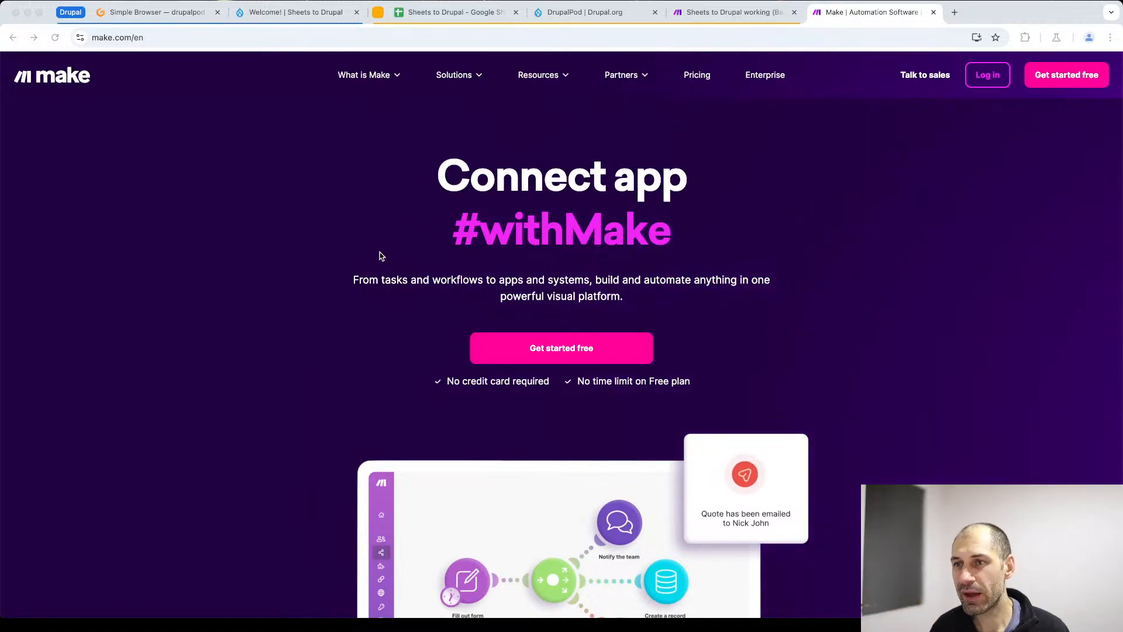
- Switch to the Sheets to Drupal spreadsheet and enter the title "How to install Drupal" in the first table row
left_click(460, 12)
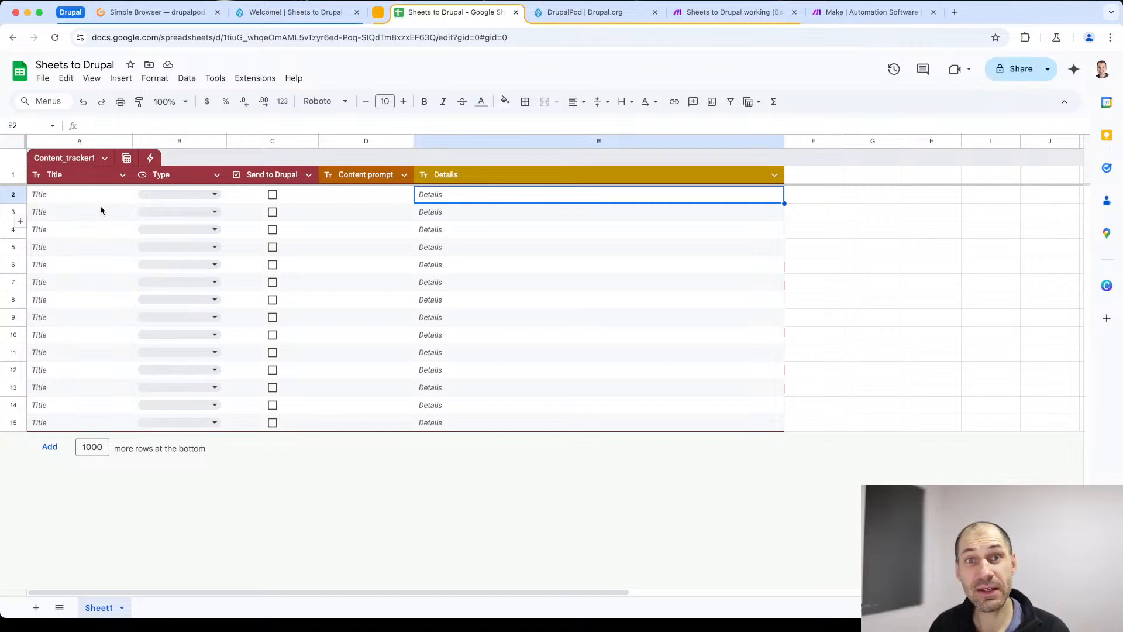
left_click(56, 196)
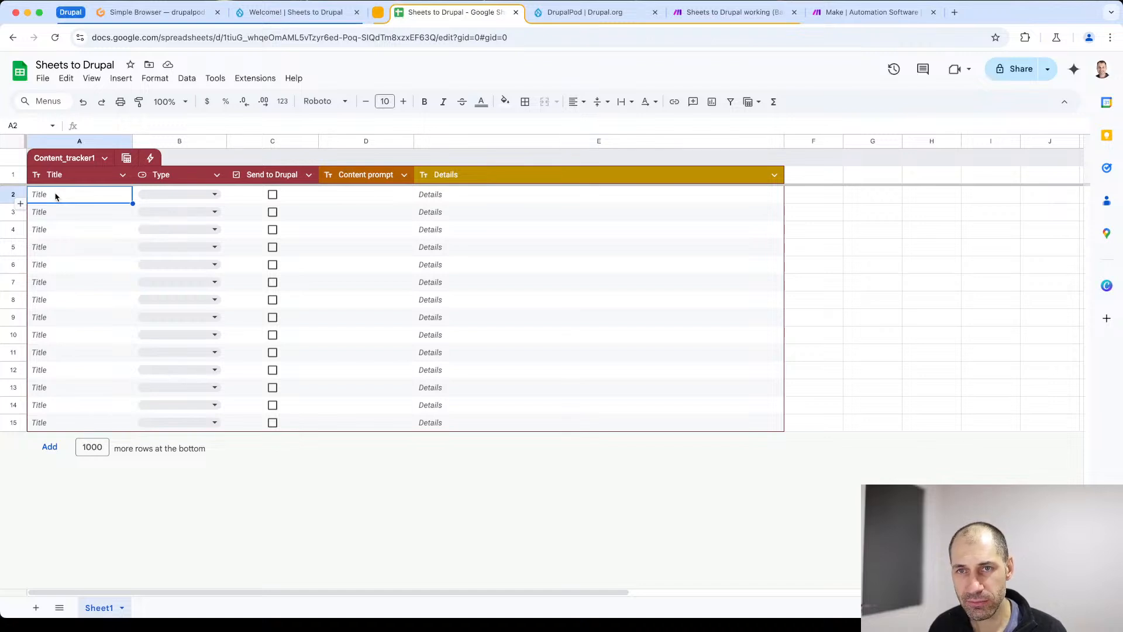
type("How t")
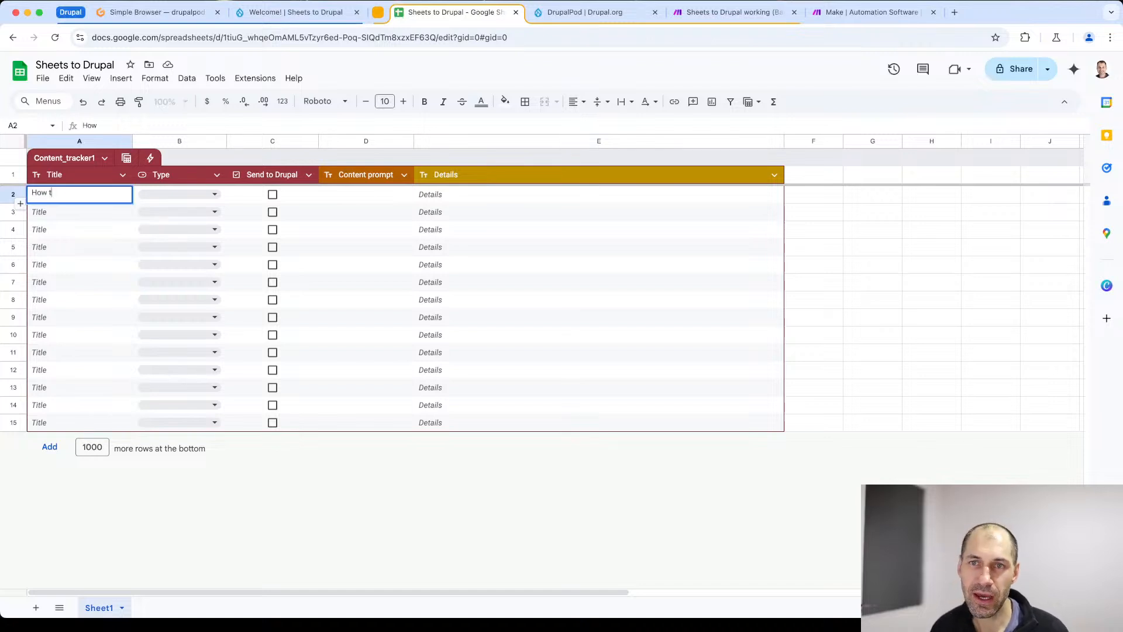
type("o install Drupal")
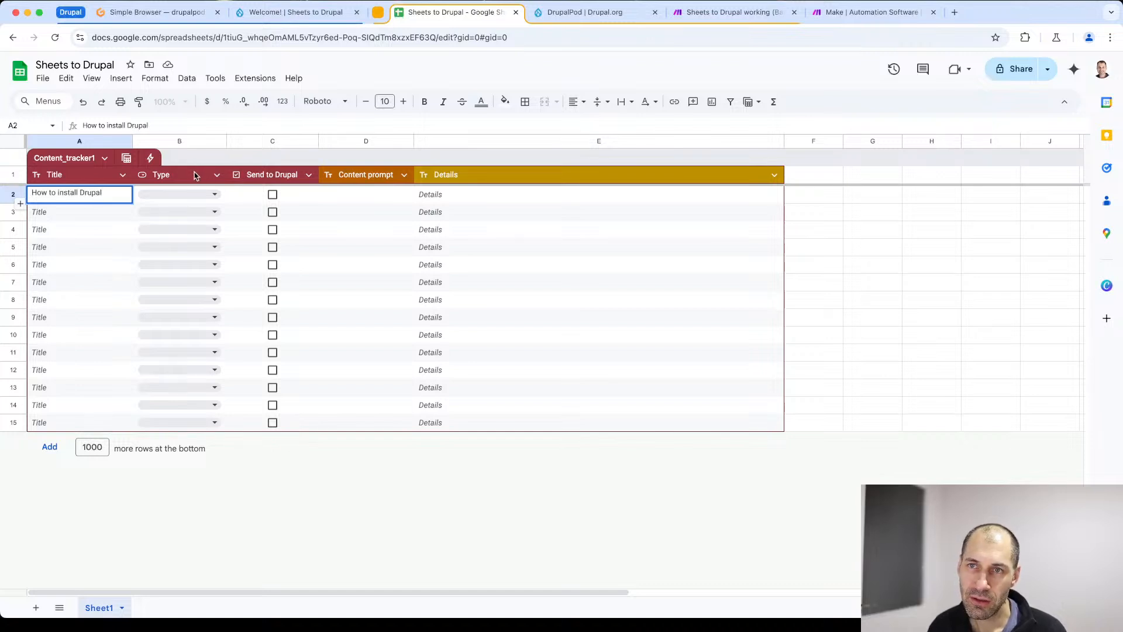
left_click(185, 194)
left_click(239, 196)
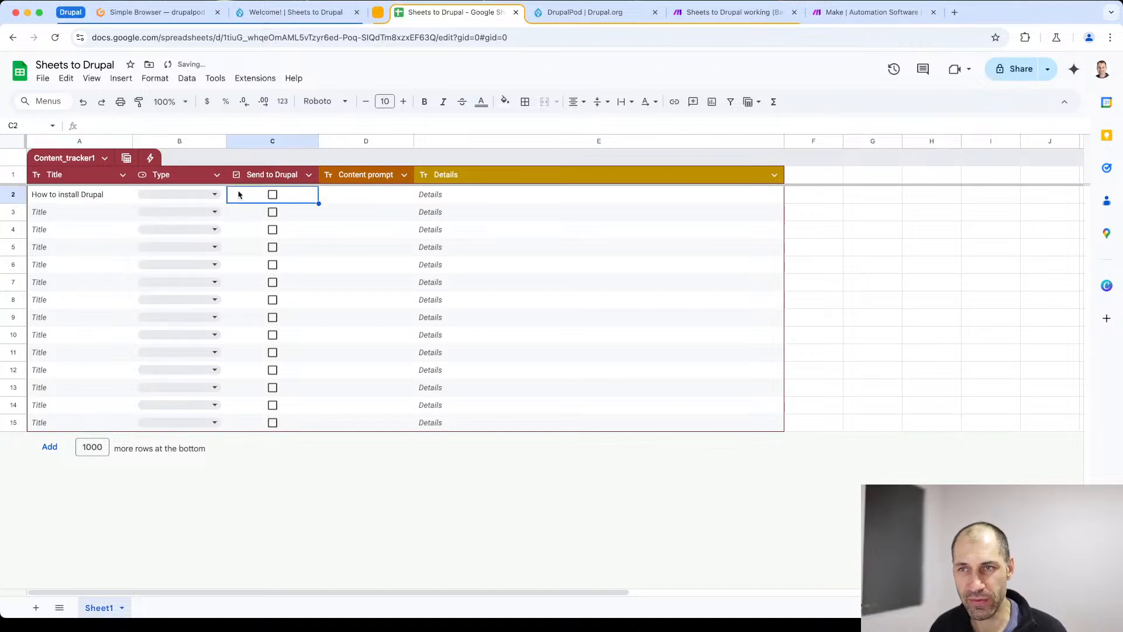
left_click(366, 202)
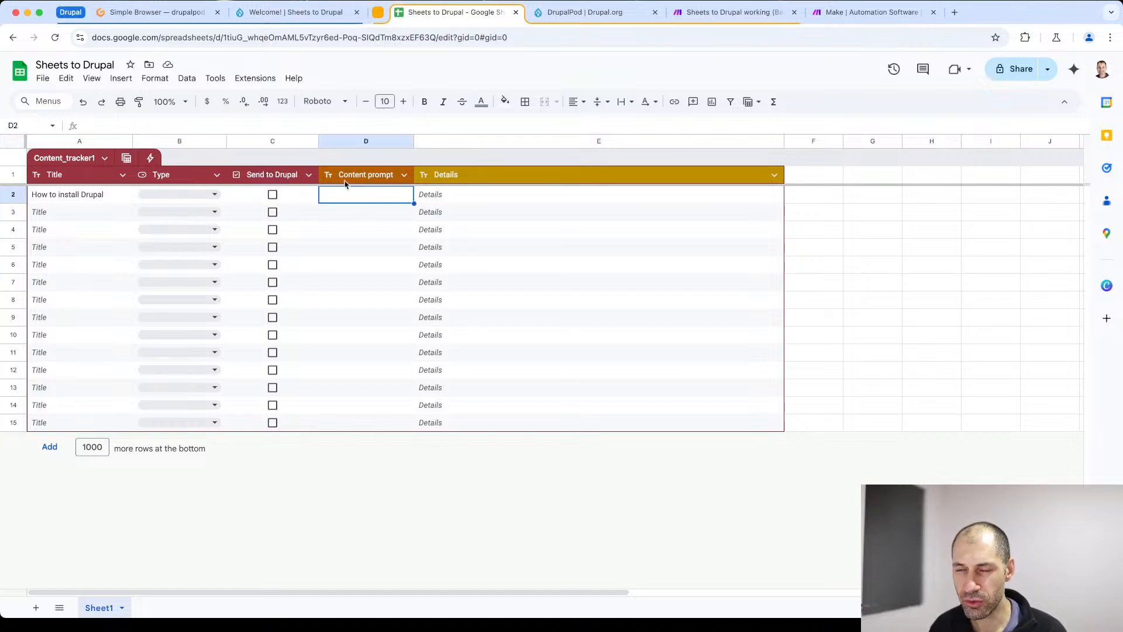
double_click(366, 191)
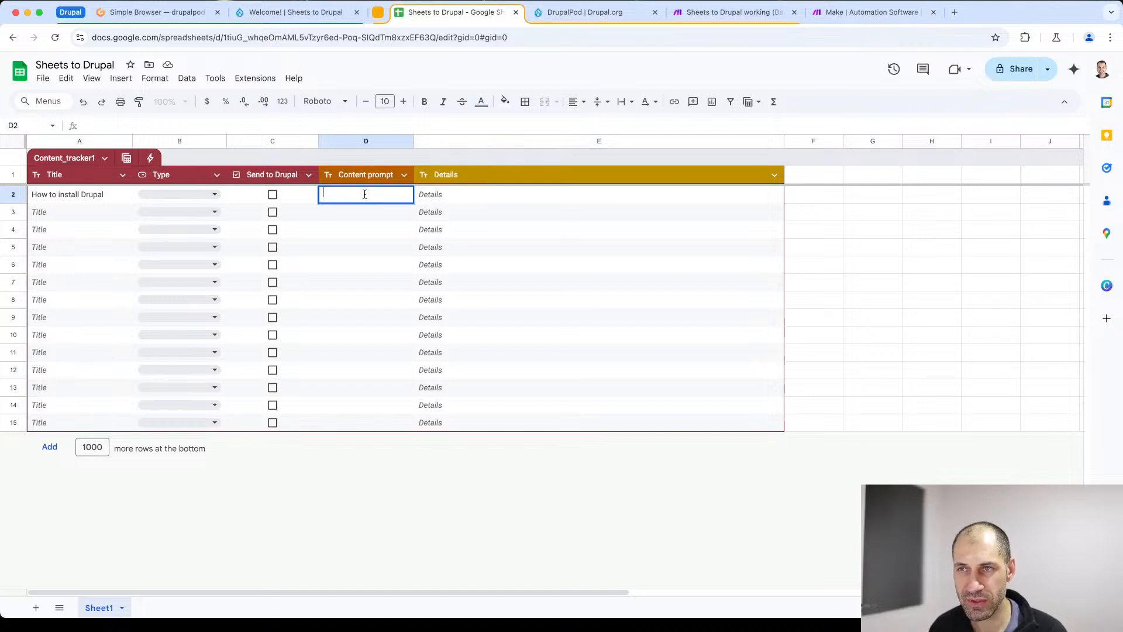
key("Escape")
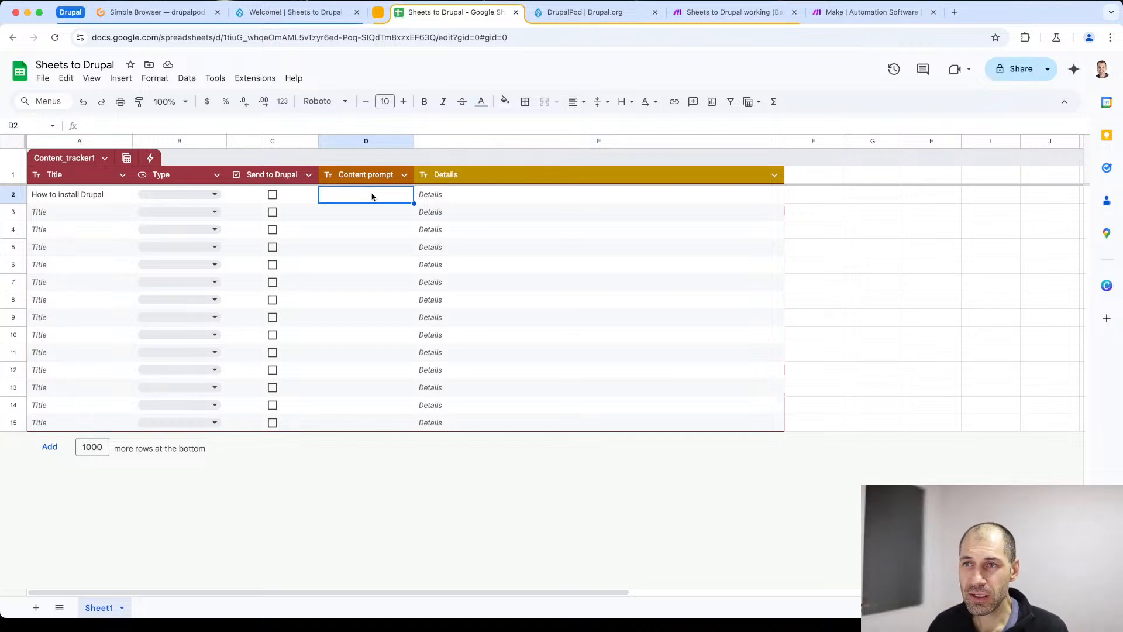
- Tick and untick the first row's Send to Drupal checkbox, and clear that row's title
left_click(273, 196)
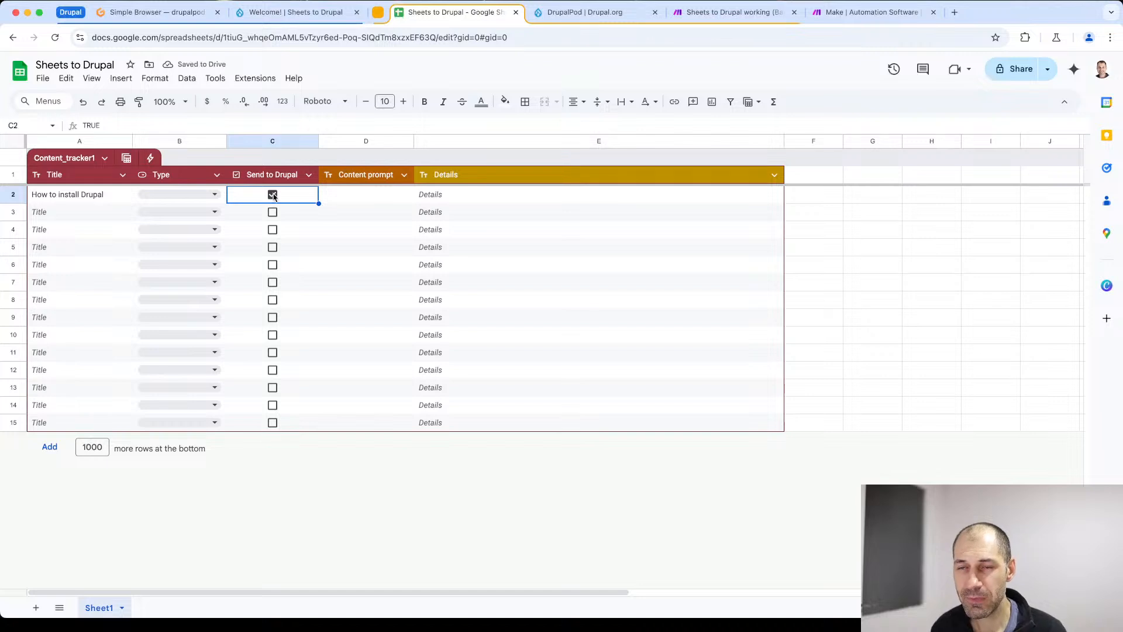
left_click(272, 195)
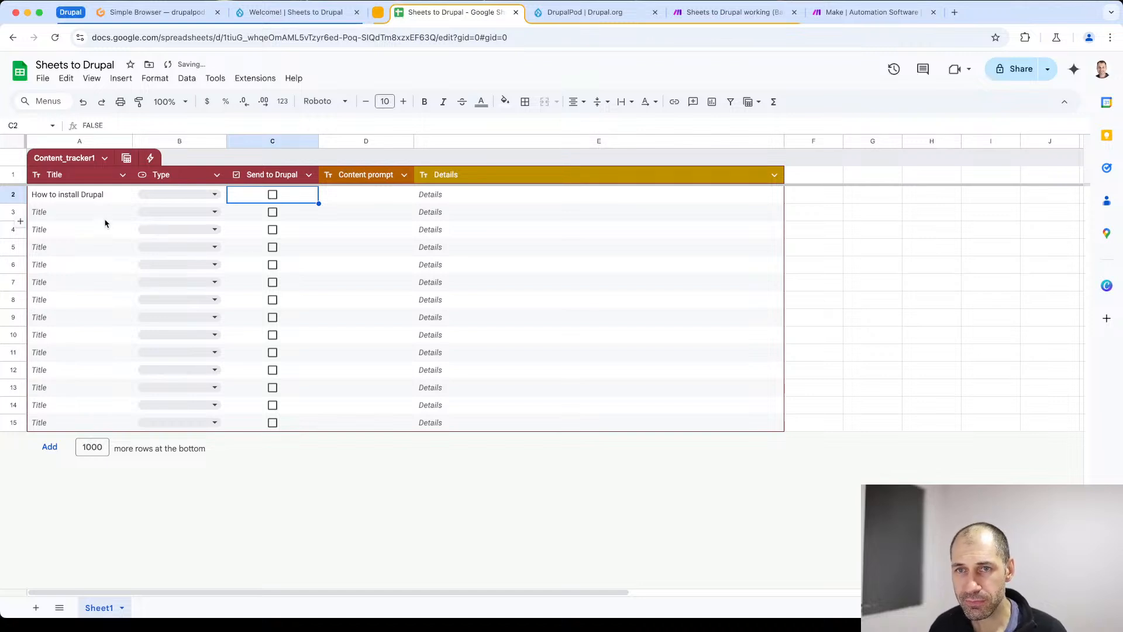
left_click(105, 196)
key("BackSpace")
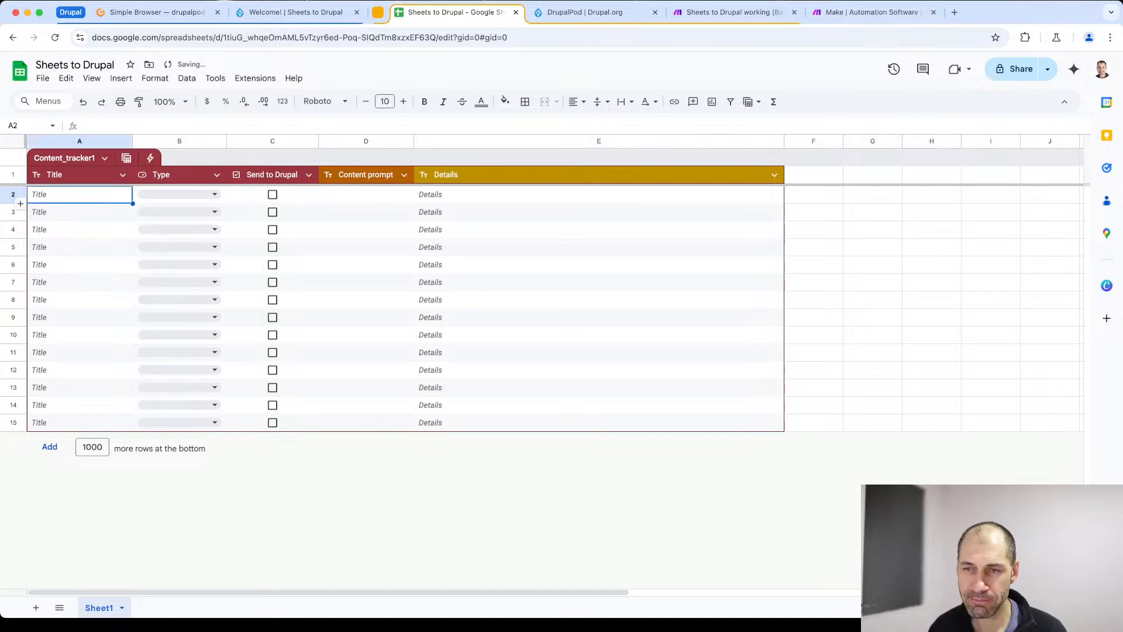
left_click(315, 467)
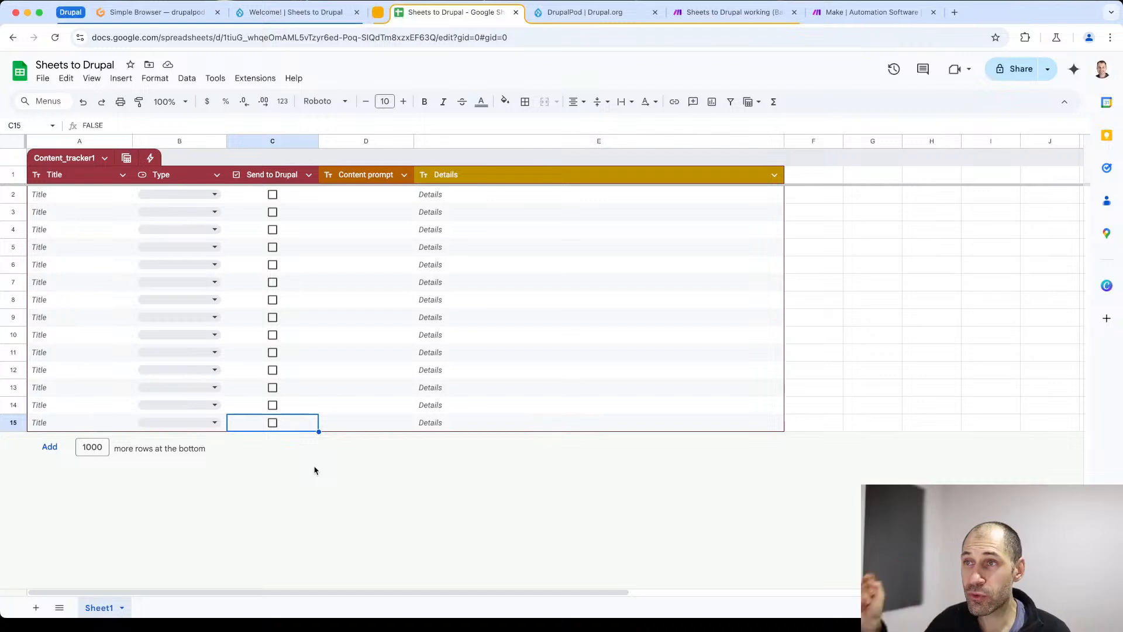
left_click(842, 13)
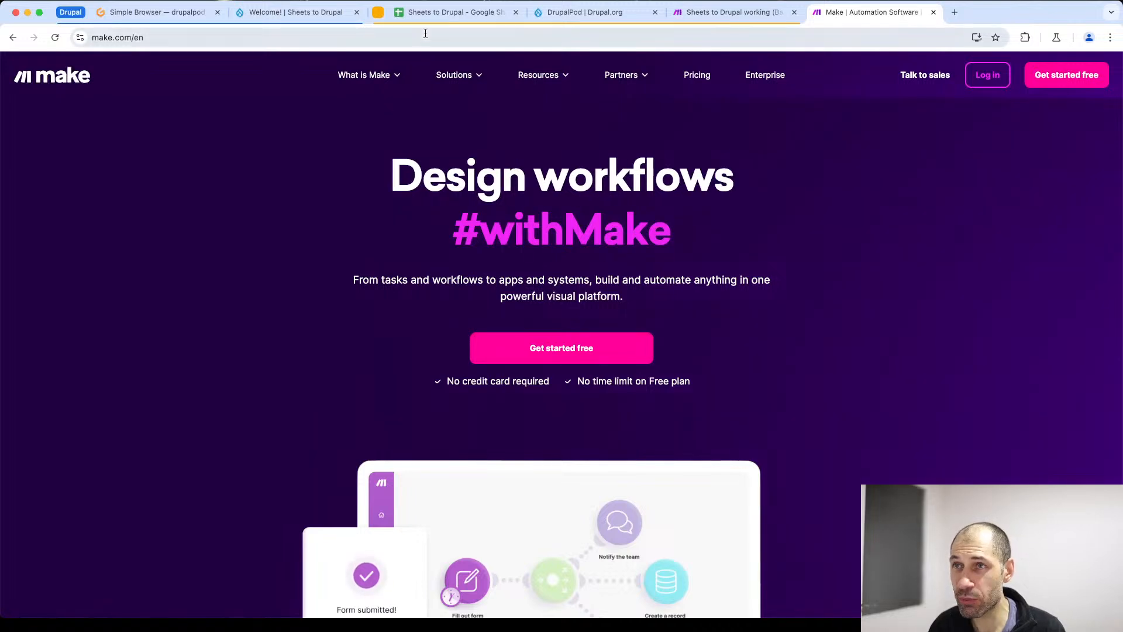
left_click(450, 11)
left_click(358, 195)
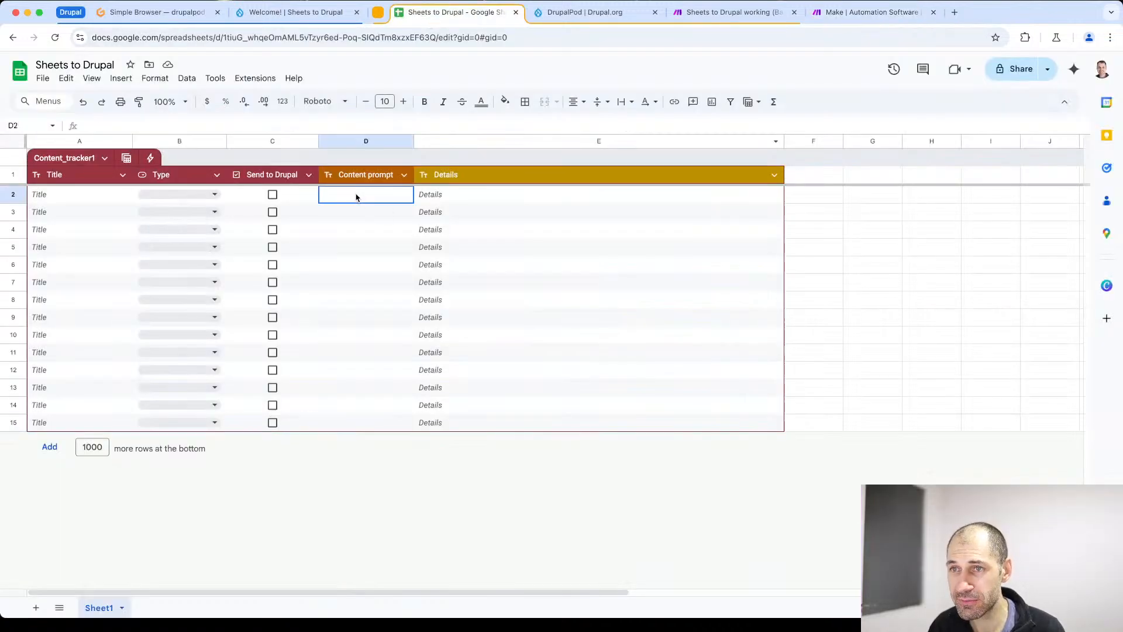
left_click(432, 199)
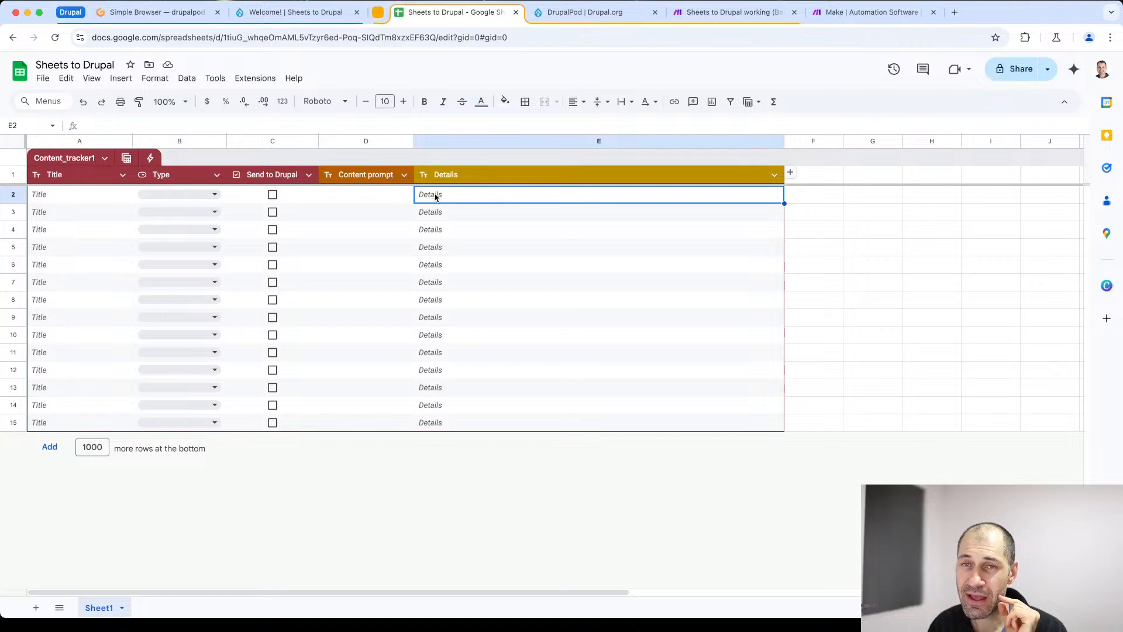
double_click(437, 201)
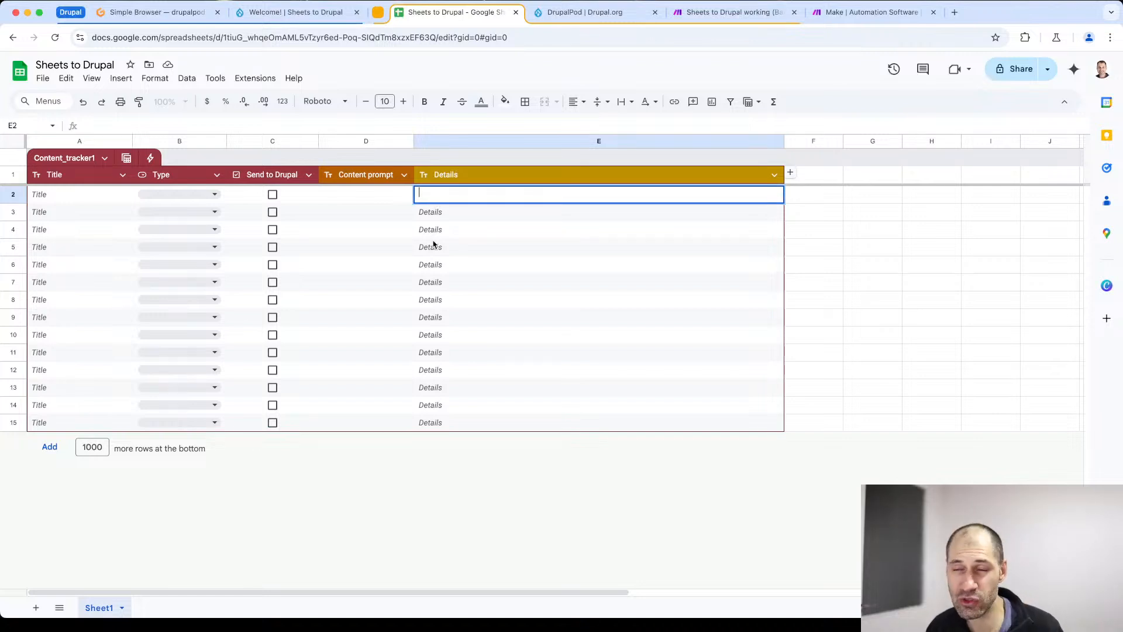
left_click(322, 519)
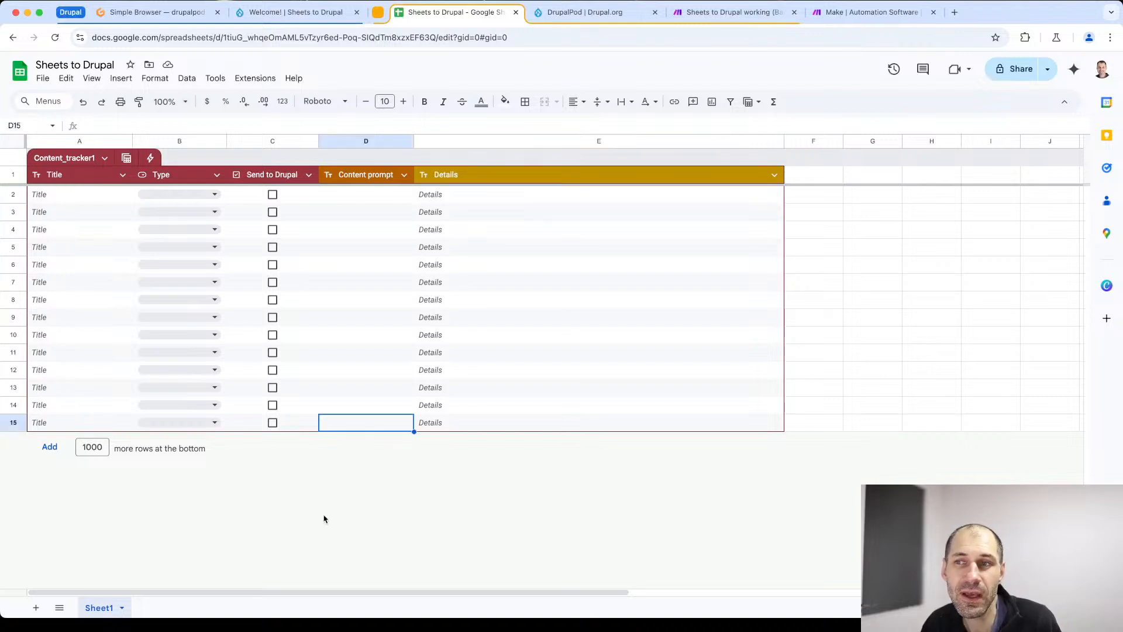
left_click(382, 199)
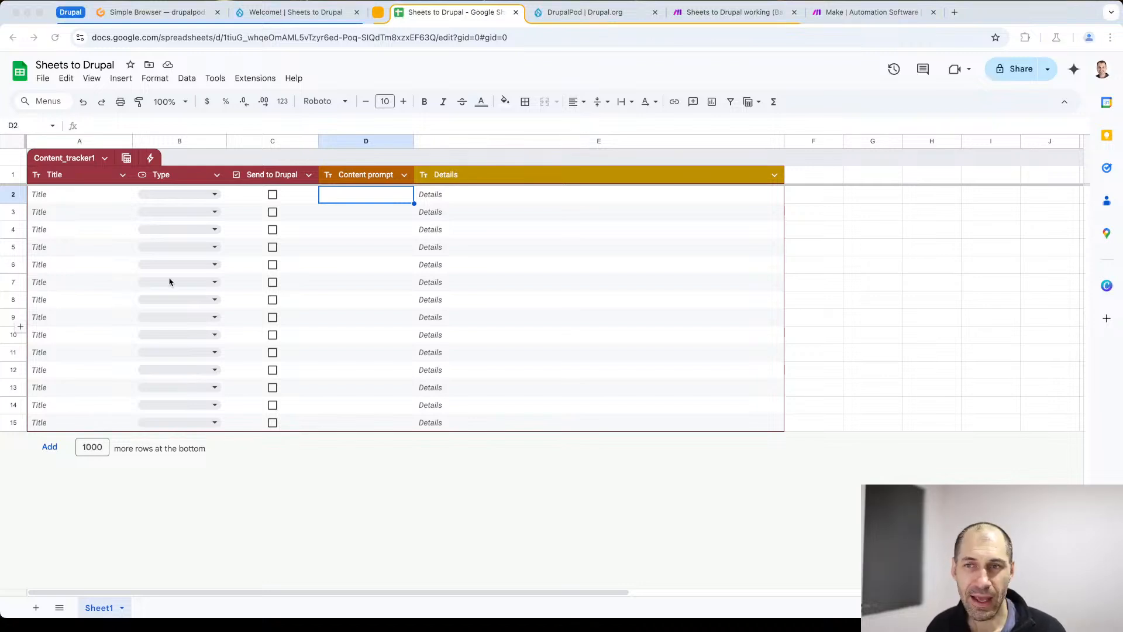
- Switch to the DrupalPod workspace in Gitpod and reload the front page of the Sheets to Drupal site
left_click(151, 14)
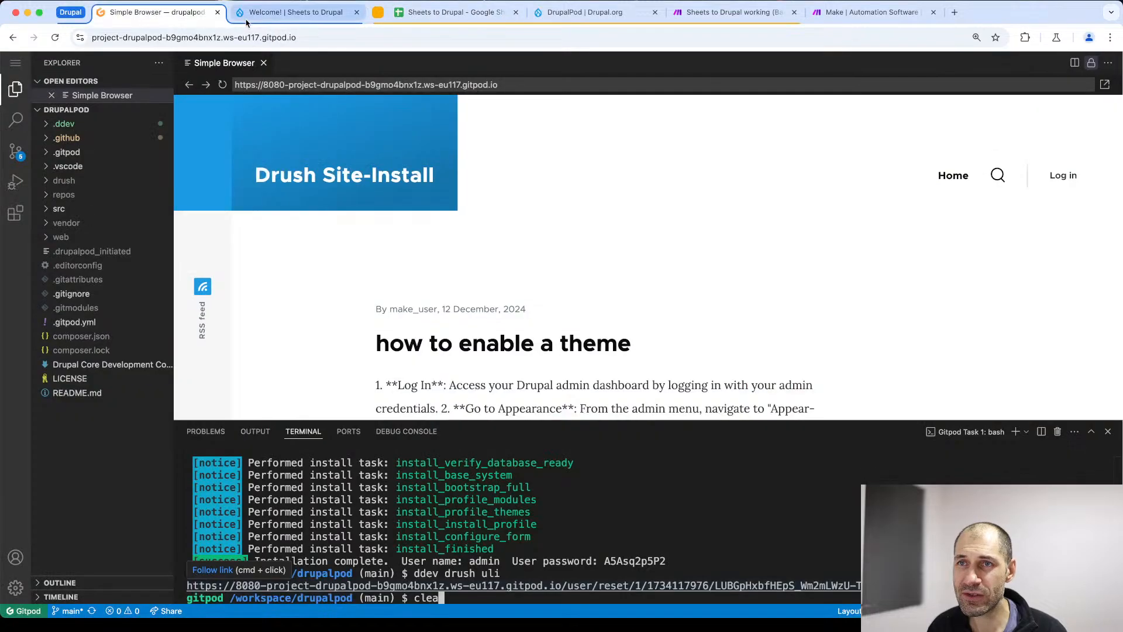
left_click(255, 13)
left_click(258, 37)
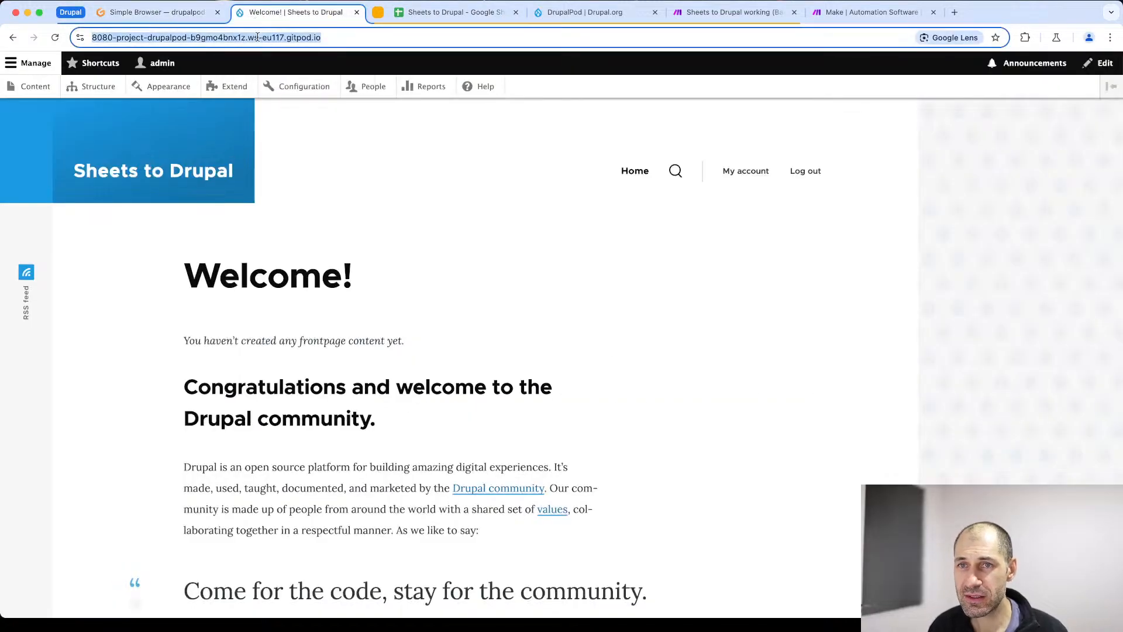
key("Return")
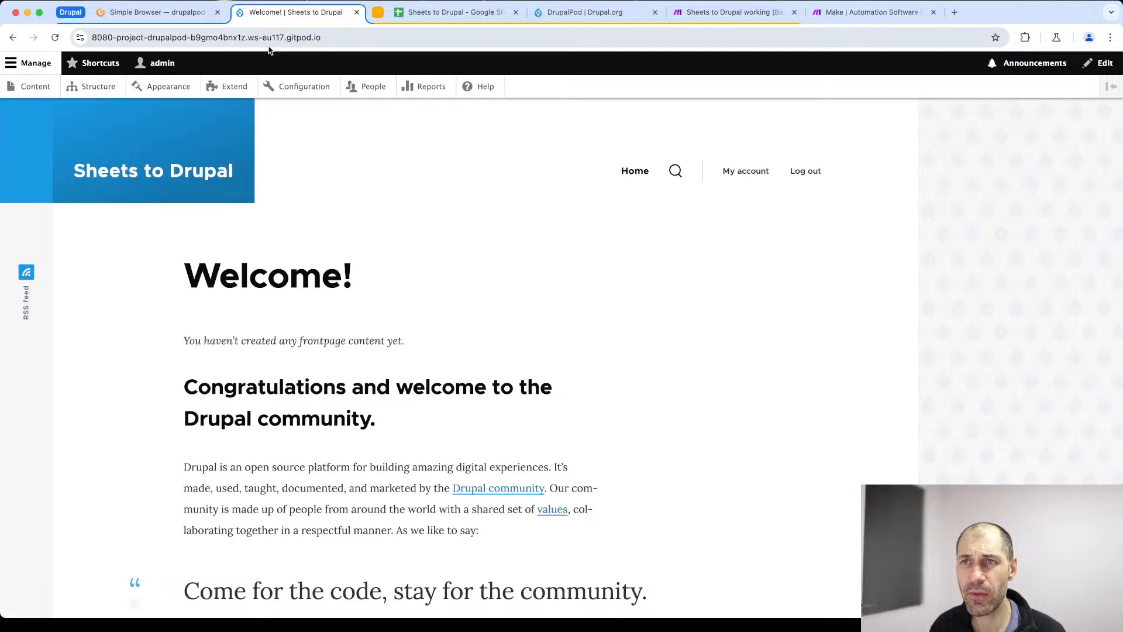
- Review the DrupalPod project page on Drupal.org alongside the running Gitpod workspace
left_click(582, 12)
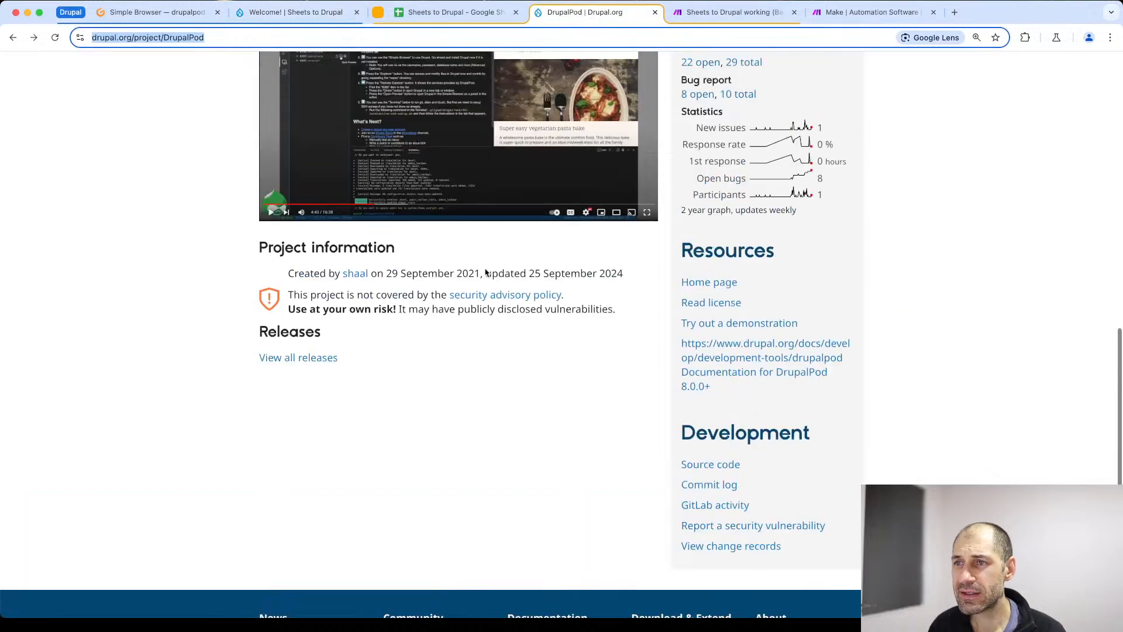
scroll(485, 272, "up", 11)
scroll(487, 272, "down", 5)
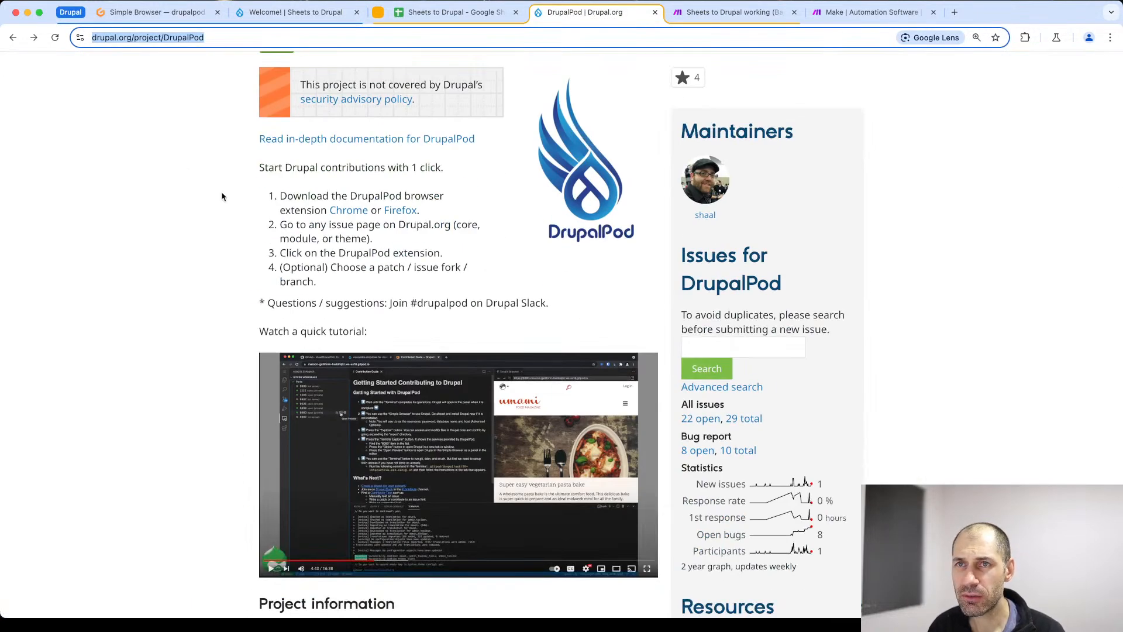
left_click(225, 217)
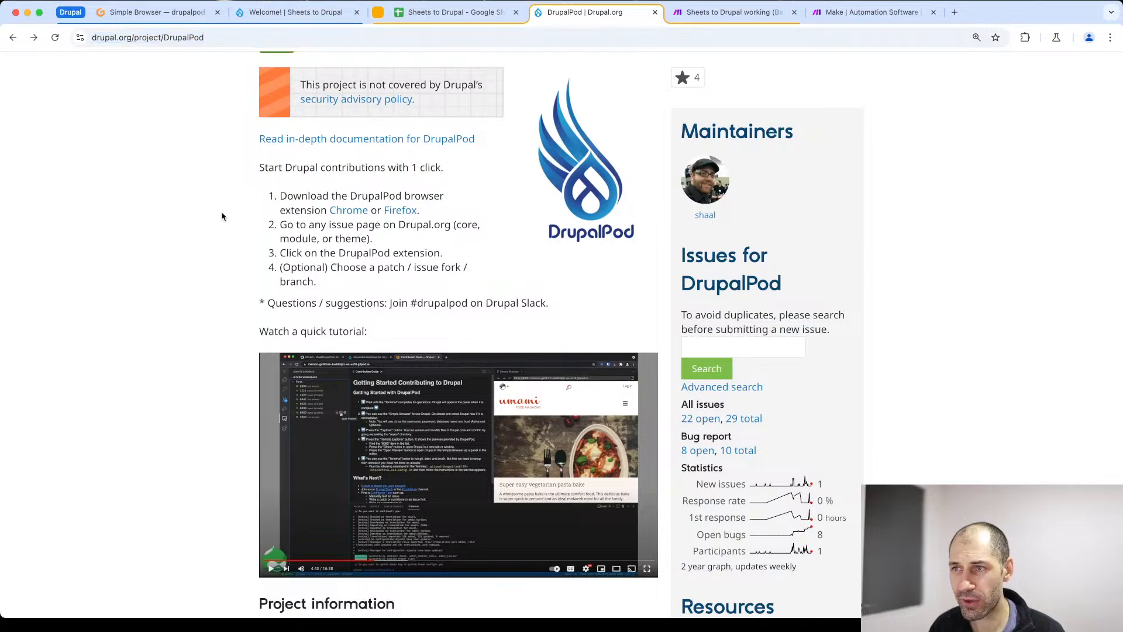
left_click(114, 17)
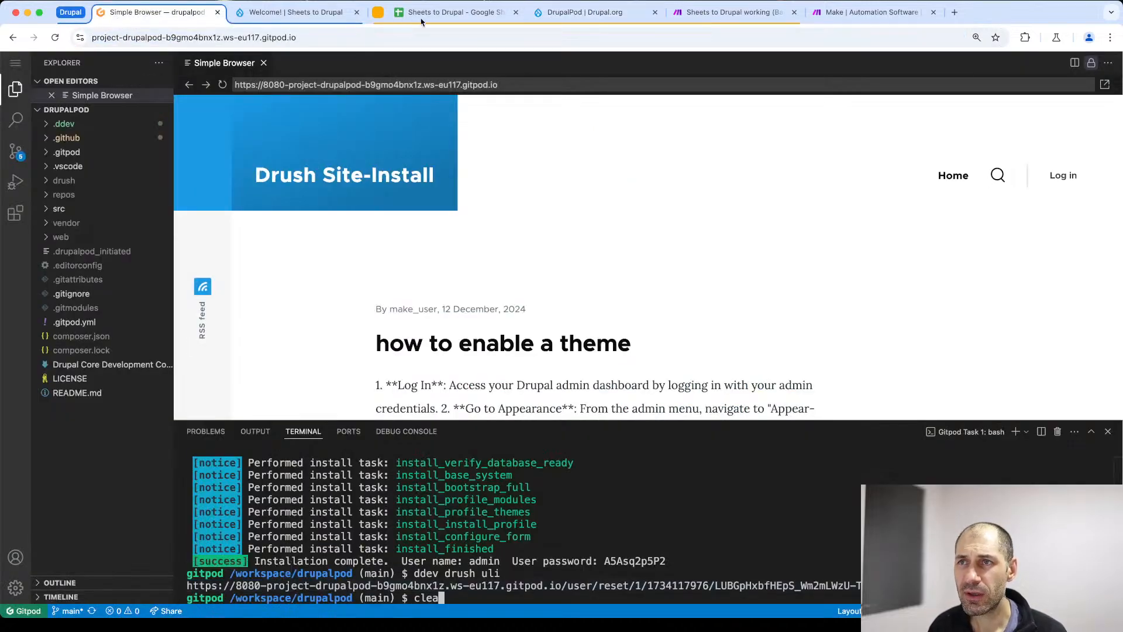
left_click(557, 19)
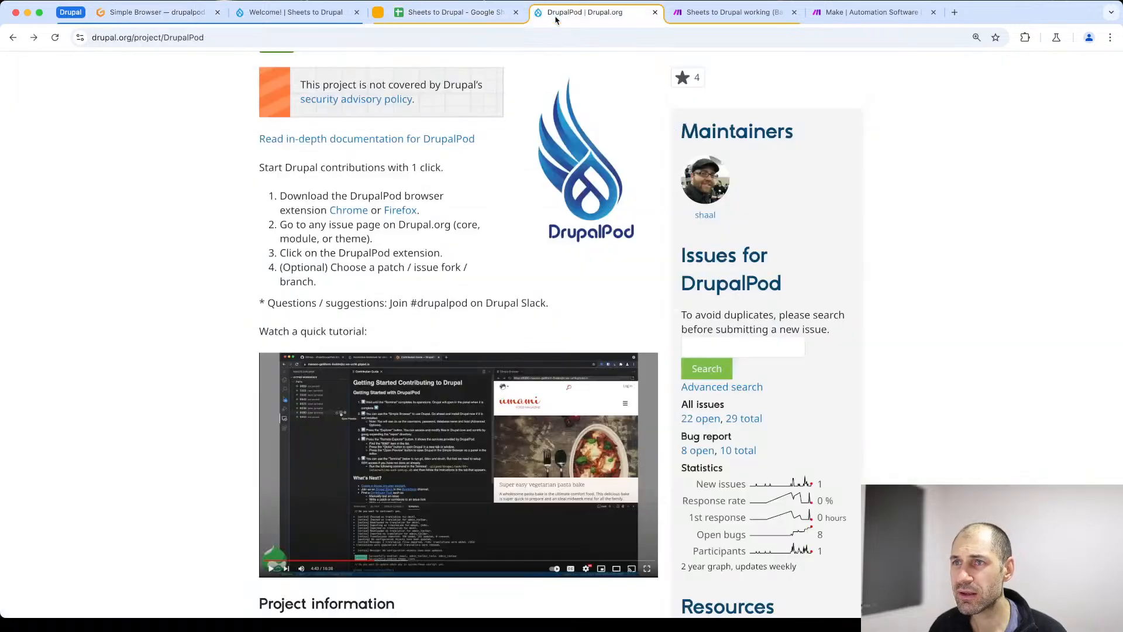
- Search the web for gitpod in a new browser tab, open the Gitpod website and look over its home page
key("super+t")
type("git")
key("Return")
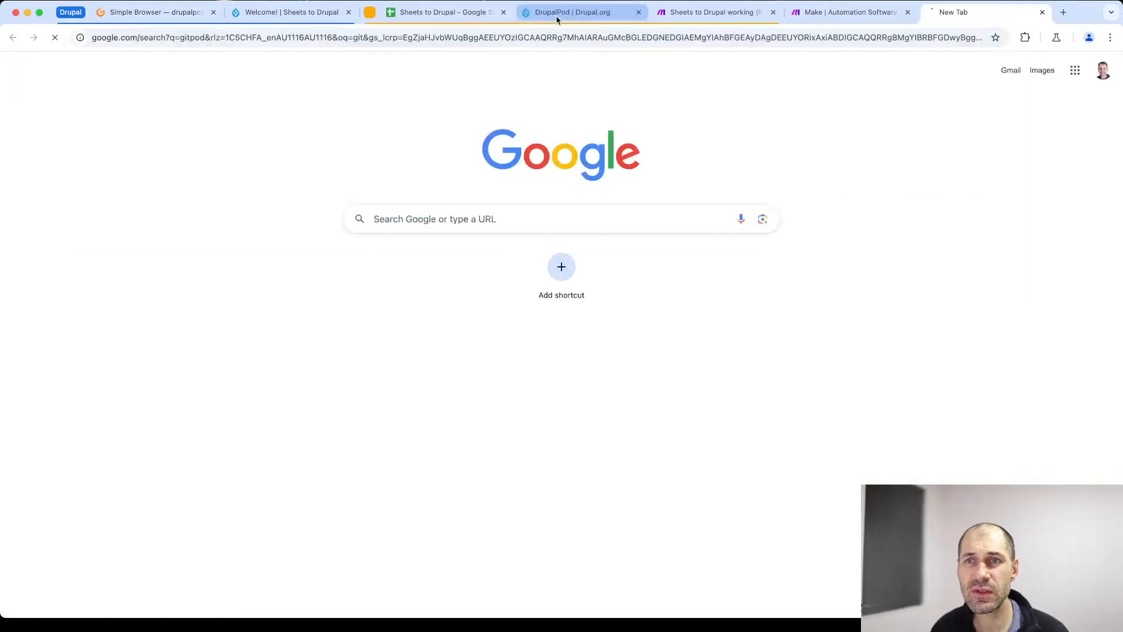
left_click(253, 181)
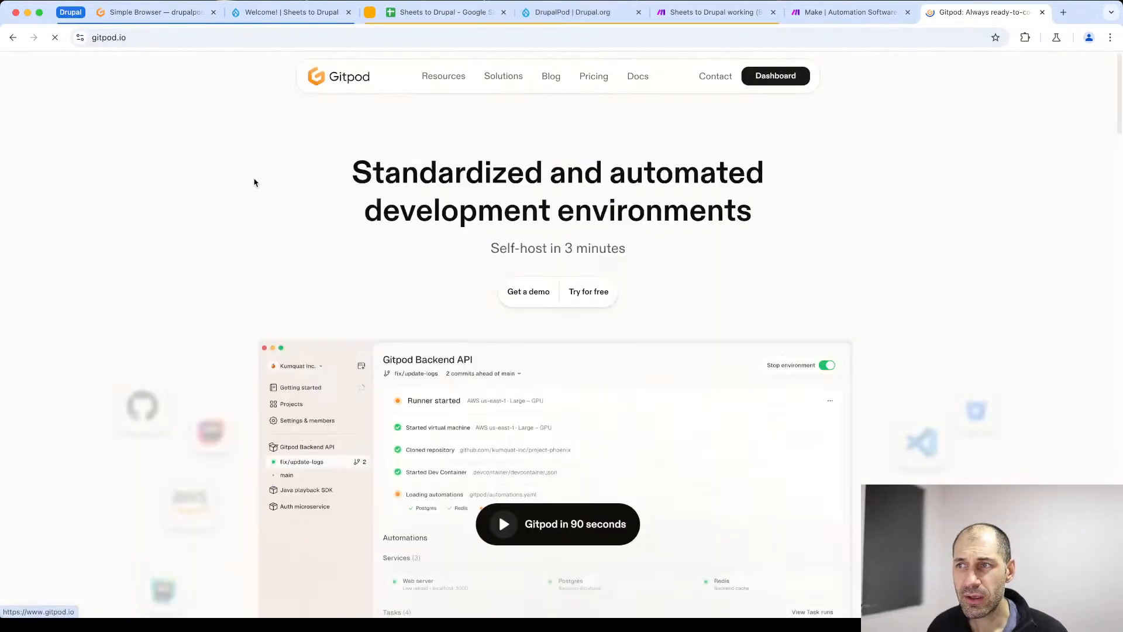
left_click(203, 589)
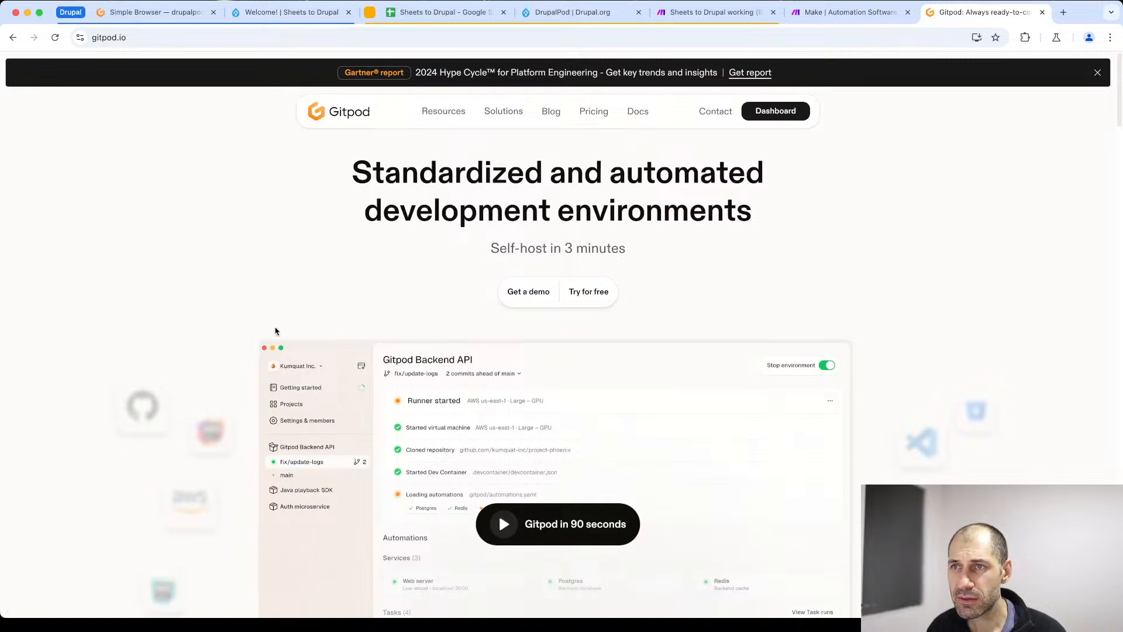
scroll(278, 240, "down", 2)
scroll(279, 247, "up", 1)
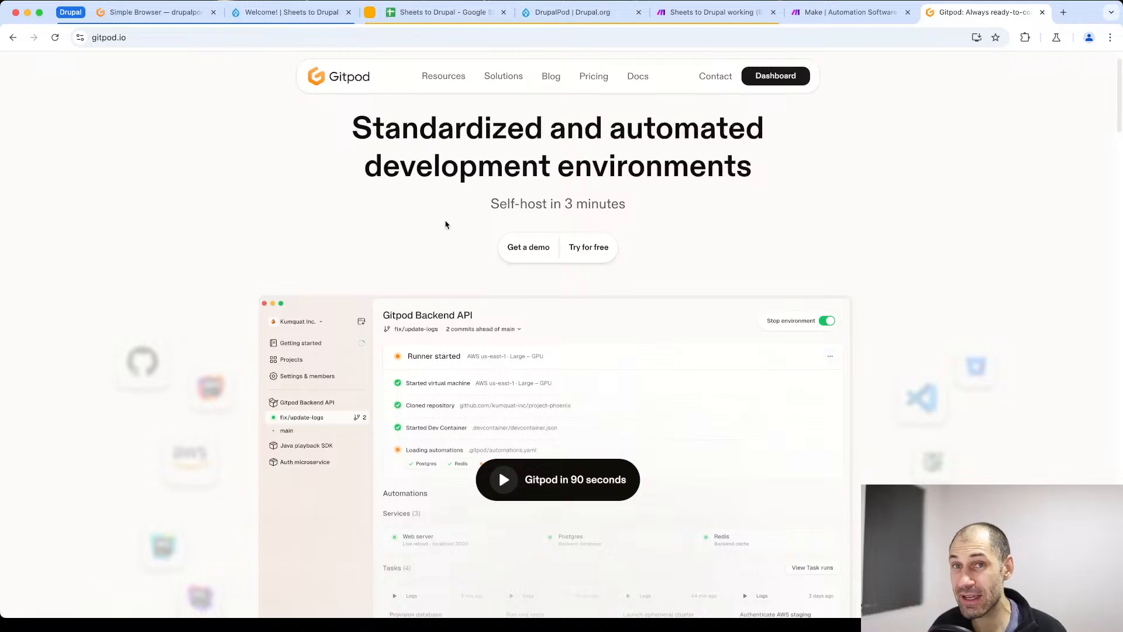
- Return to the DrupalPod project page and highlight the instruction about downloading the browser extension for Chrome or Firefox
left_click(573, 12)
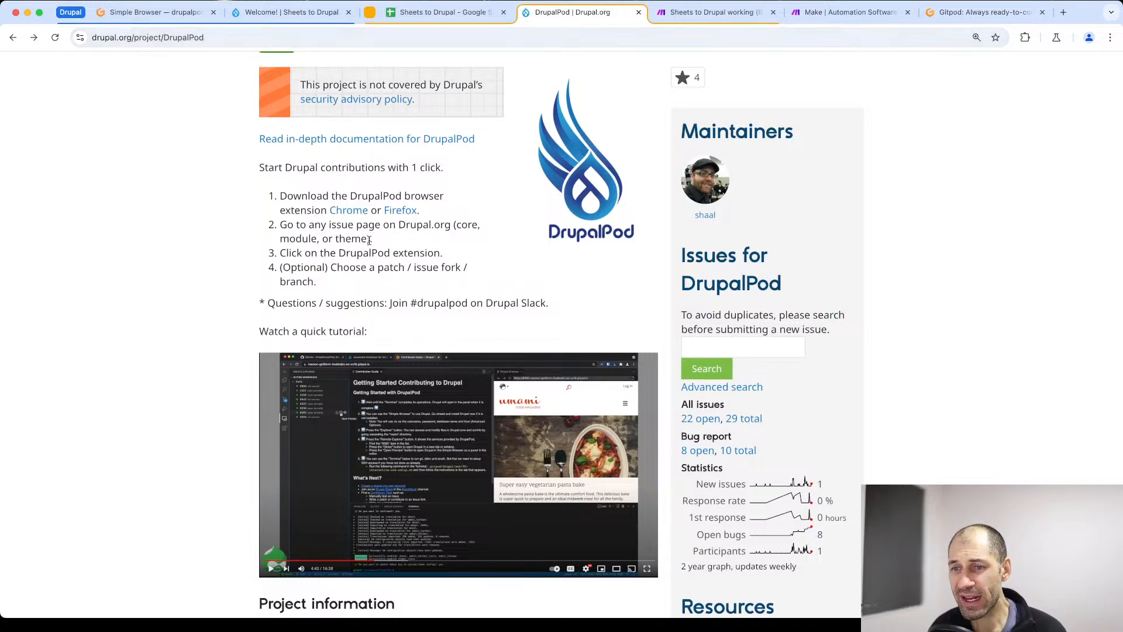
scroll(305, 206, "down", 2)
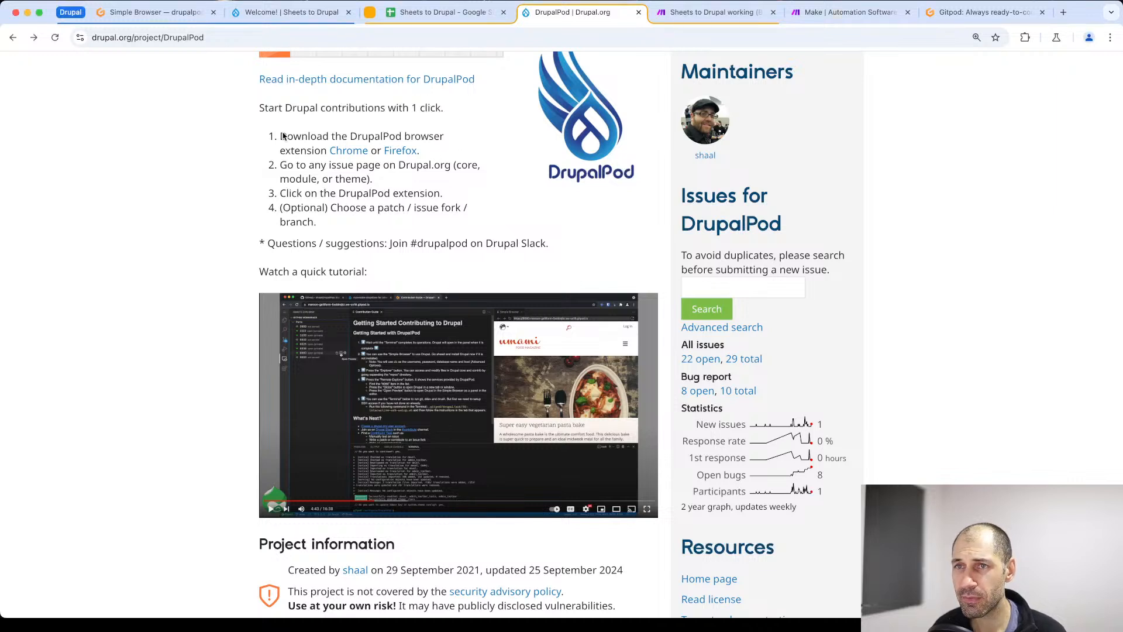
left_click_drag(282, 133, 444, 150)
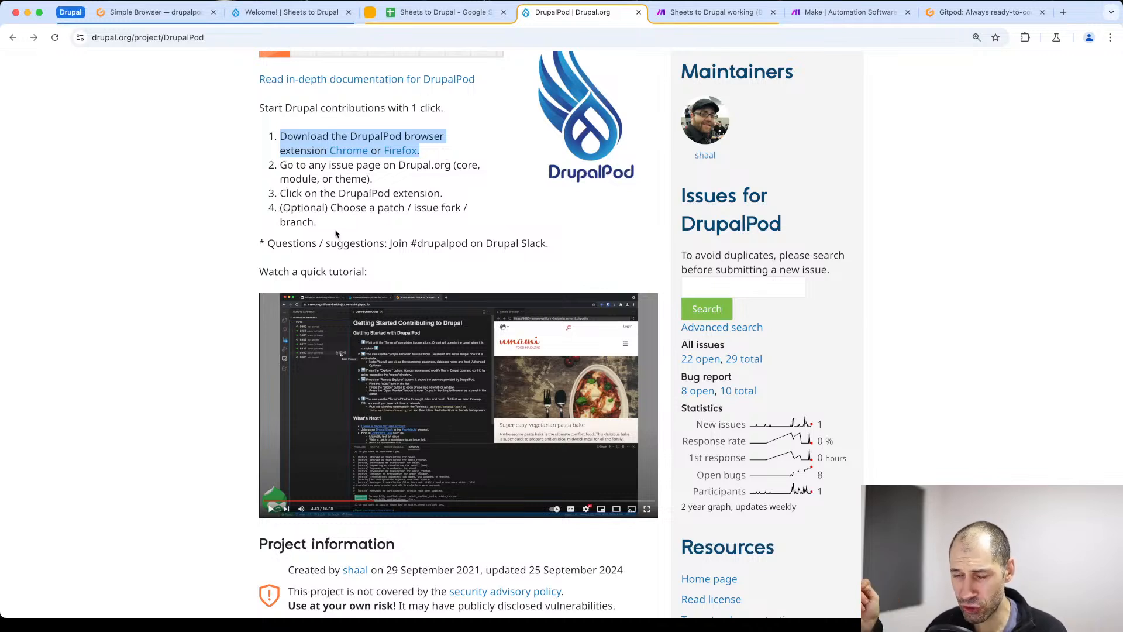
- Open the "Try out a demonstration" link from the DrupalPod project's Resources in a new browser tab
scroll(441, 329, "down", 7)
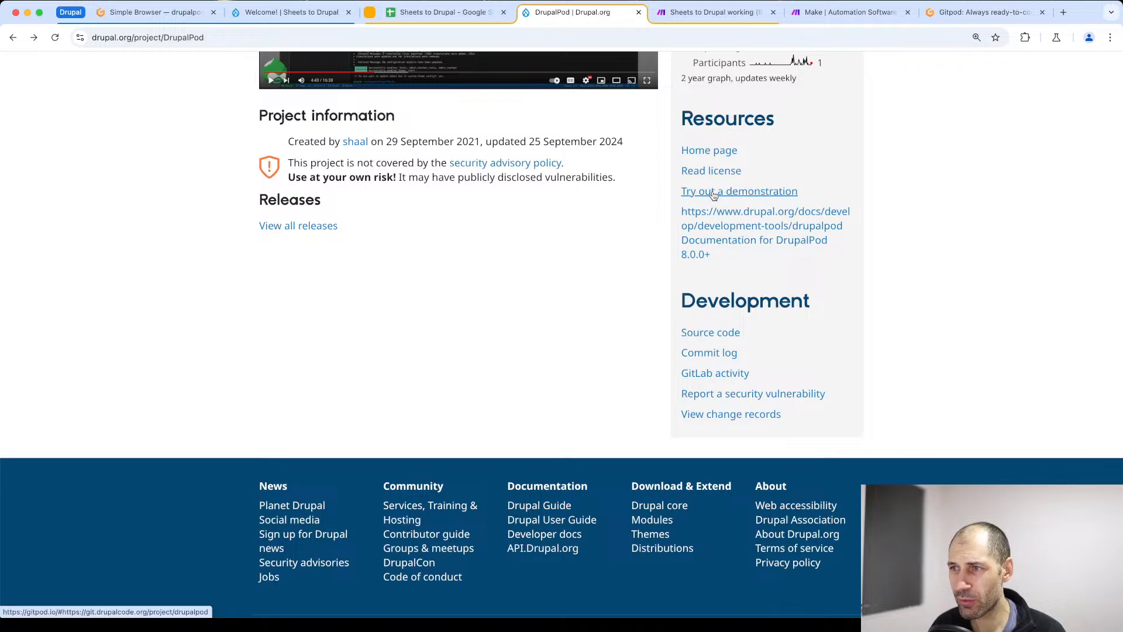
right_click(712, 194)
left_click(725, 195)
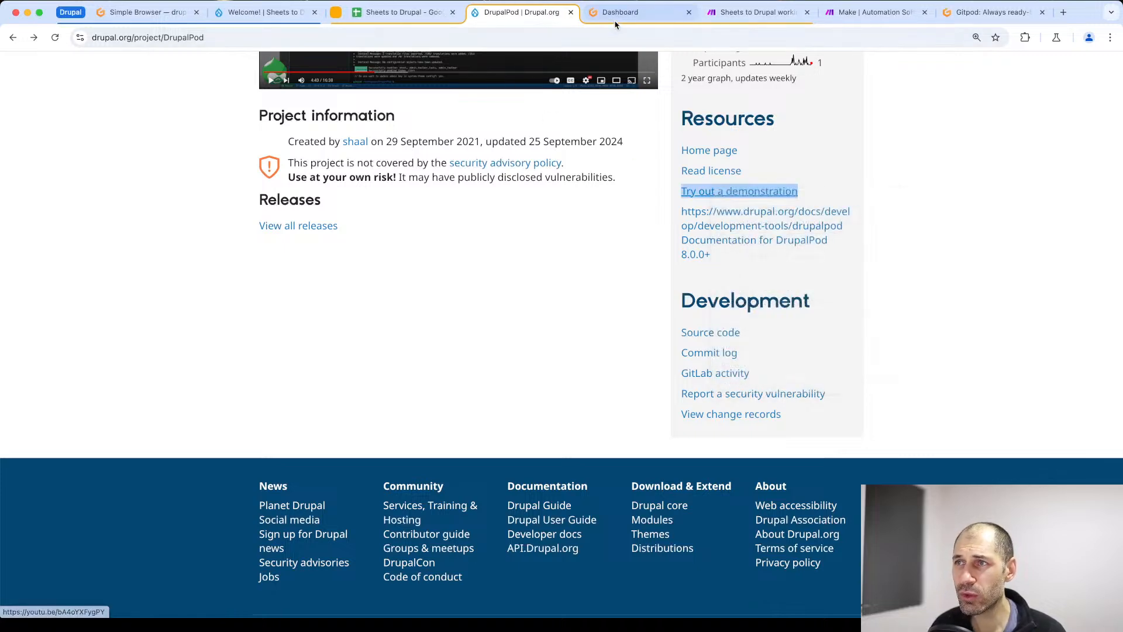
- Review the Gitpod new workspace page, highlight the drupalpod repository address in its URL, and close the page
left_click(616, 12)
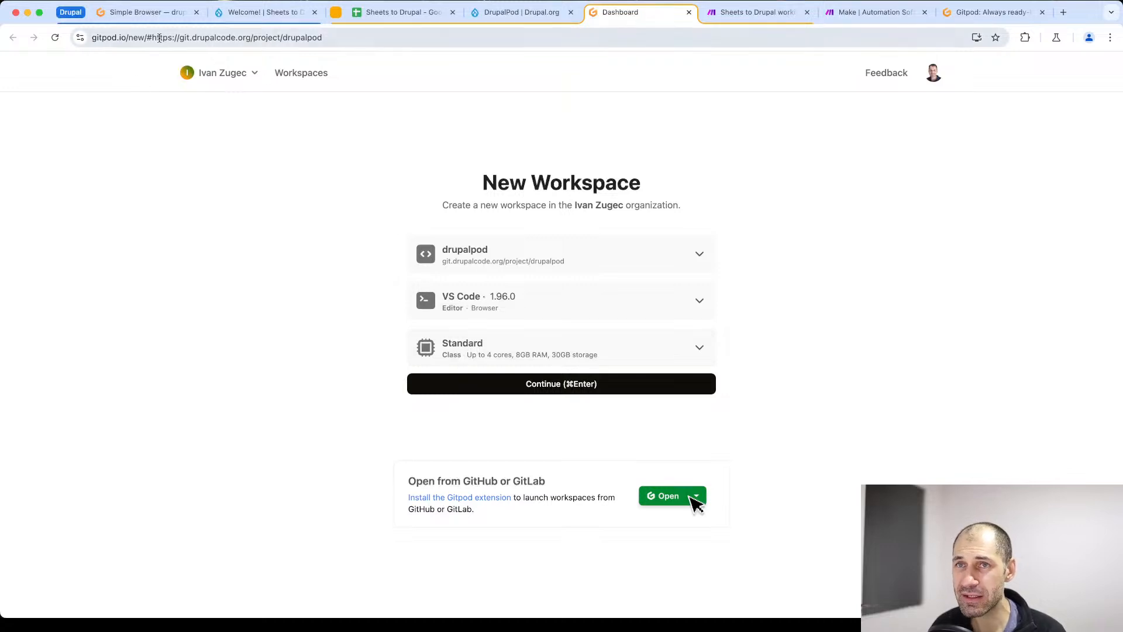
left_click_drag(151, 38, 347, 39)
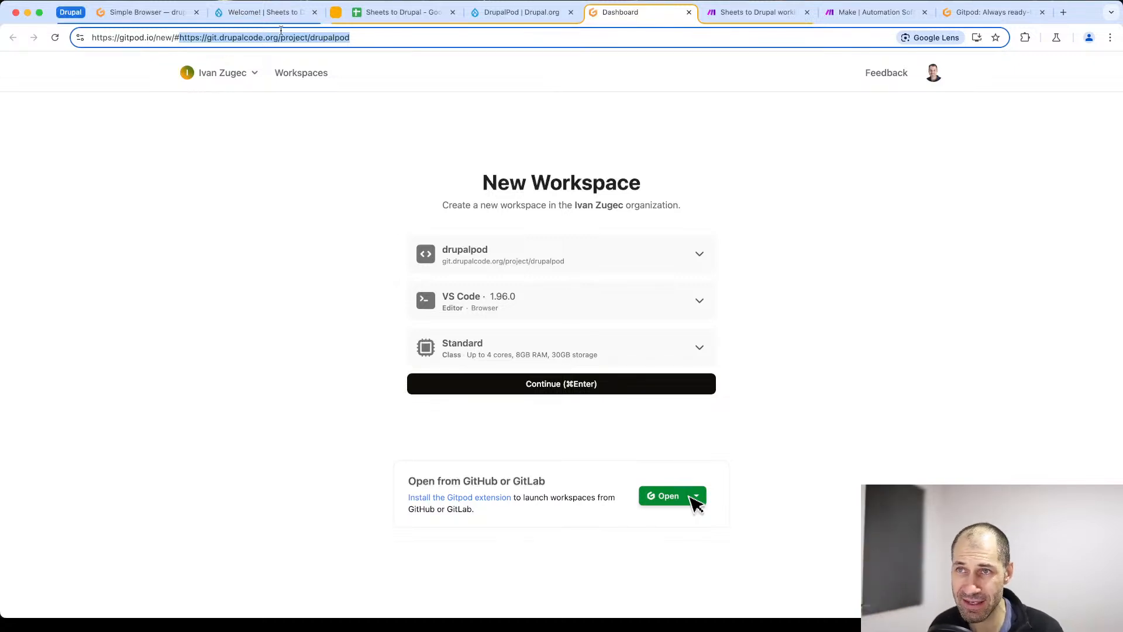
key("Right")
left_click_drag(349, 38, 183, 37)
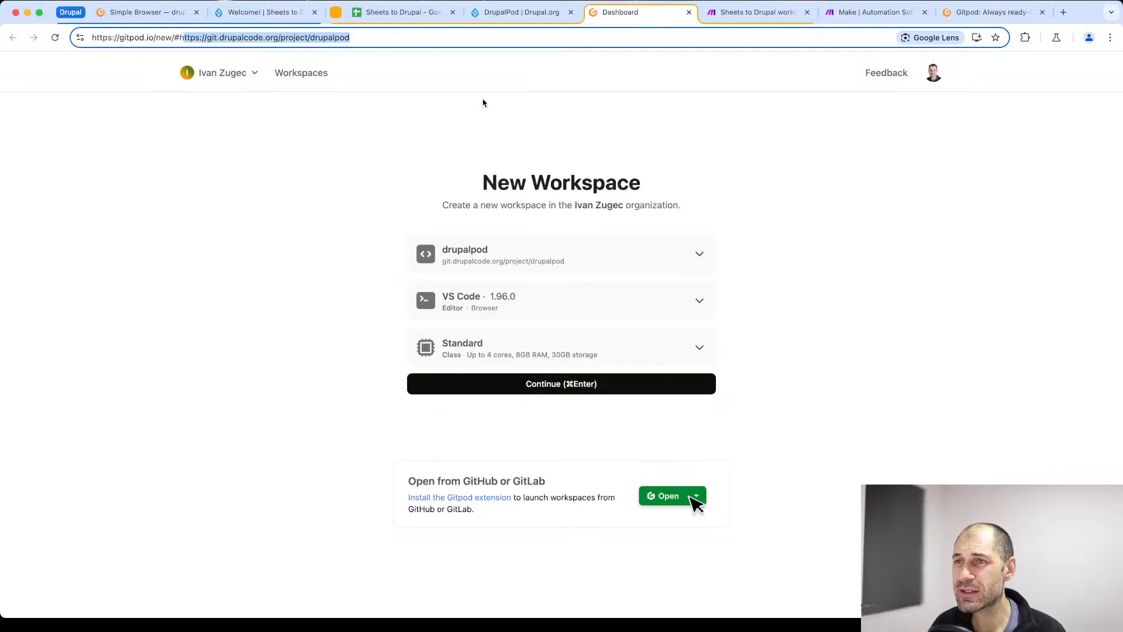
left_click(690, 11)
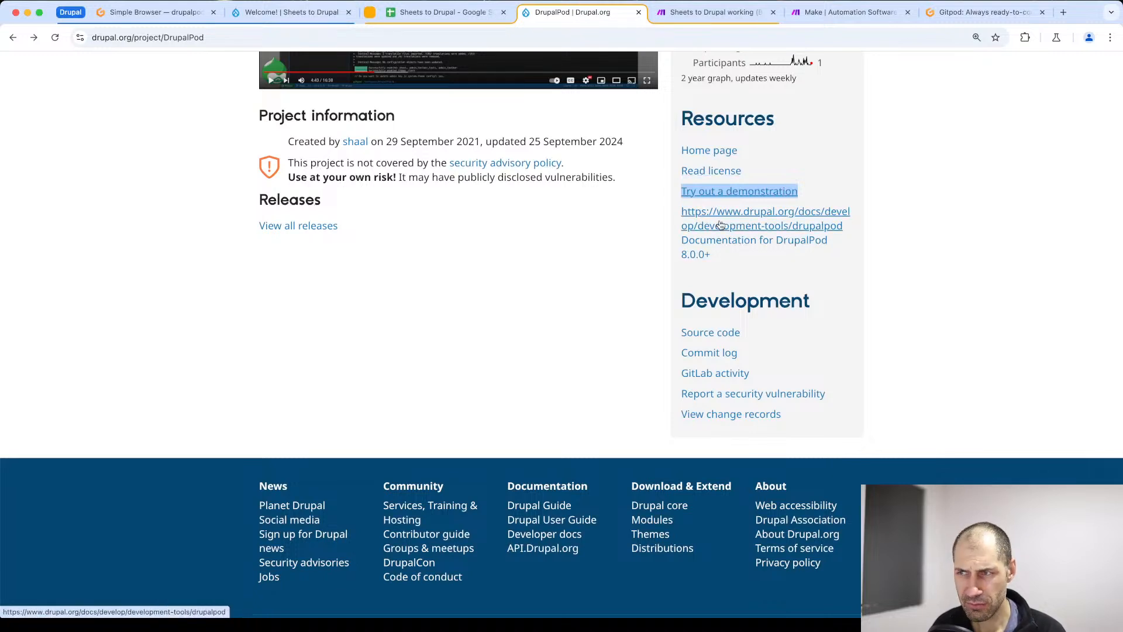
- Open DrupalPod's source code repository and browse the images, drupal and utils subfolders of .gitpod, returning to the repository root
left_click(700, 342)
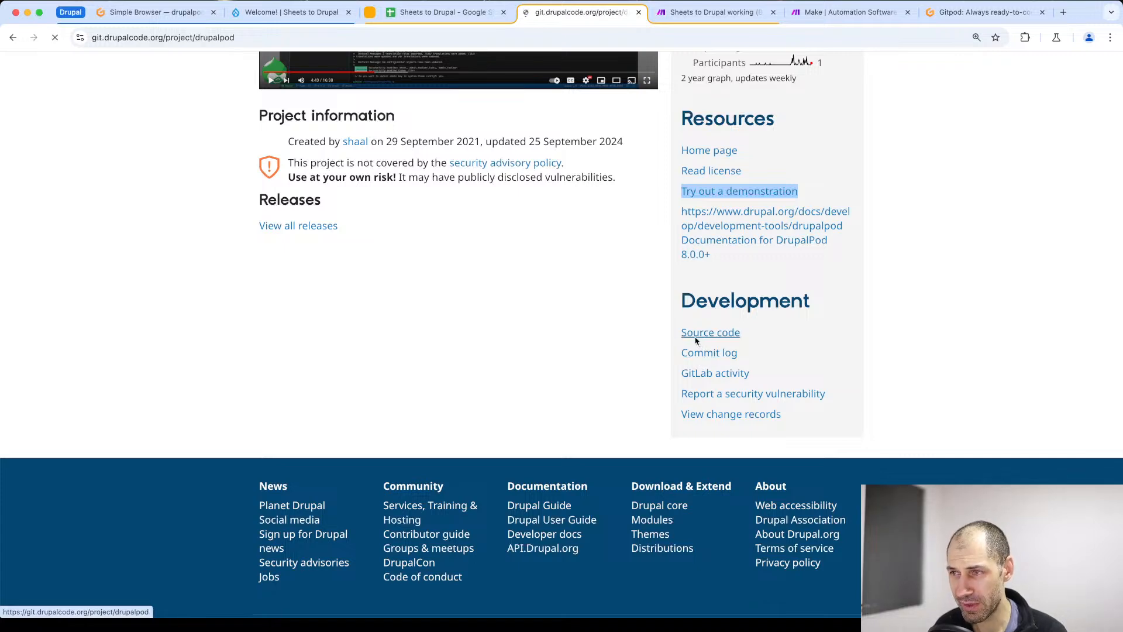
scroll(363, 293, "down", 3)
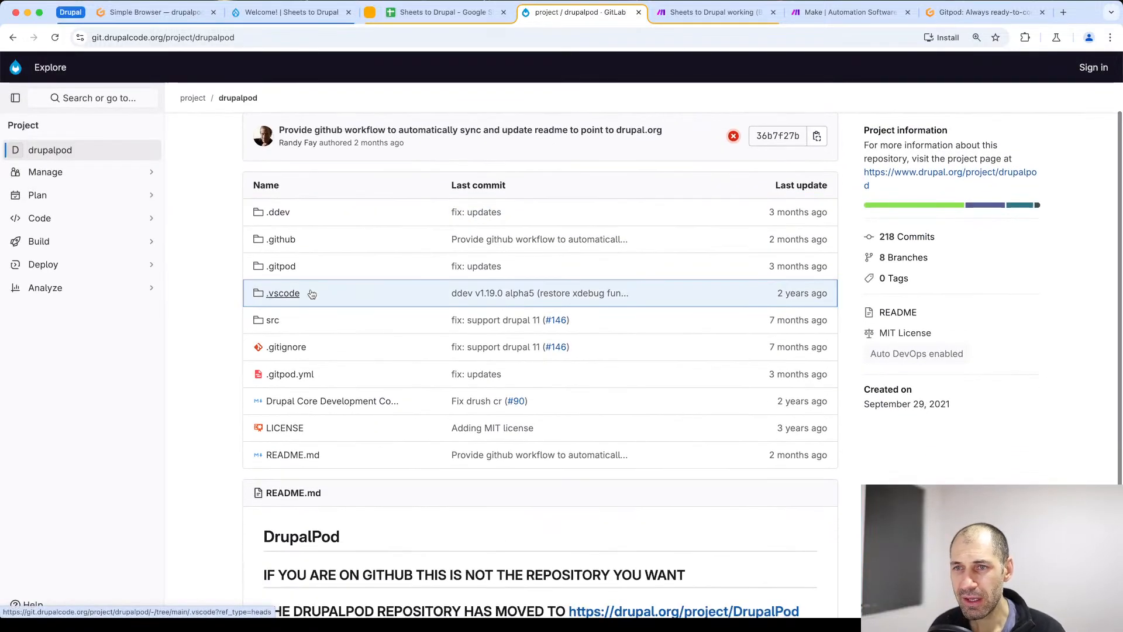
left_click(280, 272)
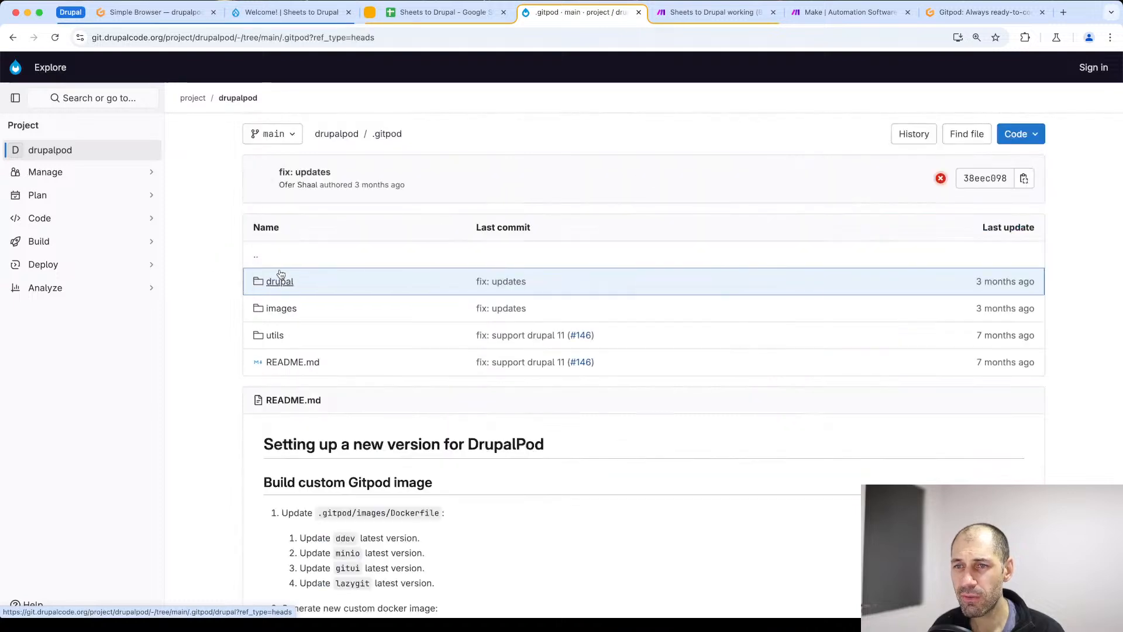
left_click(278, 309)
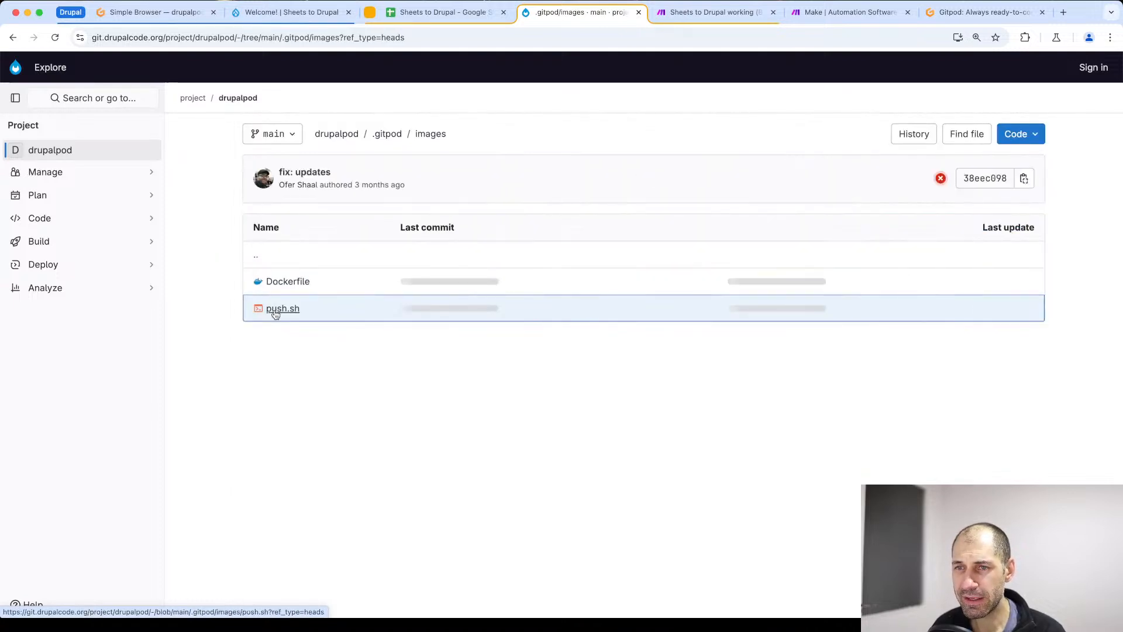
key("super+bracketleft")
left_click(279, 282)
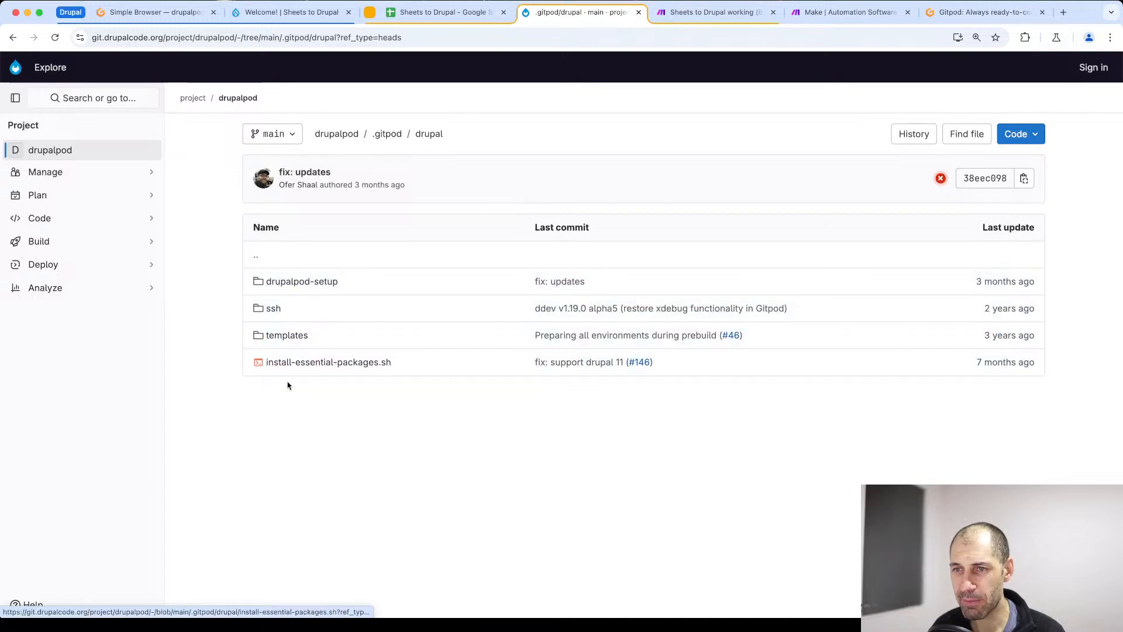
key("super+bracketleft")
left_click(275, 335)
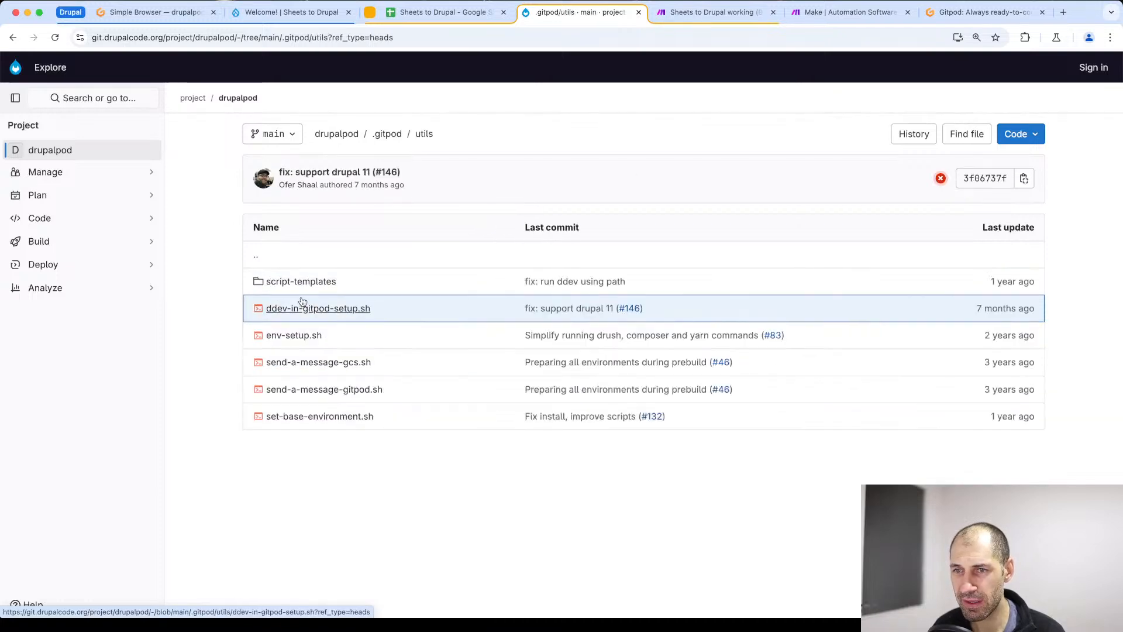
key("super+bracketleft")
key("super+bracketleft")
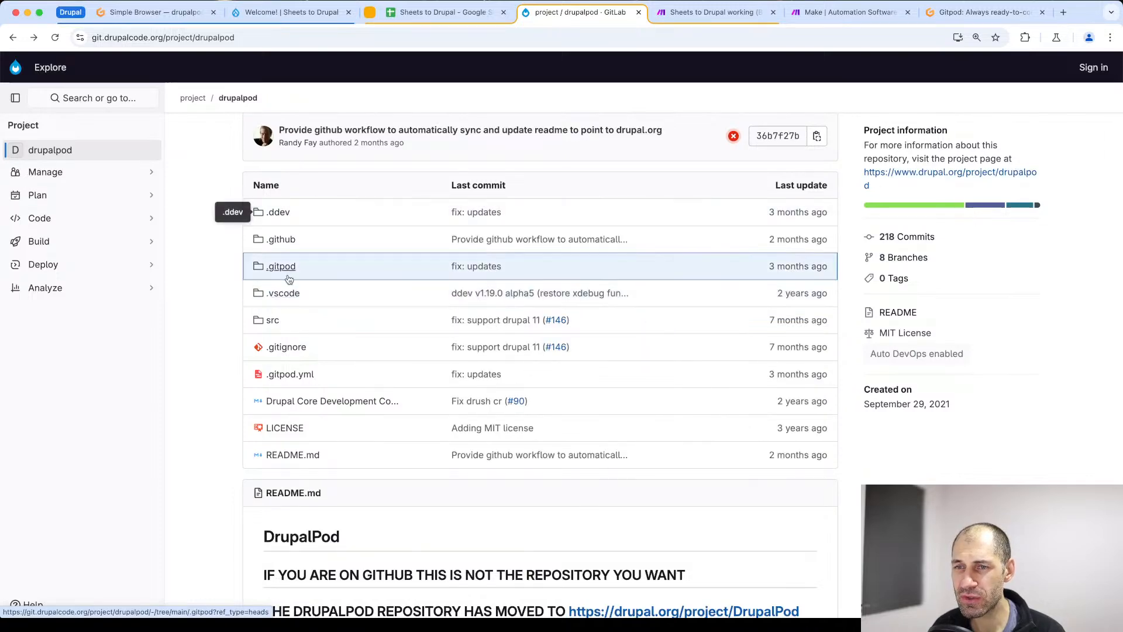
- Look through the .gitpod.yml file in the DrupalPod repository, return to the root and open the .ddev folder
left_click(289, 375)
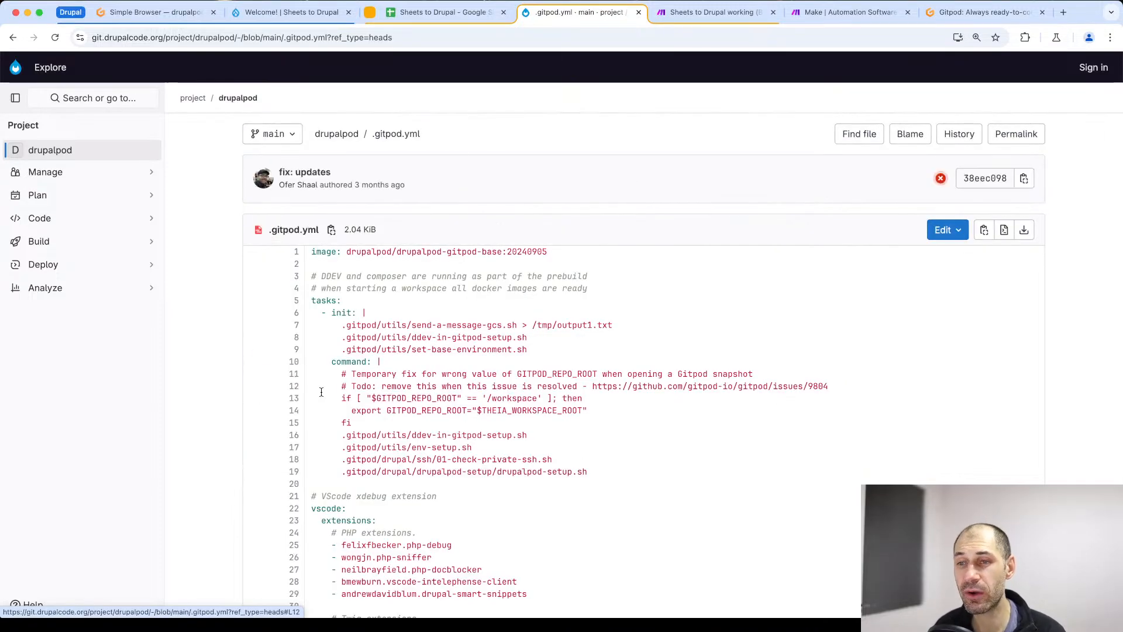
scroll(322, 392, "down", 3)
scroll(322, 399, "down", 3)
scroll(322, 399, "down", 5)
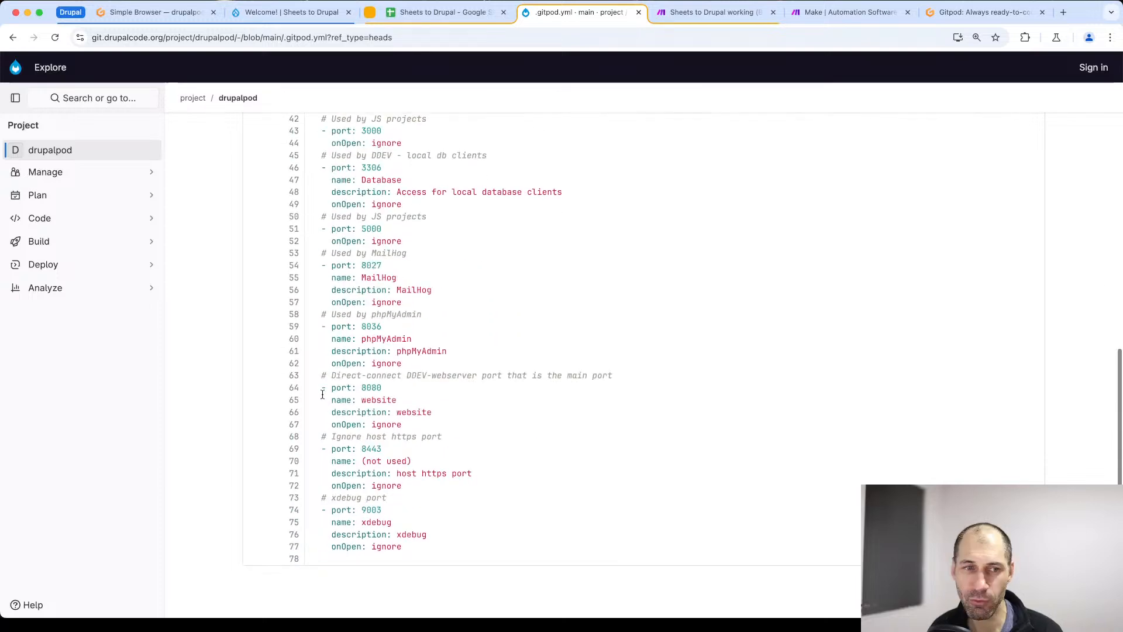
scroll(304, 374, "up", 15)
key("super+bracketleft")
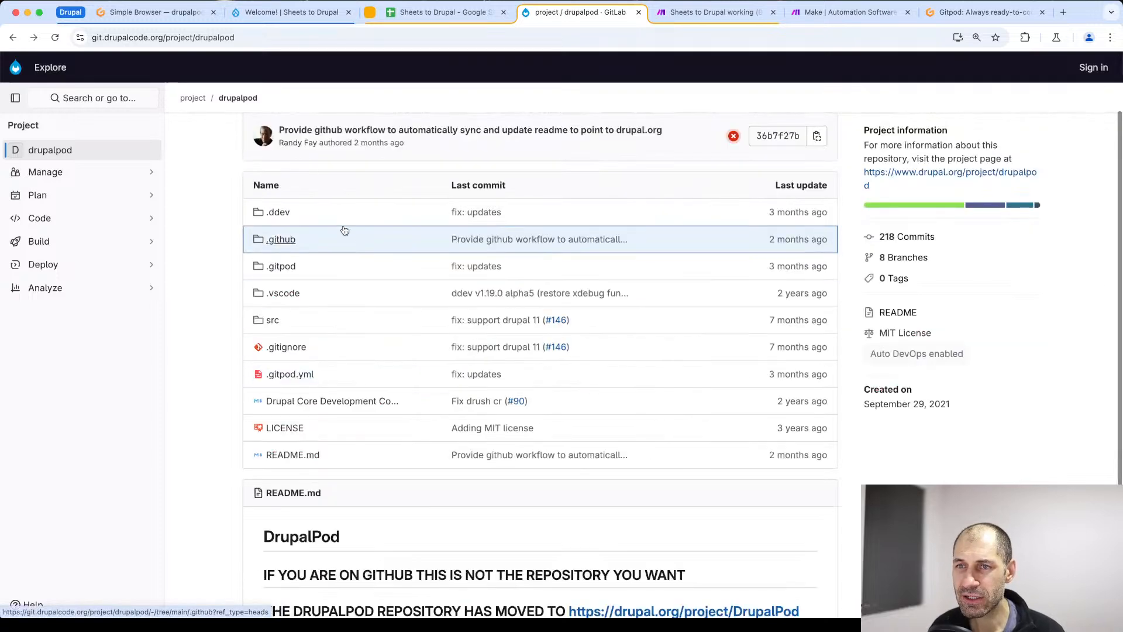
left_click(278, 212)
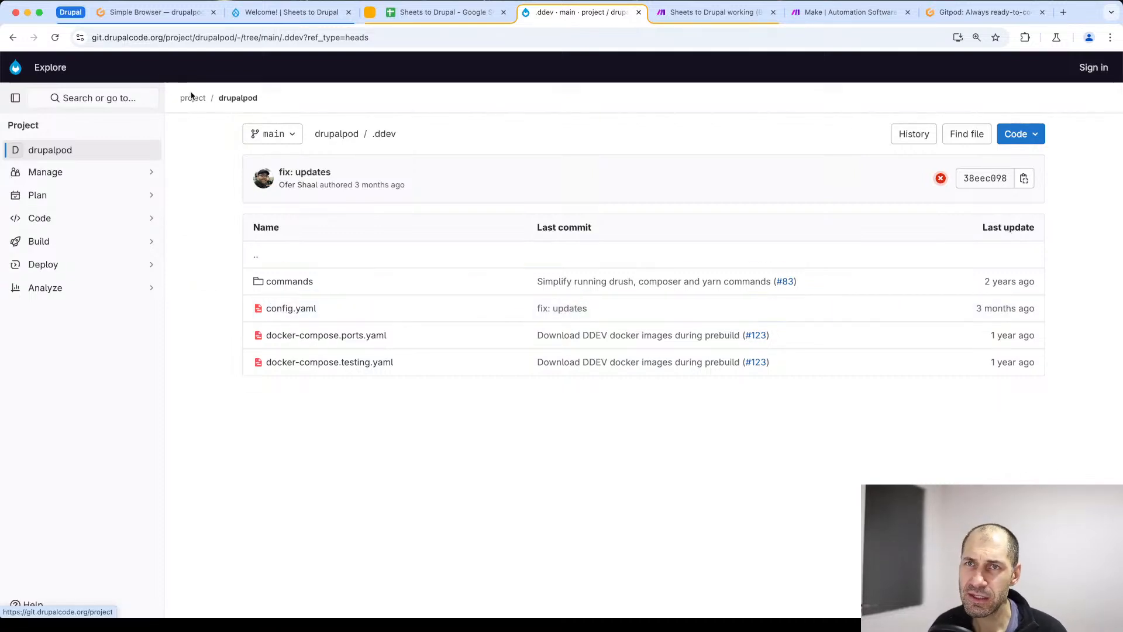
- Switch back to the running Gitpod workspace, reload the site preview and select the web folder in the file tree
left_click(155, 12)
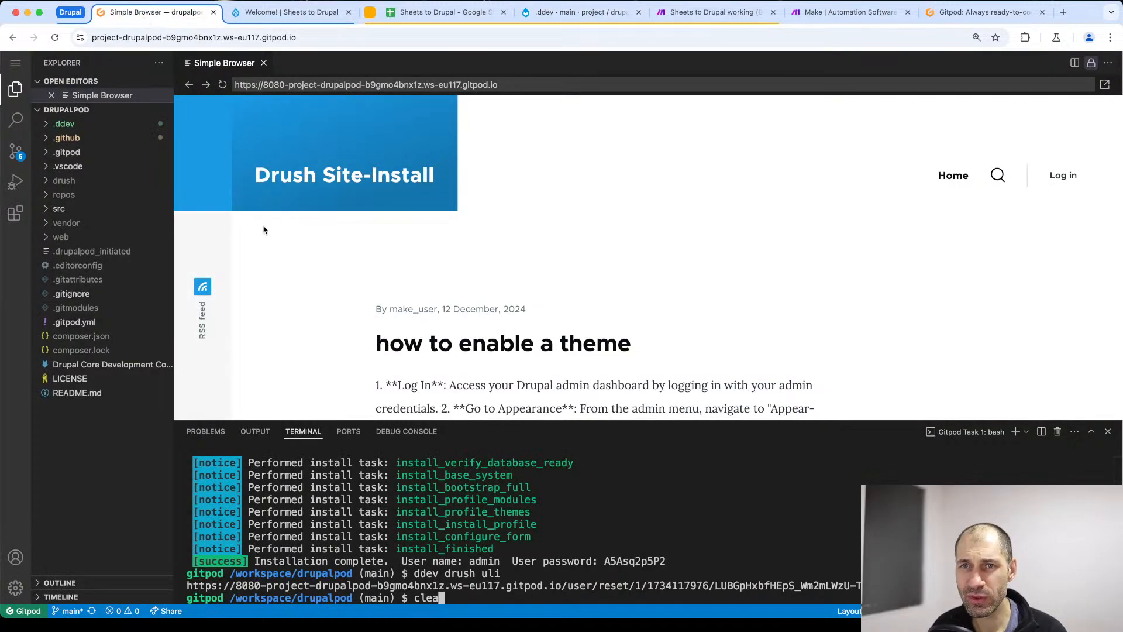
left_click(297, 82)
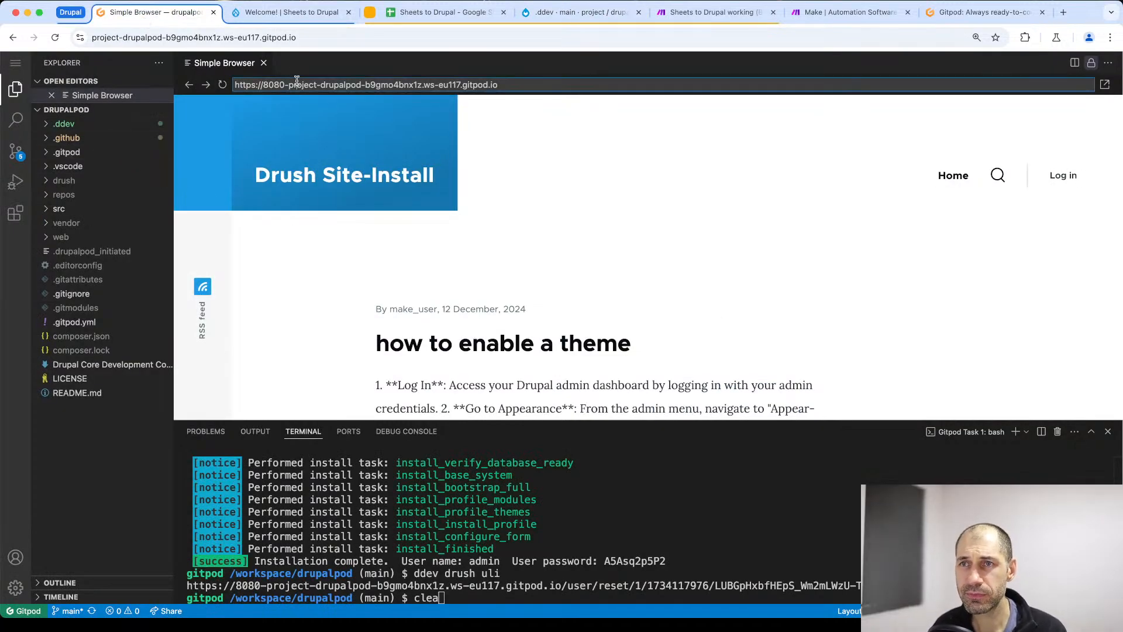
left_click(223, 85)
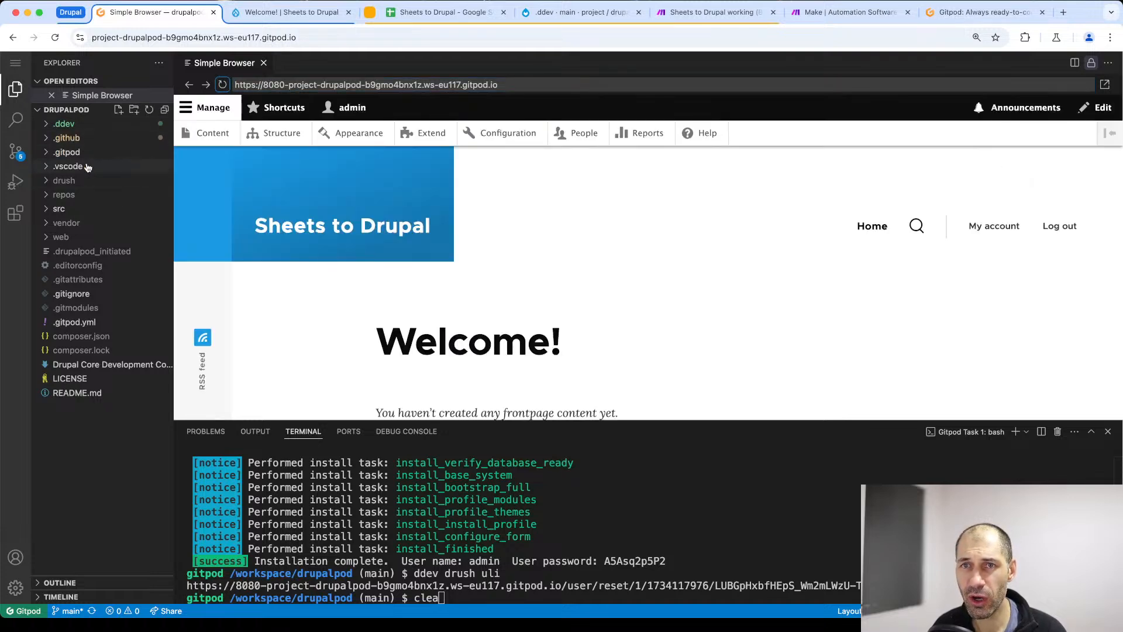
left_click(85, 240)
left_click(84, 238)
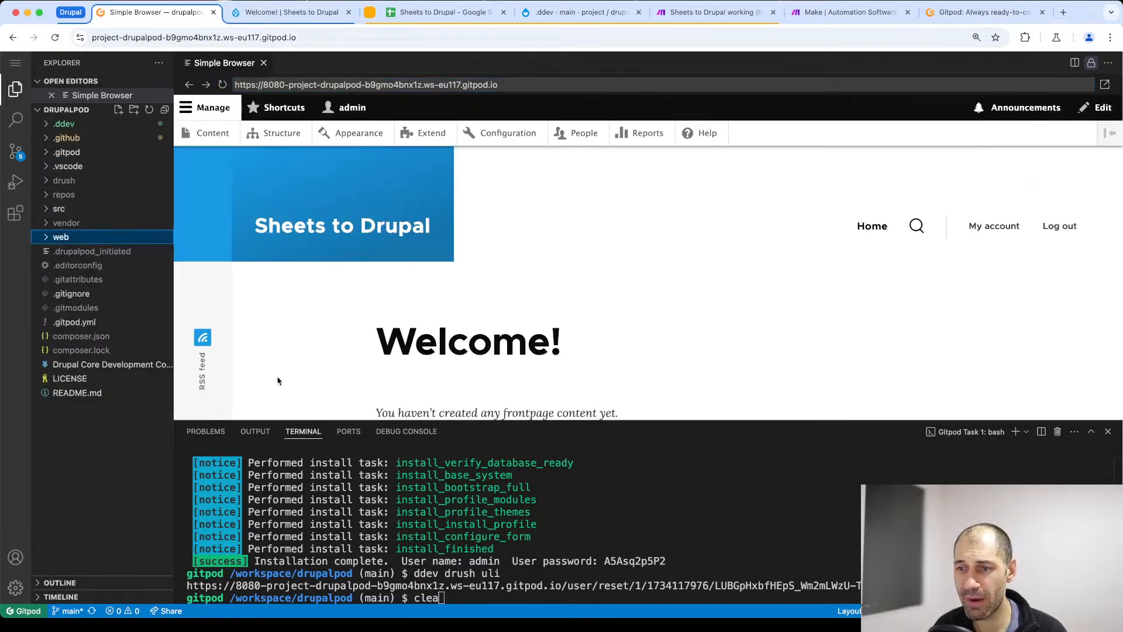
- Clear the workspace terminal and run ddev to list its commands
left_click(537, 559)
type("clear")
key("Return")
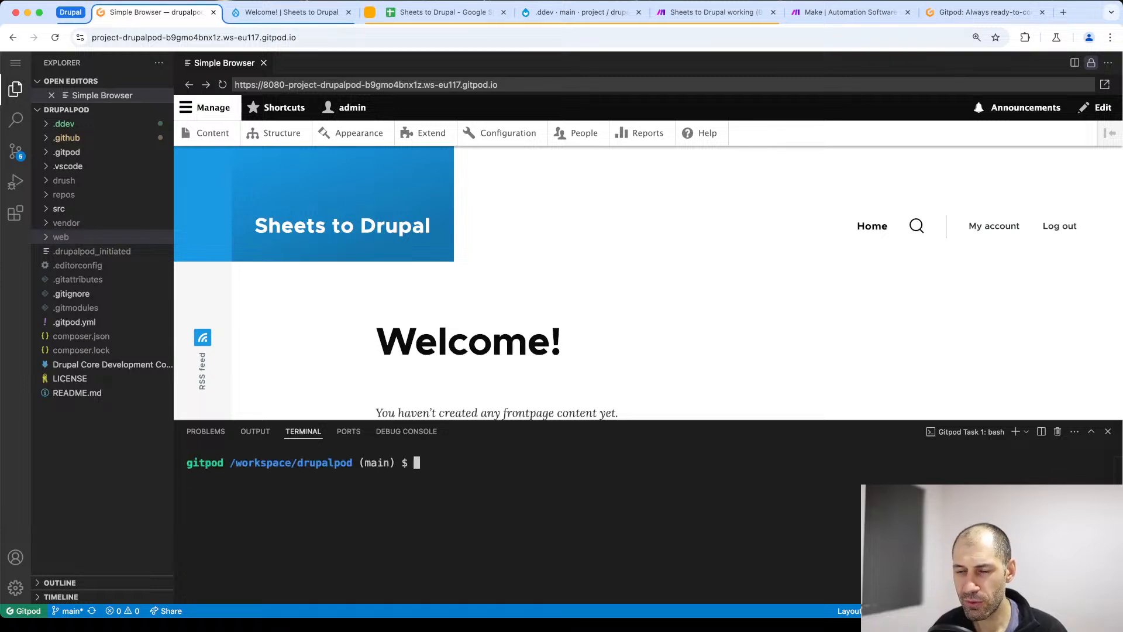
type("ddev")
key("Return")
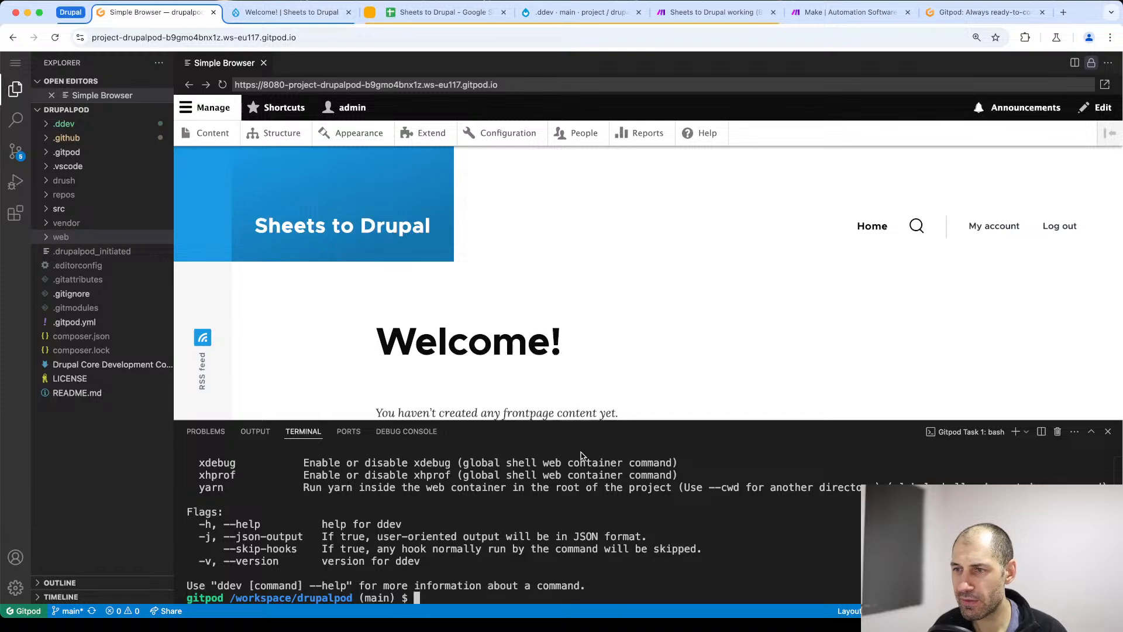
- Enlarge the terminal area over the site preview and zoom in on the workspace page
left_click_drag(586, 421, 582, 218)
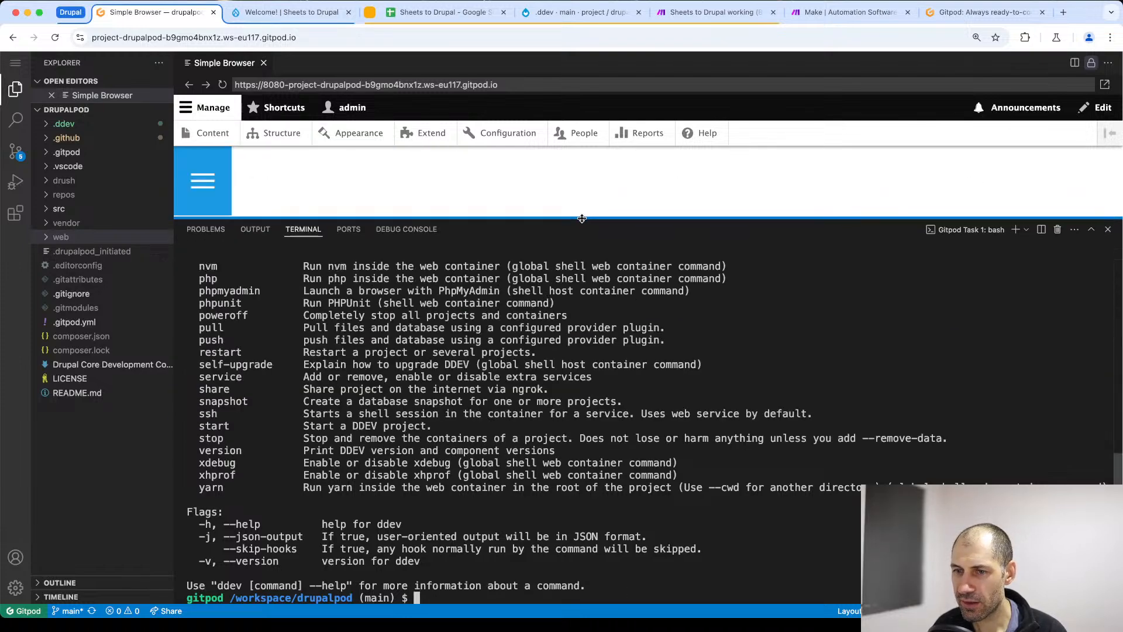
key("super+plus")
key("super+plus")
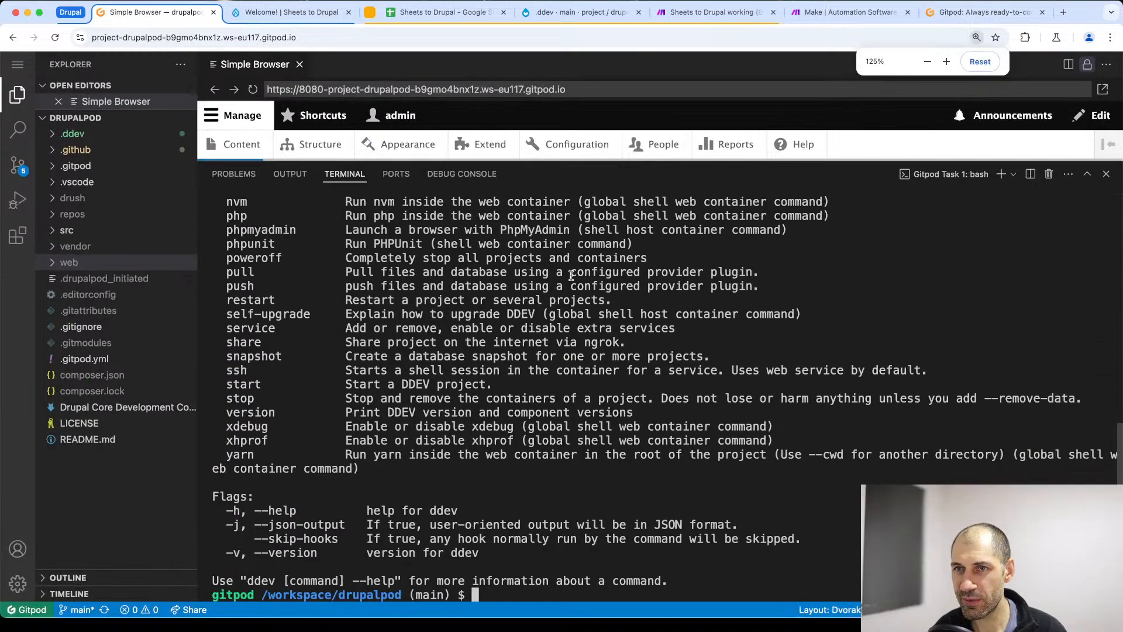
key("super+plus")
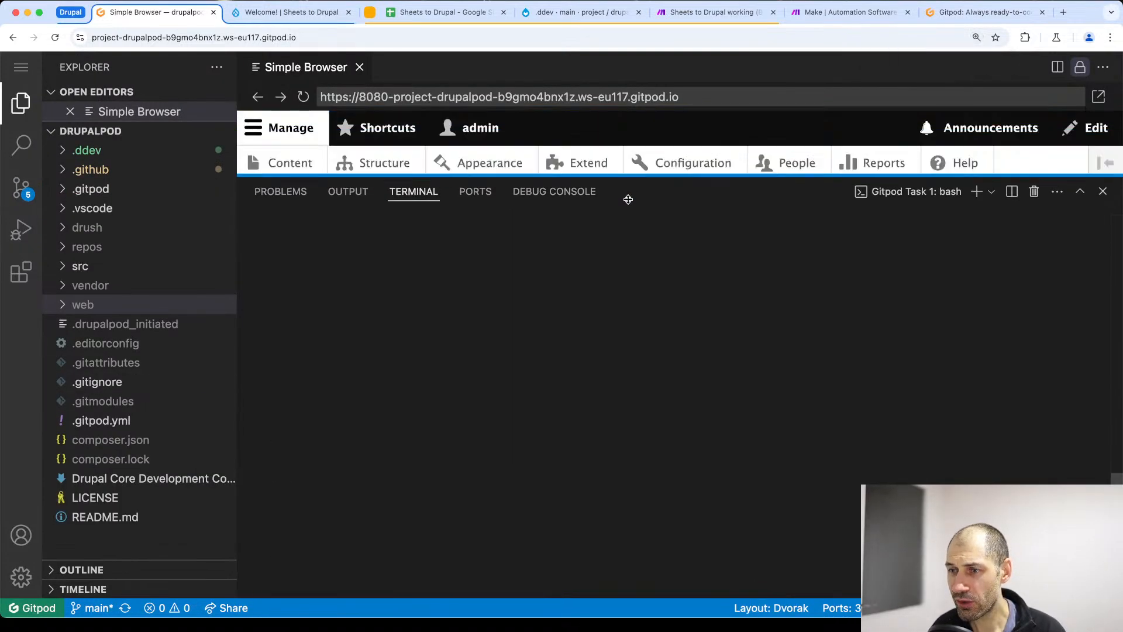
- Run ddev again in the enlarged terminal and look through the list of available commands and flags
type("ddev")
key("Return")
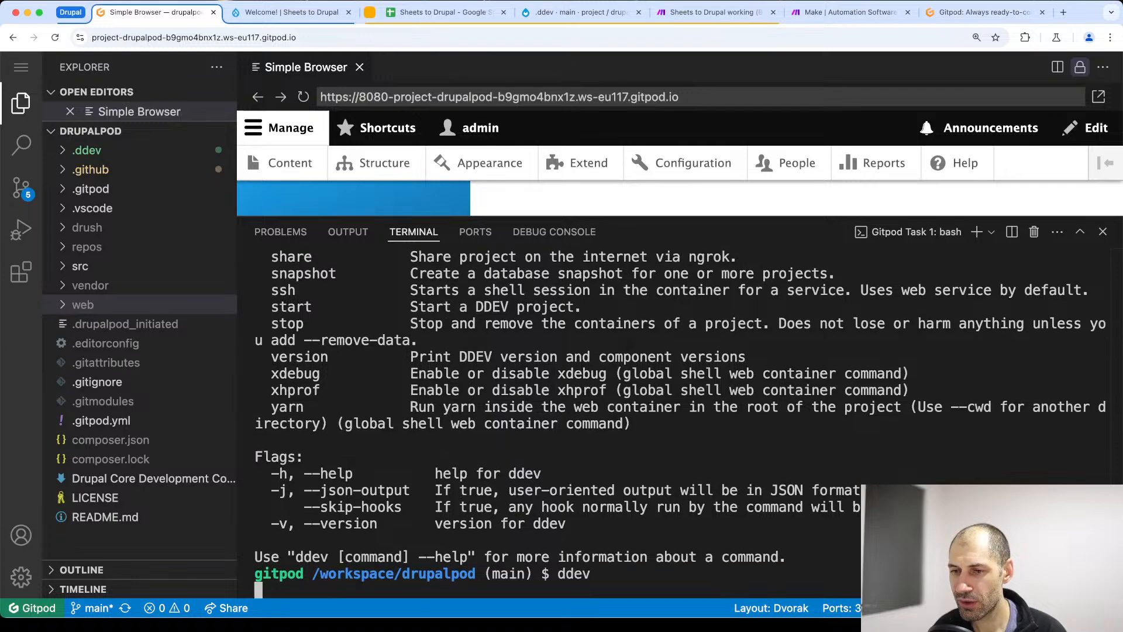
scroll(596, 333, "up", 10)
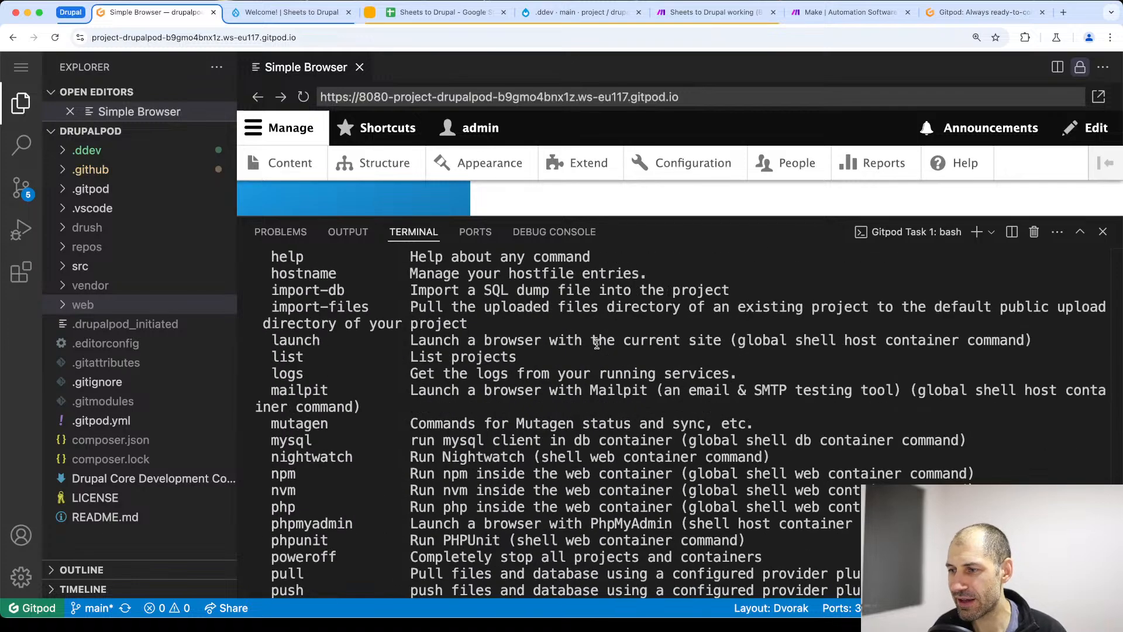
scroll(601, 368, "down", 10)
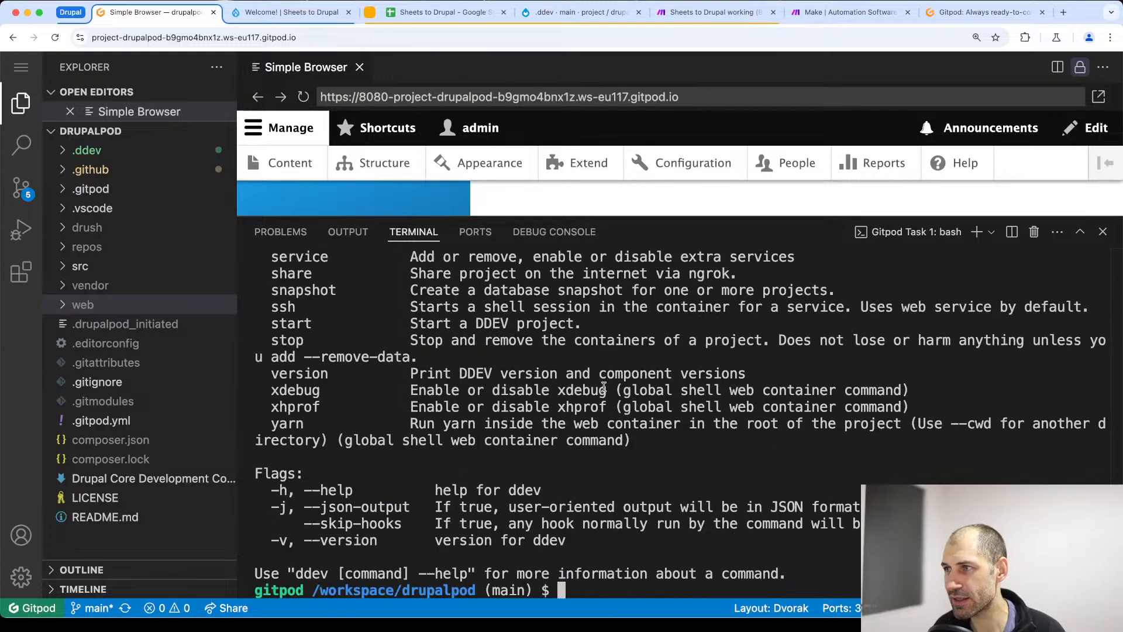
- View the Drupal site's welcome page and the Sheets to Drupal spreadsheet, and switch to the Make website
left_click(295, 12)
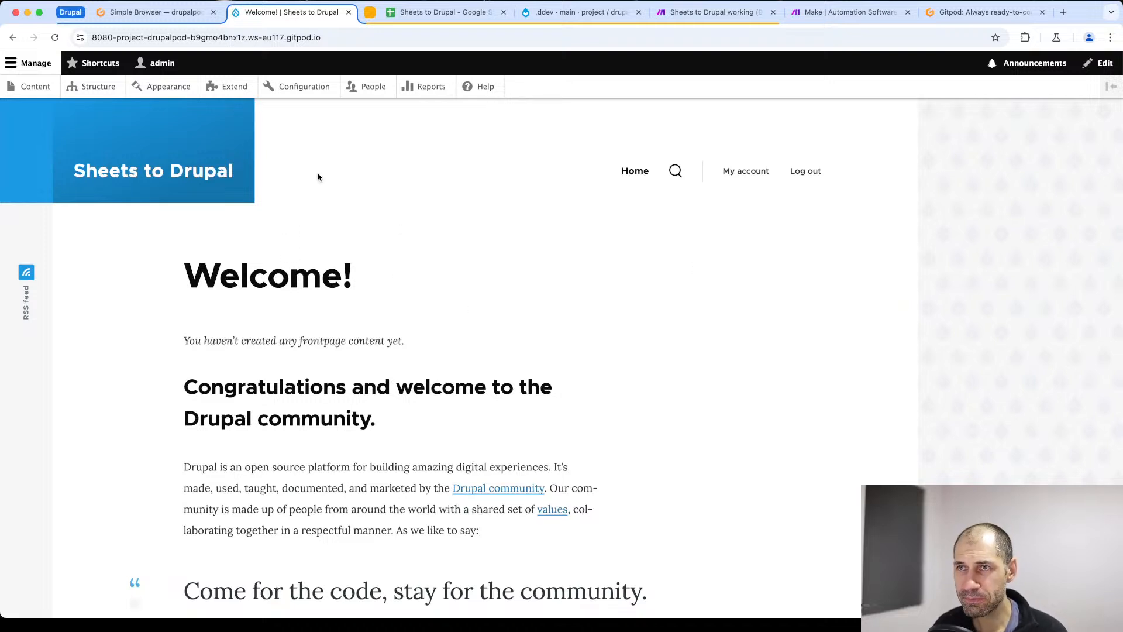
left_click(440, 14)
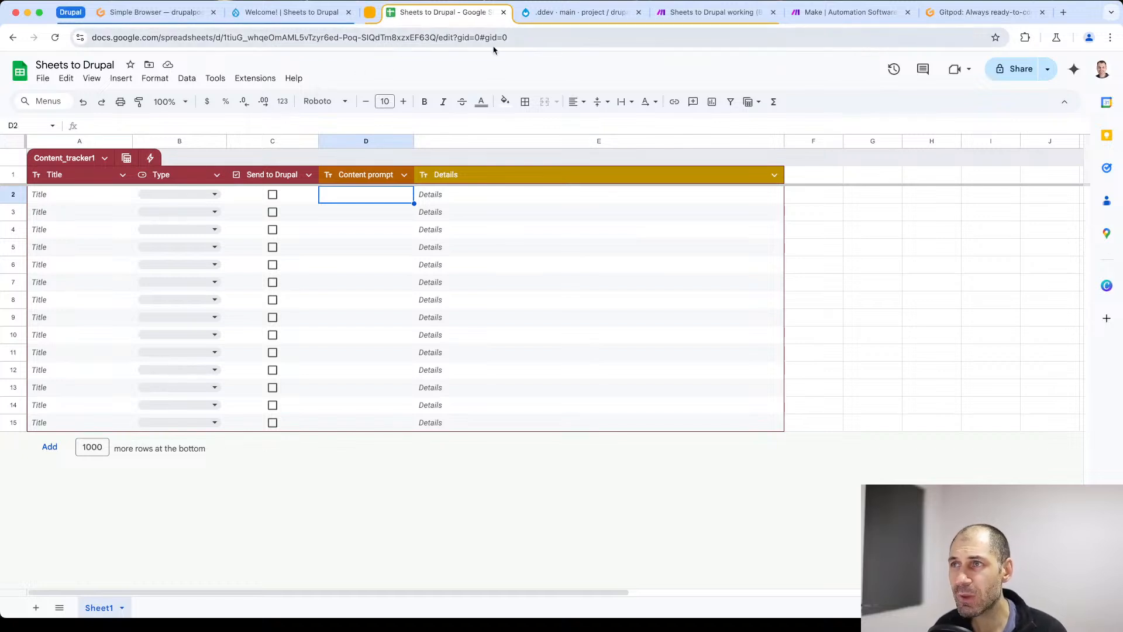
left_click(847, 12)
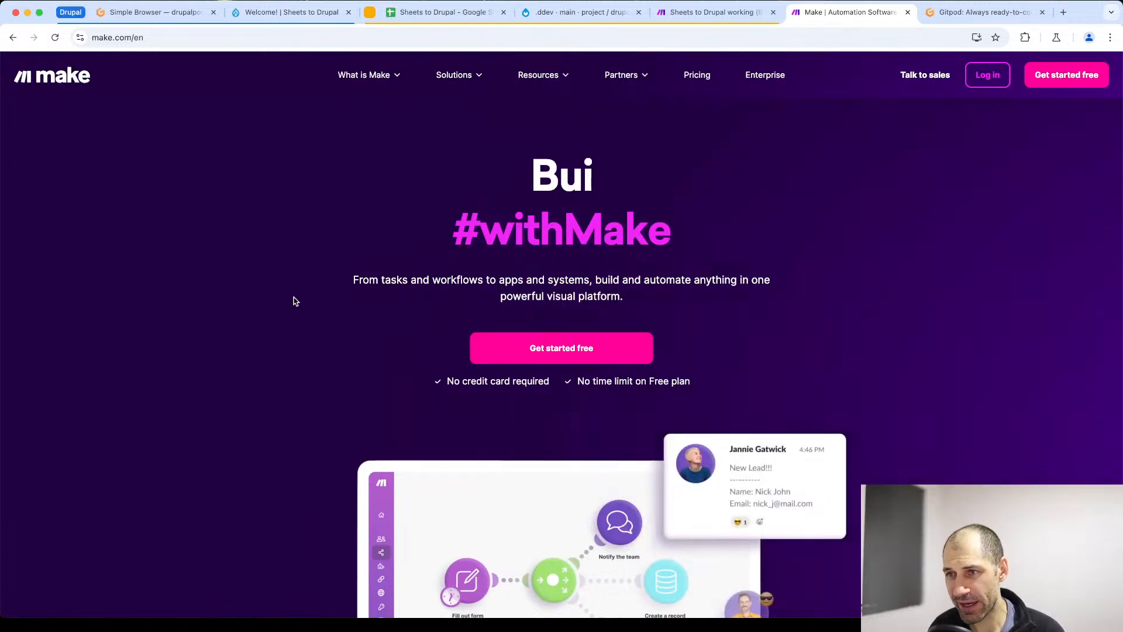
- Open Make's Apps page and look over the featured and most popular integrations
left_click(458, 80)
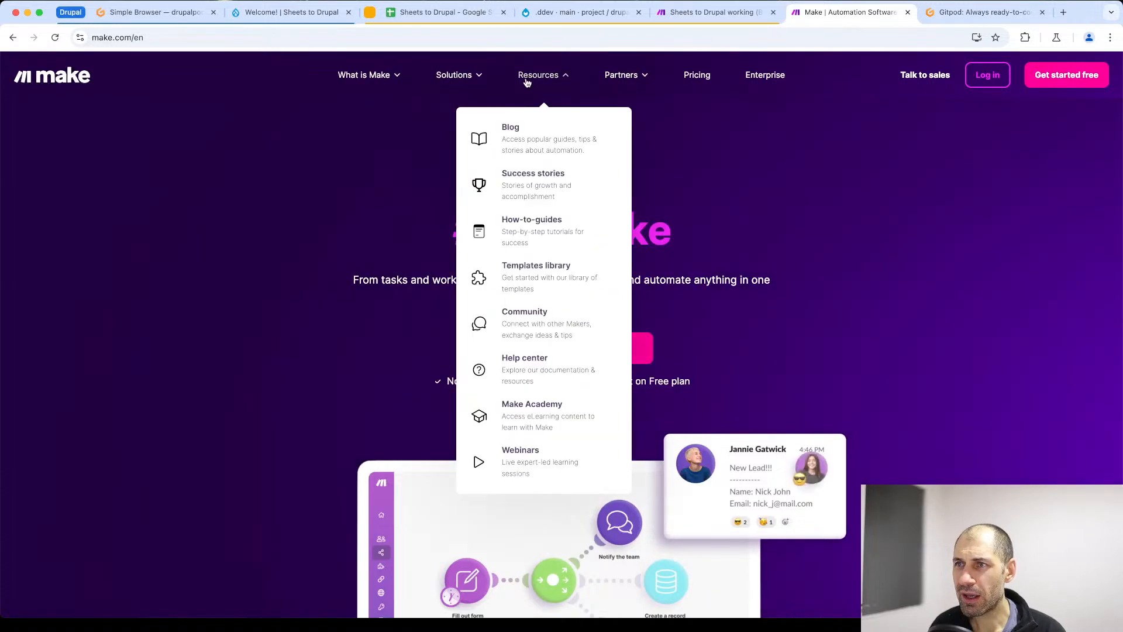
mouse_move(362, 85)
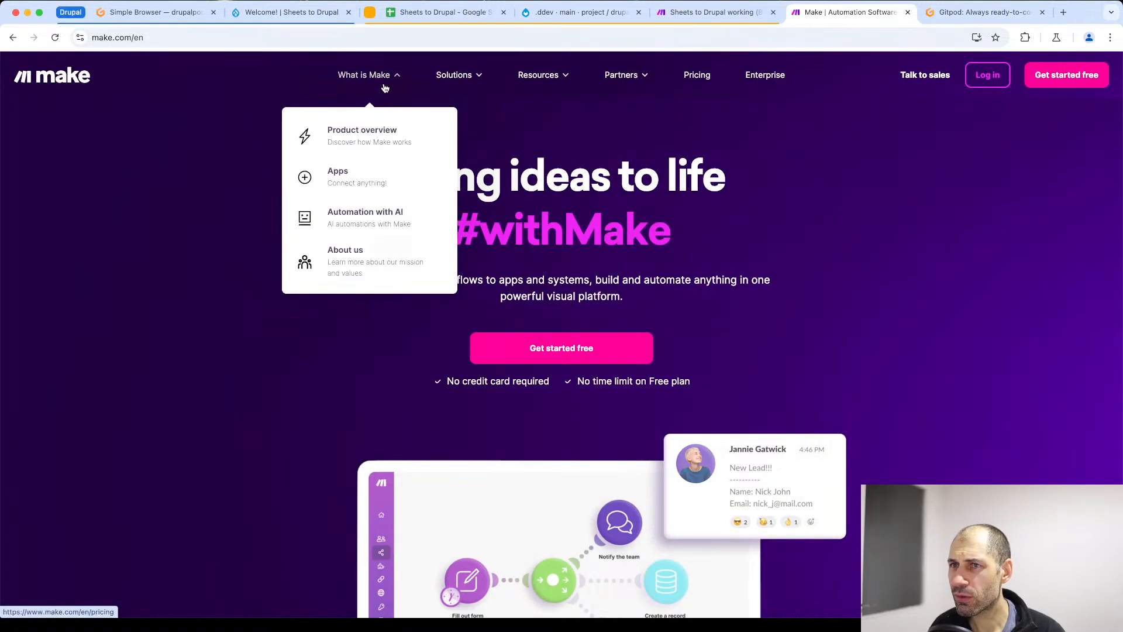
left_click(350, 186)
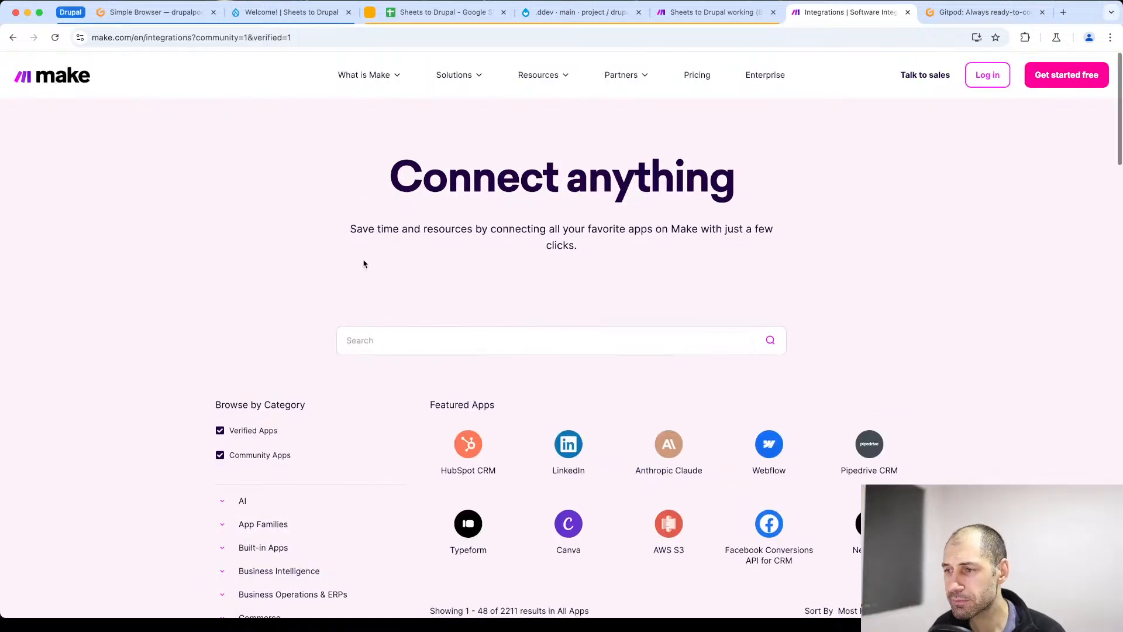
scroll(364, 261, "down", 8)
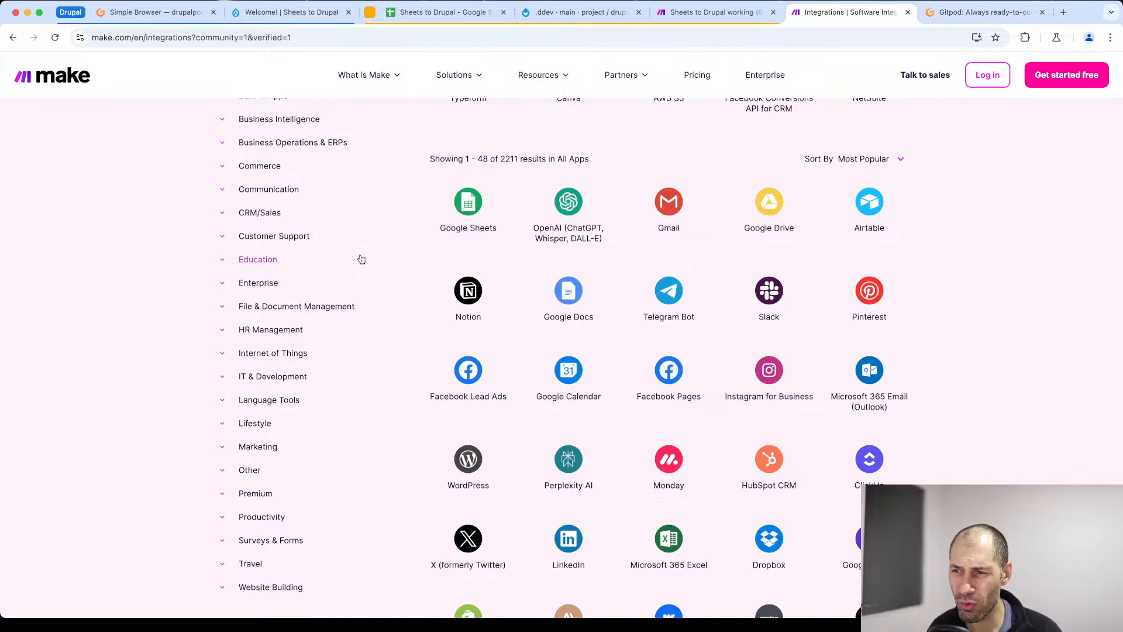
scroll(361, 259, "up", 8)
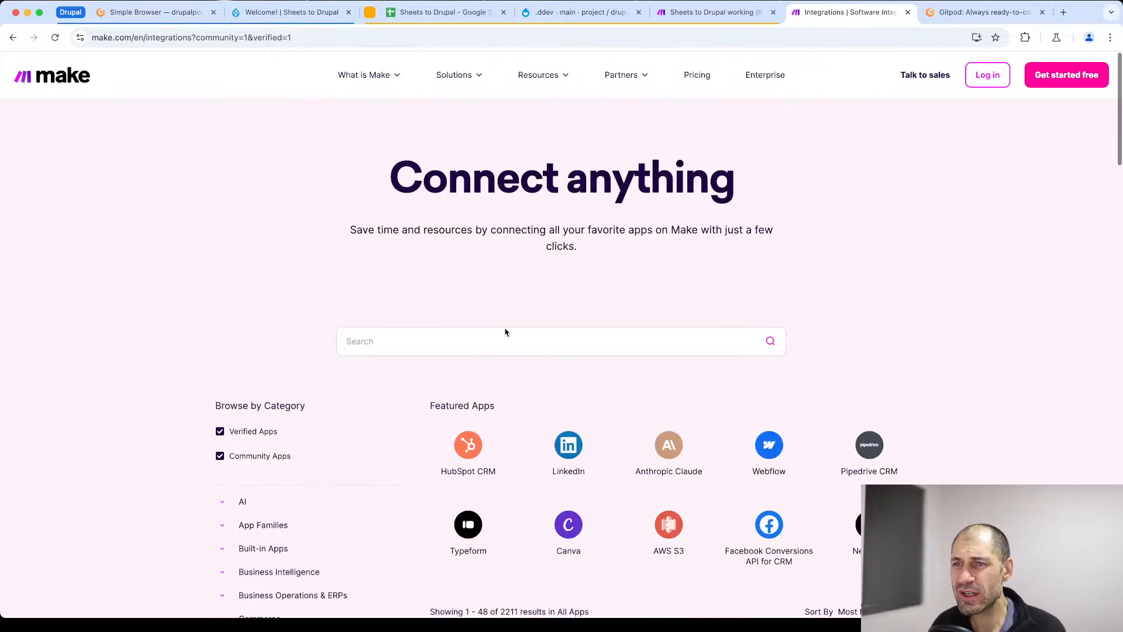
- Search Make's integrations for "drupal" and open the Drupal app page
scroll(506, 329, "down", 1)
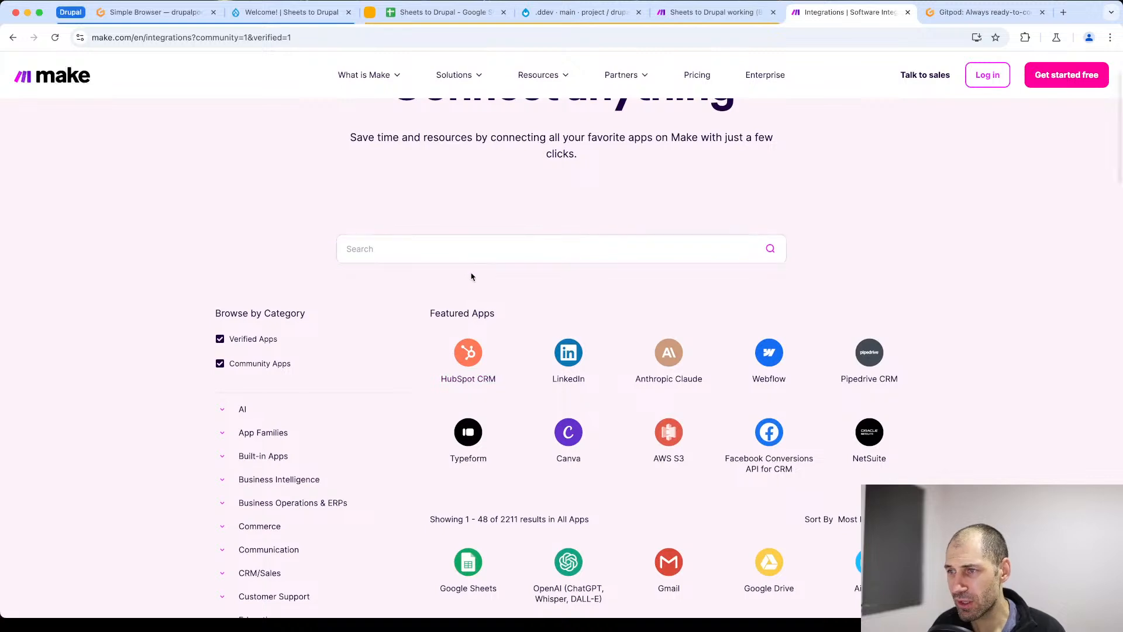
scroll(472, 275, "down", 1)
left_click(458, 177)
type("drupal")
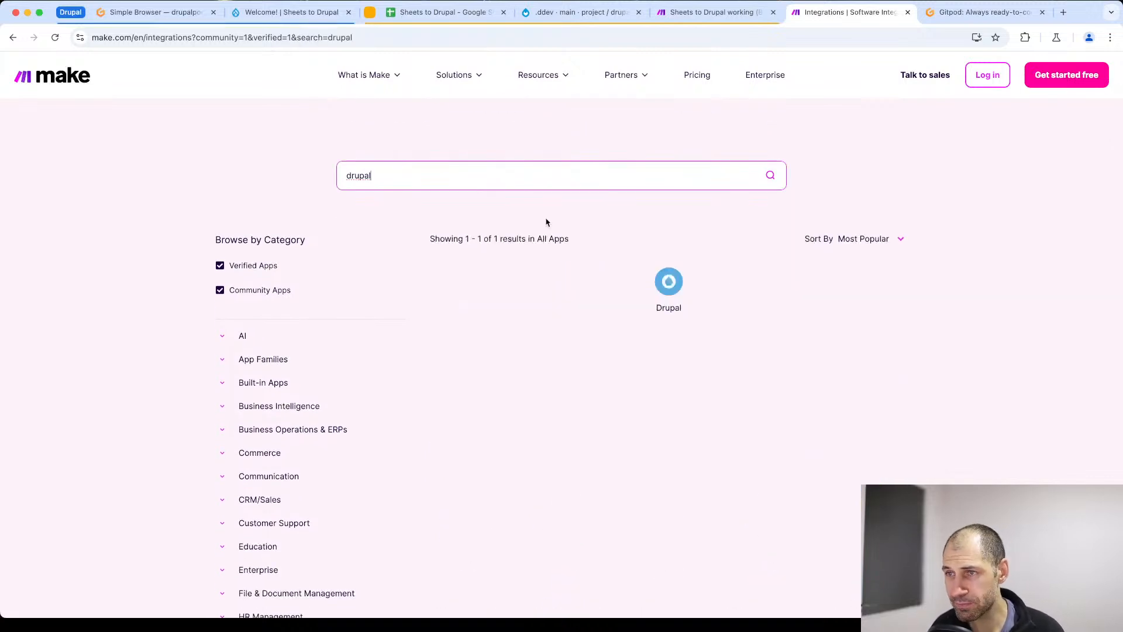
left_click(676, 290)
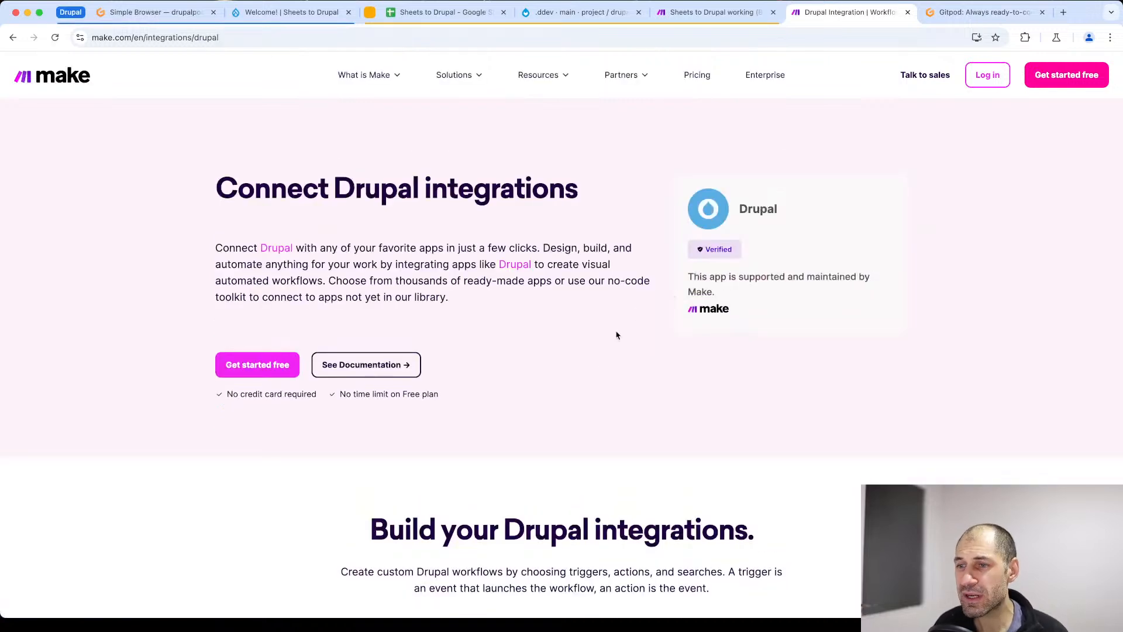
- View the Drupal integration's modules by triggers and by actions, and highlight the Make an API Call action
scroll(559, 368, "down", 8)
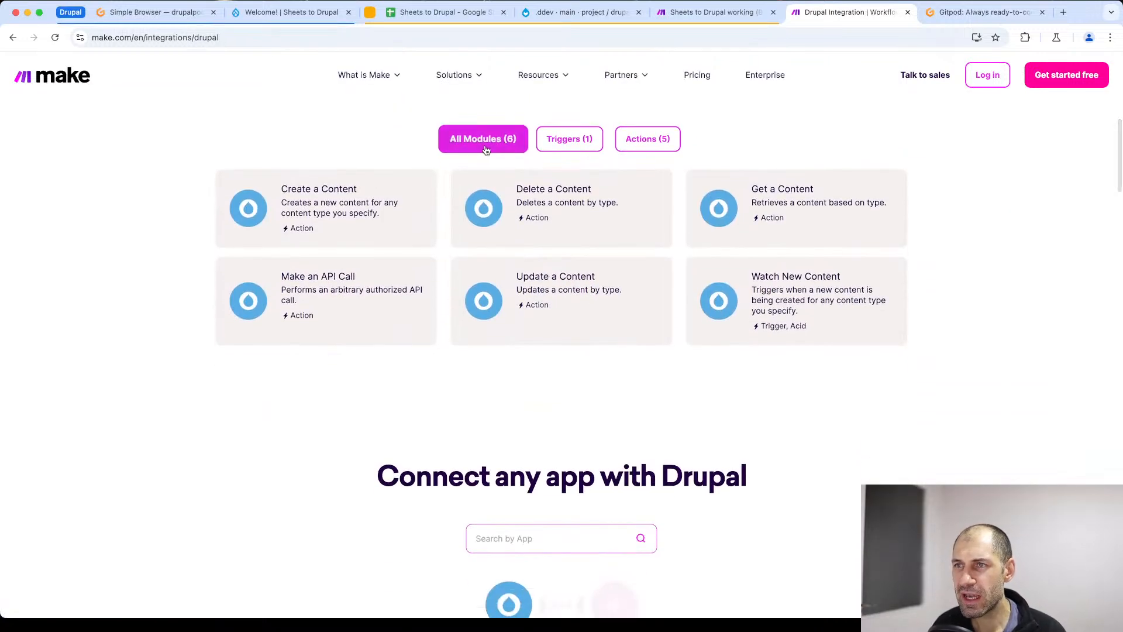
left_click(578, 142)
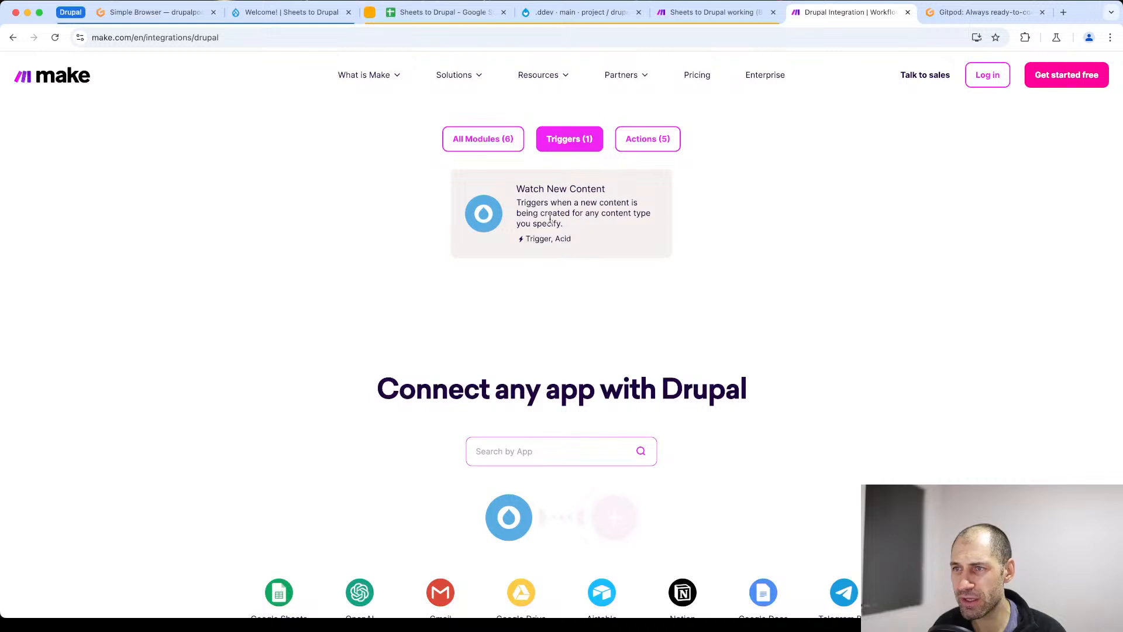
left_click_drag(518, 189, 525, 189)
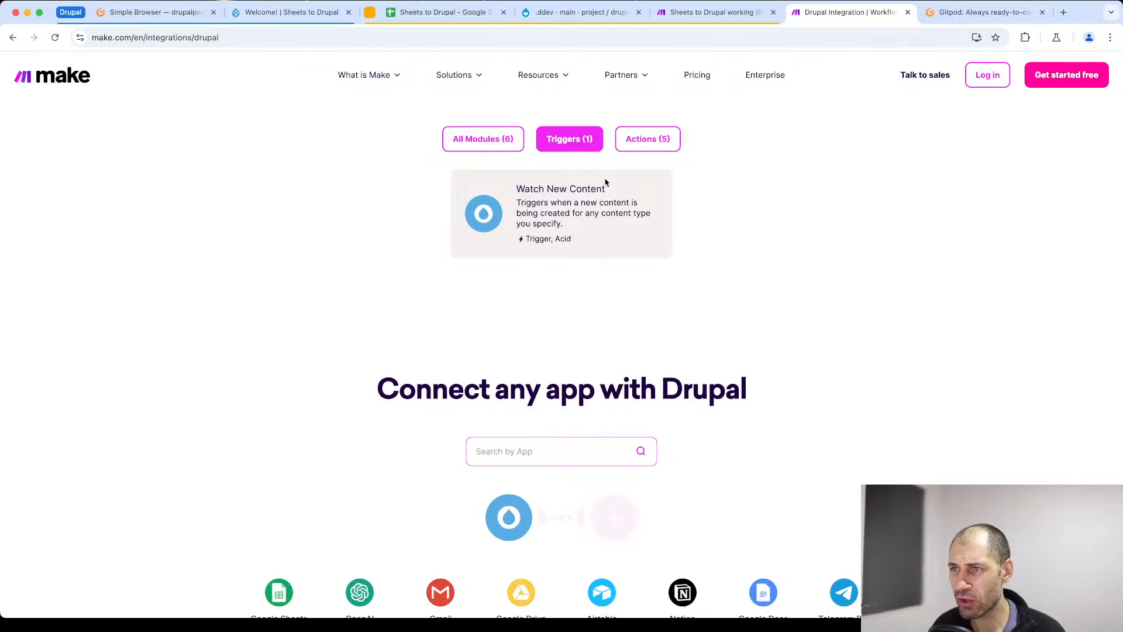
left_click(650, 141)
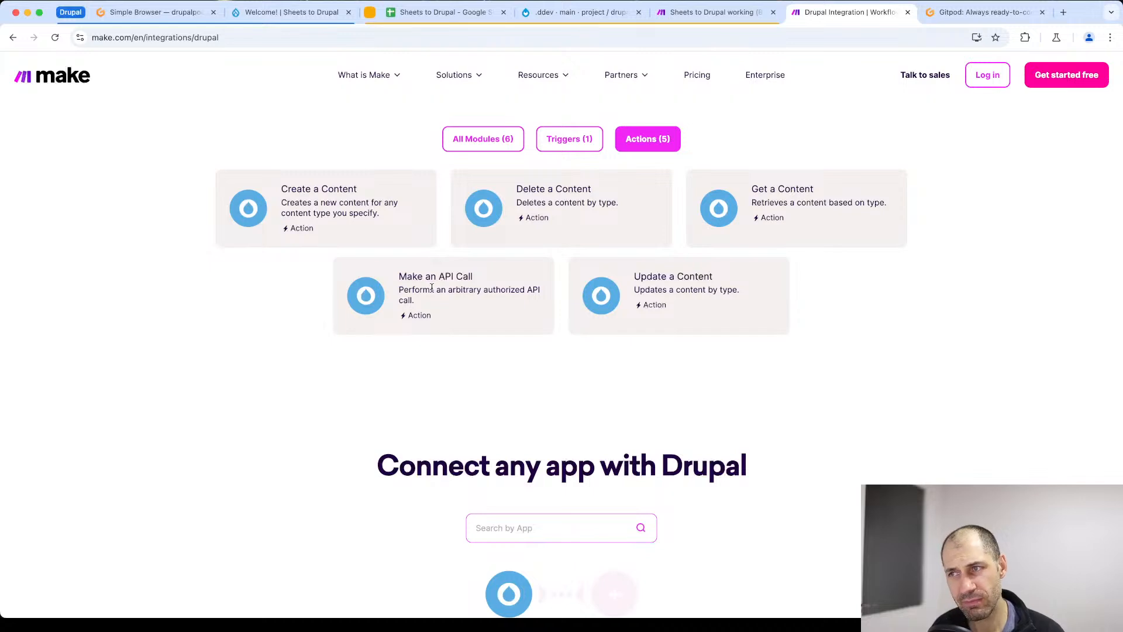
scroll(455, 421, "up", 2)
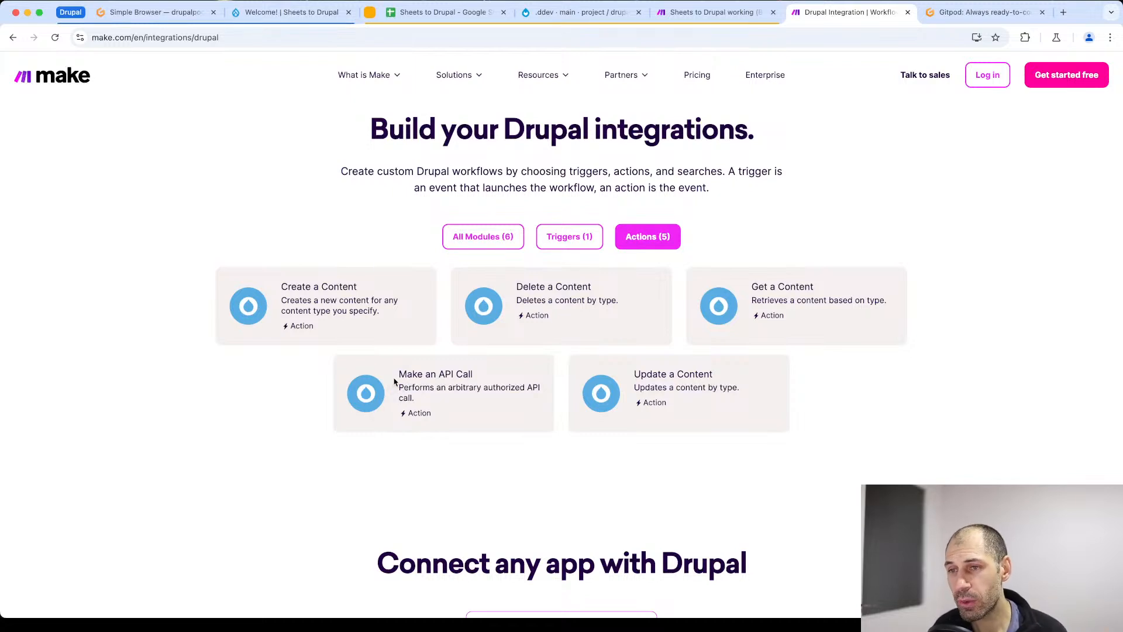
left_click_drag(393, 377, 481, 375)
left_click(485, 383)
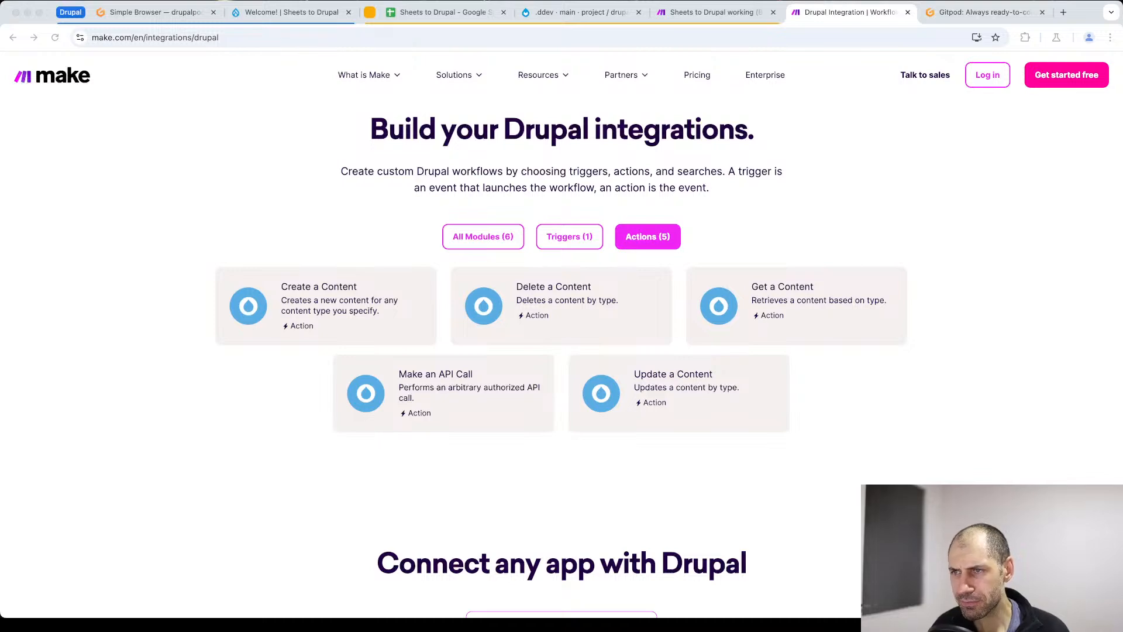
- Open Make's pricing page and look over the annual subscription plans
scroll(696, 358, "up", 7)
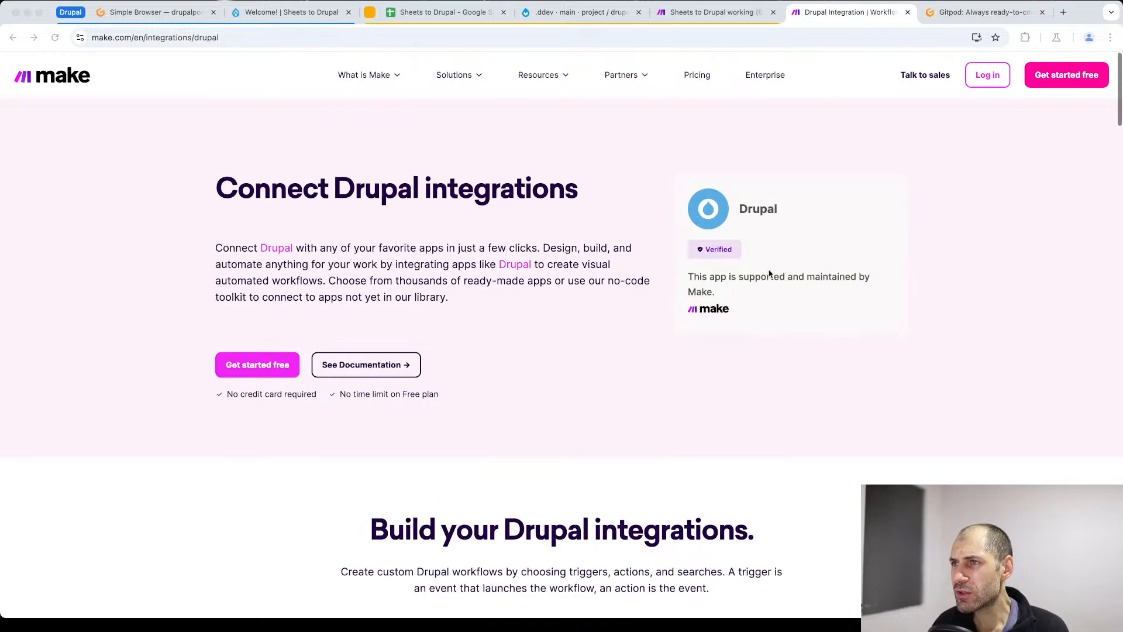
left_click(697, 75)
scroll(289, 409, "down", 3)
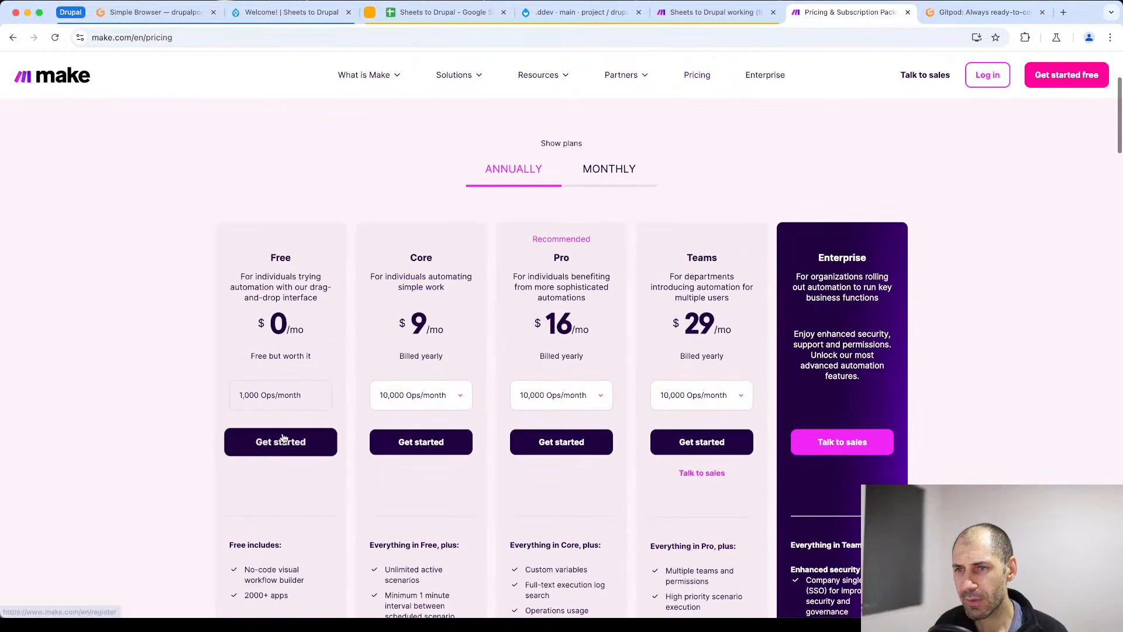
scroll(282, 438, "down", 2)
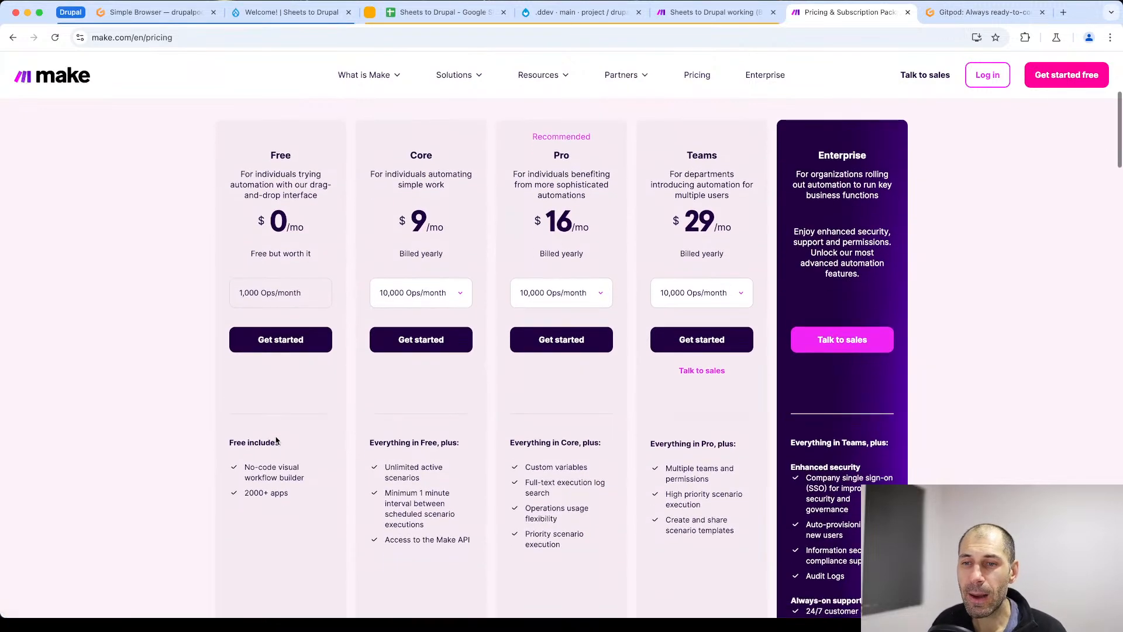
scroll(313, 194, "up", 3)
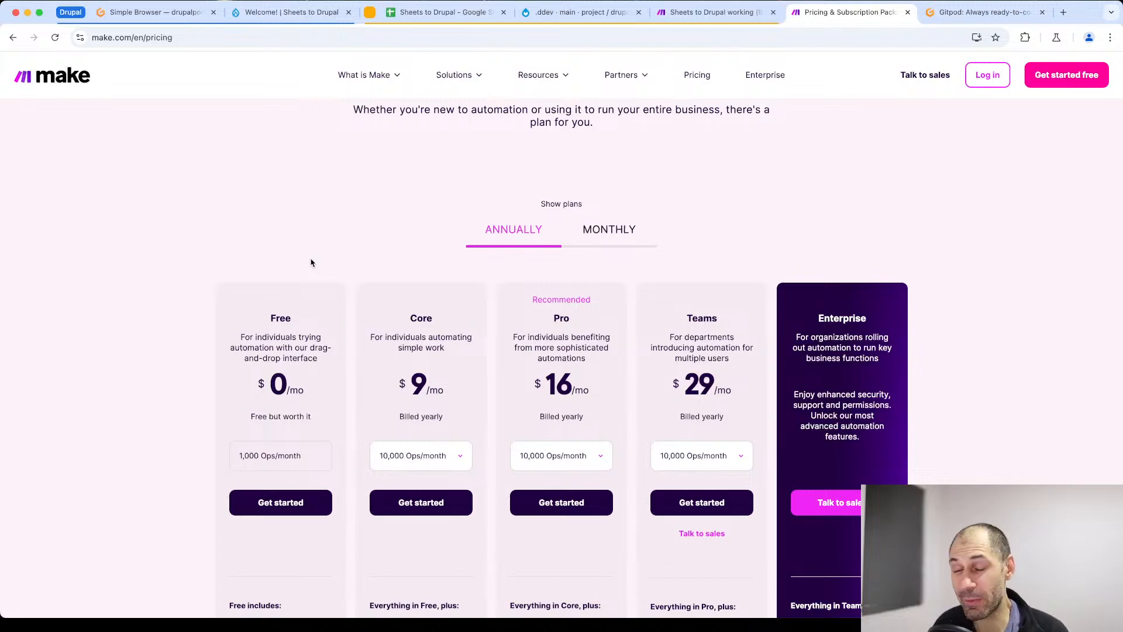
scroll(205, 234, "down", 2)
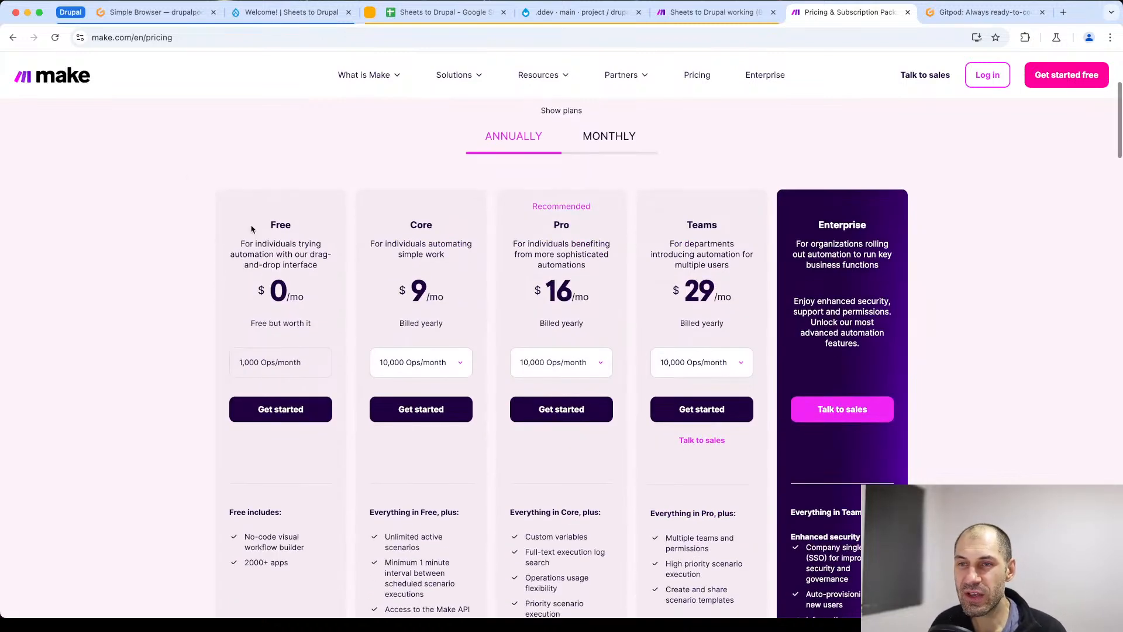
- Examine the Free plan's description, monthly operations allowance and included features
left_click_drag(240, 239, 304, 280)
left_click(310, 302)
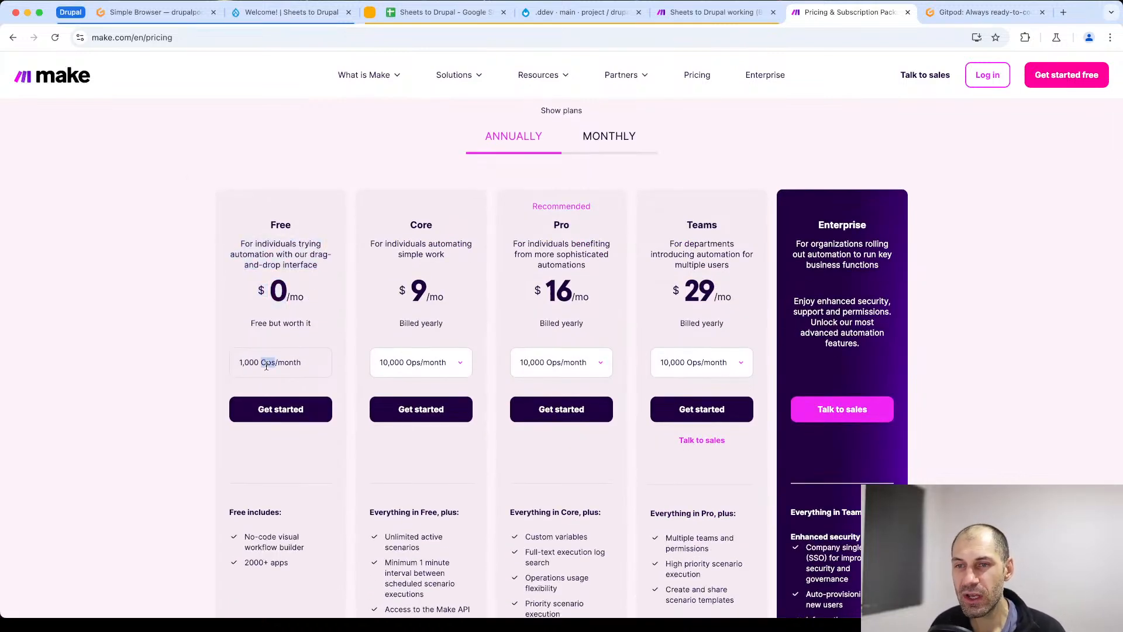
triple_click(258, 364)
left_click(257, 361)
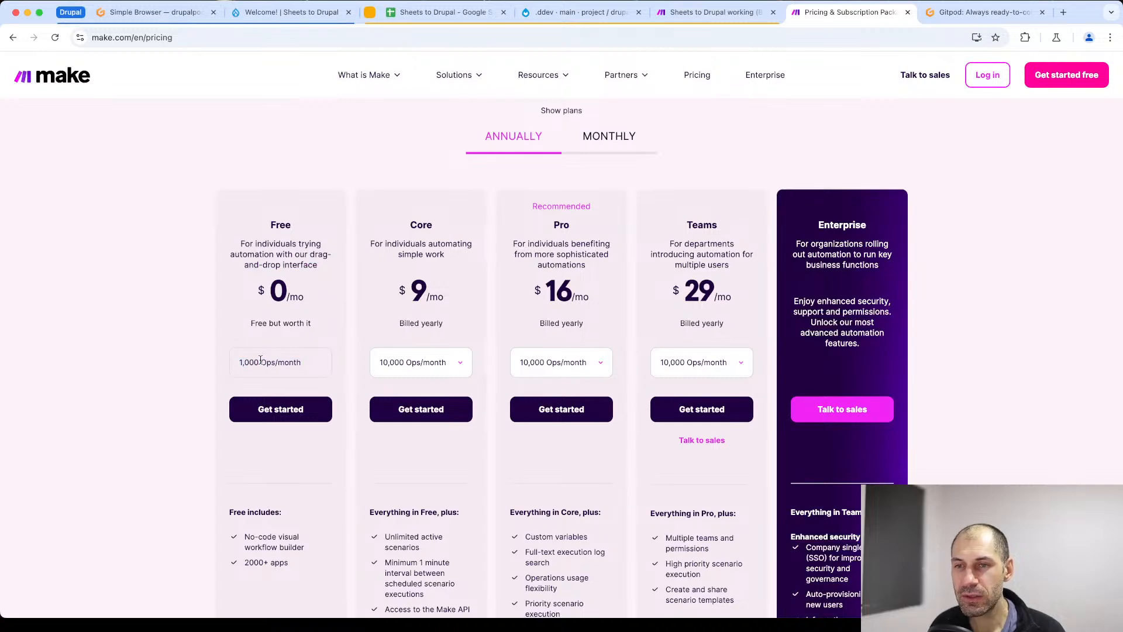
scroll(289, 365, "down", 5)
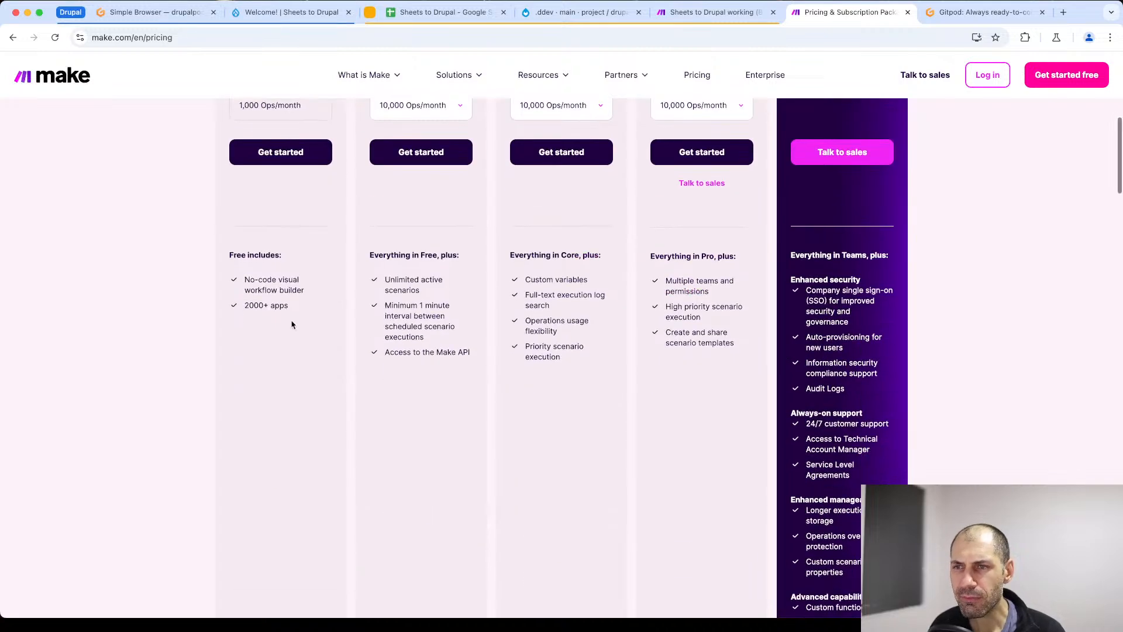
scroll(292, 324, "up", 3)
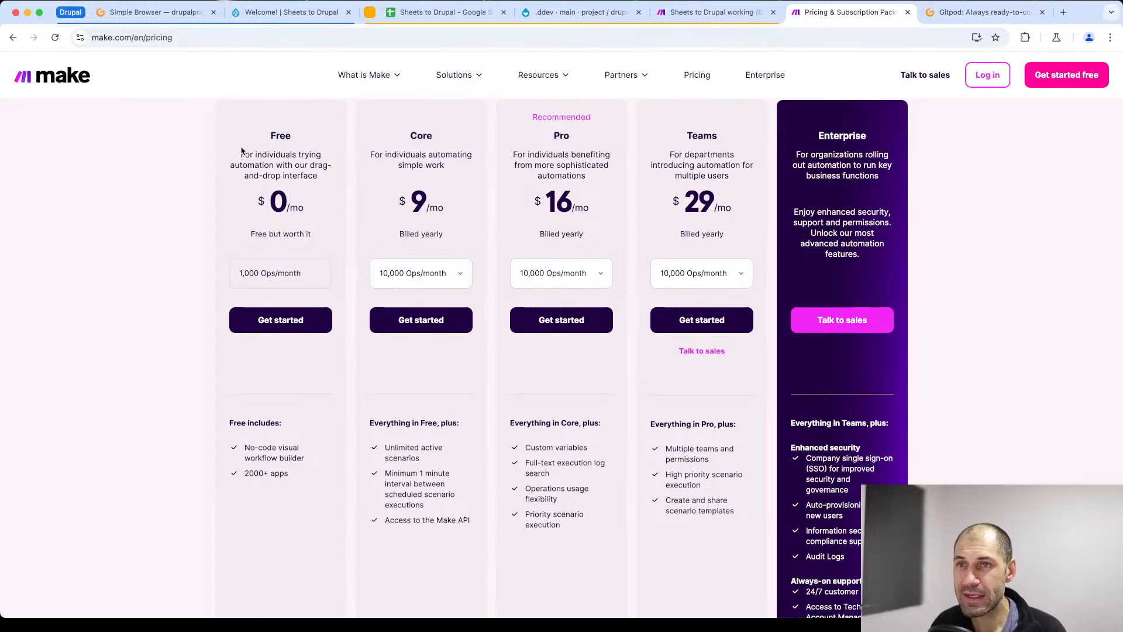
- Look through the plan comparison table for the scenario limits, including the maximum number of active scenarios
scroll(310, 409, "down", 10)
scroll(309, 415, "down", 8)
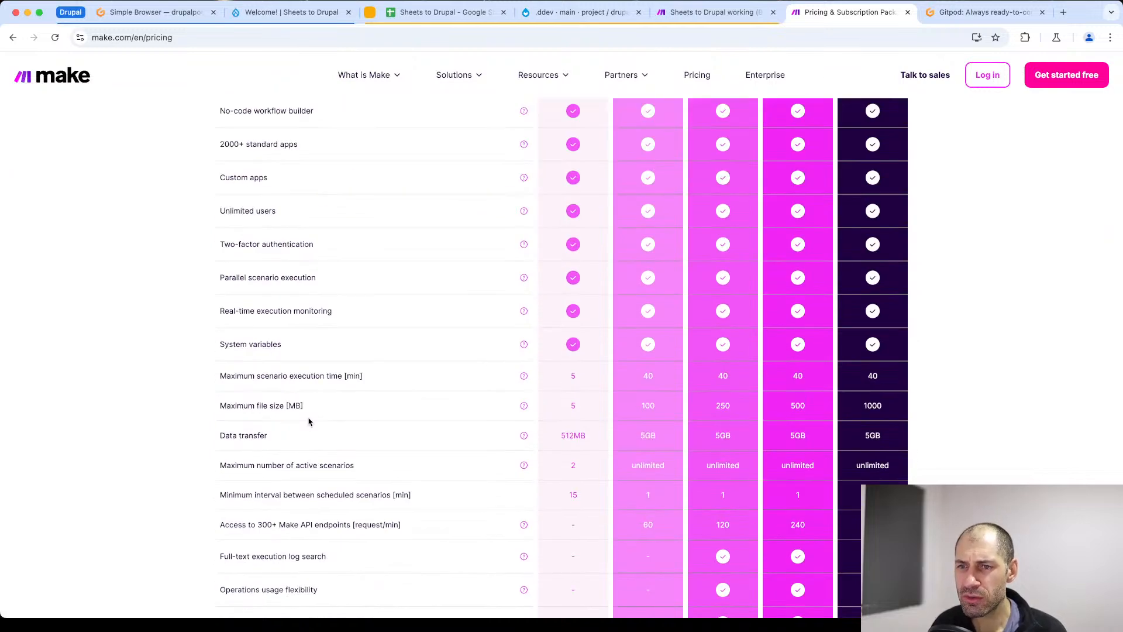
scroll(316, 454, "down", 1)
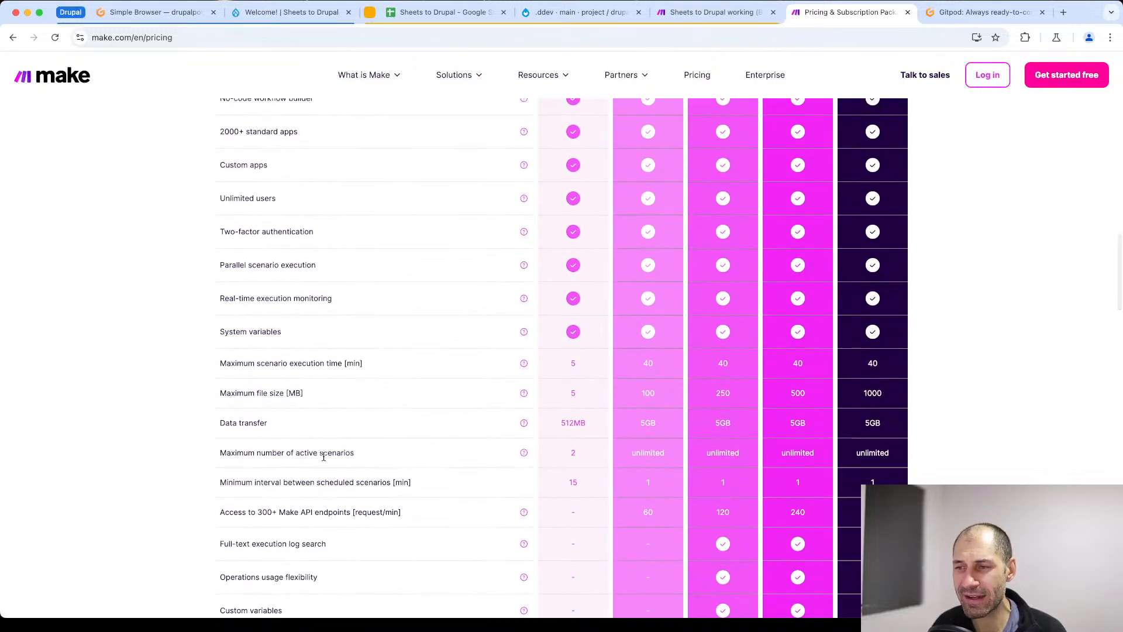
scroll(351, 433, "down", 2)
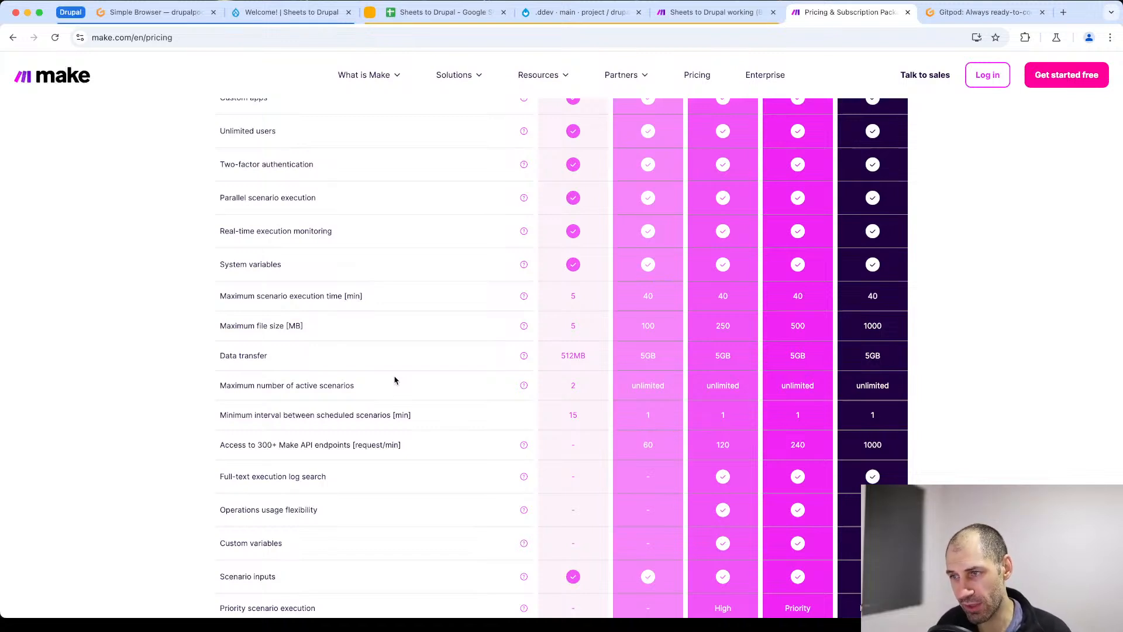
scroll(395, 380, "down", 4)
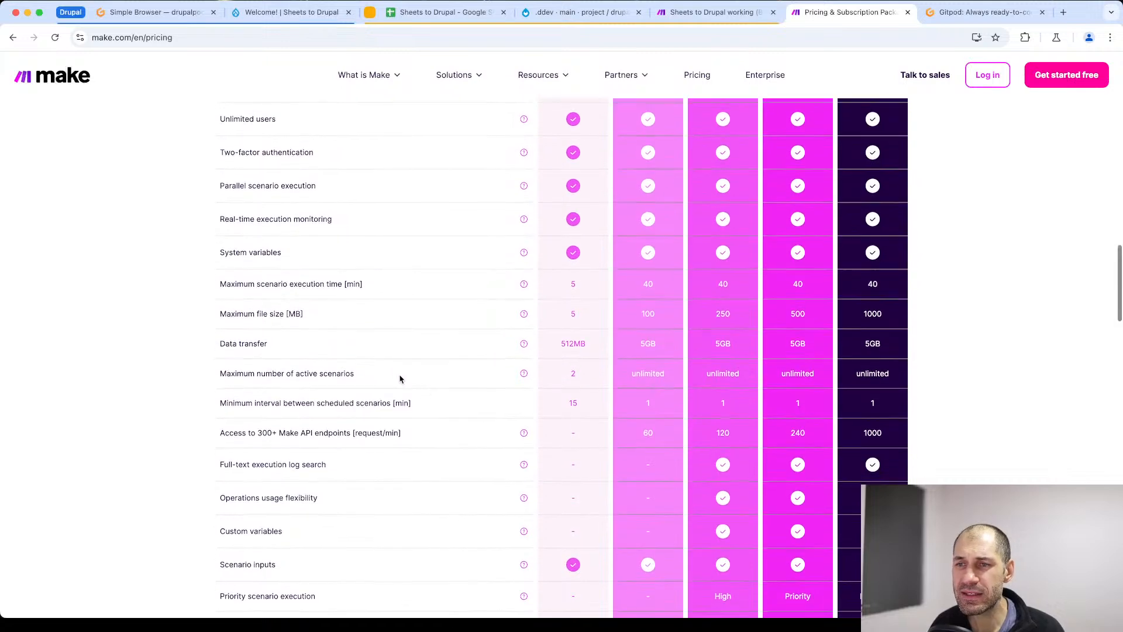
- Highlight the minimum interval between scheduled scenarios row and compare the Free and Core plan values
left_click_drag(460, 298, 219, 300)
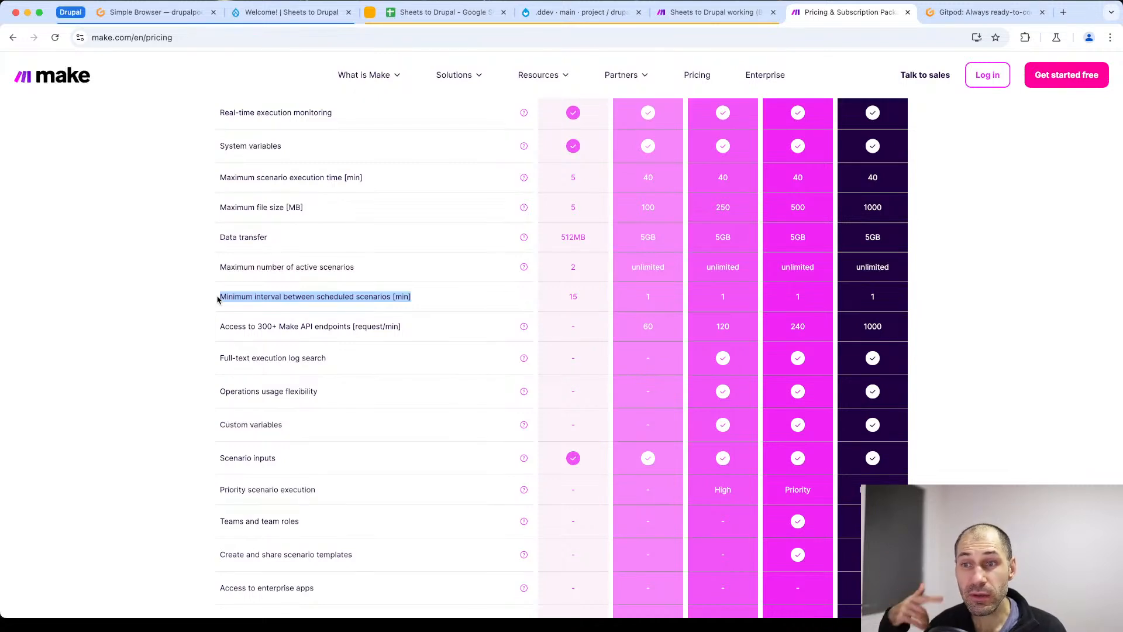
left_click(299, 282)
double_click(250, 297)
left_click_drag(448, 292, 446, 299)
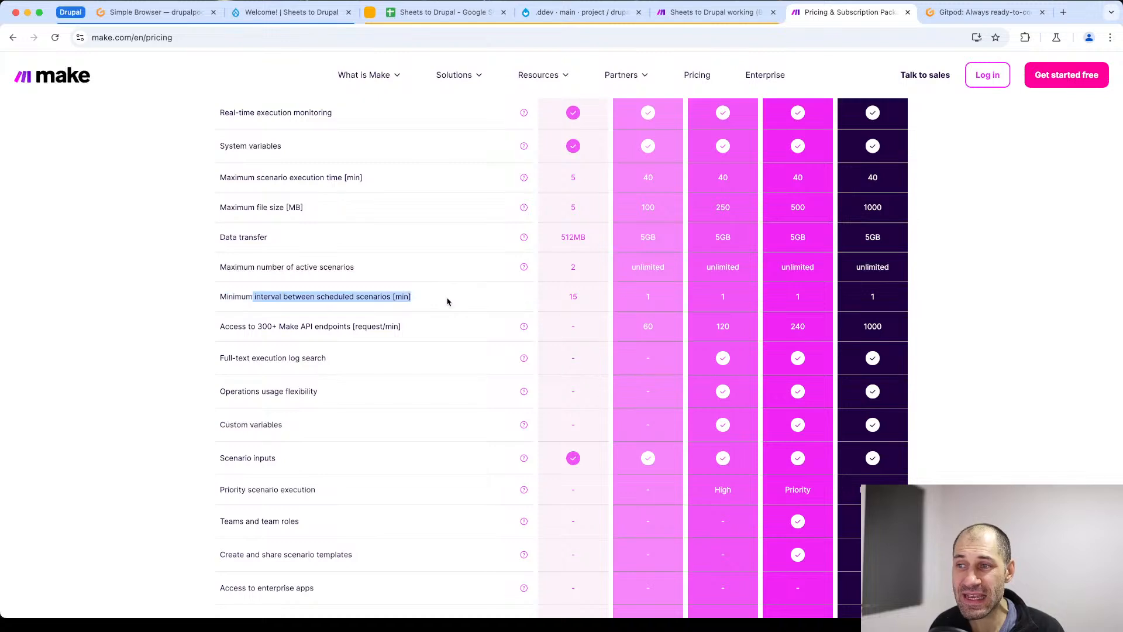
left_click(445, 299)
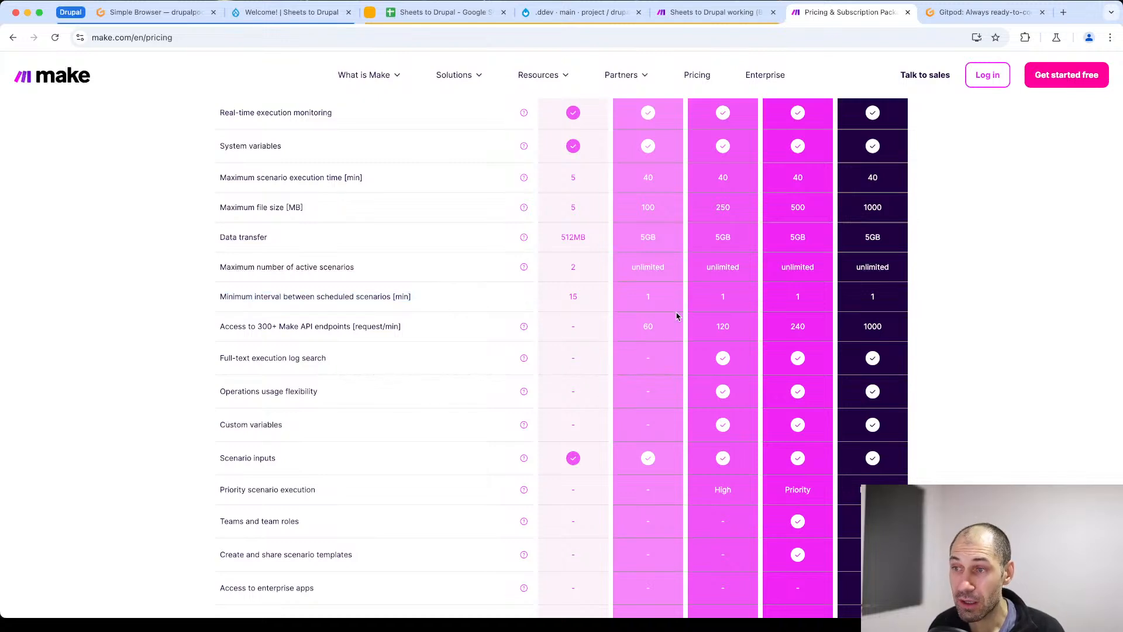
left_click_drag(657, 304, 576, 299)
left_click(637, 307)
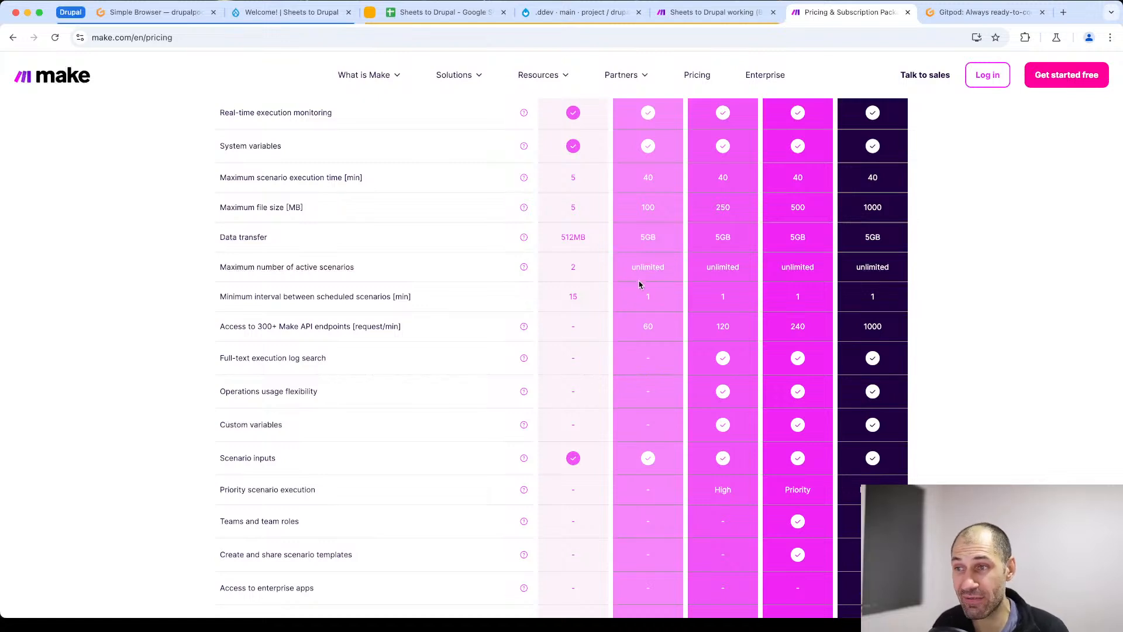
left_click_drag(660, 304, 637, 303)
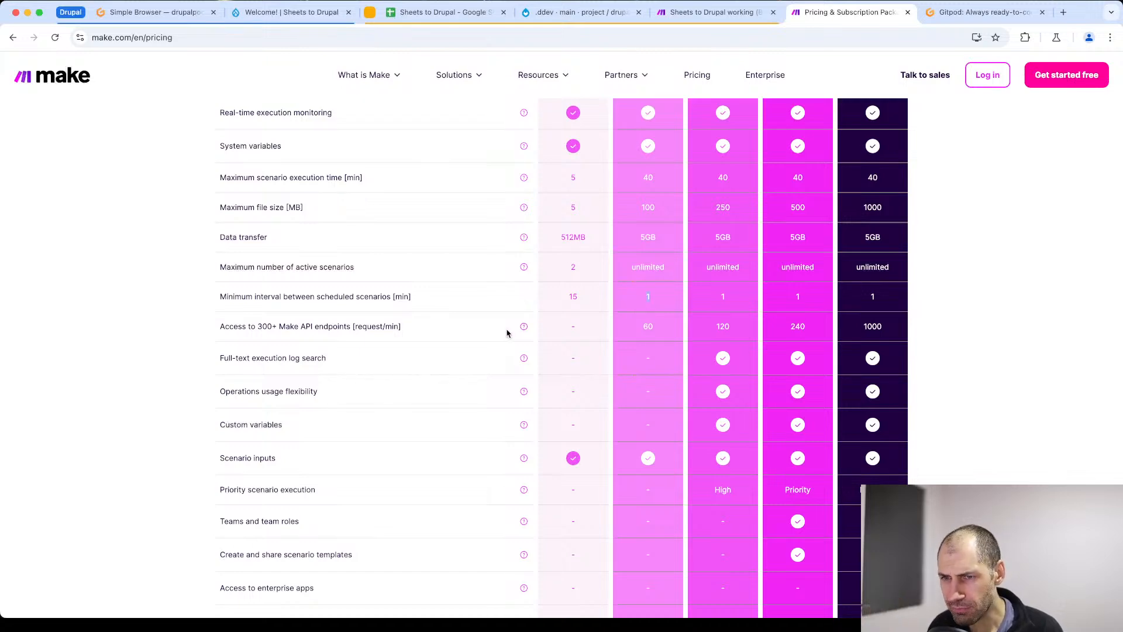
- Return to the plan cards and examine the Core plan's price, description and features
scroll(506, 332, "up", 7)
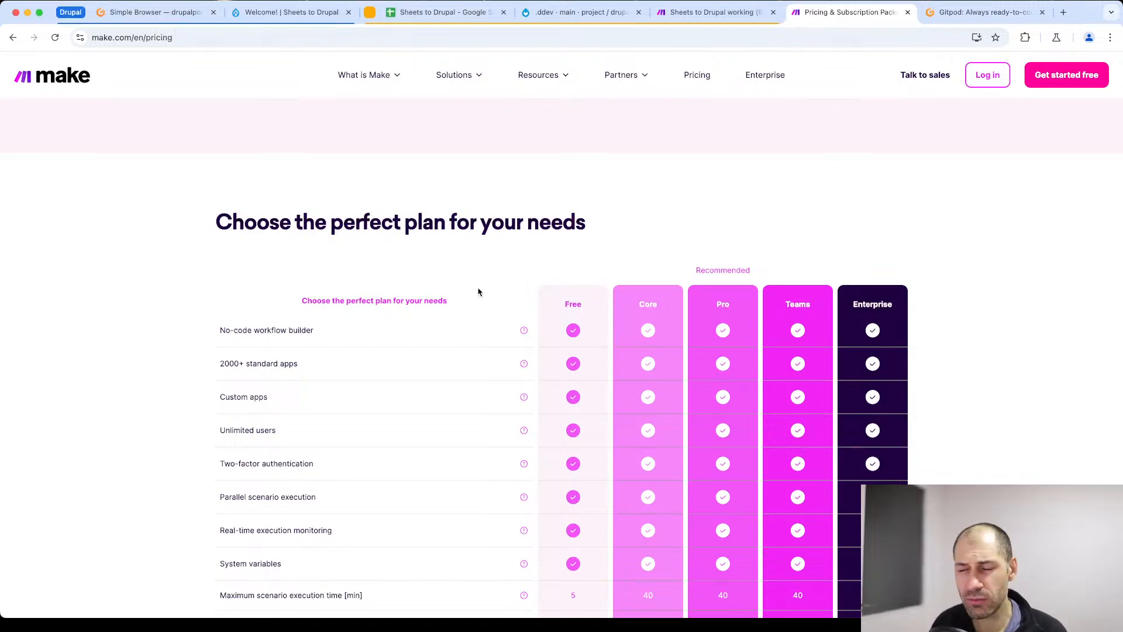
scroll(477, 292, "up", 10)
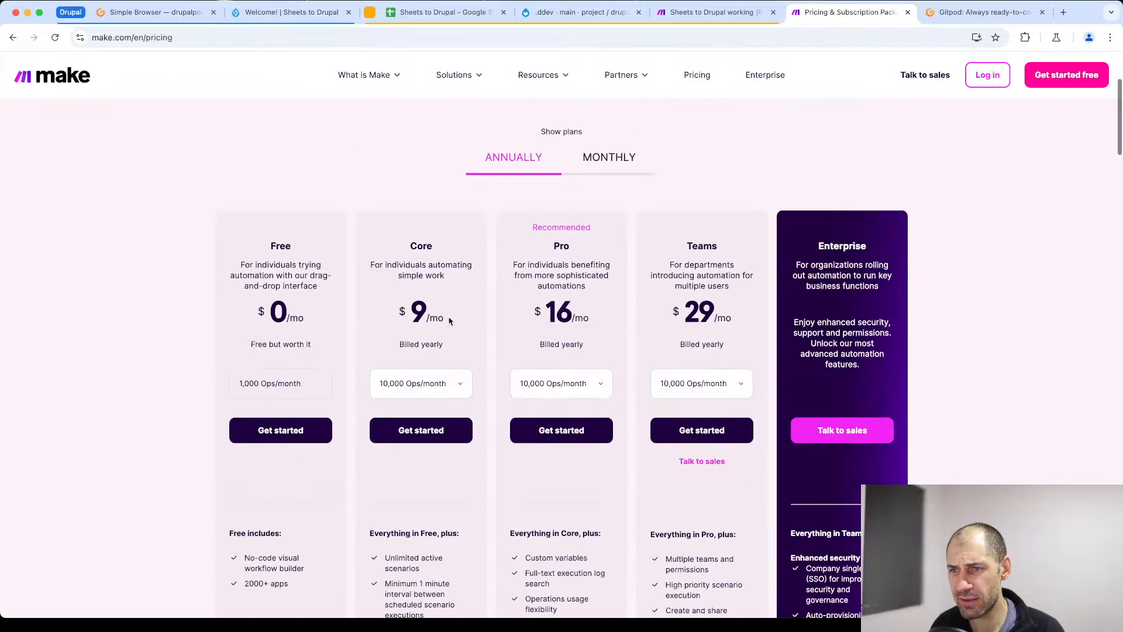
scroll(436, 316, "down", 1)
left_click(445, 337)
left_click_drag(399, 263, 386, 212)
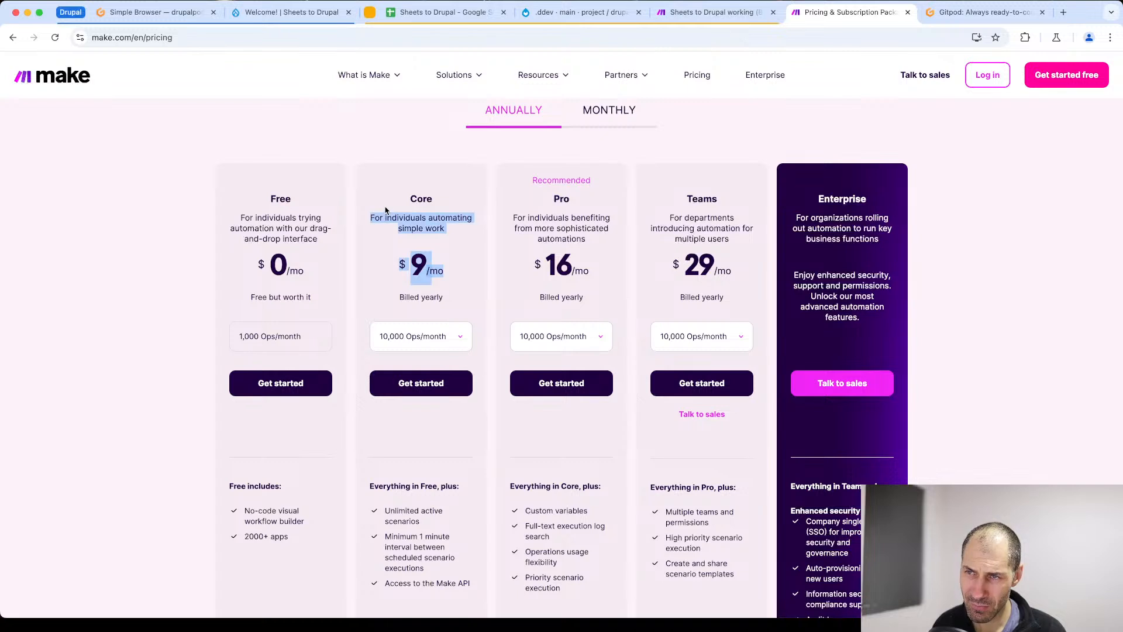
triple_click(392, 218)
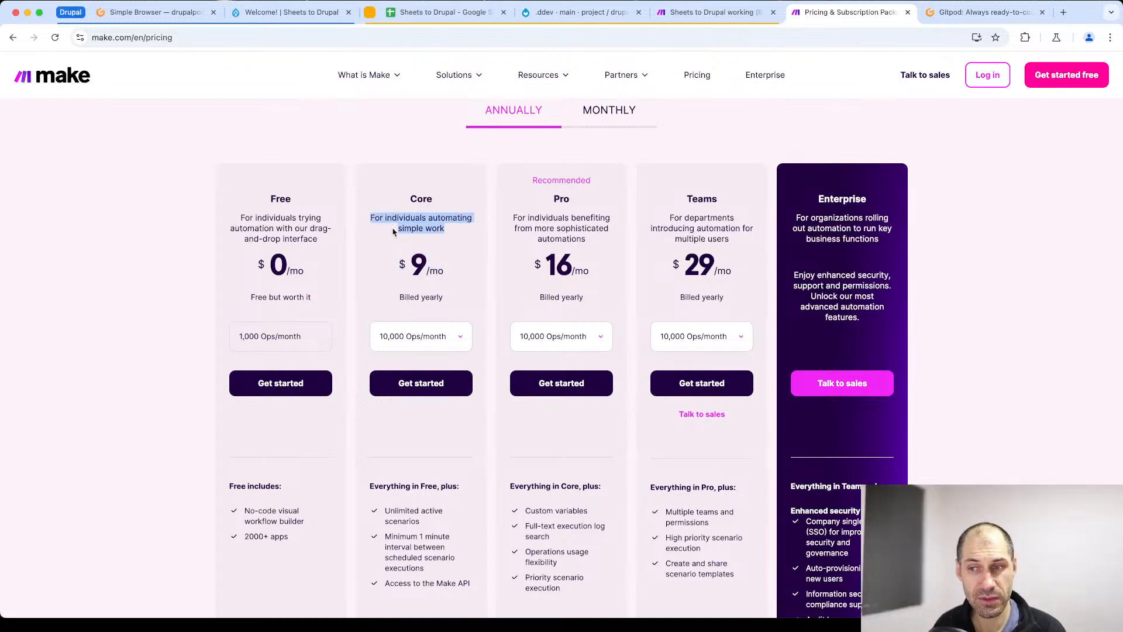
scroll(412, 335, "down", 4)
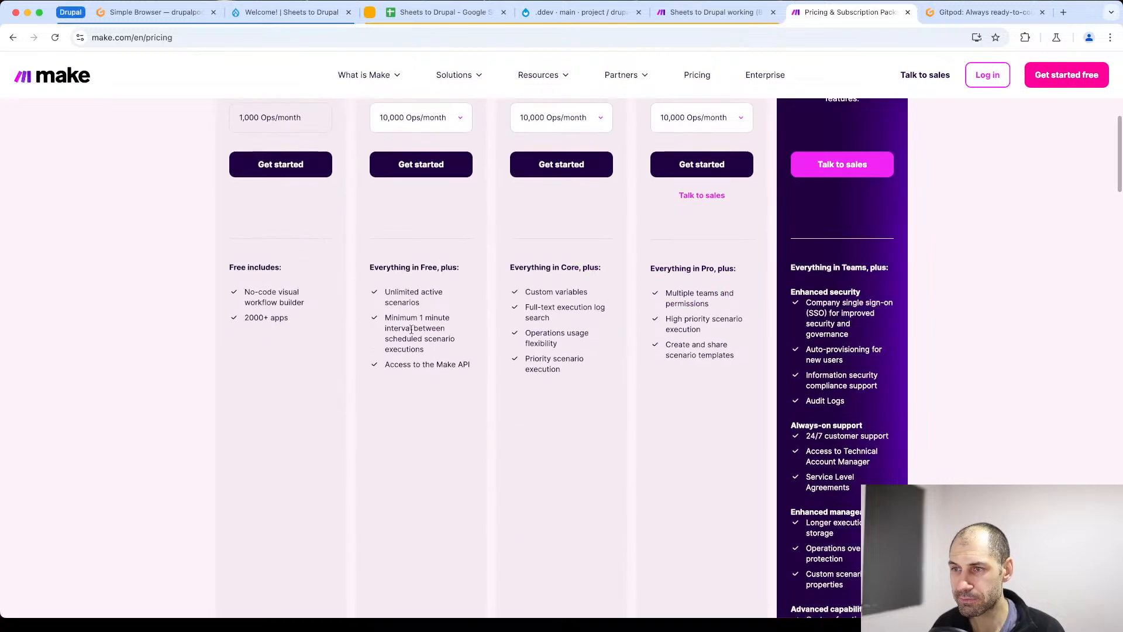
scroll(411, 330, "up", 8)
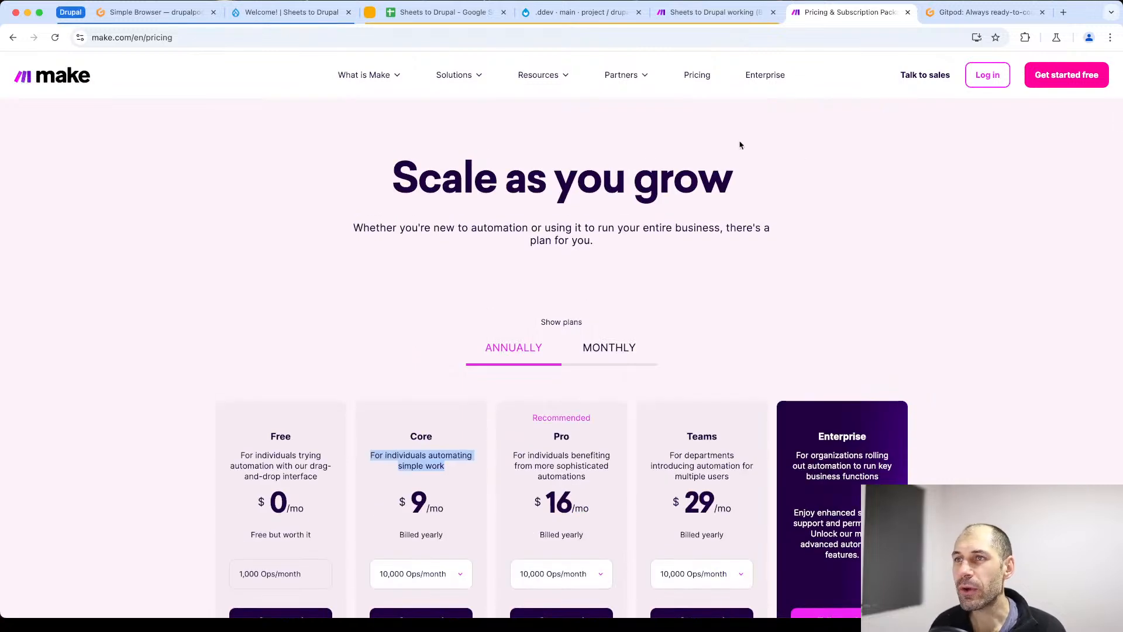
- Switch to the Make workspace, go to its list of scenarios and create a new scenario
left_click(696, 14)
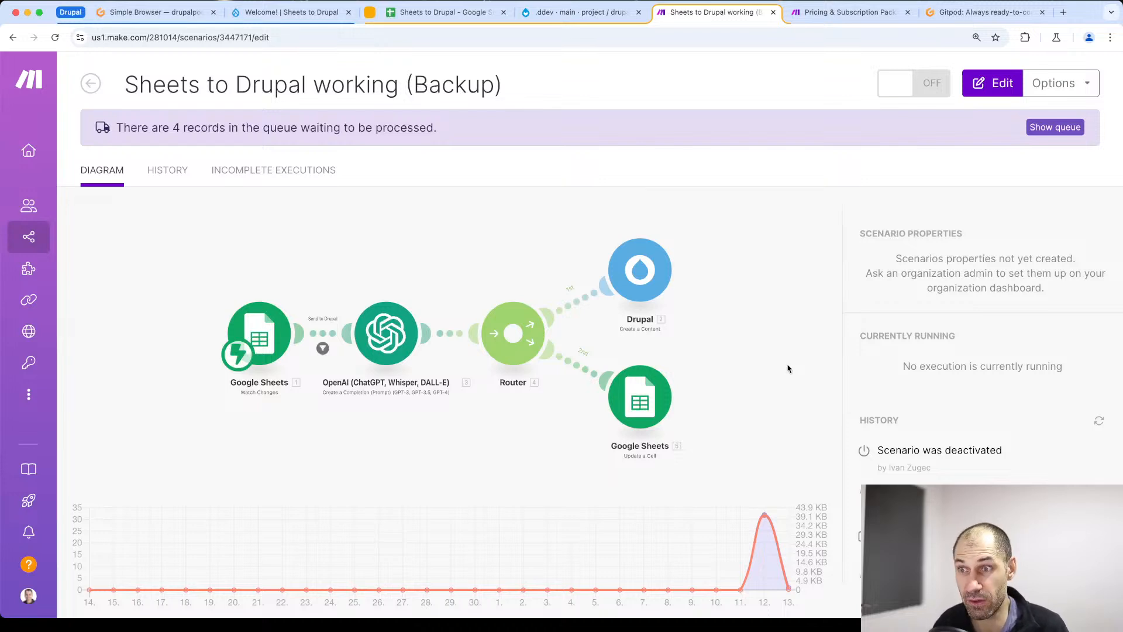
mouse_move(44, 271)
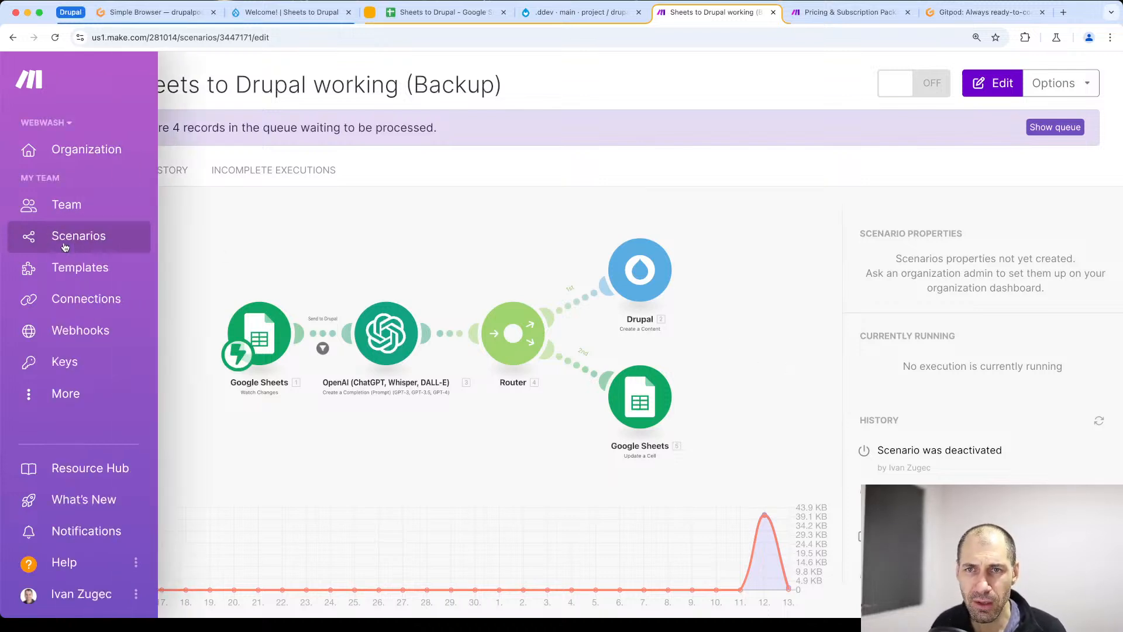
left_click(58, 237)
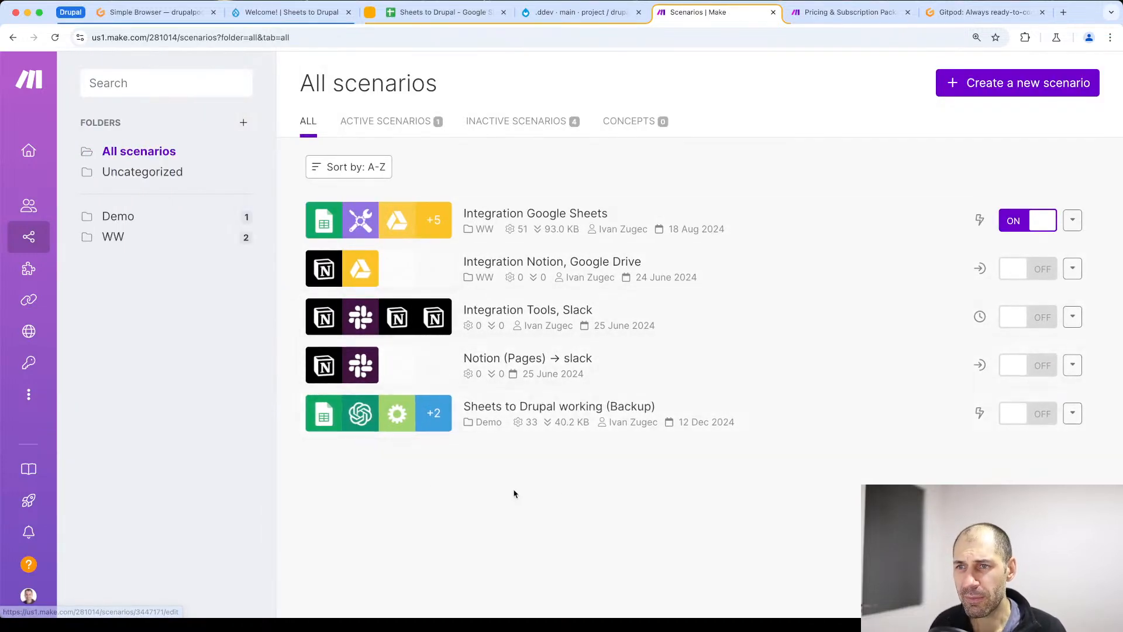
left_click(998, 89)
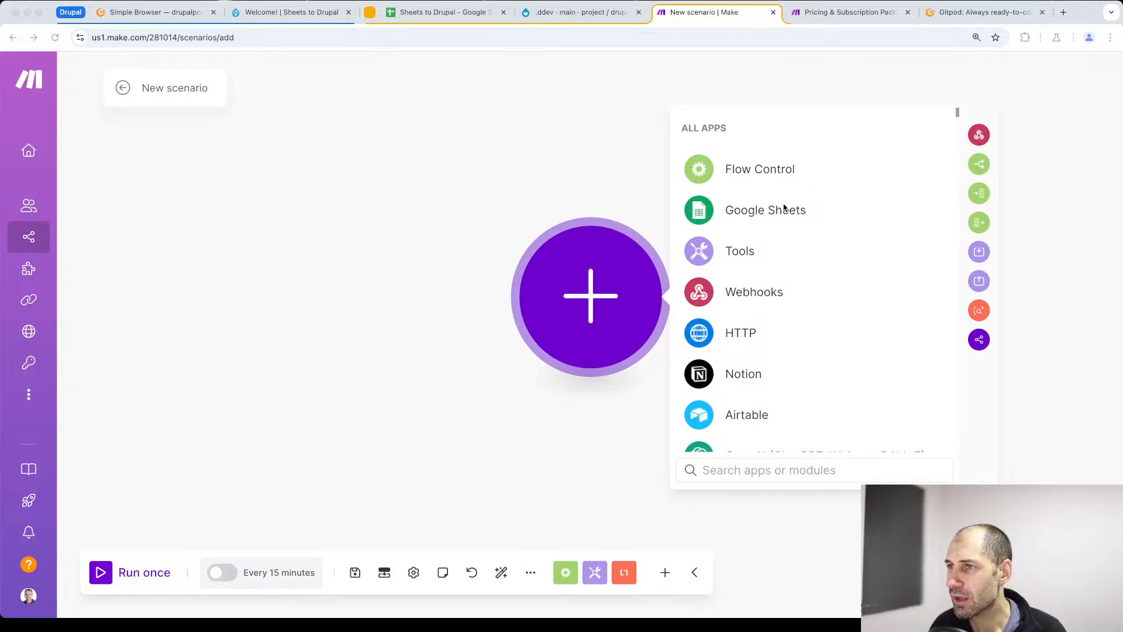
- Choose Google Sheets as the app for the scenario's first module and look through its row modules
left_click(755, 217)
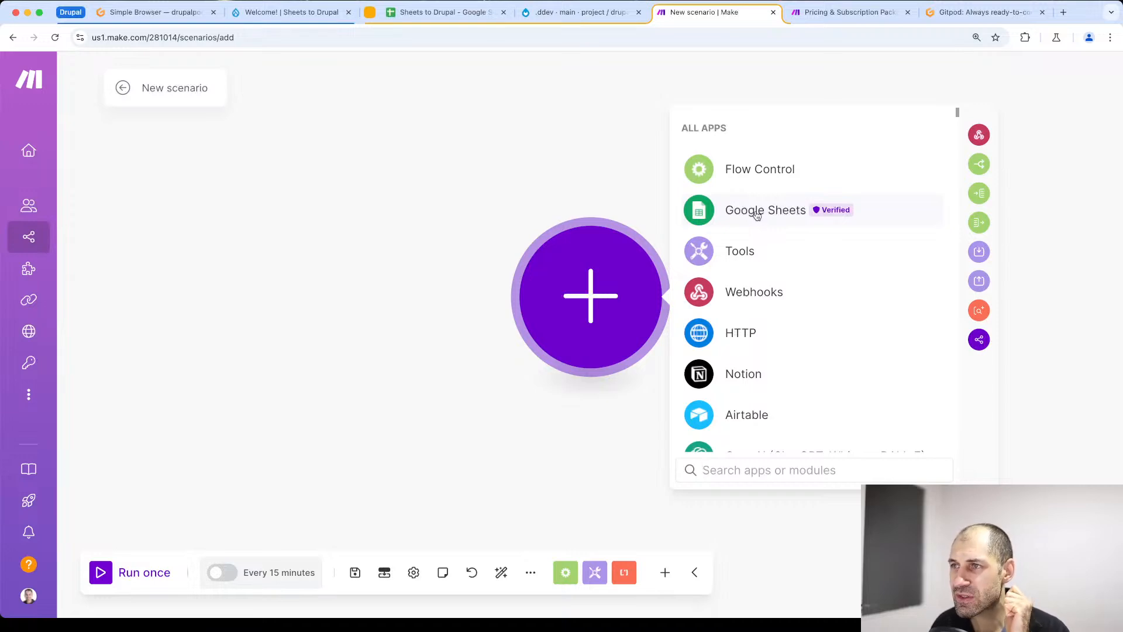
left_click(756, 216)
scroll(756, 246, "down", 5)
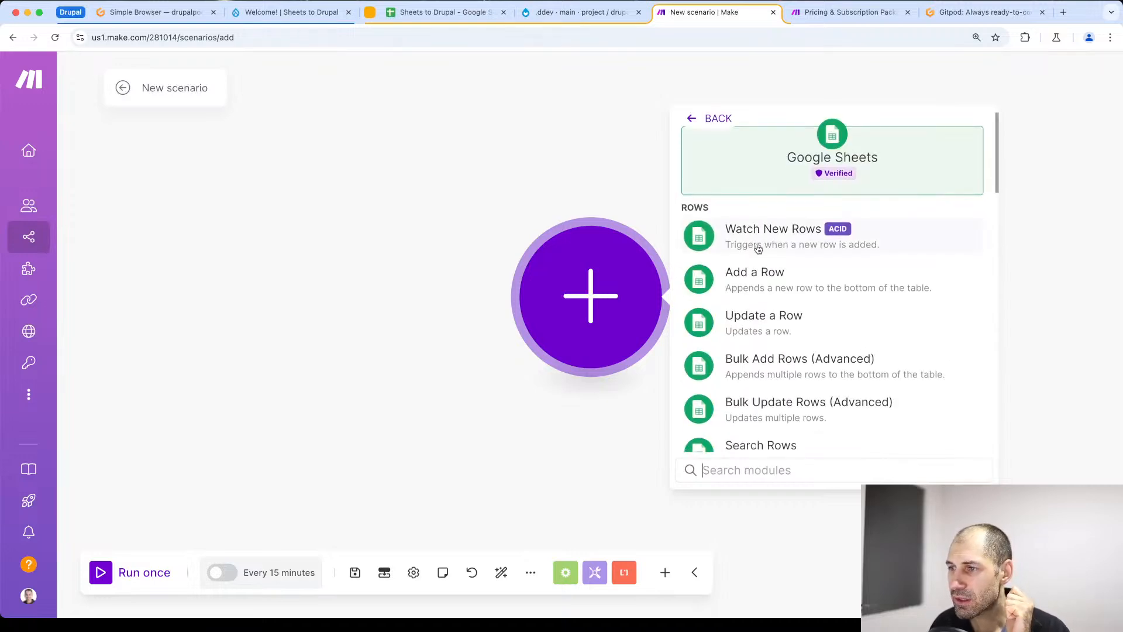
scroll(756, 248, "up", 4)
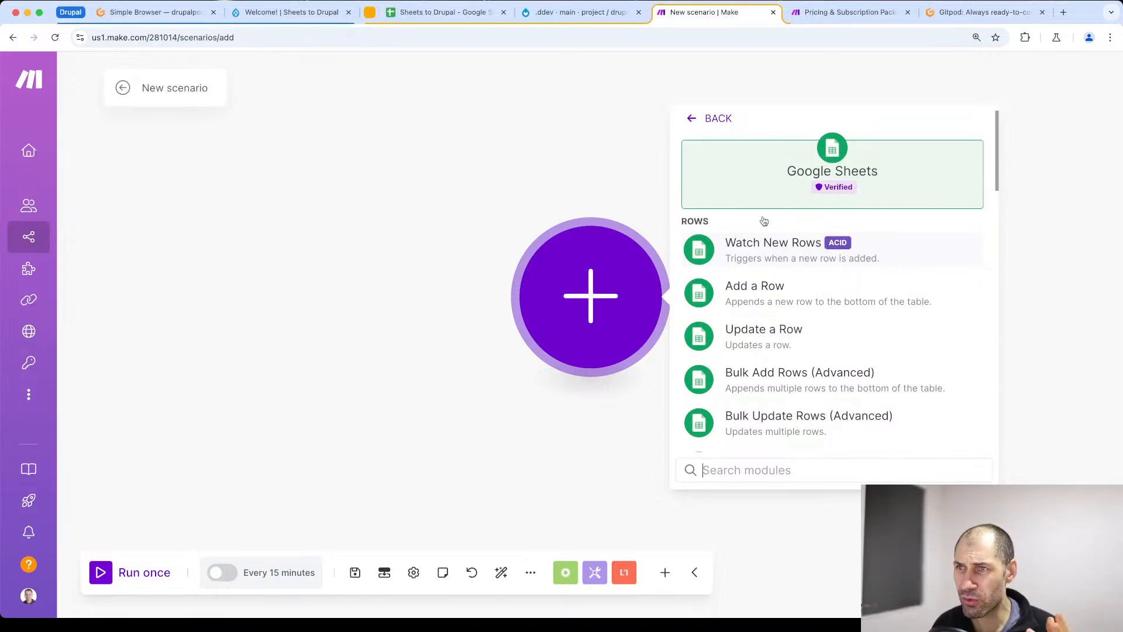
- Review the empty Title column in the Sheets to Drupal spreadsheet, and add Watch Changes as the Make scenario's trigger module
left_click(459, 17)
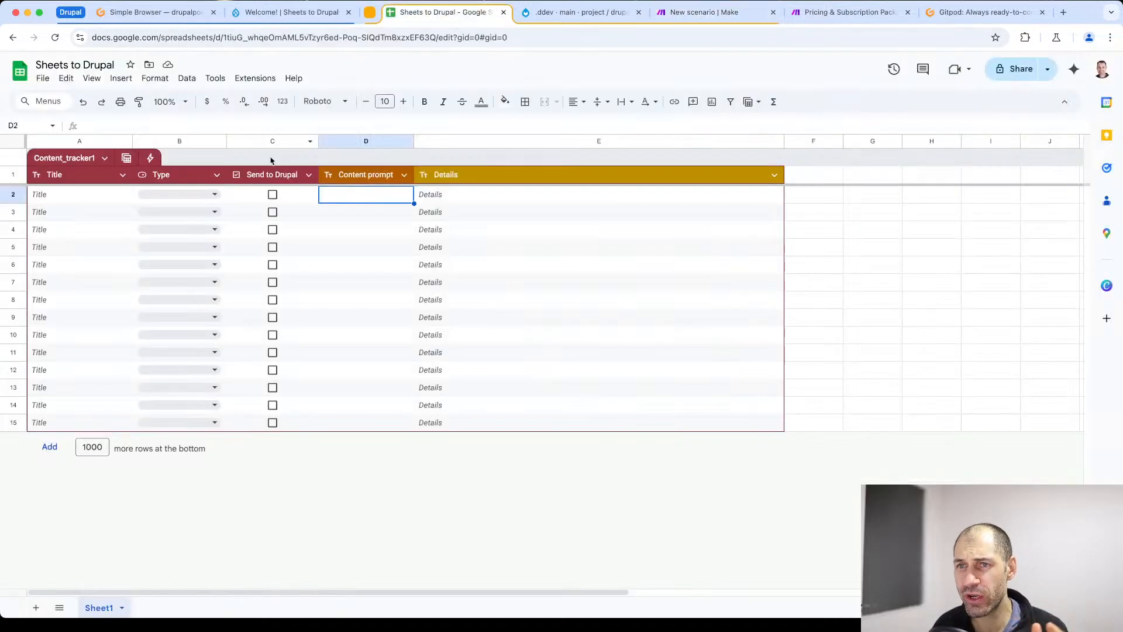
left_click(71, 191)
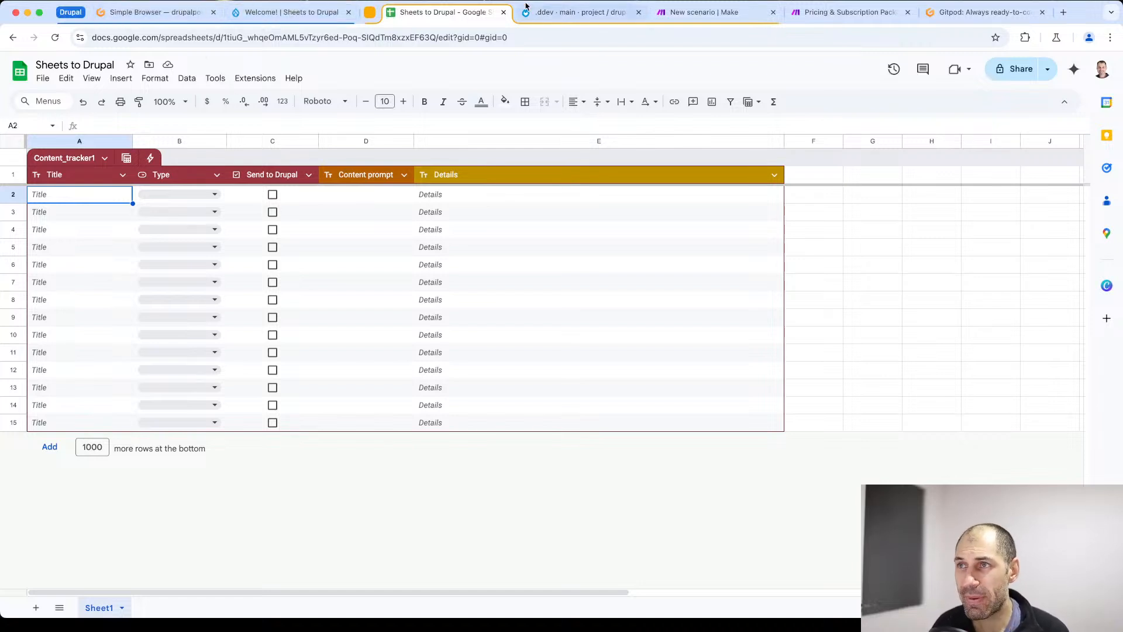
left_click(677, 14)
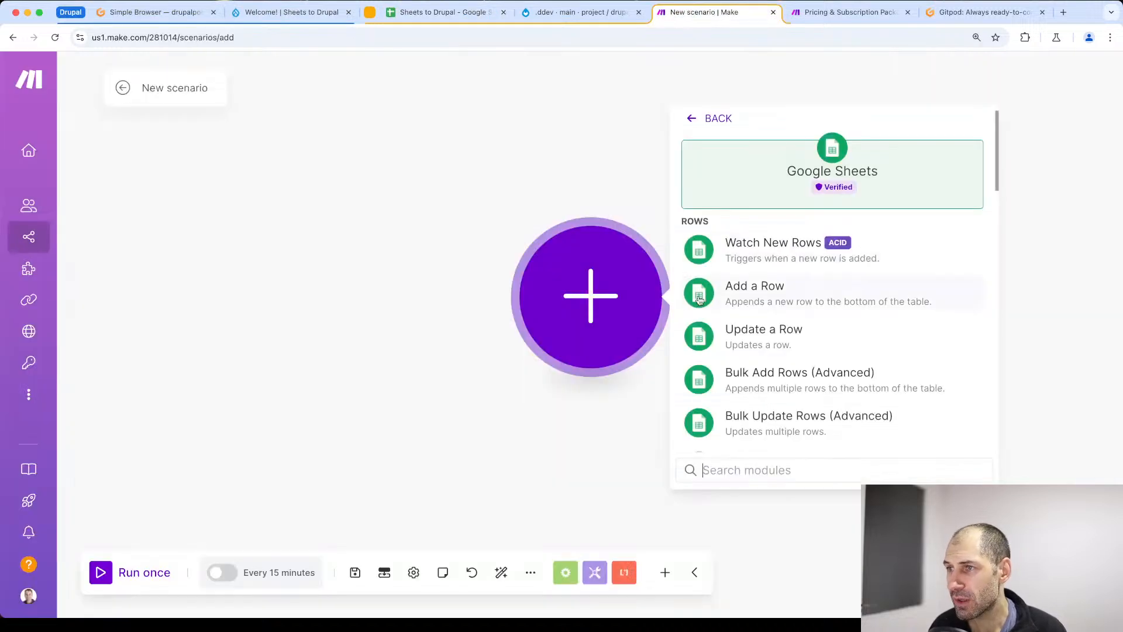
scroll(736, 363, "down", 8)
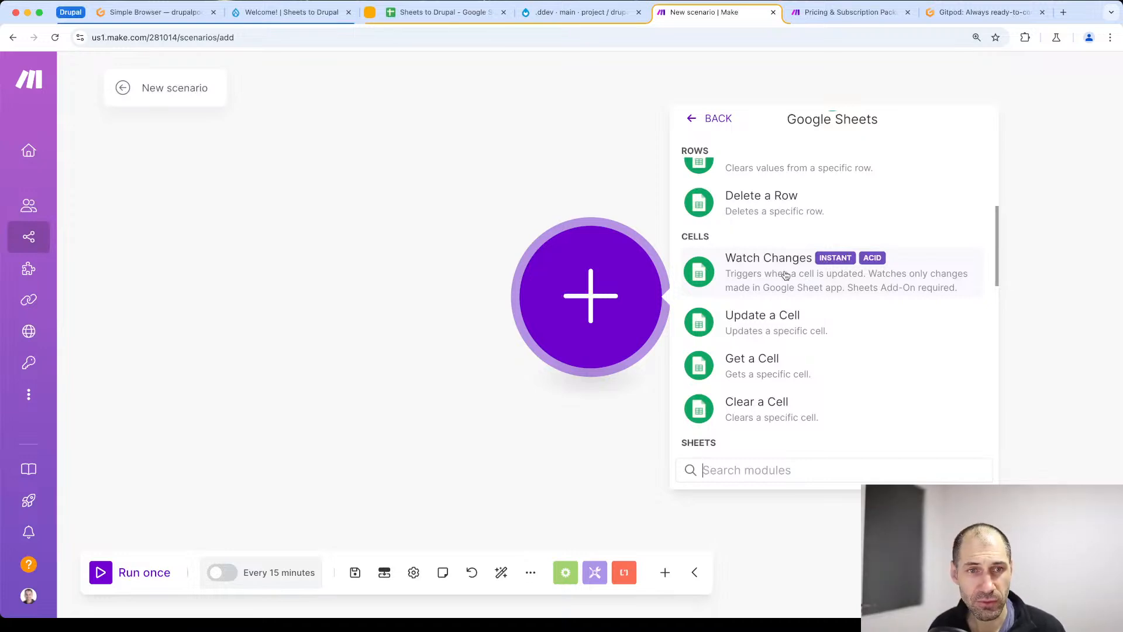
left_click(785, 275)
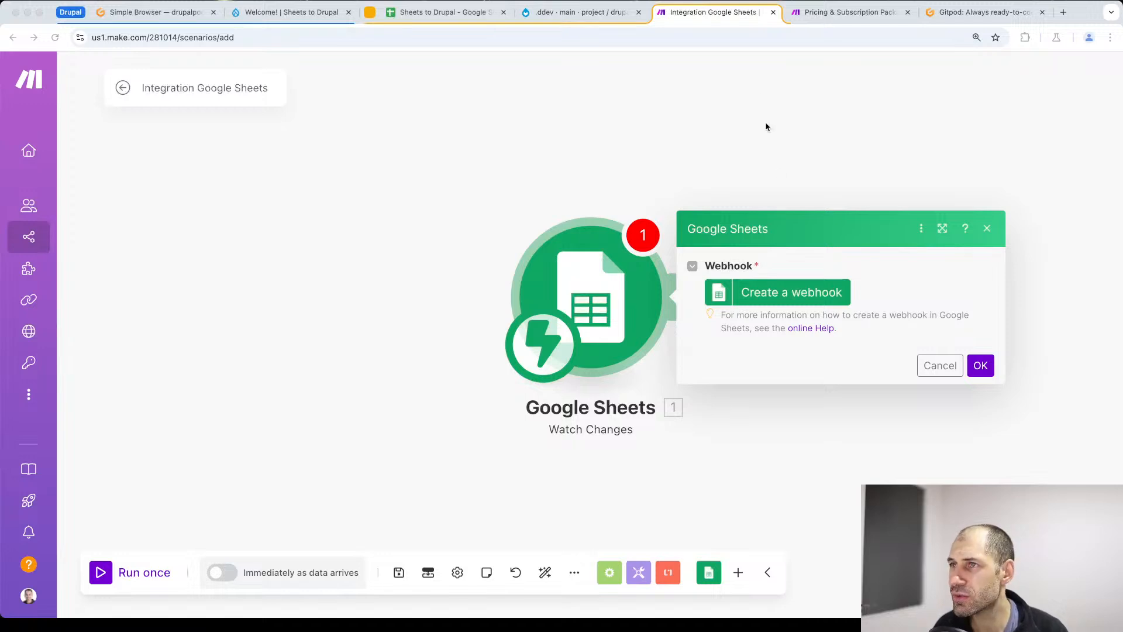
- Load Make's Google Sheets help page, make.com/en/help/app/google-sheets, in place of the pricing page and find the section on connecting instant triggers
left_click(826, 13)
left_click(811, 37)
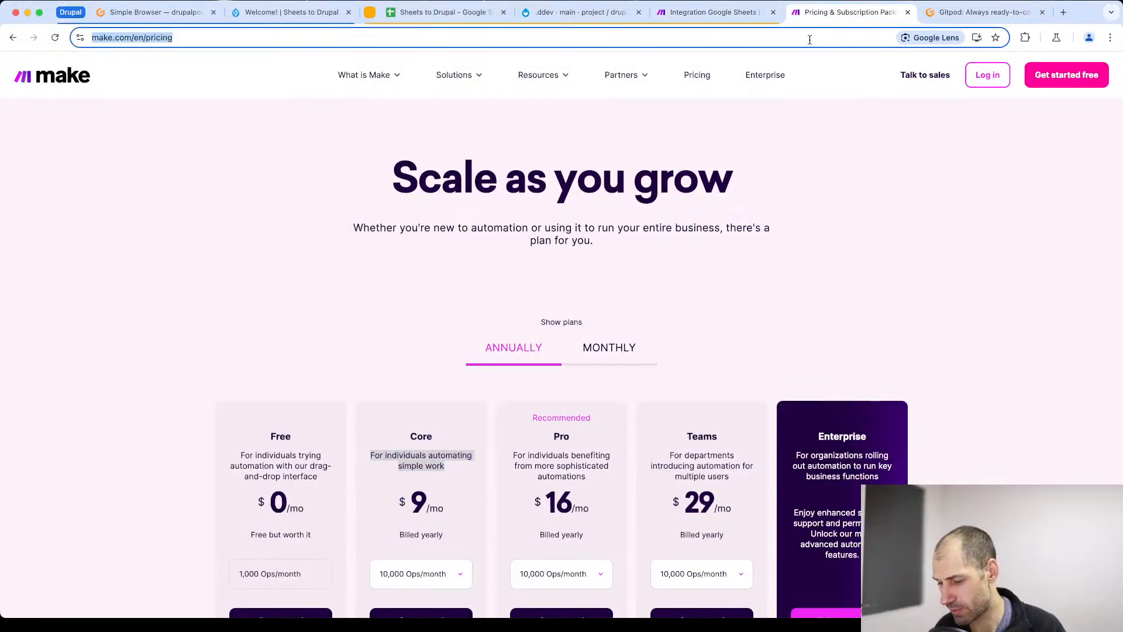
type("https://www.make.com/en/help/app/google-sheets")
key("Return")
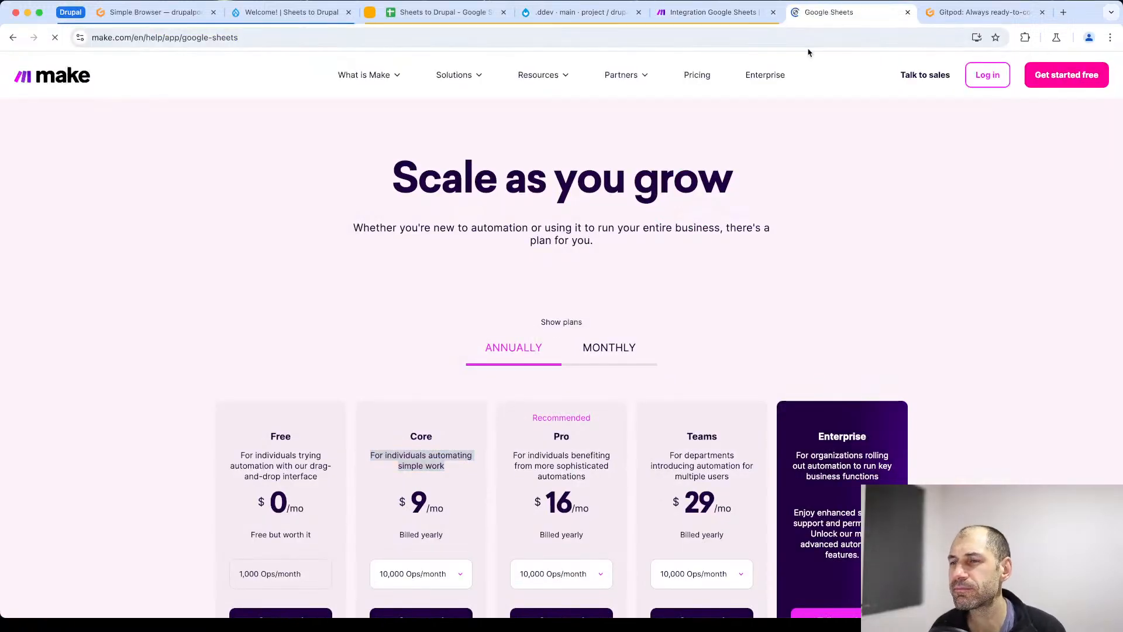
scroll(658, 274, "down", 10)
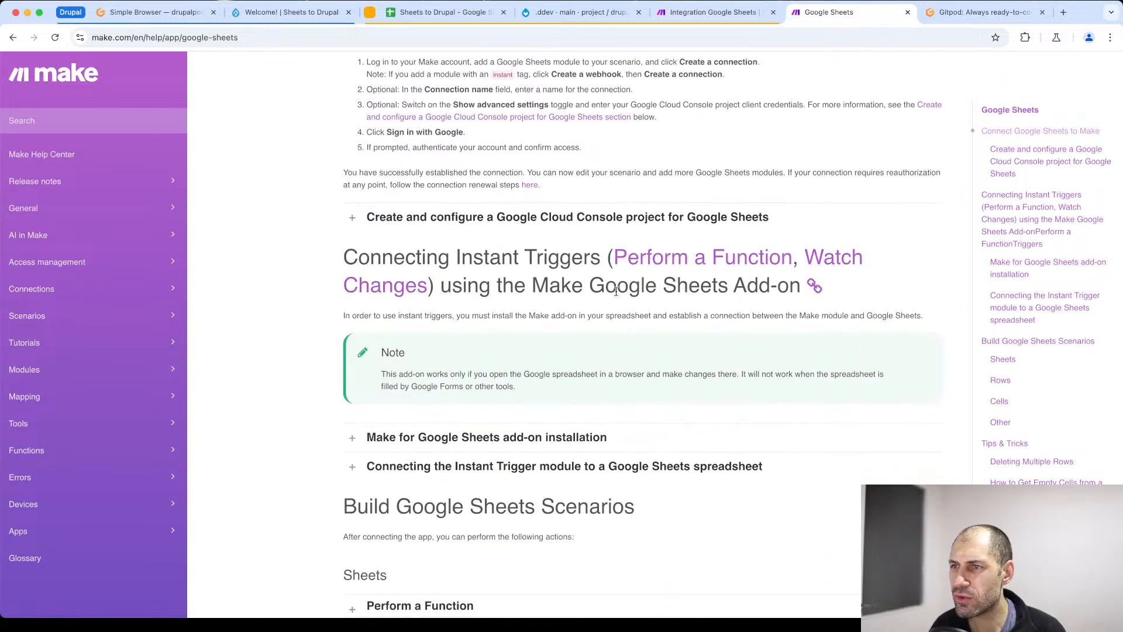
- Highlight the Make Google Sheets Add-on heading and read the expanded Make for Google Sheets add-on installation instructions
left_click_drag(534, 286, 731, 276)
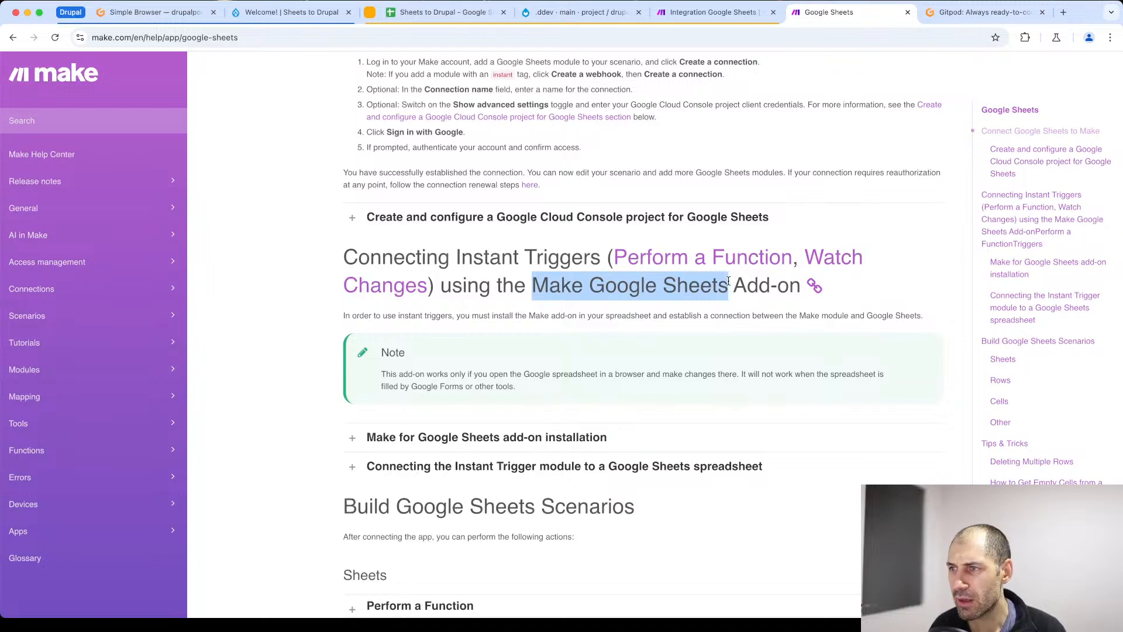
left_click(726, 278)
left_click_drag(798, 286, 502, 287)
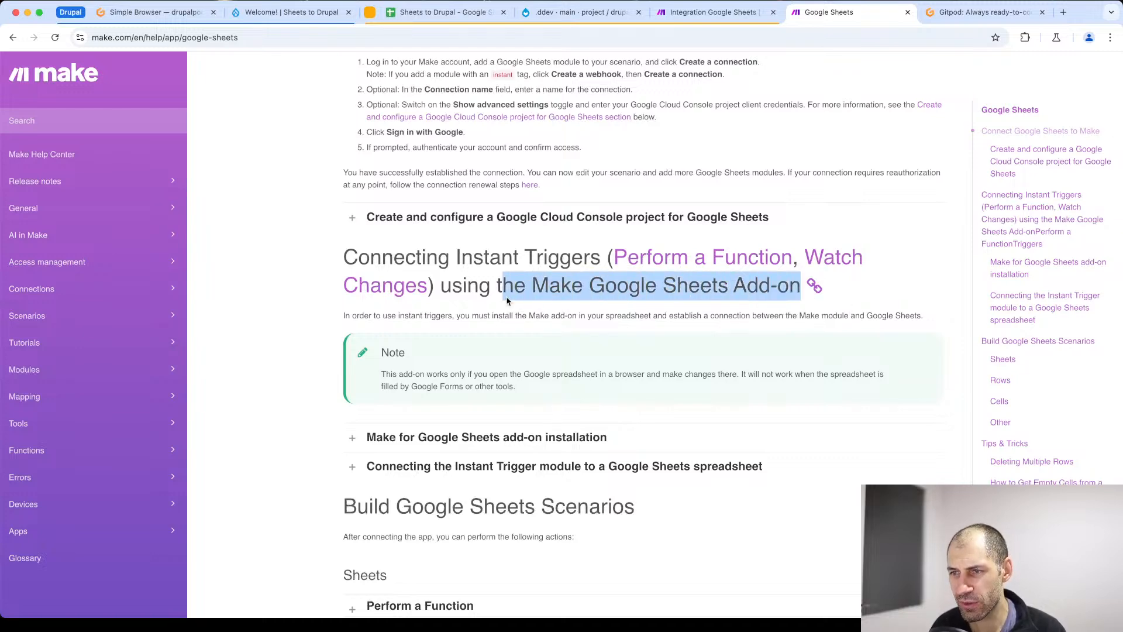
left_click(420, 436)
scroll(421, 436, "down", 4)
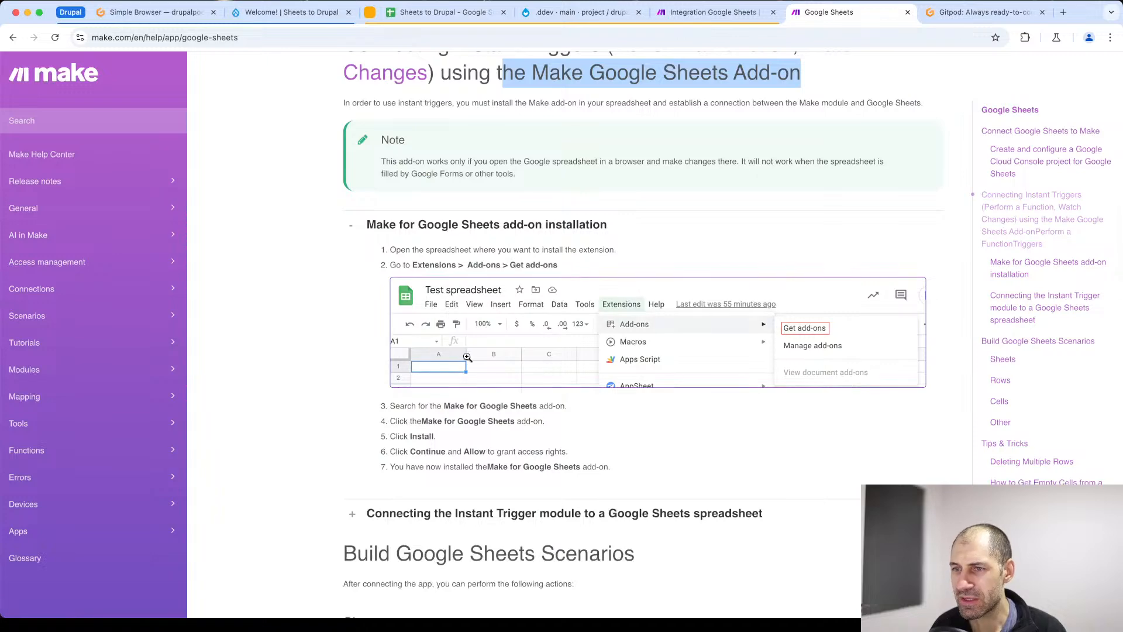
scroll(580, 330, "up", 4)
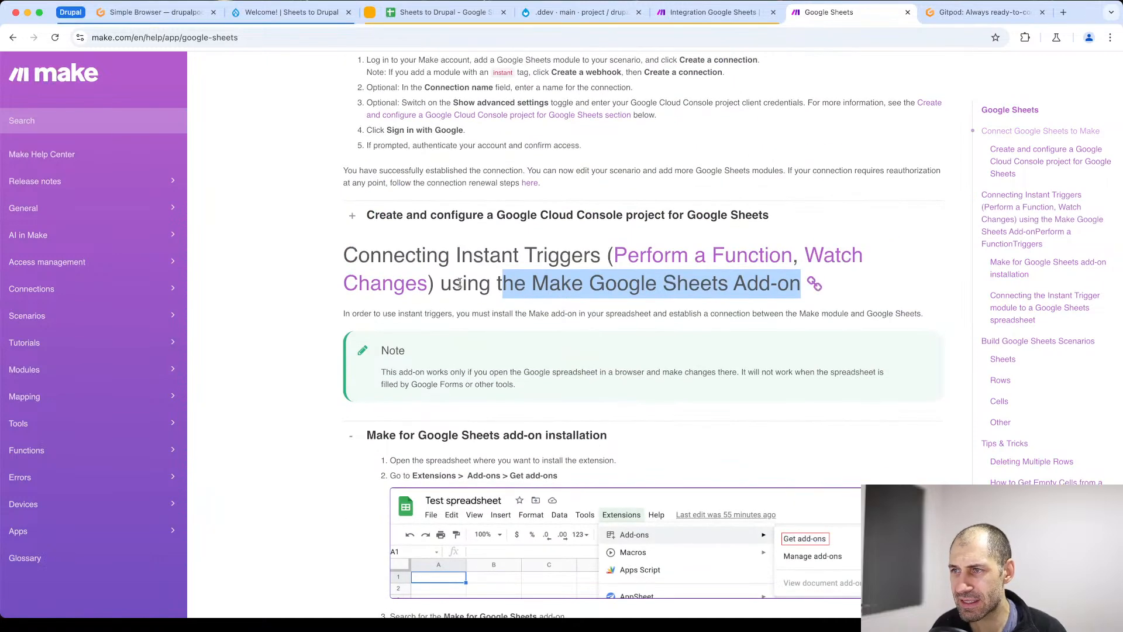
left_click(814, 284)
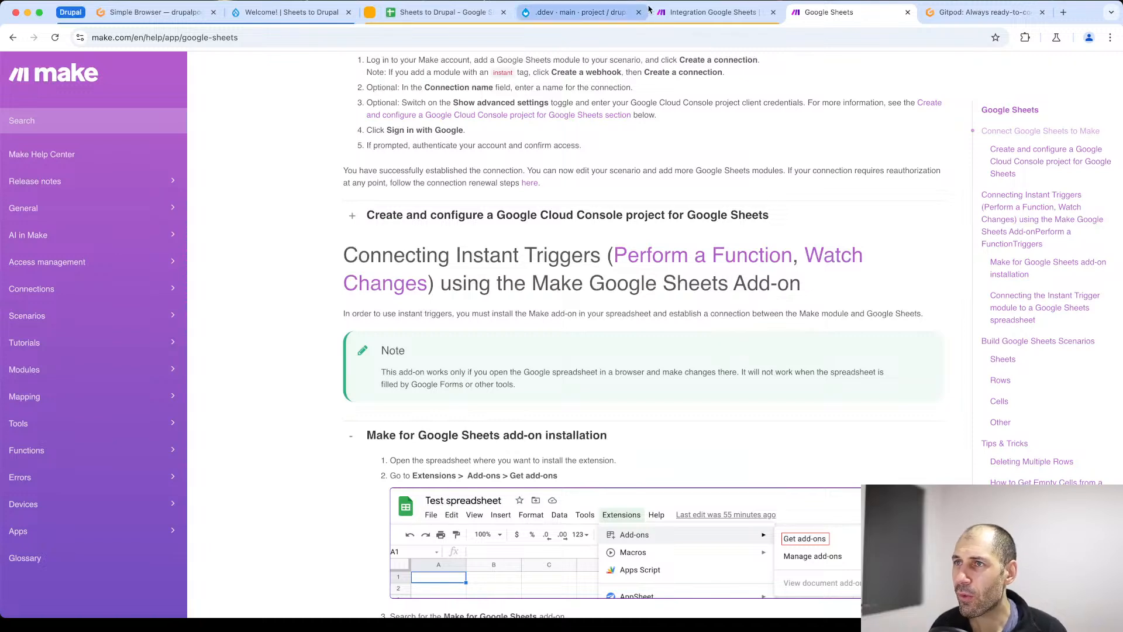
- Return to the Make scenario and create a webhook named "Live Sheets to Drupal" for the Google Sheets module
left_click(697, 13)
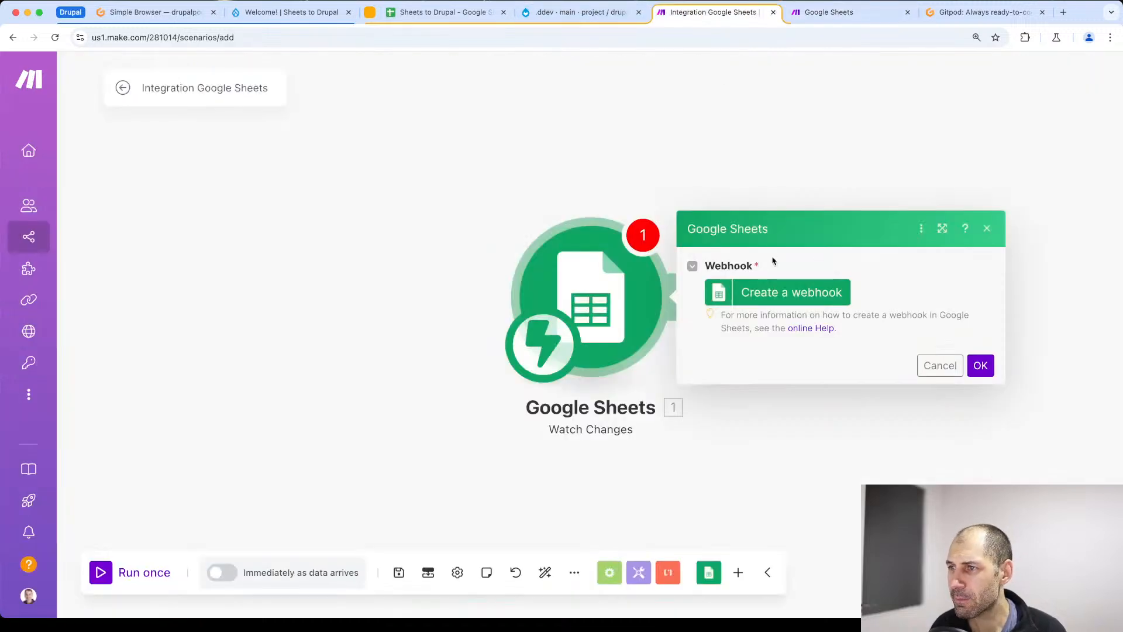
left_click(781, 293)
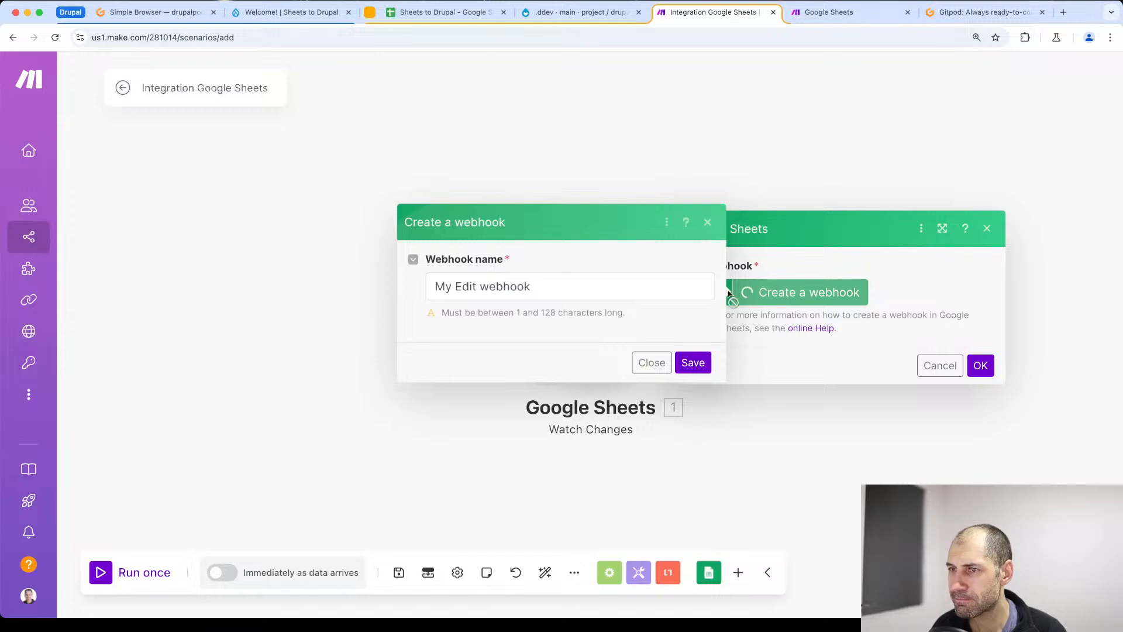
triple_click(622, 287)
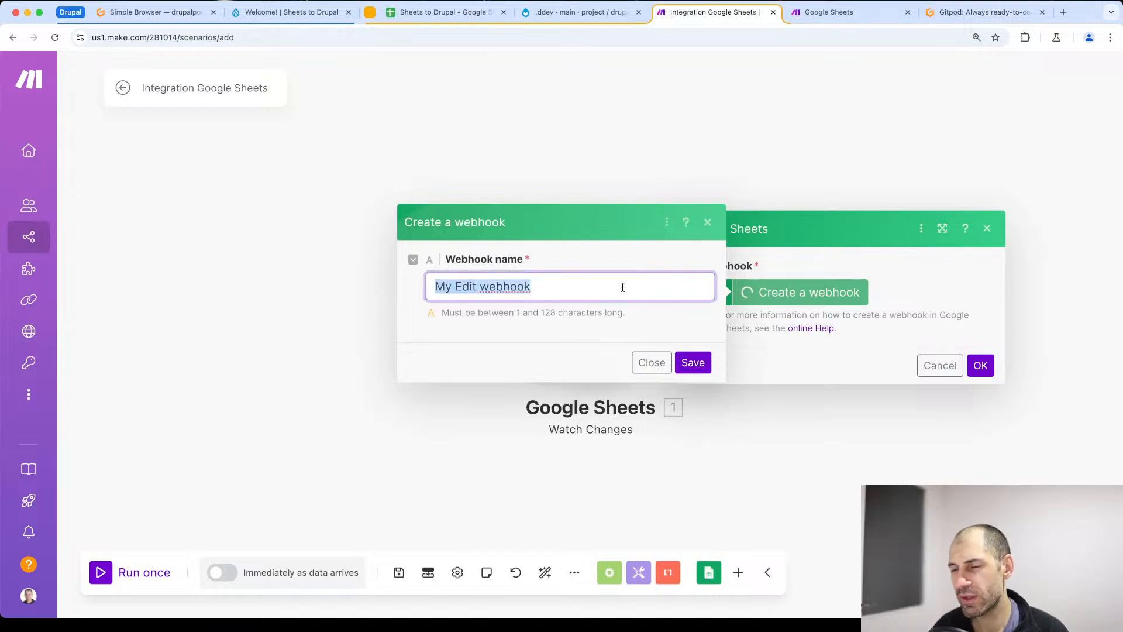
type("Live S")
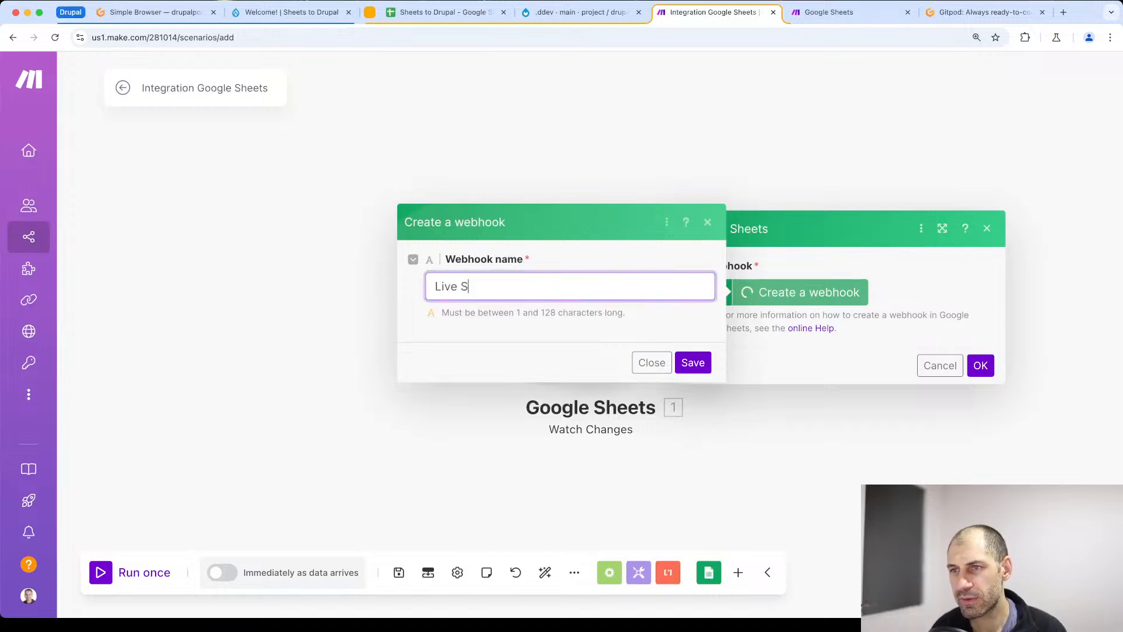
type("heets to Drupa")
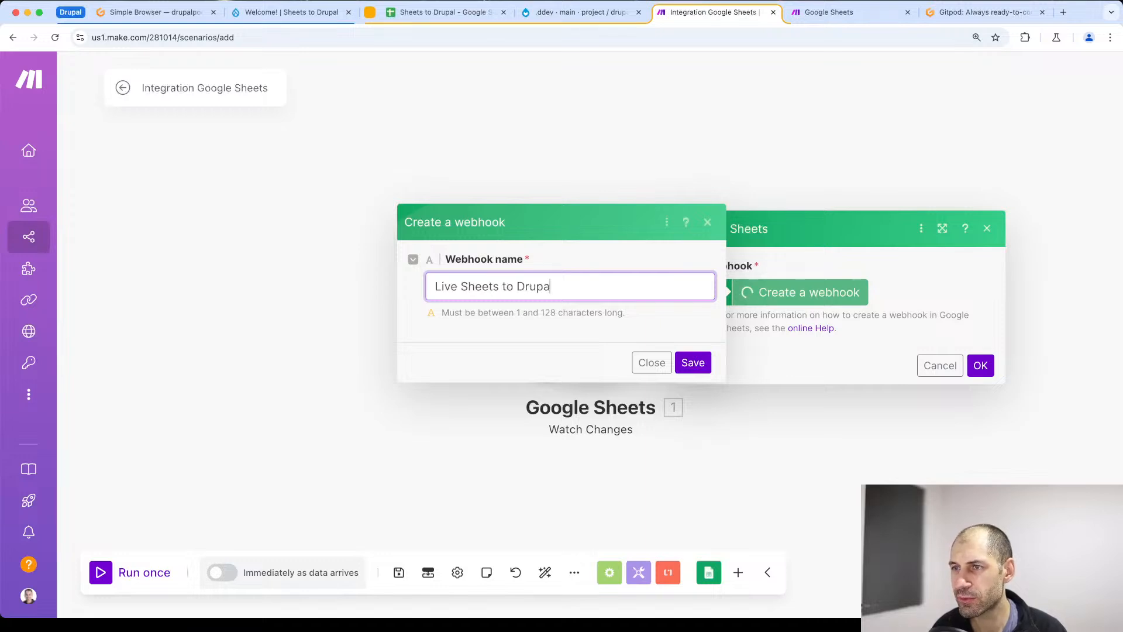
type("l")
left_click(693, 363)
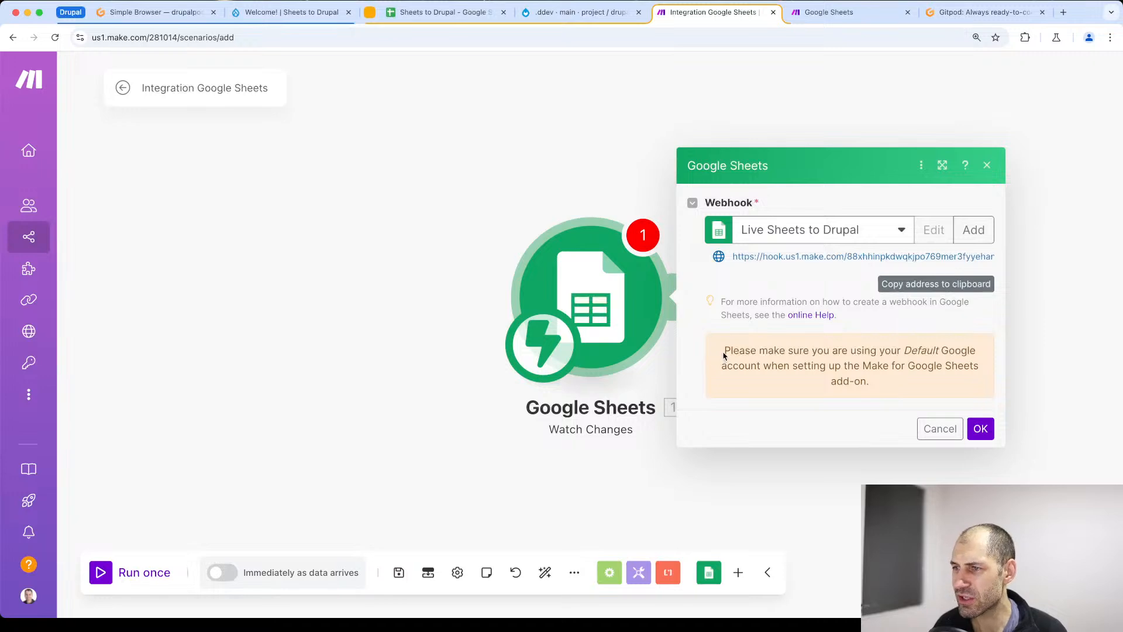
- Read the note about using the default Google account and copy the new webhook's address to the clipboard
left_click_drag(724, 356, 915, 380)
left_click(917, 383)
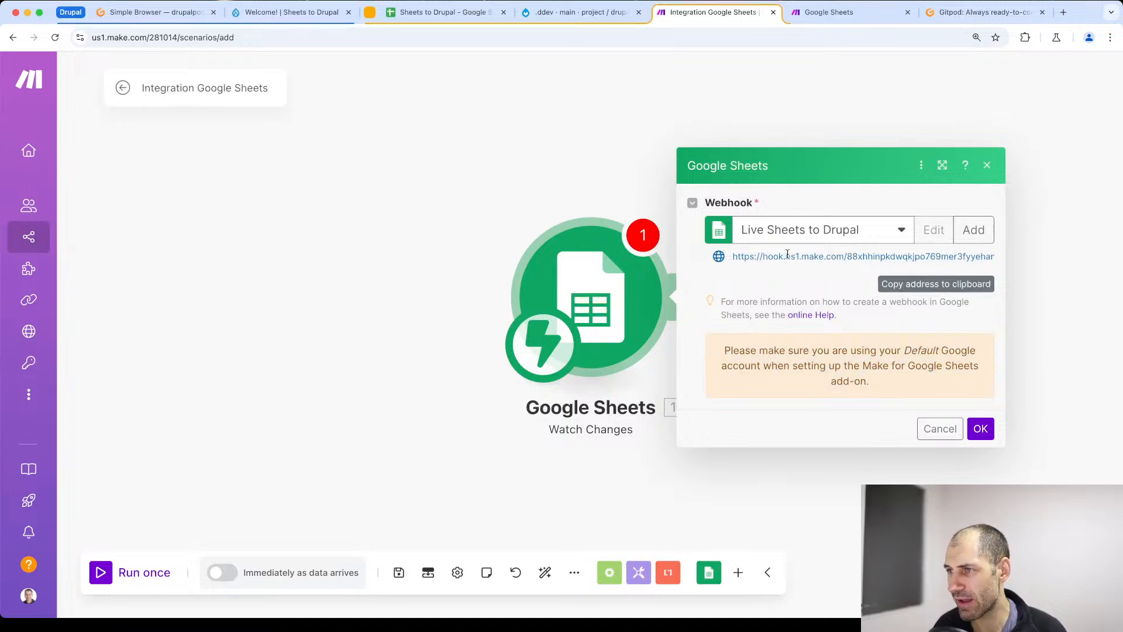
left_click(901, 289)
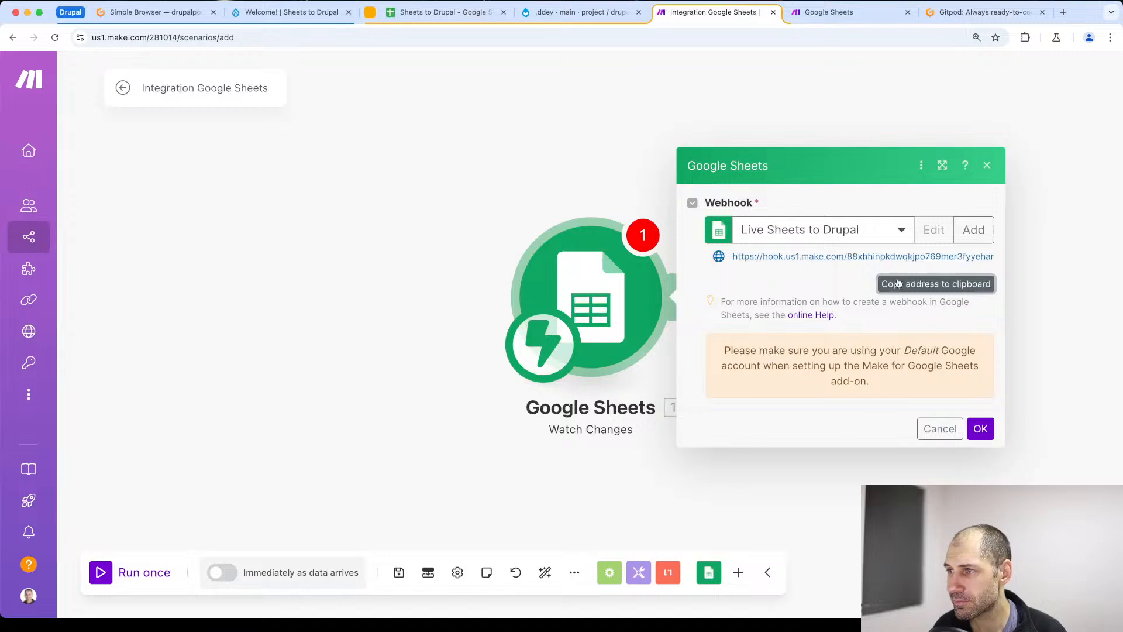
- Switch to the Sheets to Drupal spreadsheet and open the settings of the Make for Google Sheets extension
left_click(461, 16)
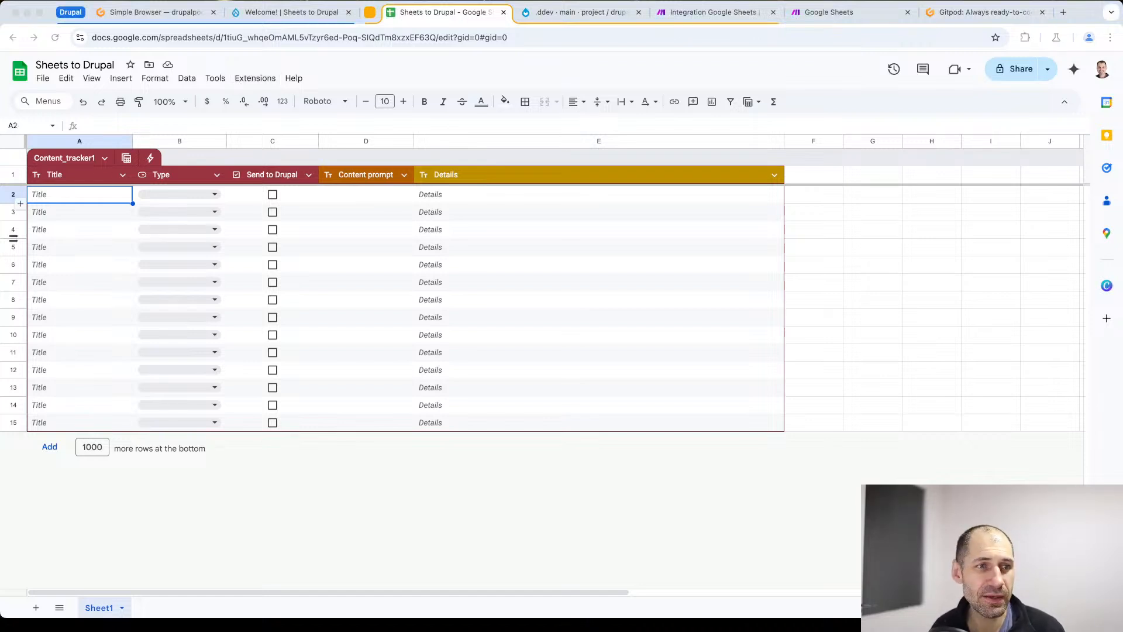
left_click(256, 79)
mouse_move(296, 220)
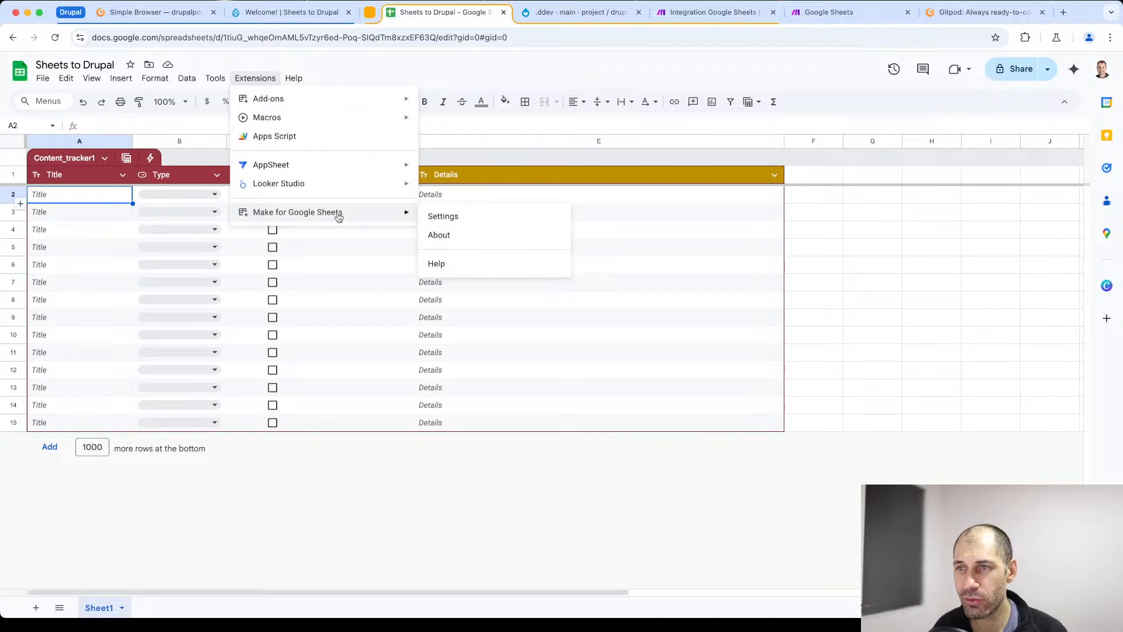
left_click(458, 217)
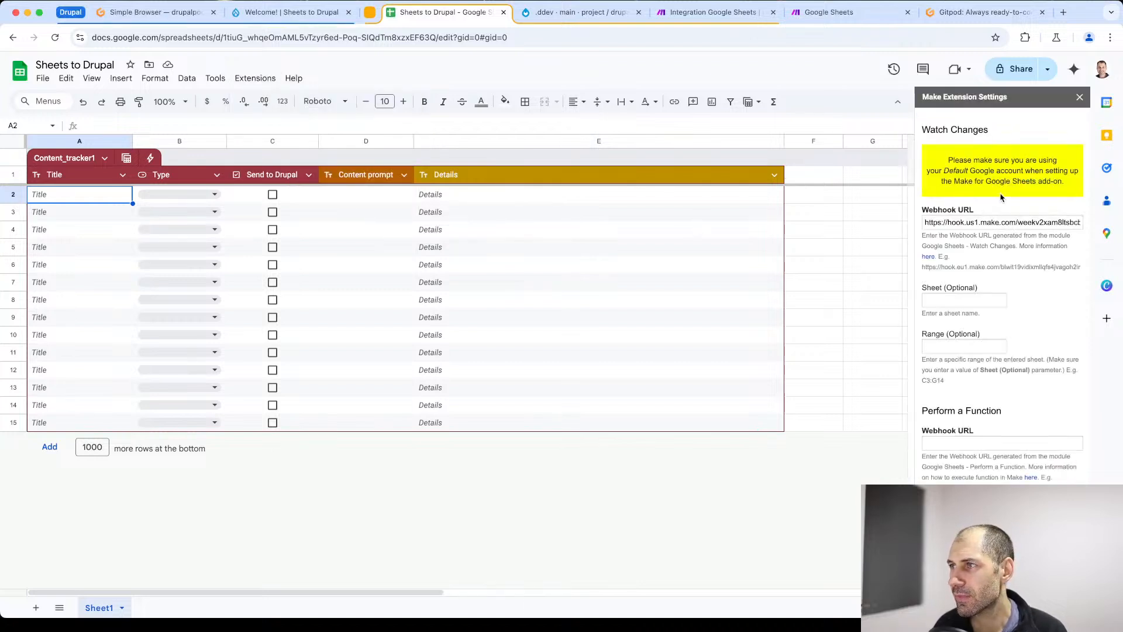
- Replace the Watch Changes webhook URL with the copied webhook address, save the extension settings and acknowledge the message
triple_click(994, 222)
key("BackSpace")
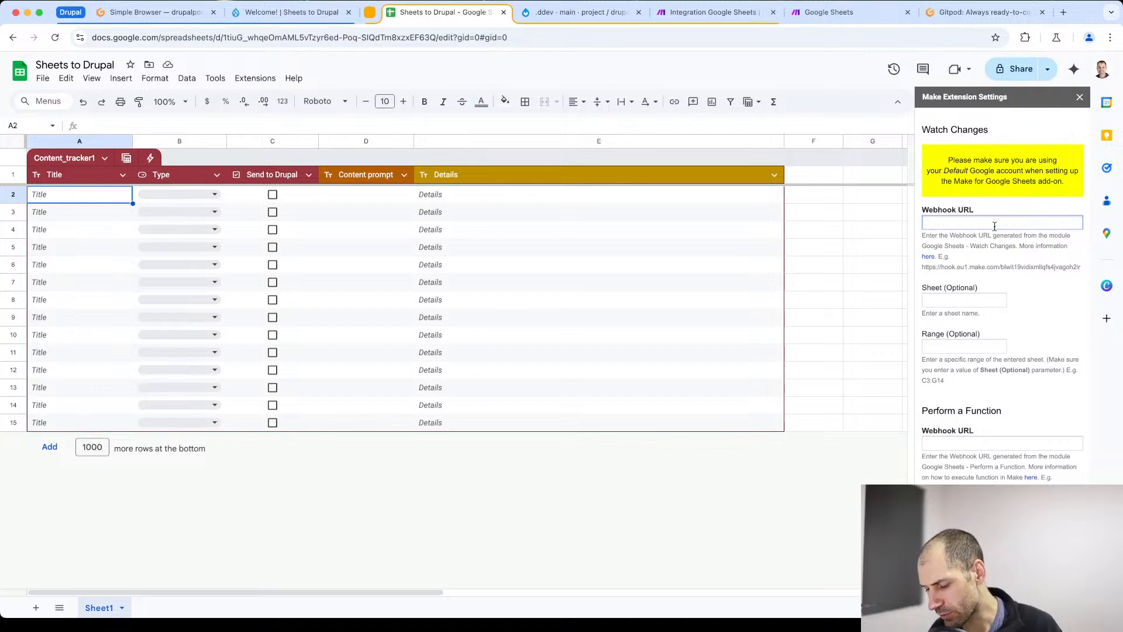
key("super+v")
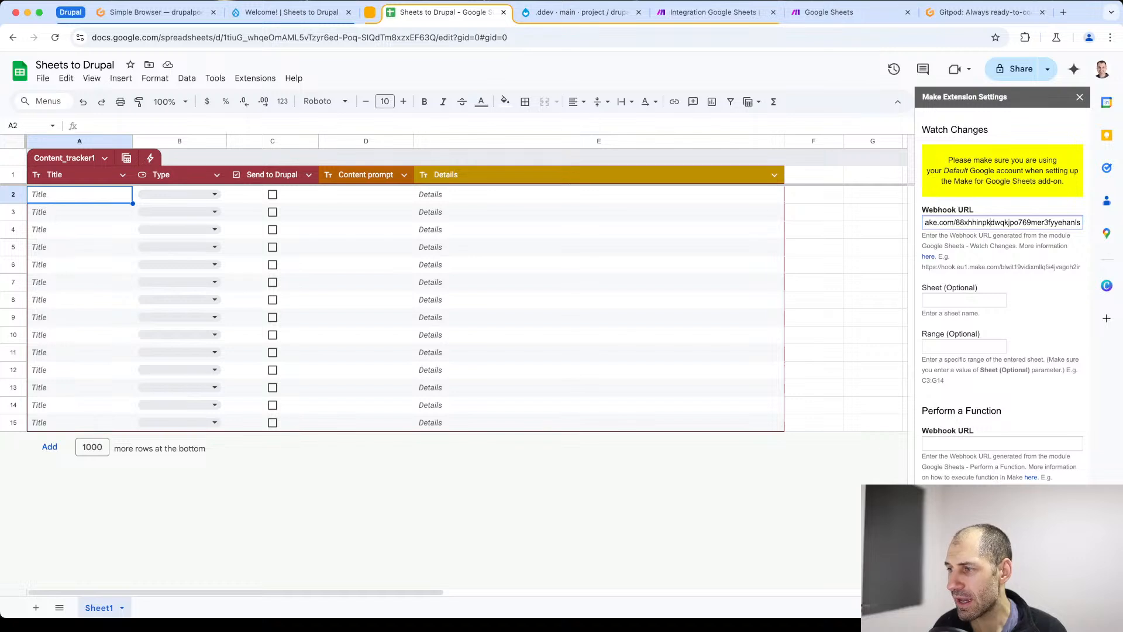
left_click(937, 516)
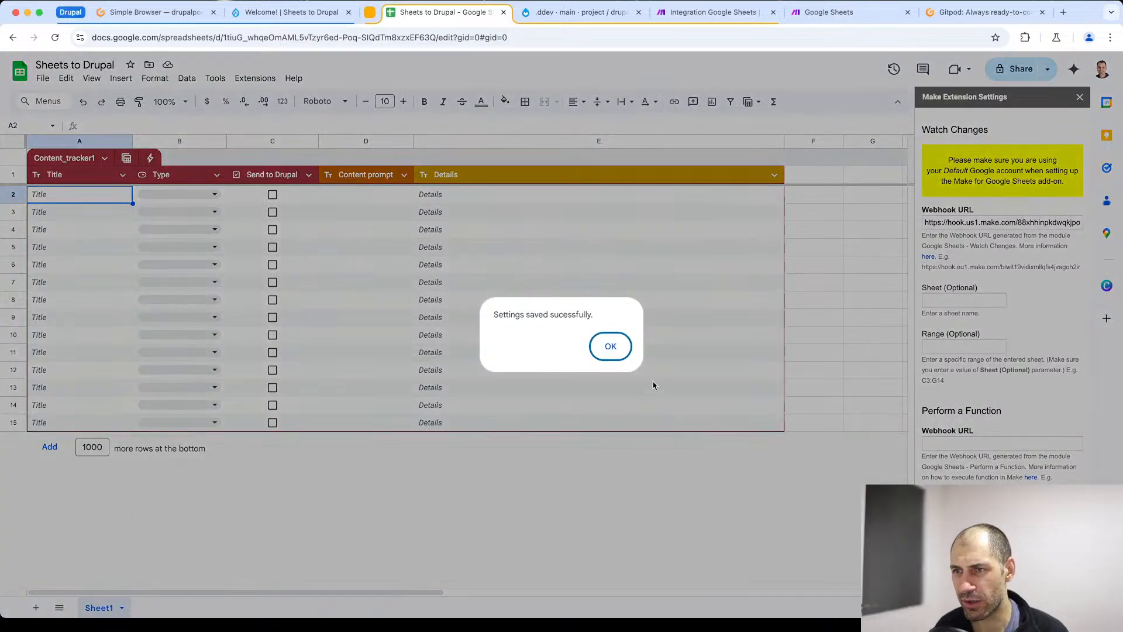
left_click(608, 349)
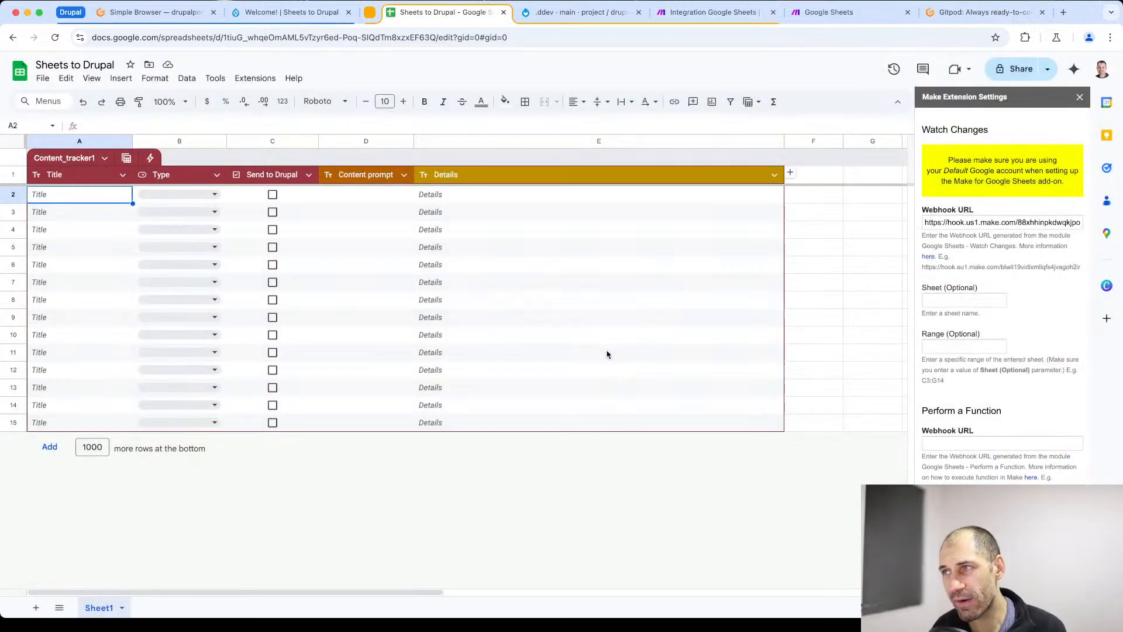
- Close the Make extension settings and review the Google Sheets add-on installation instructions on the Make help page
left_click(1080, 98)
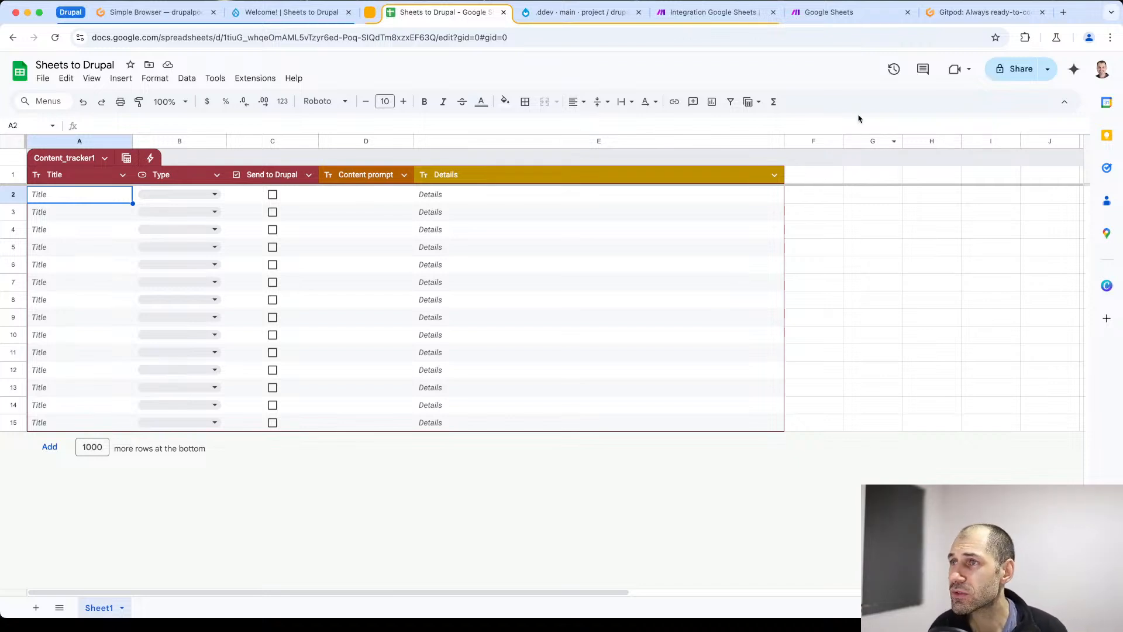
left_click(818, 10)
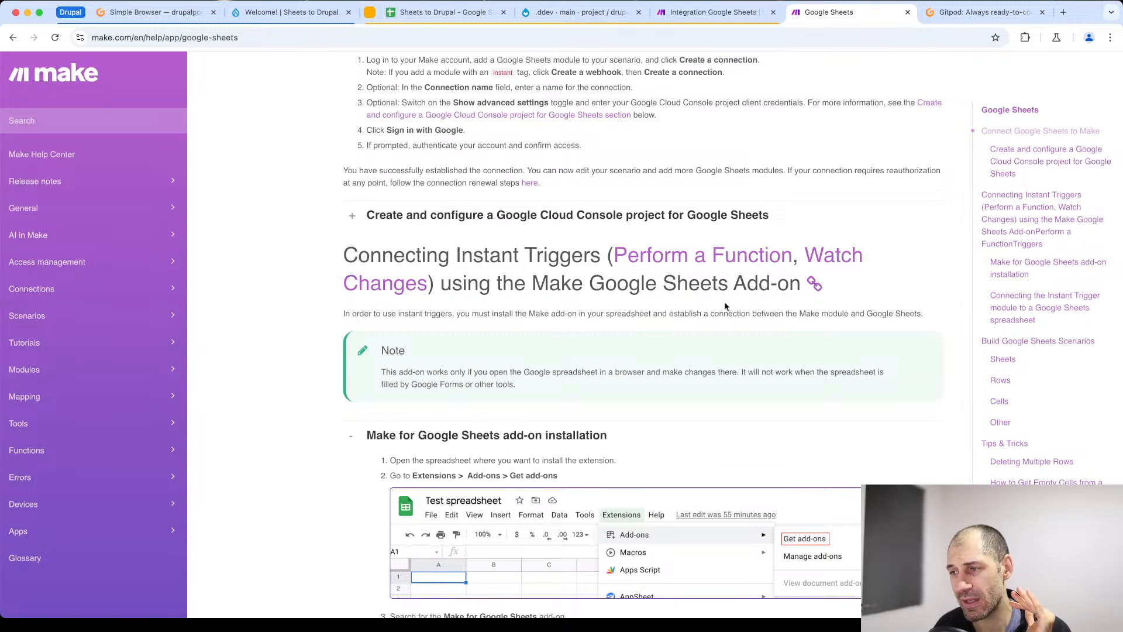
scroll(732, 465, "down", 5)
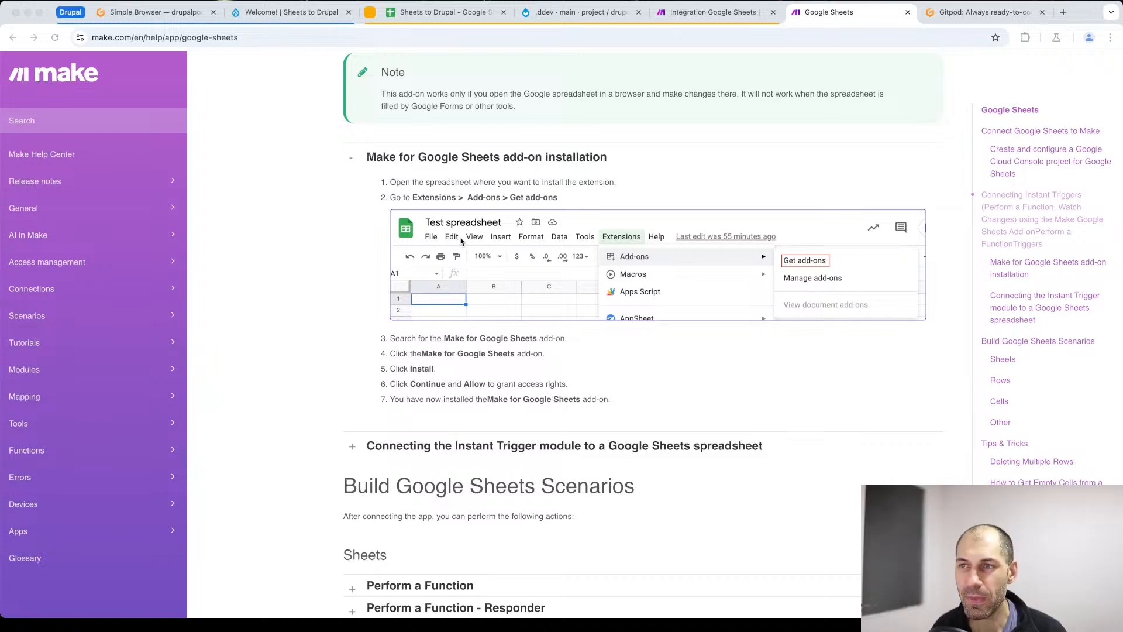
- Return to the Make scenario and confirm the Google Sheets Watch Changes module with the "Live Sheets to Drupal" webhook
left_click(708, 14)
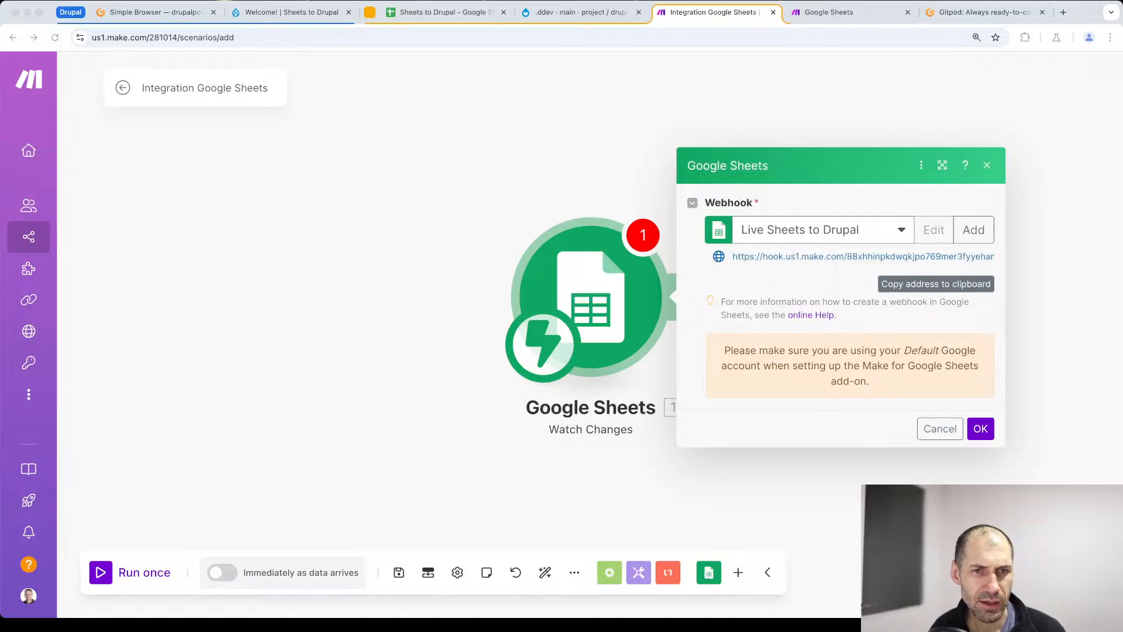
left_click(982, 429)
left_click(983, 429)
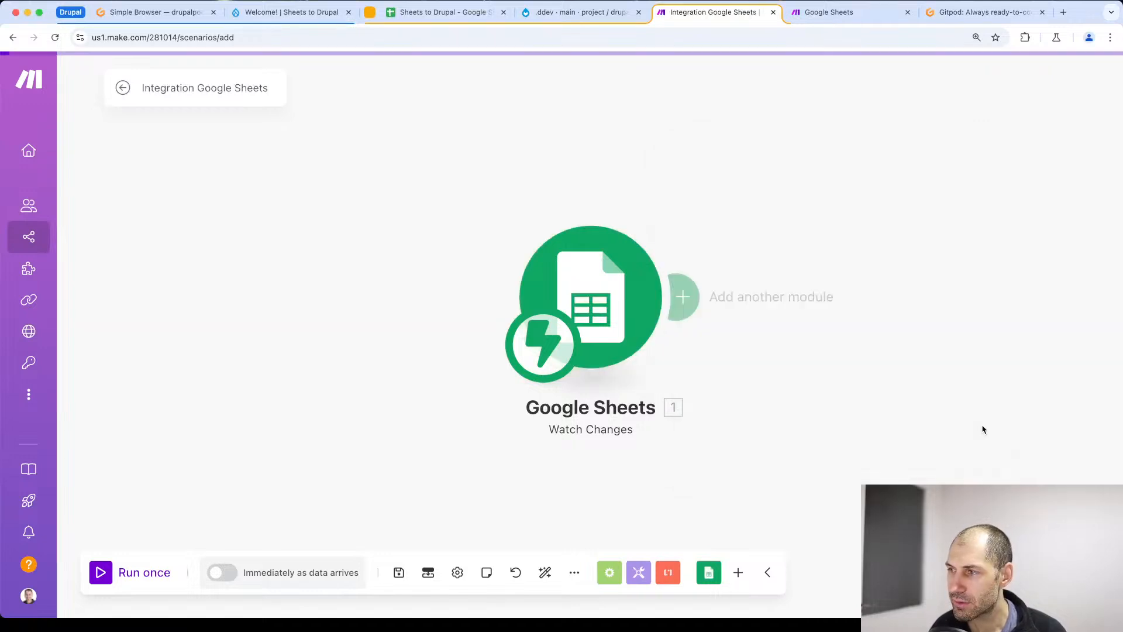
- Review the content tracker table in the Sheets to Drupal spreadsheet and return to the Make scenario
left_click(686, 298)
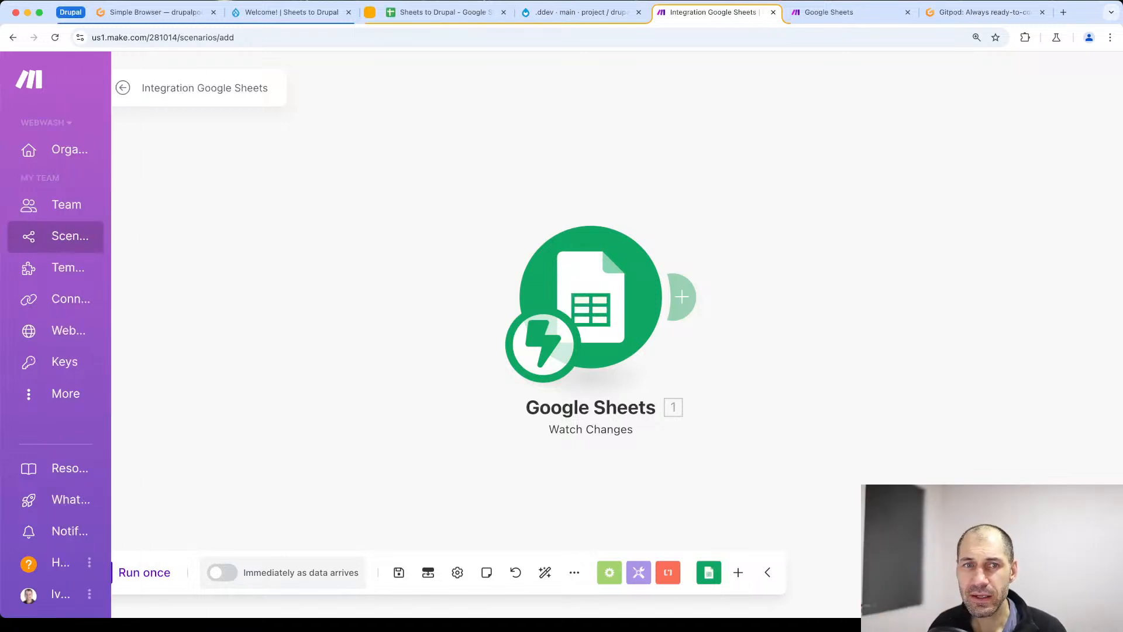
left_click(440, 12)
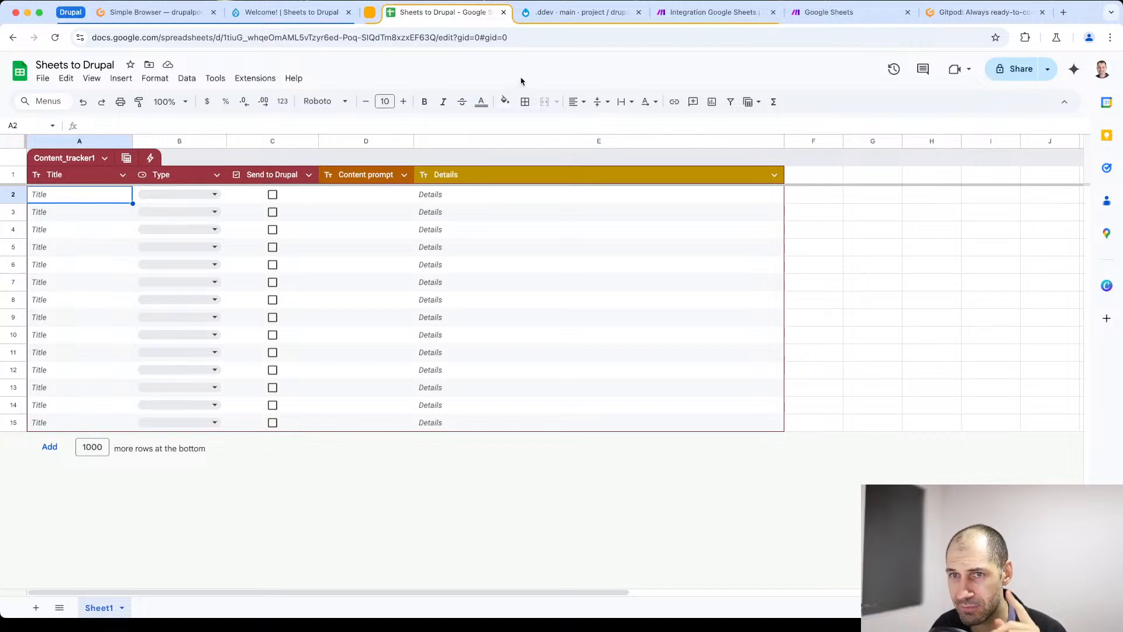
left_click(693, 12)
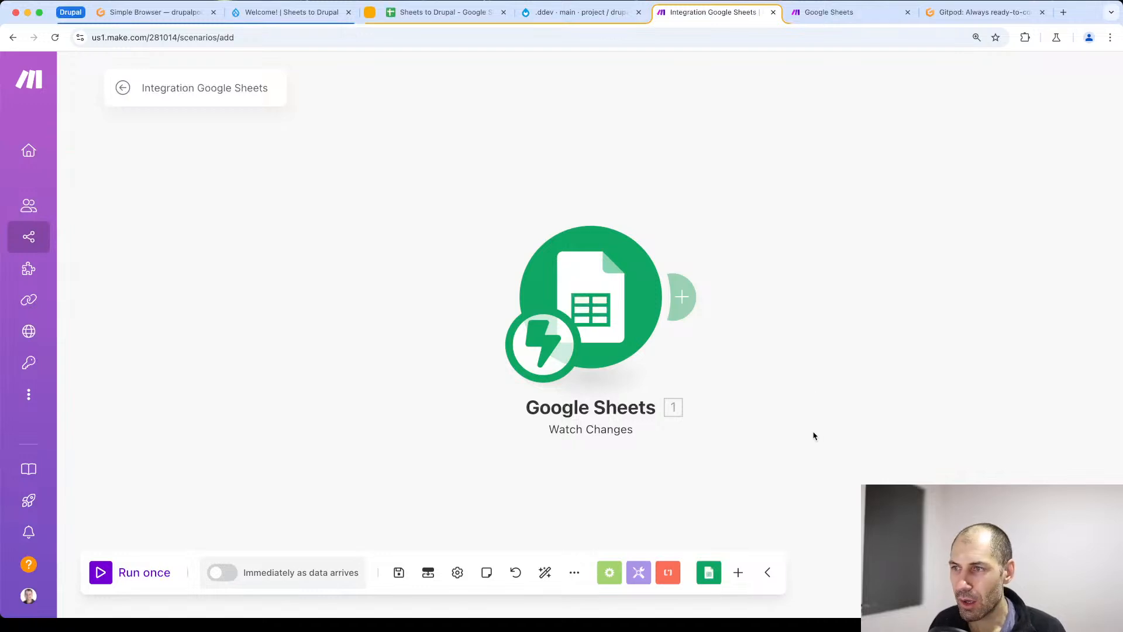
- Search the available apps for "drupal" and add Drupal's Create a Content module after the Google Sheets trigger
left_click(684, 293)
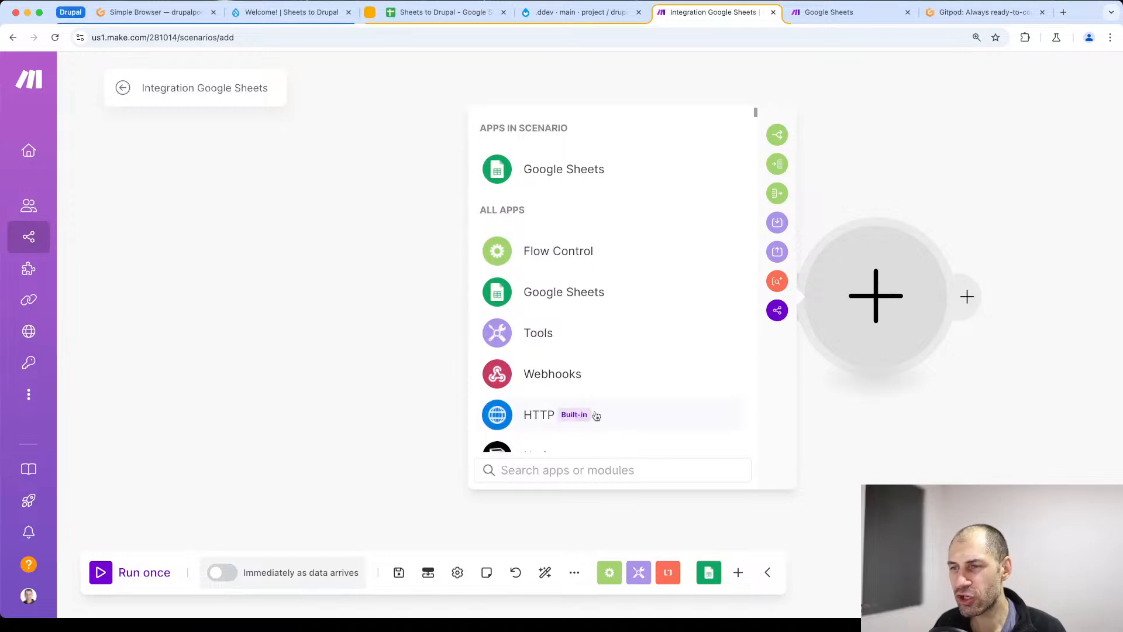
scroll(594, 413, "down", 10)
scroll(592, 411, "up", 10)
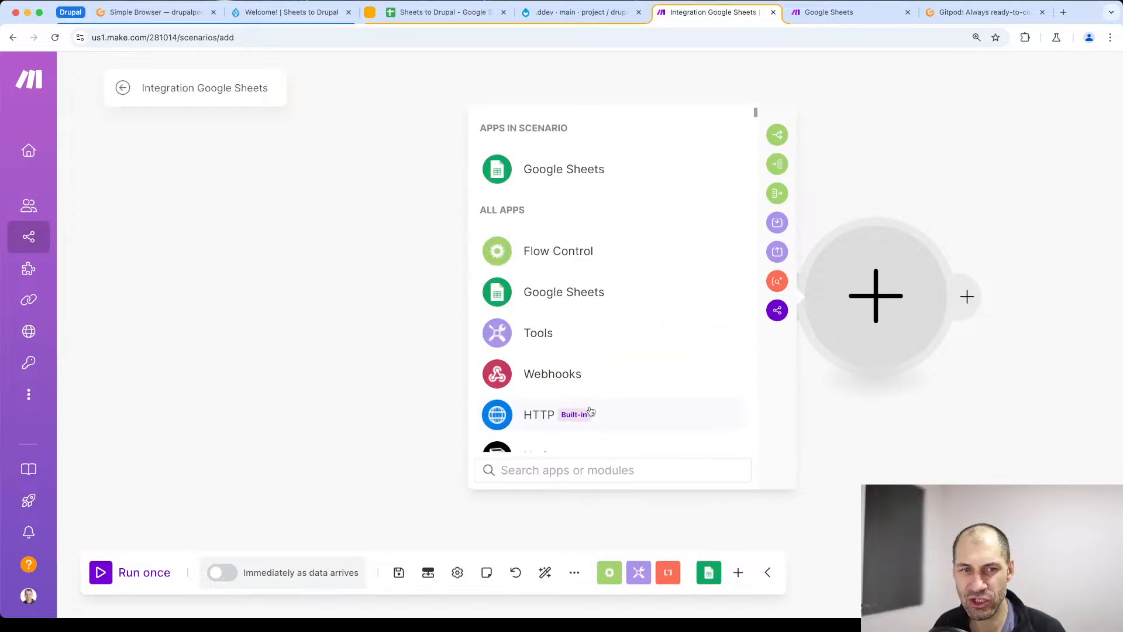
mouse_move(575, 420)
scroll(575, 421, "down", 15)
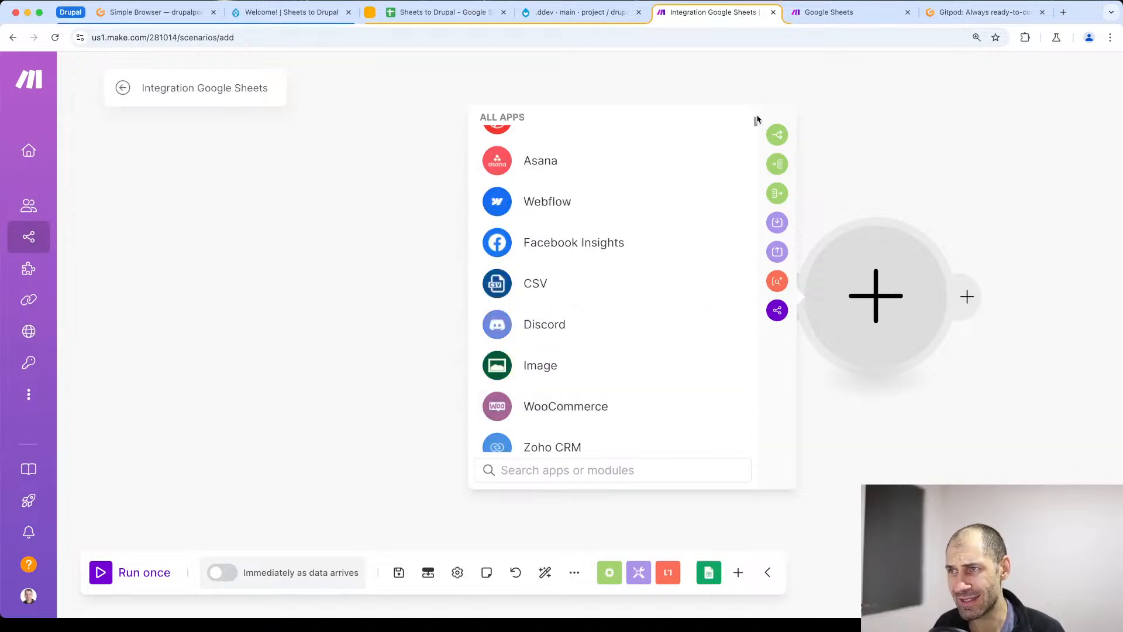
left_click_drag(757, 118, 753, 96)
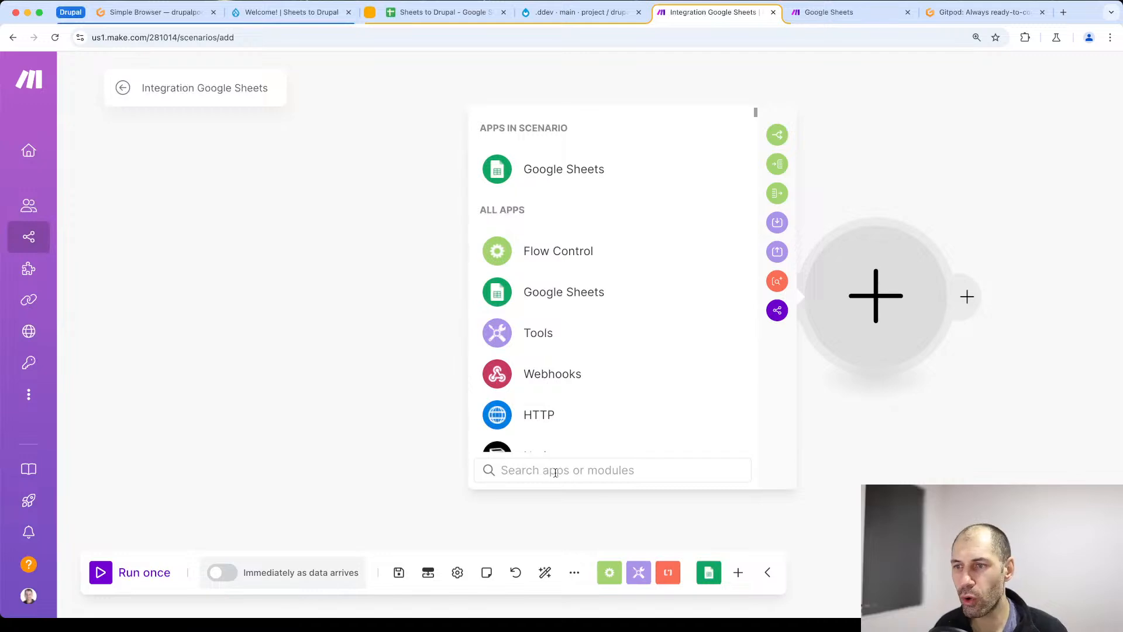
type("drupal")
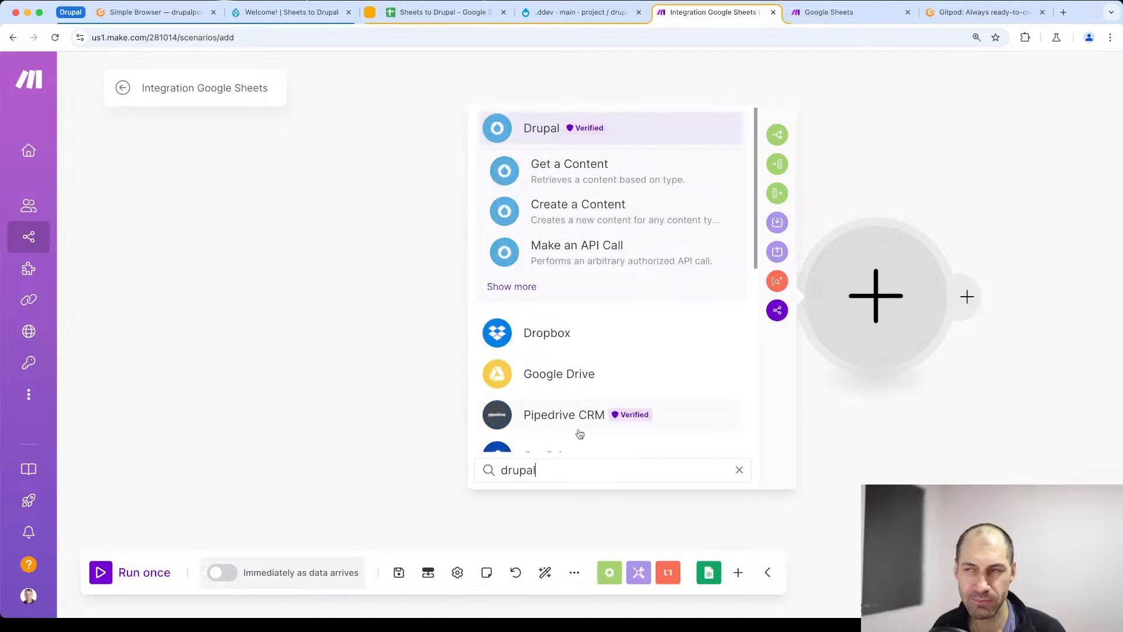
left_click(560, 220)
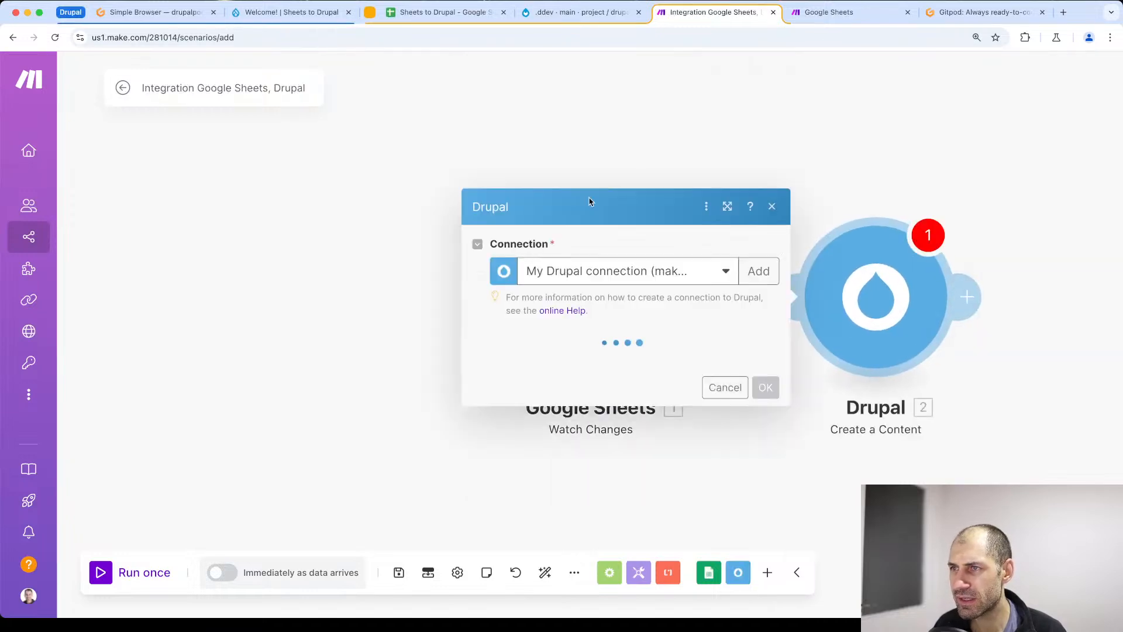
left_click(669, 146)
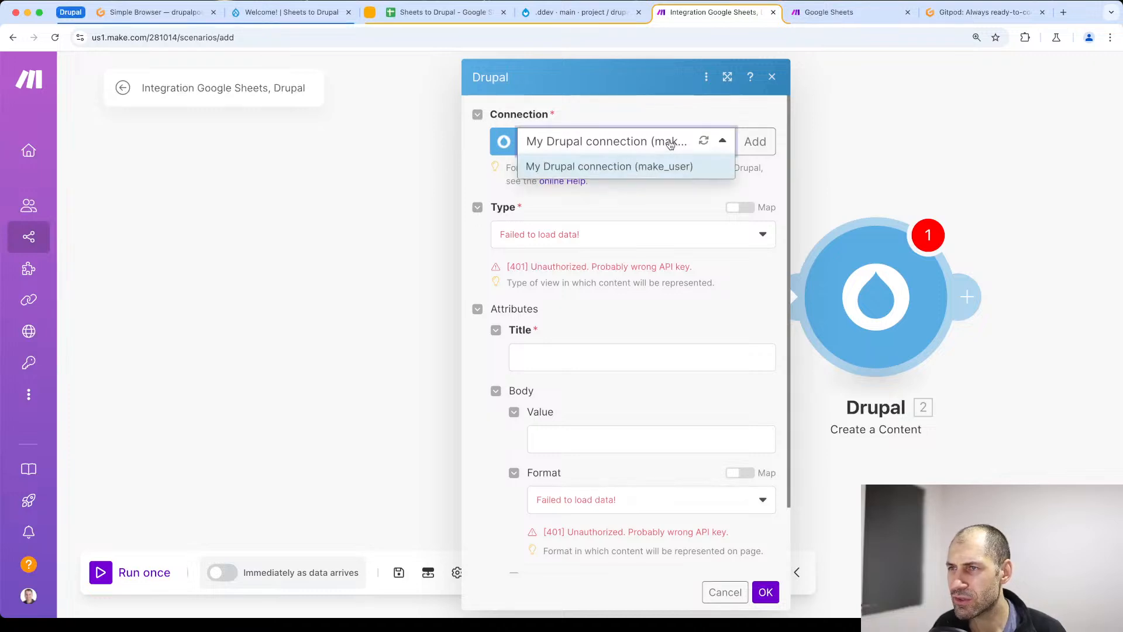
left_click(704, 143)
left_click(658, 208)
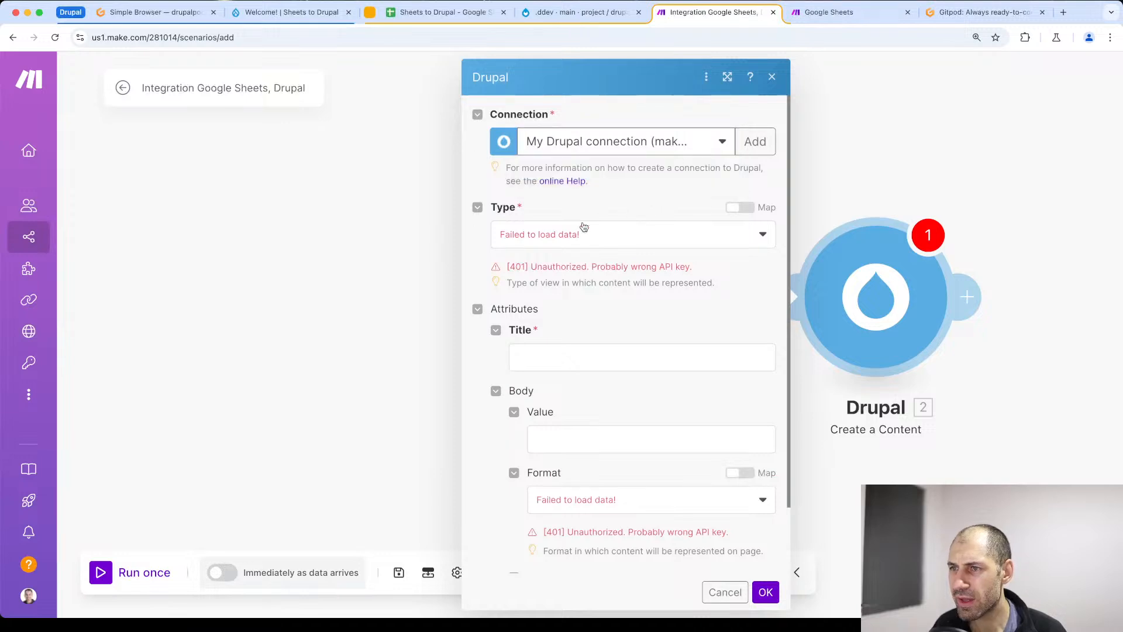
scroll(629, 436, "down", 2)
scroll(632, 438, "up", 2)
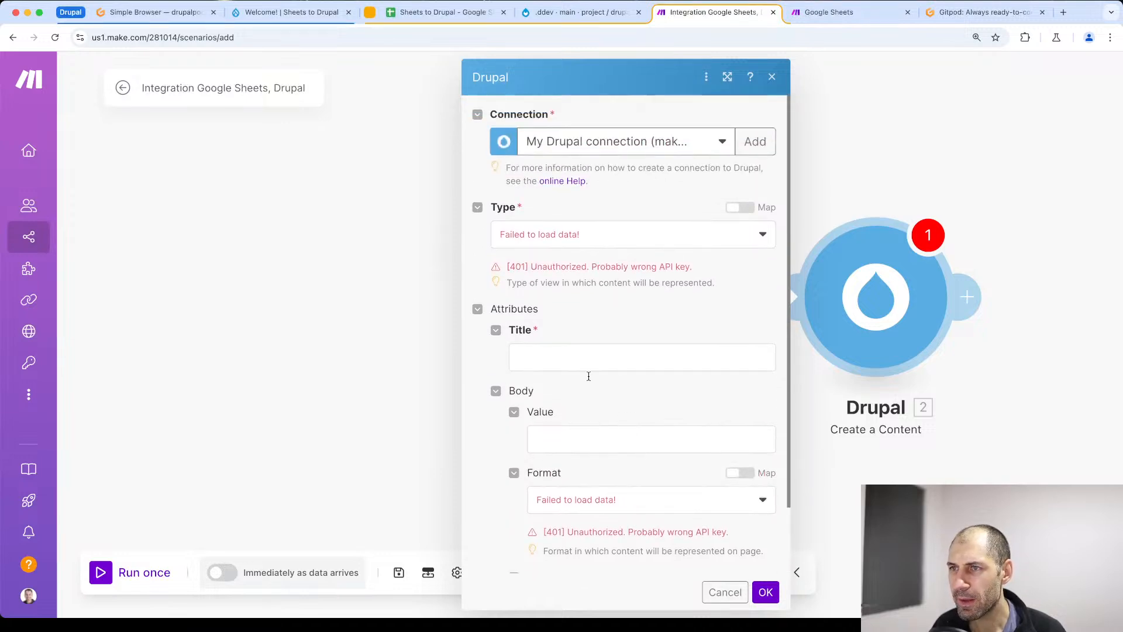
left_click(723, 592)
- Reopen the Drupal module's settings and bring up the form for adding a new connection
left_click(876, 297)
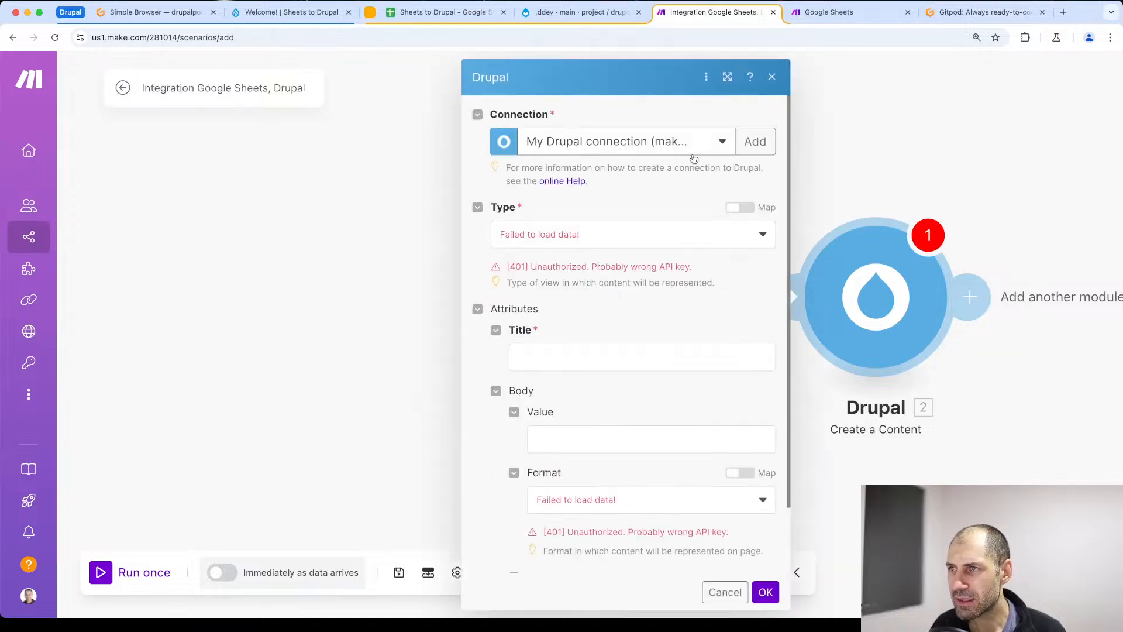
left_click(762, 140)
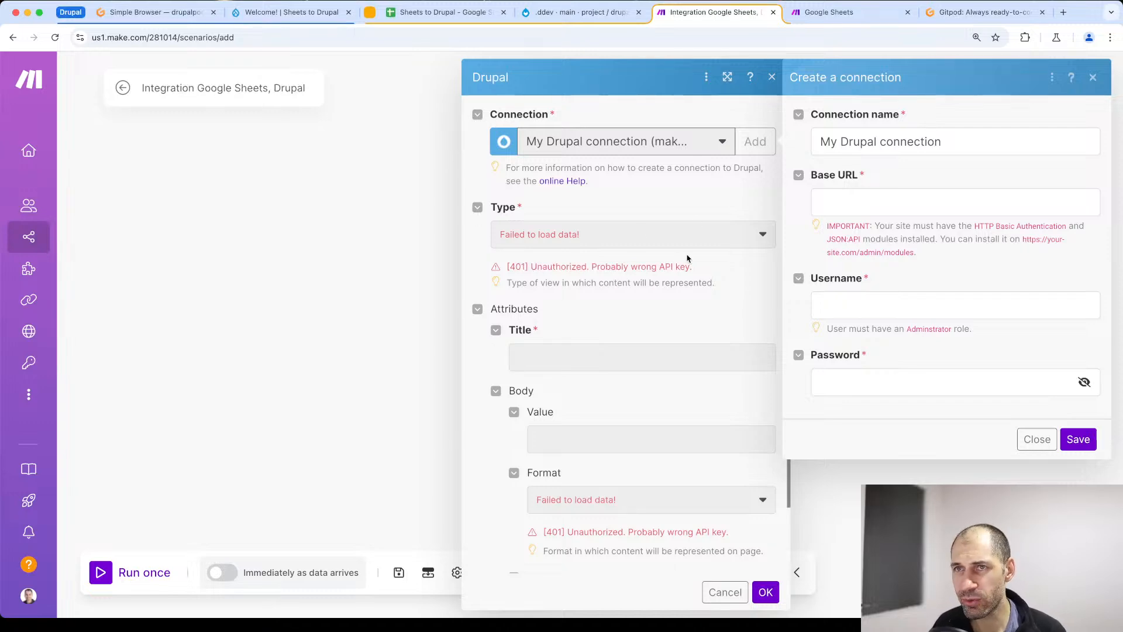
- Switch to the Drupal site, filter its module list by "Json" and select the JSON:API module
left_click(303, 23)
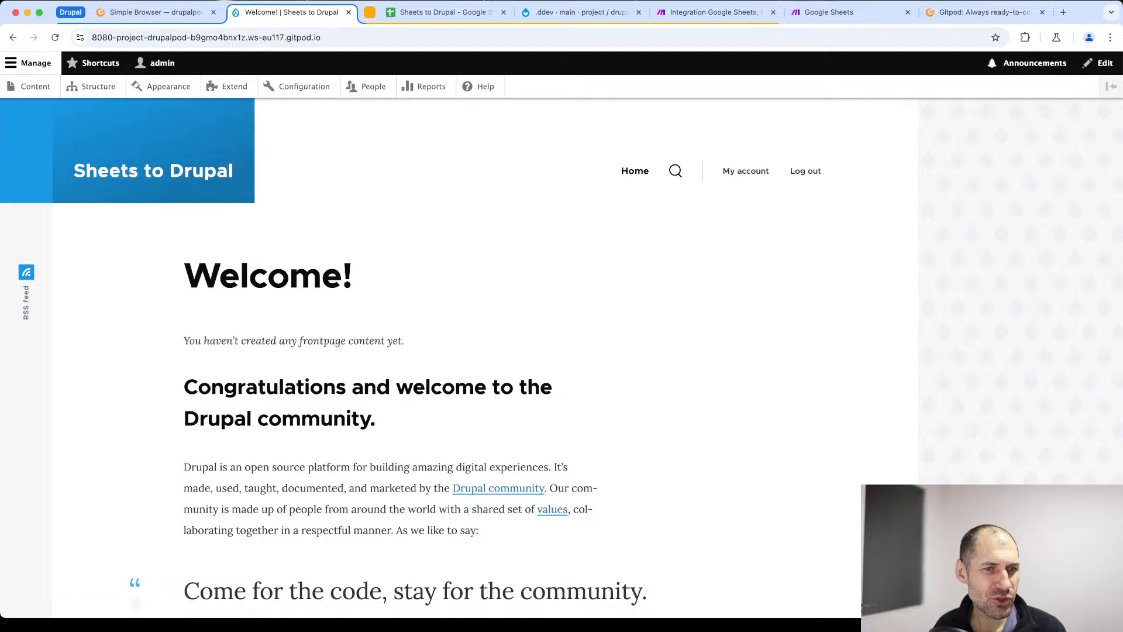
left_click(234, 93)
left_click(234, 88)
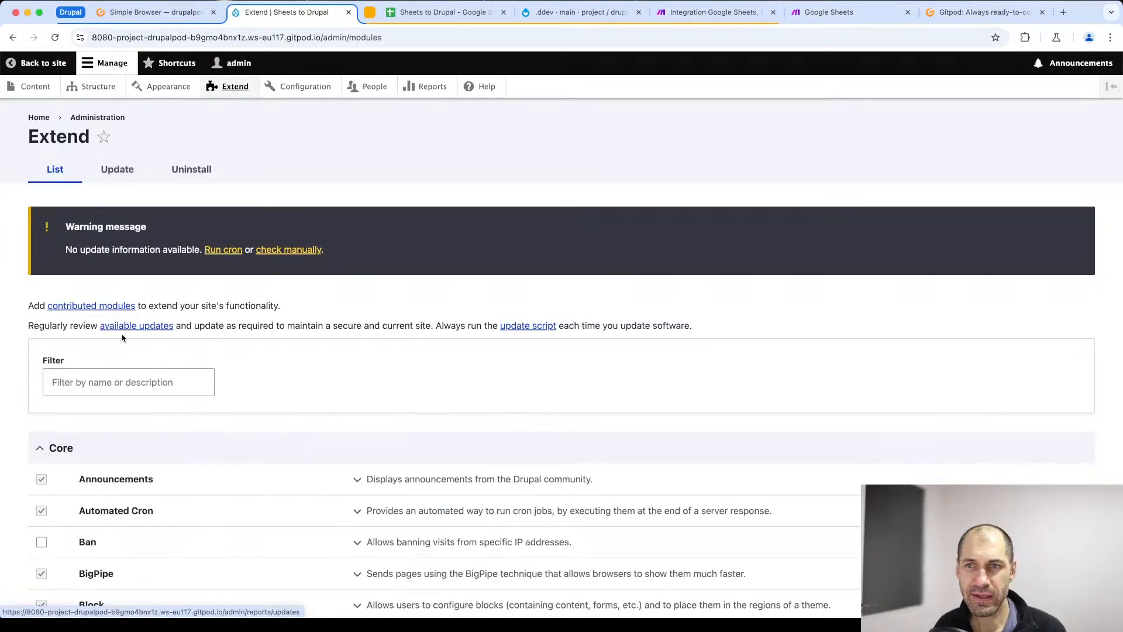
left_click(100, 386)
type("Json")
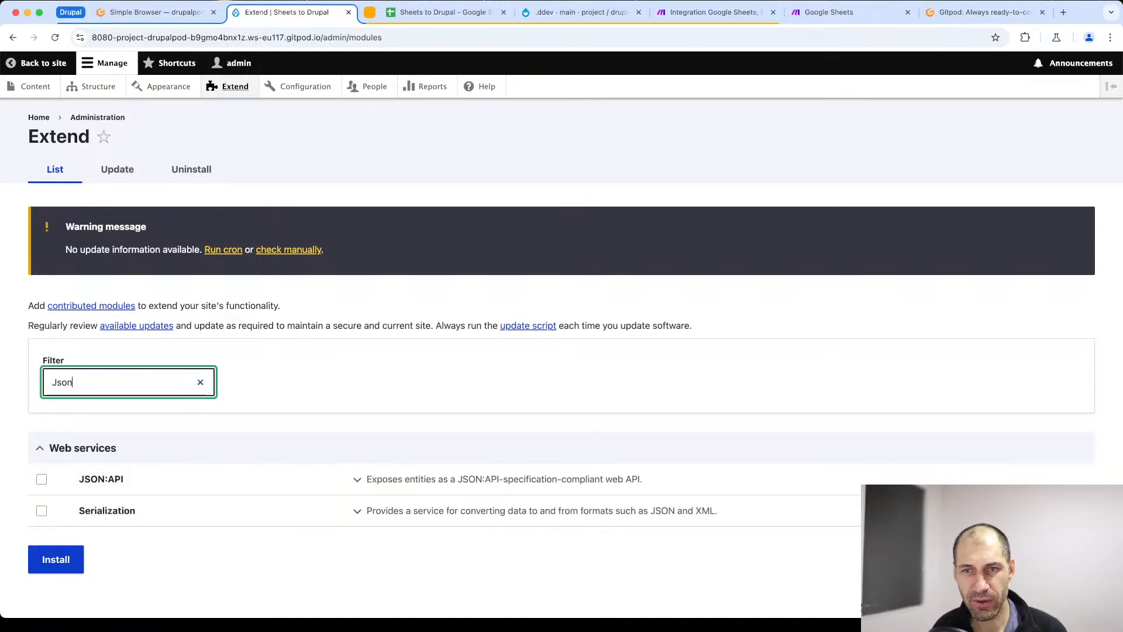
left_click(117, 478)
- Filter the modules by "htt", select HTTP Basic Authentication and install the selected modules together with the required Serialization module
left_click(117, 383)
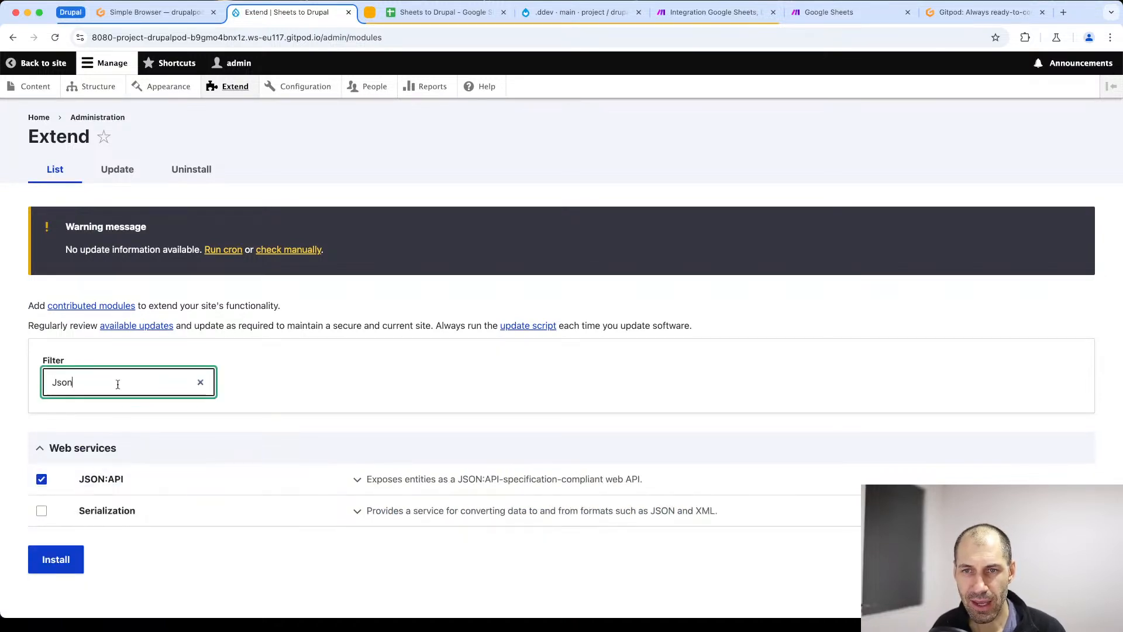
double_click(117, 383)
type("htt")
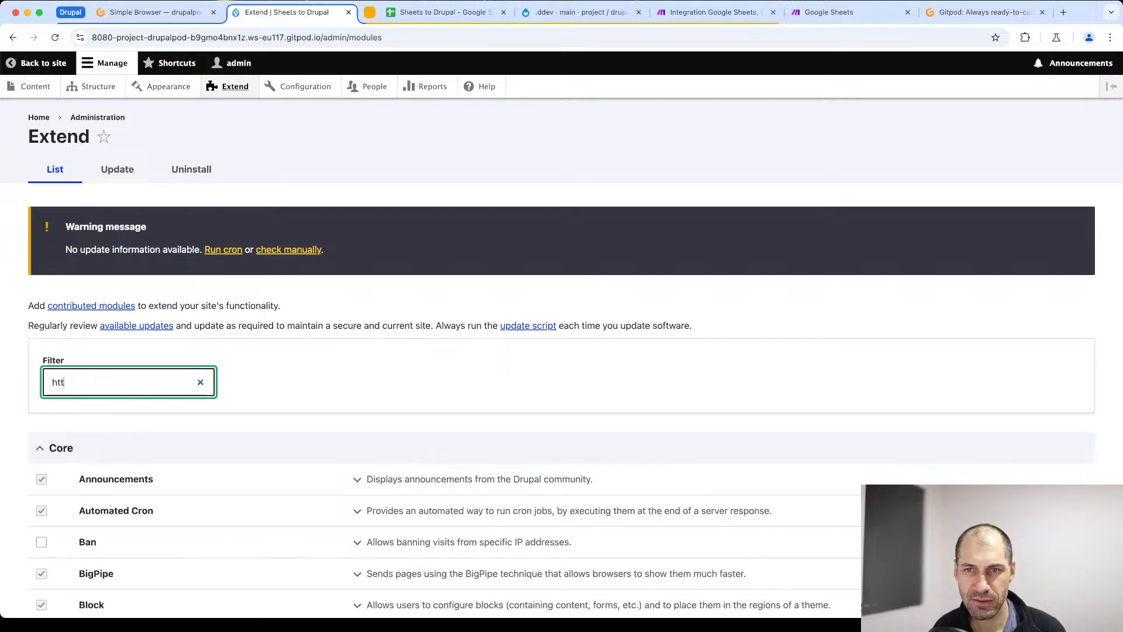
left_click(155, 479)
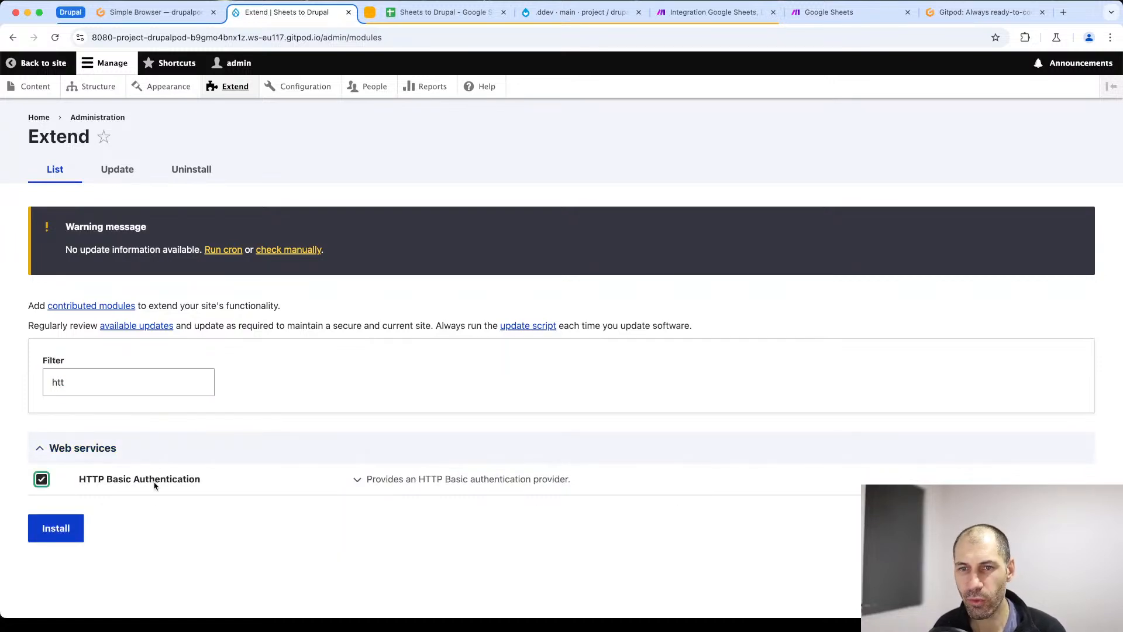
left_click(60, 523)
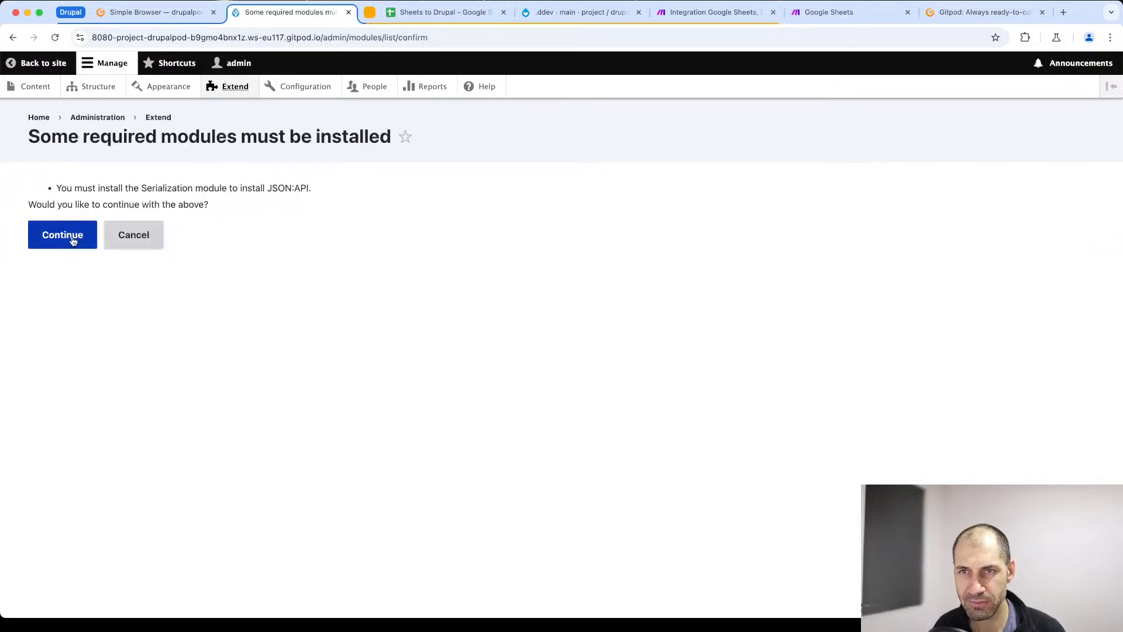
left_click(70, 235)
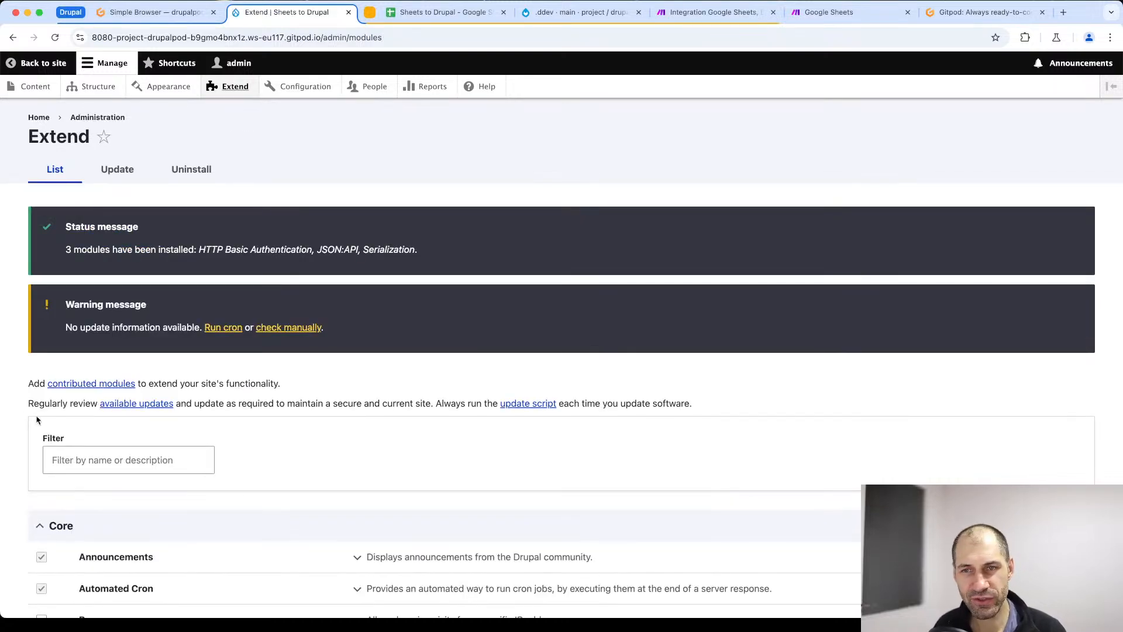
- Start a new Drupal user account, filling in its email address and the username make_user
left_click(362, 88)
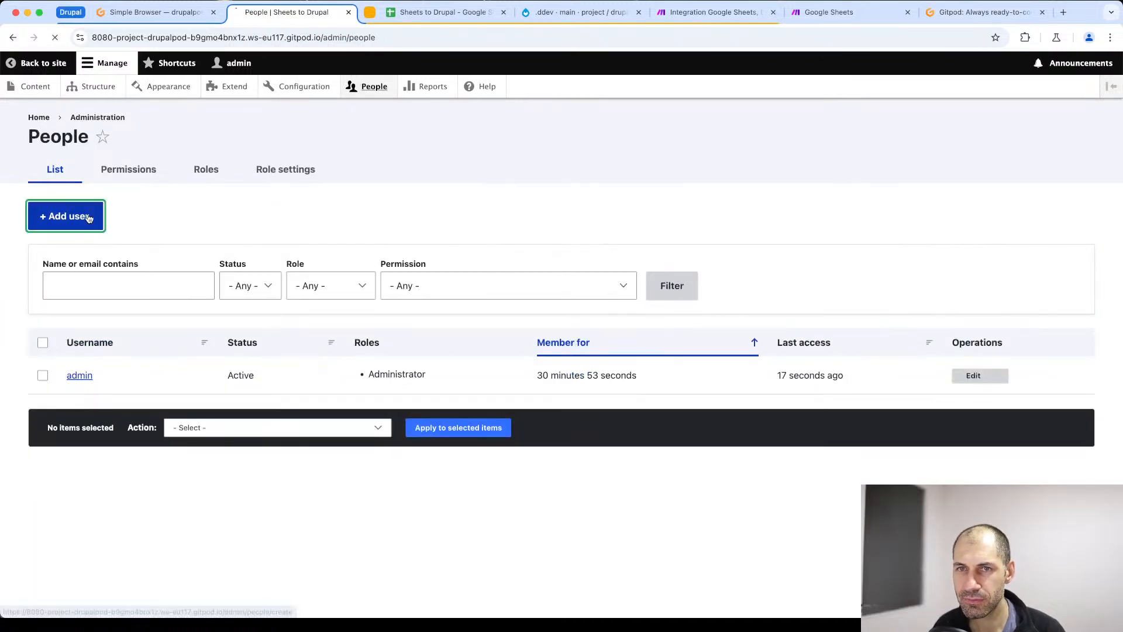
left_click(82, 216)
left_click(79, 242)
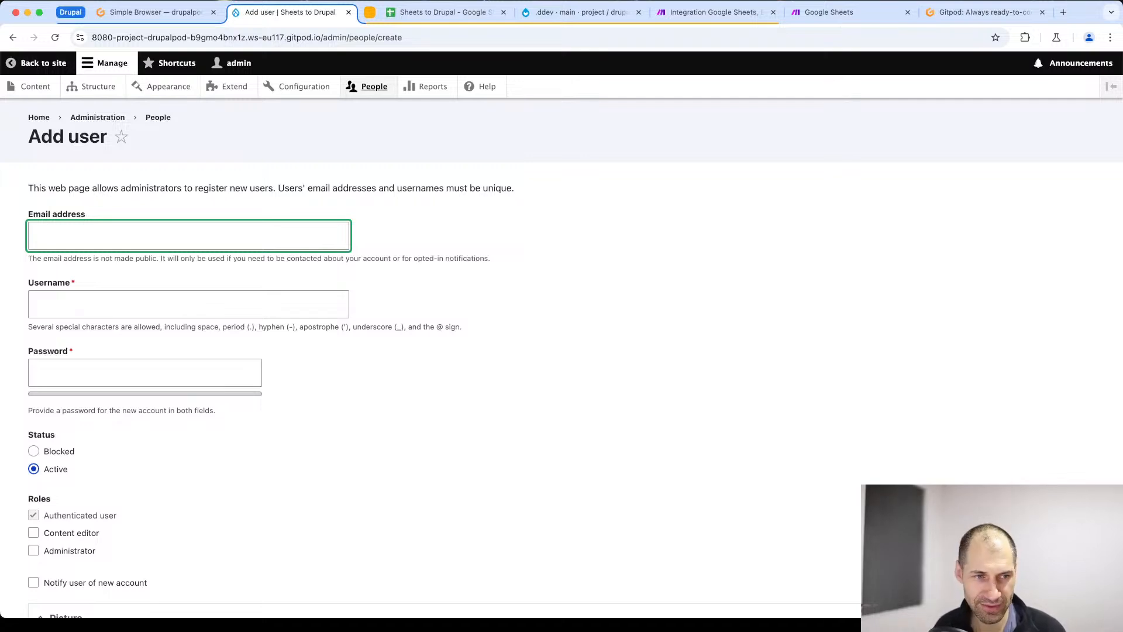
key("super+Tab")
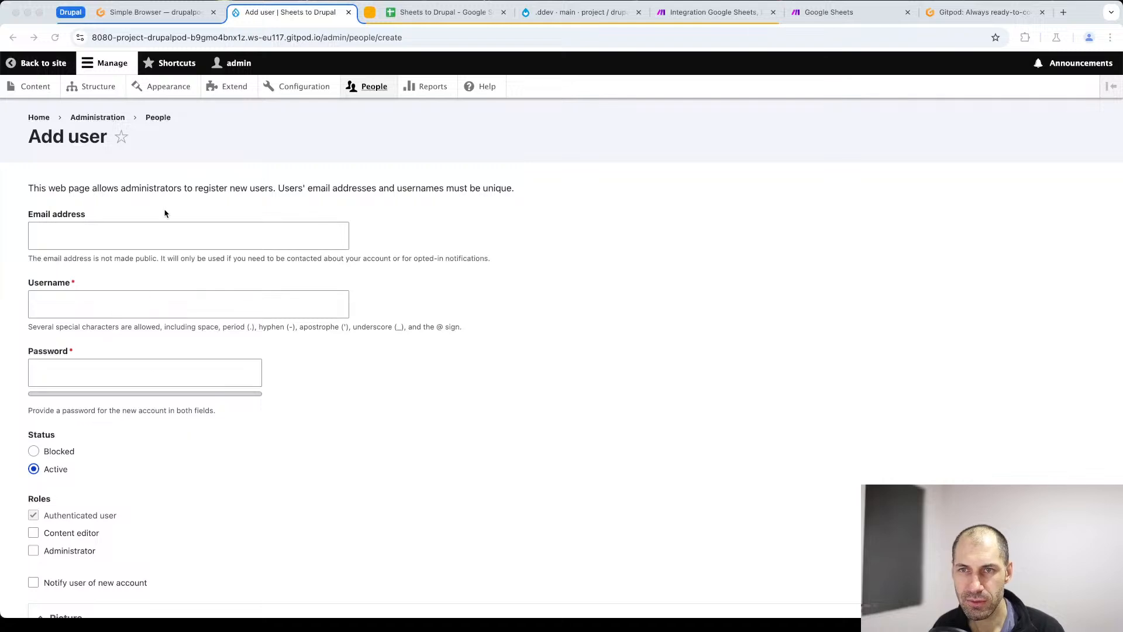
left_click(164, 229)
type("make_user@test.com")
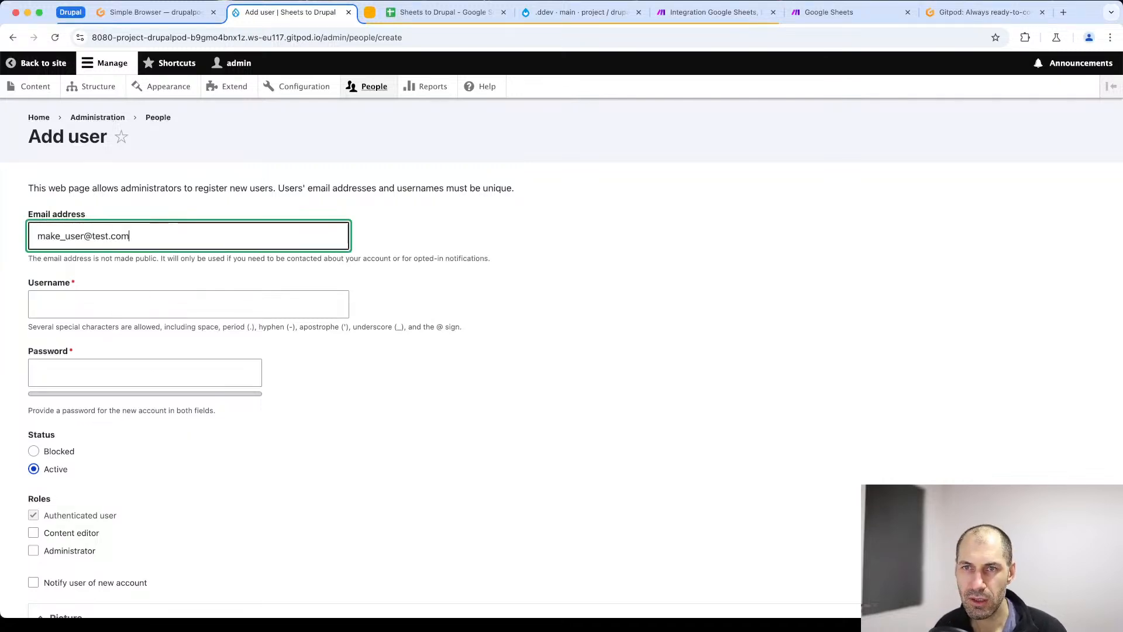
key("Tab")
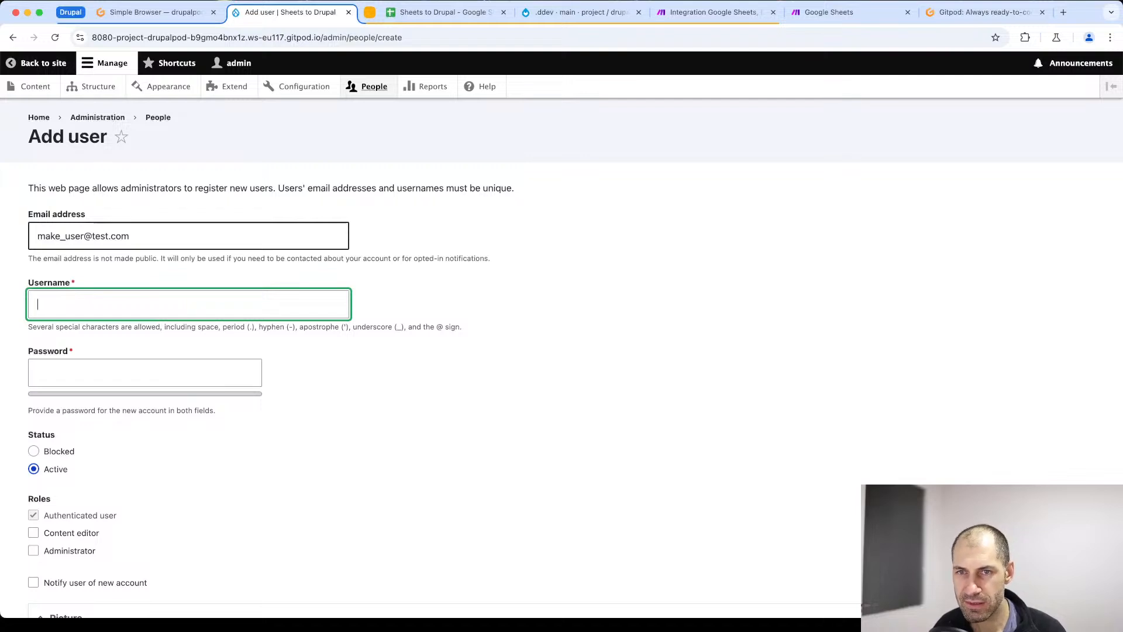
type("make_user")
key("Tab")
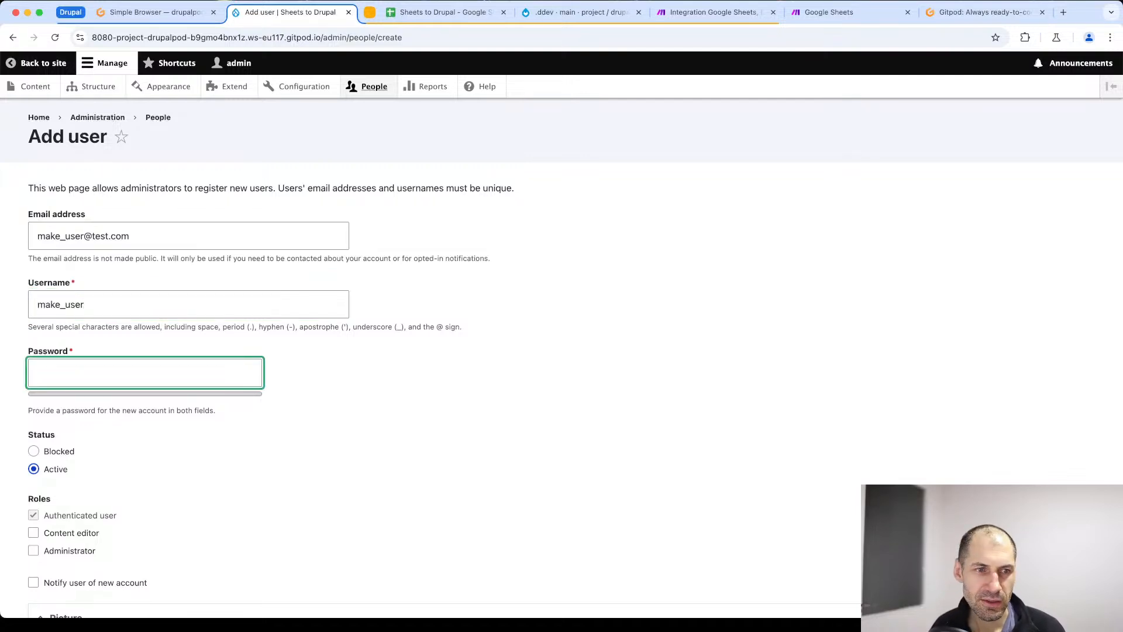
- Fill in the new account's password and repeat it in the confirmation field
key("super+Tab")
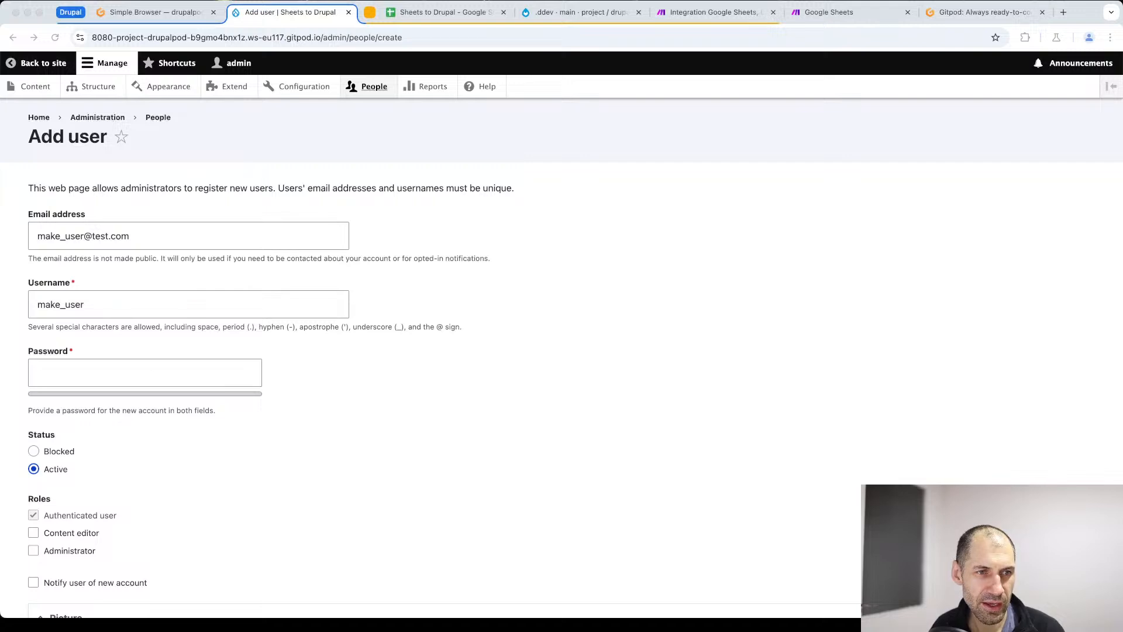
left_click(111, 371)
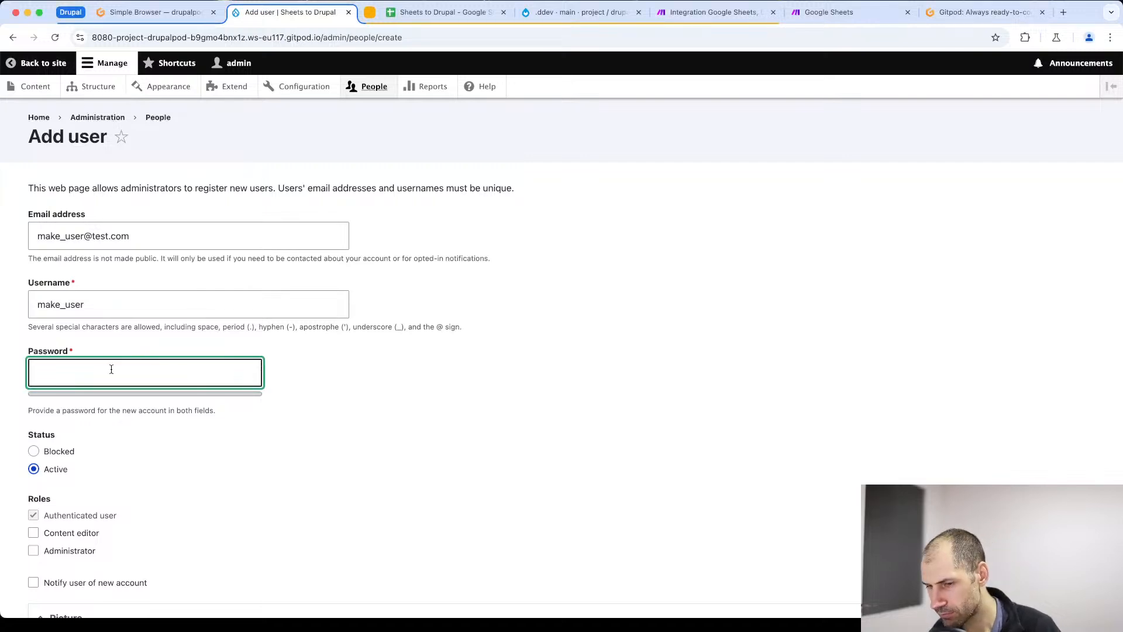
key("super+v")
left_click(120, 457)
key("super+v")
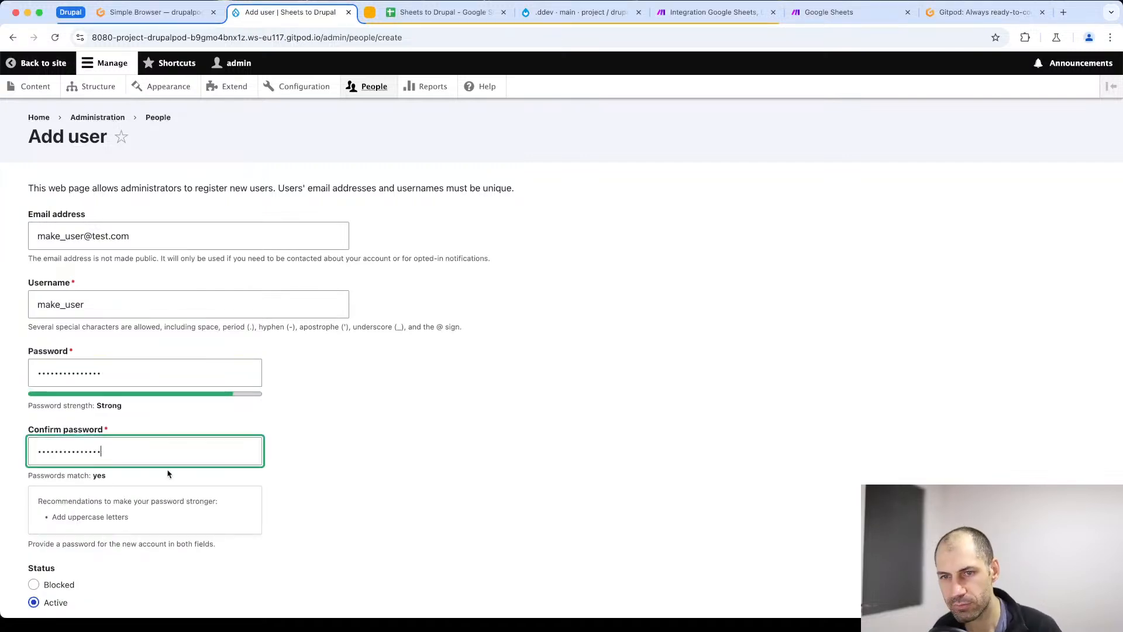
- Give the new account the Administrator role, create it and check it in the site's user list
scroll(61, 412, "down", 6)
left_click(62, 328)
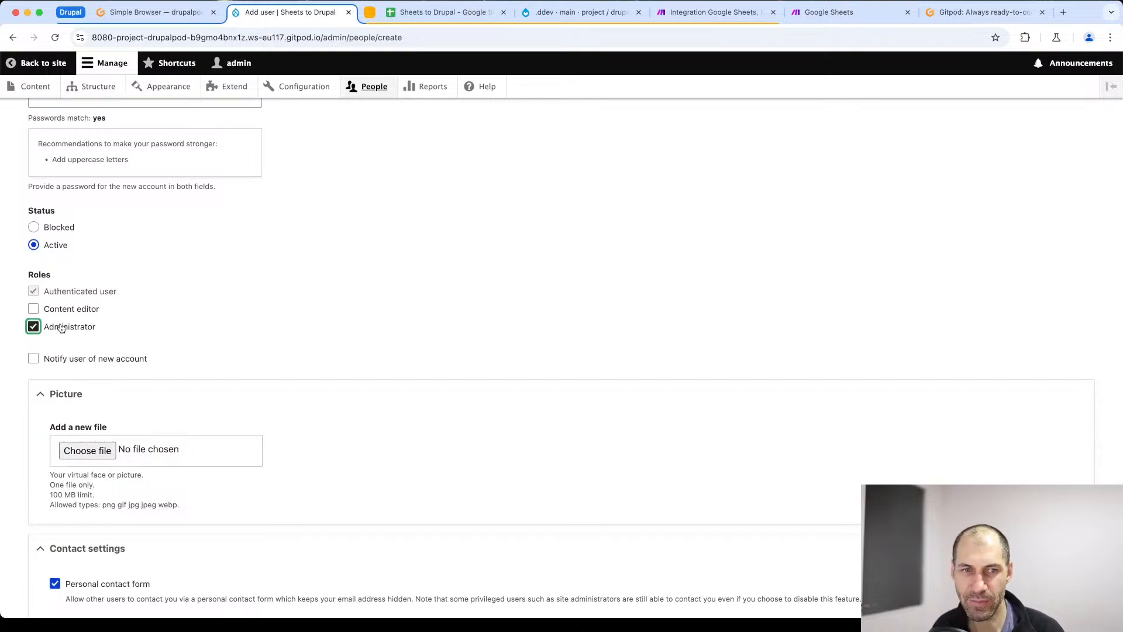
scroll(87, 375, "down", 4)
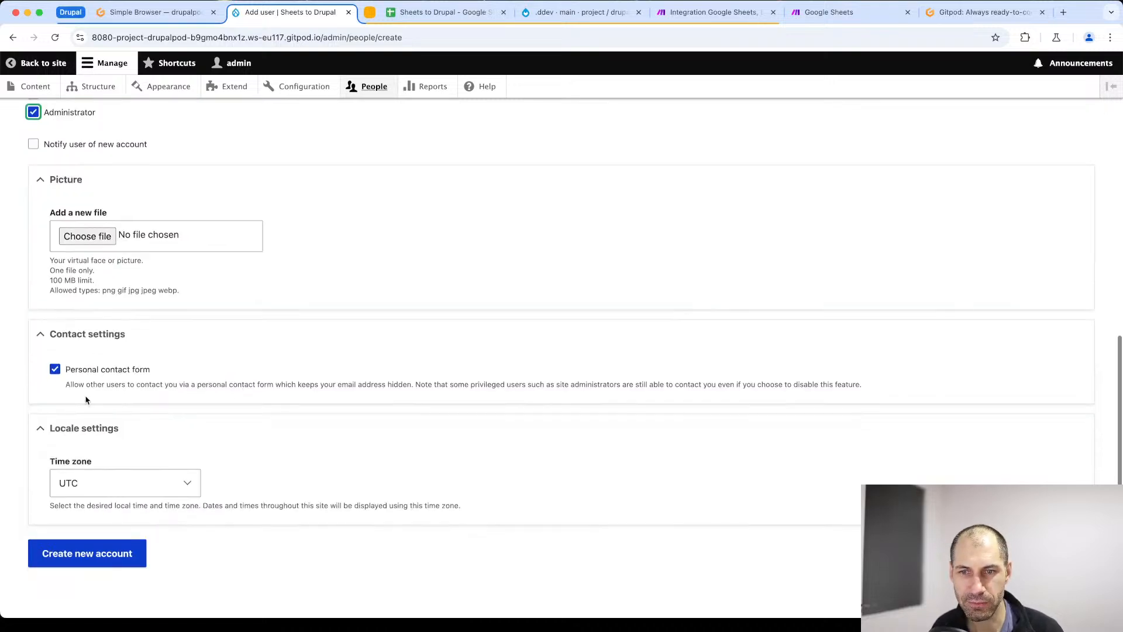
left_click(74, 557)
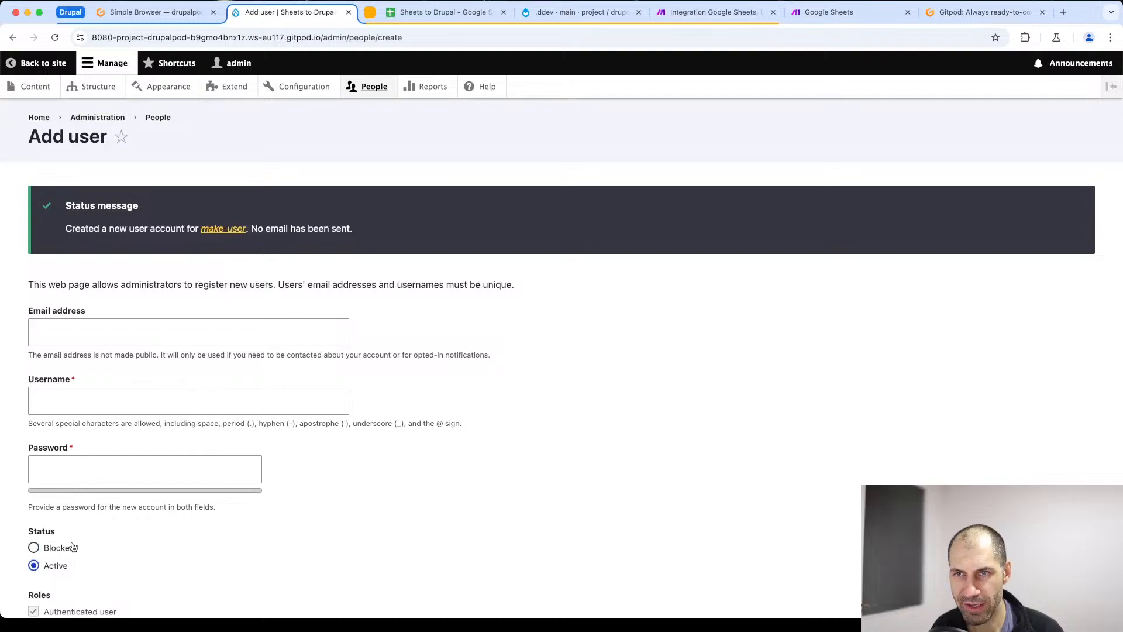
left_click(374, 90)
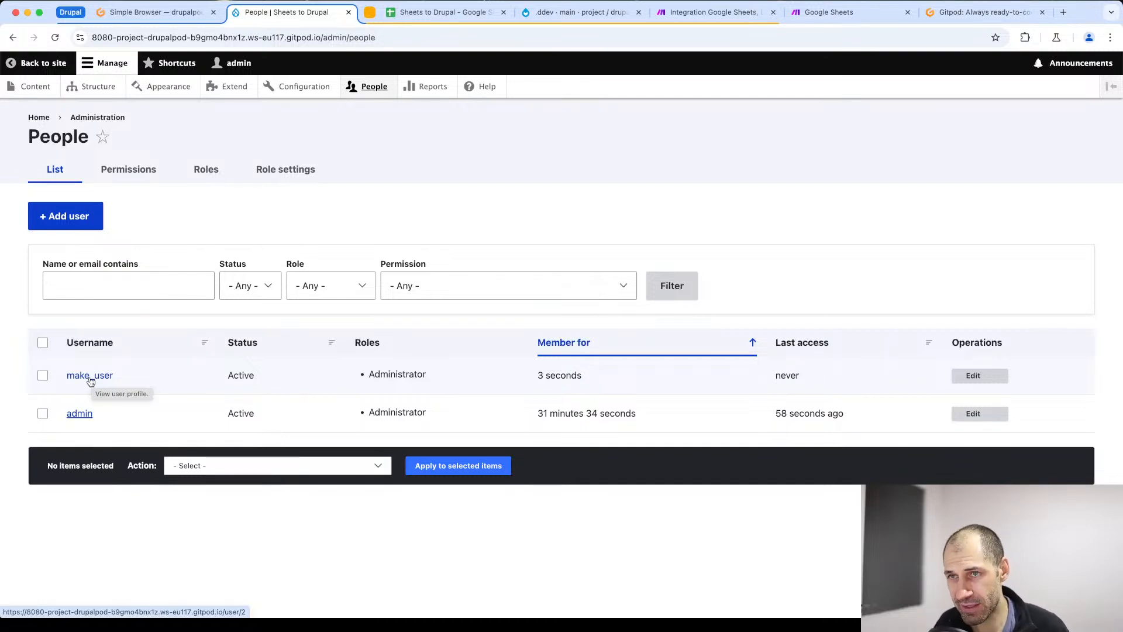
- Configure the site's JSON:API web service to accept all create, read, update and delete operations, and save the configuration
left_click(319, 86)
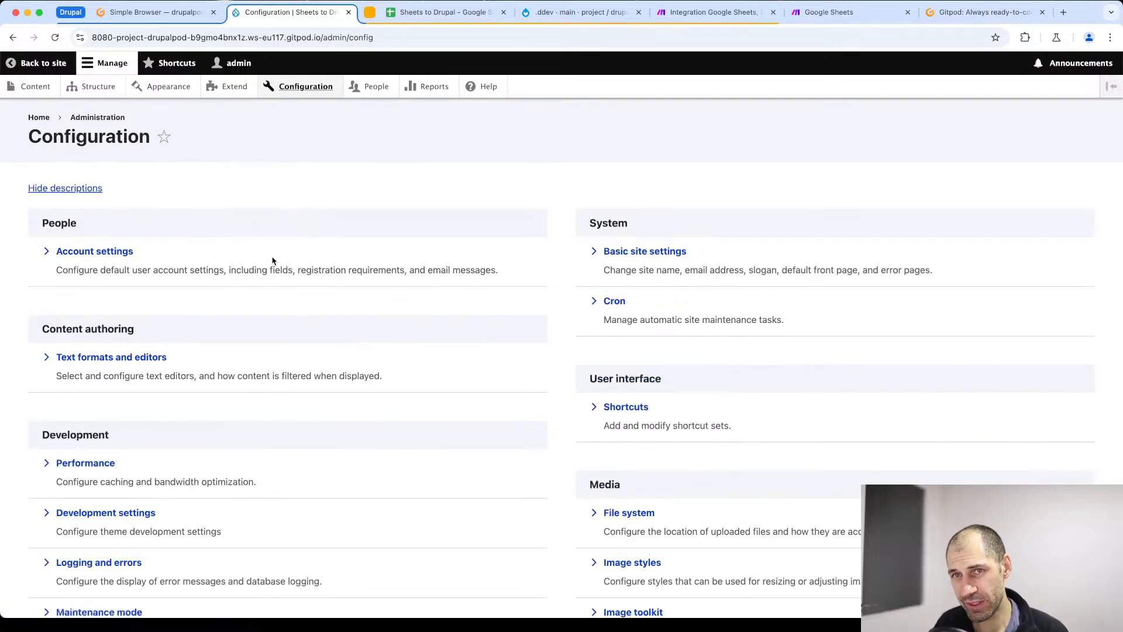
scroll(272, 260, "down", 6)
scroll(272, 267, "down", 3)
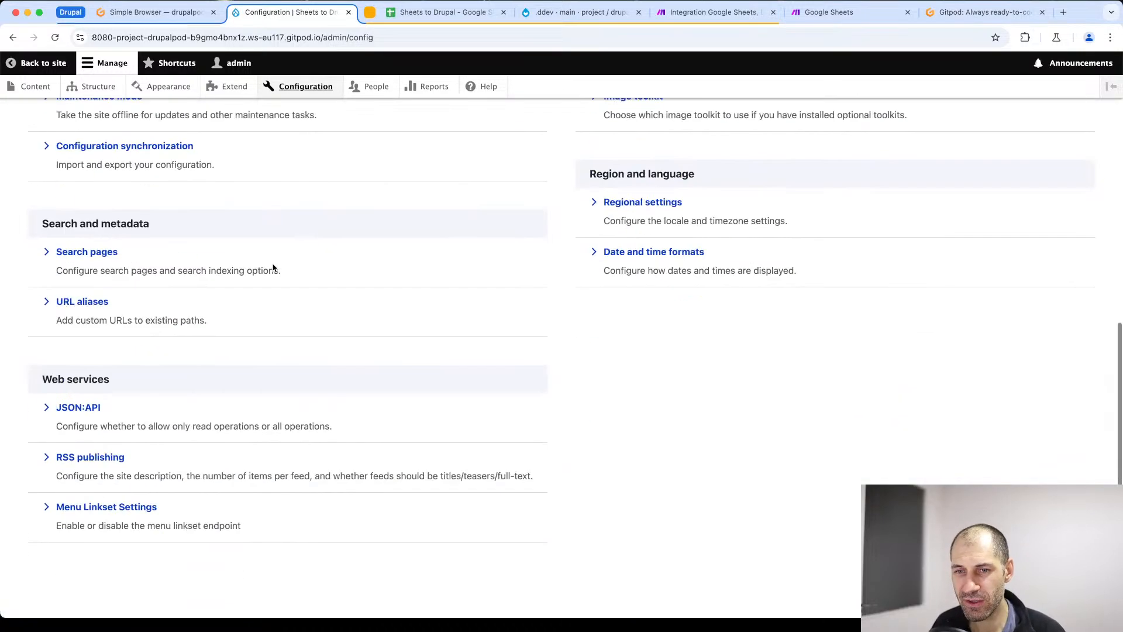
left_click(89, 408)
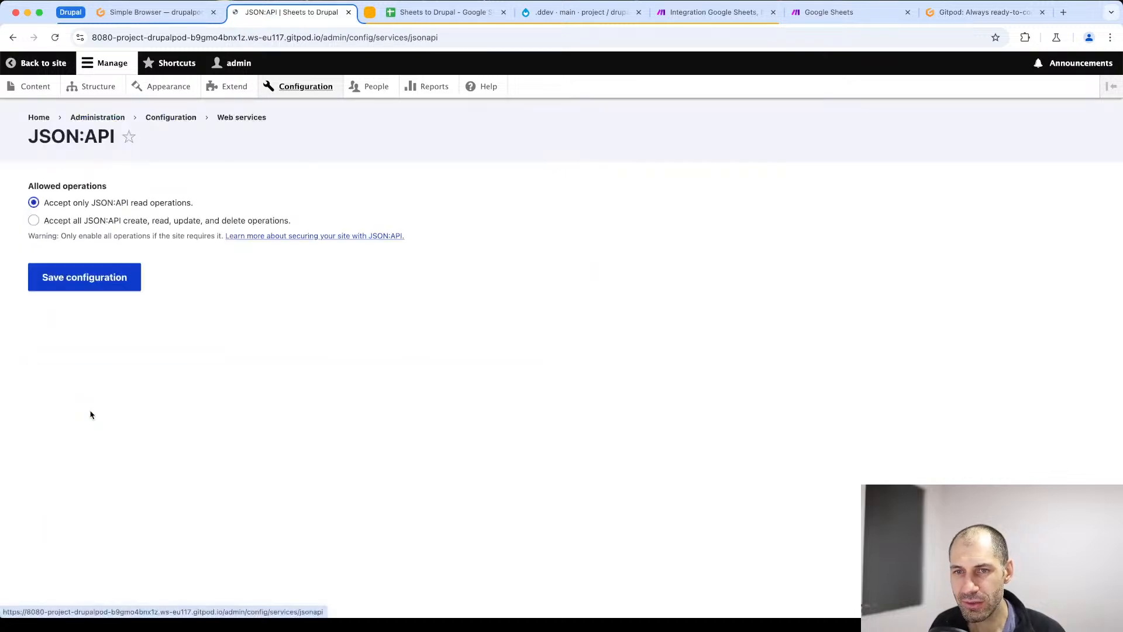
left_click(34, 220)
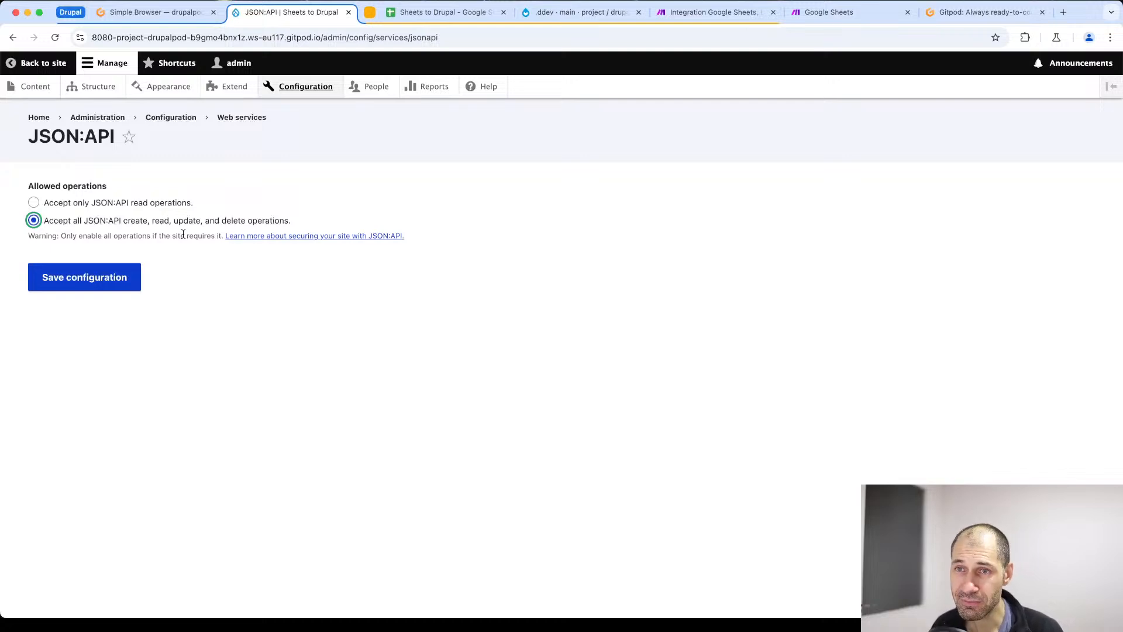
left_click_drag(223, 236, 33, 233)
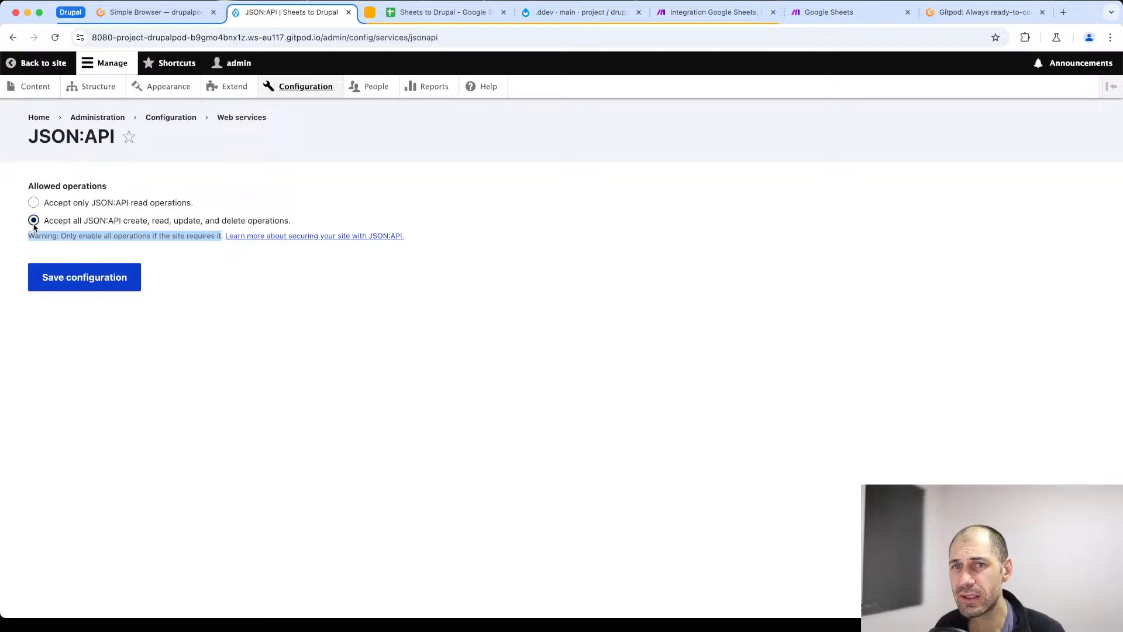
left_click(34, 221)
left_click(118, 229)
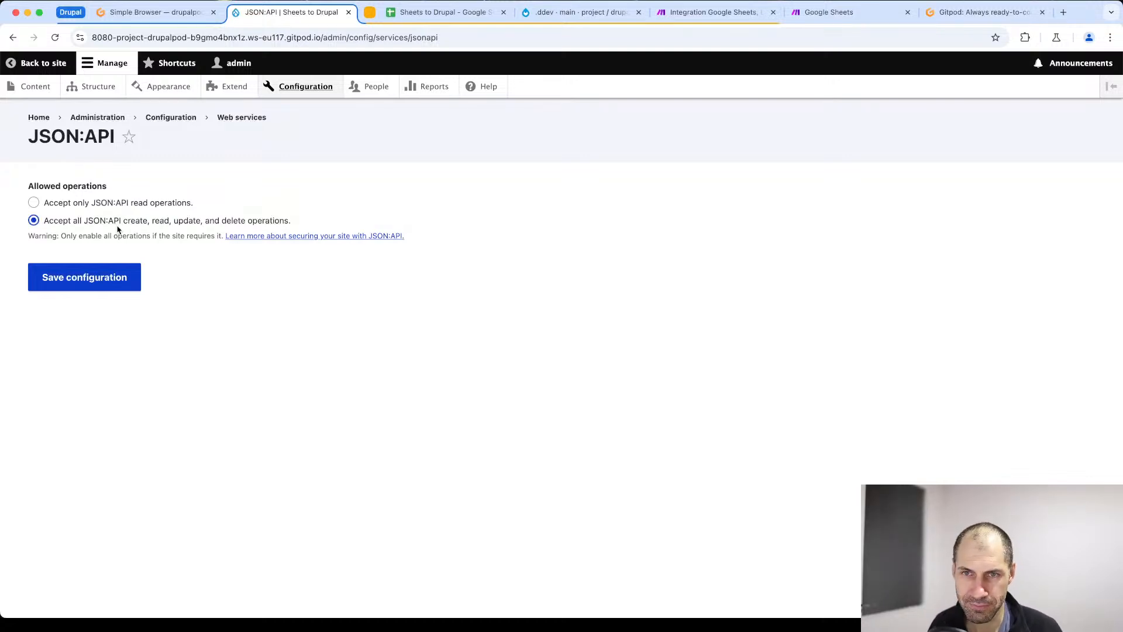
left_click(91, 291)
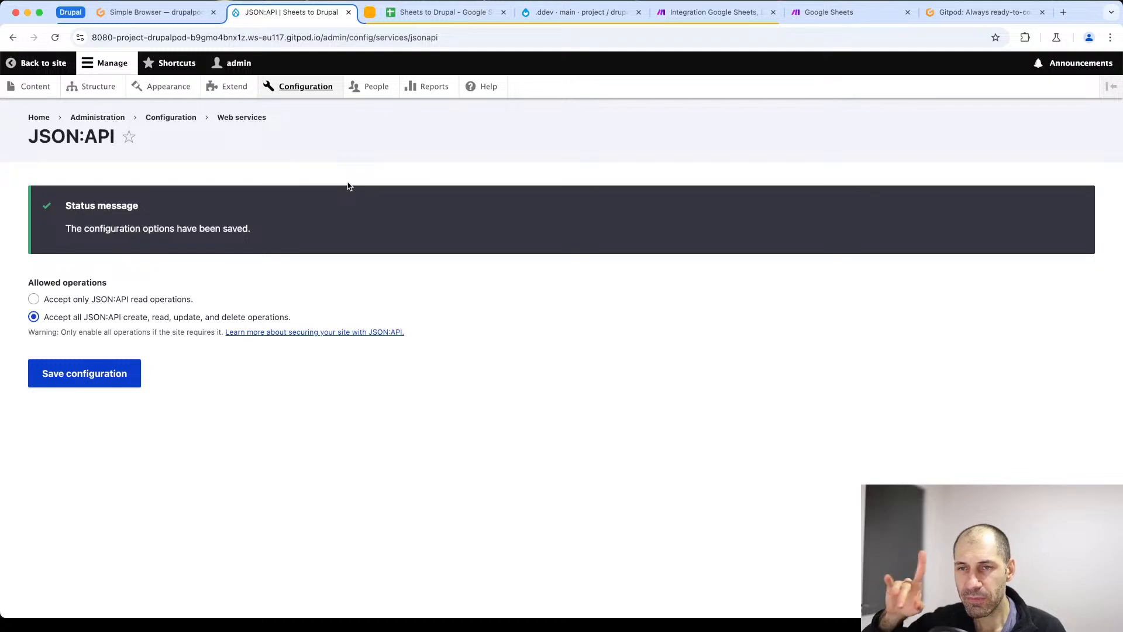
- Check the installation status of the JSON:API and HTTP Basic Authentication modules by filtering the module list by "jso" and "http"
left_click(237, 88)
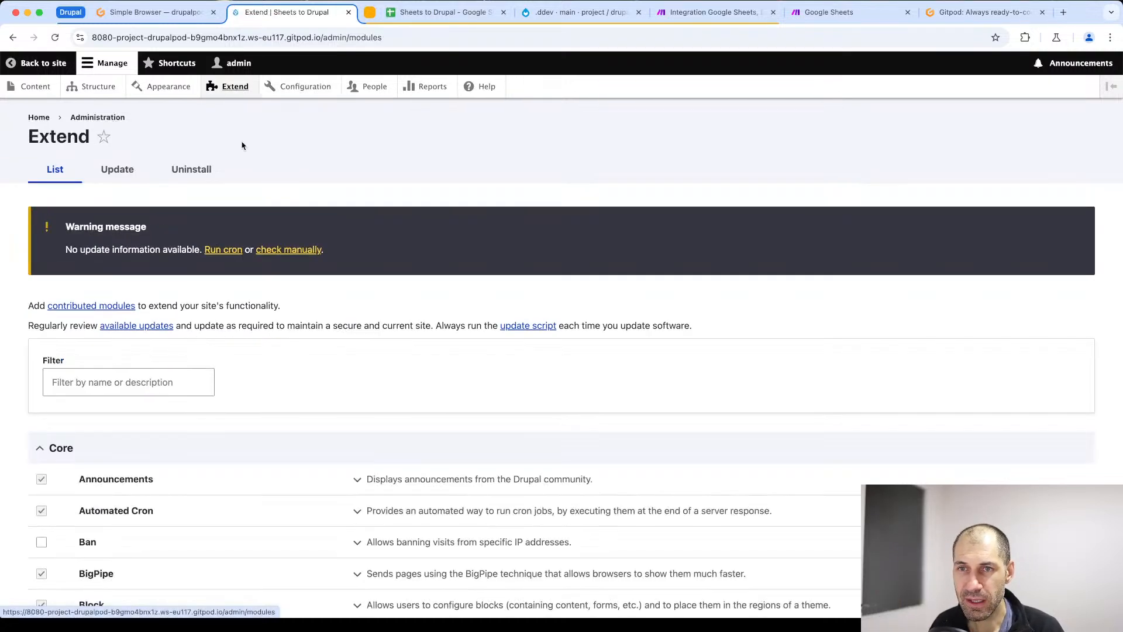
left_click(95, 378)
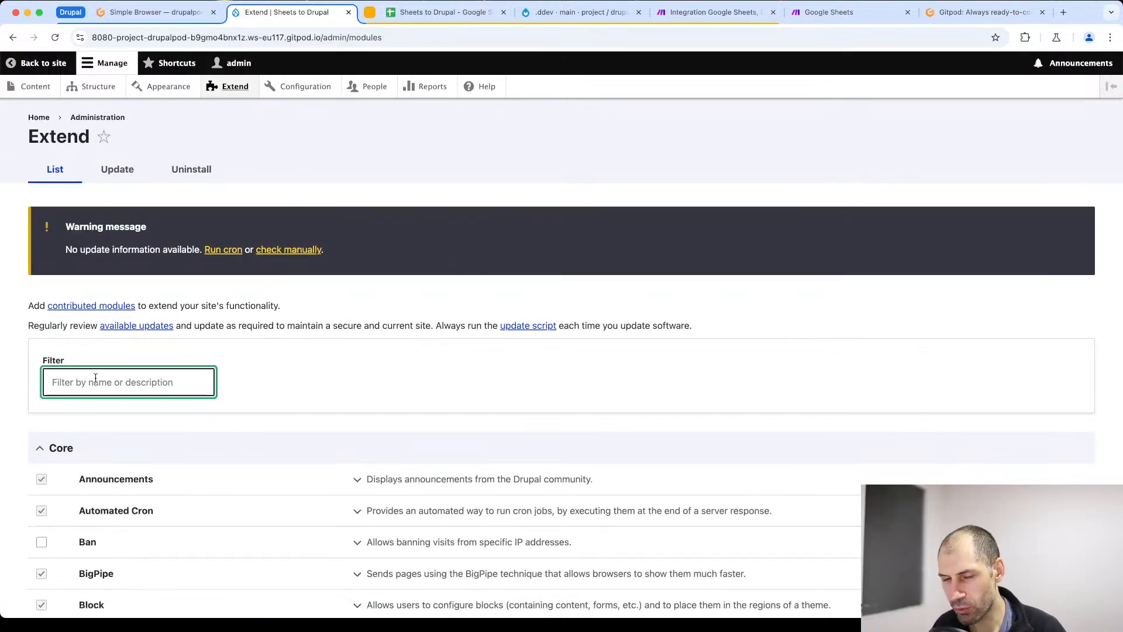
type("jso")
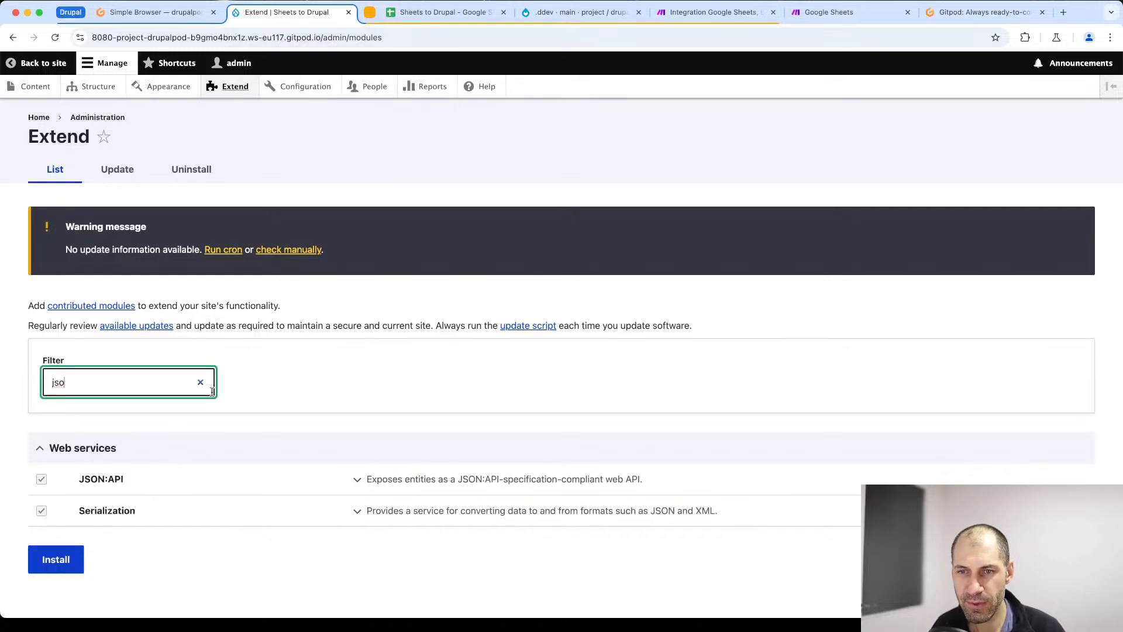
double_click(95, 382)
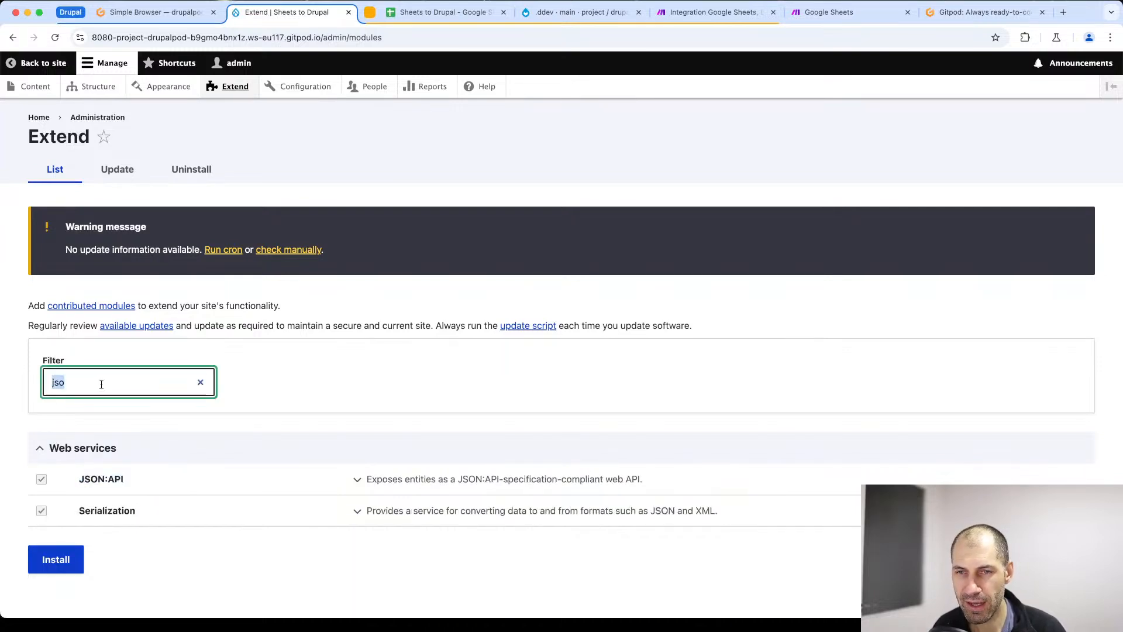
type("http")
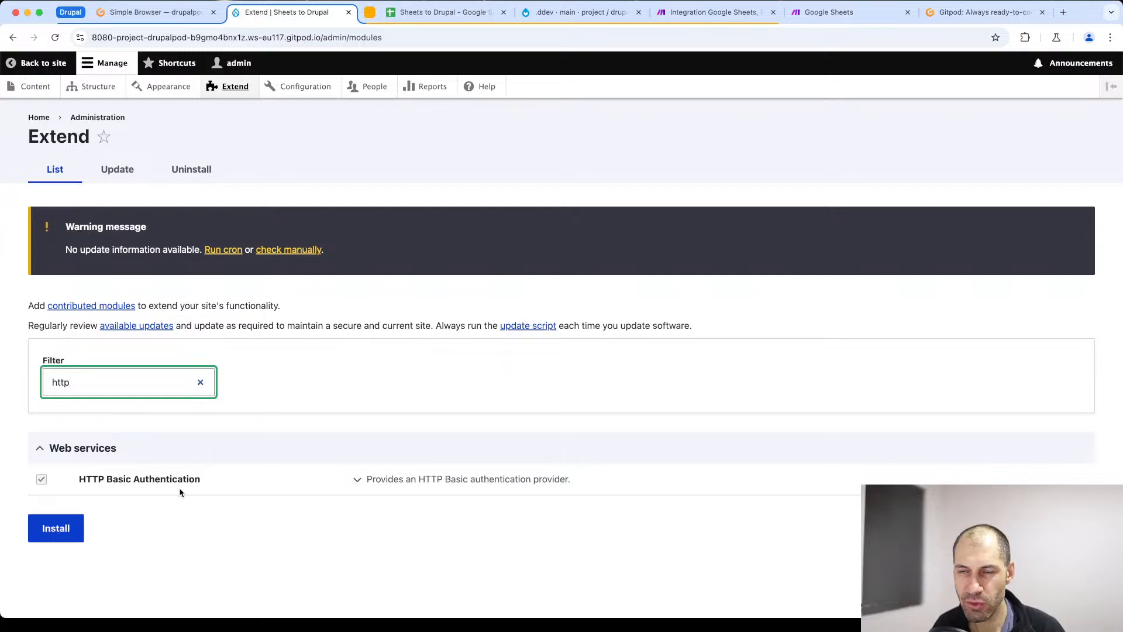
- Review the role of make_user in the user list and the allowed operations in the JSON:API configuration
left_click(371, 86)
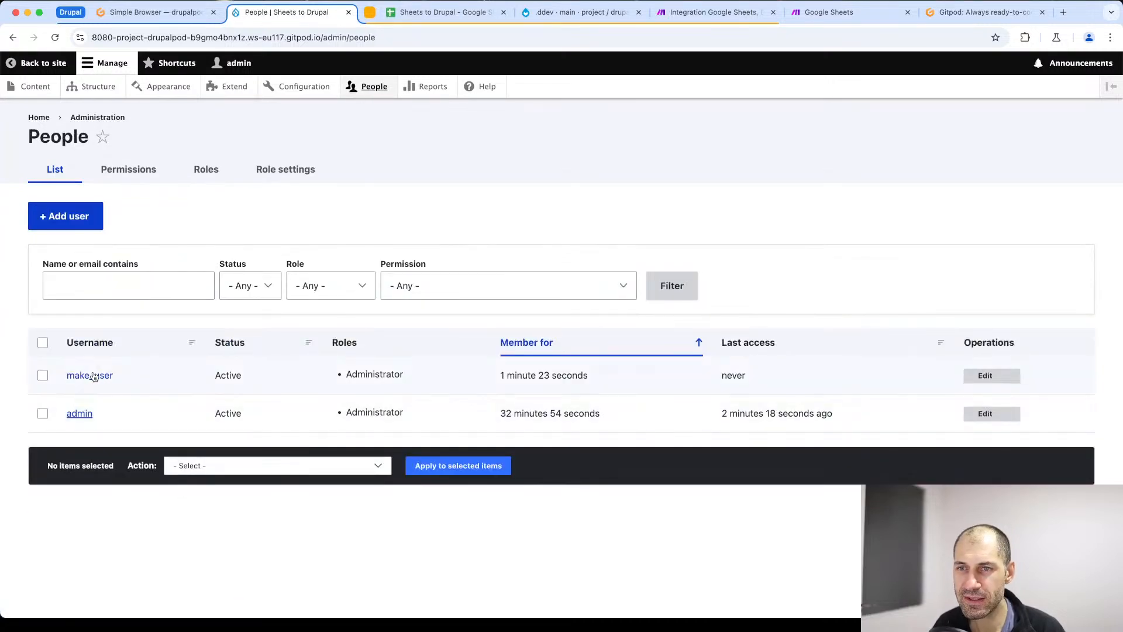
left_click_drag(403, 374, 345, 374)
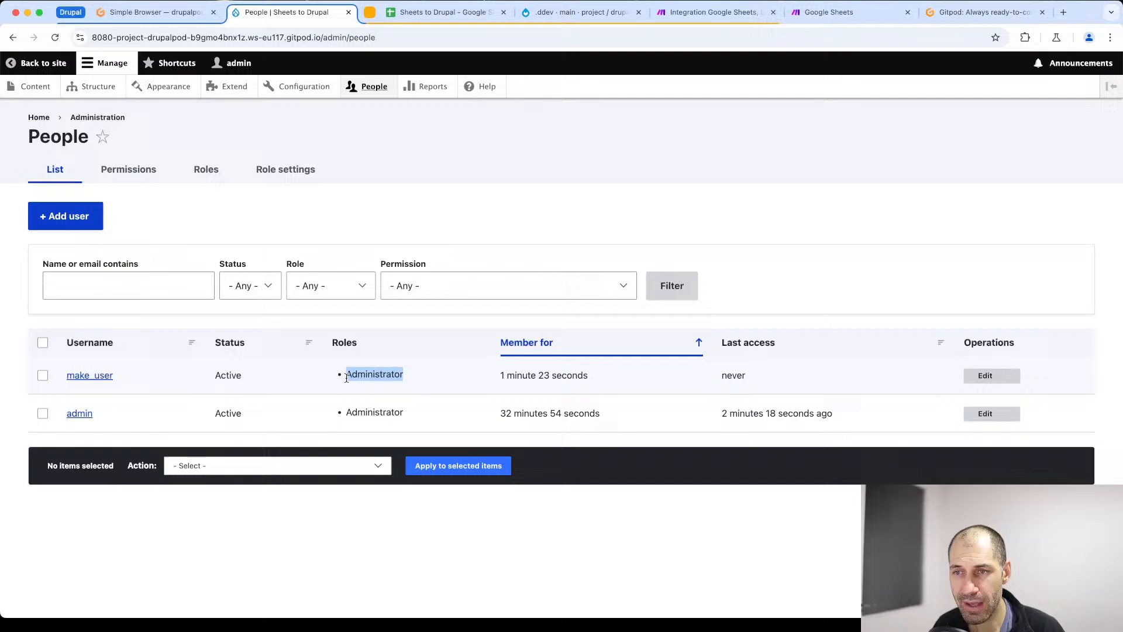
left_click(305, 86)
scroll(297, 447, "down", 2)
scroll(298, 446, "down", 5)
left_click(64, 406)
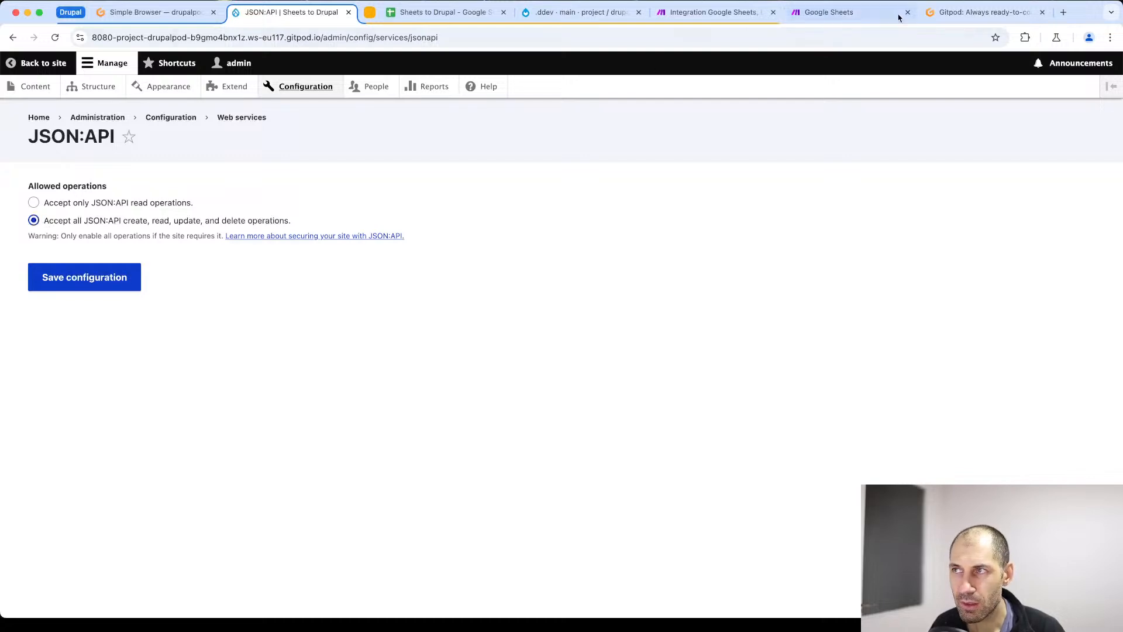
- Switch to the Make scenario and name the new Drupal connection "Live sheets to Drupal - Drupal site"
left_click(705, 18)
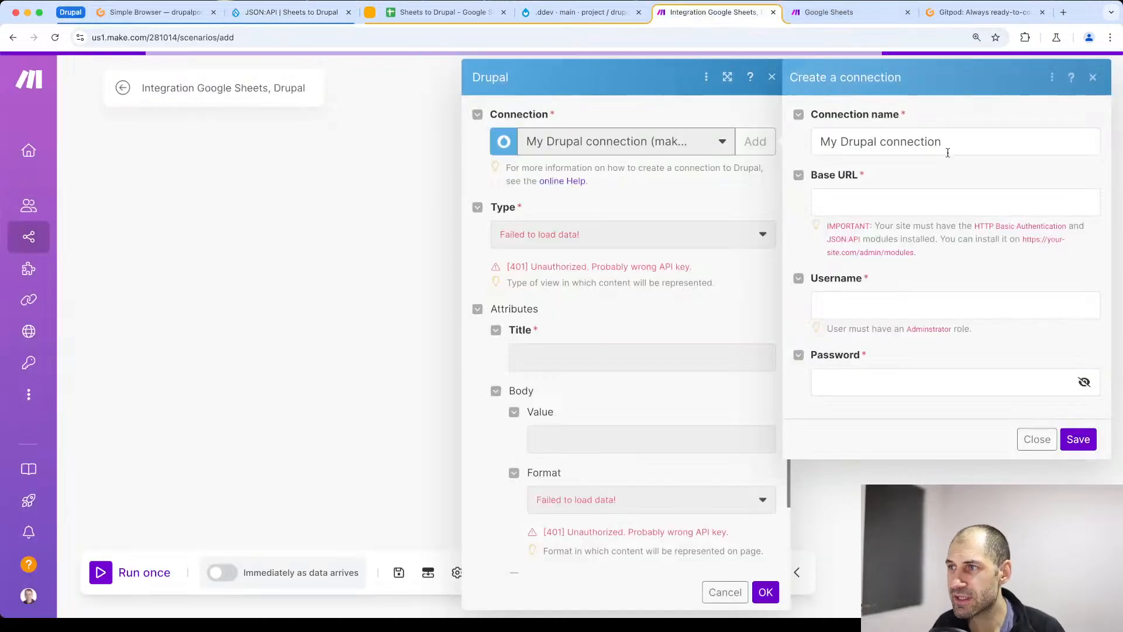
triple_click(863, 143)
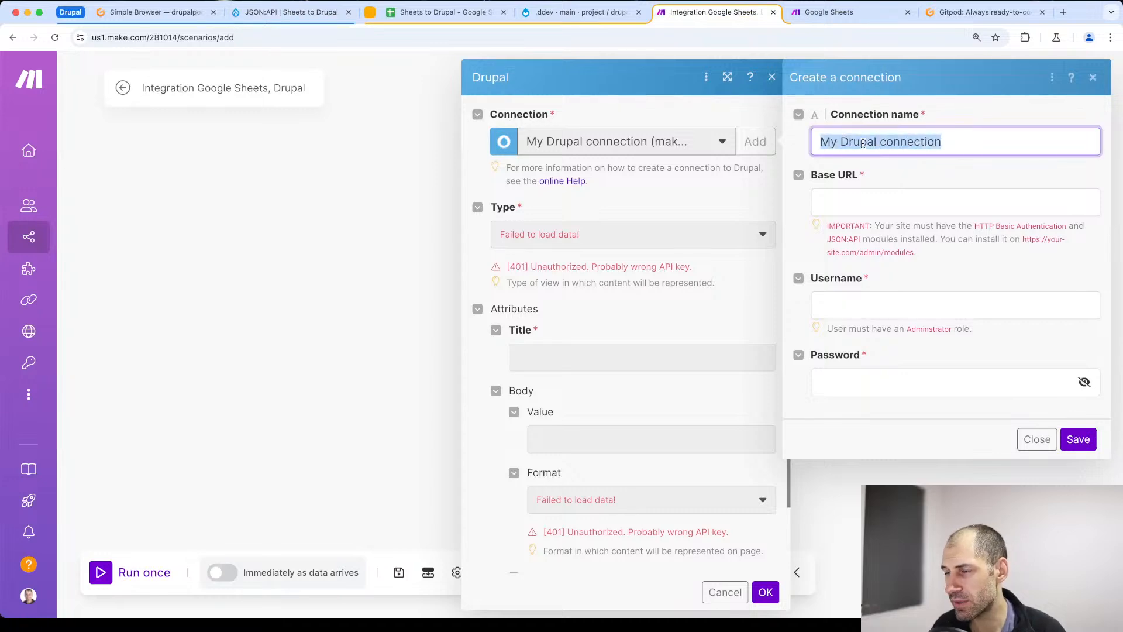
type("Live")
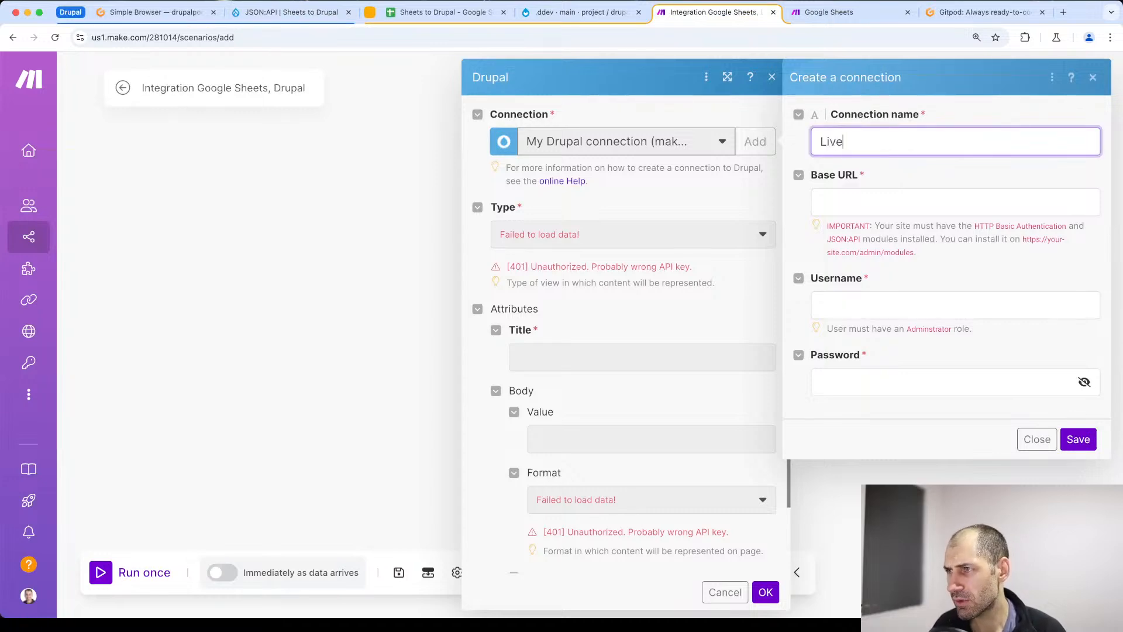
type(" sheets to Drupal ")
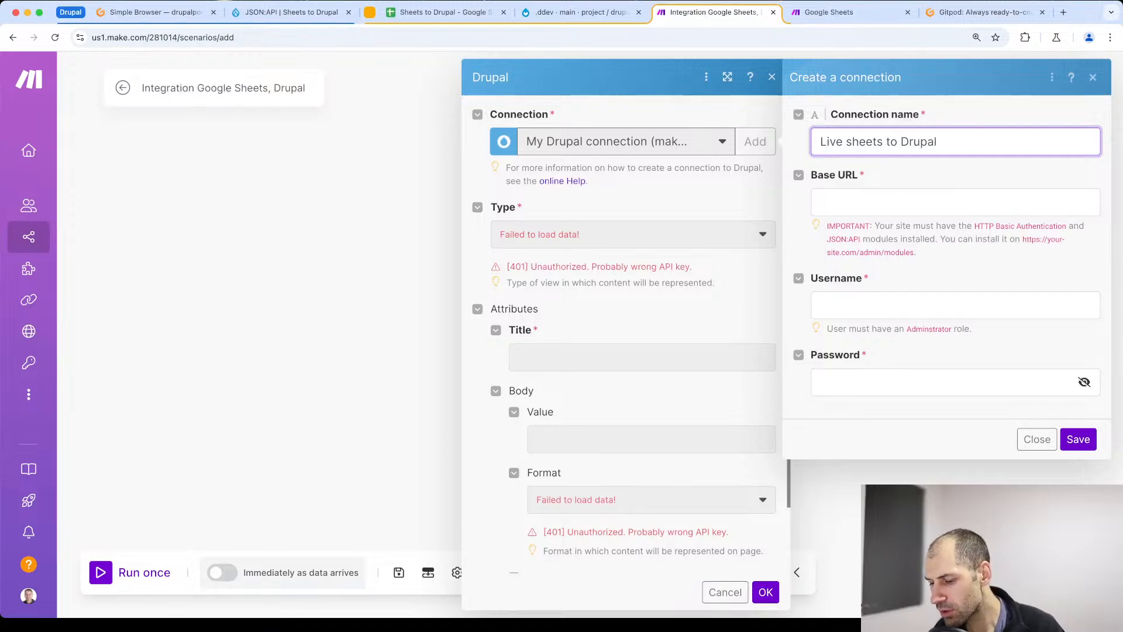
type("()")
key("BackSpace")
key("BackSpace")
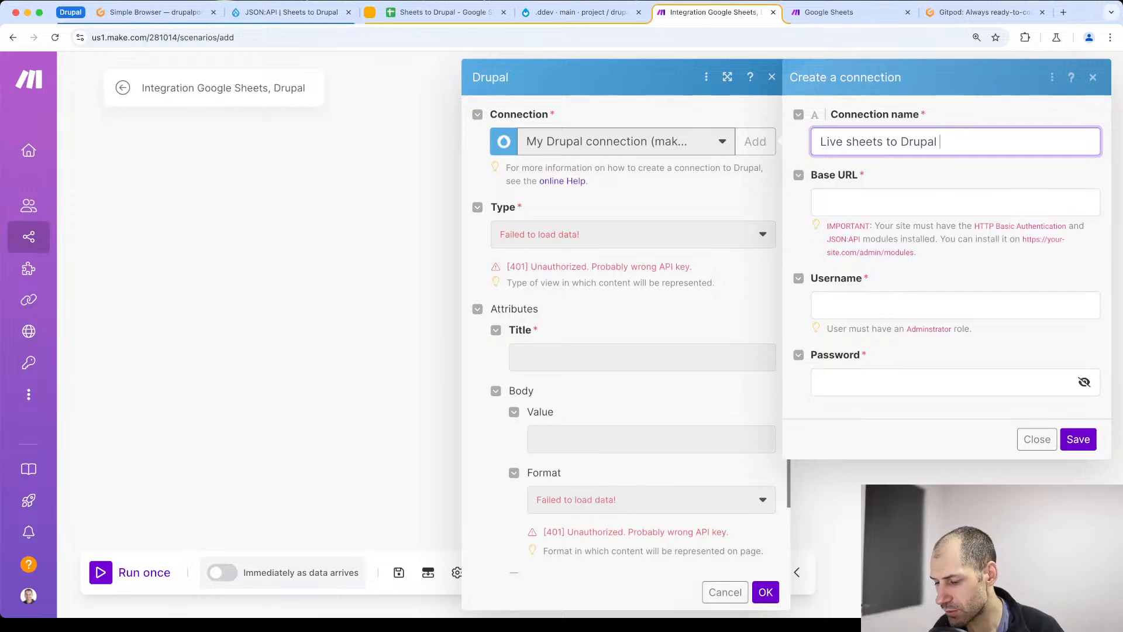
type("- Drupal site")
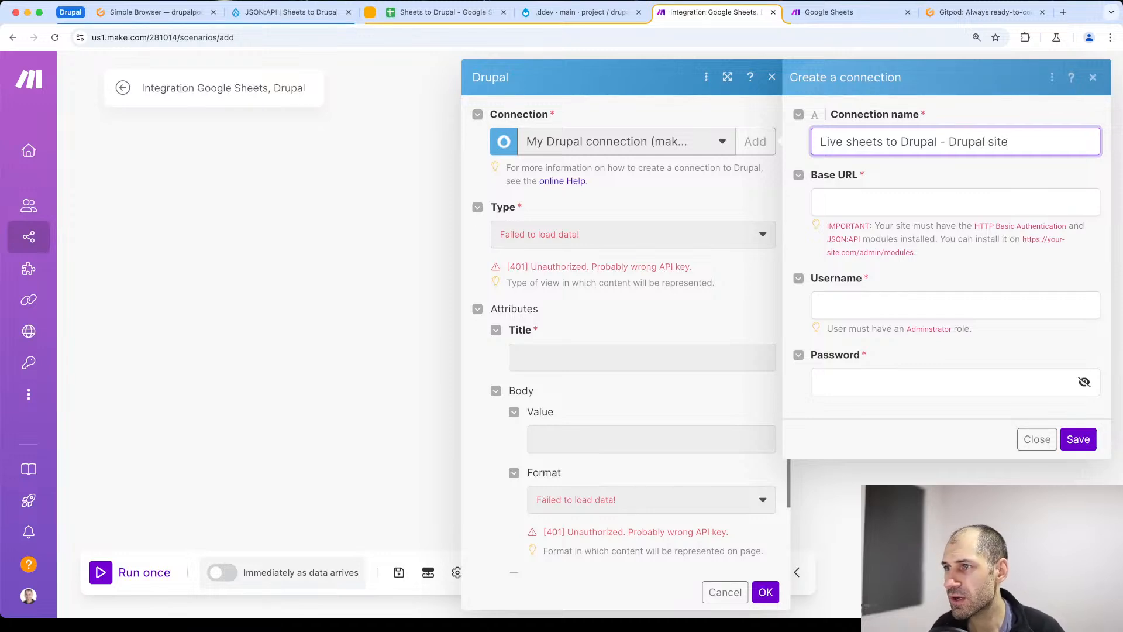
left_click(291, 15)
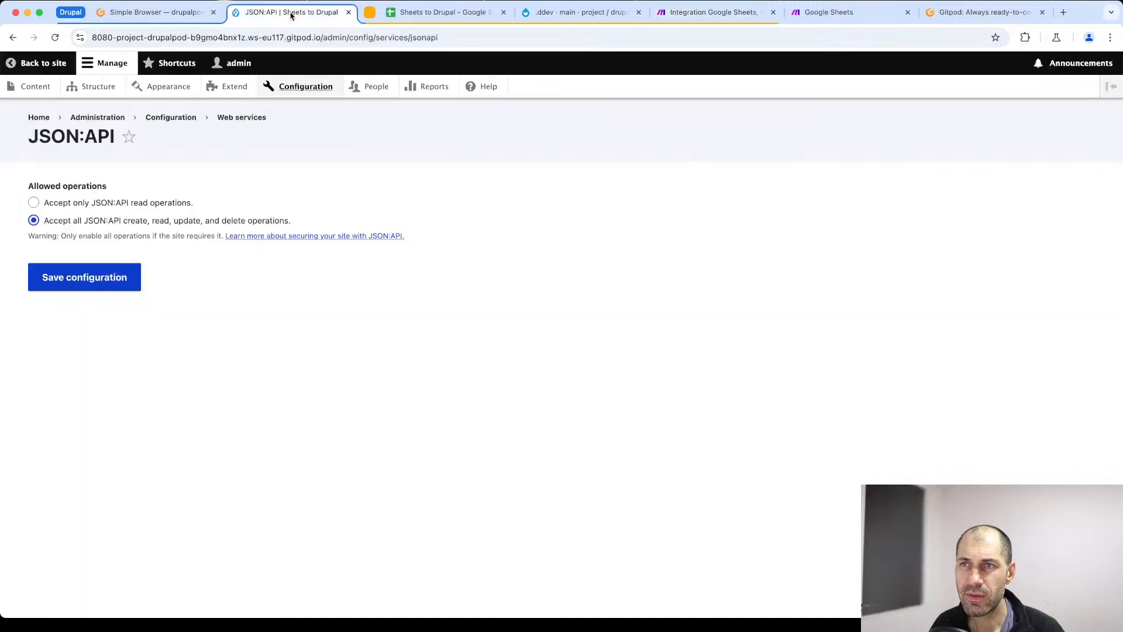
left_click(320, 37)
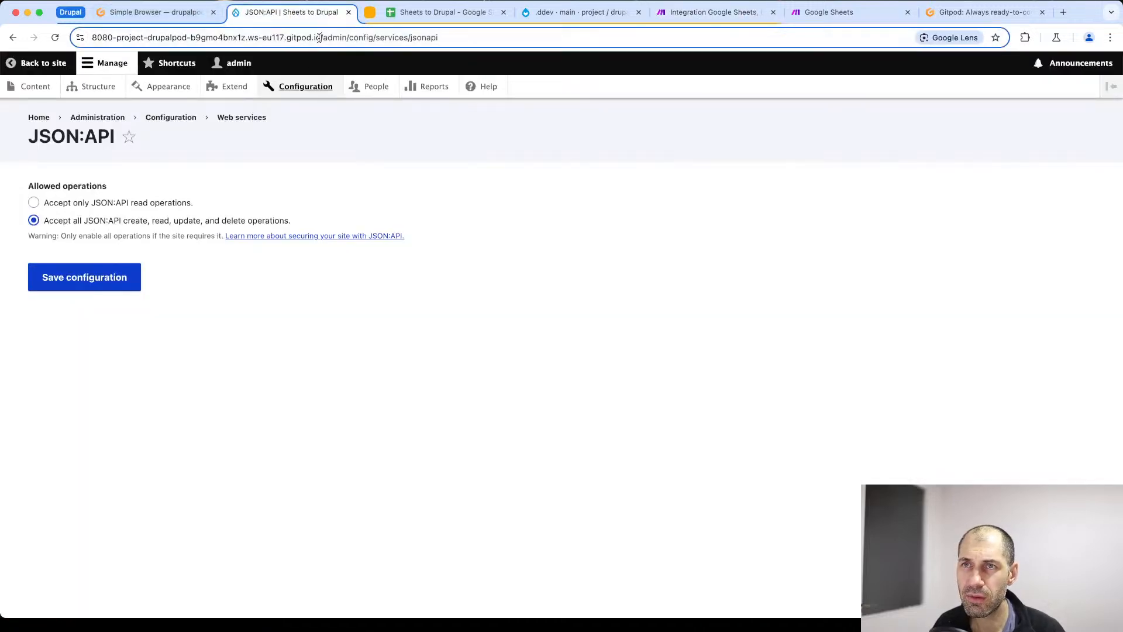
left_click_drag(319, 38, 93, 37)
right_click(125, 37)
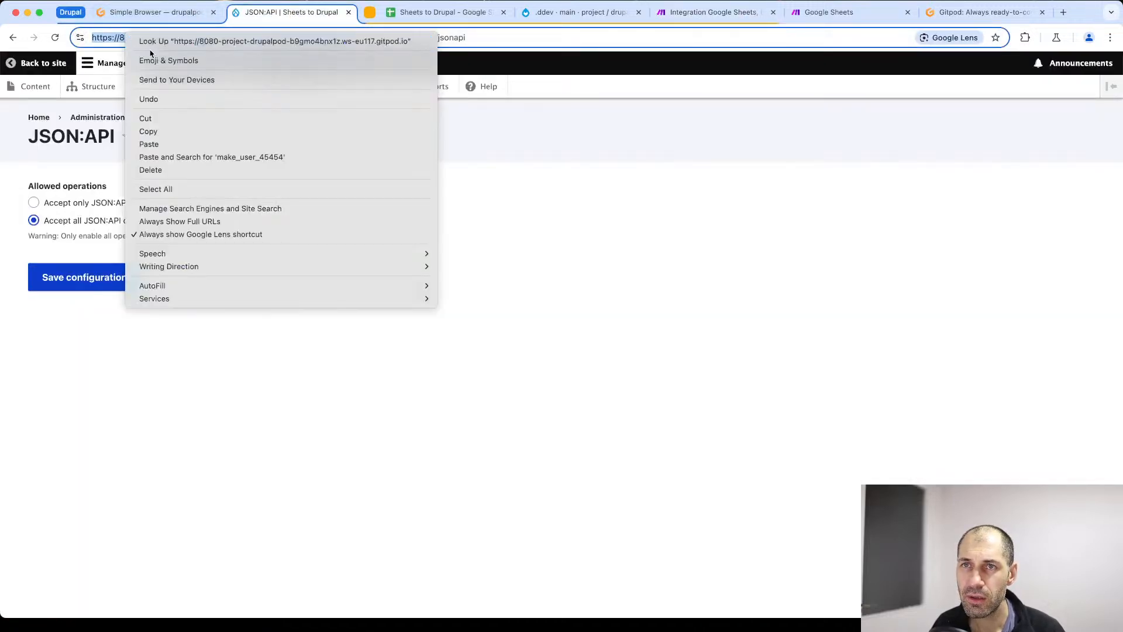
left_click(158, 130)
left_click(825, 12)
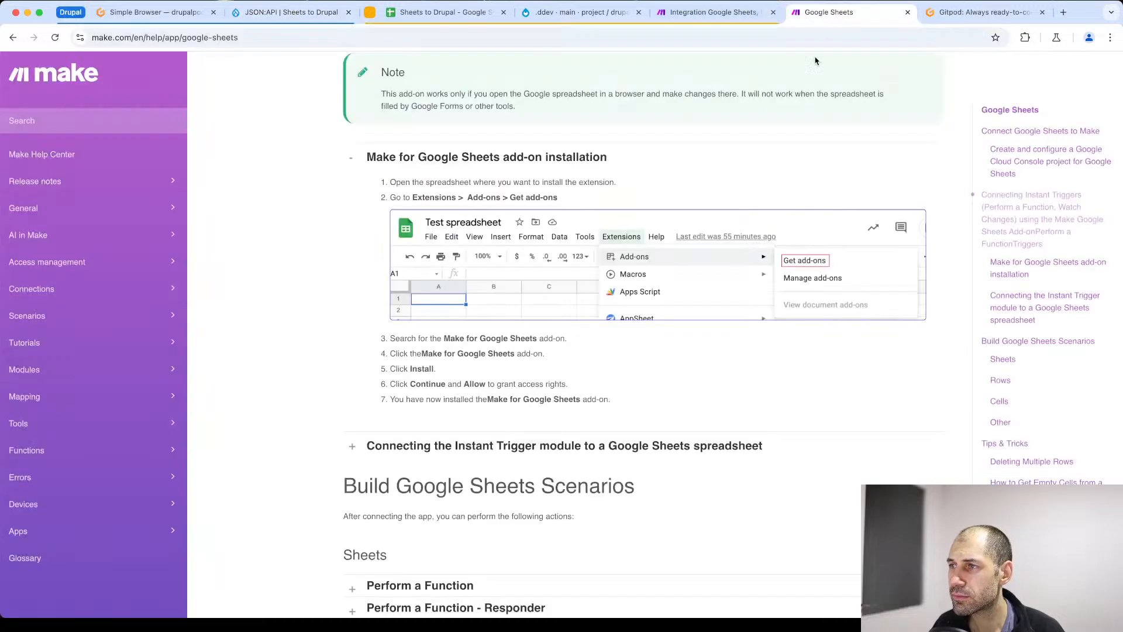
left_click(708, 16)
left_click(881, 204)
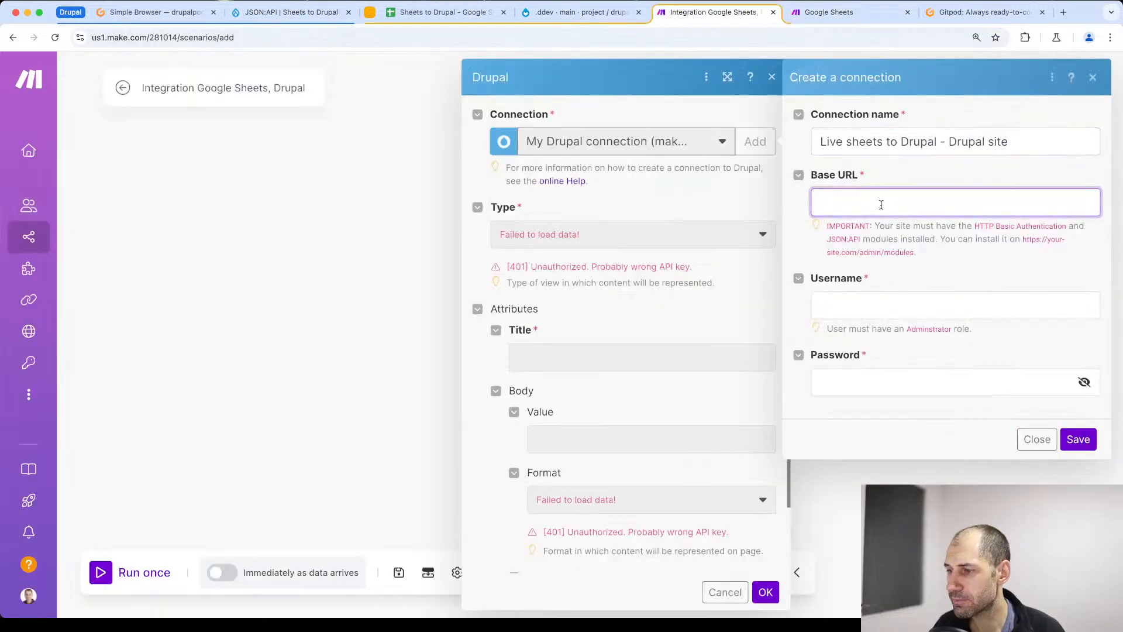
key("super+v")
key("BackSpace")
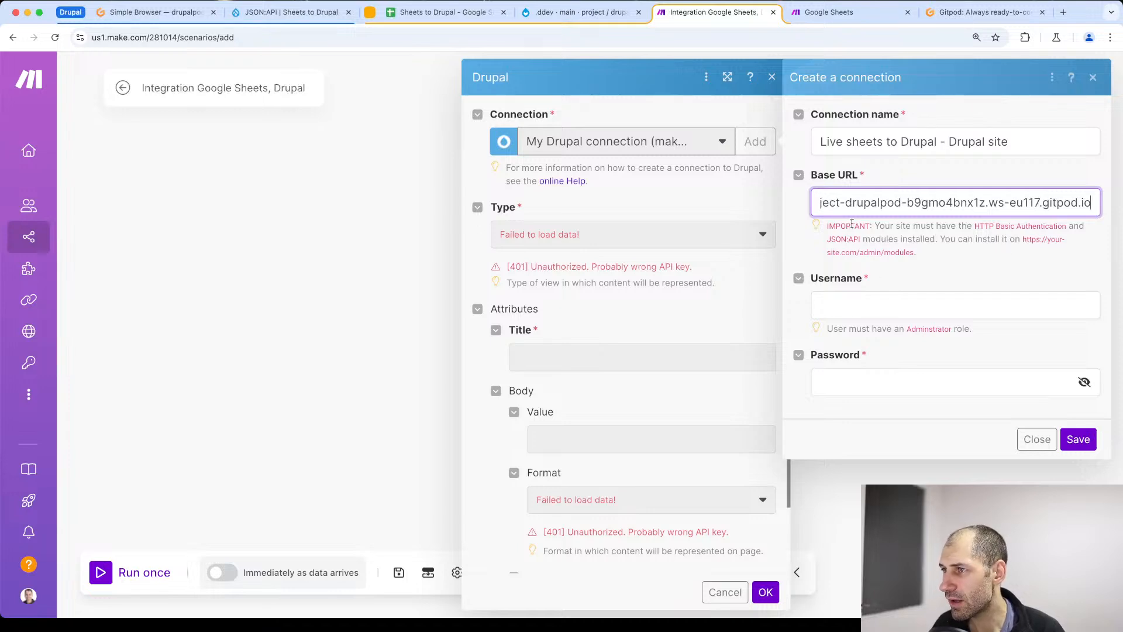
left_click_drag(860, 239, 844, 220)
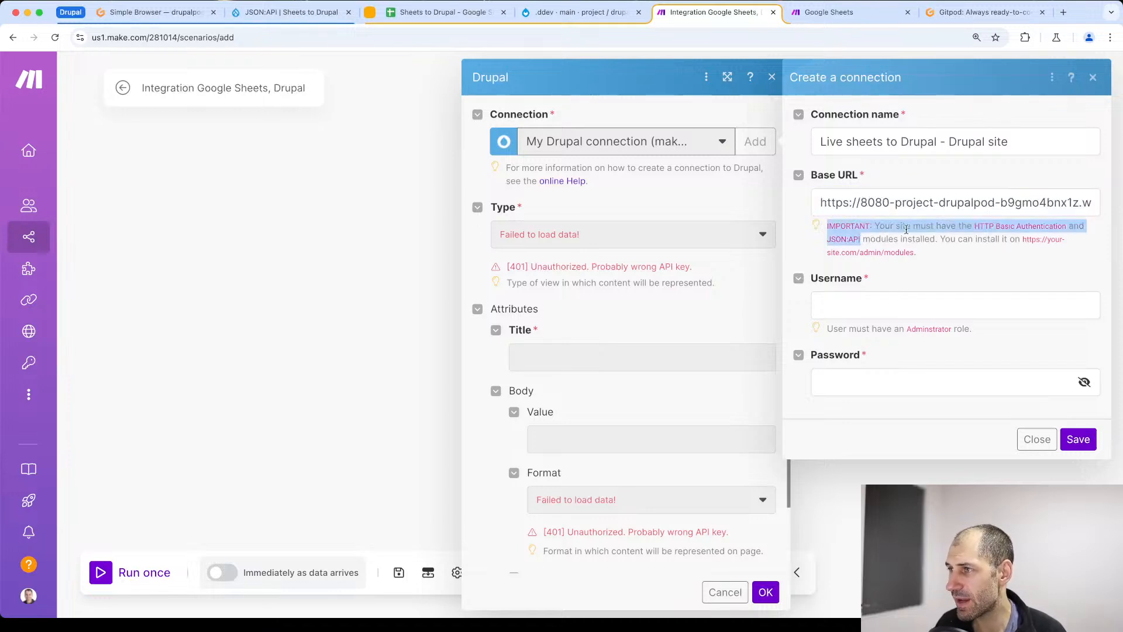
- Enter make_user as the username of the new Drupal connection
left_click(961, 238)
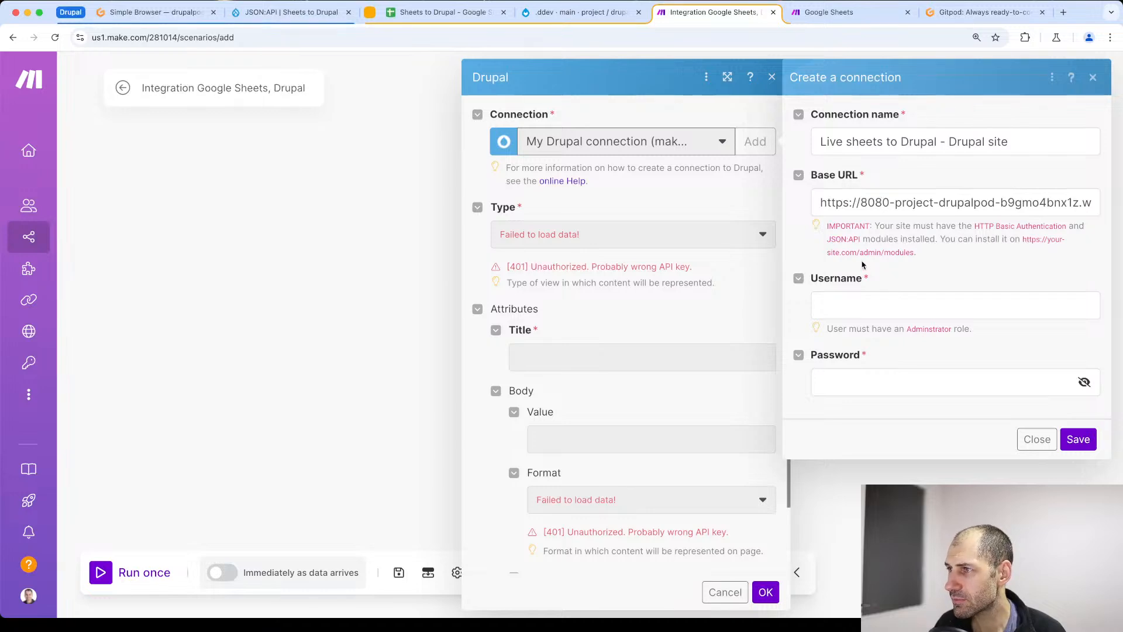
left_click(856, 197)
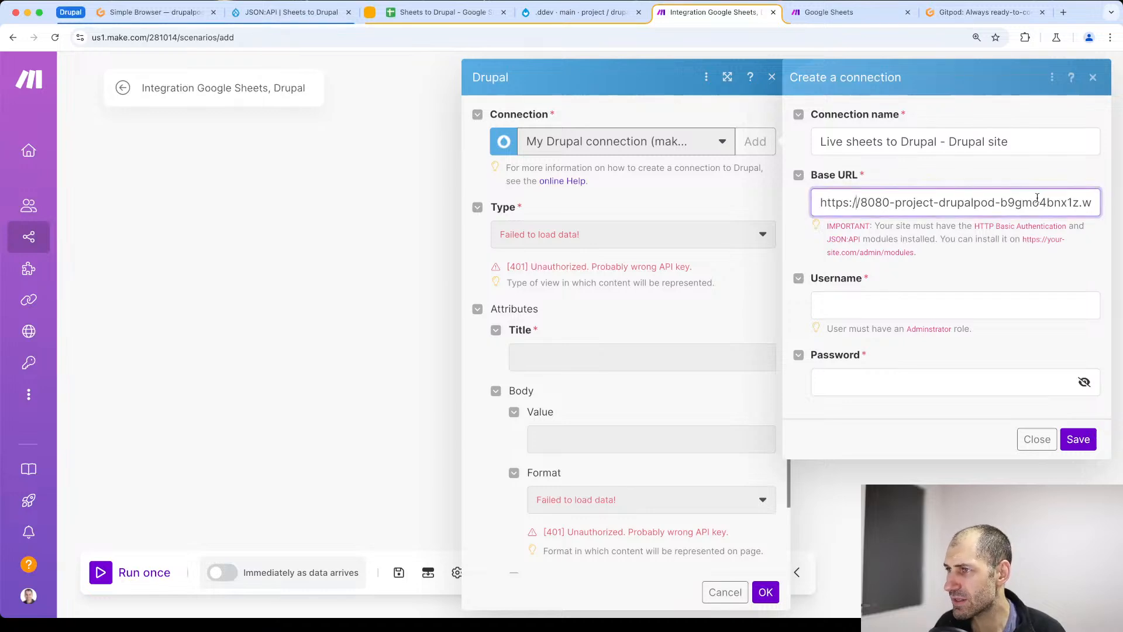
left_click(852, 299)
key("super+Tab")
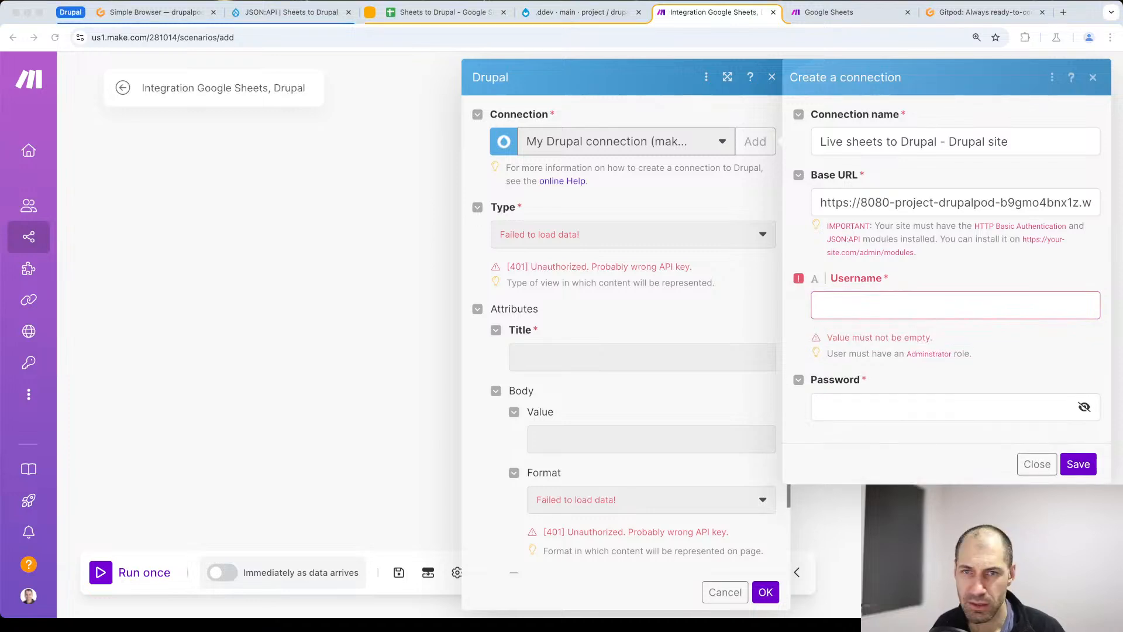
left_click(877, 302)
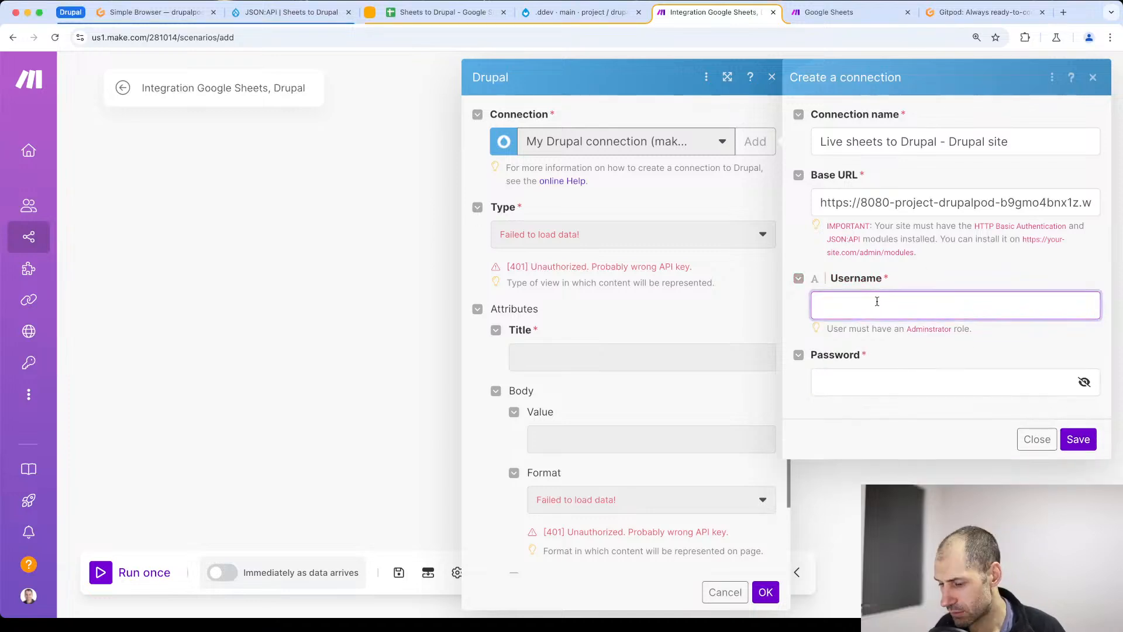
key("super+v")
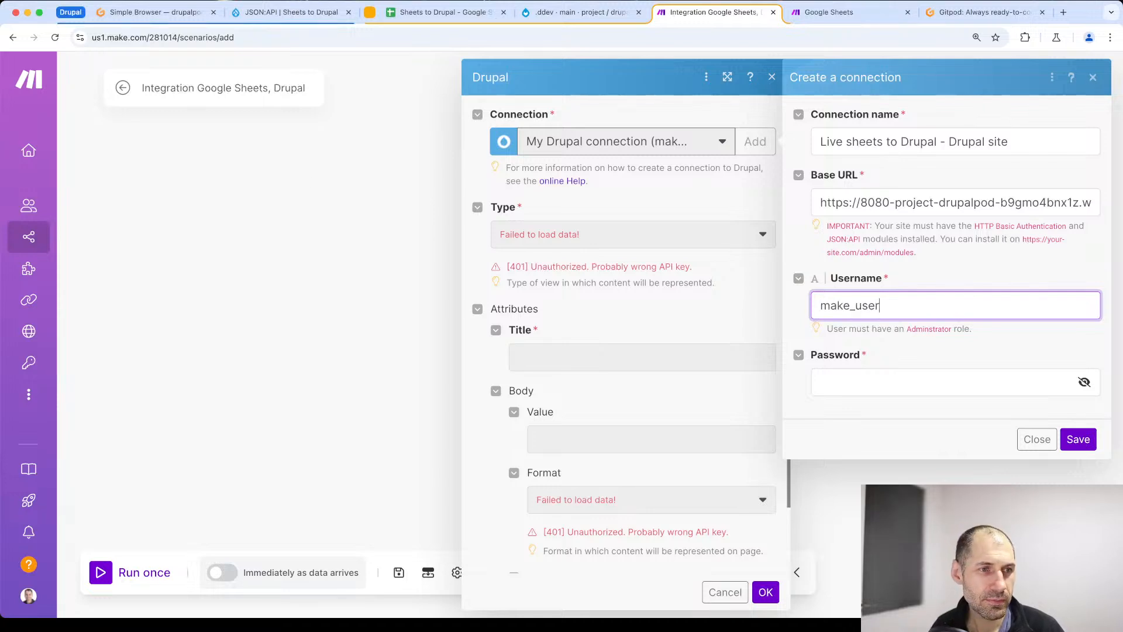
- Fill in the API user's account password and try to save the Drupal connection
key("super+Tab")
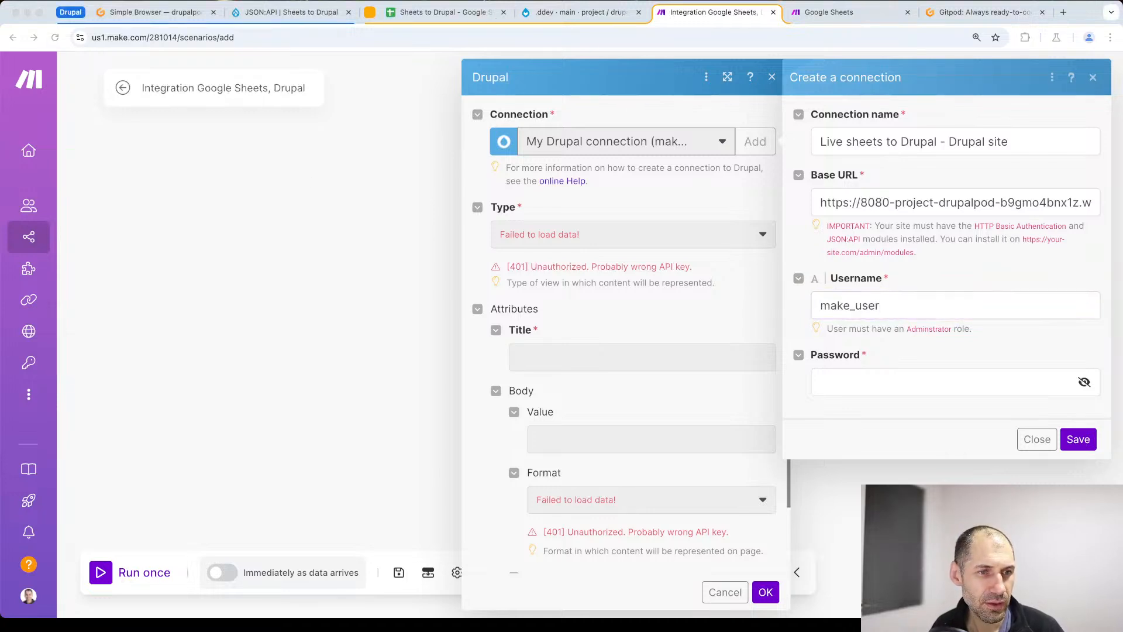
left_click(867, 380)
key("super+v")
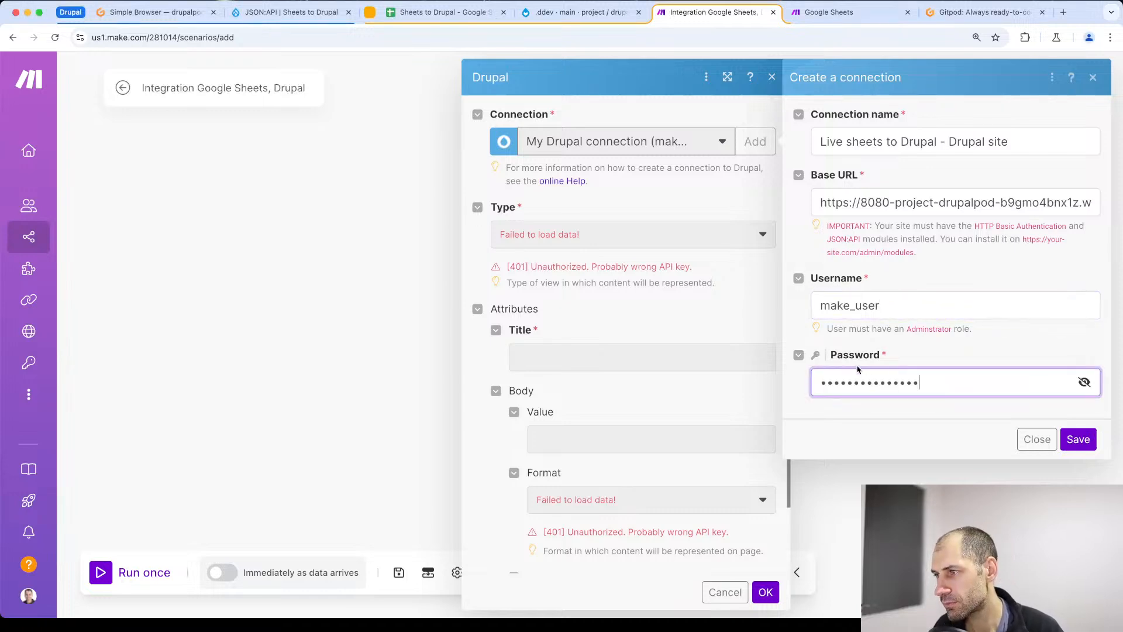
left_click(1042, 410)
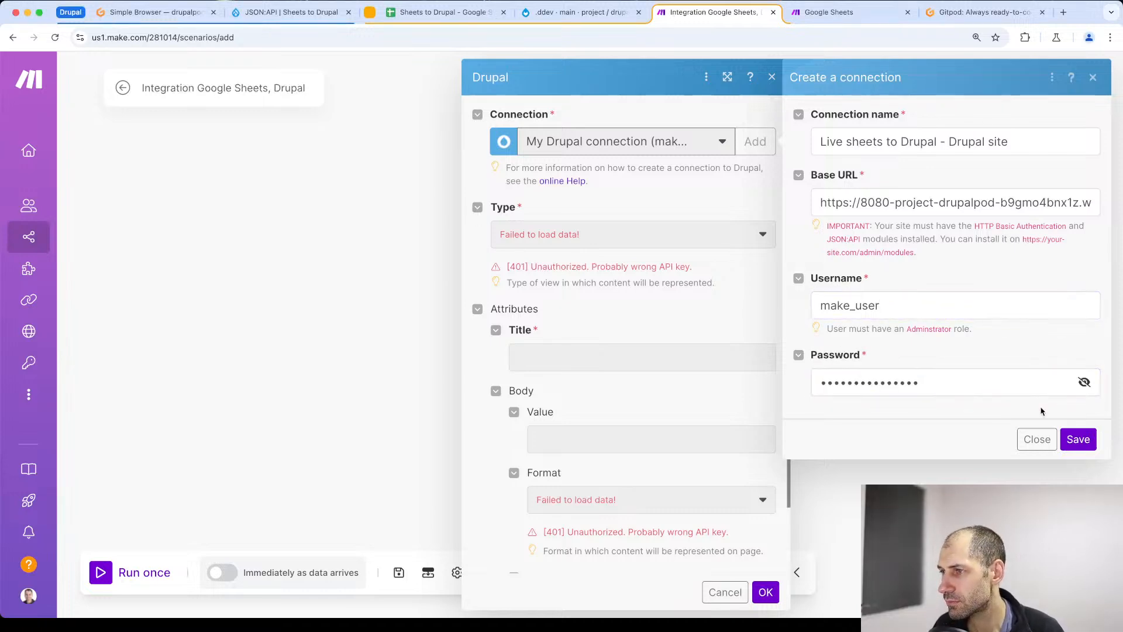
left_click(1078, 440)
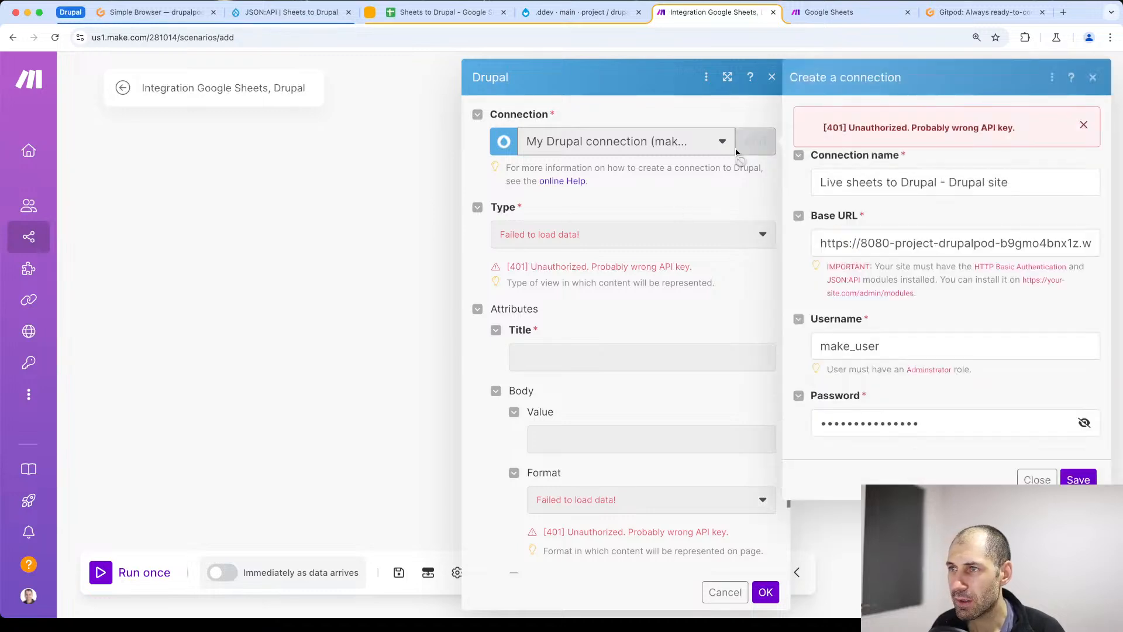
left_click_drag(1046, 128, 838, 126)
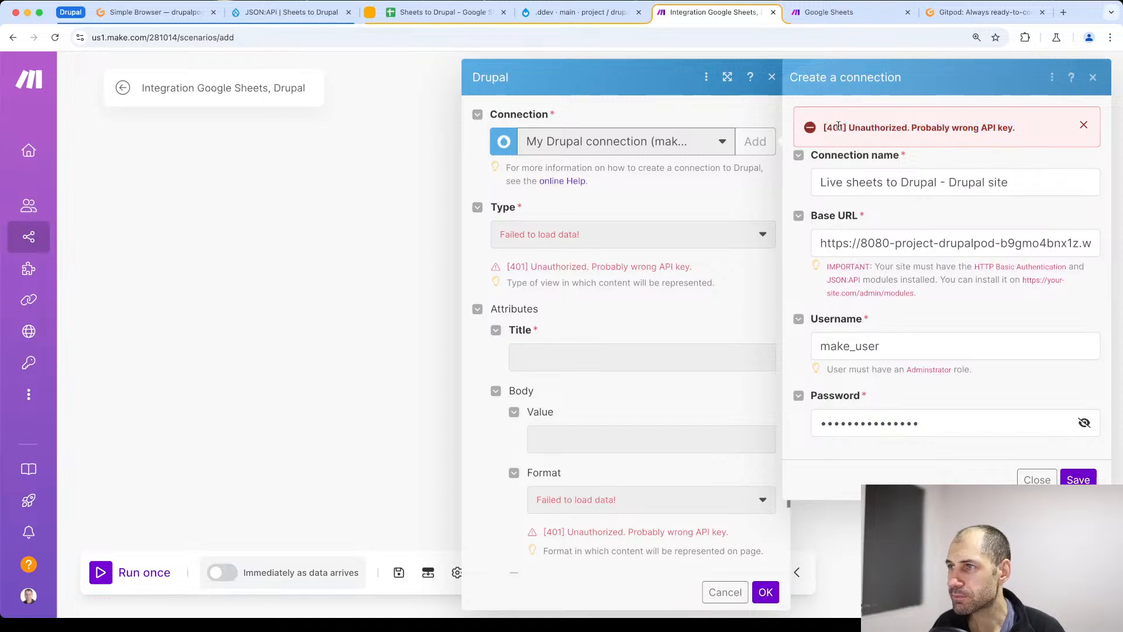
triple_click(838, 125)
left_click(849, 130)
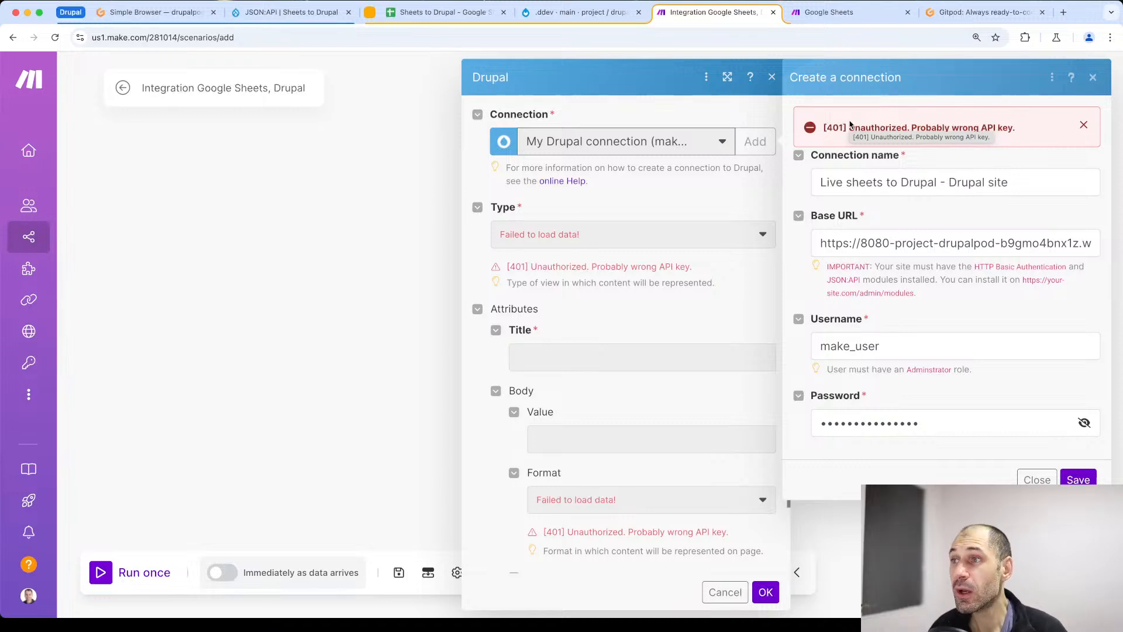
- Copy the Drupal site's root address and test whether it opens for anonymous visitors in an incognito window
left_click(170, 13)
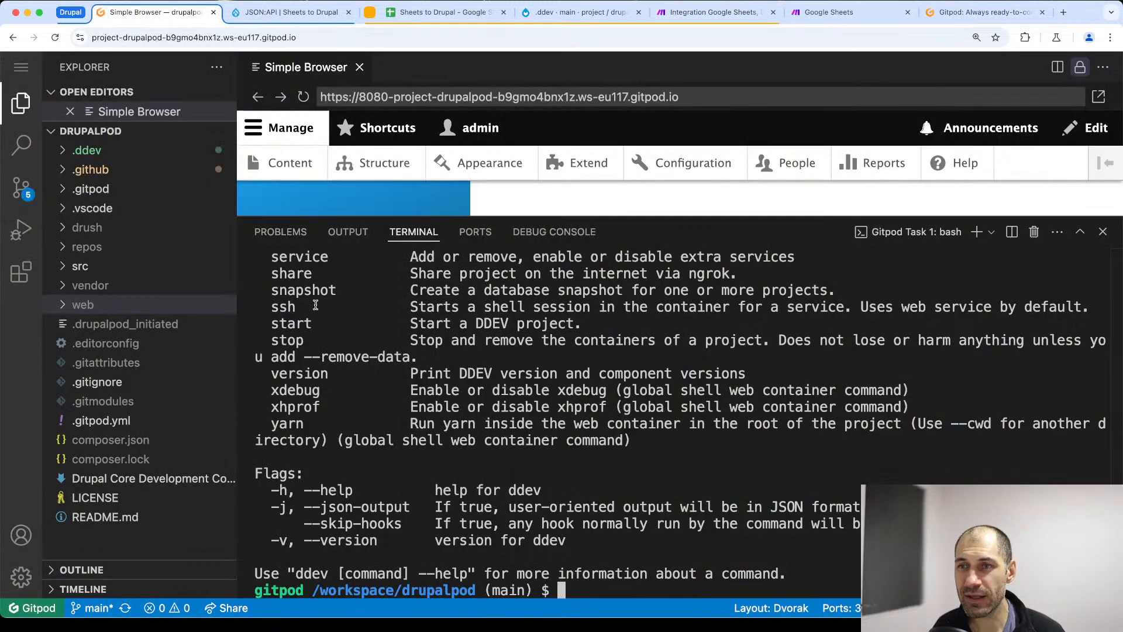
left_click(301, 13)
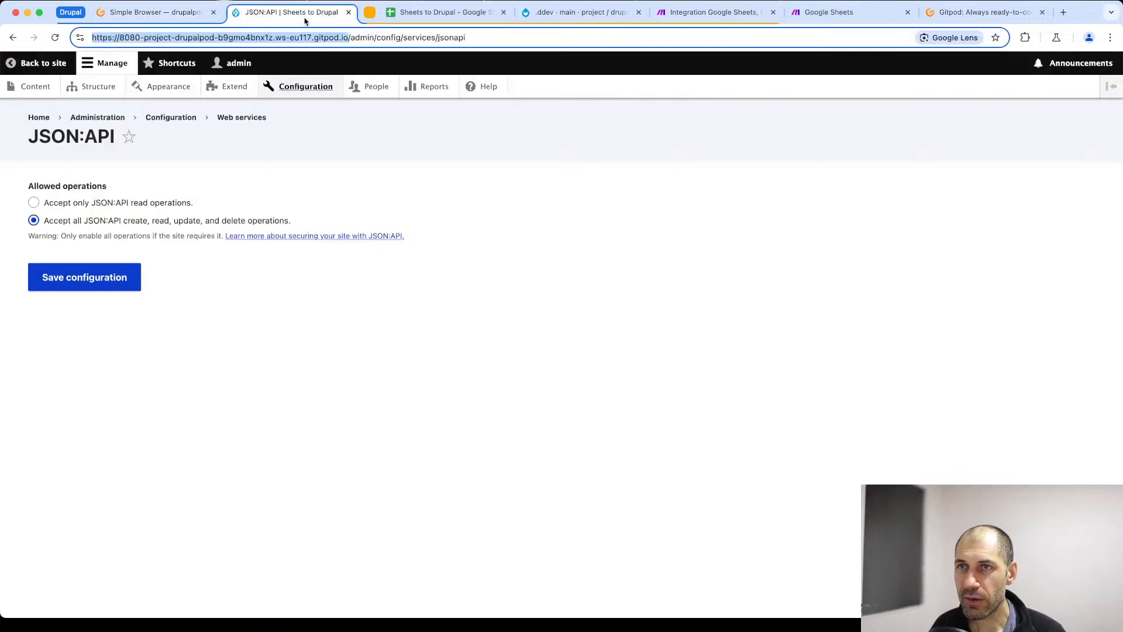
left_click(439, 37)
left_click_drag(349, 37, 74, 36)
key("super+c")
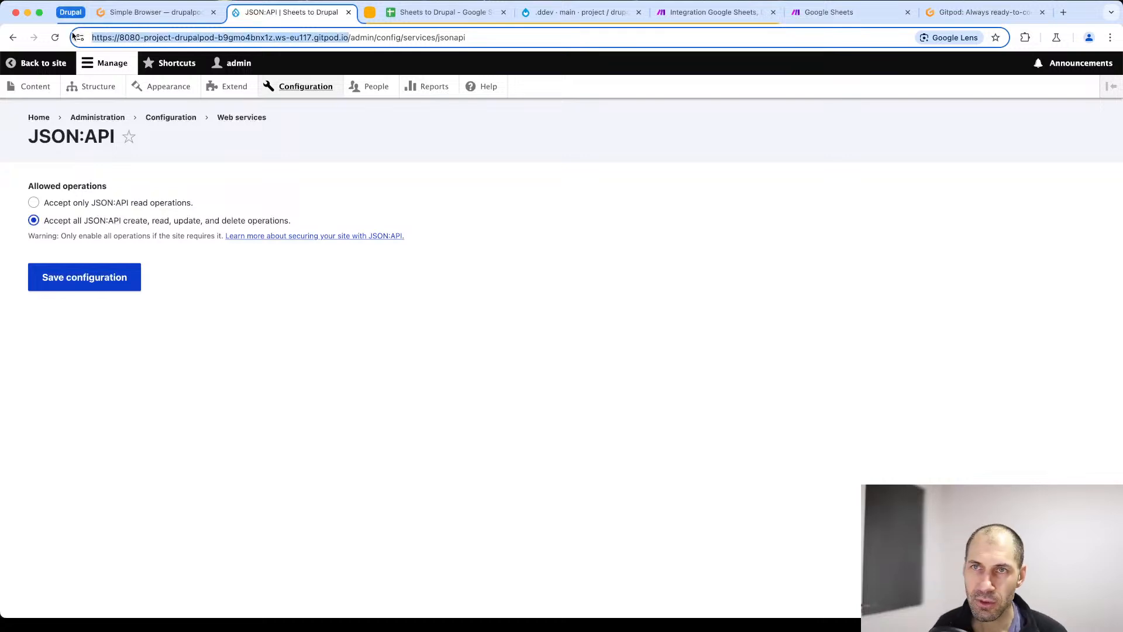
left_click(114, 22)
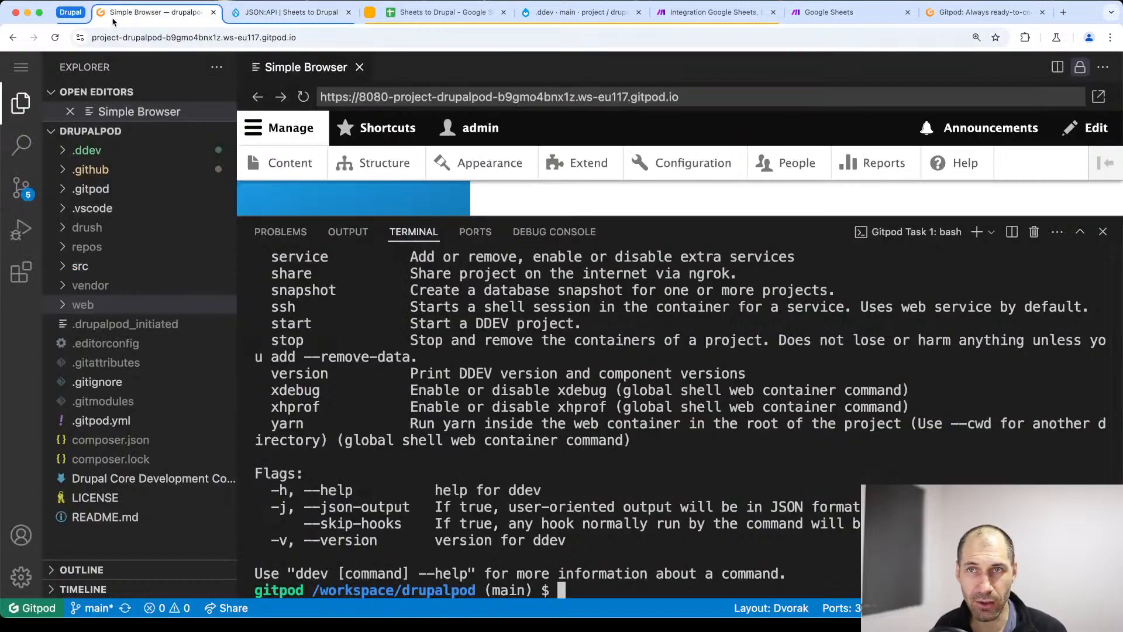
left_click(300, 16)
left_click(97, 0)
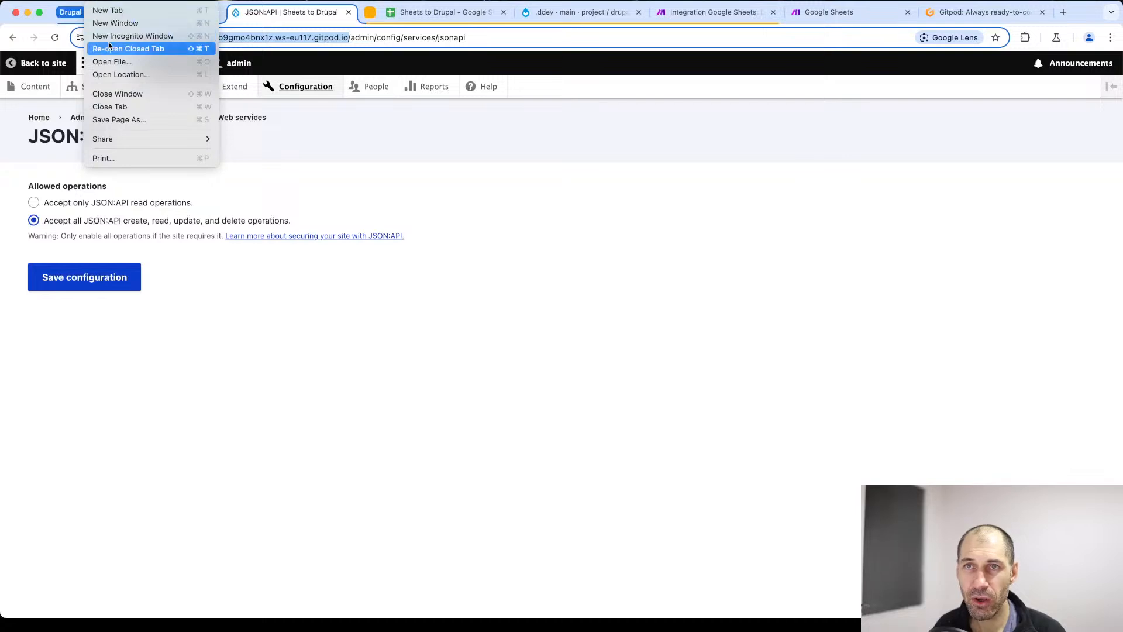
left_click(109, 36)
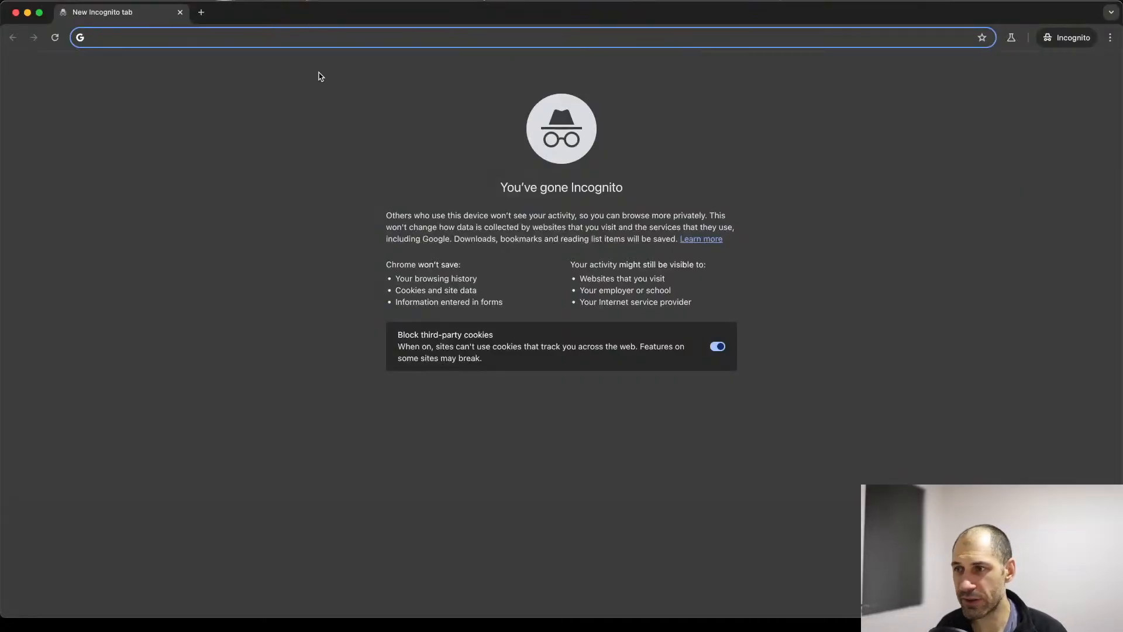
key("super+v")
key("Return")
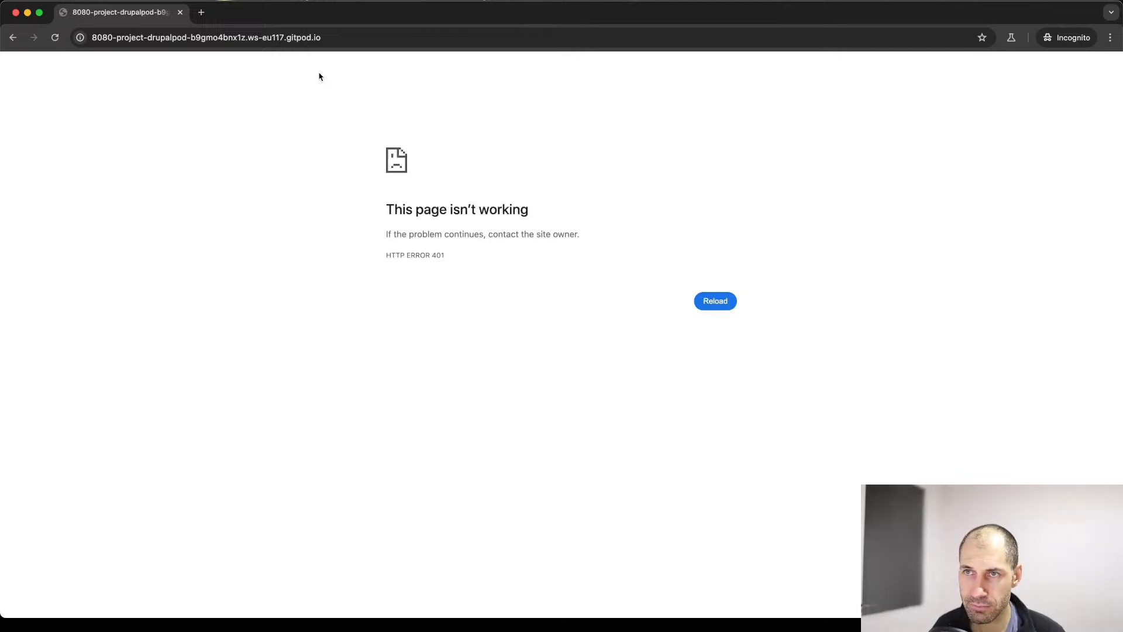
left_click(180, 13)
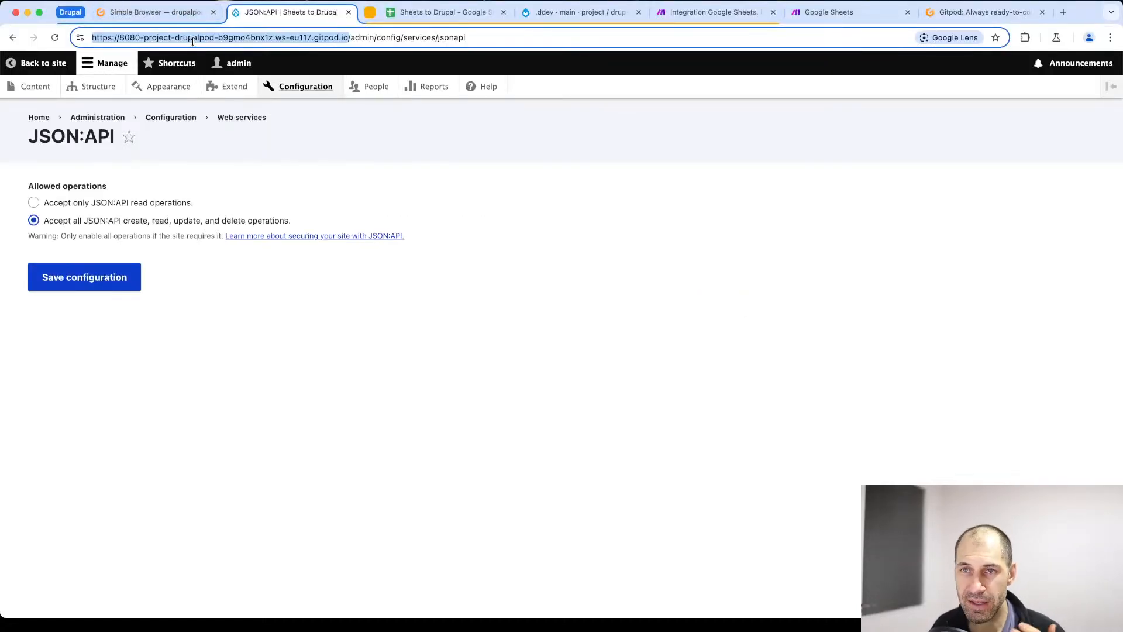
- In the Gitpod workspace, make the website port 8080 public
left_click(193, 13)
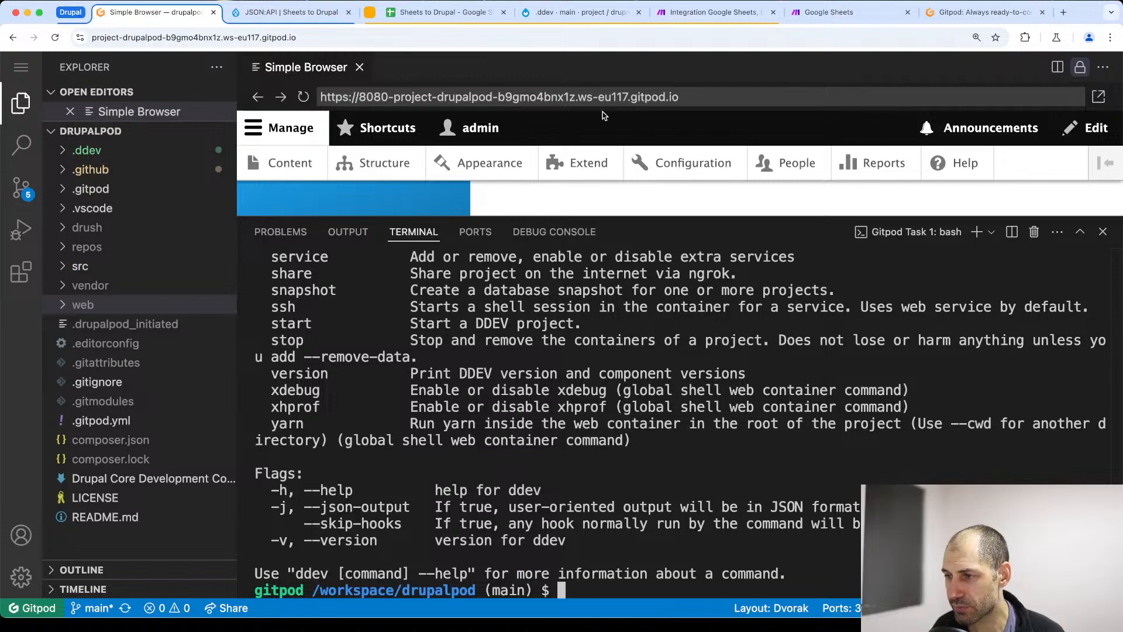
key("super+Tab")
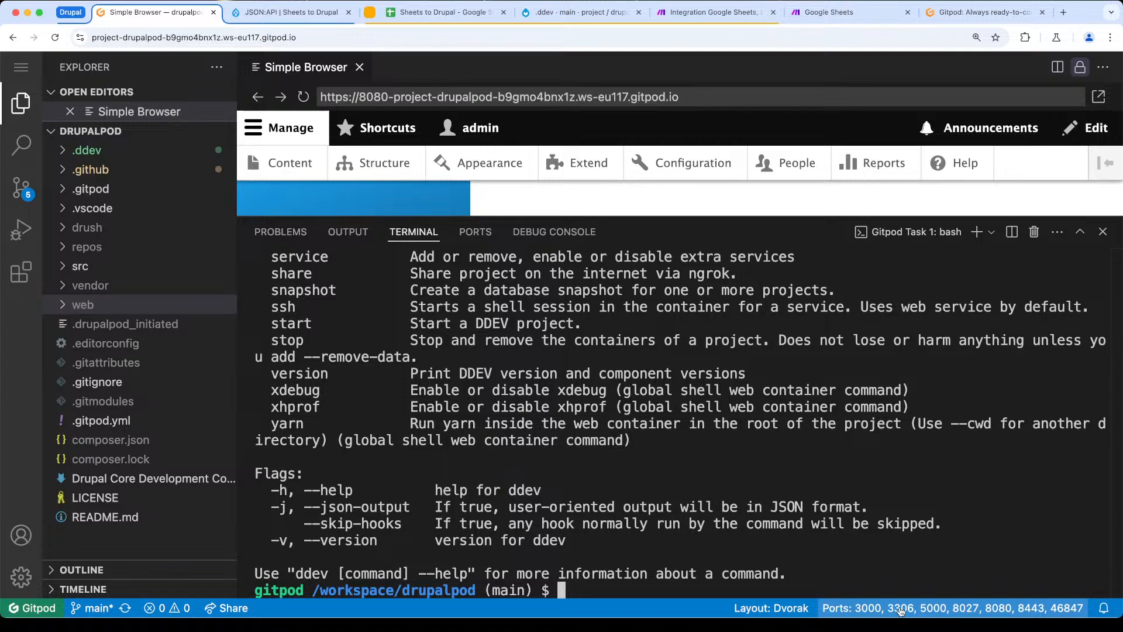
left_click(961, 614)
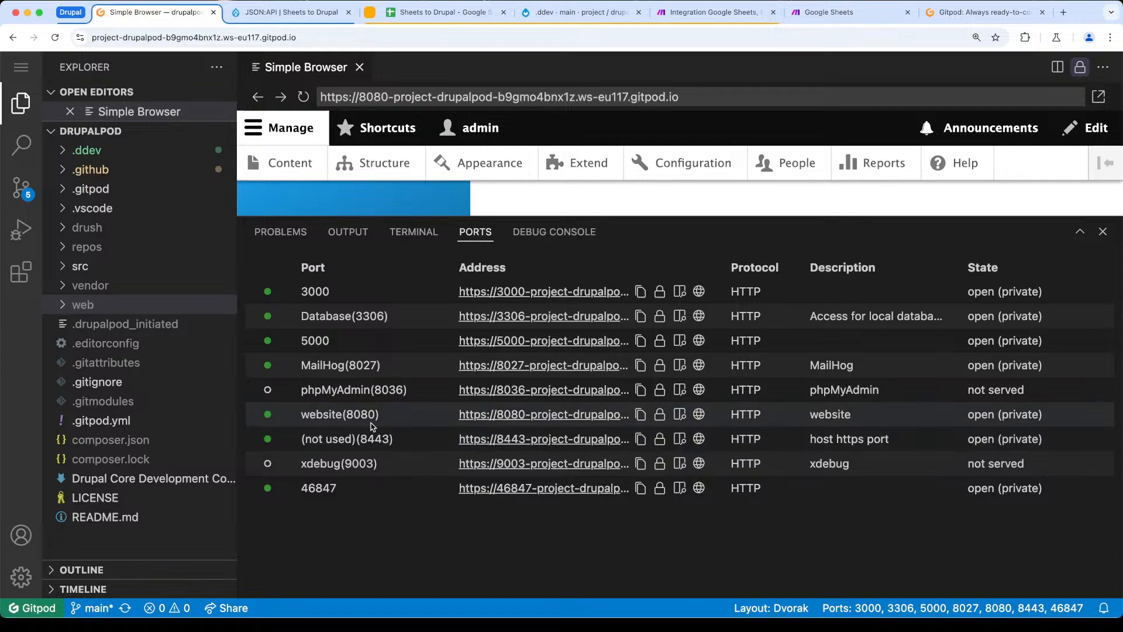
left_click(660, 414)
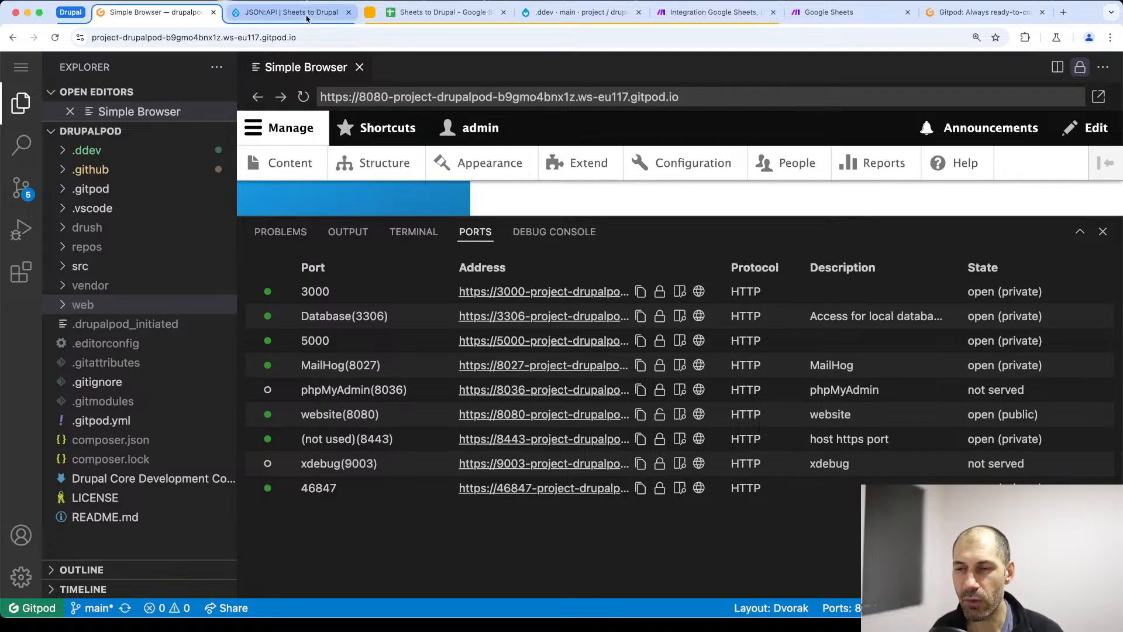
- Retest anonymous access to the Drupal site's root address in a new incognito window, and close the window
key("super+shift+n")
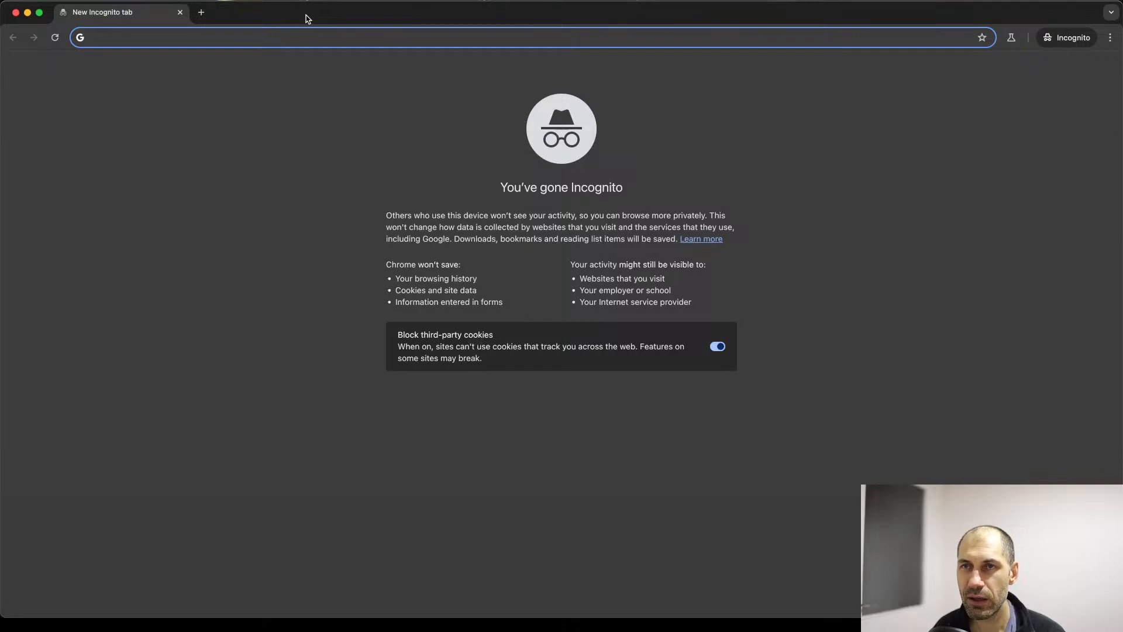
key("super+v")
key("Return")
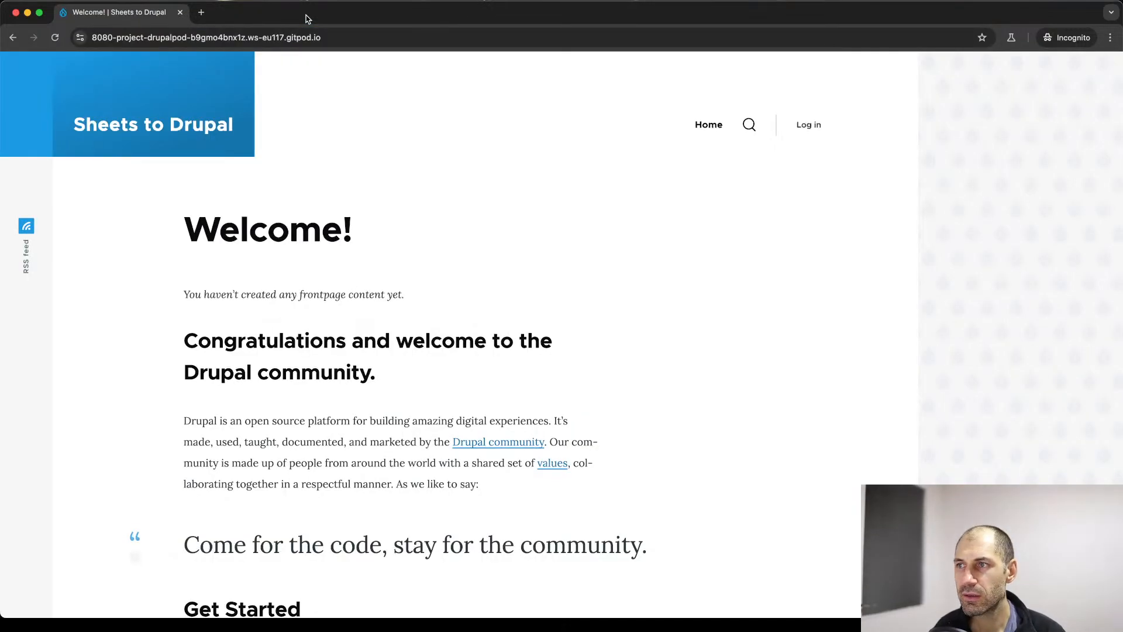
left_click(180, 12)
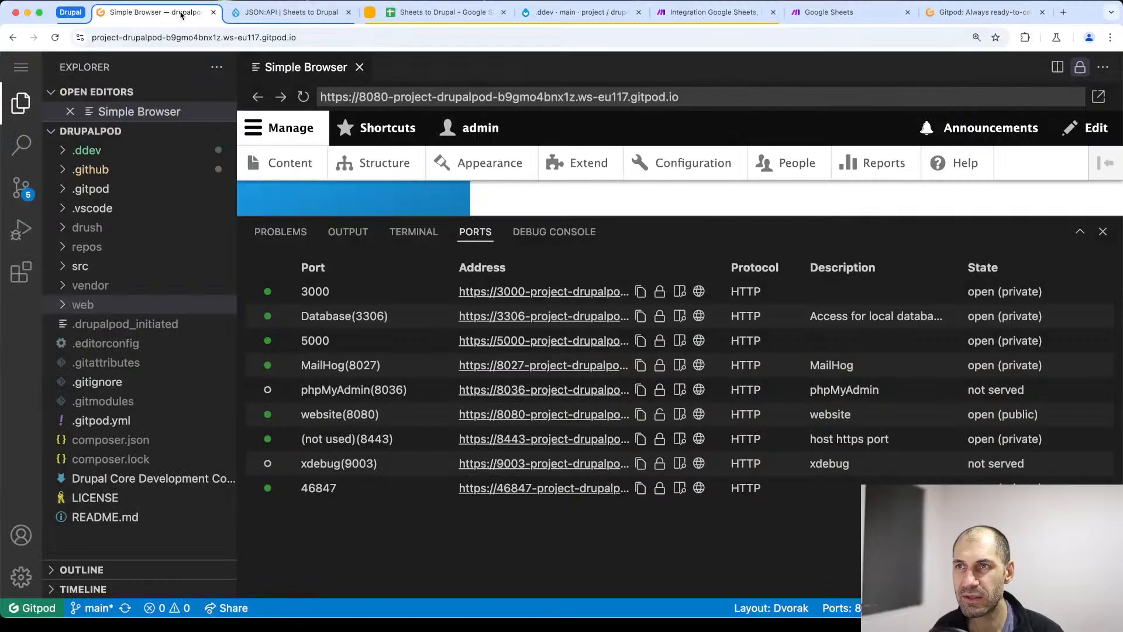
- Switch back to the Make scenario and save the "Live sheets to Drupal - Drupal site" connection again
left_click(718, 13)
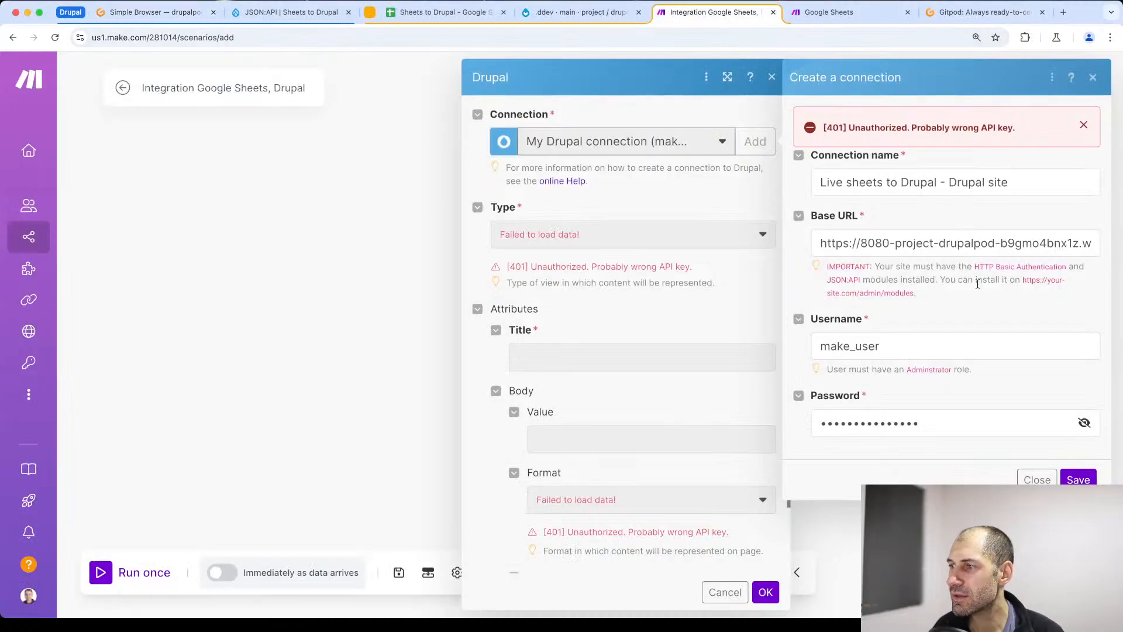
left_click(1078, 479)
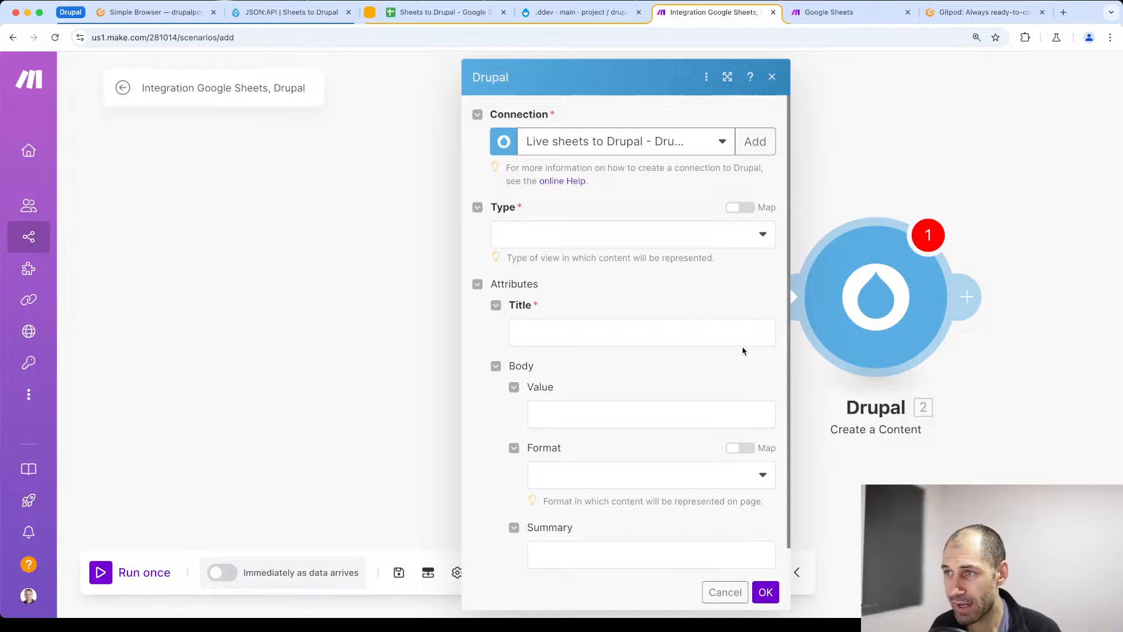
scroll(706, 303, "down", 1)
scroll(706, 302, "up", 1)
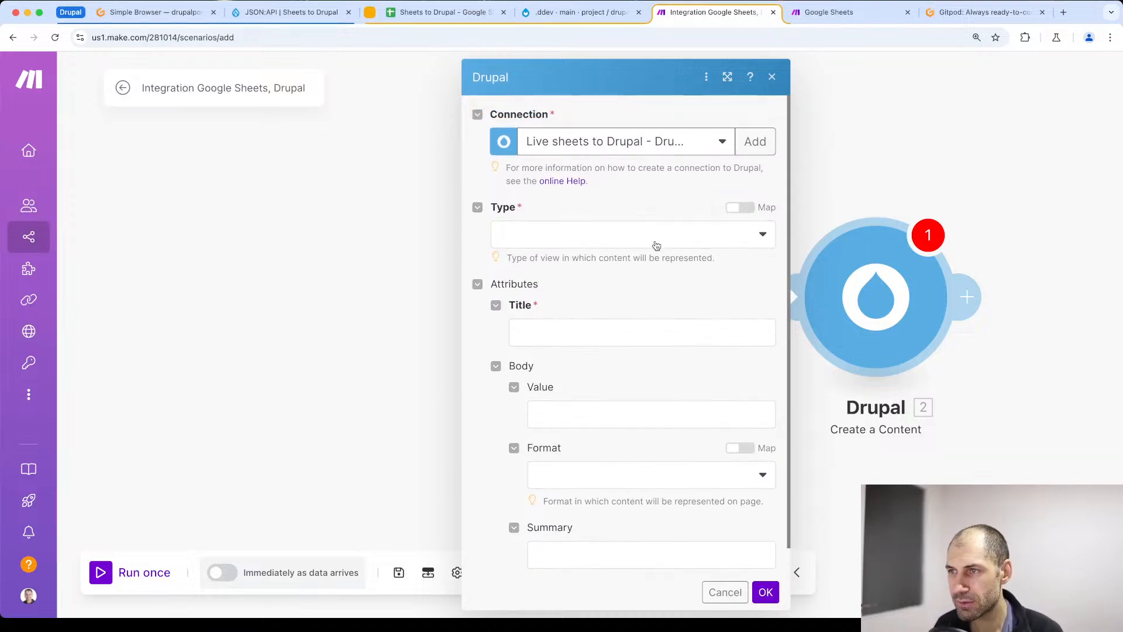
- Refresh the available content types in the Drupal module and set Type to Article
left_click(654, 237)
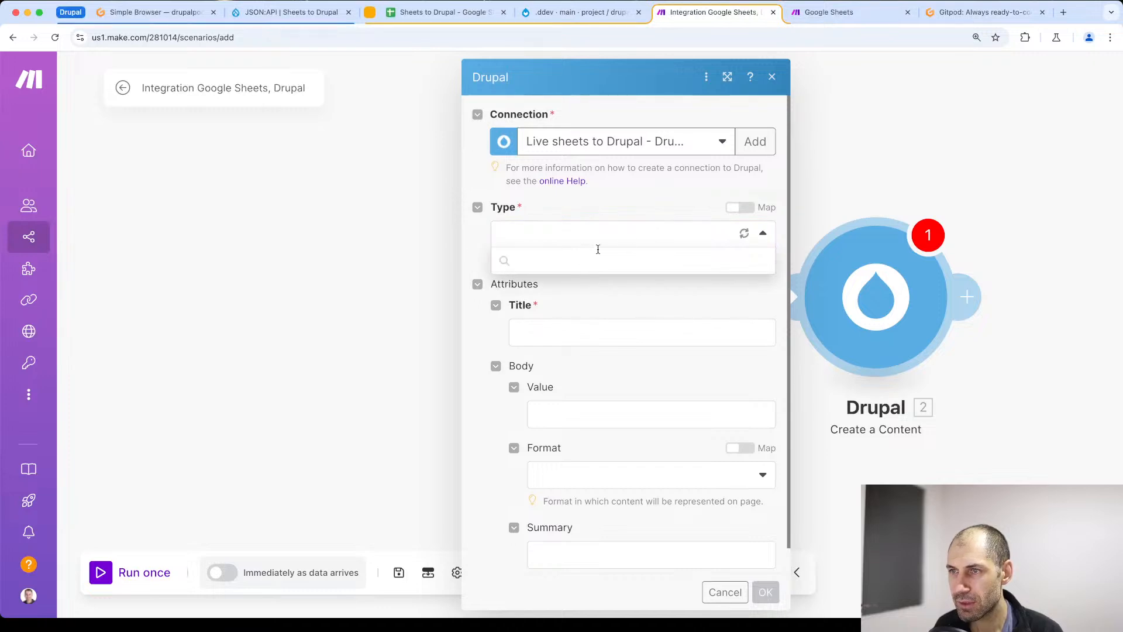
left_click(745, 235)
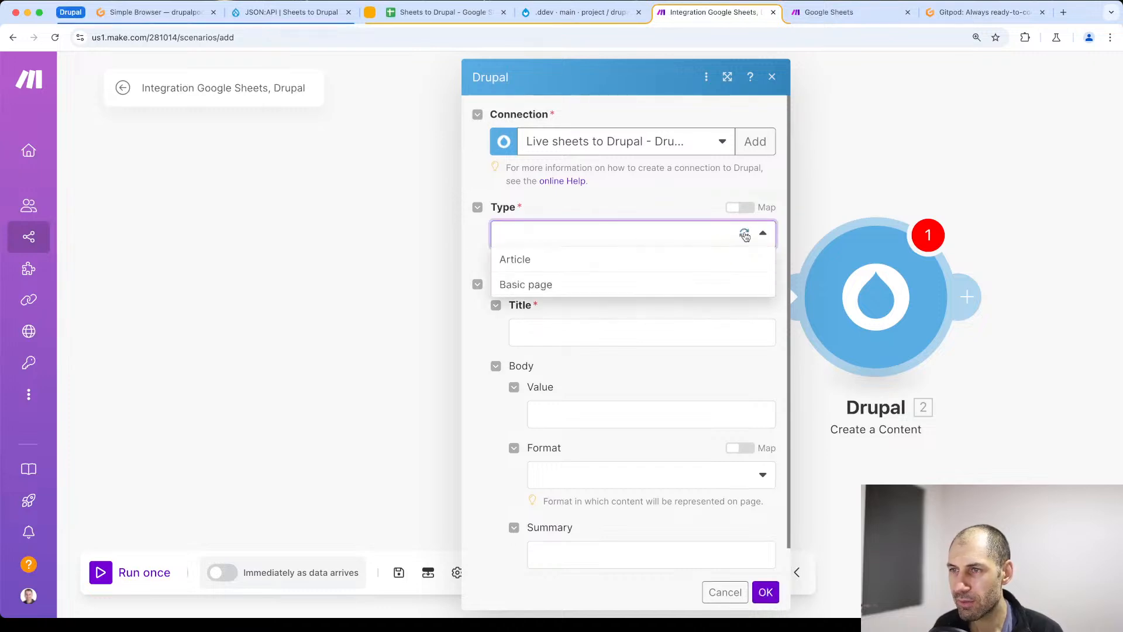
scroll(561, 433, "down", 1)
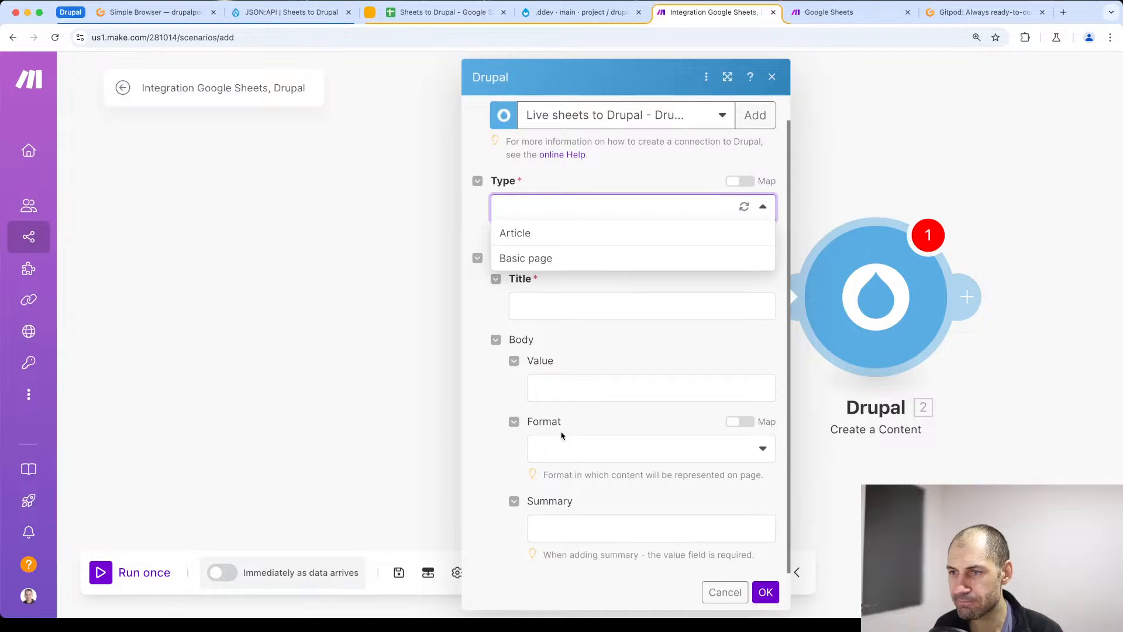
left_click(537, 234)
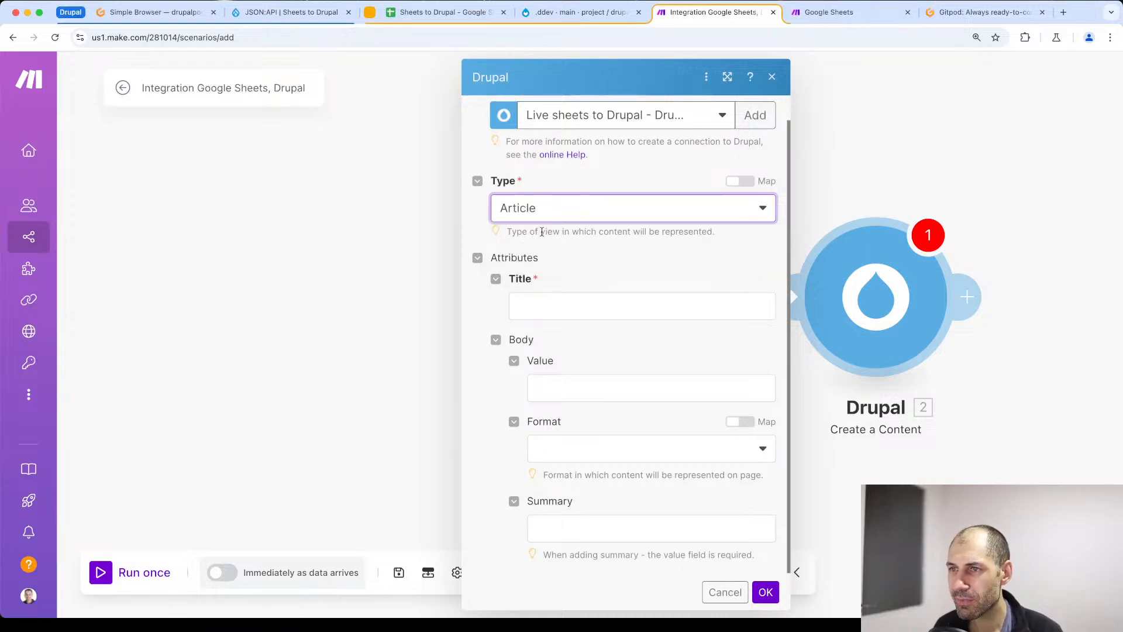
- Examine the article's Title and Body Value fields and the Google Sheets Watch Changes items available for mapping
left_click(563, 310)
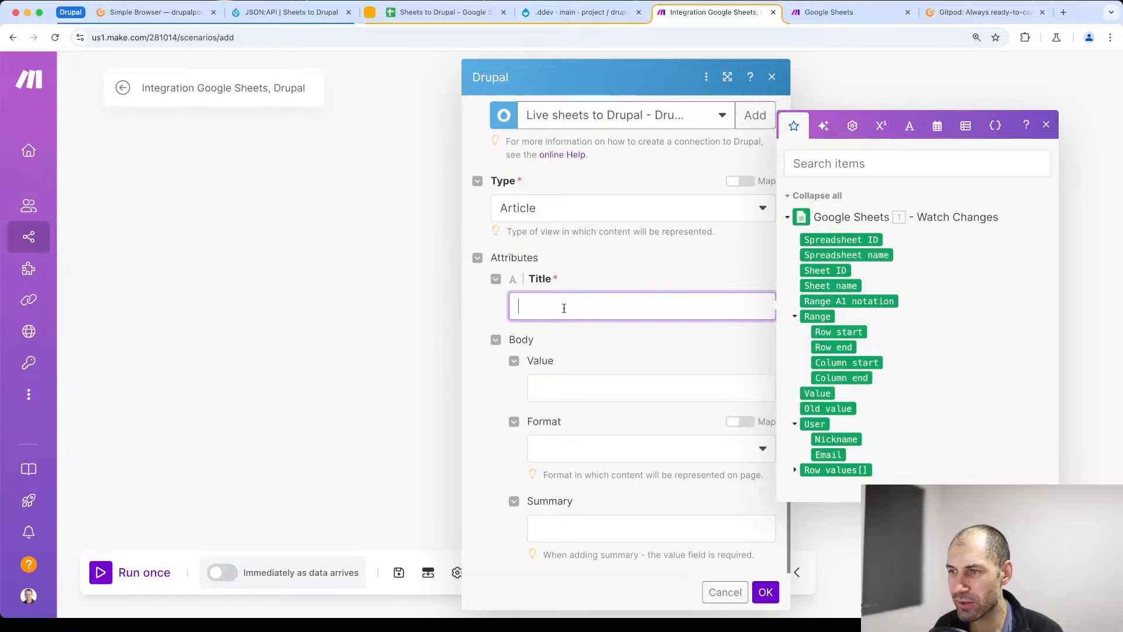
left_click(564, 385)
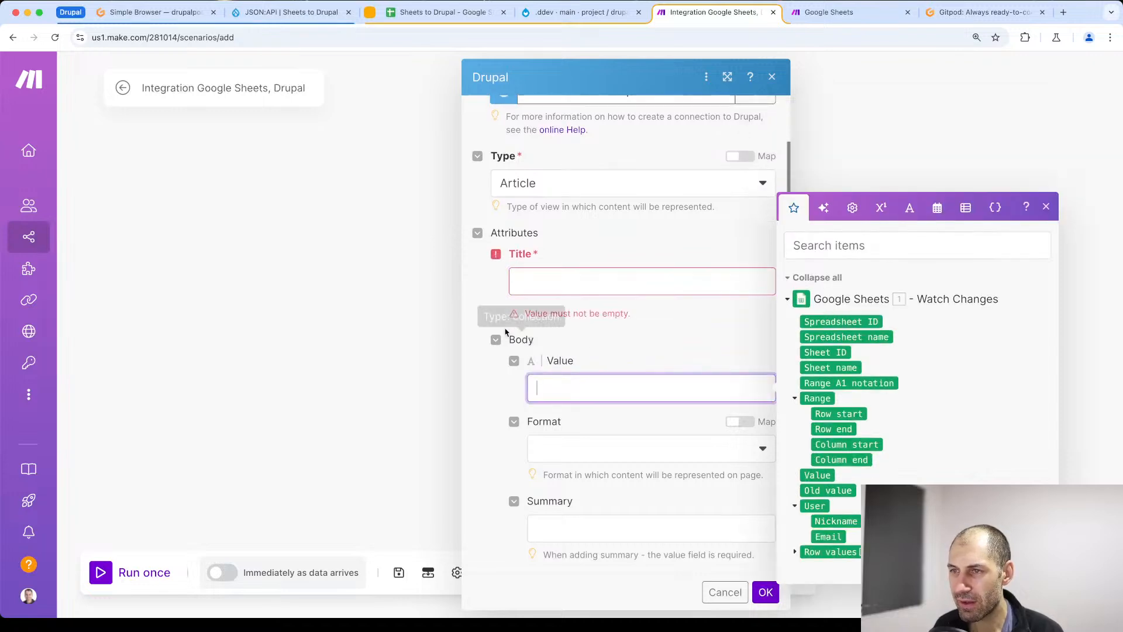
left_click(522, 277)
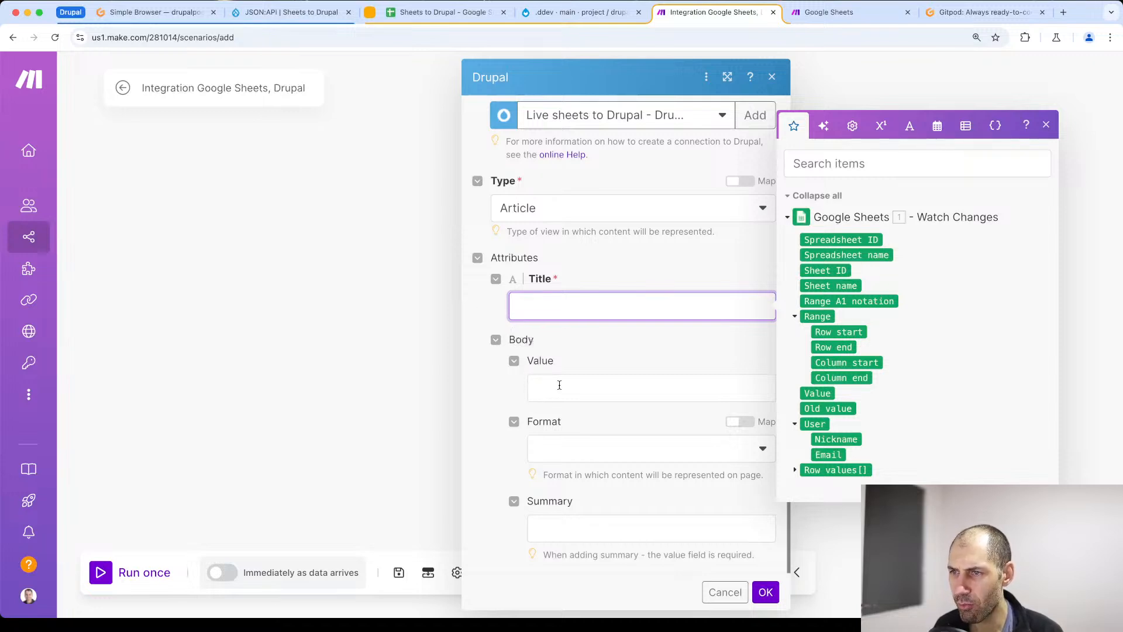
left_click(795, 470)
left_click(795, 421)
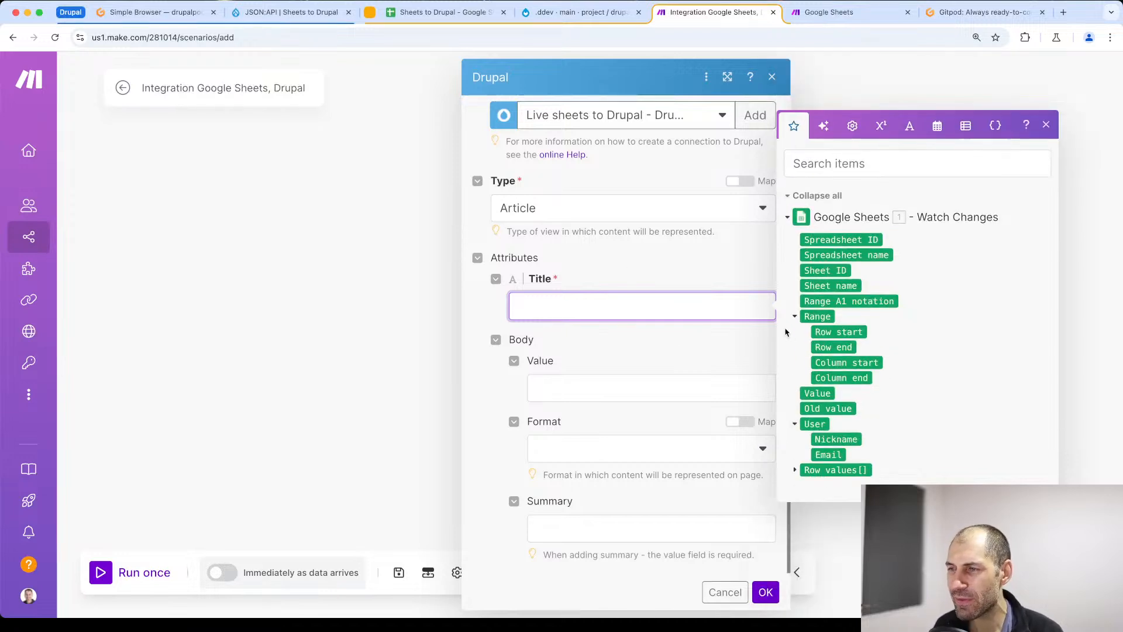
left_click(788, 217)
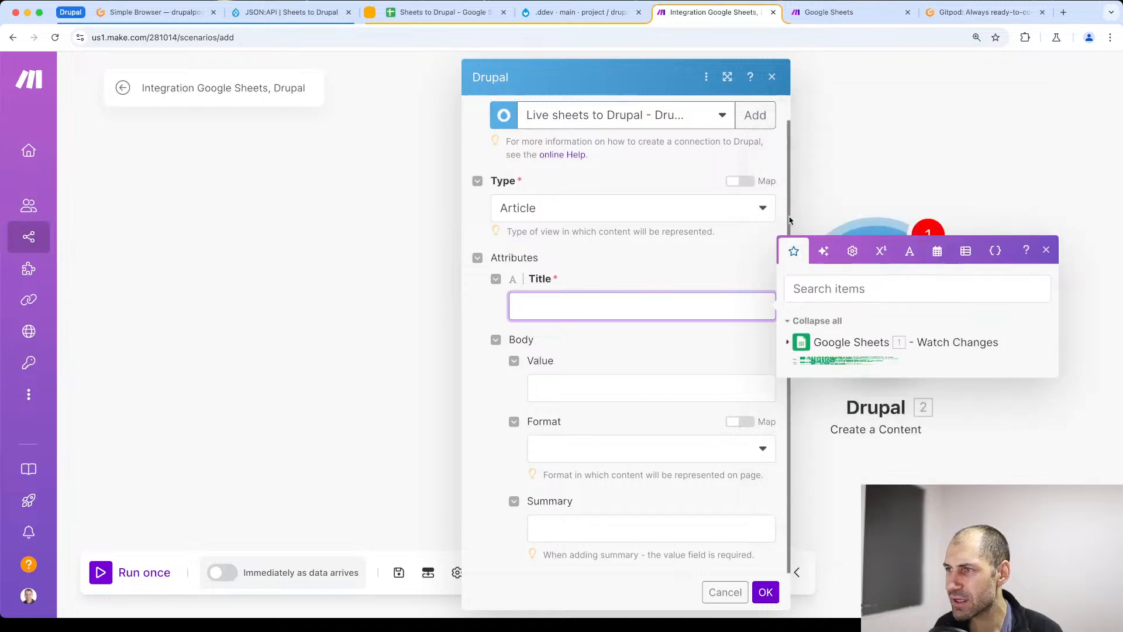
left_click(788, 347)
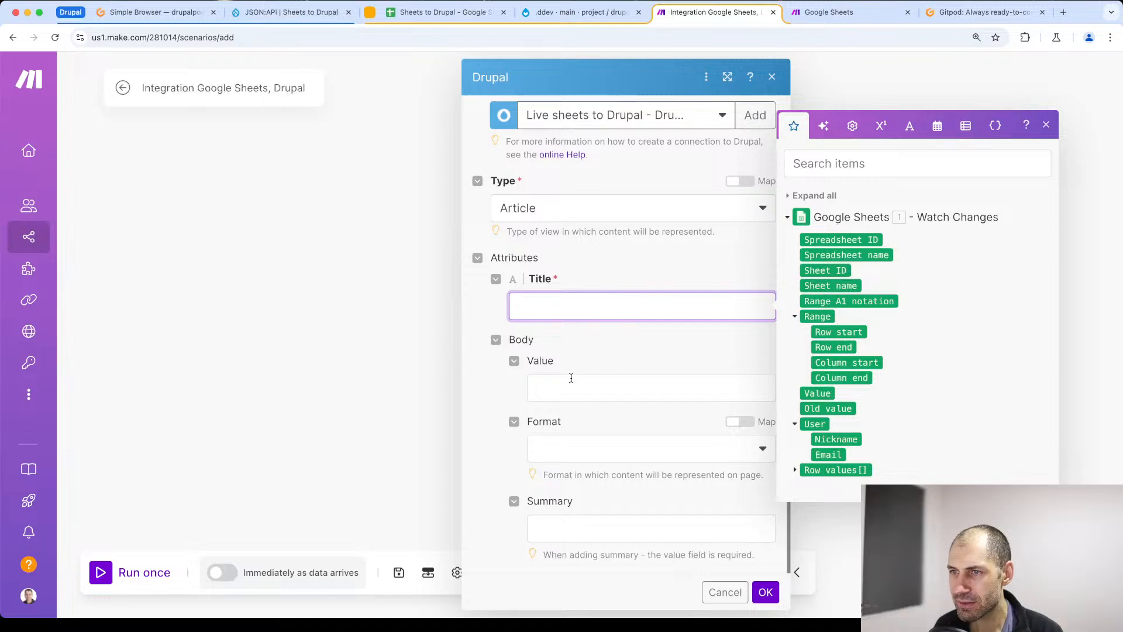
- Map the Drupal article's Title to column A of the Google Sheets row values, and save the scenario
left_click(795, 470)
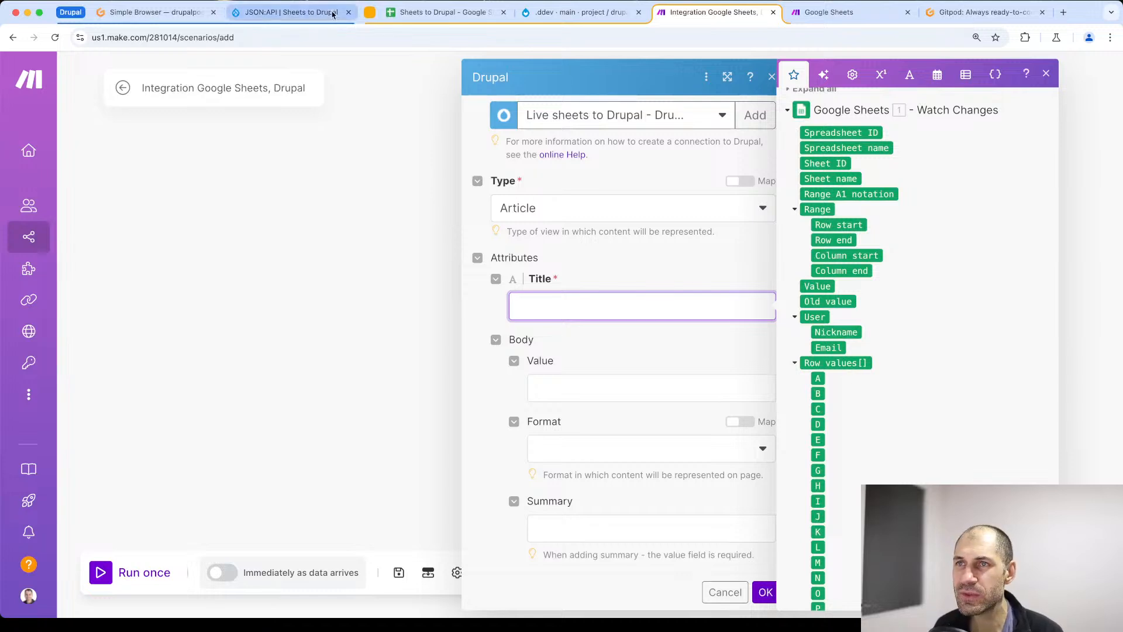
left_click(419, 19)
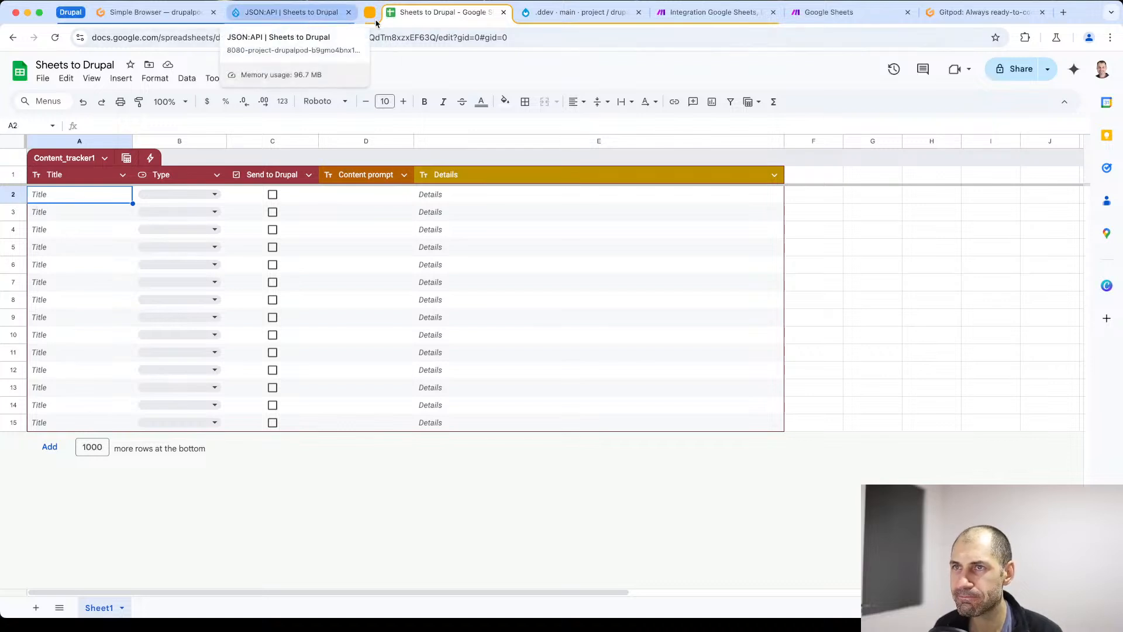
left_click(714, 12)
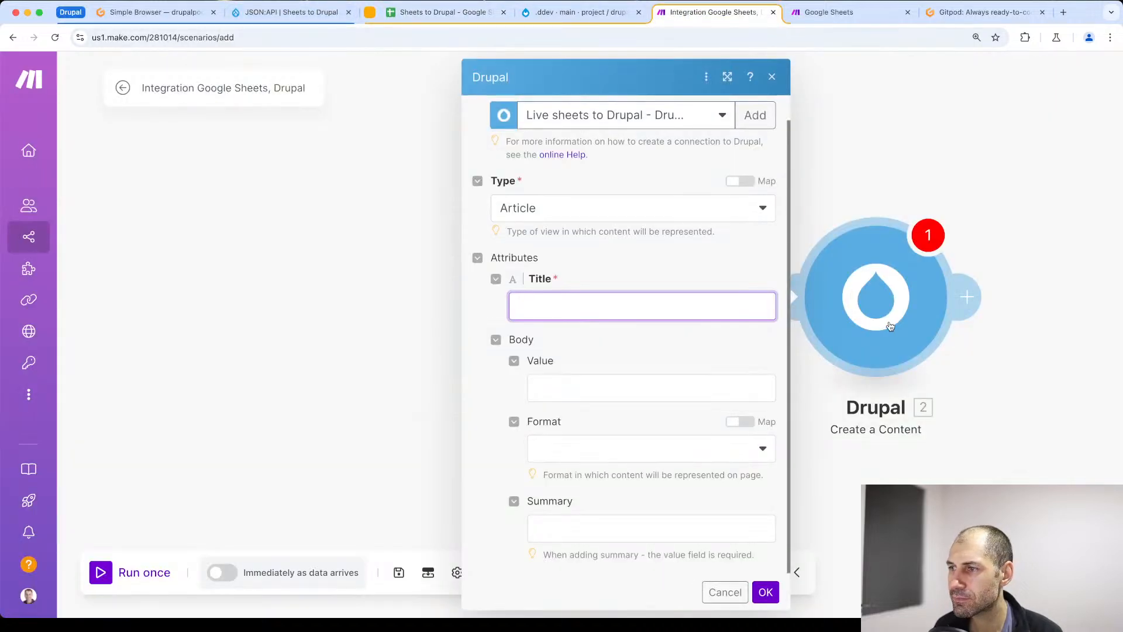
left_click(559, 304)
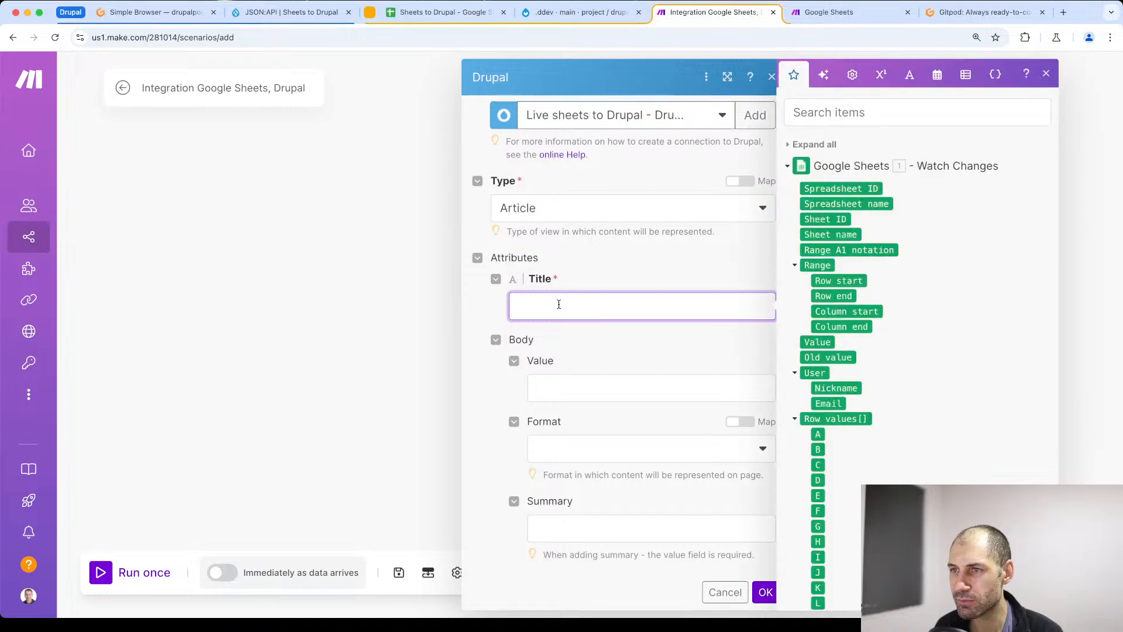
left_click(818, 435)
left_click_drag(819, 435, 559, 306)
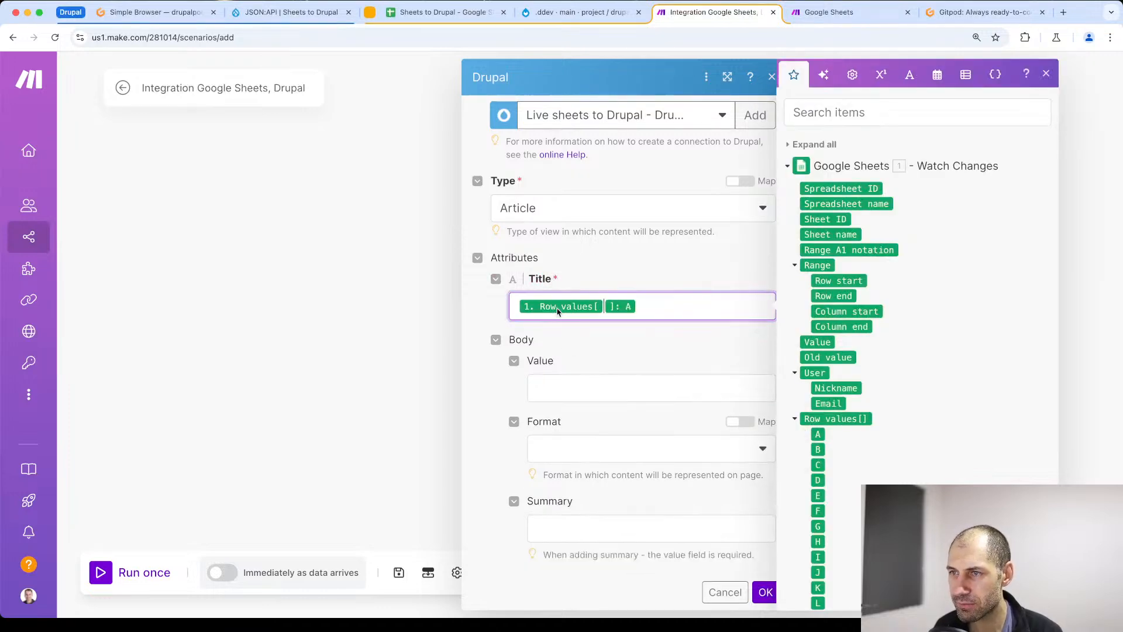
left_click(742, 566)
left_click(766, 592)
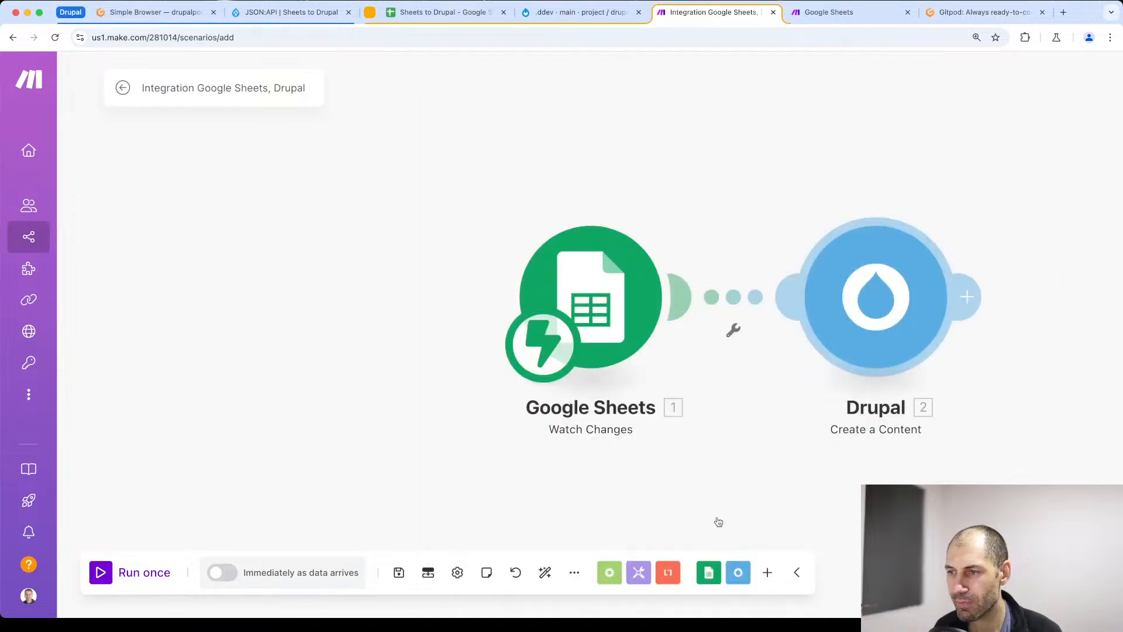
left_click(402, 585)
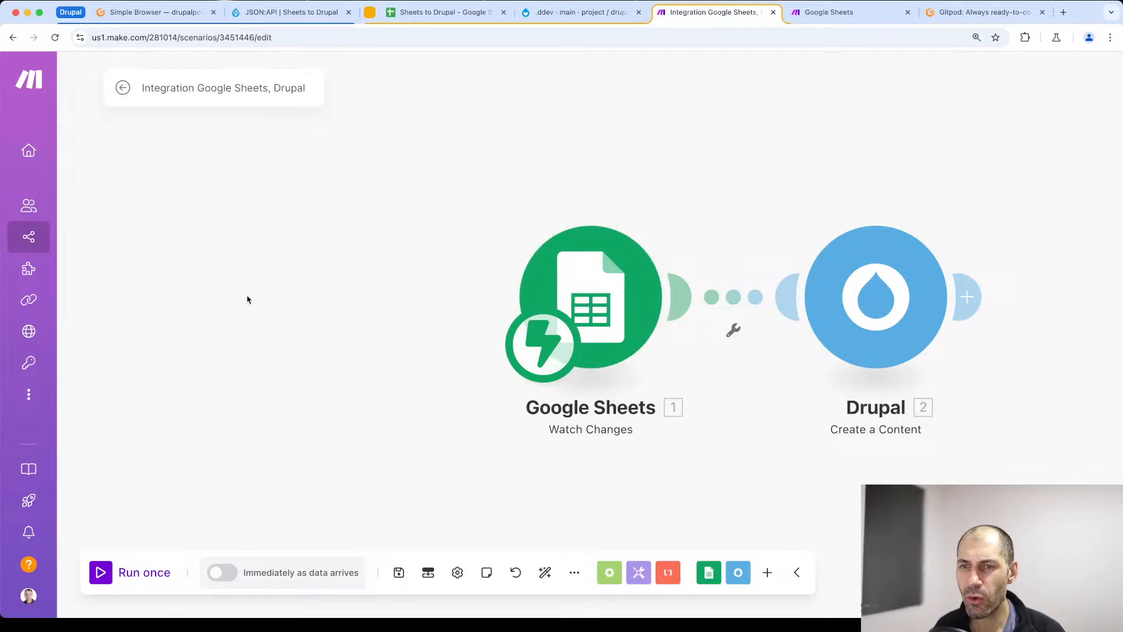
- Switch to the Sheets to Drupal spreadsheet and enter "Test content" as the title in cell A2
left_click(427, 17)
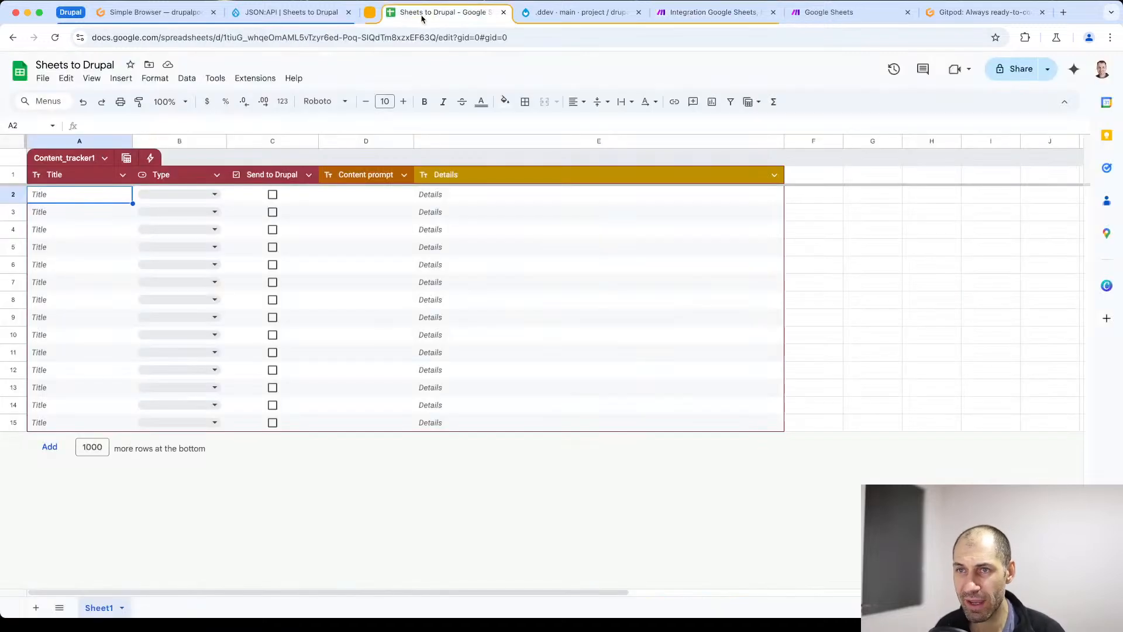
double_click(63, 201)
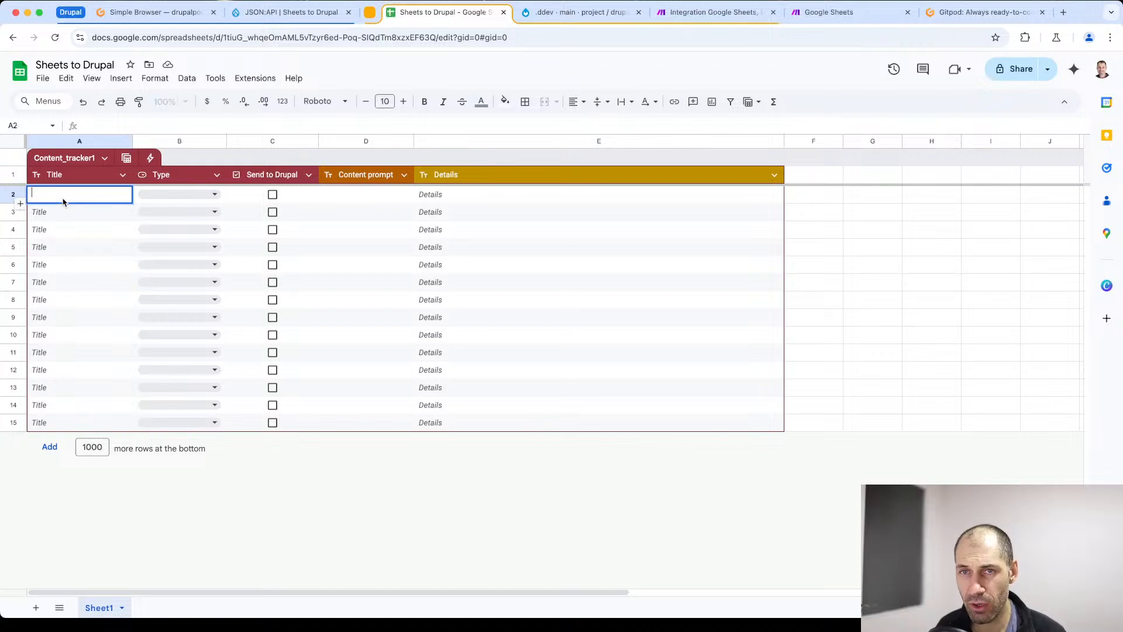
type("Test")
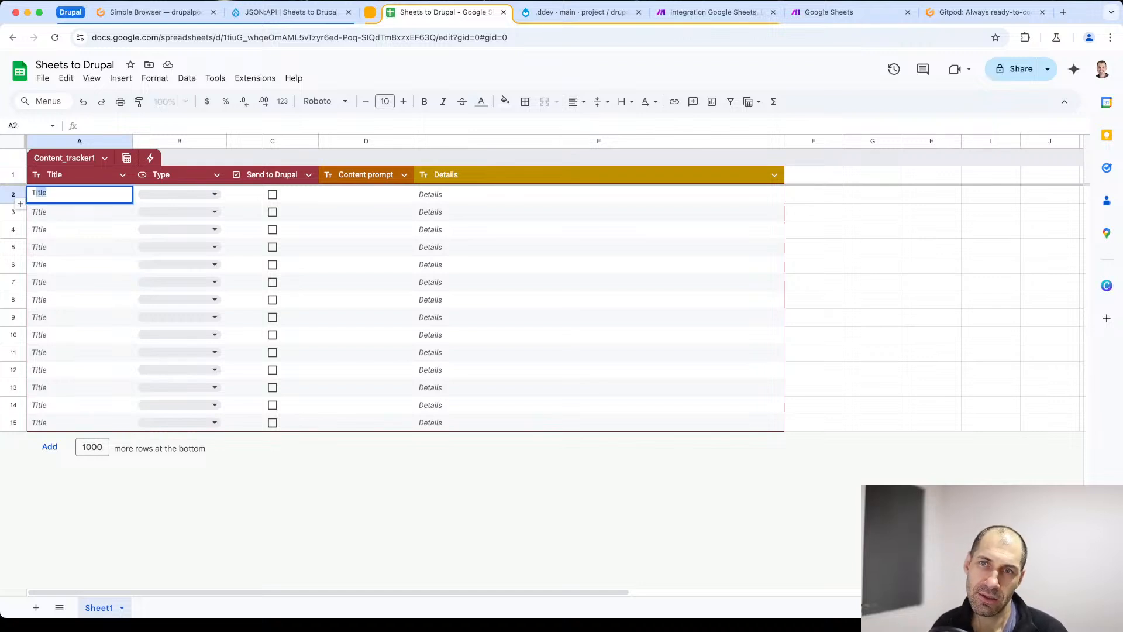
type(" content")
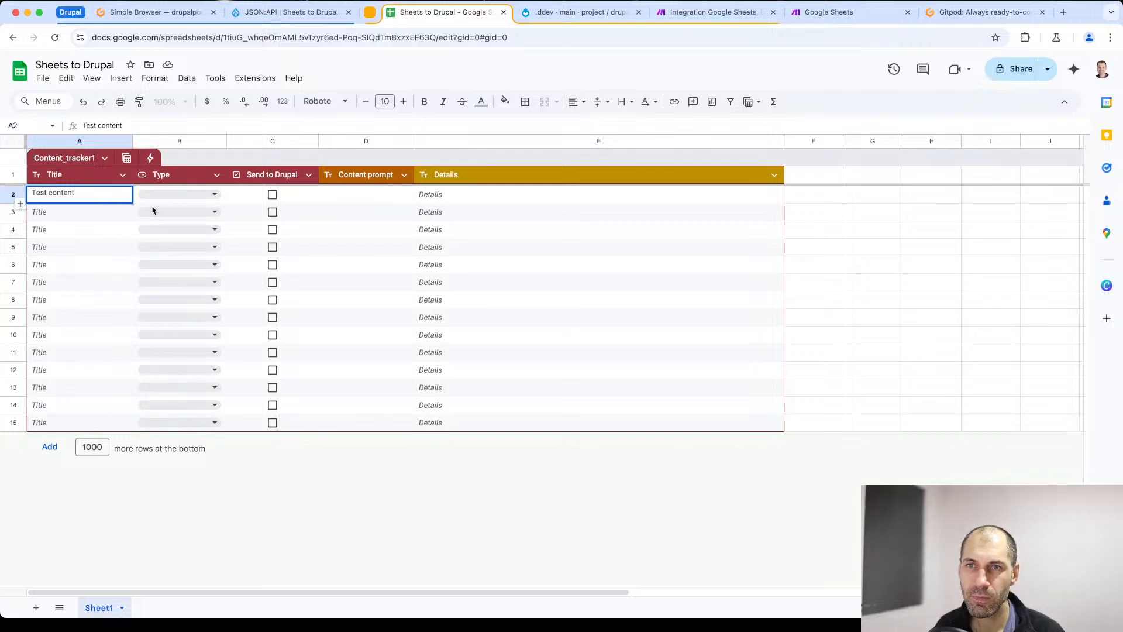
left_click(115, 213)
left_click(107, 197)
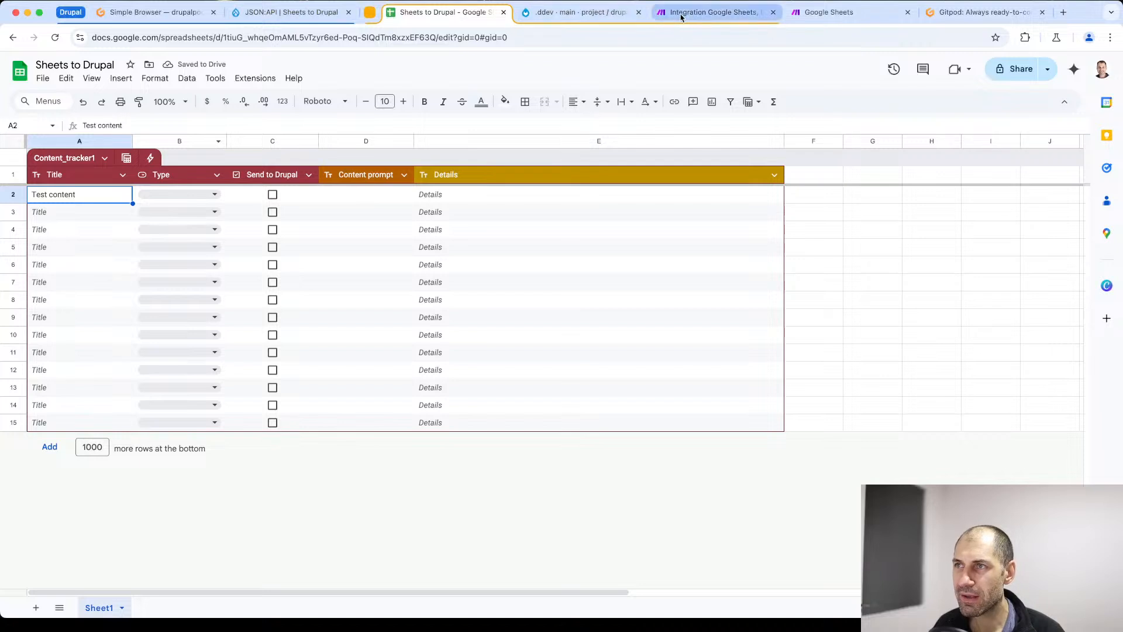
- Place the Make scenario's browser tab beside the spreadsheet's and run the scenario once, waiting for new data
left_click_drag(681, 17, 546, 15)
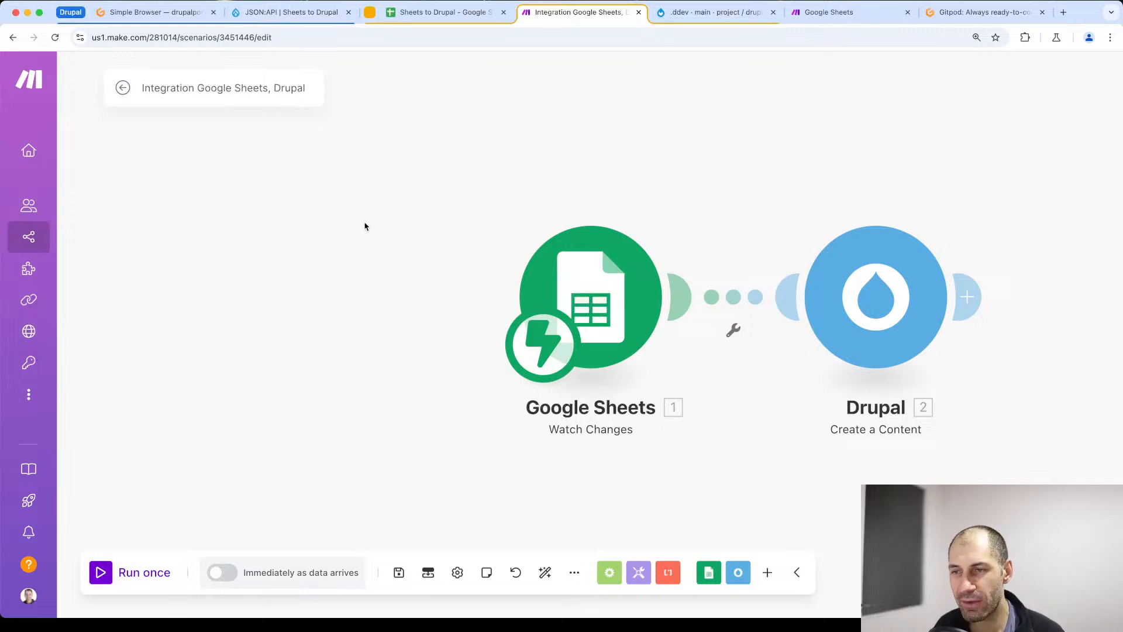
left_click(106, 579)
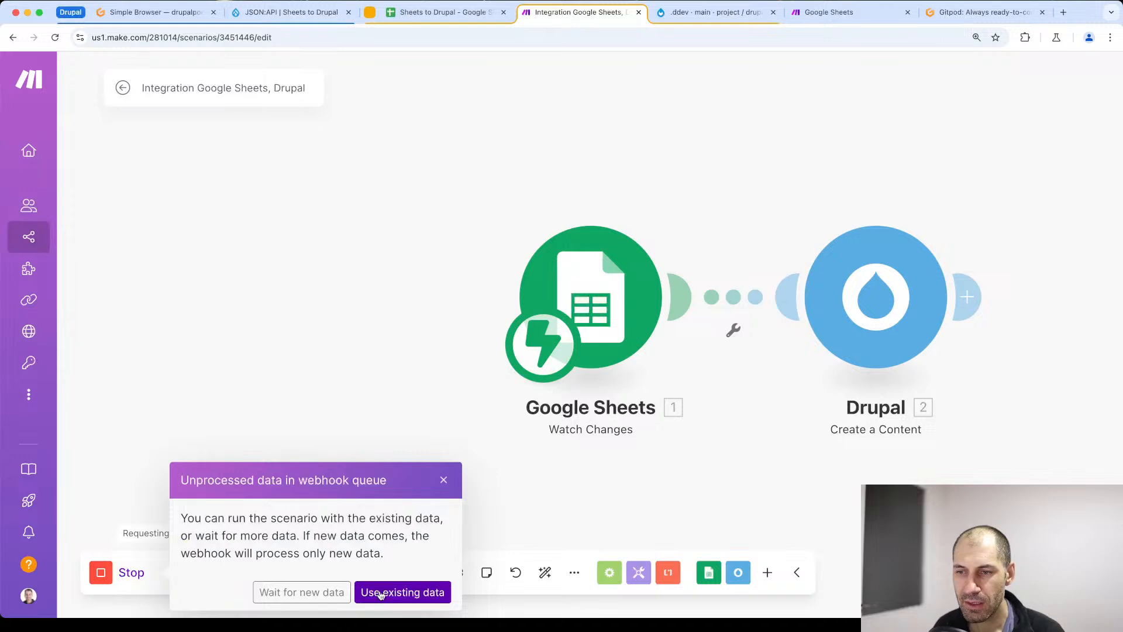
left_click(290, 593)
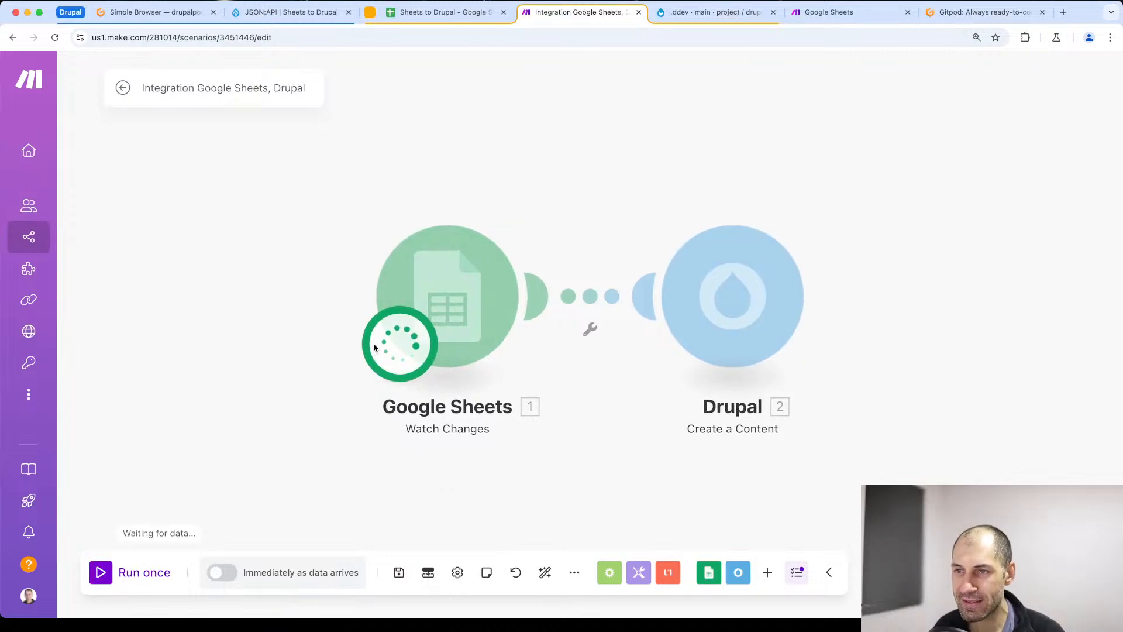
- Return to the spreadsheet and change the title in cell A2 to "Test content hello"
left_click(408, 13)
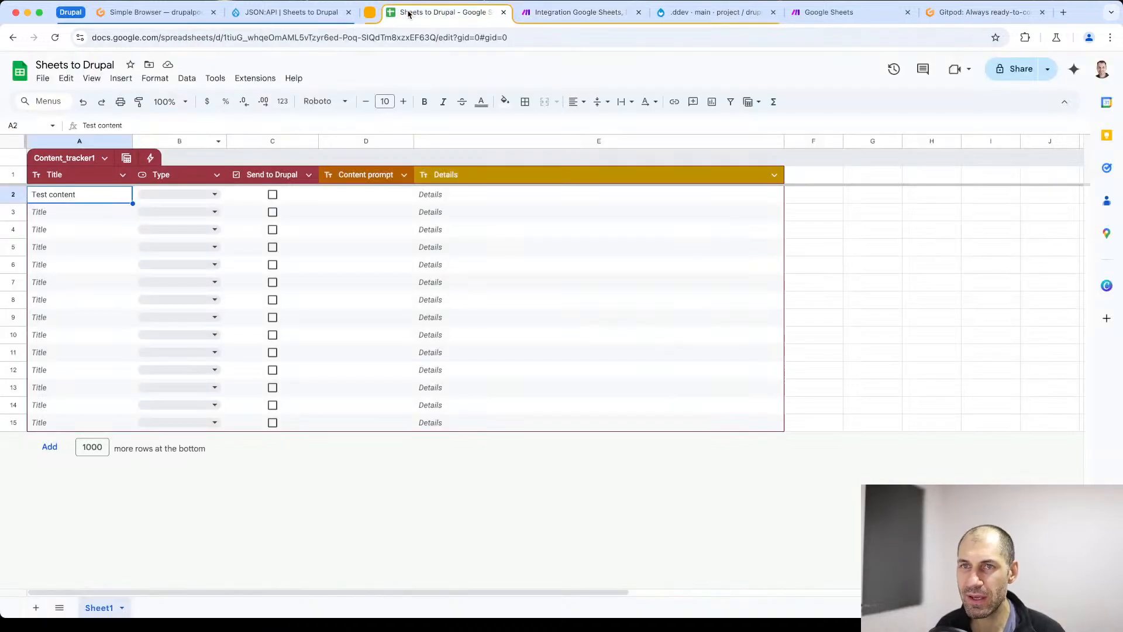
double_click(90, 194)
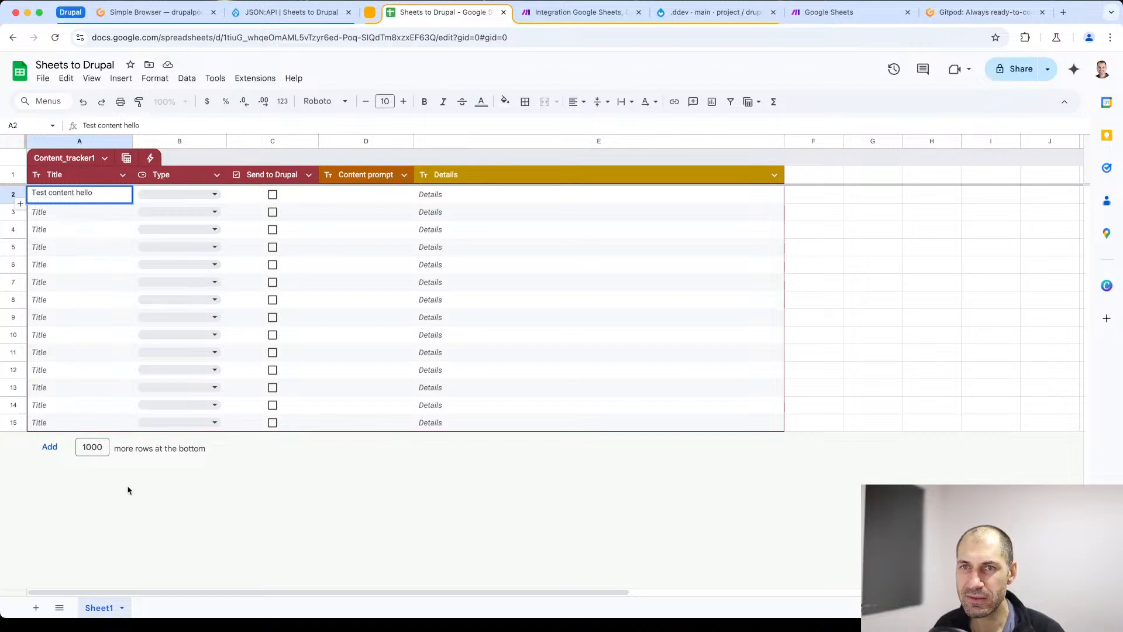
left_click(77, 212)
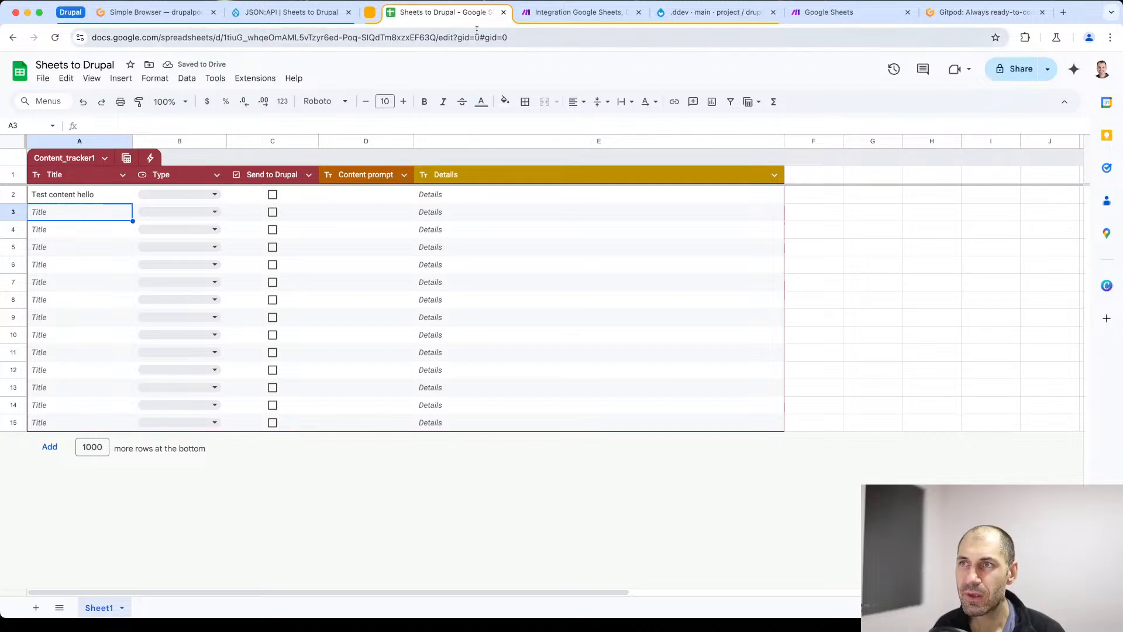
- Switch to the Make scenario and examine the Google Sheets module's output, including the row values of the first collection
left_click(557, 16)
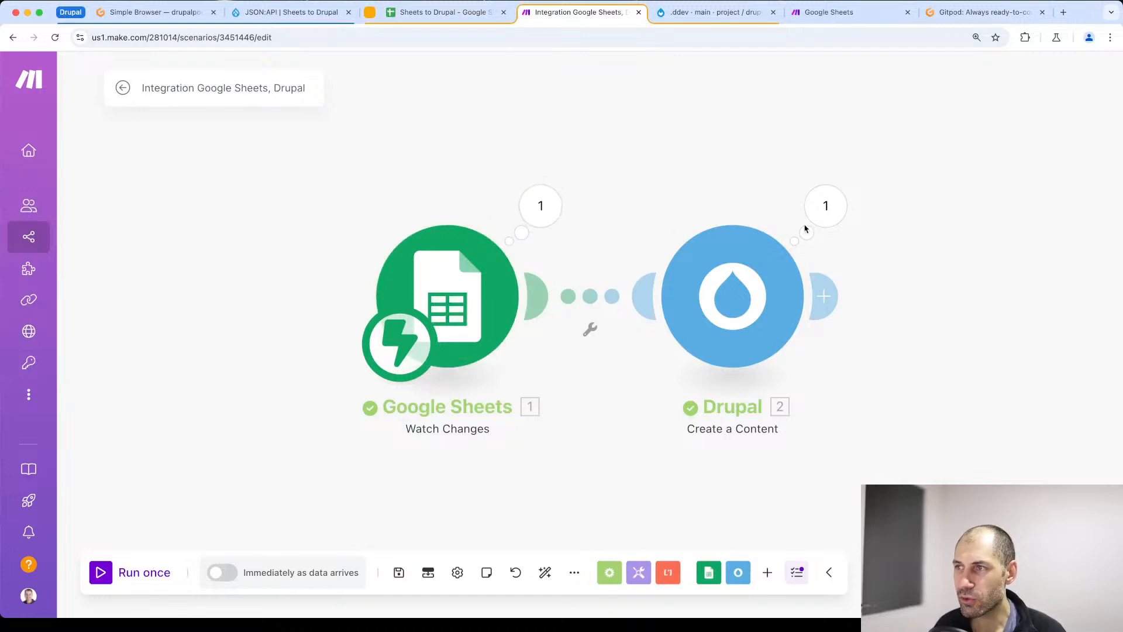
left_click(543, 206)
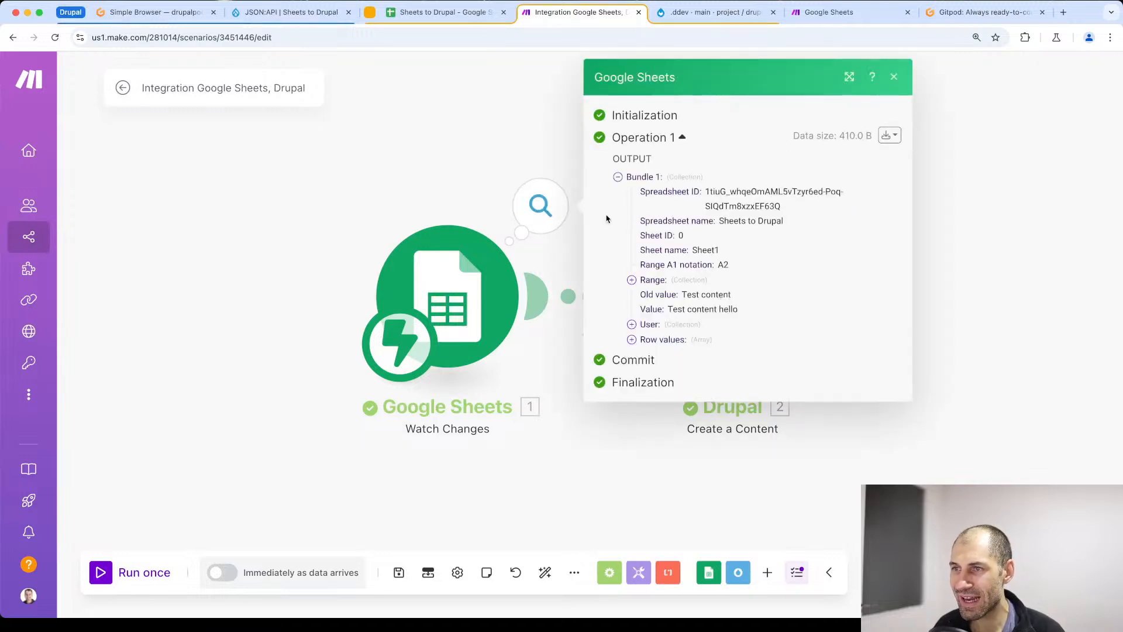
left_click(633, 340)
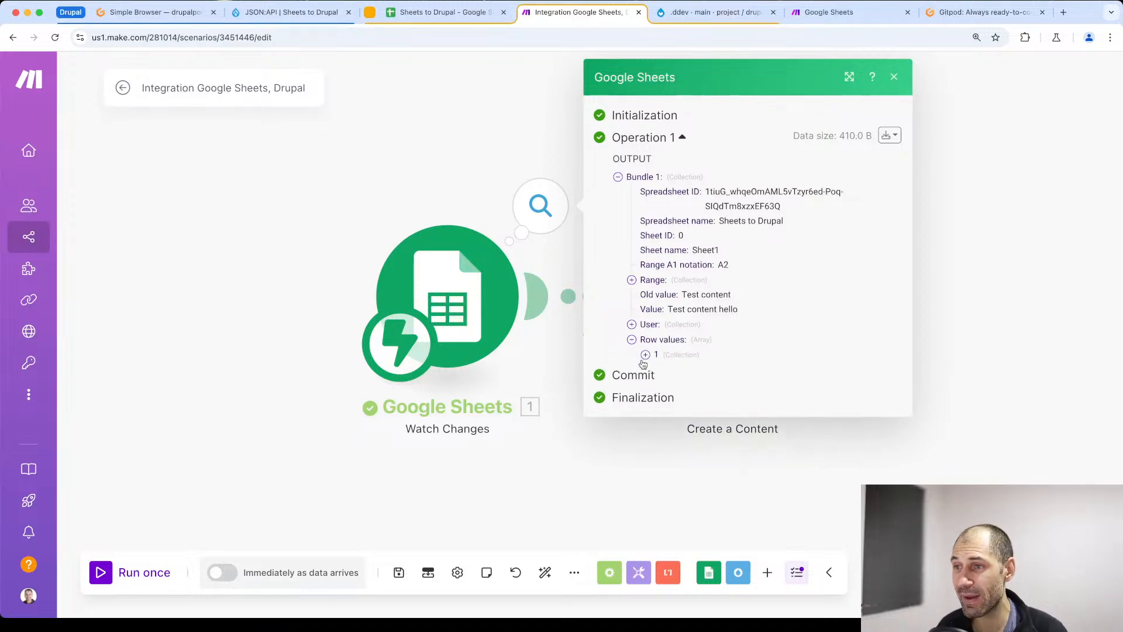
left_click(645, 355)
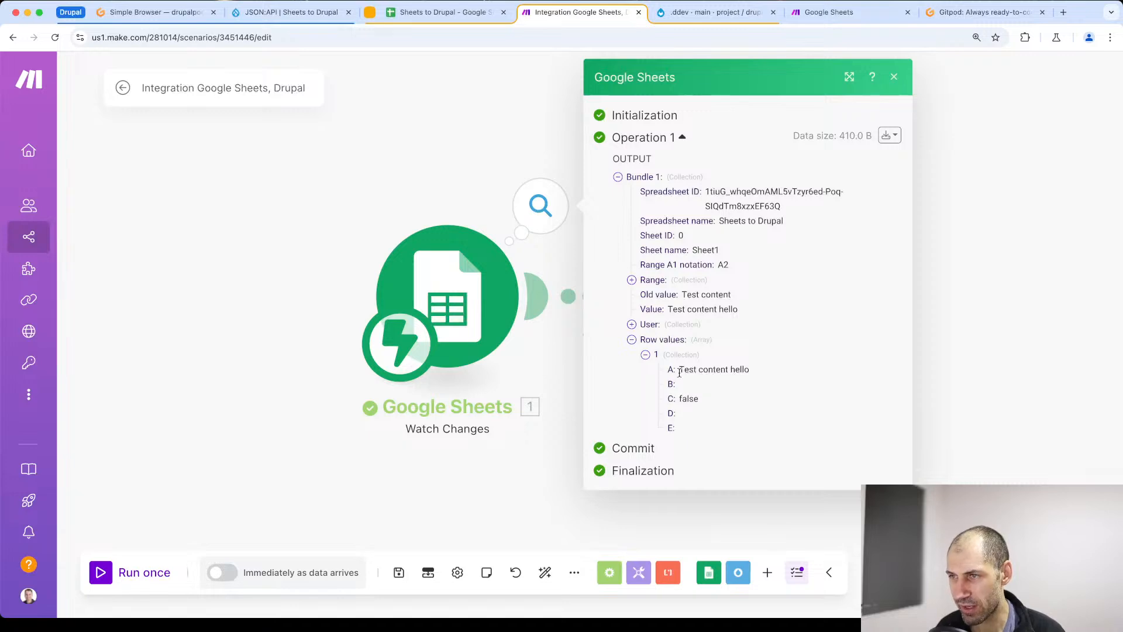
left_click(893, 77)
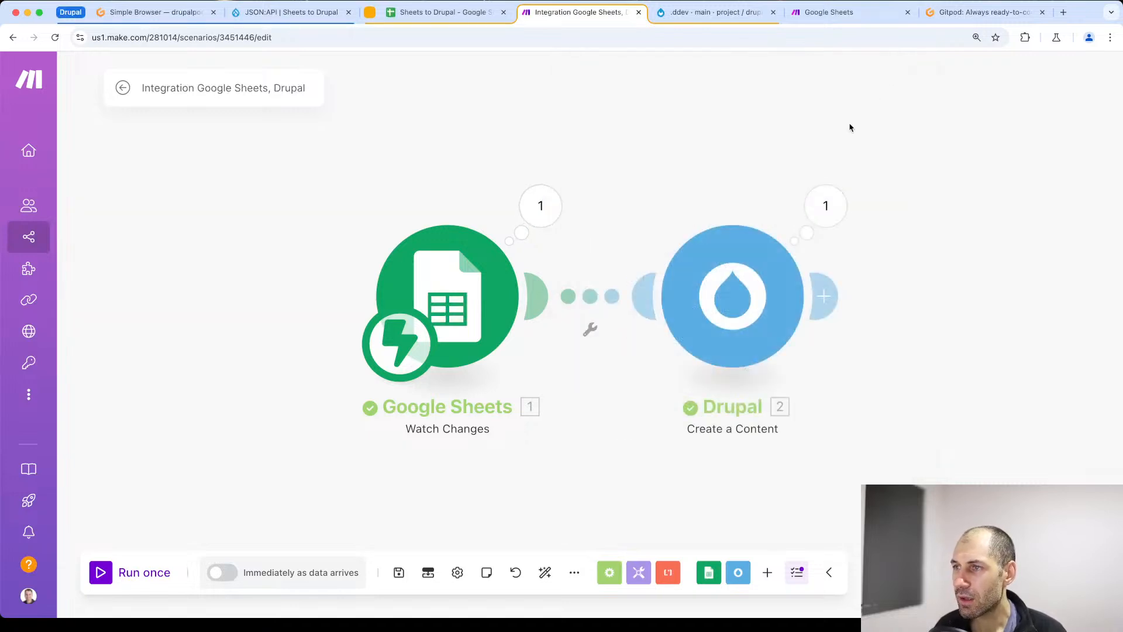
- Inspect the Drupal module's run result, checking the Body and Title attributes in its input bundle
left_click(830, 214)
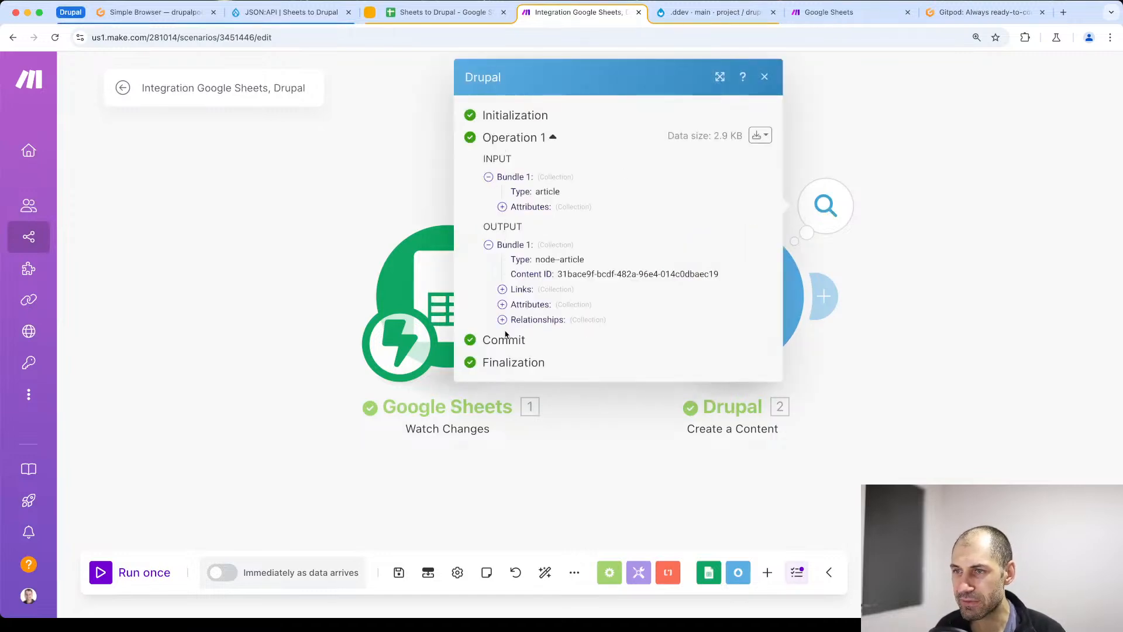
left_click(502, 208)
left_click(517, 222)
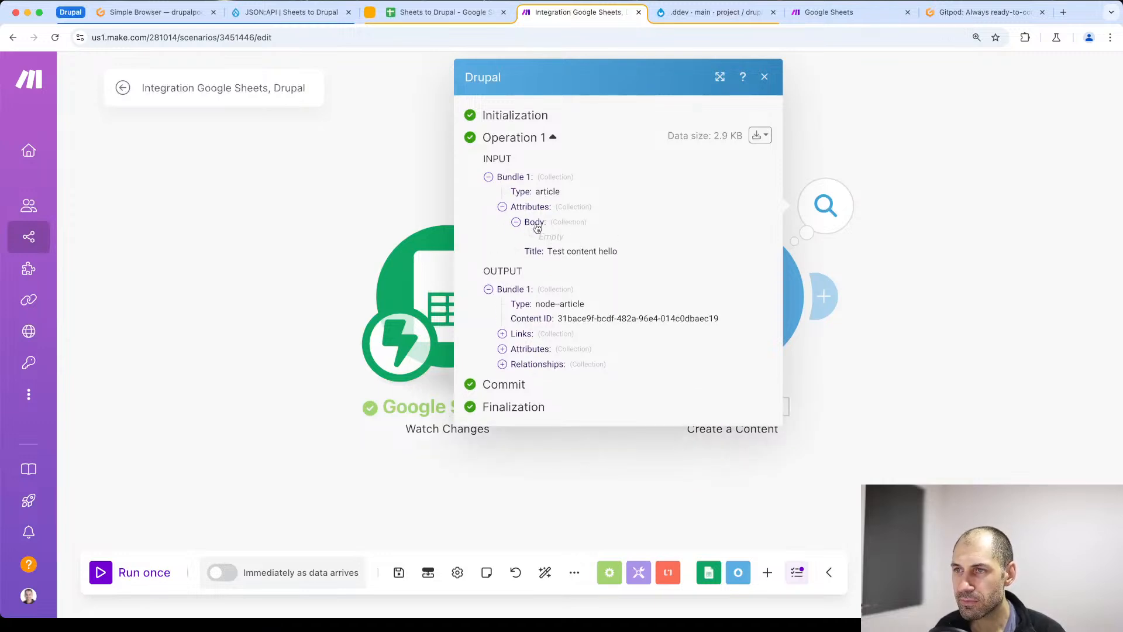
left_click_drag(548, 251, 618, 252)
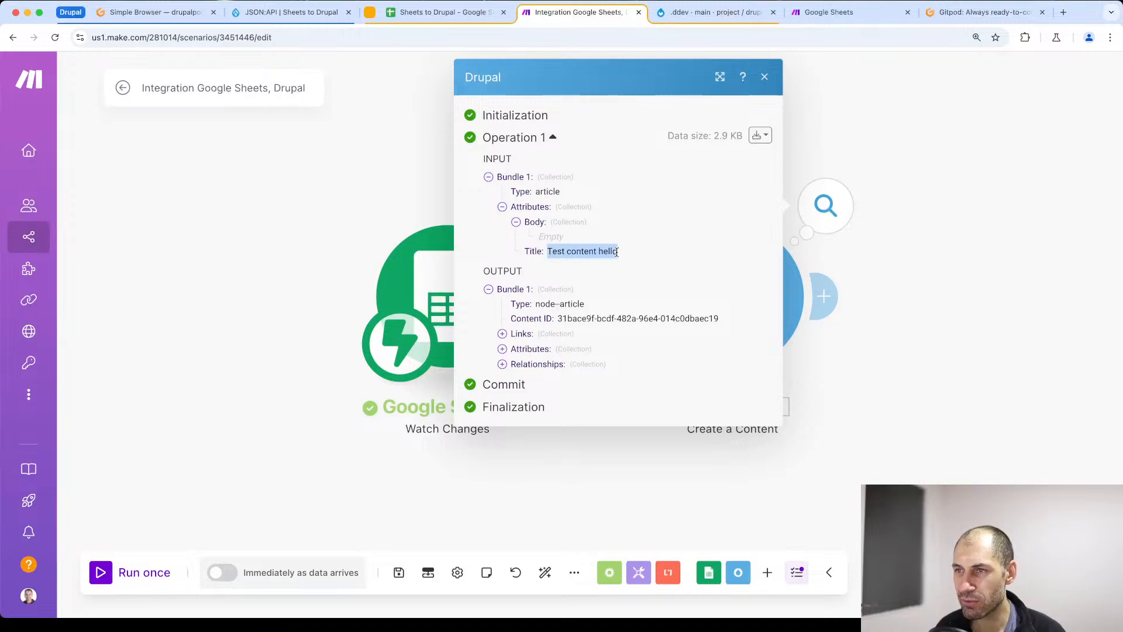
left_click(581, 253)
left_click(968, 183)
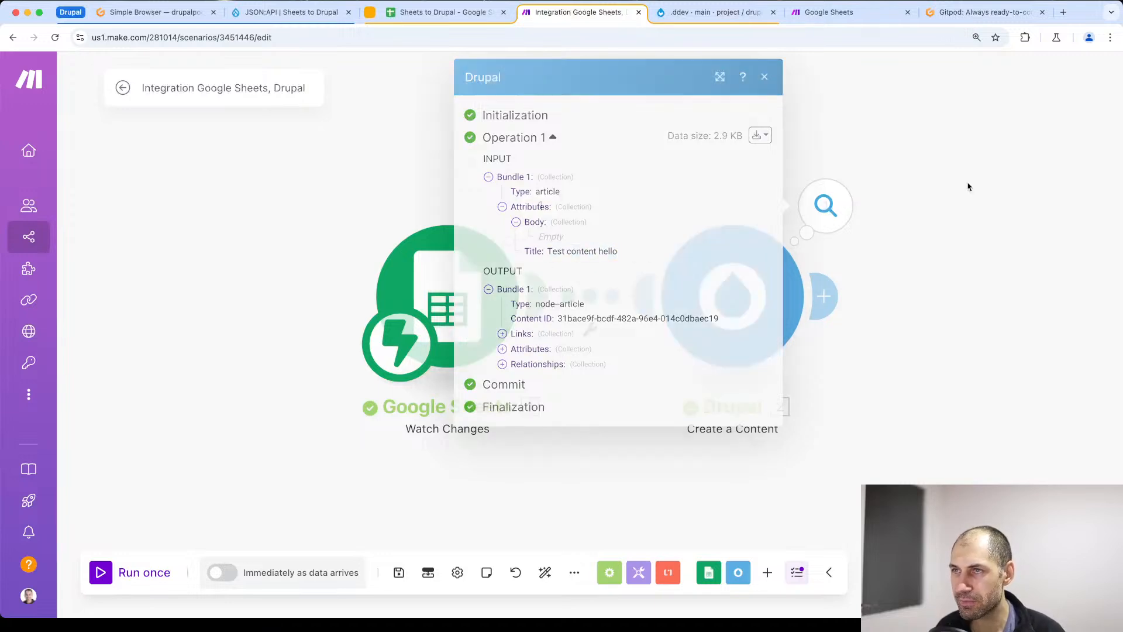
- Switch to the Drupal site and check its content list for the article titled "Test content hello"
left_click(271, 16)
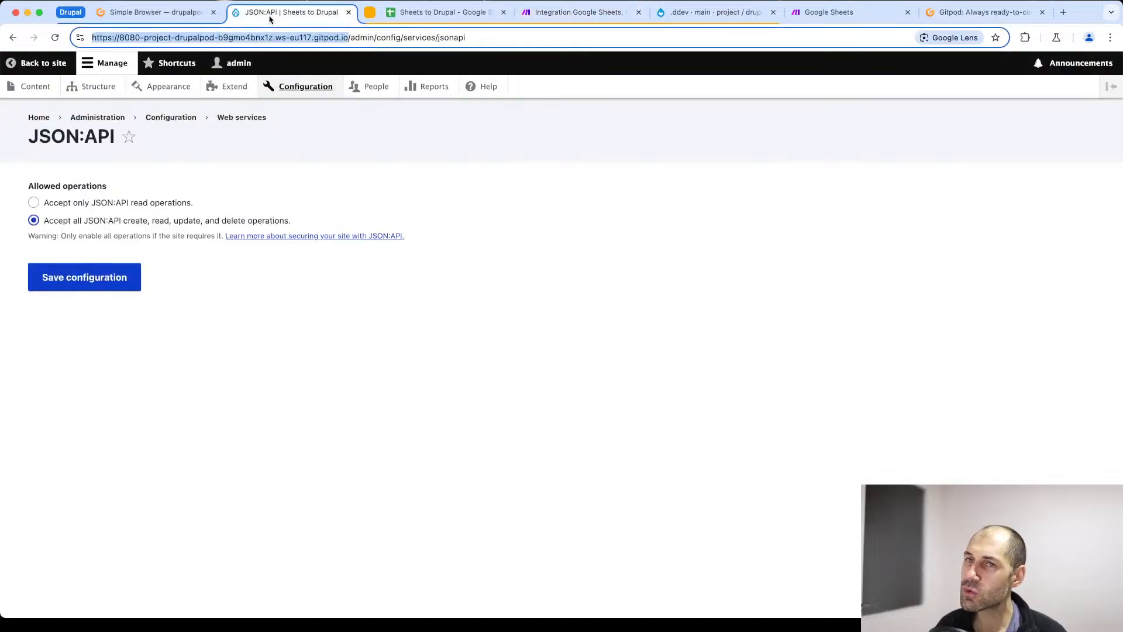
left_click(36, 87)
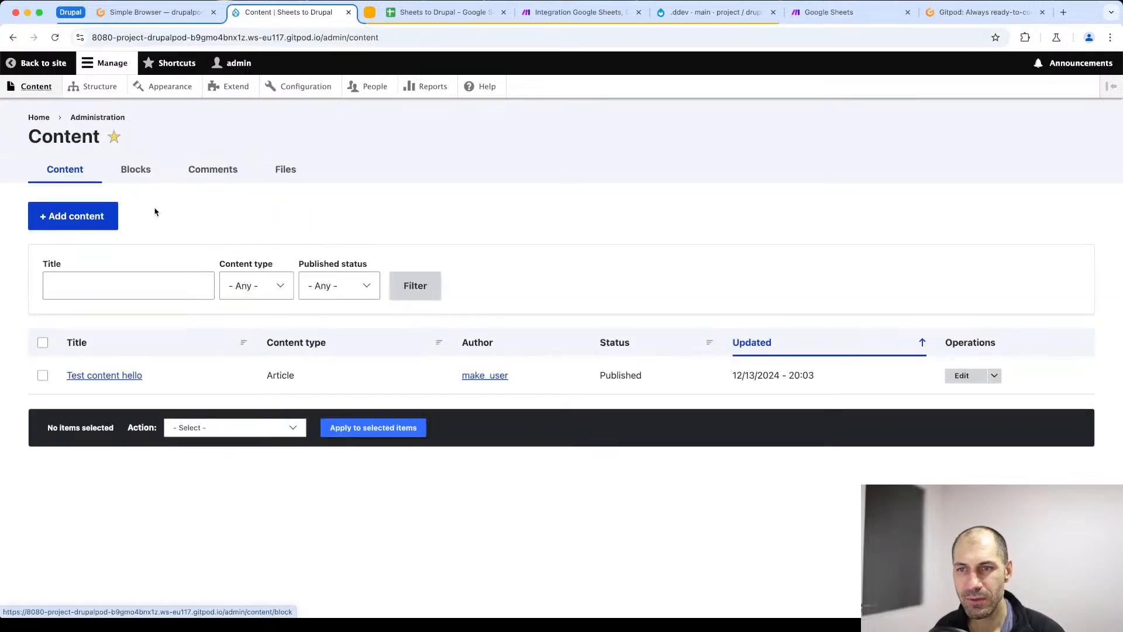
left_click_drag(291, 372, 61, 383)
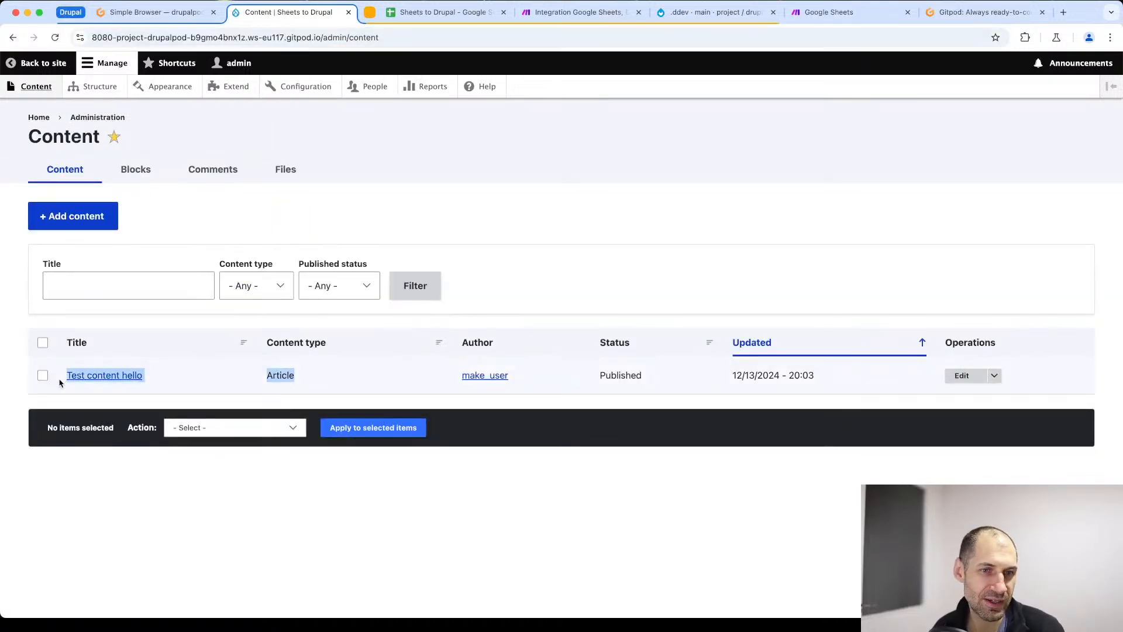
left_click(409, 383)
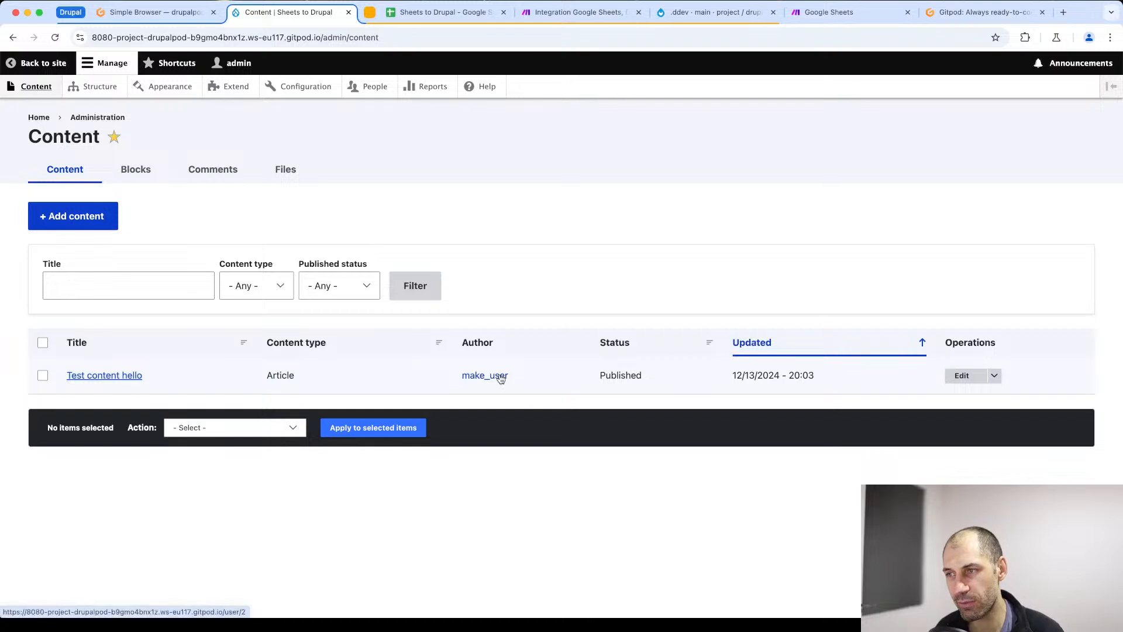
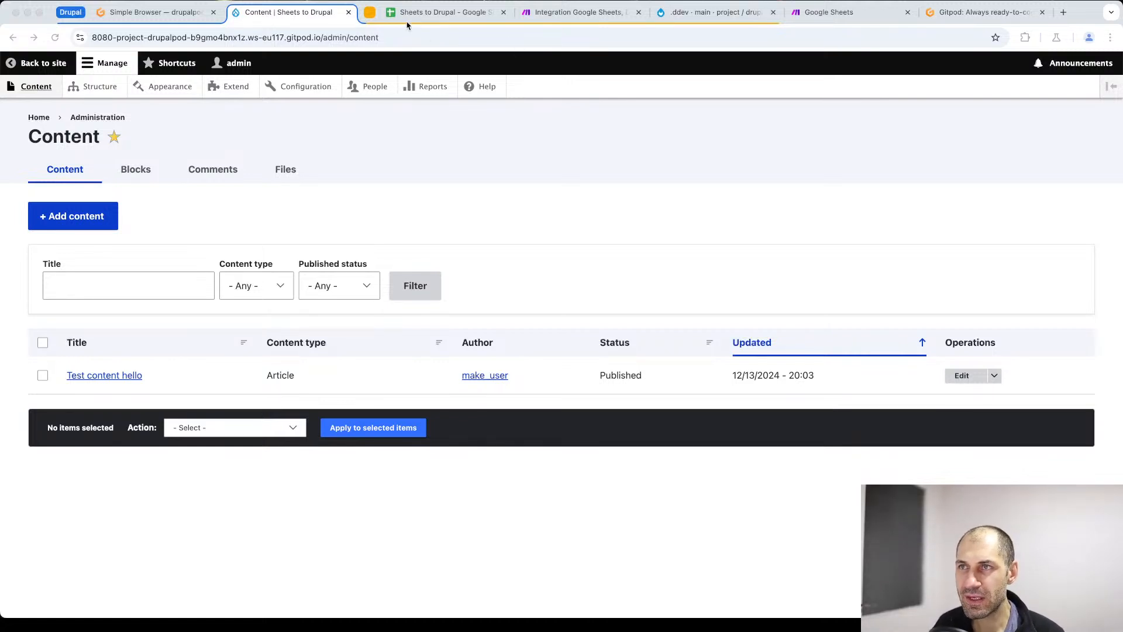
- Switch to the spreadsheet and enter "Body field content" in the Details cell of row 2
left_click(470, 15)
left_click(469, 199)
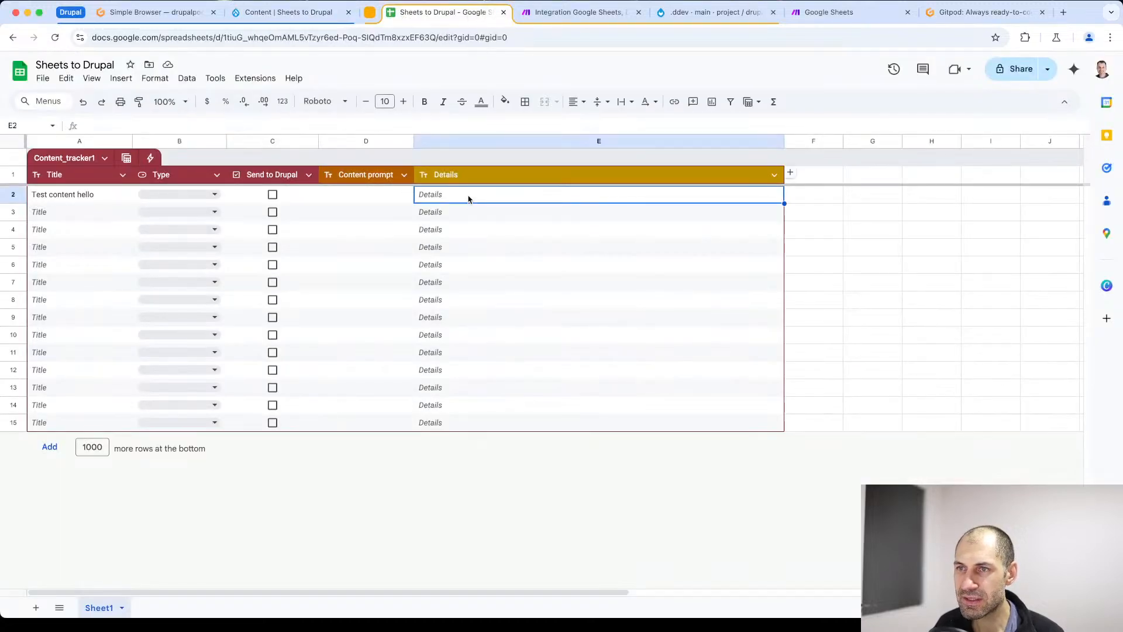
double_click(469, 200)
type("Body fi")
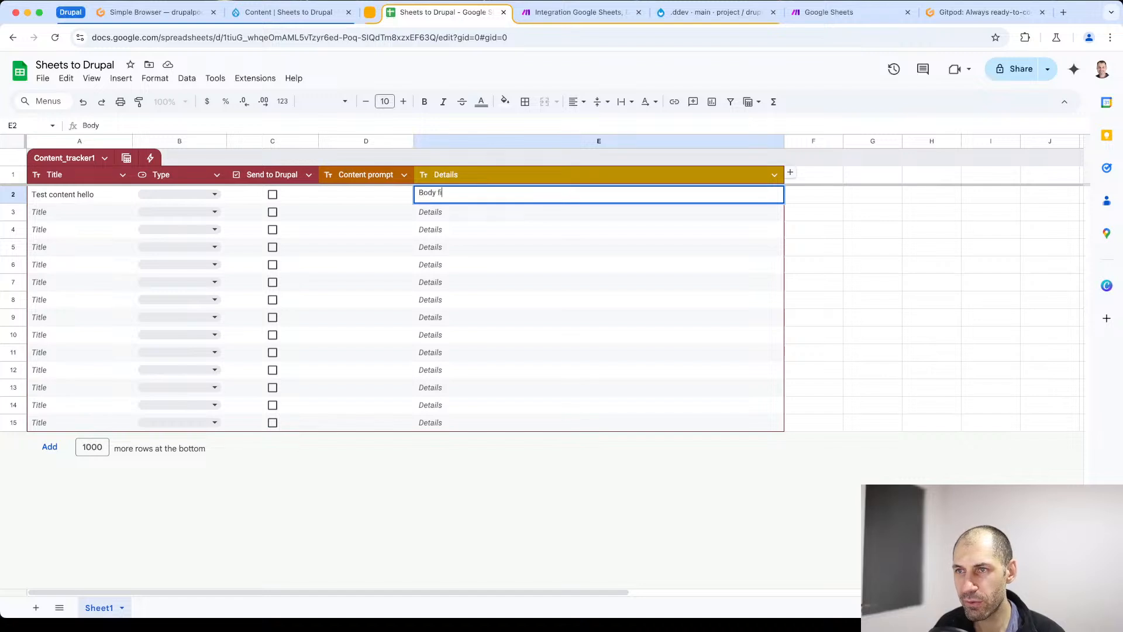
type("eld contetn")
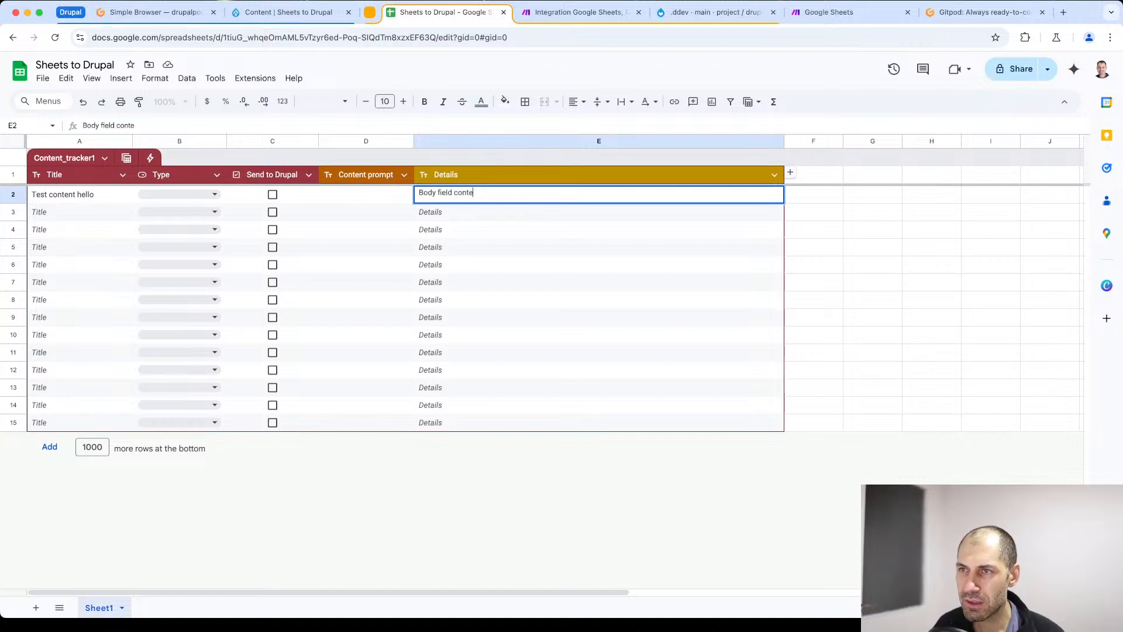
left_click(500, 552)
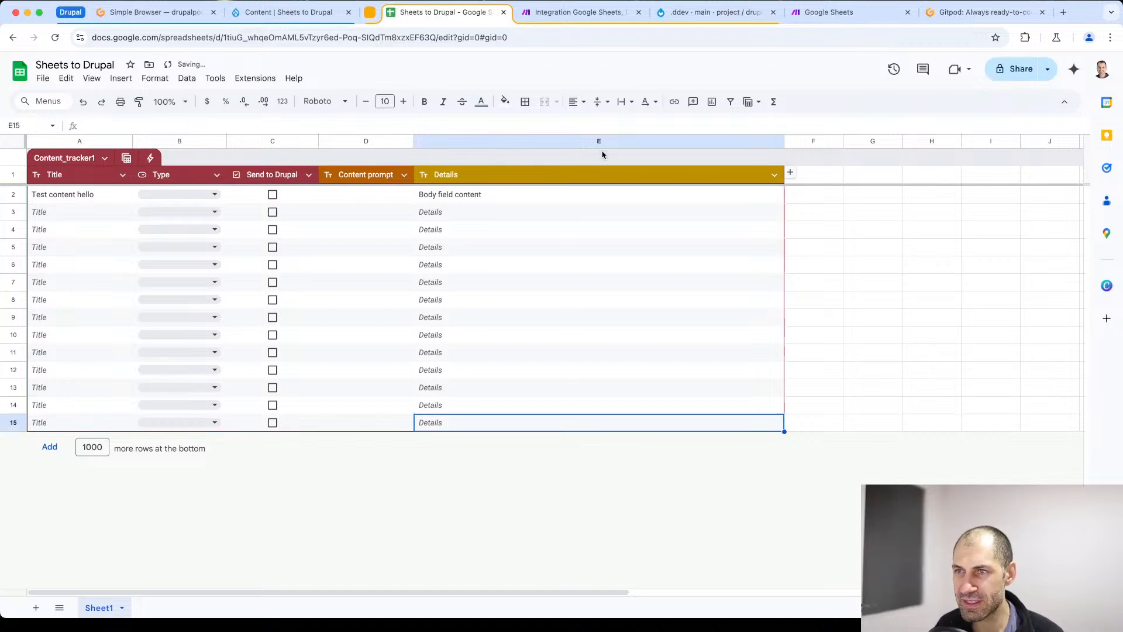
- Move the Make scenario into its own browser window and place it side by side with the tracker spreadsheet
left_click(590, 17)
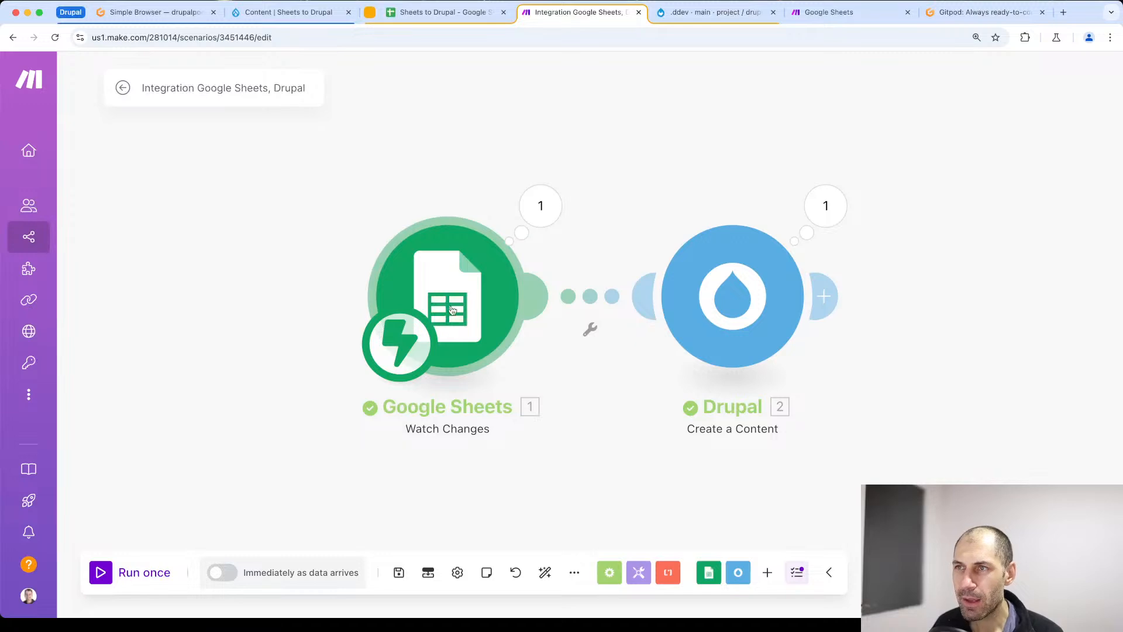
left_click_drag(578, 14, 575, 60)
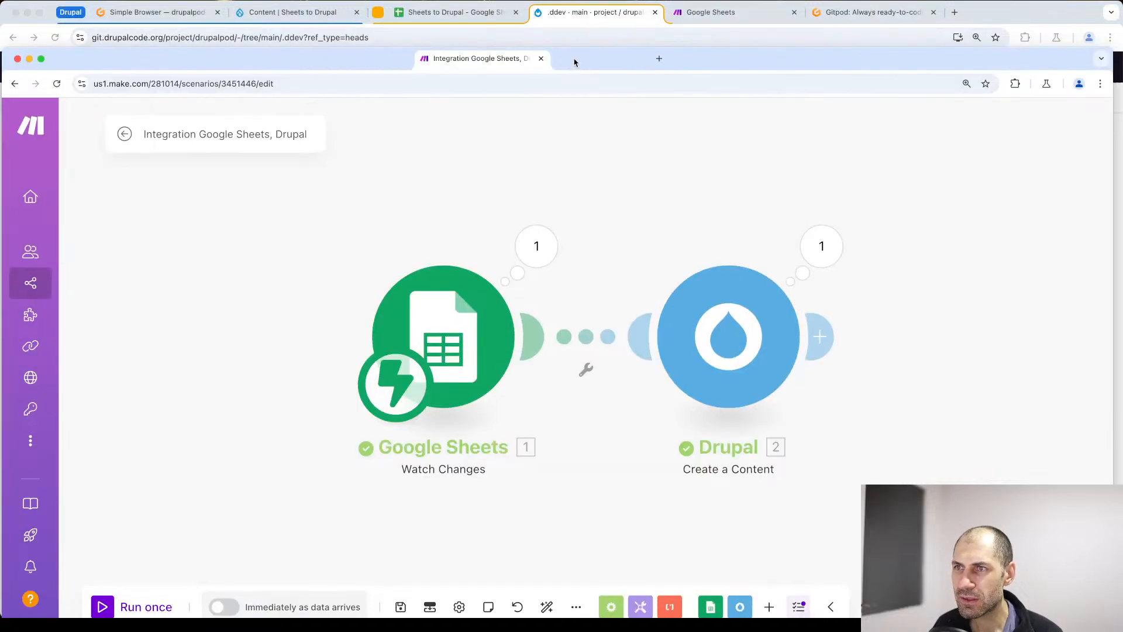
key("ctrl+alt+Right")
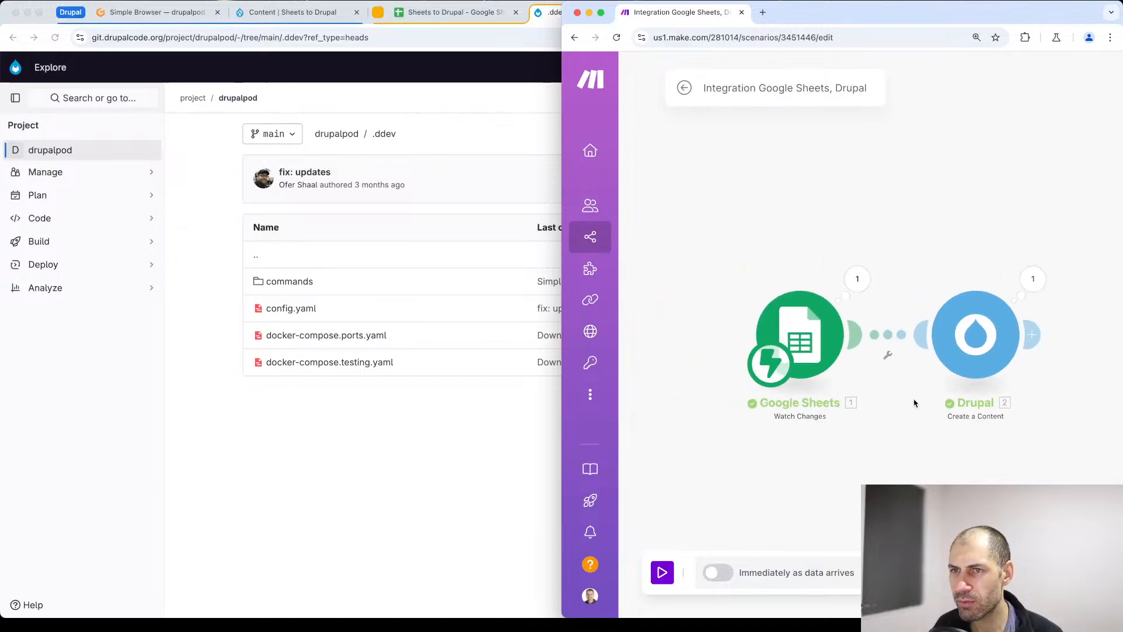
left_click(436, 13)
key("Left")
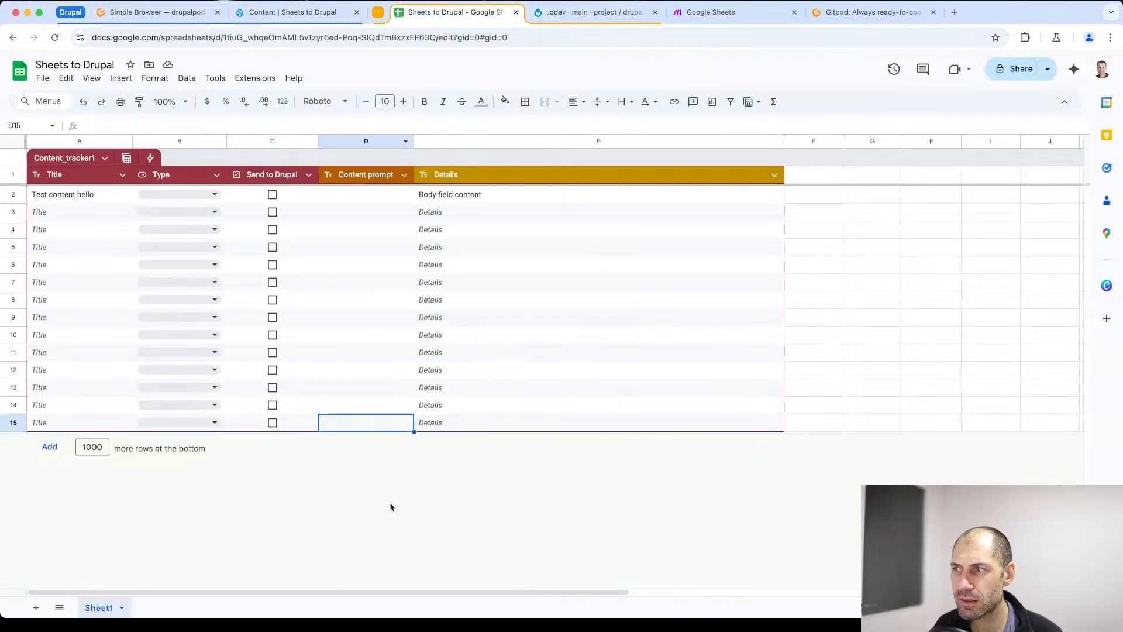
key("ctrl+alt+Left")
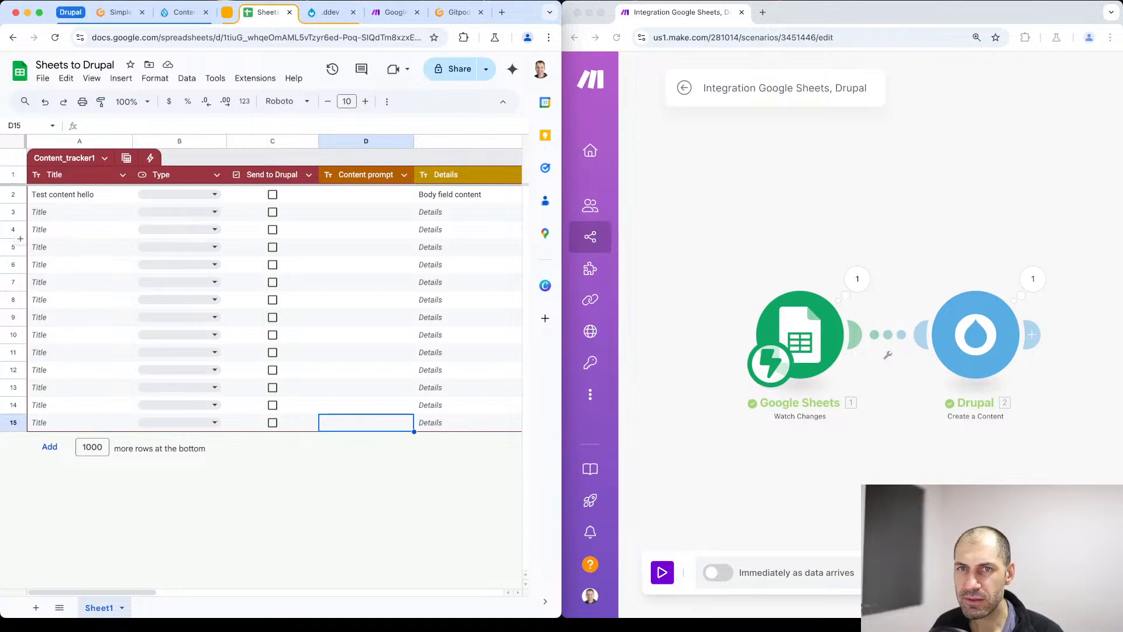
- Switch to the Drupal content list and delete the article "Test content hello"
left_click(183, 11)
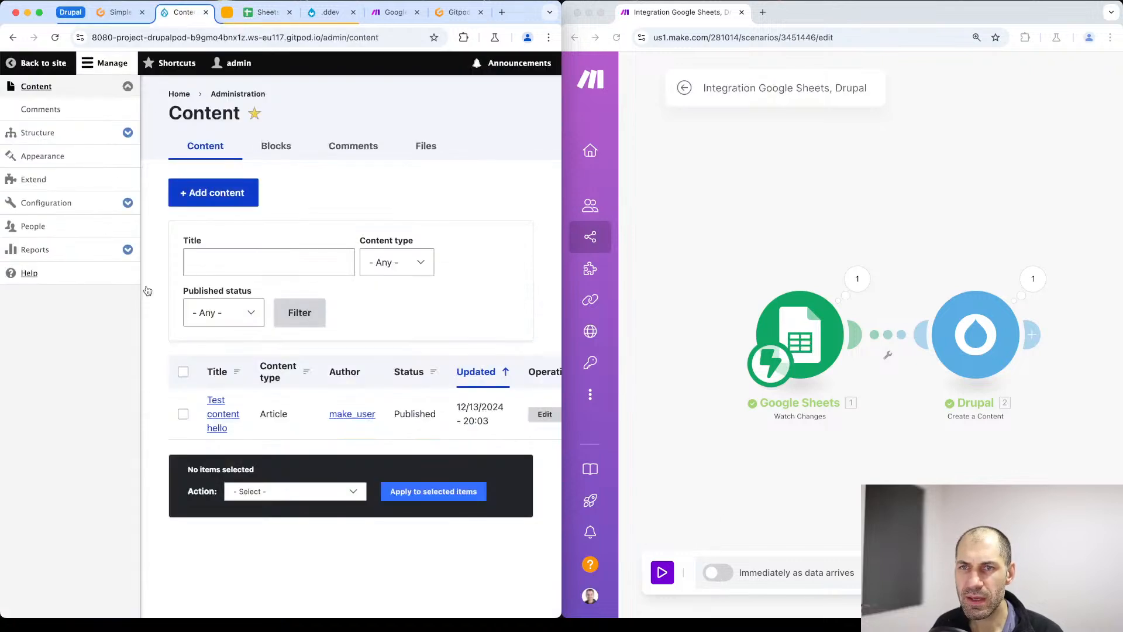
left_click(185, 374)
left_click(278, 495)
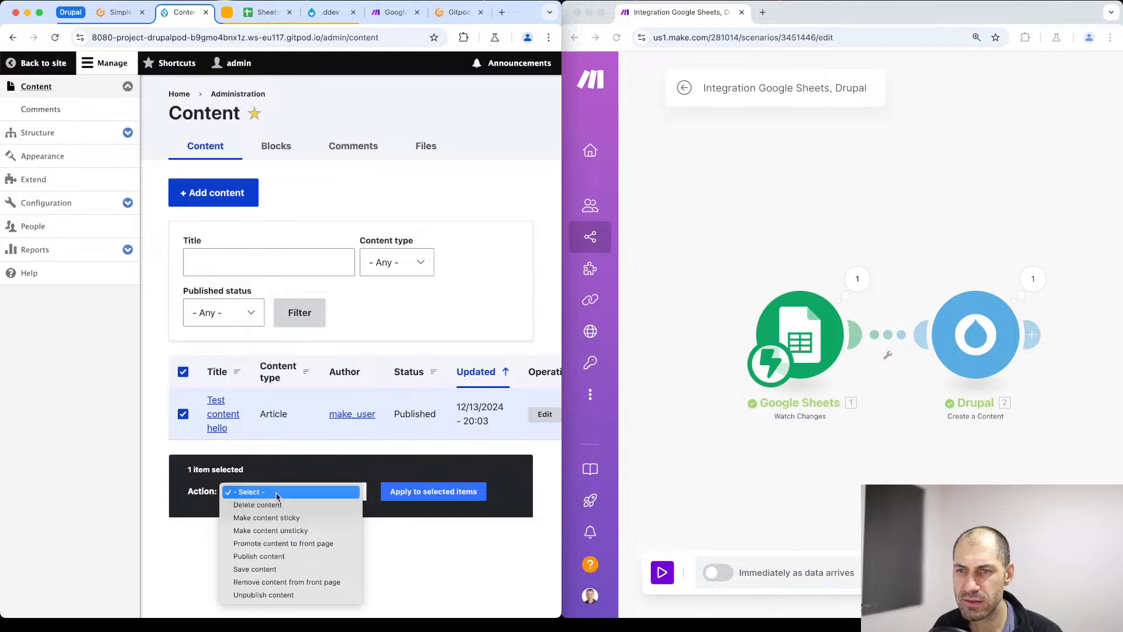
left_click(275, 505)
left_click(401, 495)
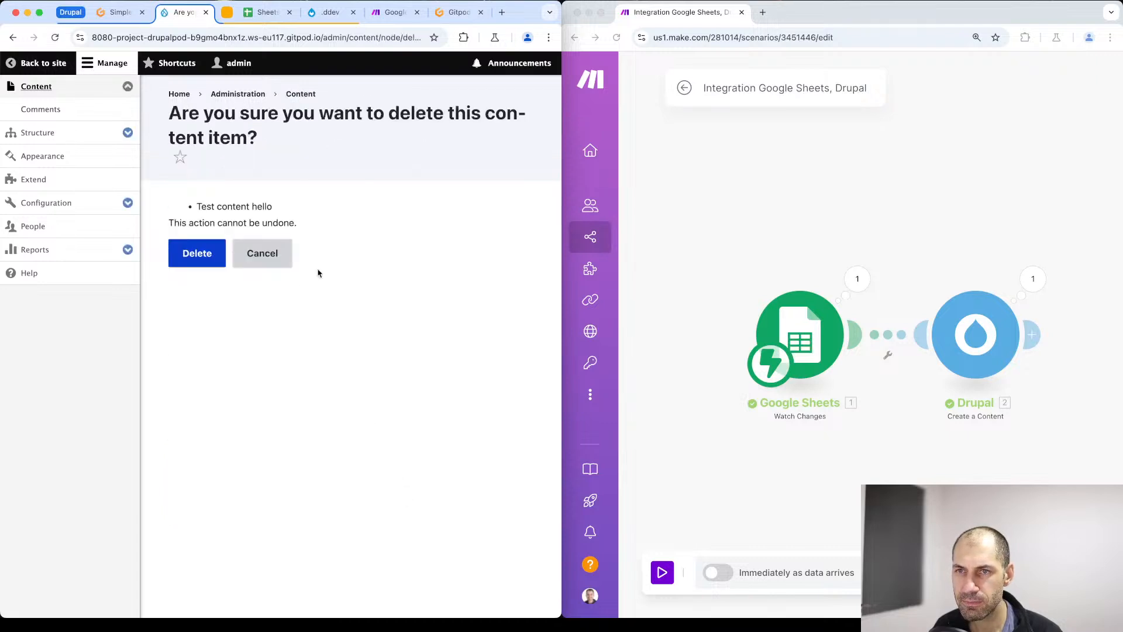
left_click(213, 254)
- Change the title in spreadsheet cell A2 to "Test content hi", running the Make scenario once to pick up the edit
left_click(265, 13)
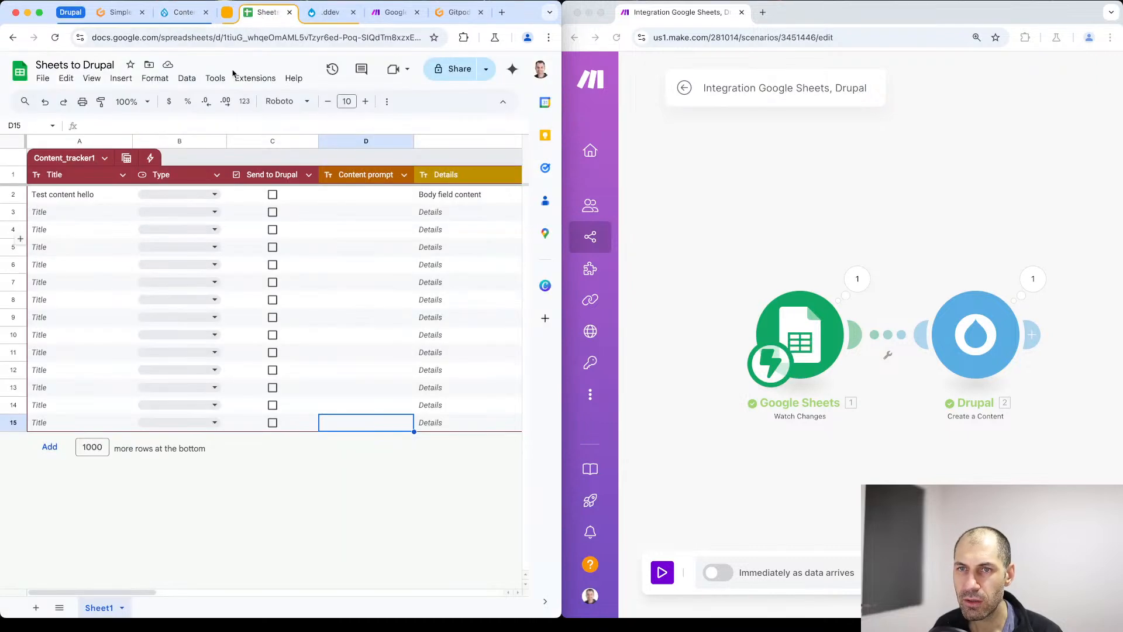
double_click(93, 196)
double_click(87, 195)
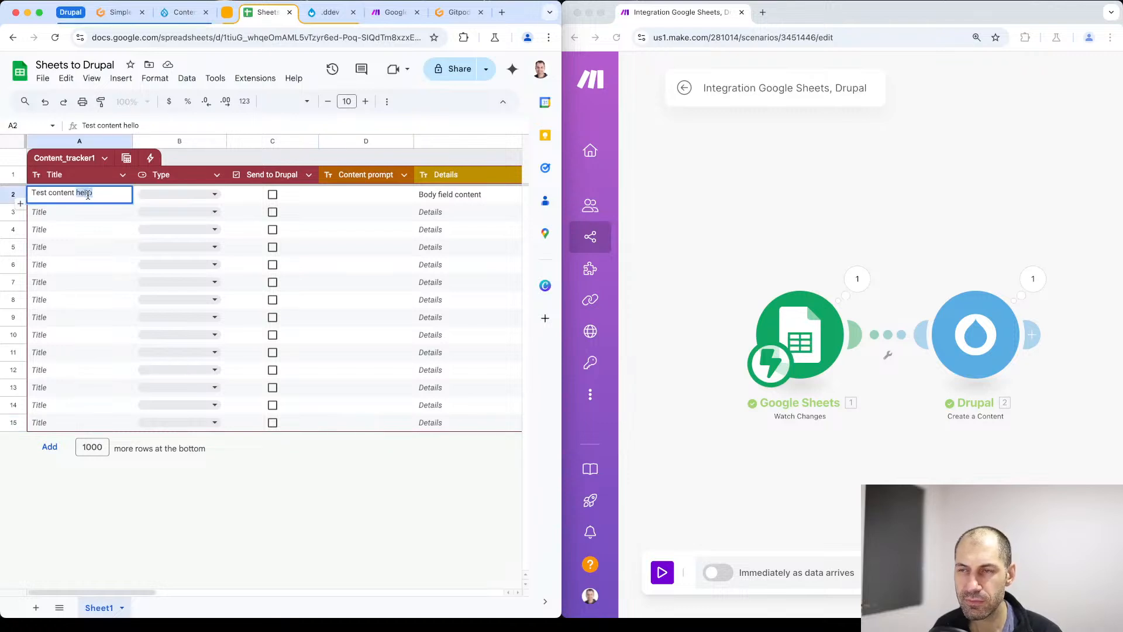
type("o")
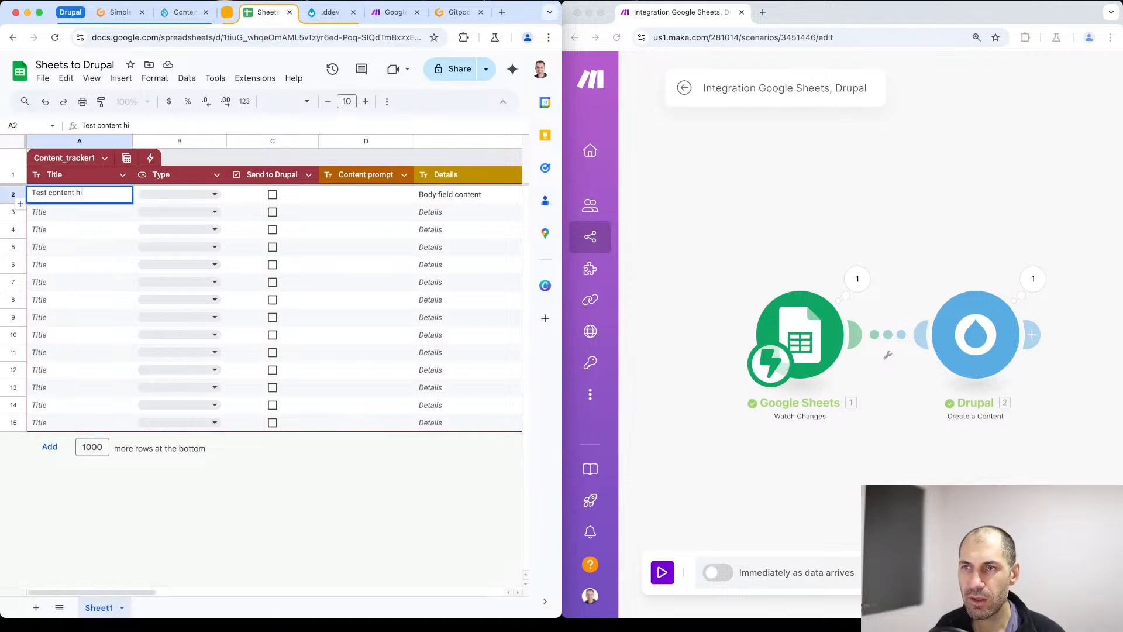
left_click(662, 573)
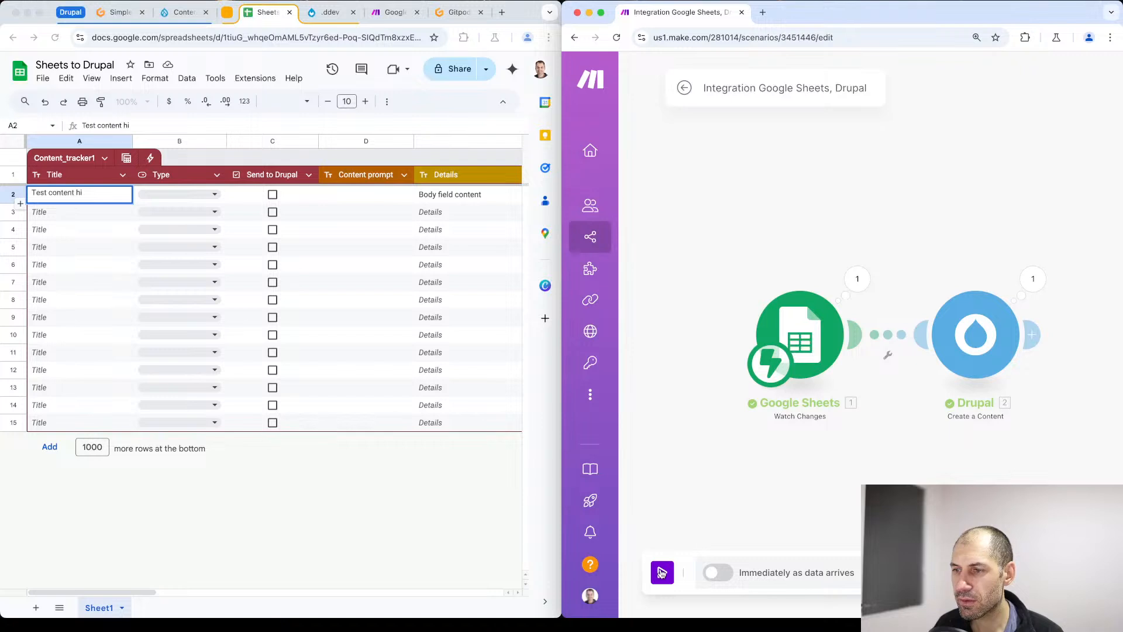
left_click(662, 573)
left_click(815, 592)
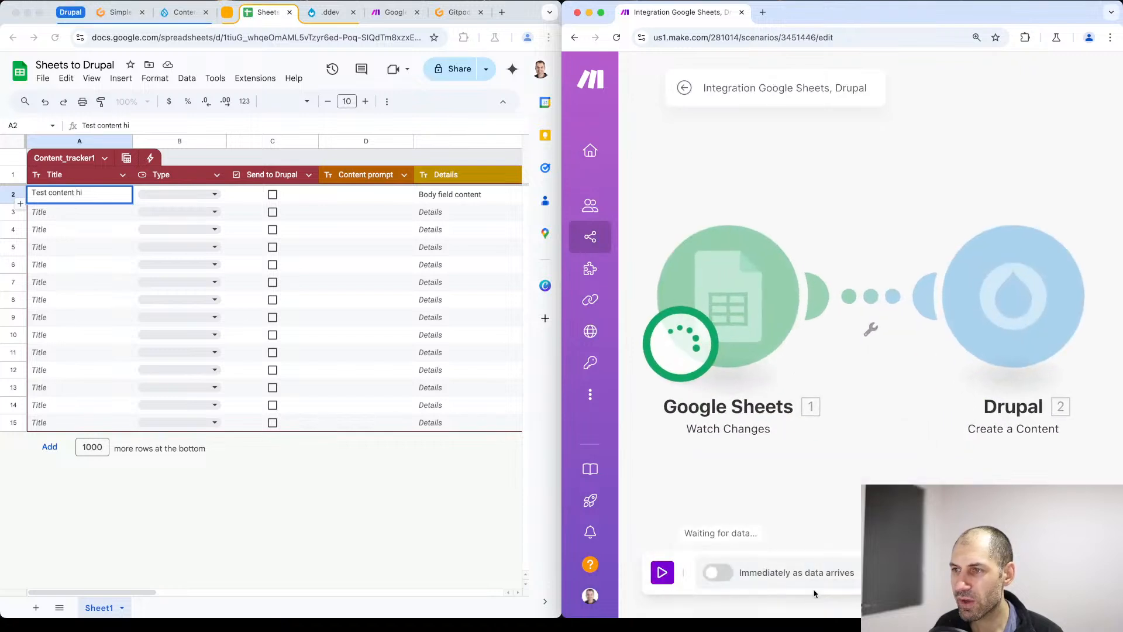
left_click(98, 193)
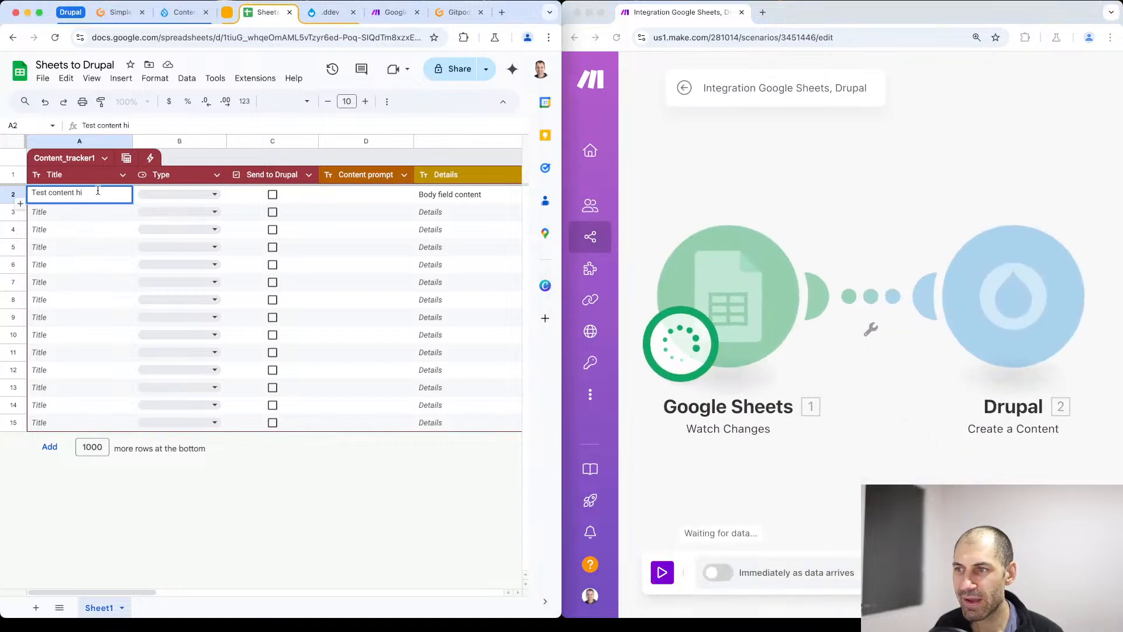
left_click(92, 213)
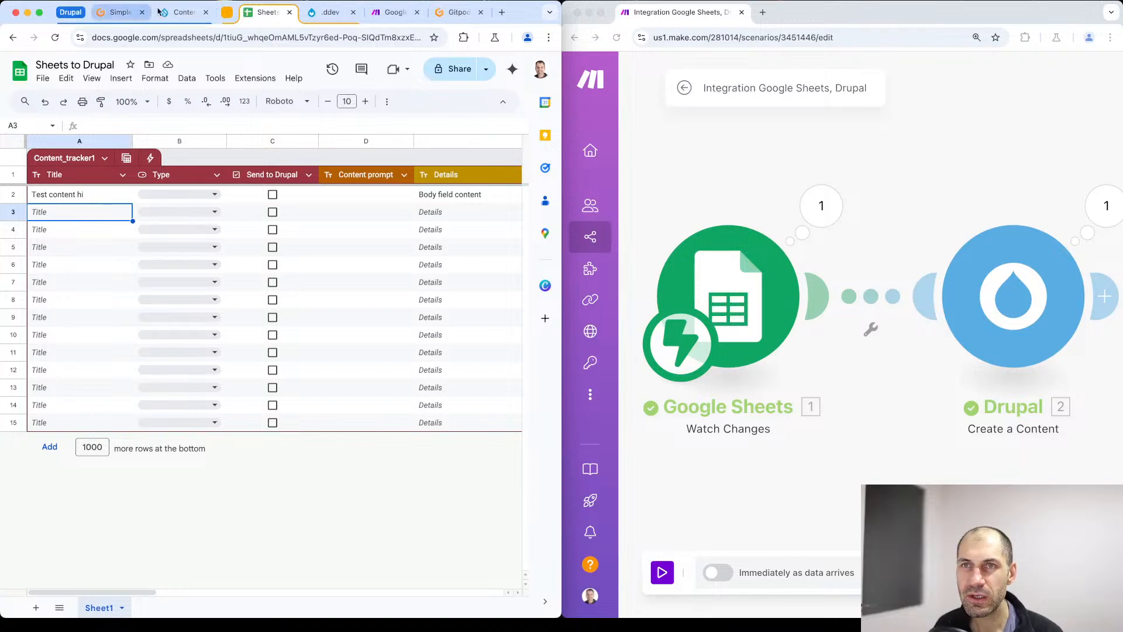
- Reload the Drupal content list to check for the article titled "Test content hi"
left_click(178, 12)
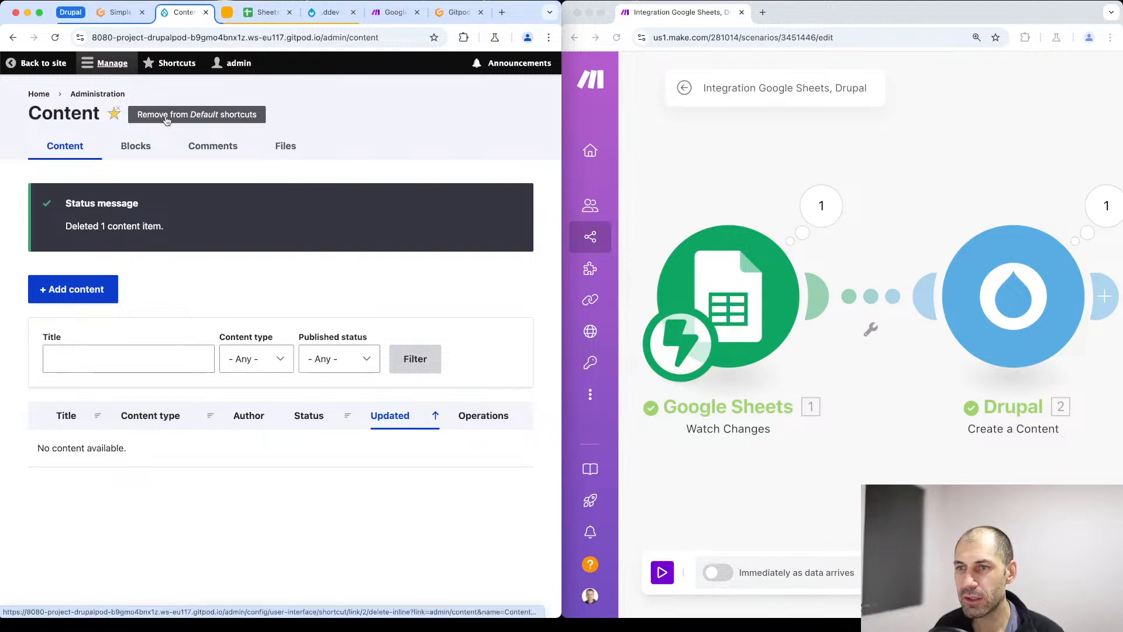
key("super+r")
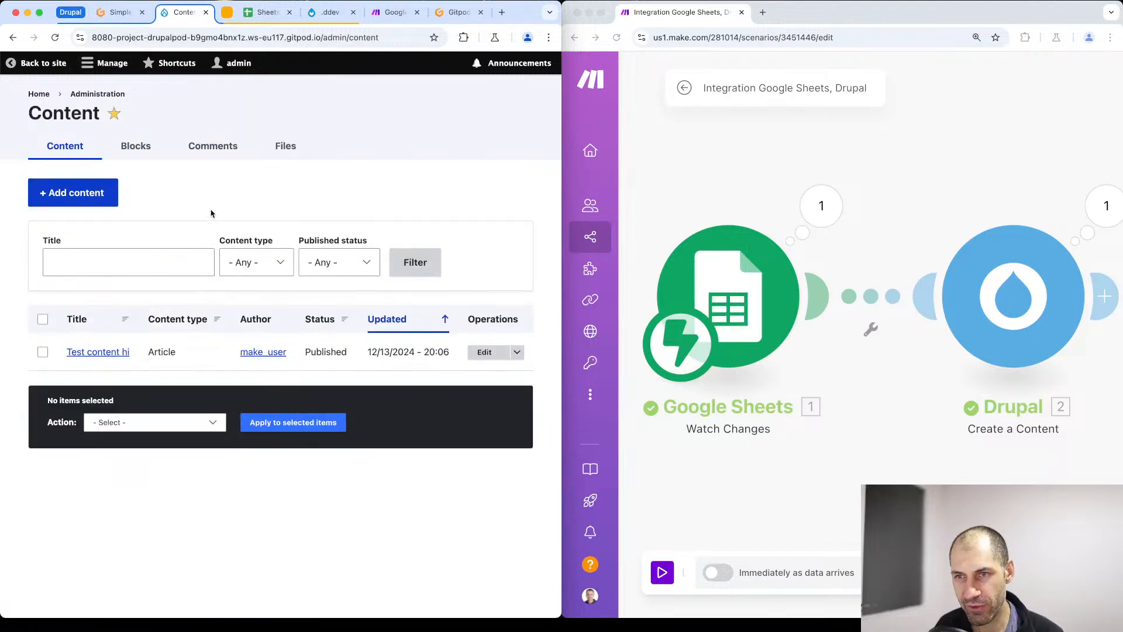
- Map the Drupal module's Body value to column E of the Google Sheets row values and save the module
left_click(1103, 297)
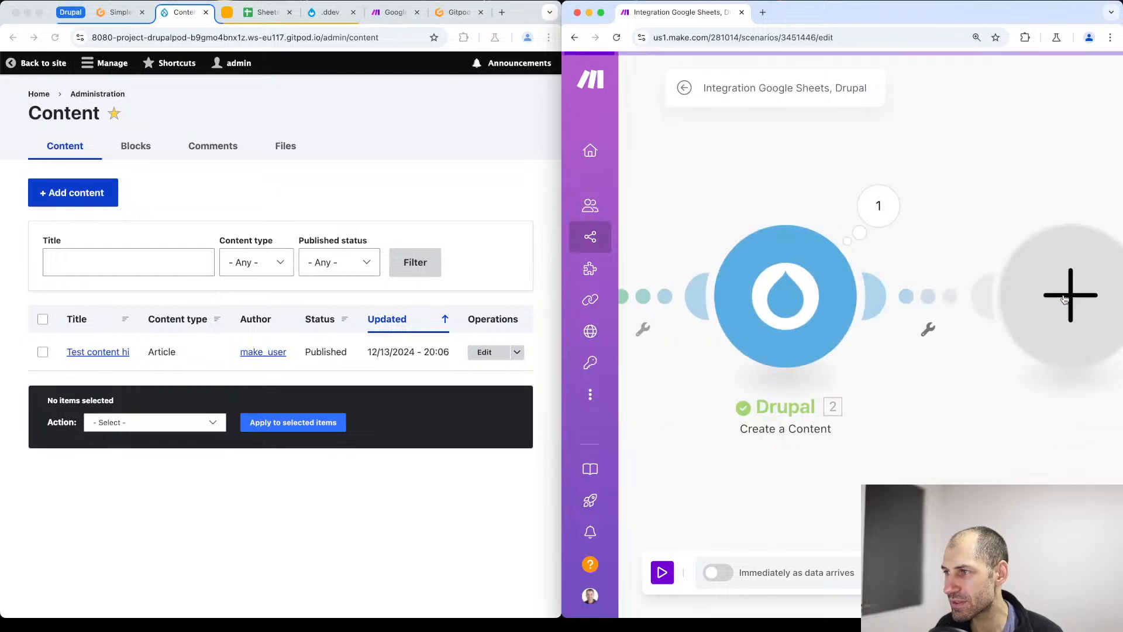
left_click(1053, 186)
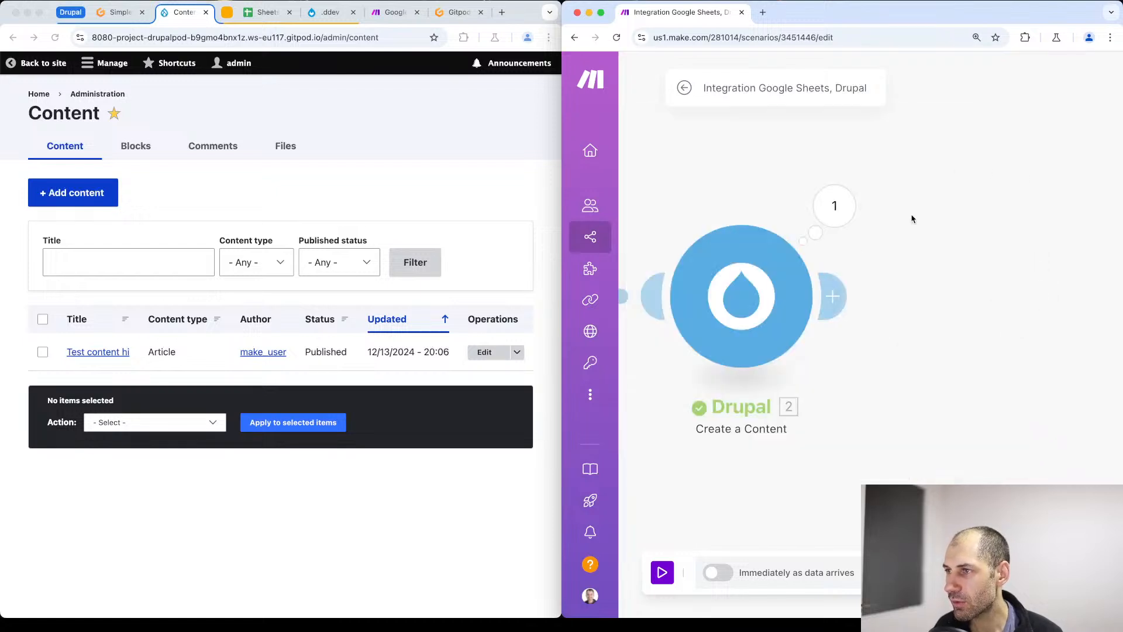
left_click(748, 297)
scroll(869, 351, "down", 1)
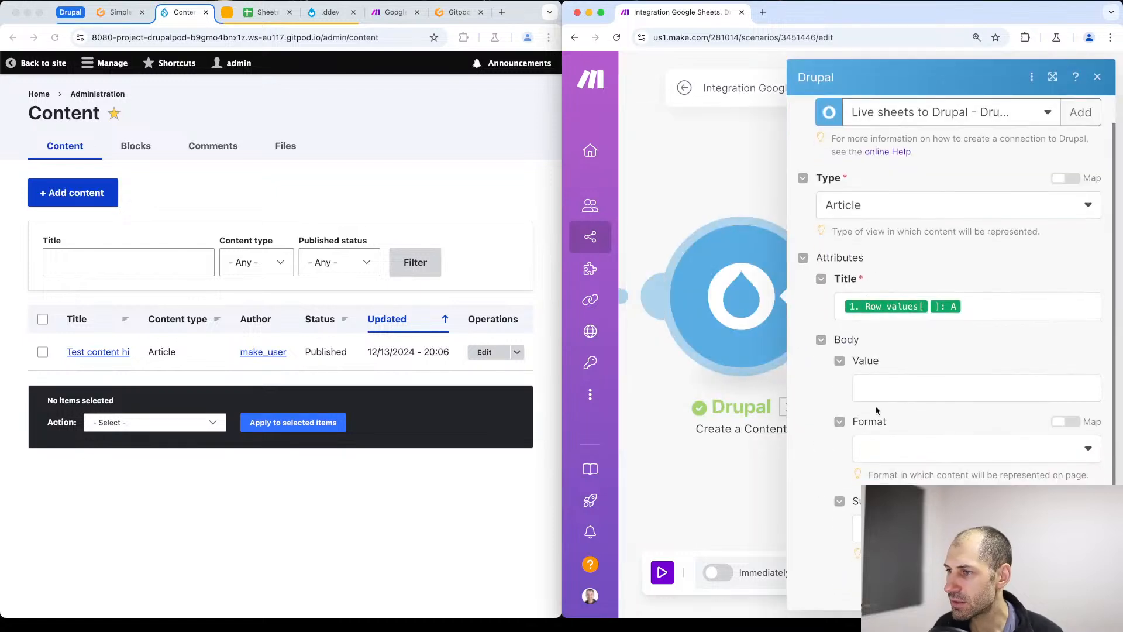
left_click(914, 385)
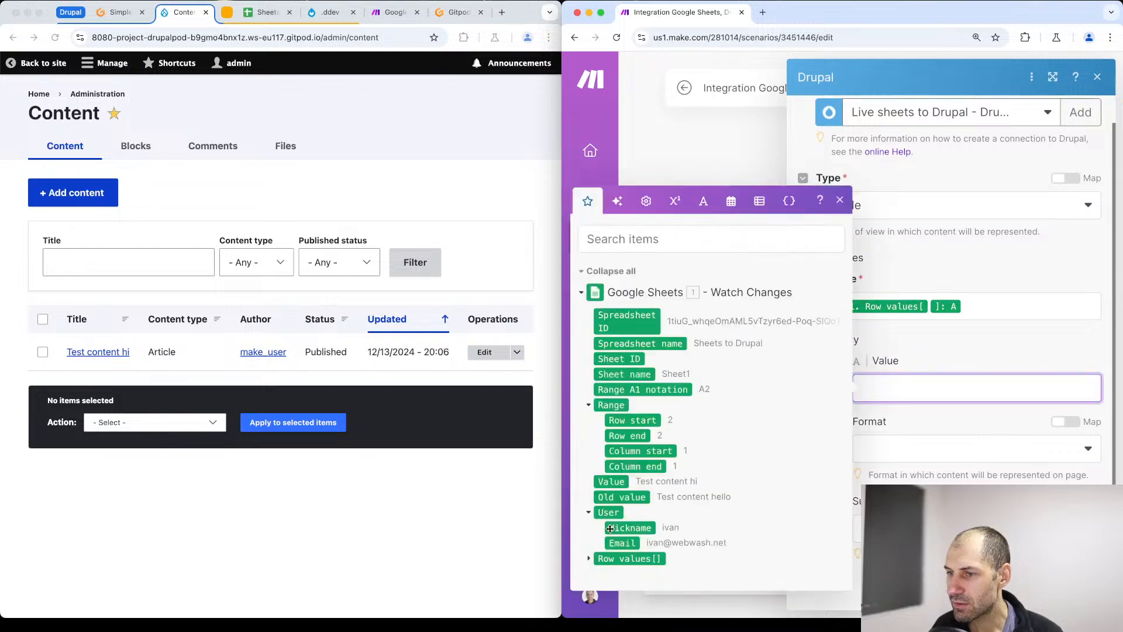
scroll(587, 559, "down", 3)
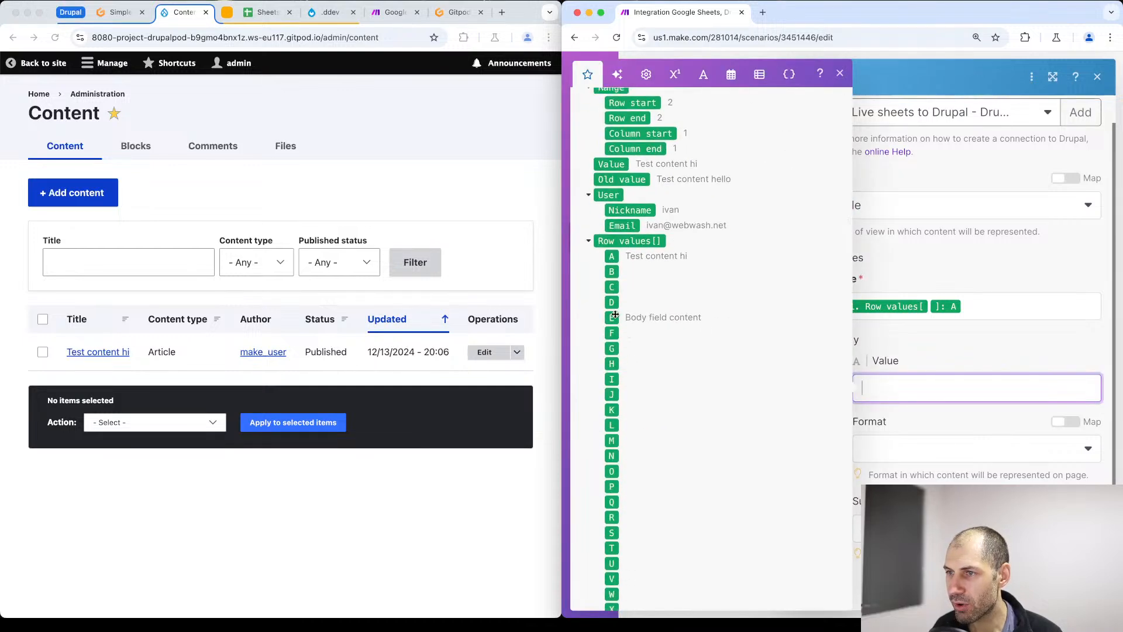
left_click_drag(611, 317, 870, 410)
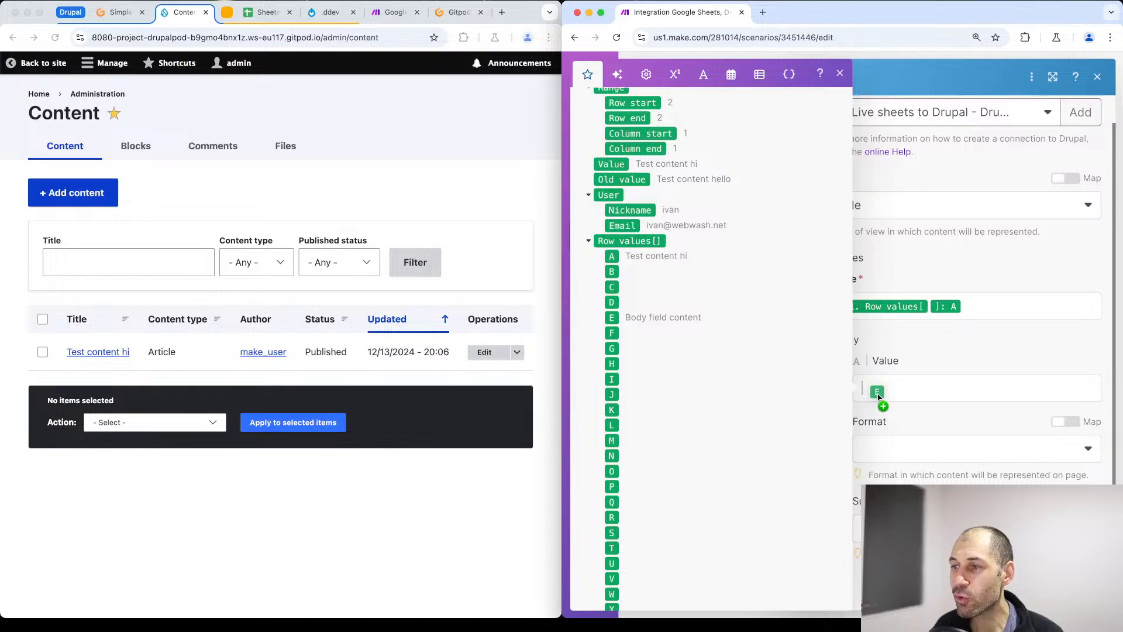
left_click_drag(878, 396, 878, 395)
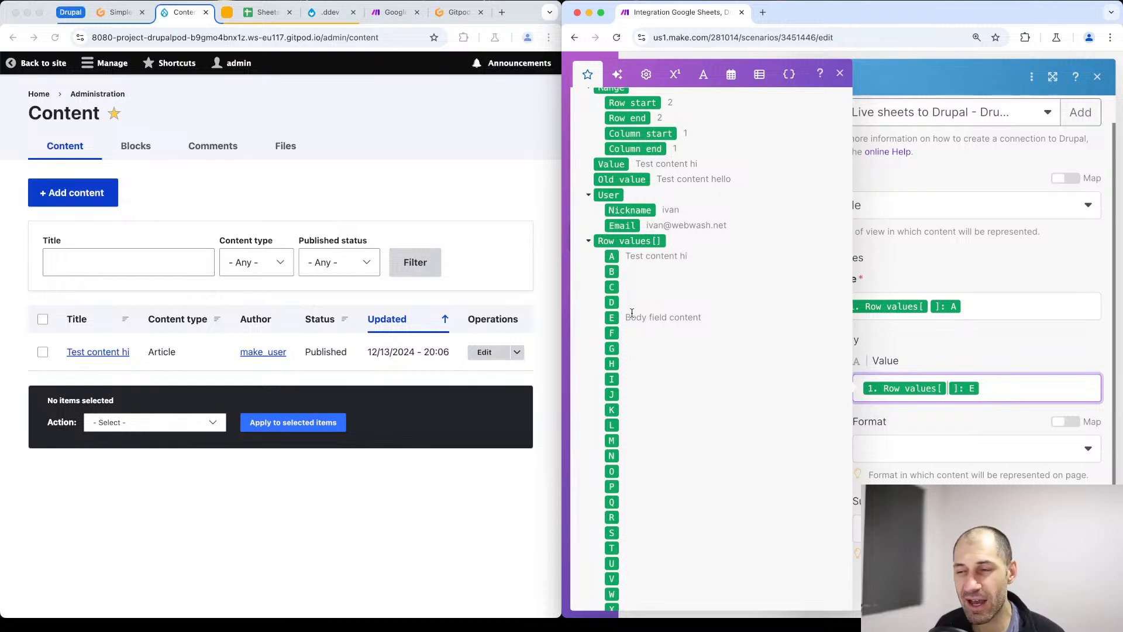
left_click(842, 72)
left_click(1083, 588)
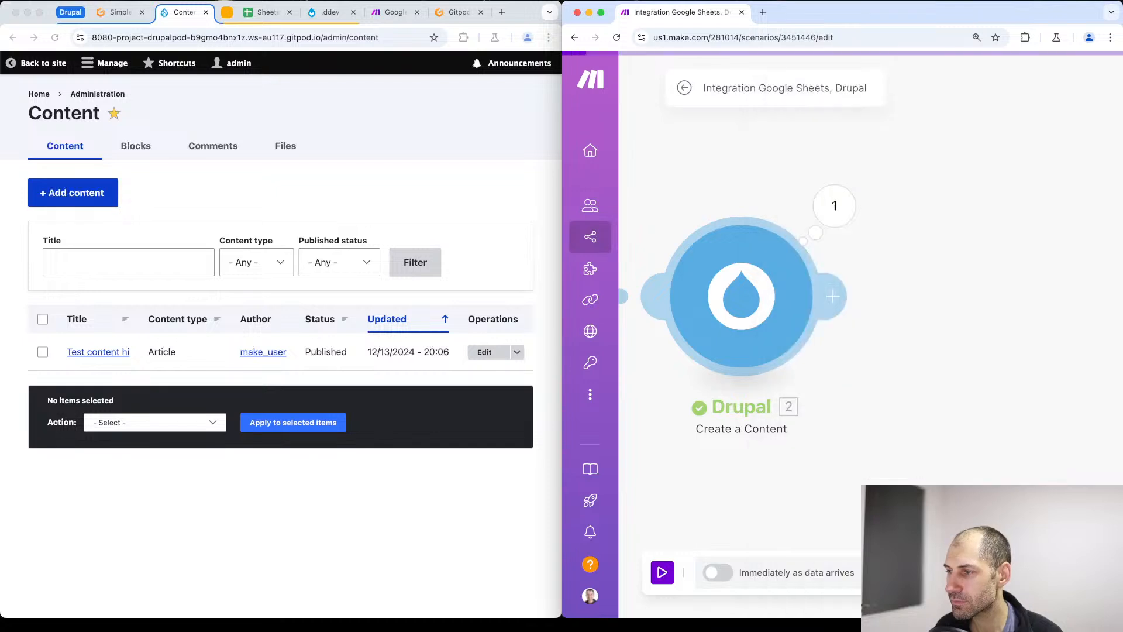
- Set the Drupal module's Body format to Full HTML and auto-align the scenario's modules
left_click(757, 319)
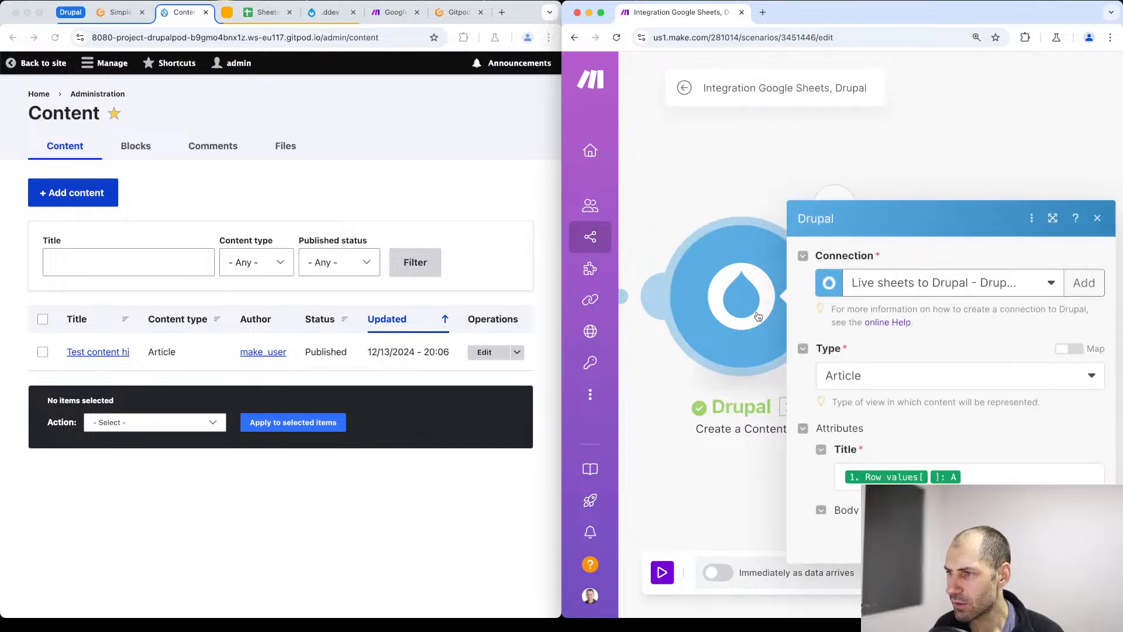
scroll(890, 483, "down", 1)
left_click(934, 456)
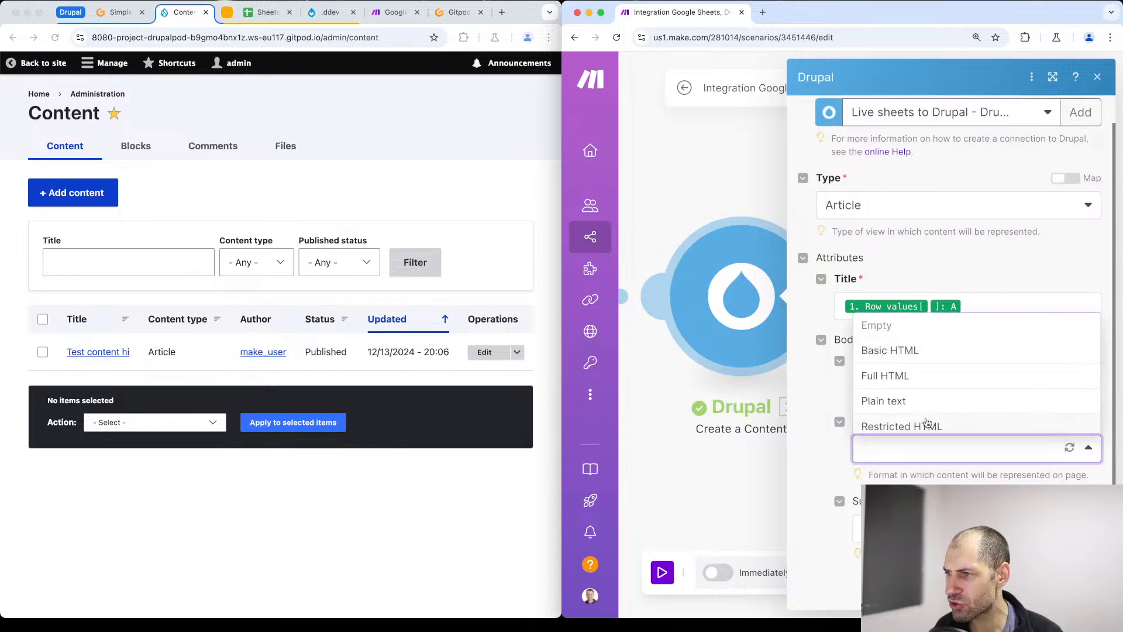
left_click(896, 381)
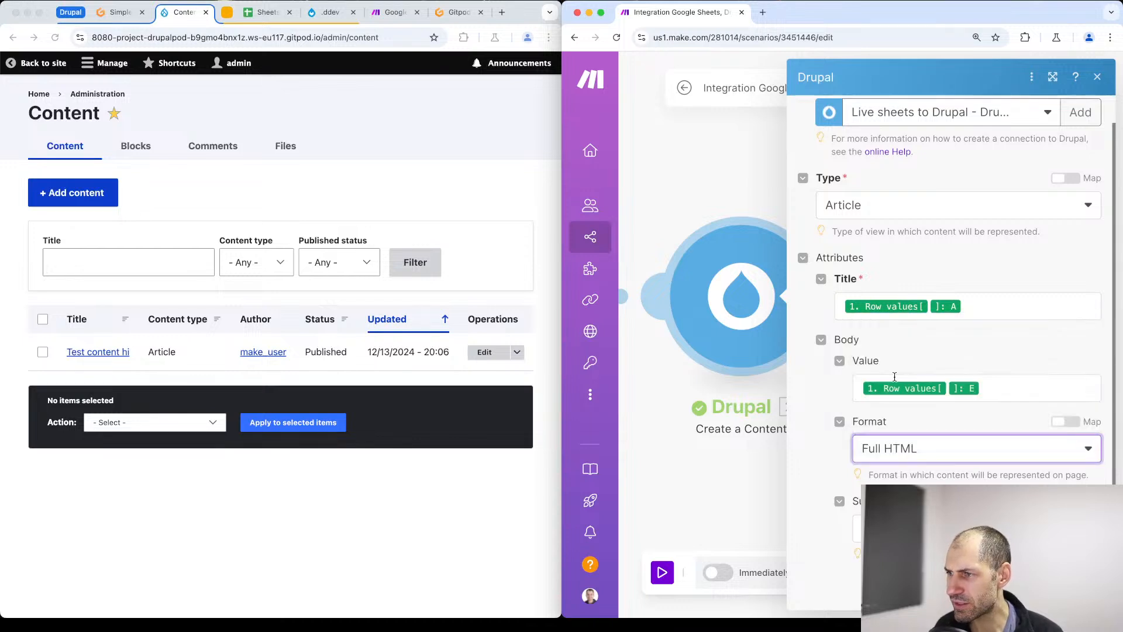
left_click(1083, 589)
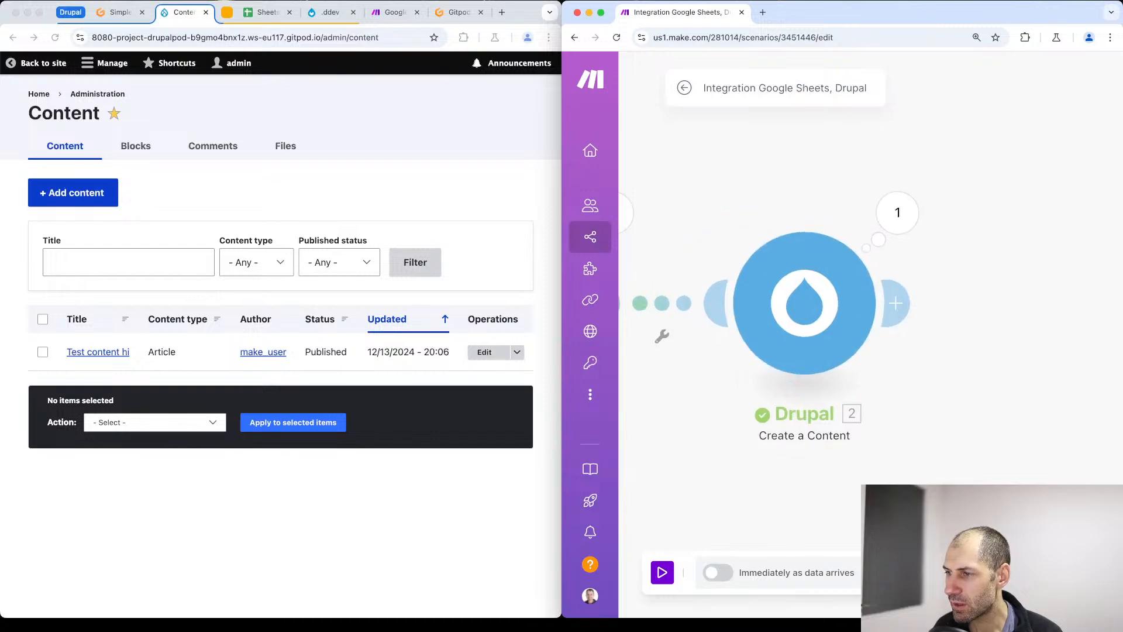
left_click(918, 573)
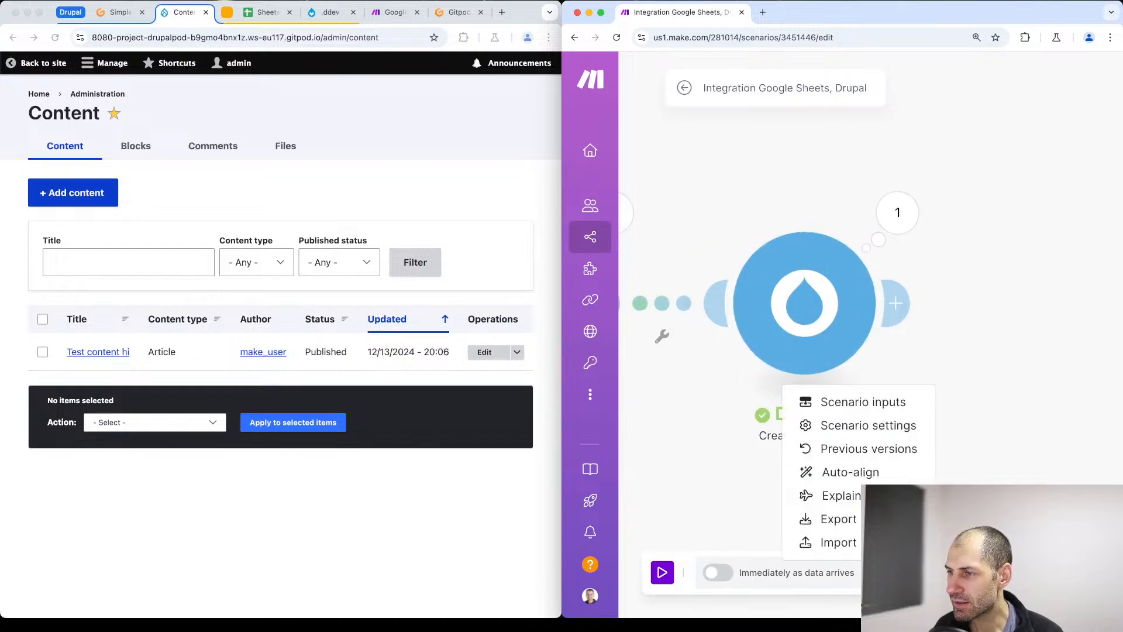
left_click(839, 475)
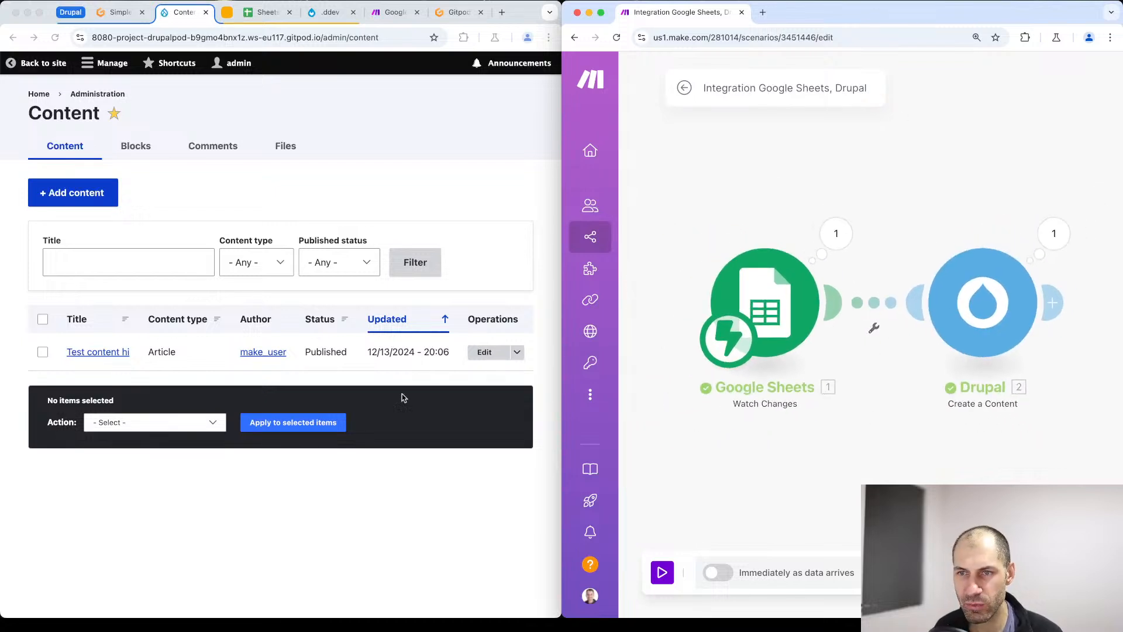
- In the Sheets to Drupal spreadsheet, enter "Another body field" in the Details cell of row 3
left_click(314, 468)
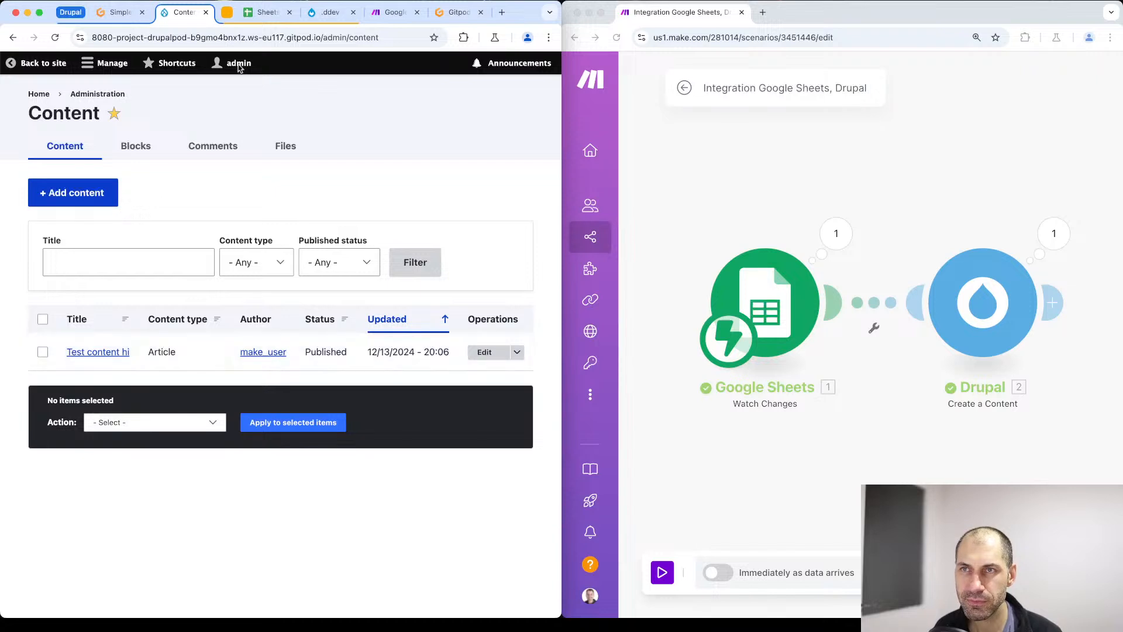
left_click(267, 12)
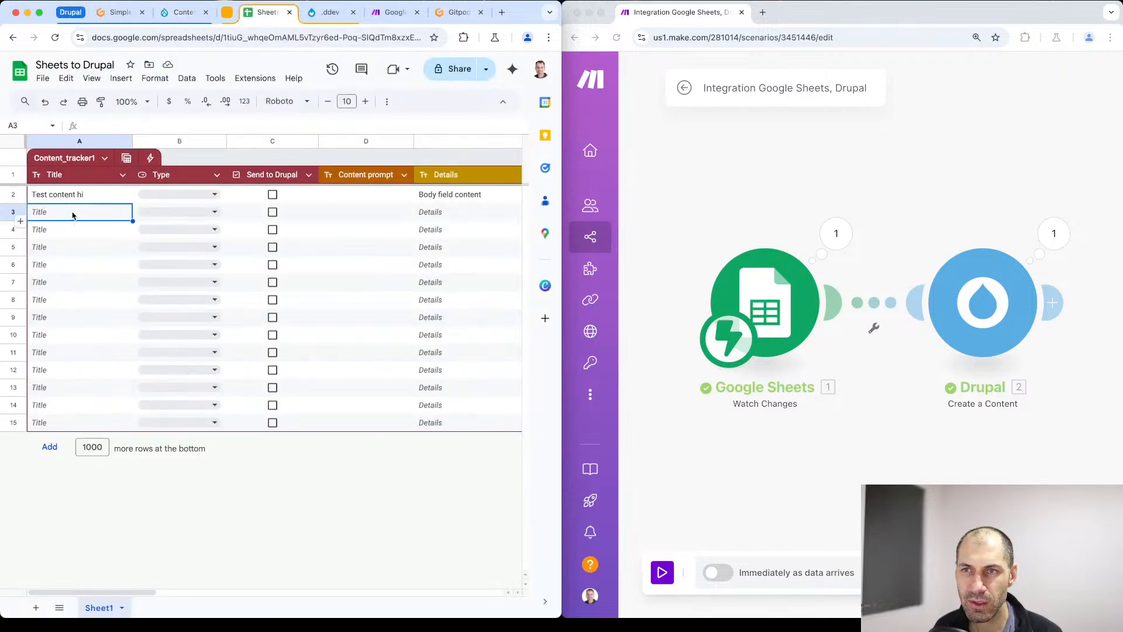
double_click(446, 209)
type("An")
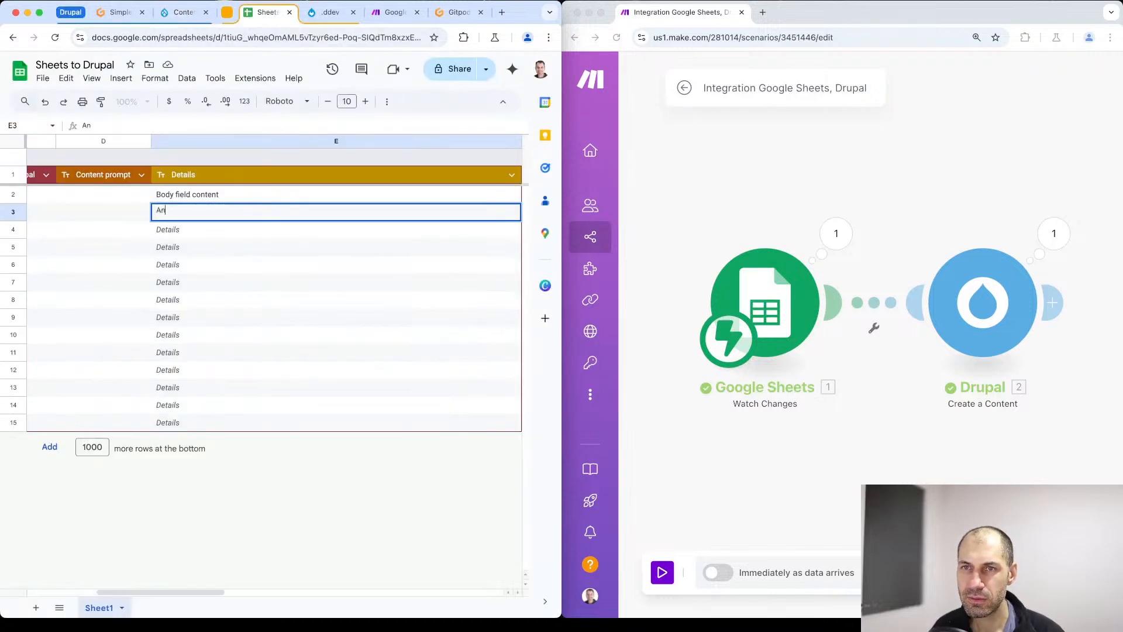
type("other body field")
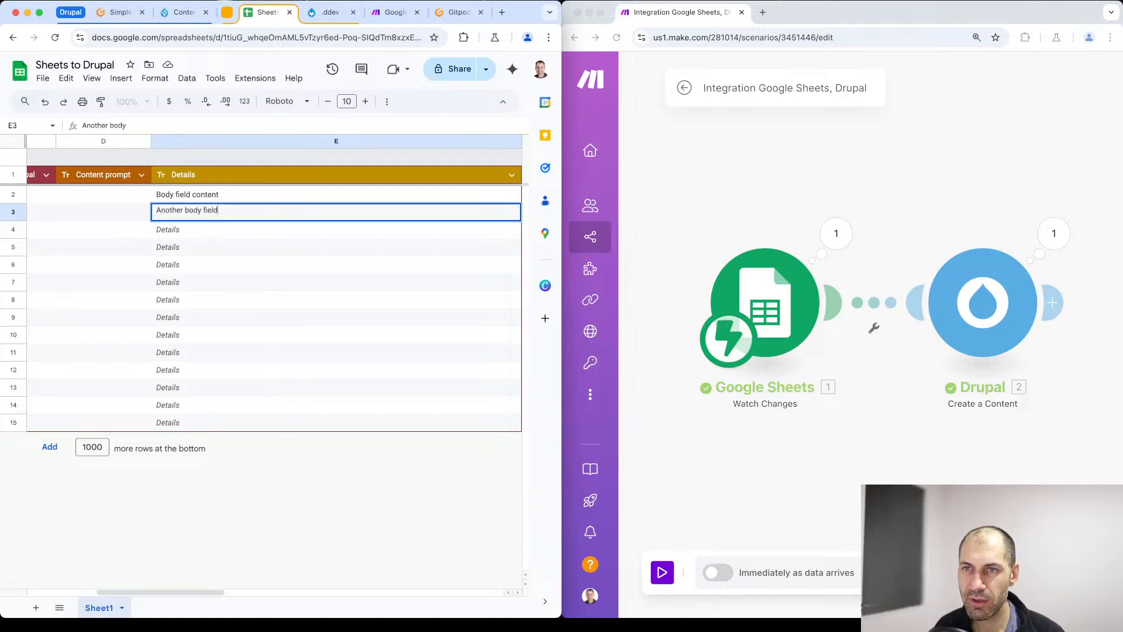
key("Return")
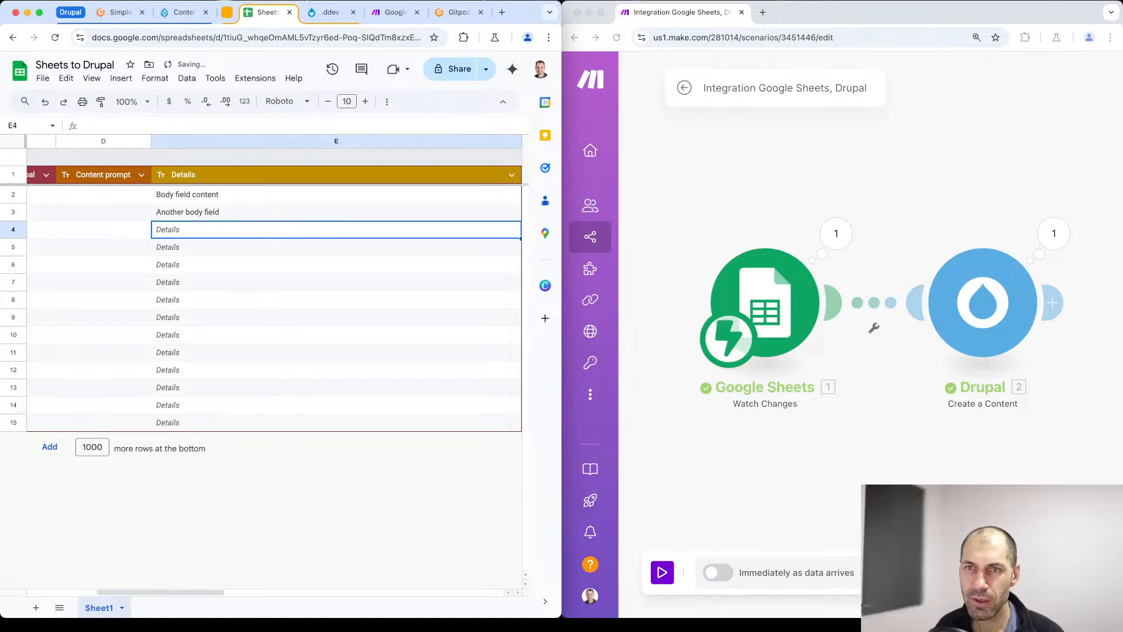
- Enter "Test two" in the Title cell of row 3, leaving the cell in edit mode
key("Up")
key("Left")
key("Left")
key("Left")
key("Left")
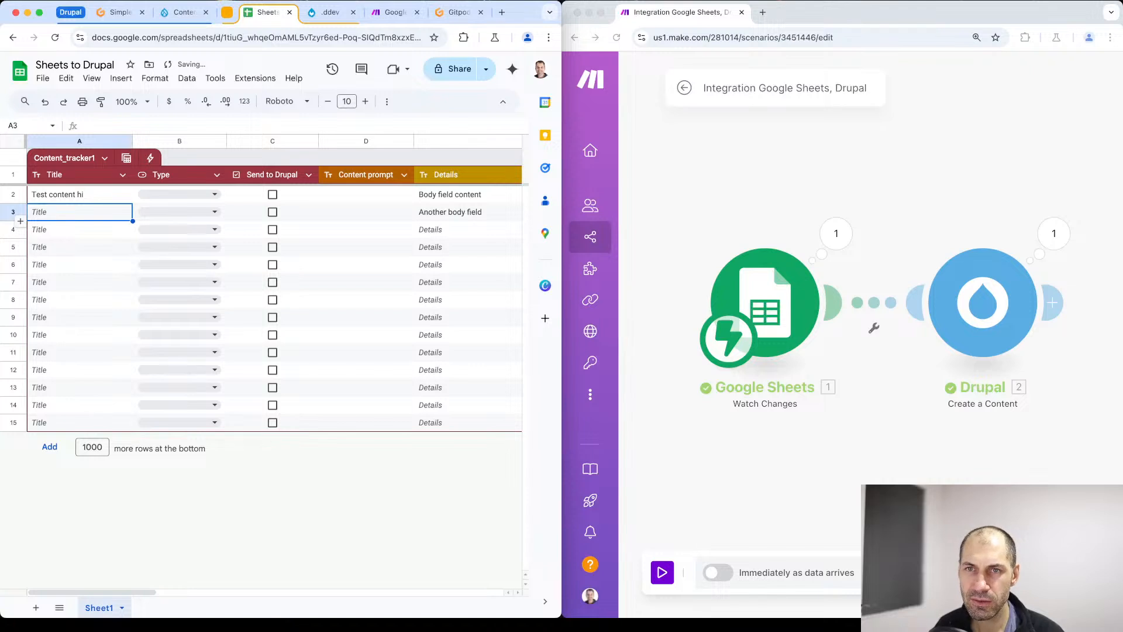
double_click(95, 212)
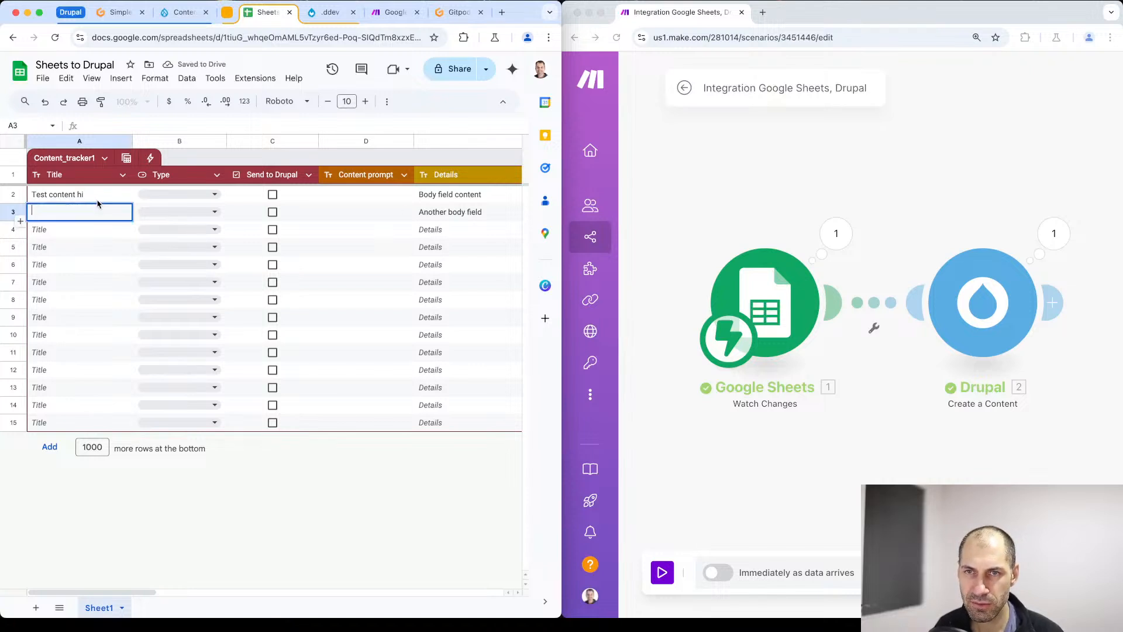
type("T")
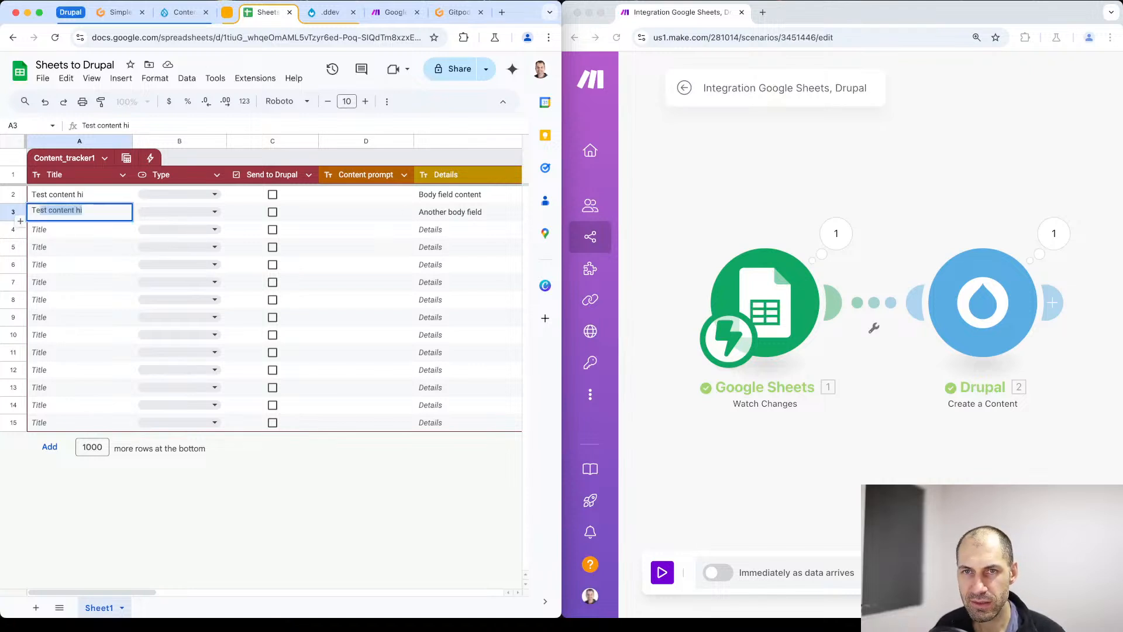
type("e")
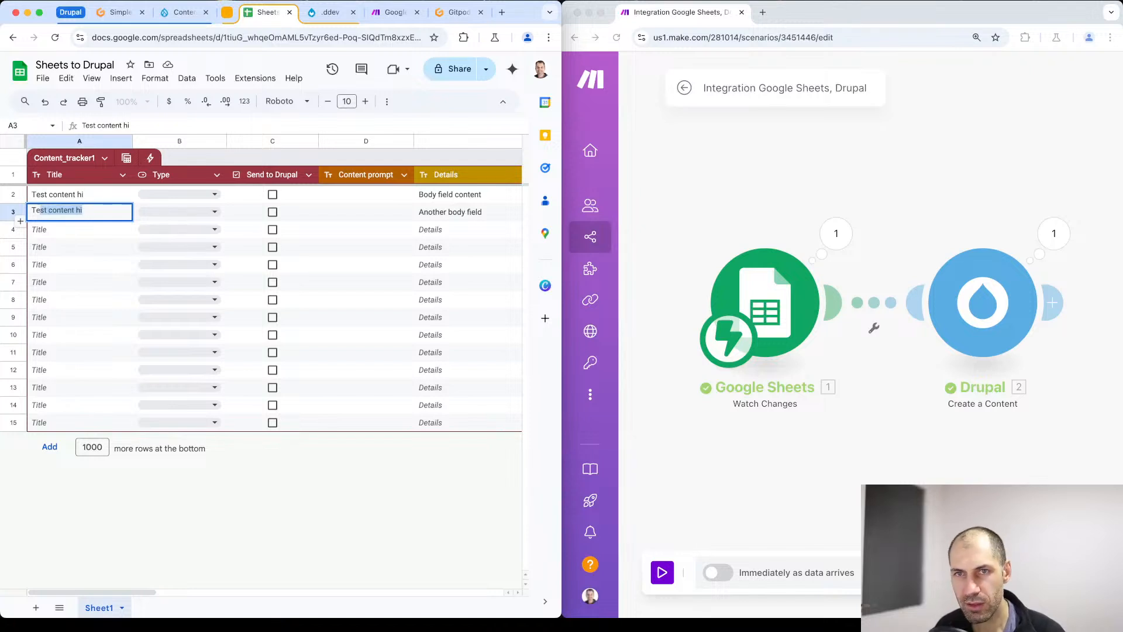
type("st two")
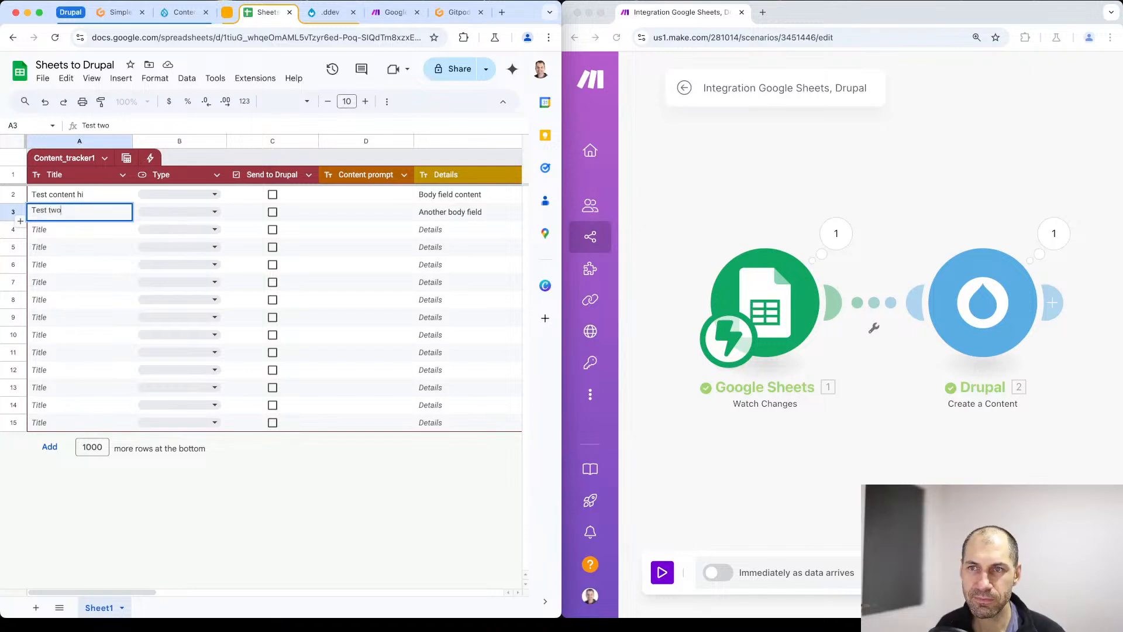
- Run the Make scenario once, waiting for new data, and commit the row 3 title to trigger it
left_click(692, 413)
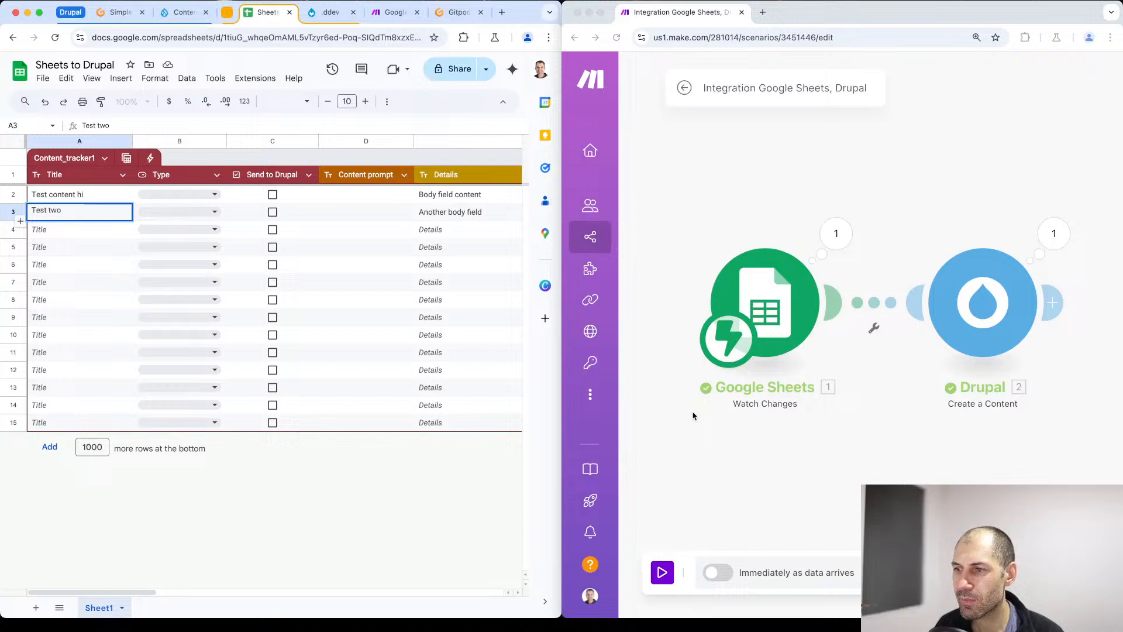
left_click(669, 571)
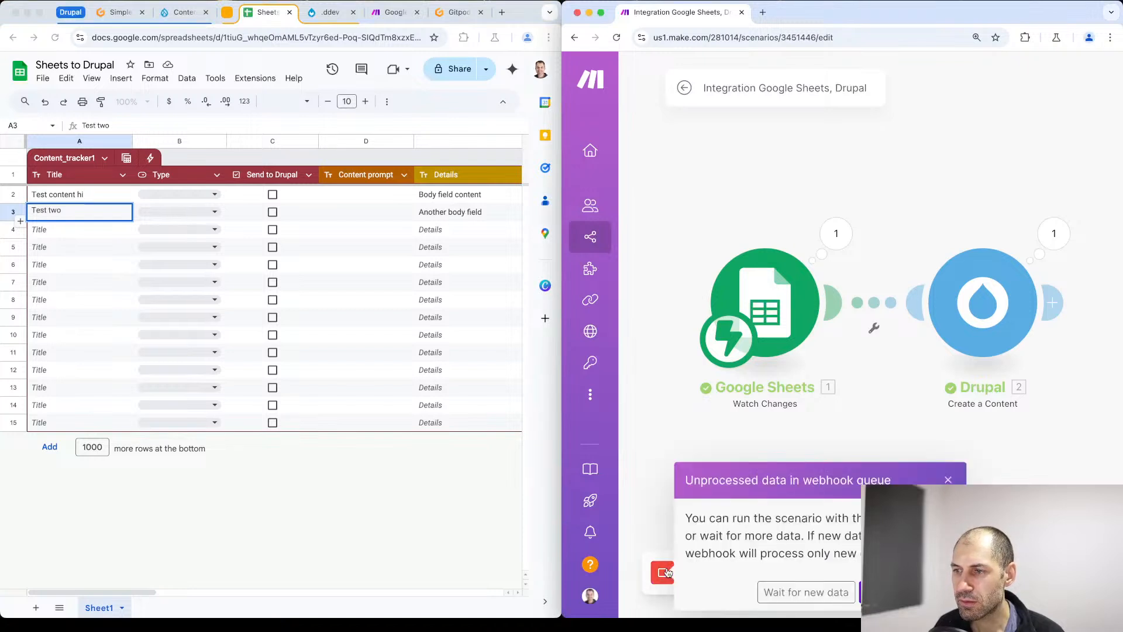
left_click(782, 594)
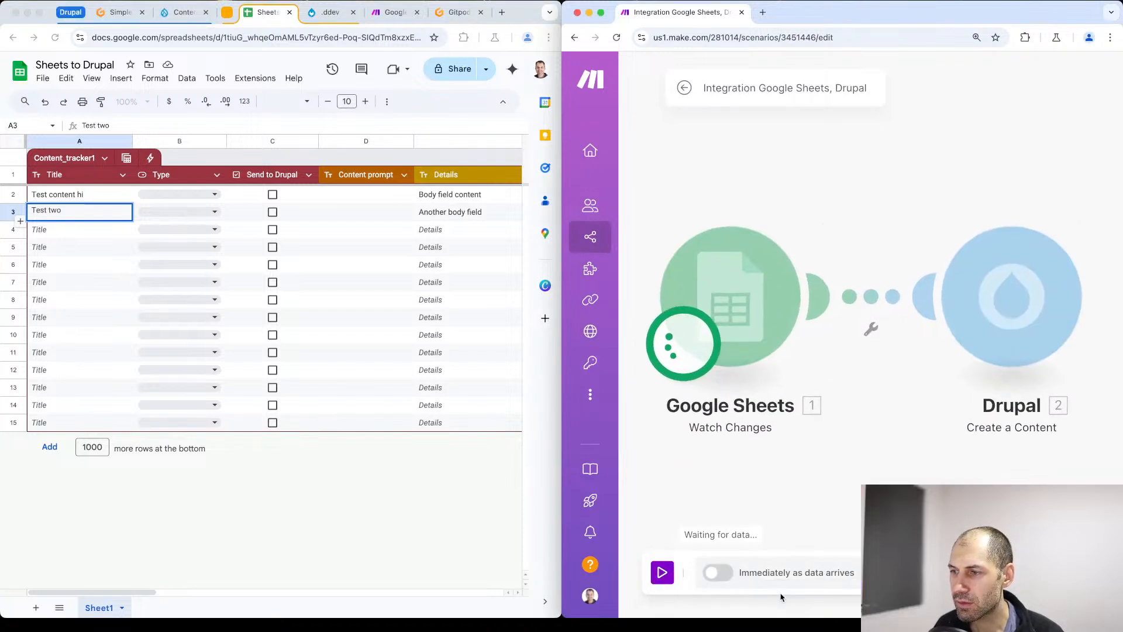
left_click(87, 231)
left_click(87, 230)
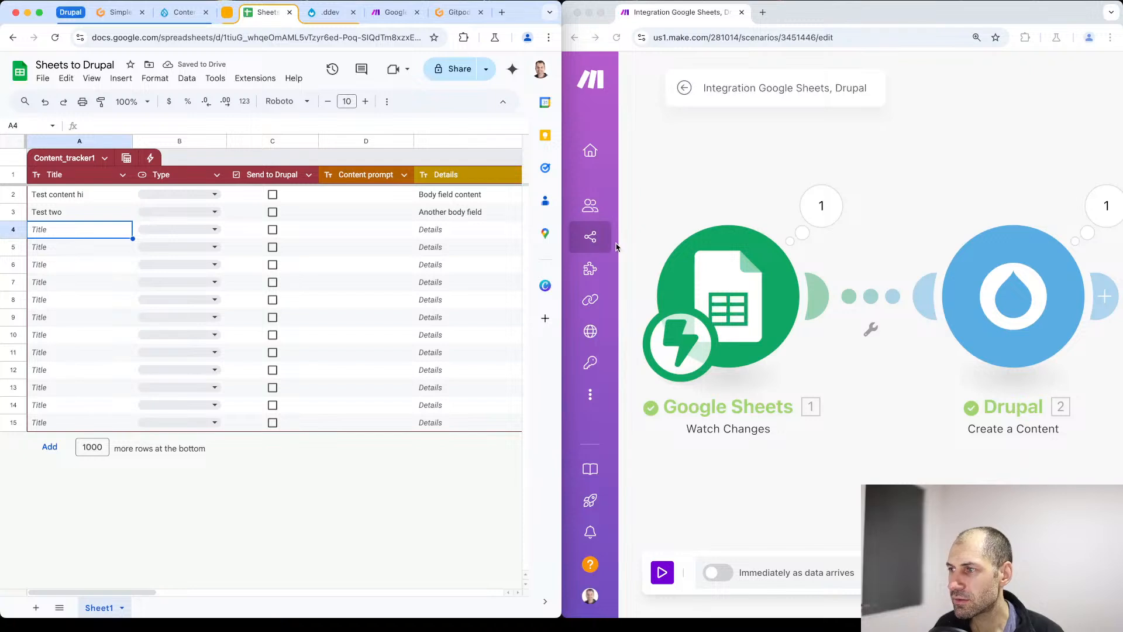
- Reload the Drupal content list to check for the article titled "Test two"
left_click(185, 21)
left_click(183, 37)
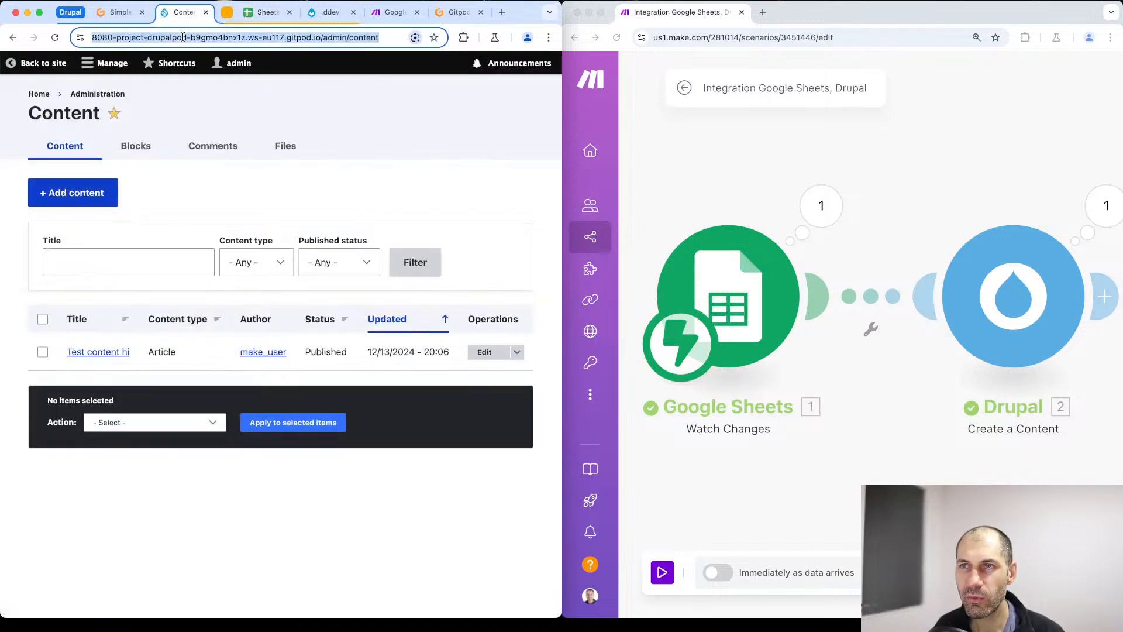
key("Return")
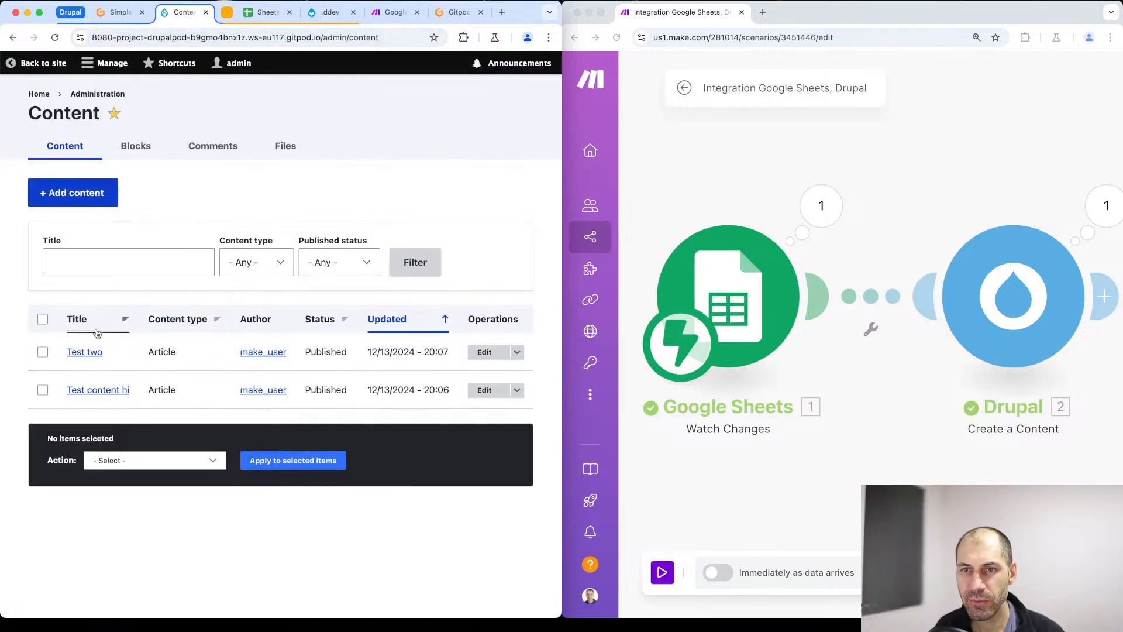
- Open the "Test two" article for editing and check its body text and text format
left_click(488, 353)
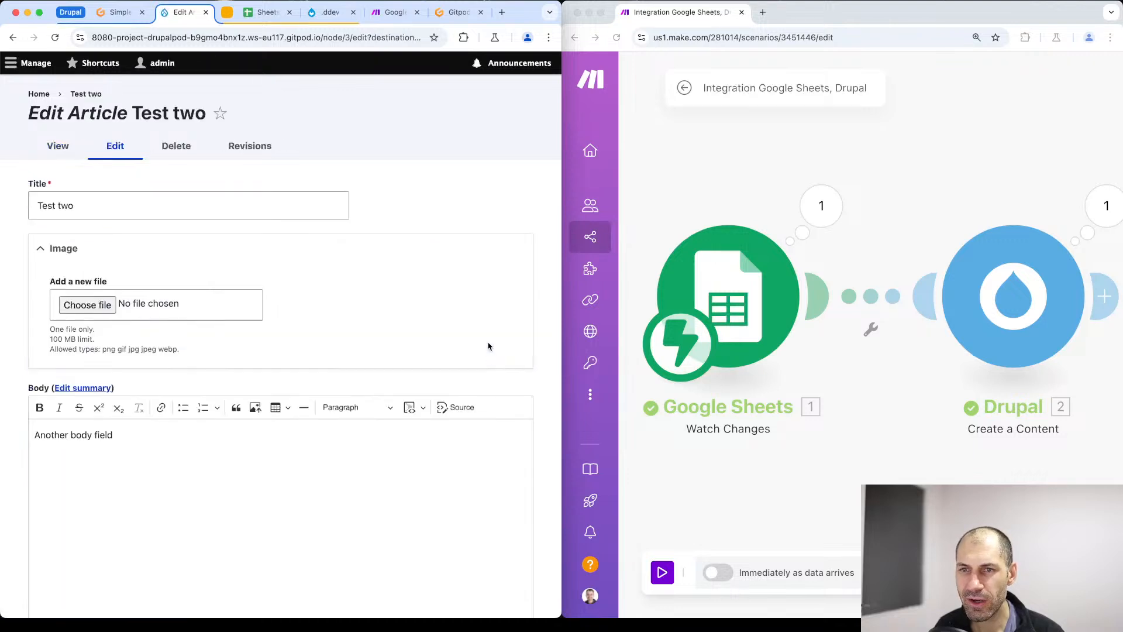
scroll(137, 213, "down", 5)
scroll(137, 212, "up", 2)
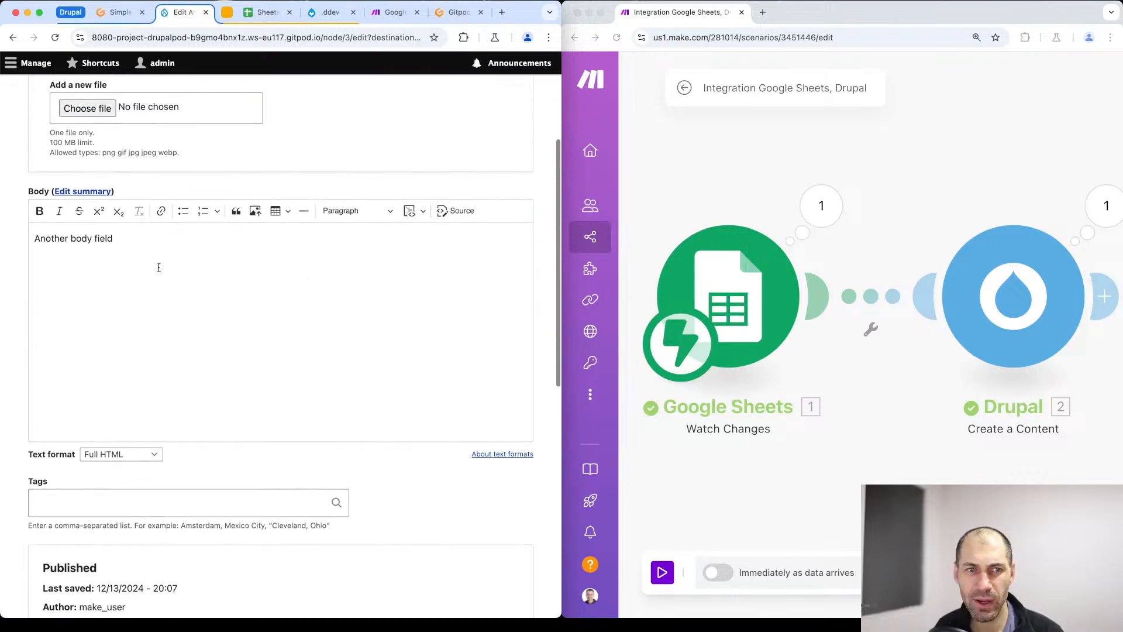
left_click_drag(29, 263, 27, 243)
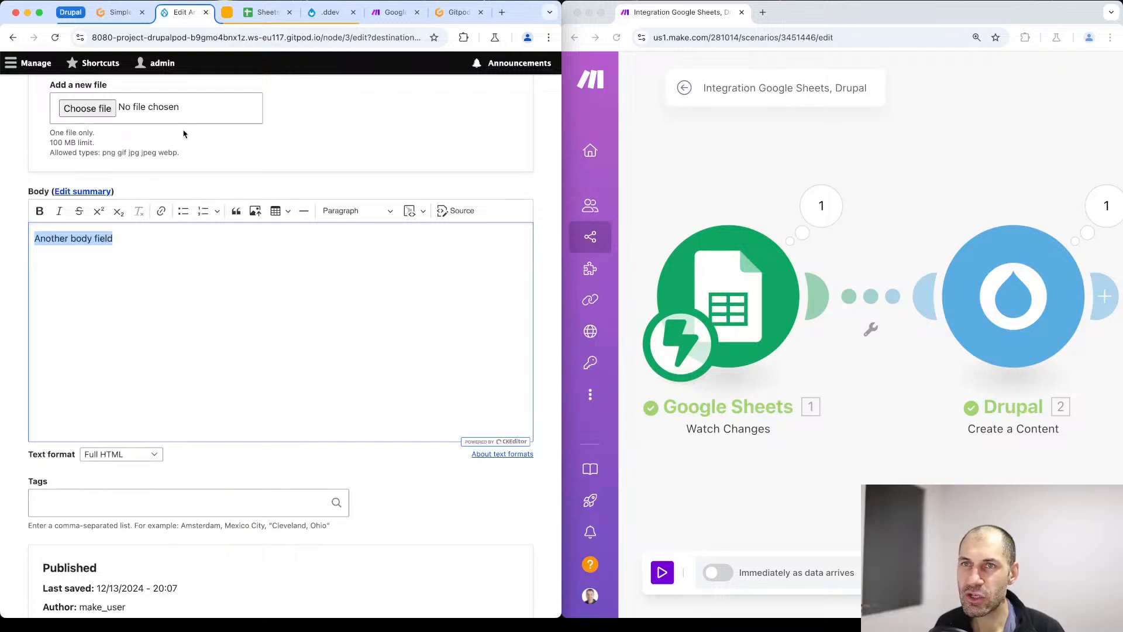
left_click(381, 134)
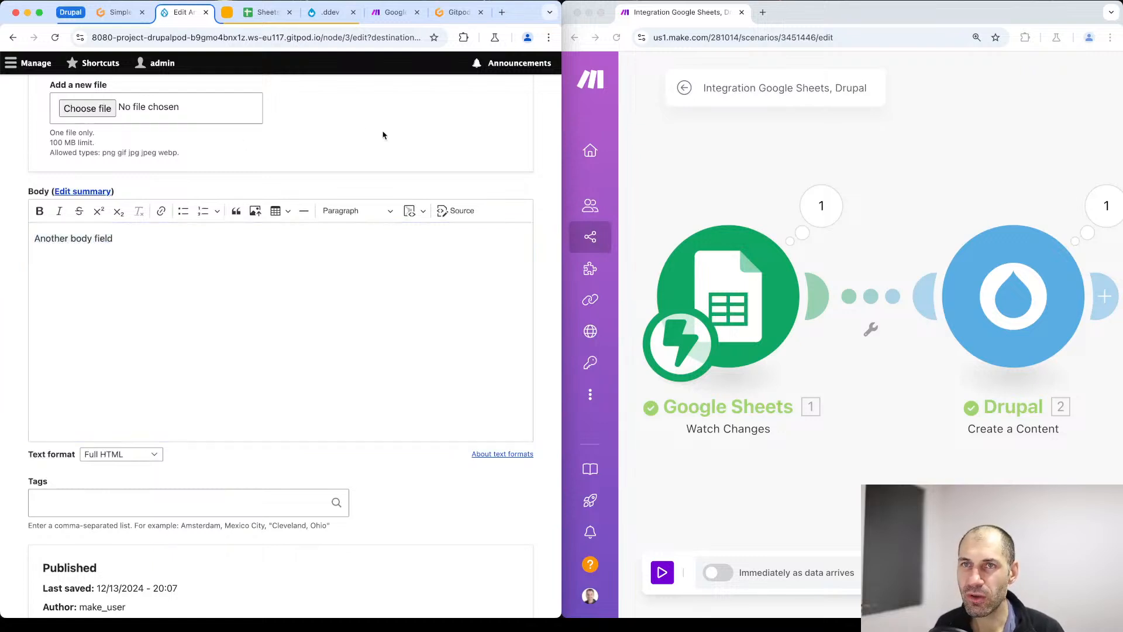
- Merge the Make scenario tab into the browser window holding the spreadsheet and maximize that window
left_click(272, 19)
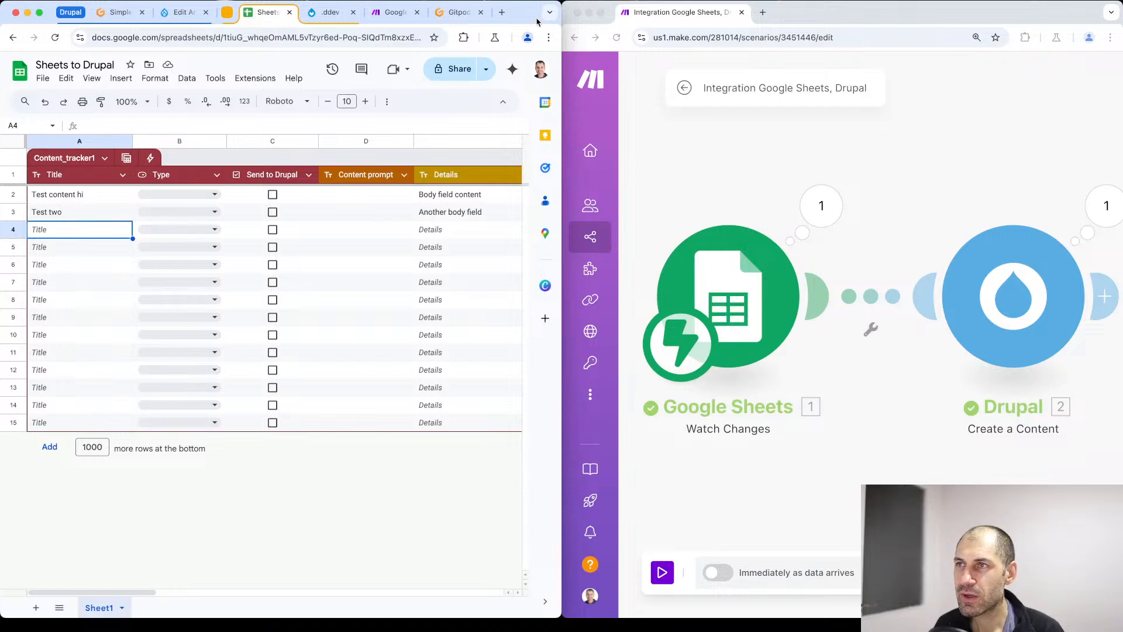
left_click_drag(715, 14, 374, 26)
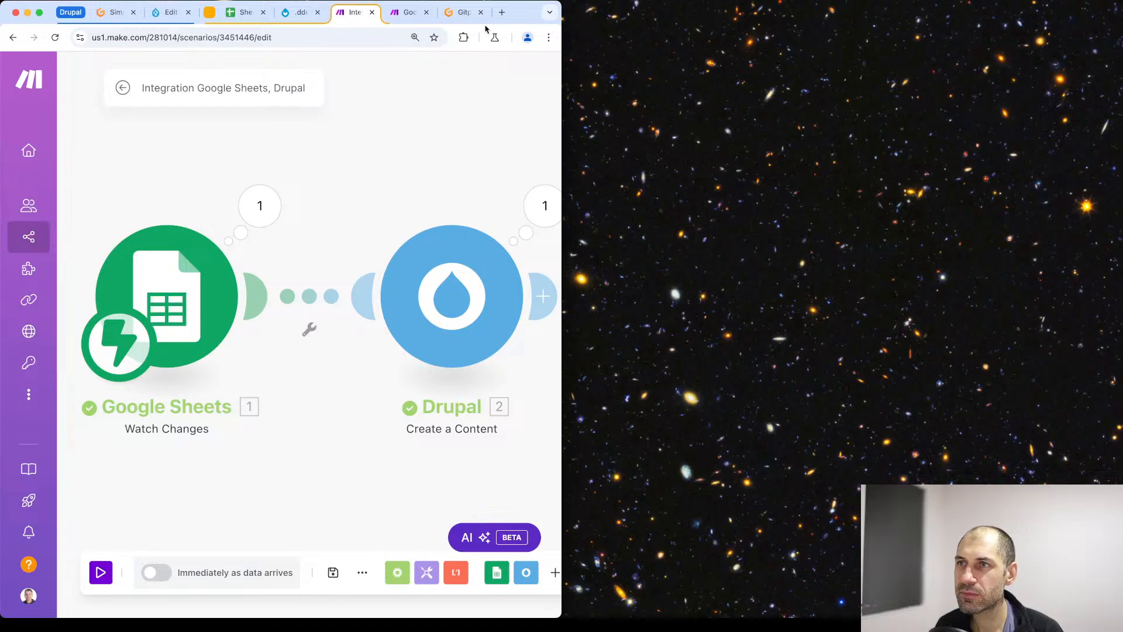
double_click(525, 13)
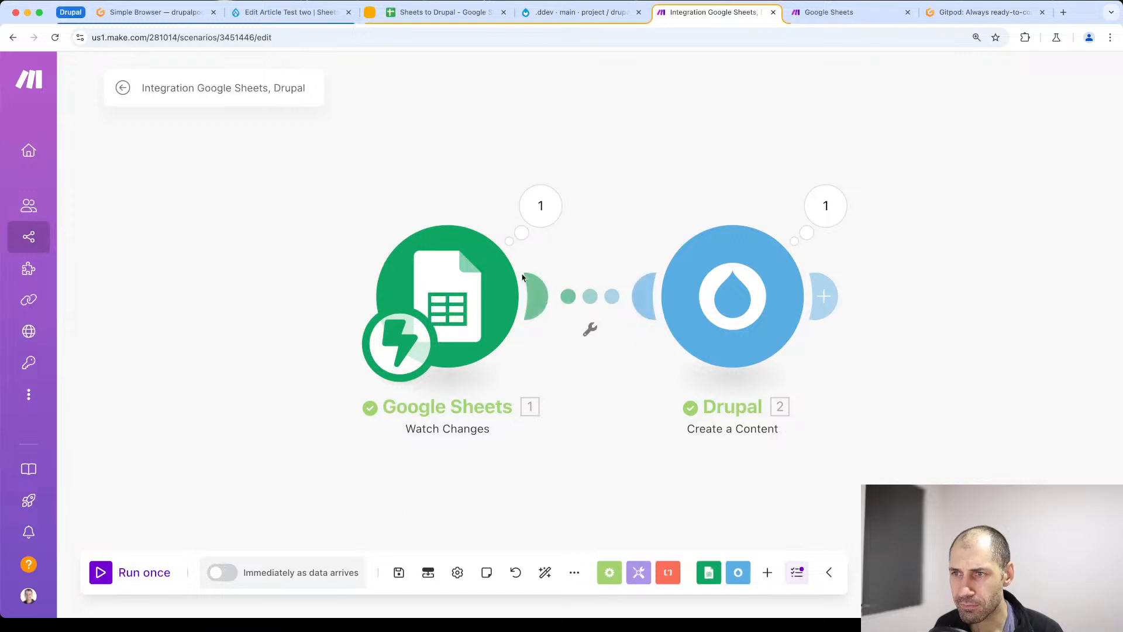
- Place the Make scenario tab directly after the spreadsheet tab and close the .ddev tab
left_click(479, 13)
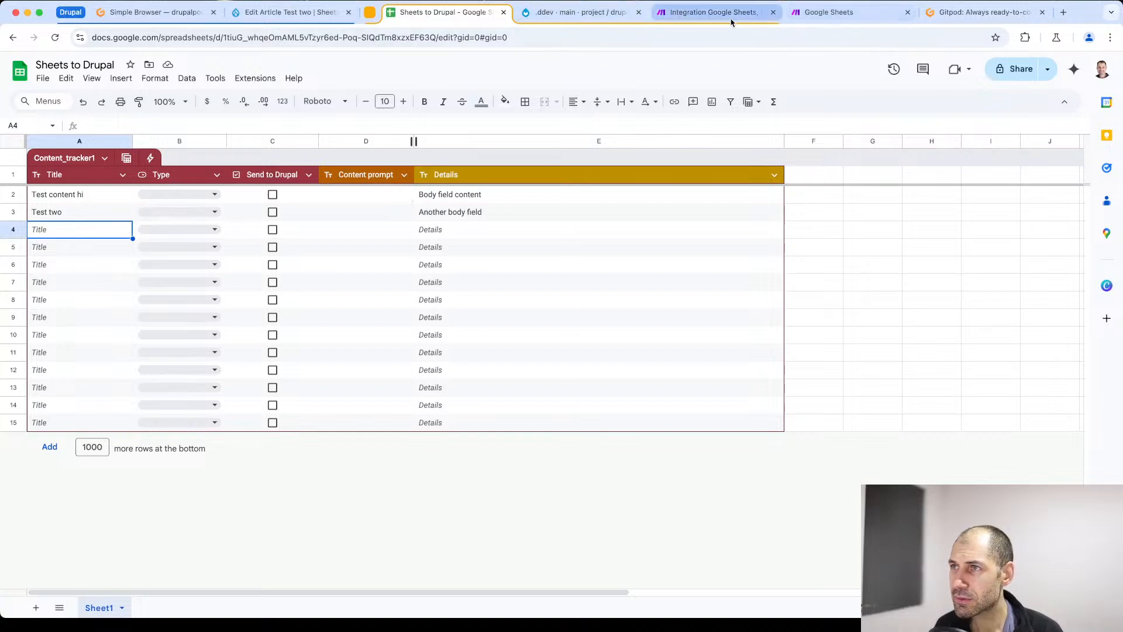
left_click_drag(727, 21, 603, 13)
left_click(773, 12)
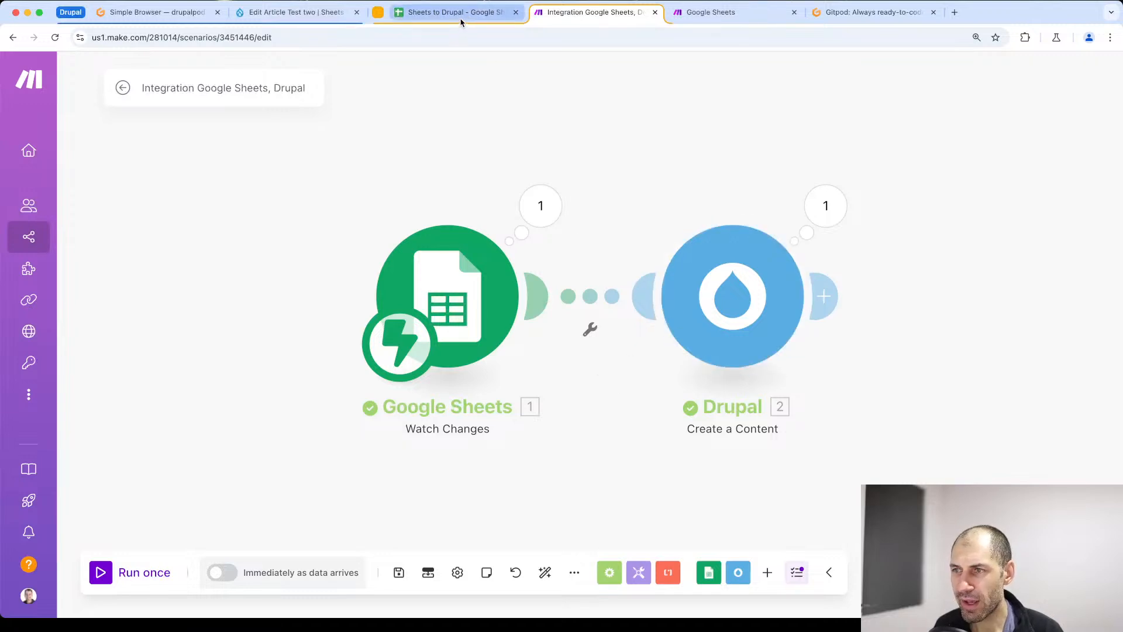
- Unlink the Drupal module from the Google Sheets module and move it away to make room between them
left_click(597, 299)
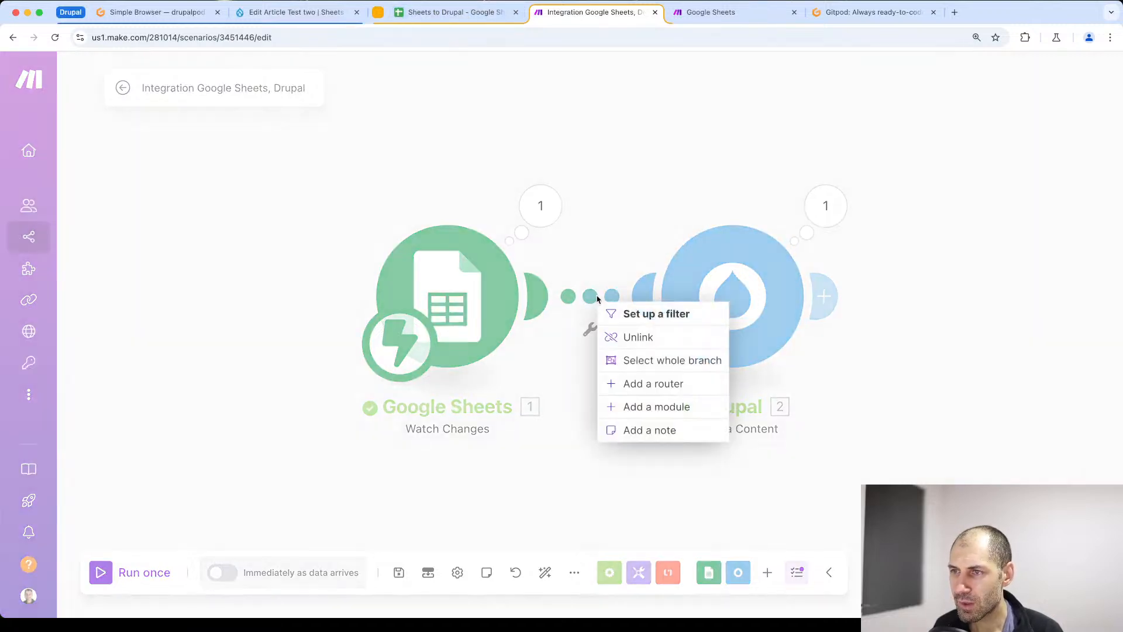
left_click(619, 338)
left_click_drag(733, 315, 955, 294)
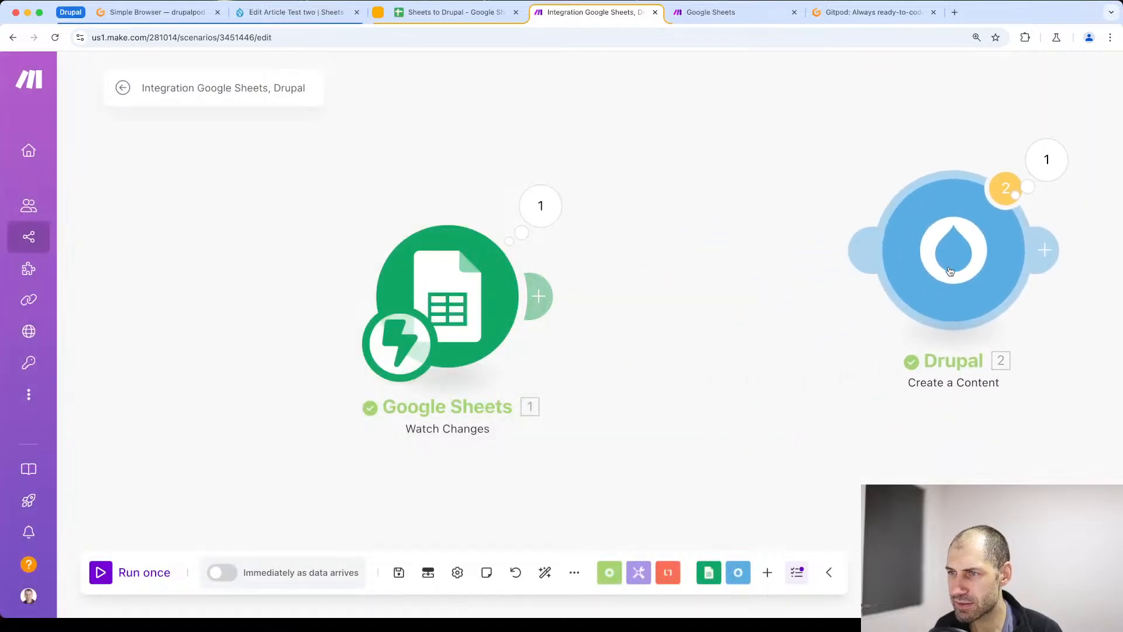
- Add an OpenAI Create a Completion (Prompt) module after Google Sheets, keeping My OpenAI connection as its connection
left_click(539, 296)
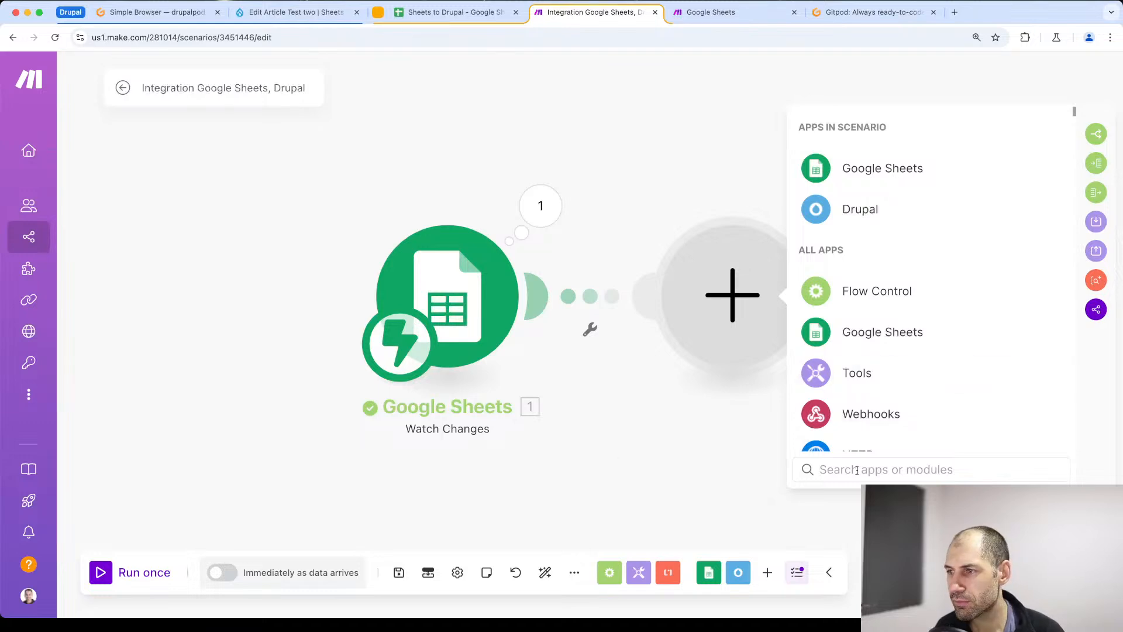
type("open")
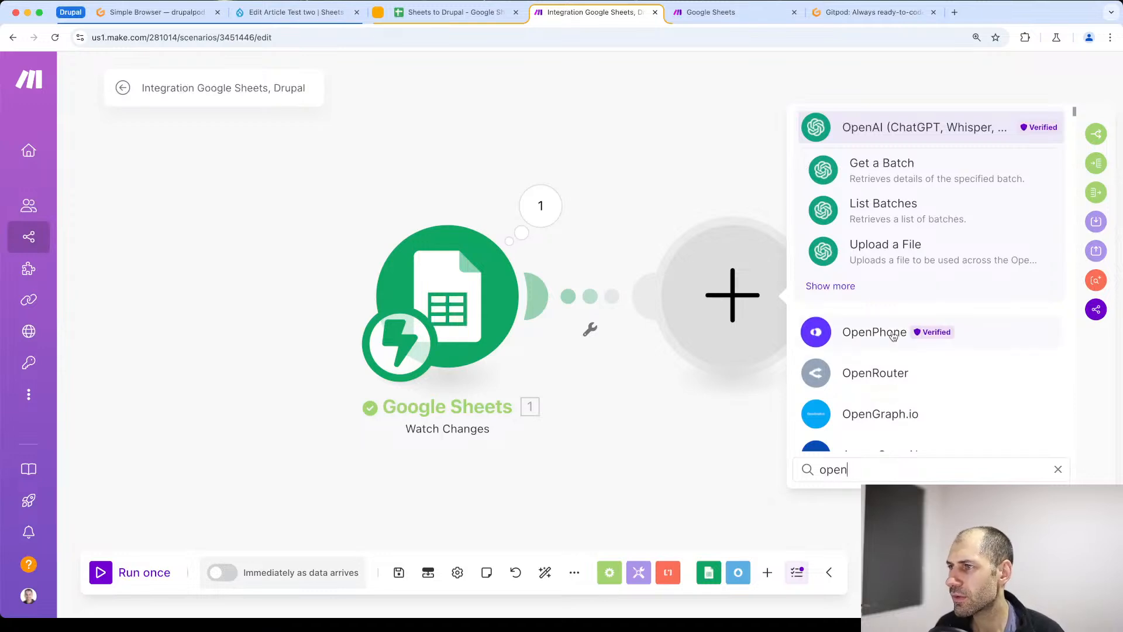
key("BackSpace")
key("BackSpace")
key("BackSpace")
key("BackSpace")
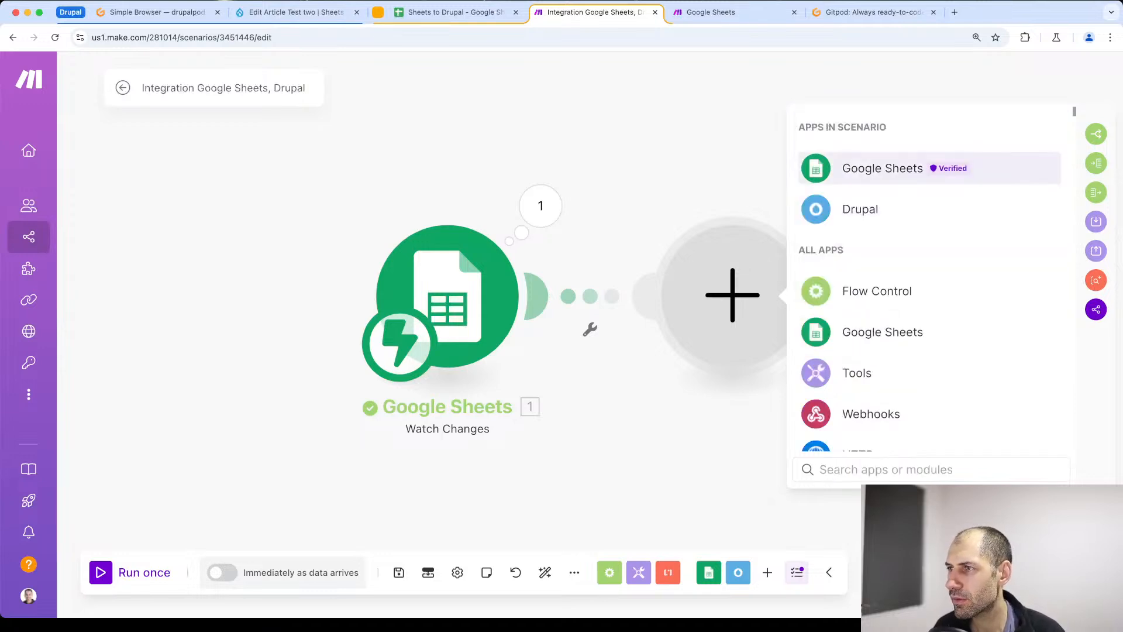
type("open")
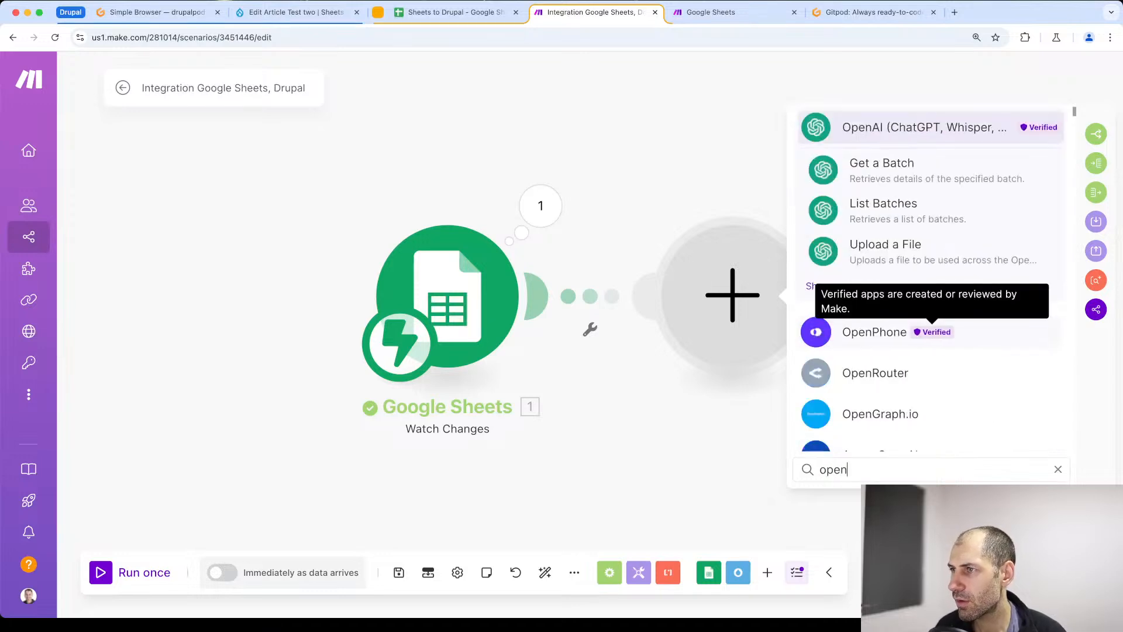
left_click(848, 285)
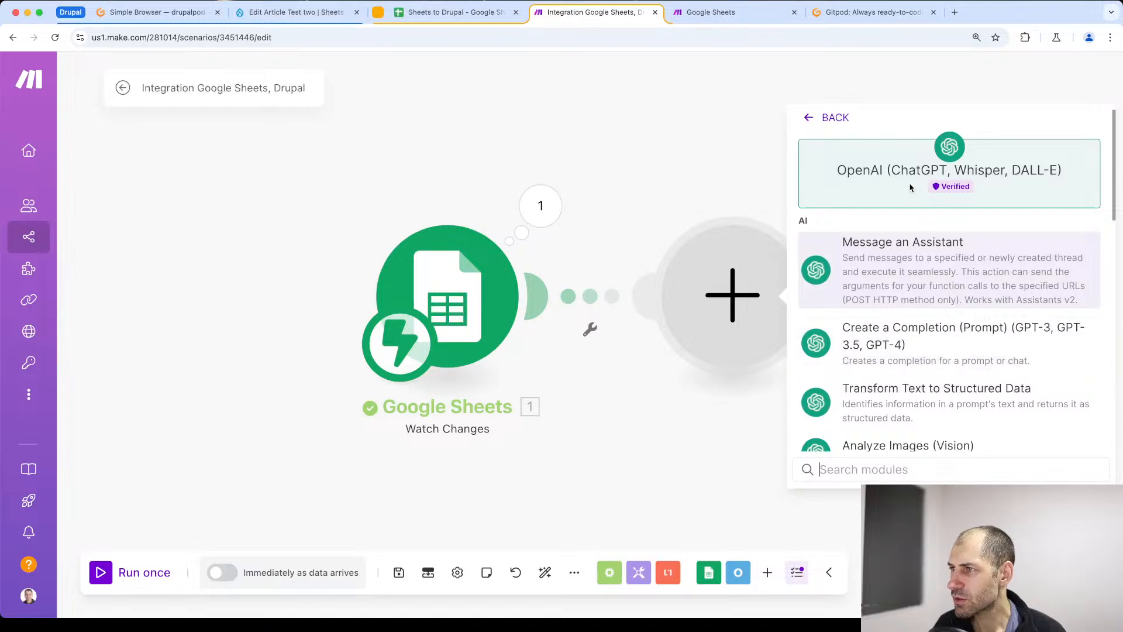
scroll(921, 340, "down", 1)
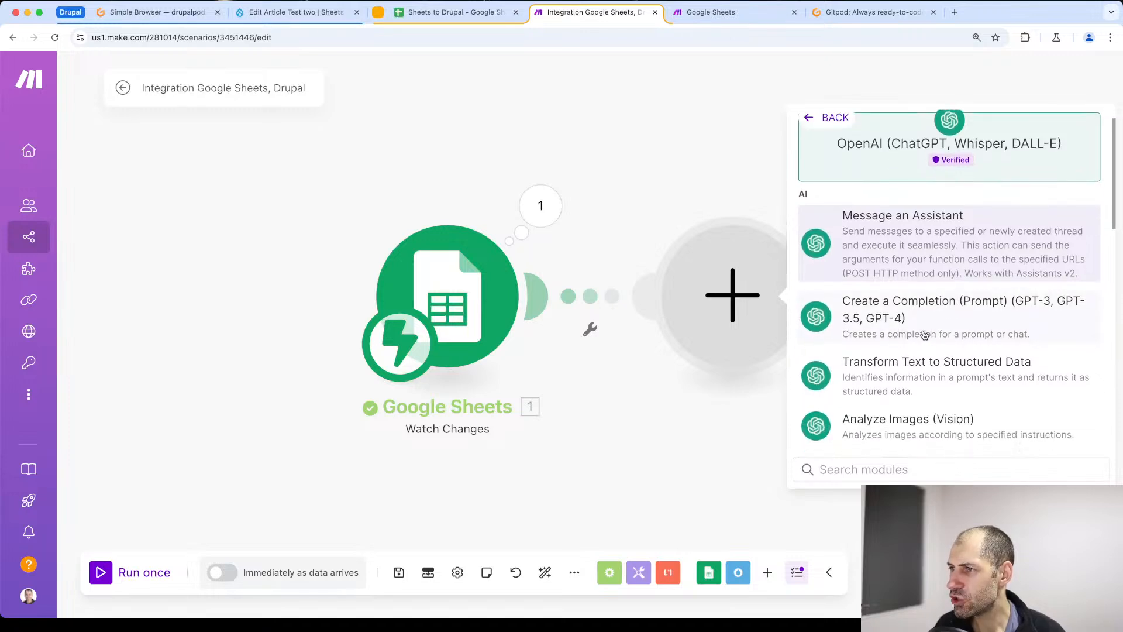
left_click(894, 315)
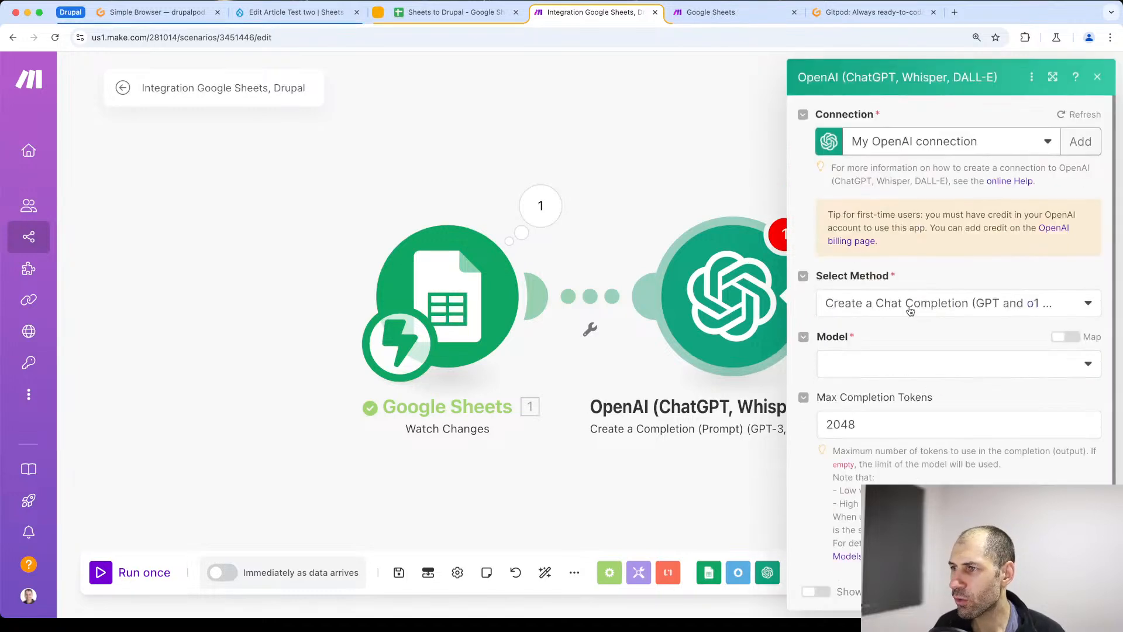
left_click(960, 144)
left_click(970, 145)
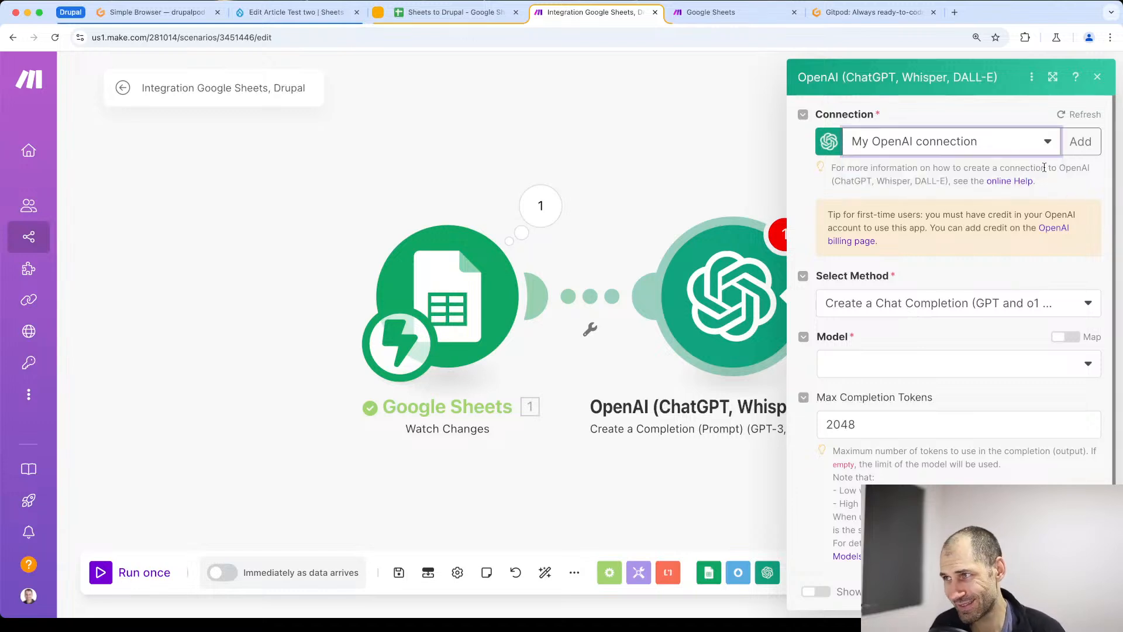
- Keep Create a Chat Completion (GPT and o1 models) as the OpenAI module's method and set its model to gpt-4o-mini (system)
left_click(985, 150)
left_click(984, 148)
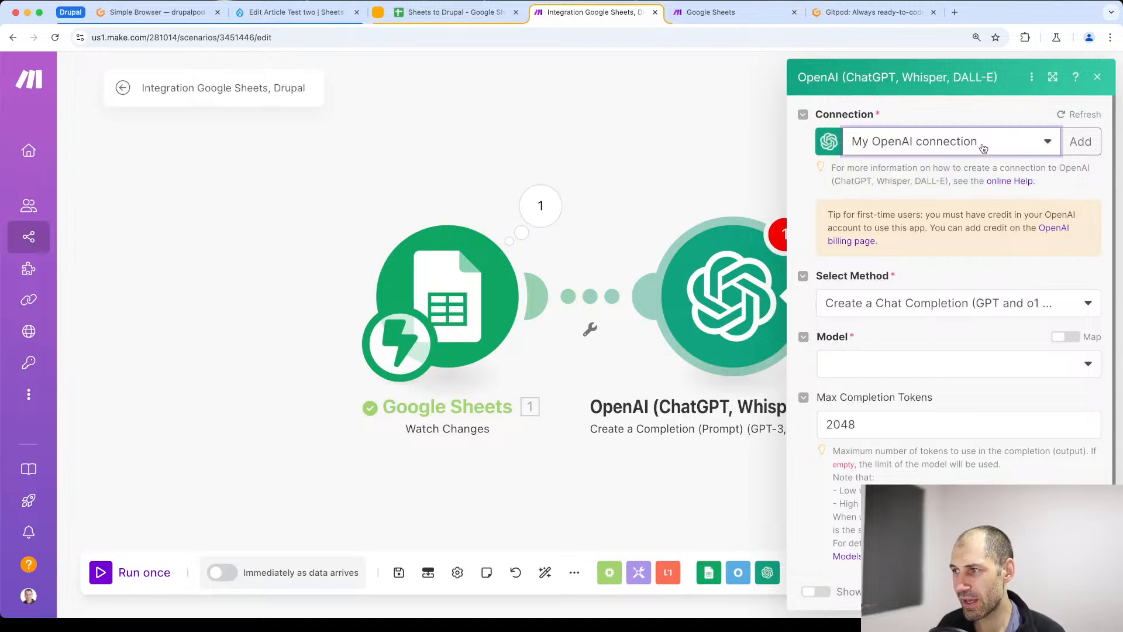
left_click(896, 309)
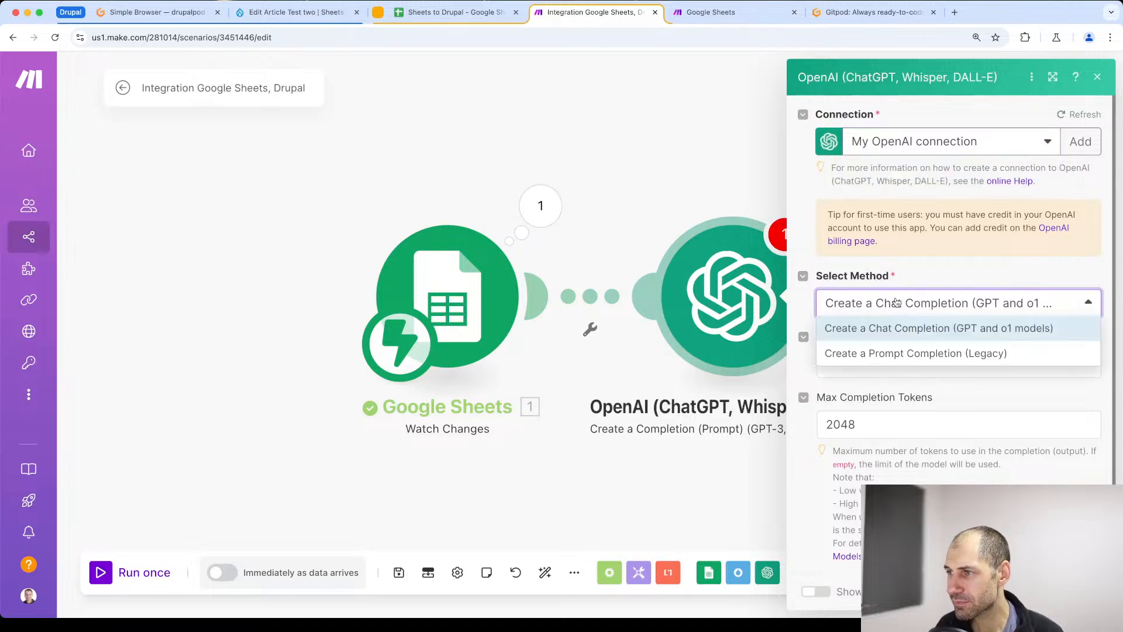
left_click(877, 339)
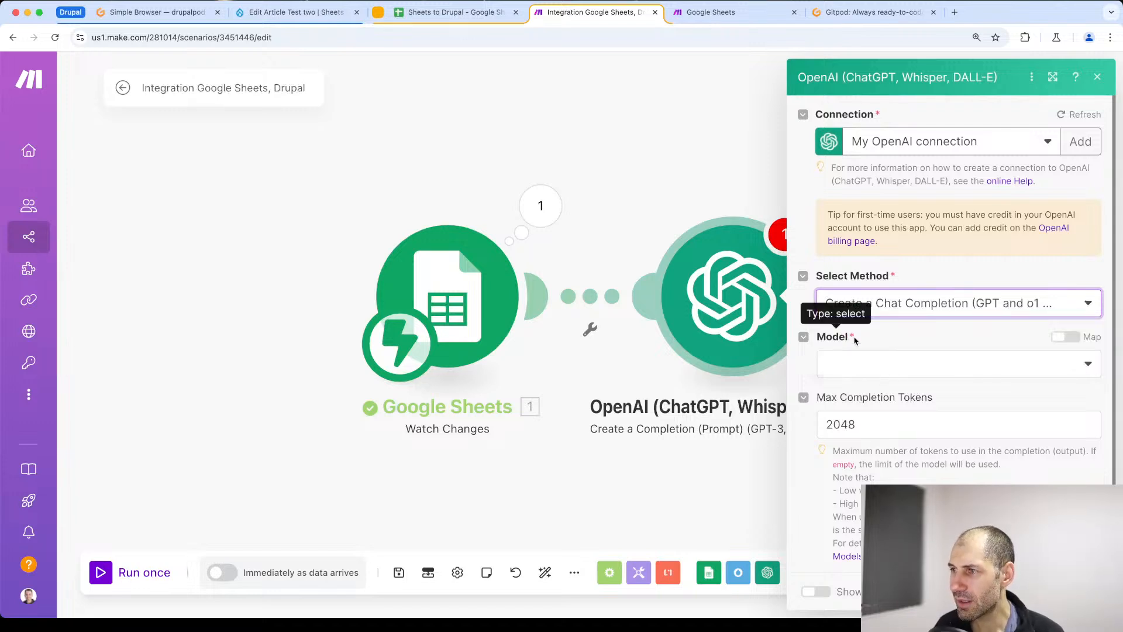
left_click(894, 370)
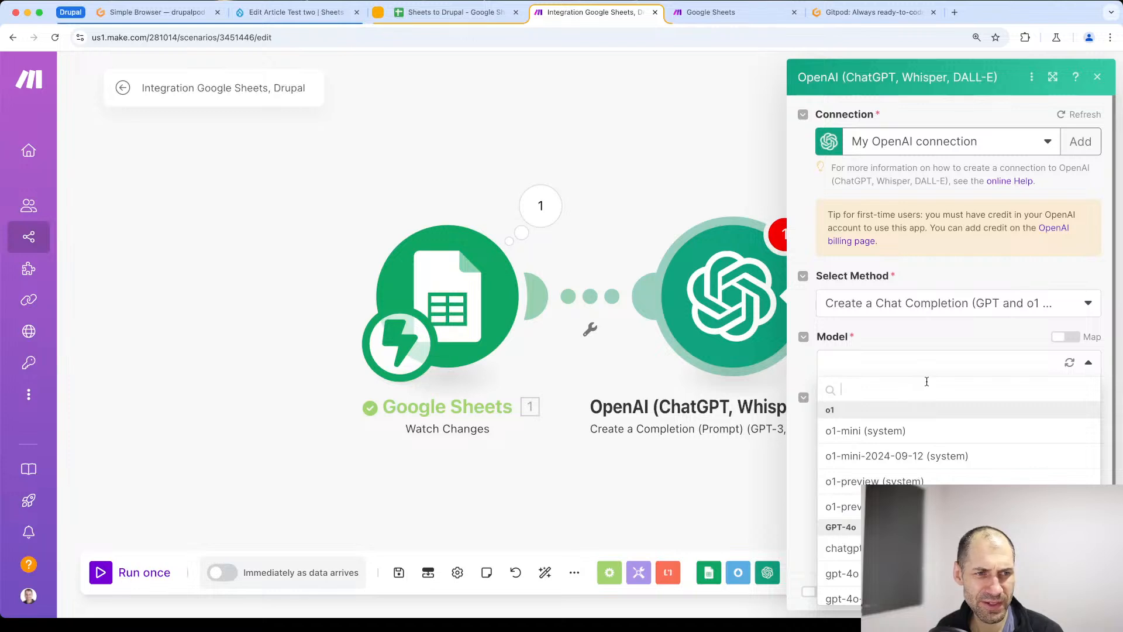
scroll(948, 466, "down", 3)
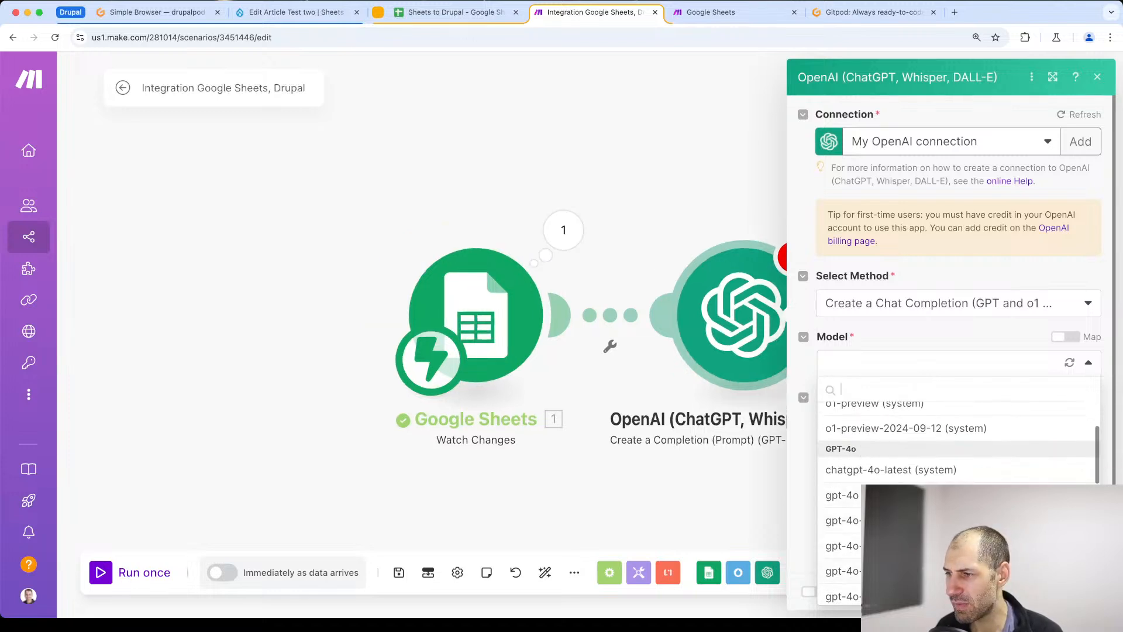
scroll(905, 468, "down", 1)
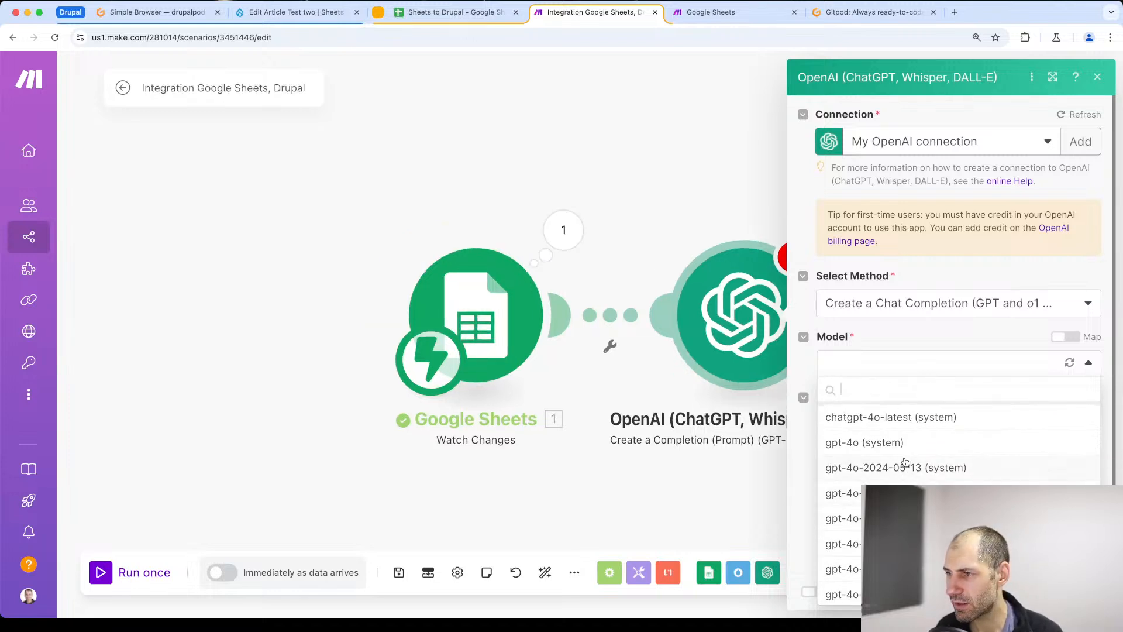
scroll(905, 474, "down", 2)
left_click(877, 496)
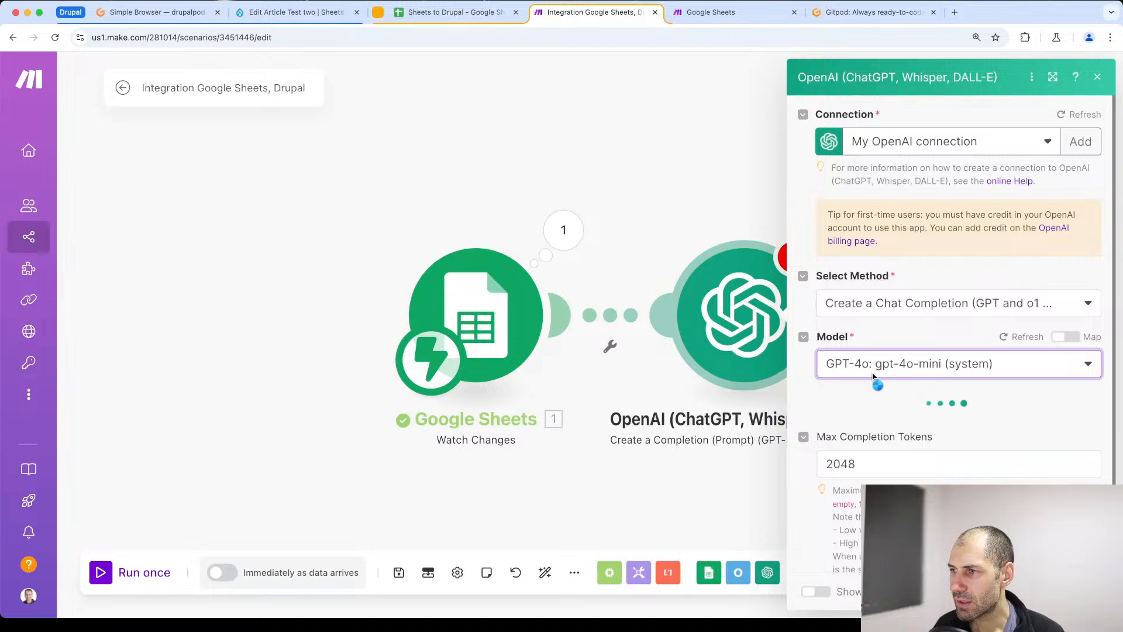
- Add a first message to the OpenAI module and set its role to User
scroll(874, 377, "down", 2)
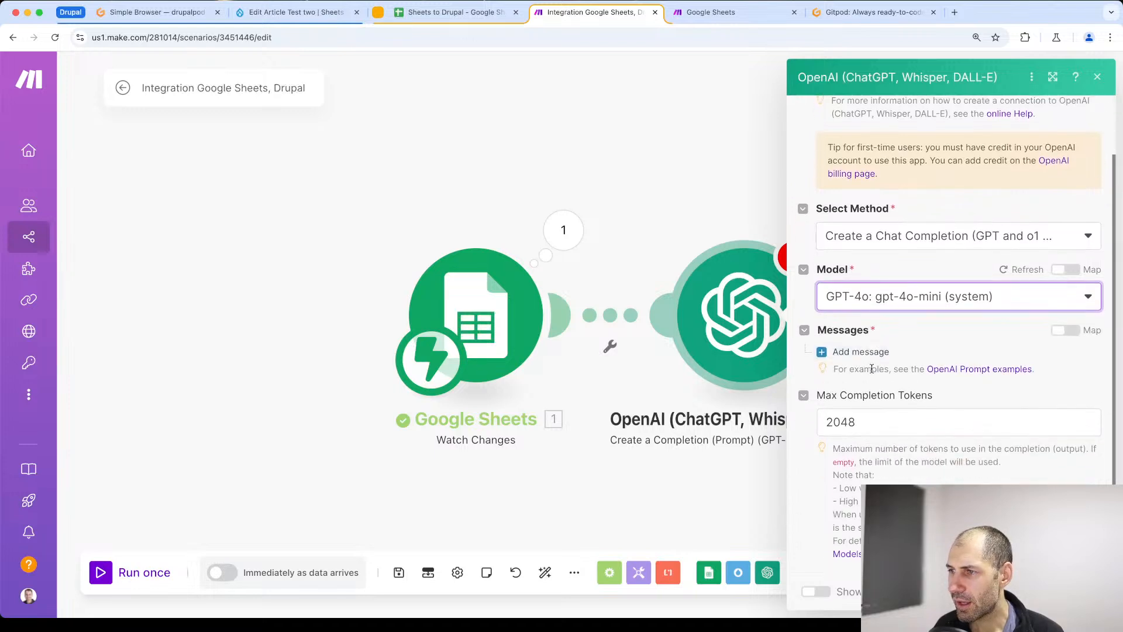
left_click(837, 361)
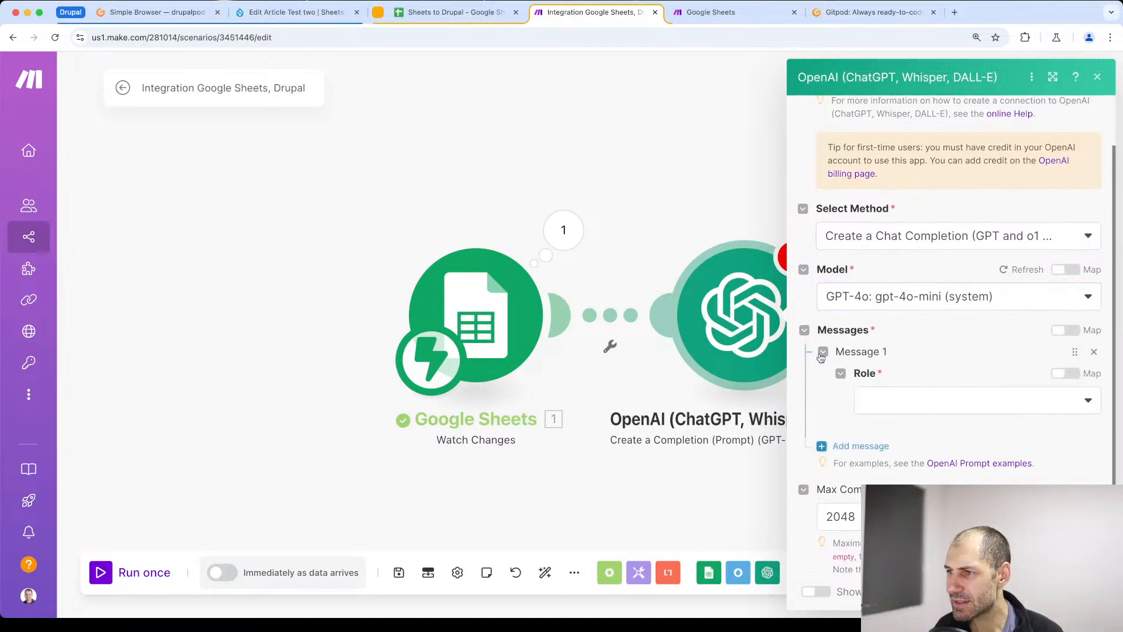
left_click(894, 409)
left_click(901, 452)
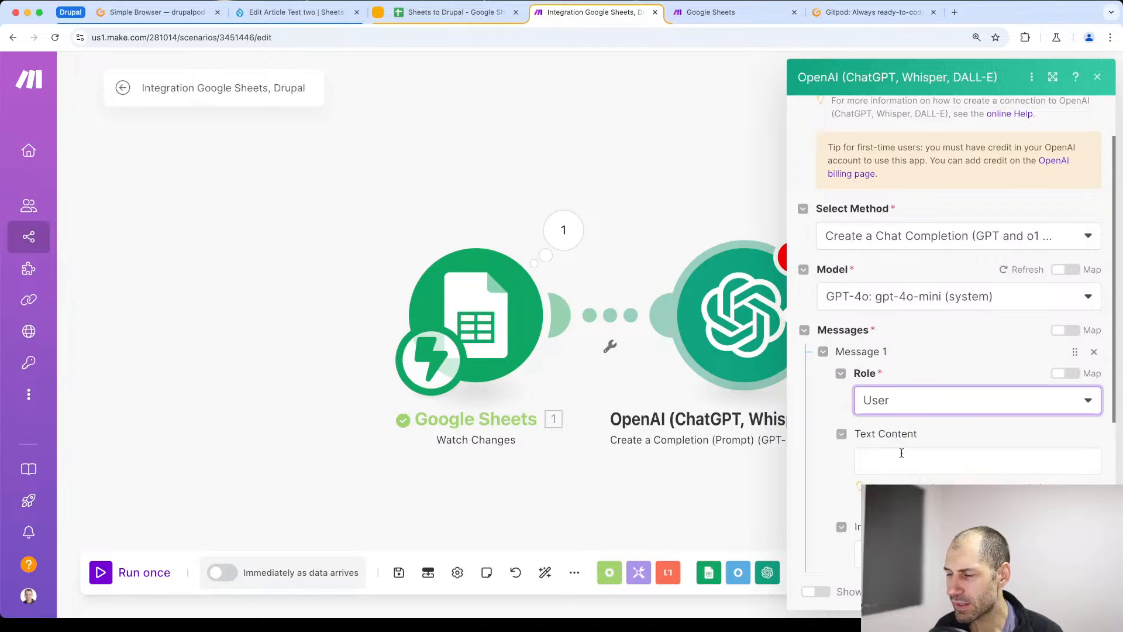
left_click(929, 401)
left_click(901, 451)
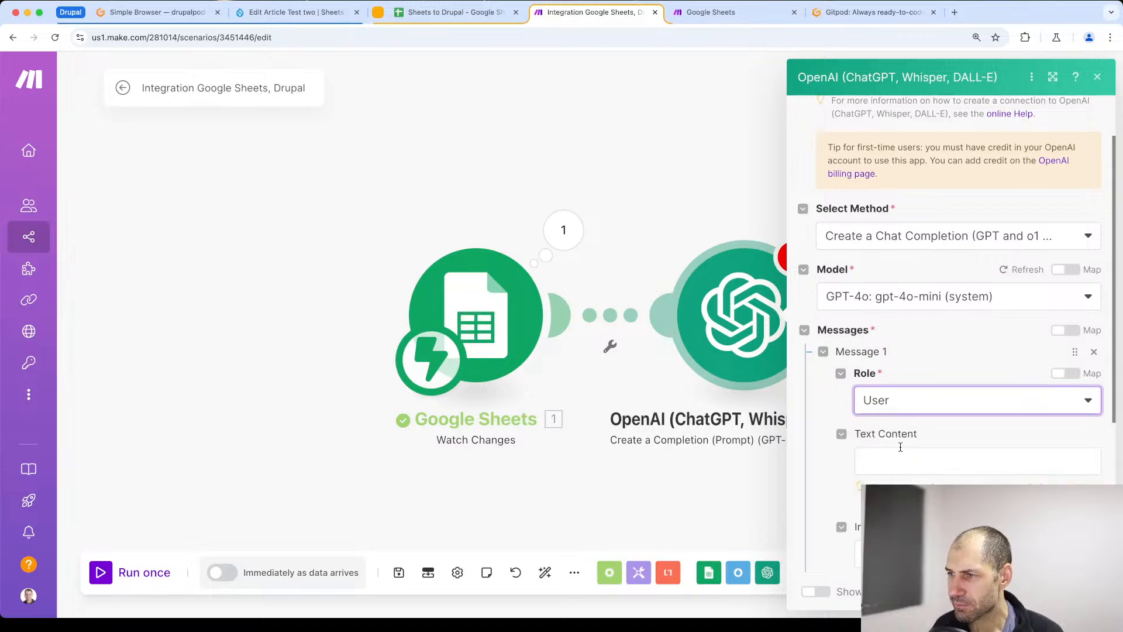
- Paste the prompt "Great a 200 word step-by-step tutorial about Drupal using the context below:" as the message's text content and add a ### line under it
scroll(901, 445, "down", 5)
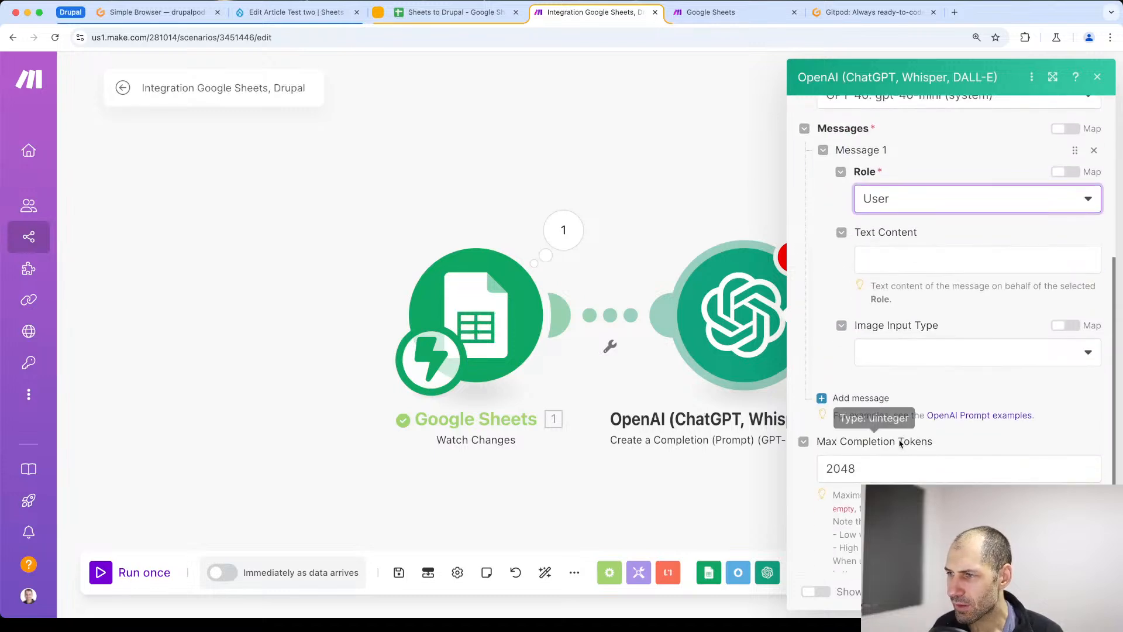
left_click(895, 262)
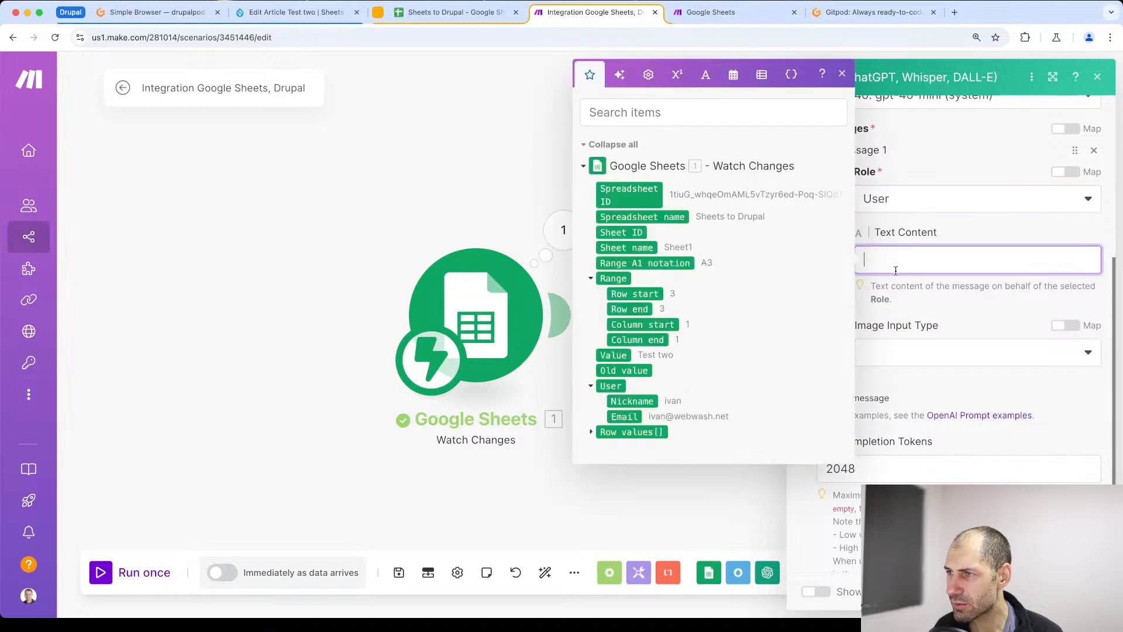
left_click(944, 297)
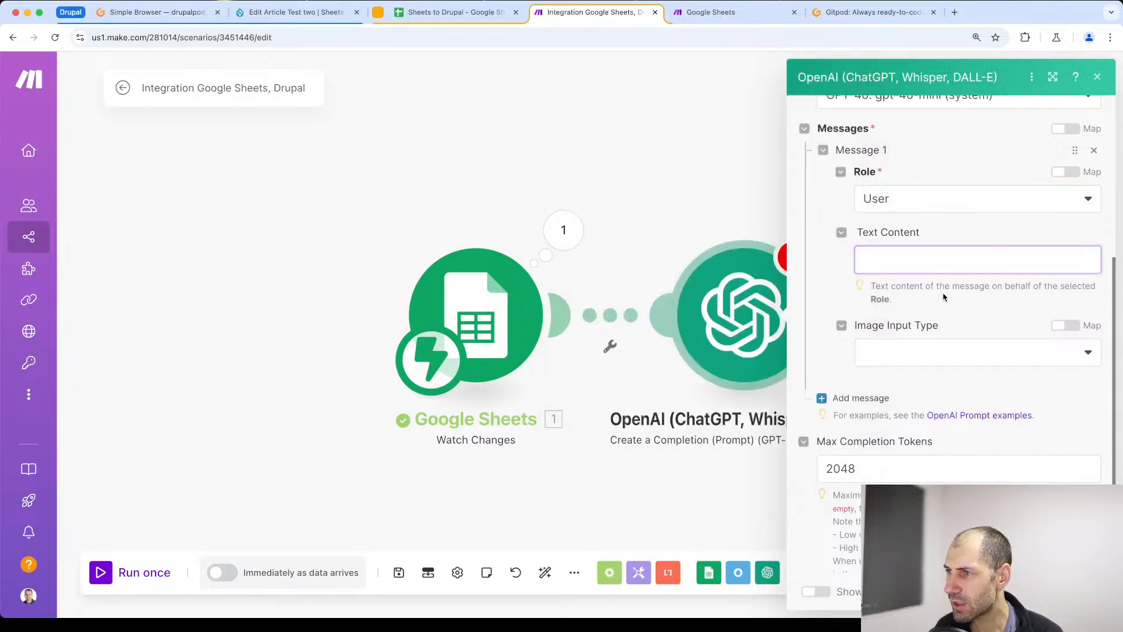
key("super+Tab")
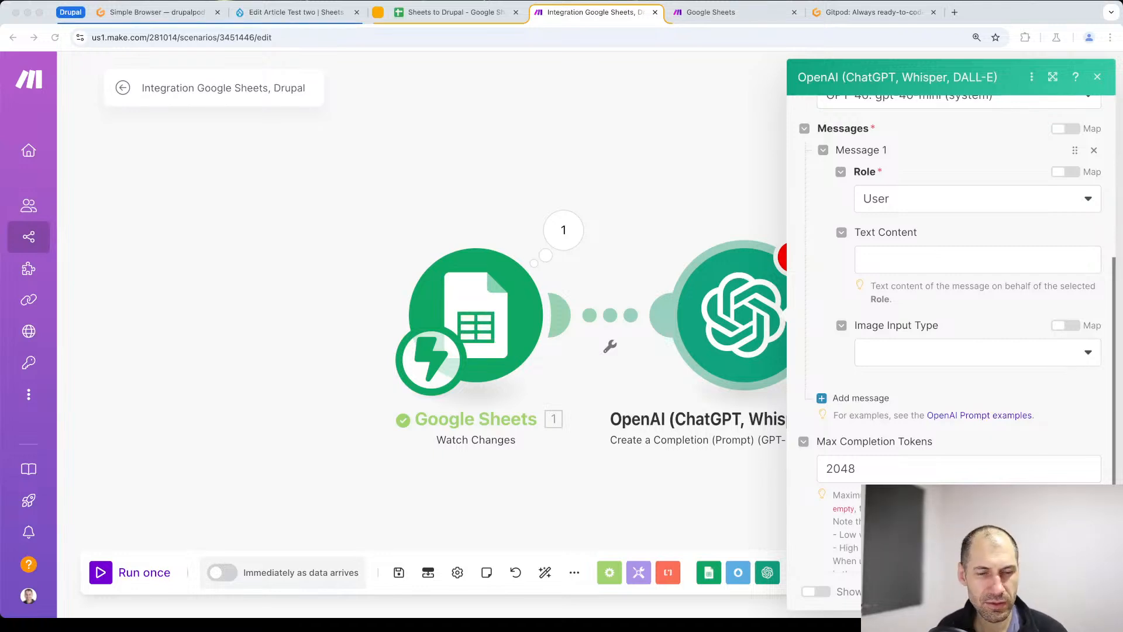
left_click(924, 257)
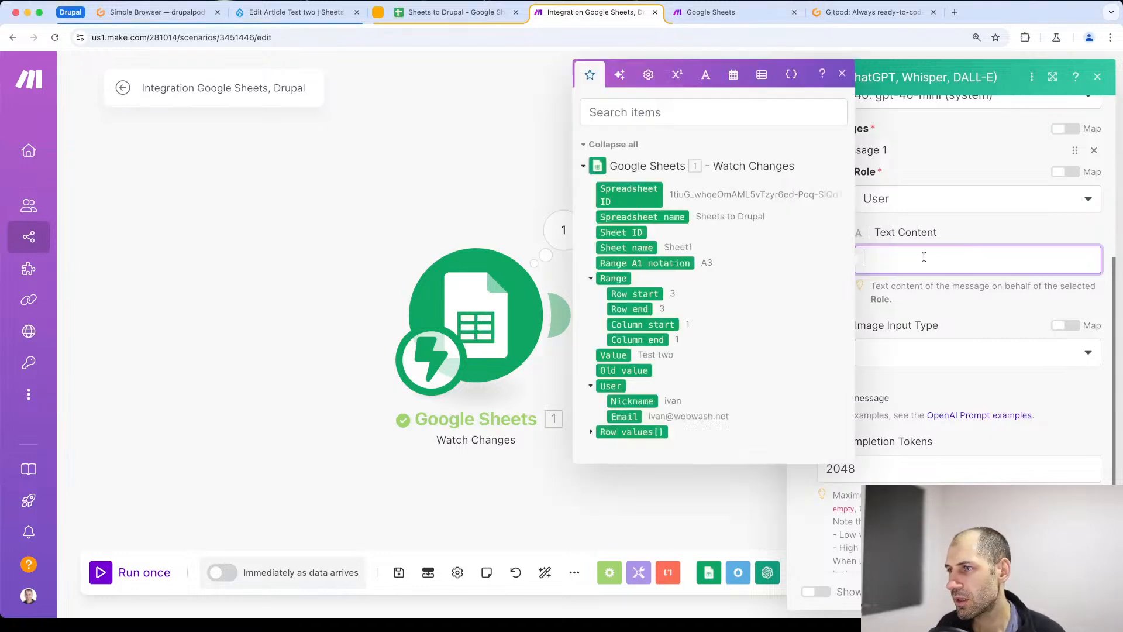
type("Great a 200 word step-by-step tutorial about Drupal using the context below:")
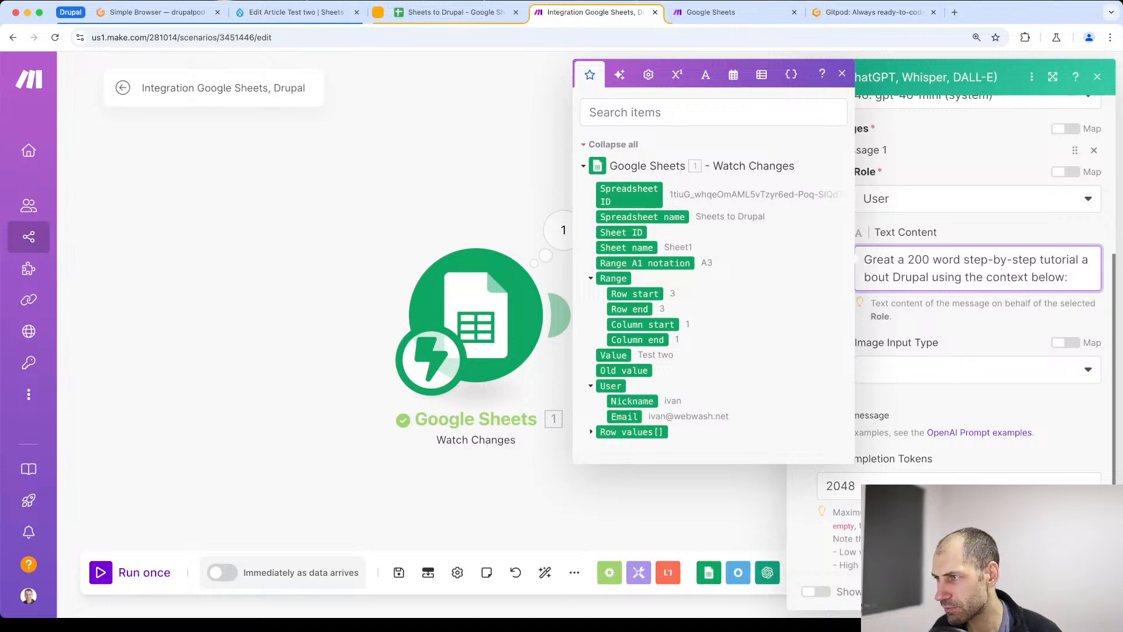
key("Return")
type("###")
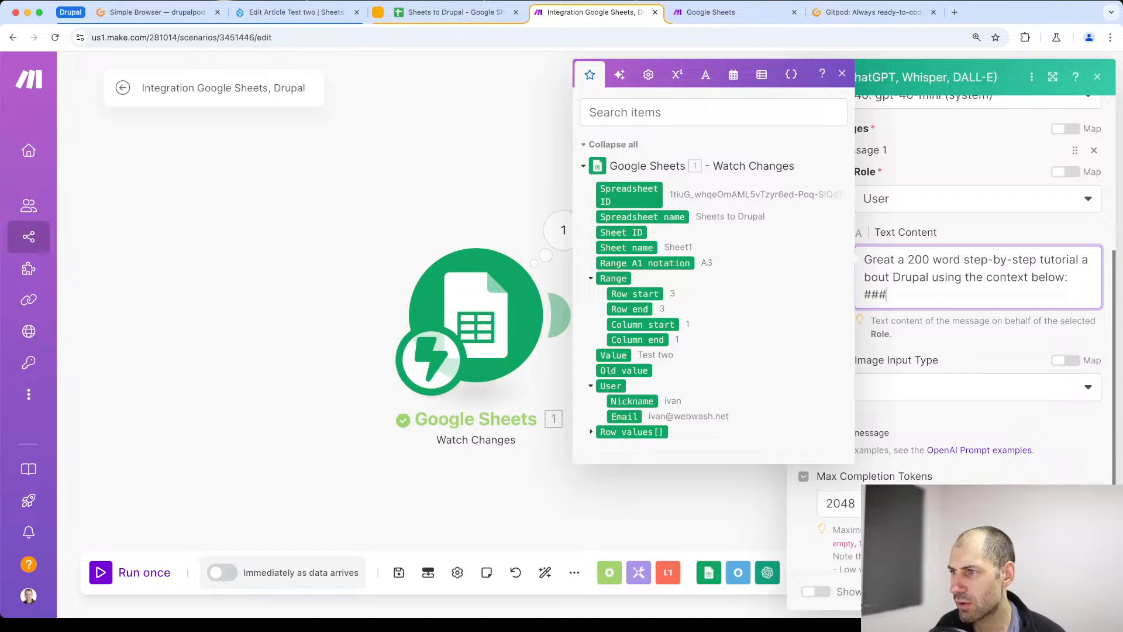
key("Return")
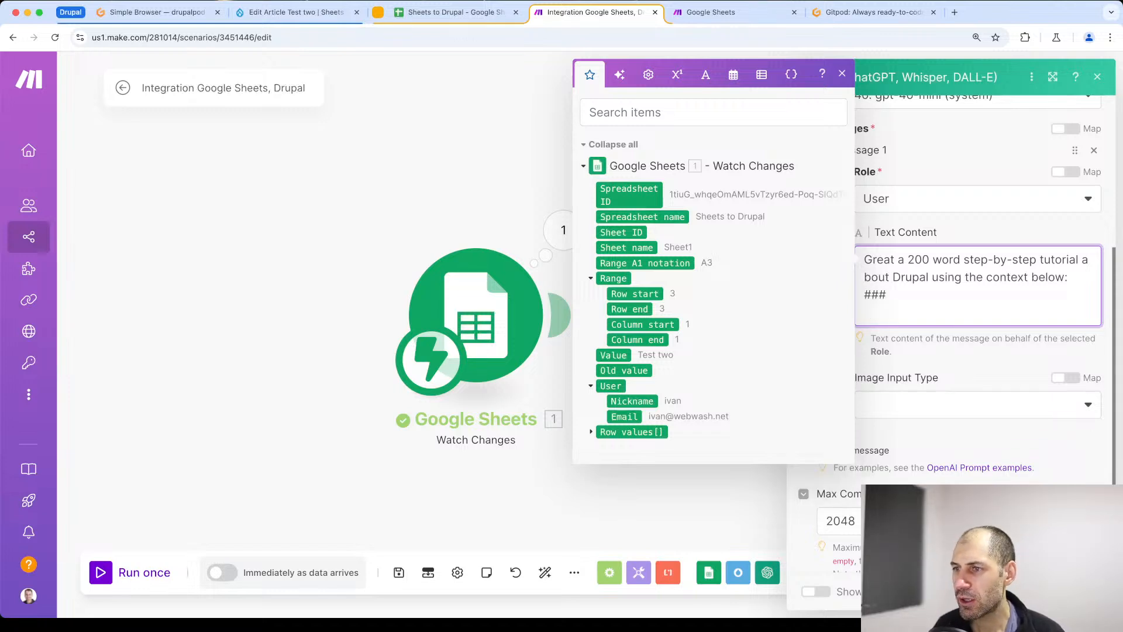
- Check which spreadsheet column holds Content prompt and map the Google Sheets row value D below the ### line
left_click(591, 432)
scroll(602, 426, "down", 2)
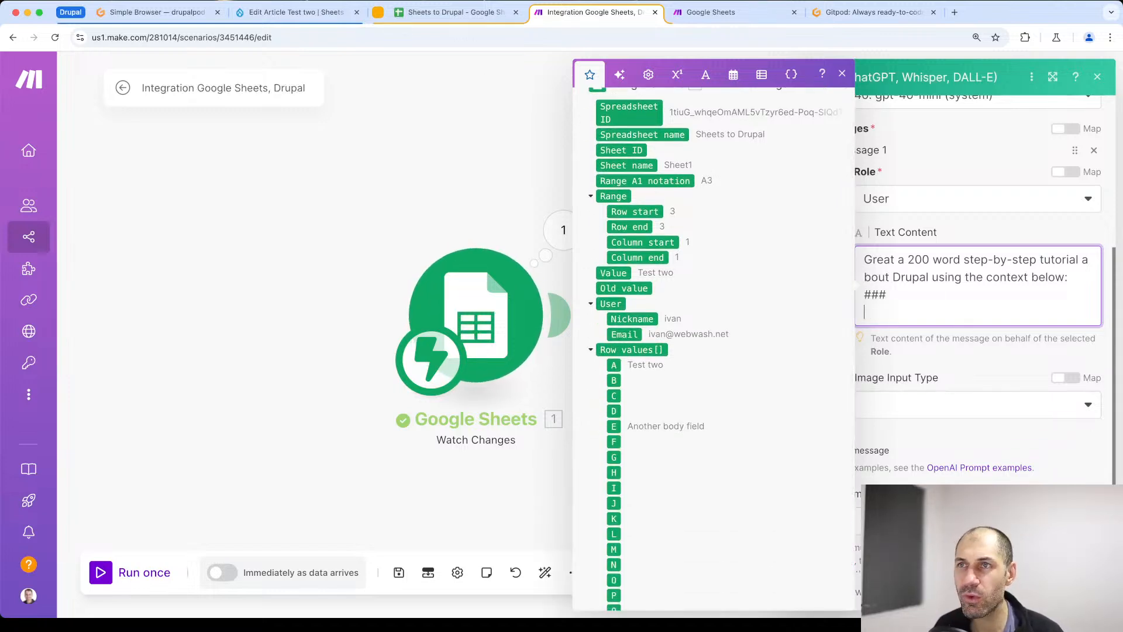
left_click(450, 11)
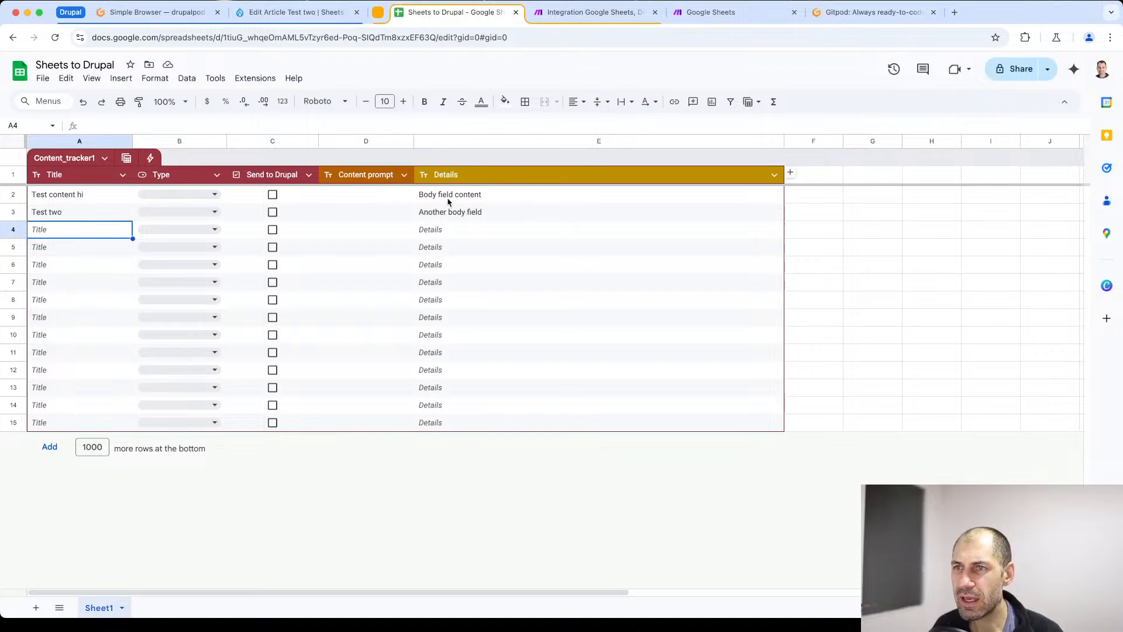
left_click(346, 197)
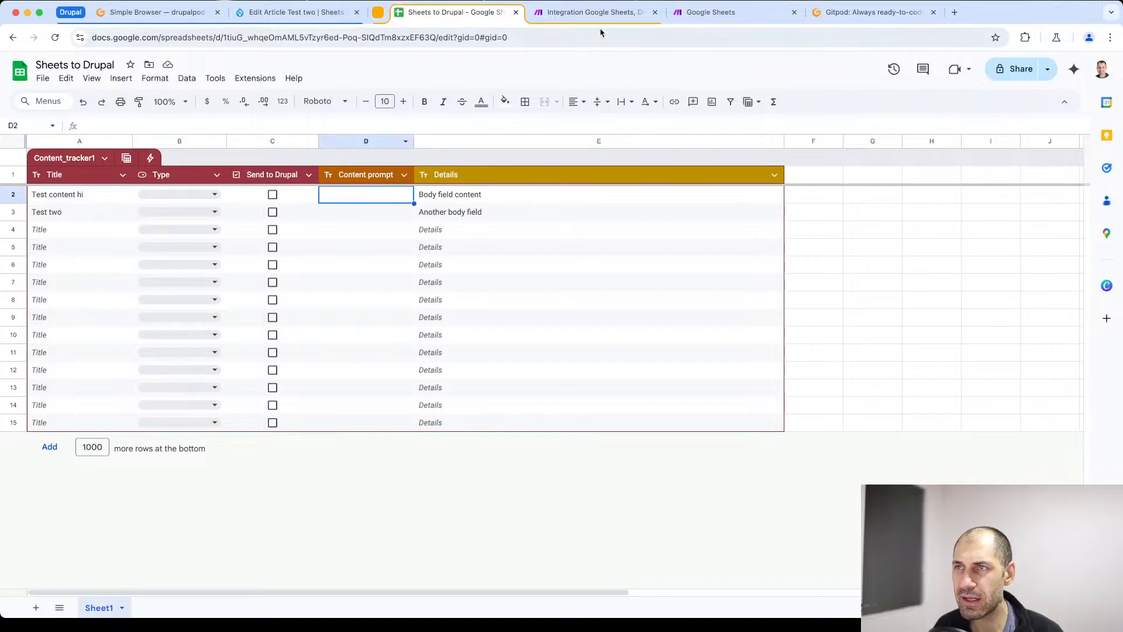
left_click(608, 12)
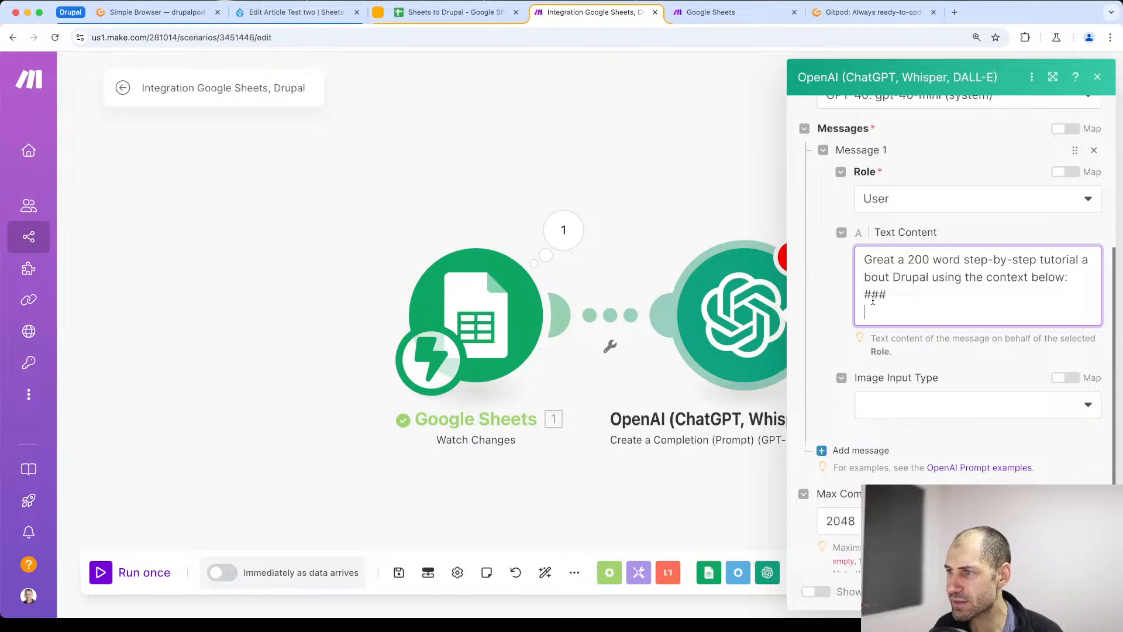
left_click(873, 305)
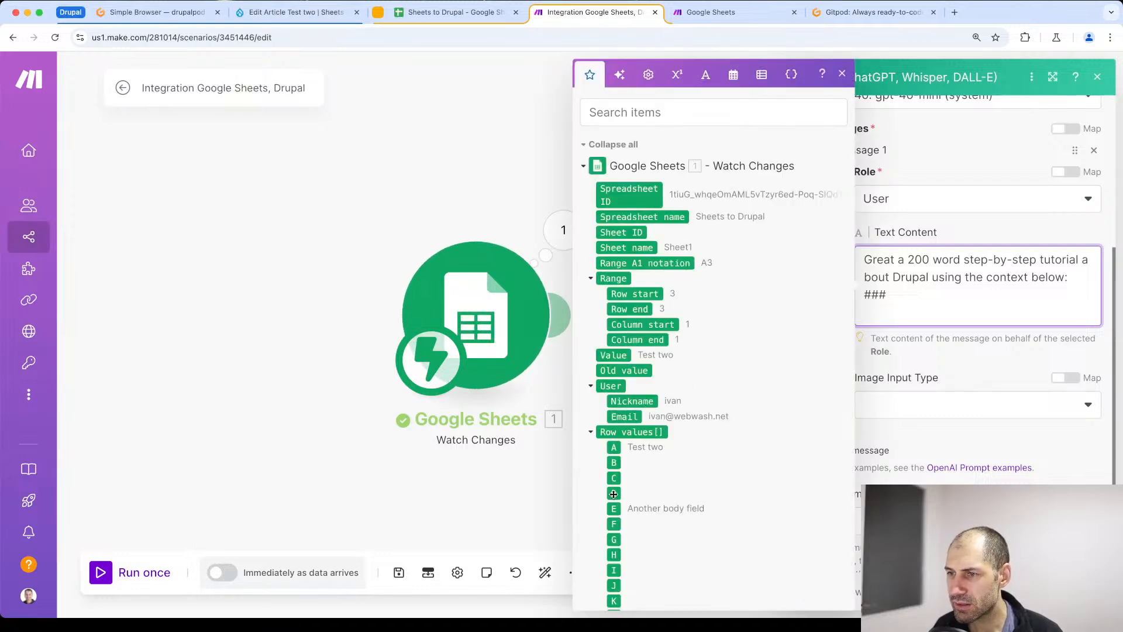
left_click_drag(614, 494, 877, 316)
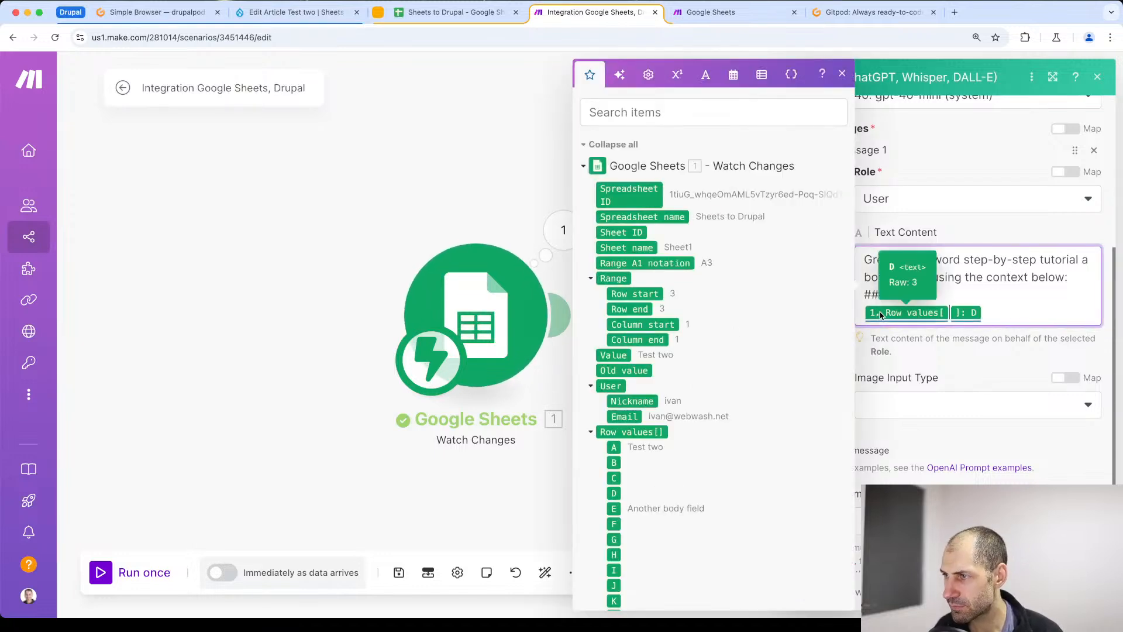
- Close the mapped context with a ### line, add the instruction "Output as plaintext" after a blank line, and confirm the OpenAI module's settings
key("Return")
type("###")
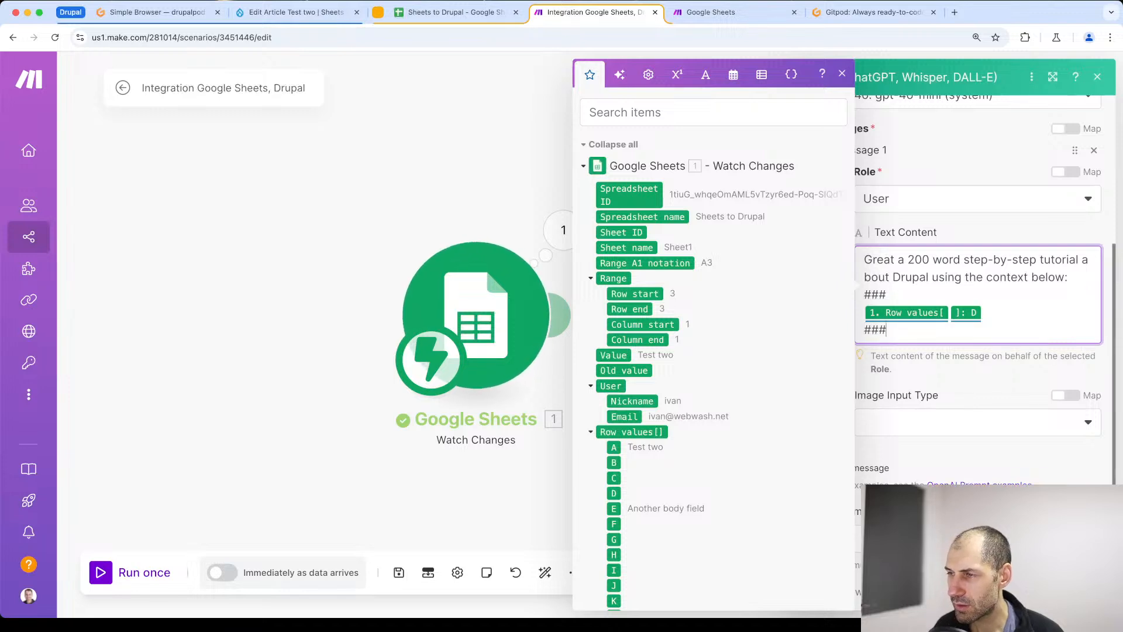
key("Return")
key("Return")
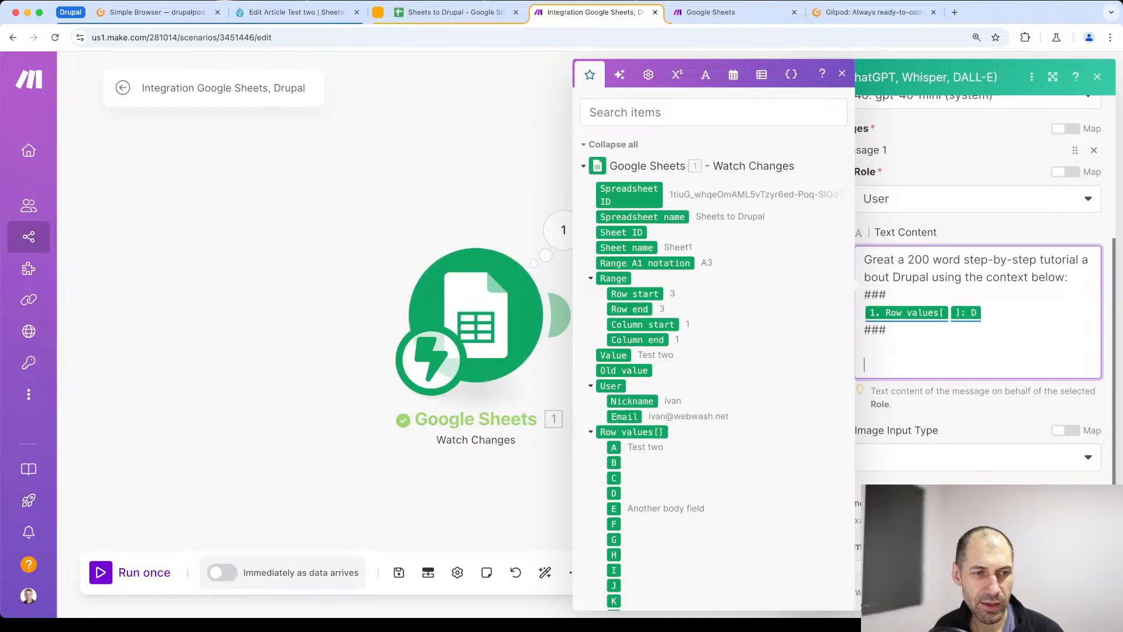
type("Output as ")
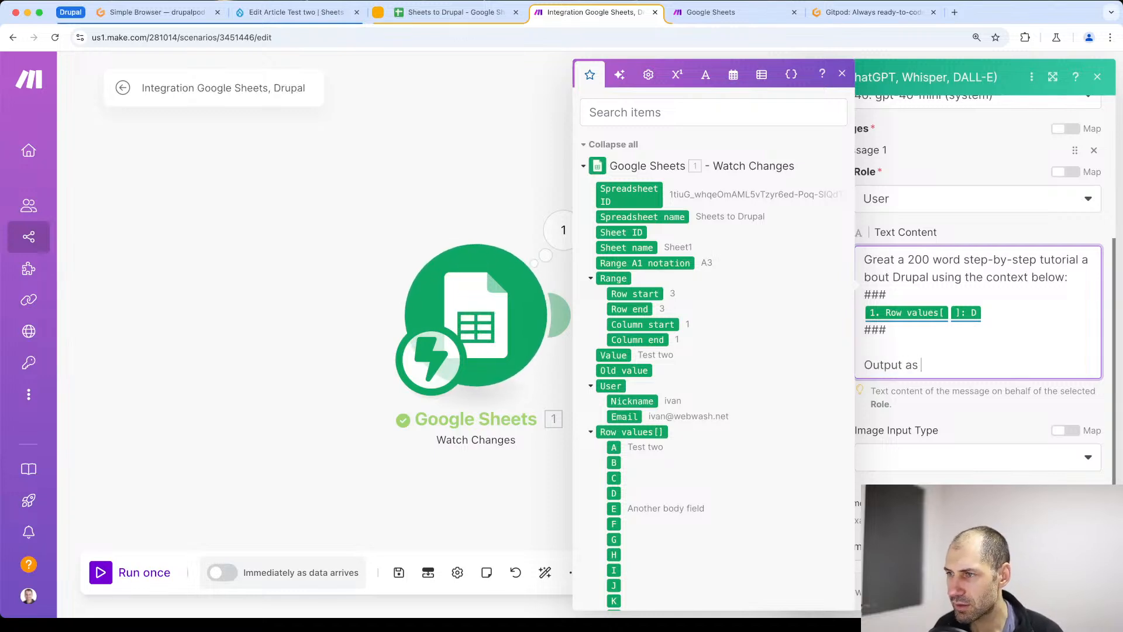
type("plaintext")
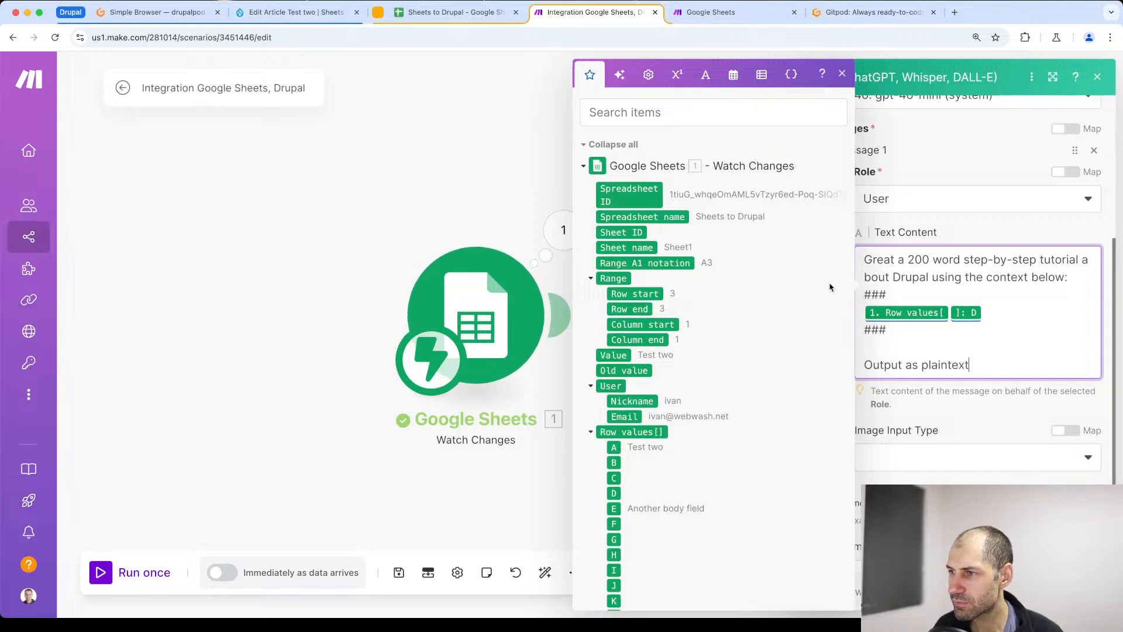
left_click(984, 423)
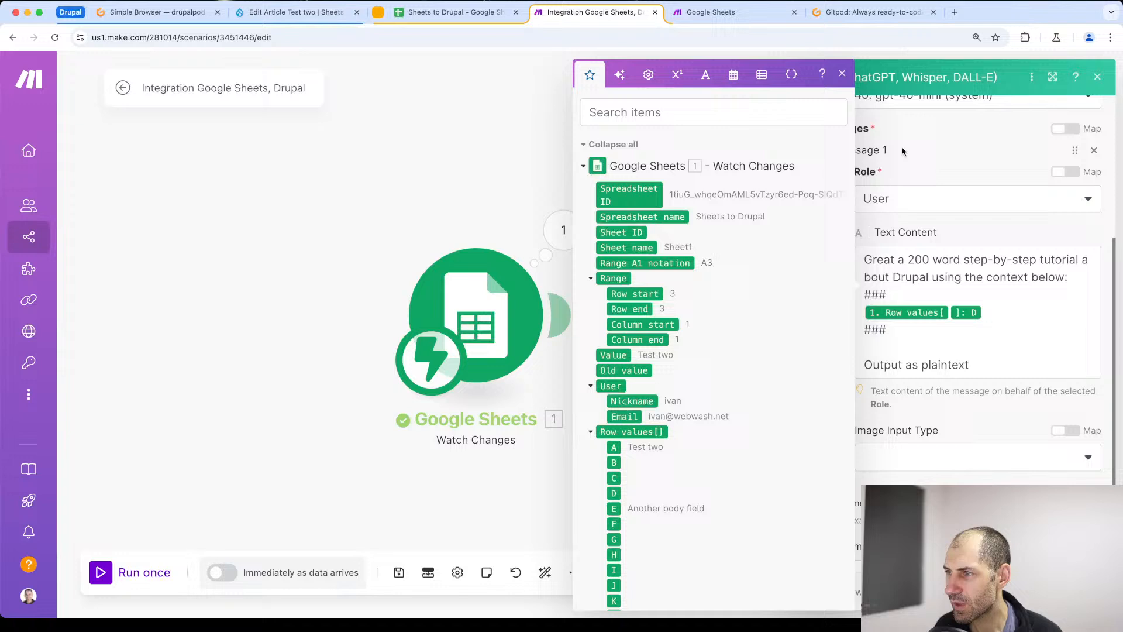
left_click(843, 74)
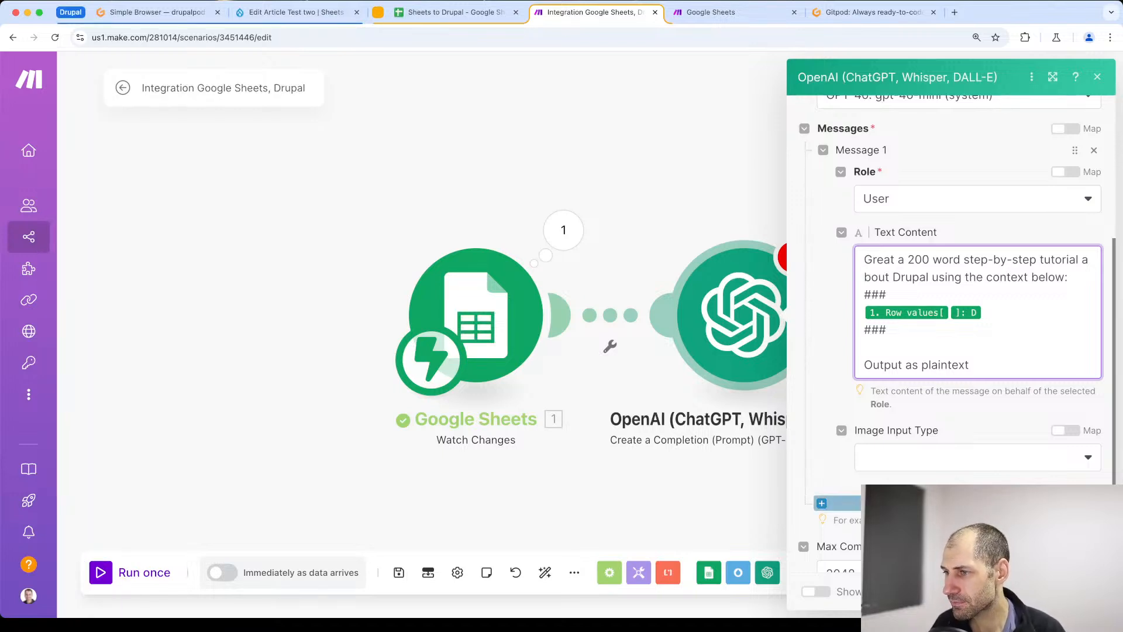
scroll(957, 333, "down", 3)
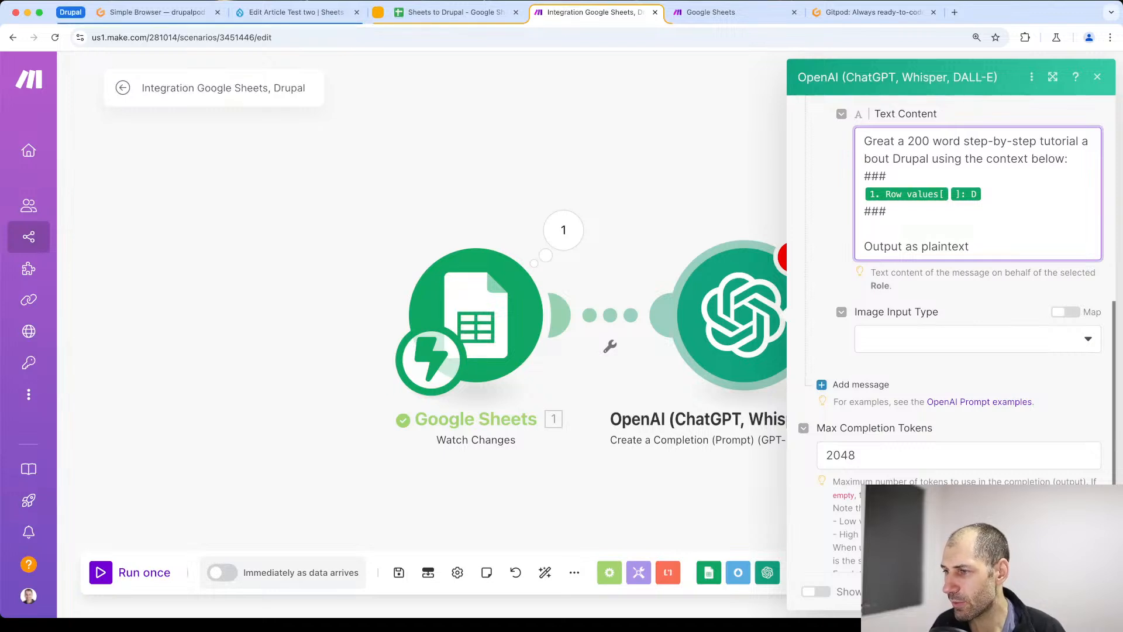
left_click(1084, 592)
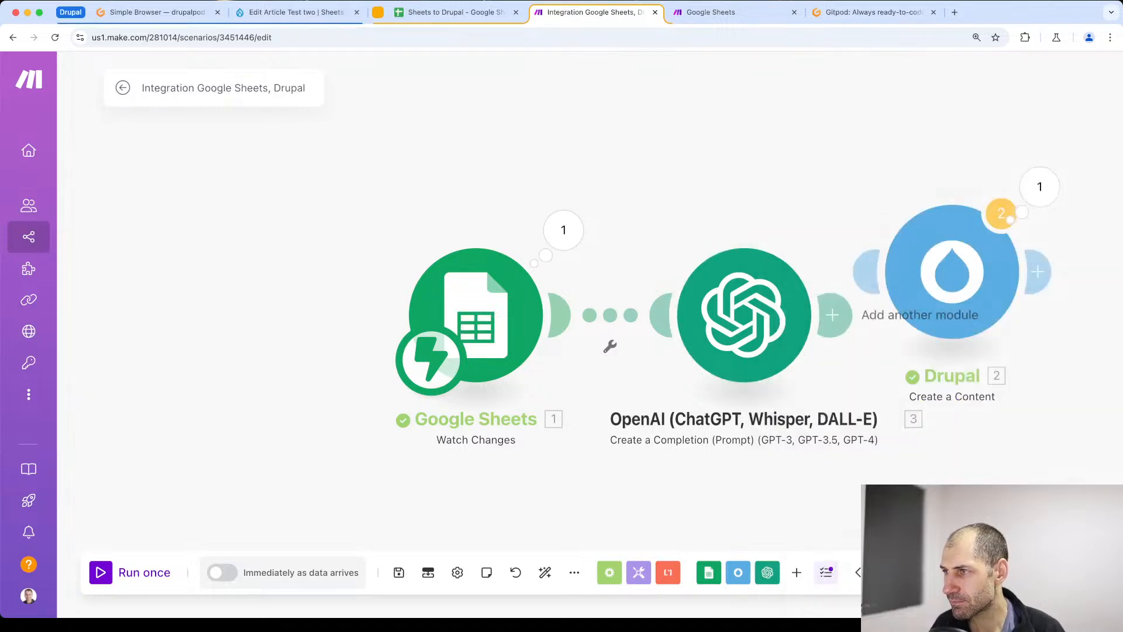
- Connect the Drupal Create a Content module after the OpenAI module
left_click_drag(820, 463, 625, 431)
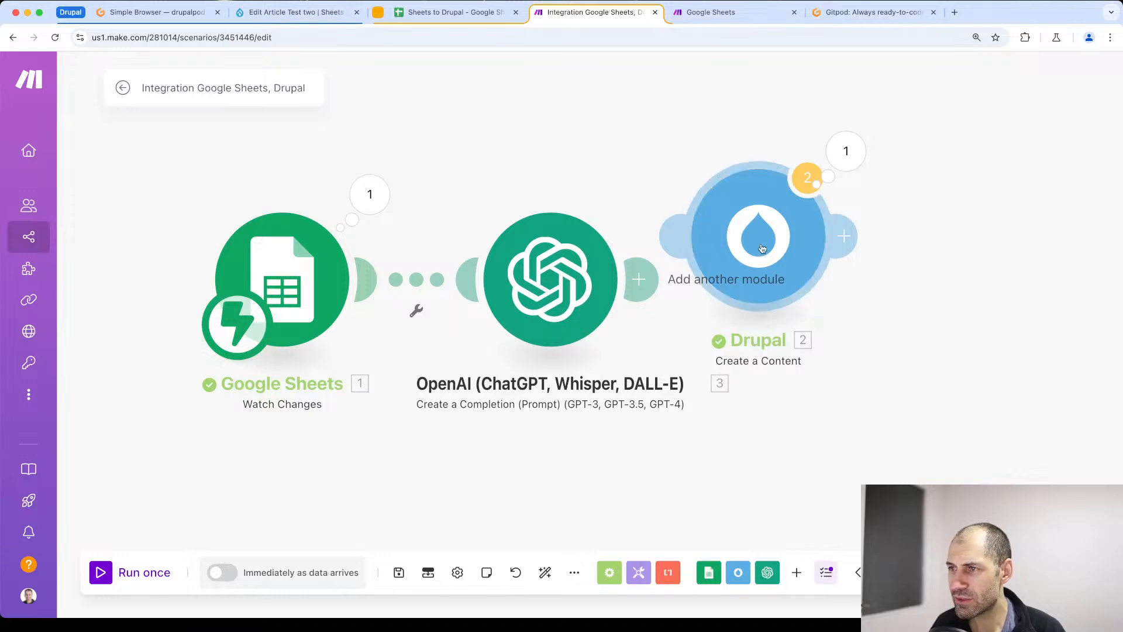
left_click_drag(762, 248, 905, 295)
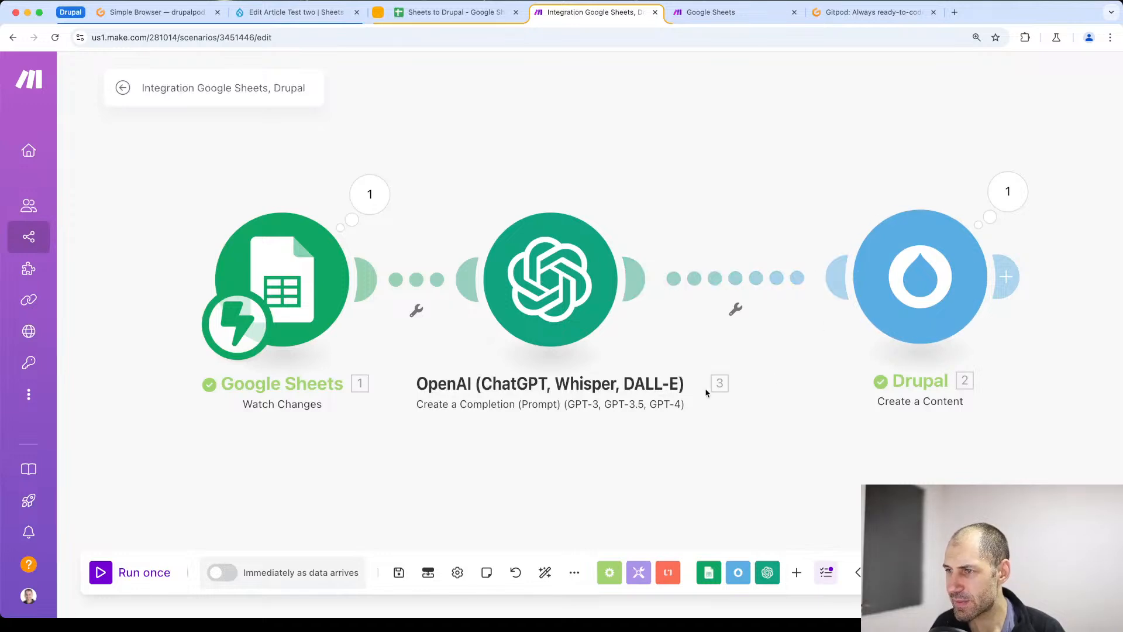
- Auto-align the scenario so the OpenAI module sits evenly between Google Sheets and Drupal
left_click_drag(555, 348, 605, 344)
left_click(538, 575)
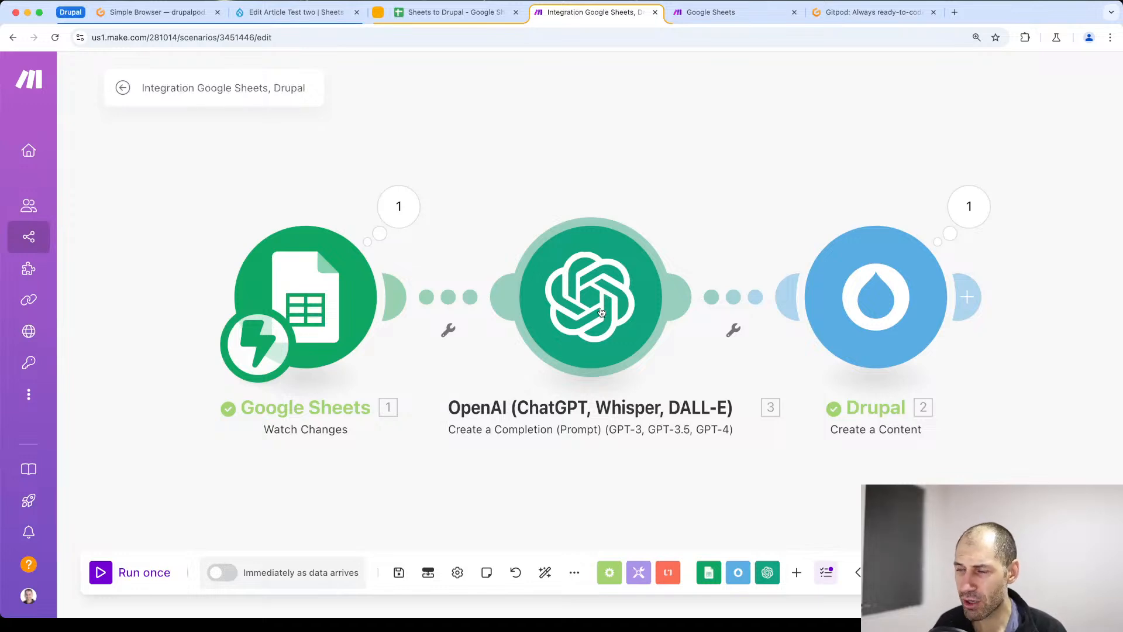
- Examine the OpenAI and Google Sheets outputs available for mapping to the Body value in the Drupal module's settings
left_click(876, 297)
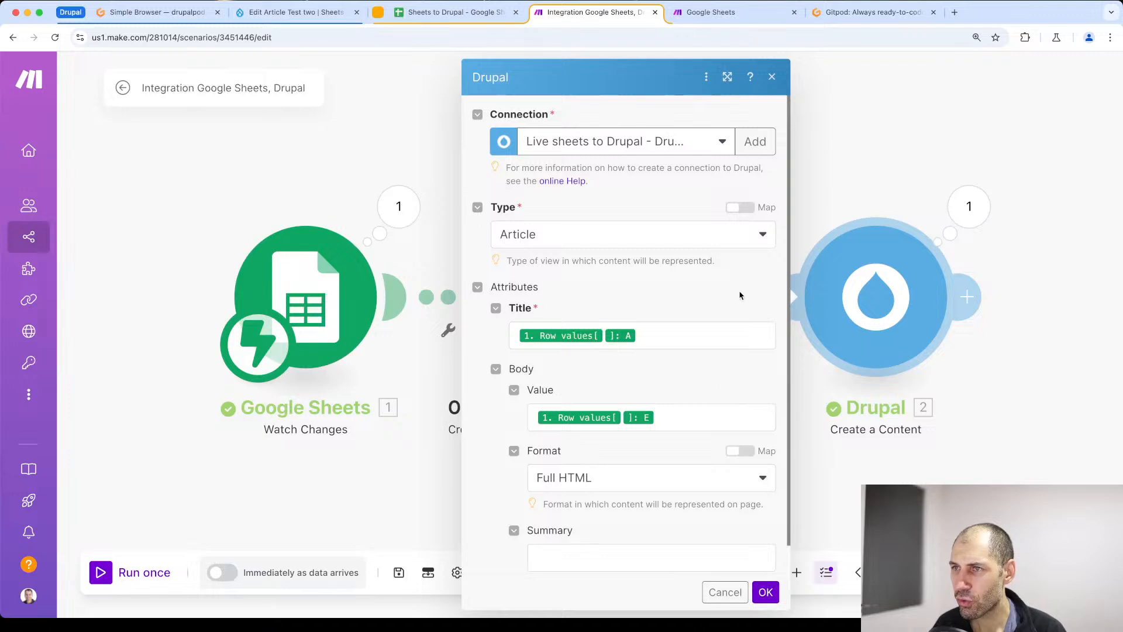
left_click(687, 415)
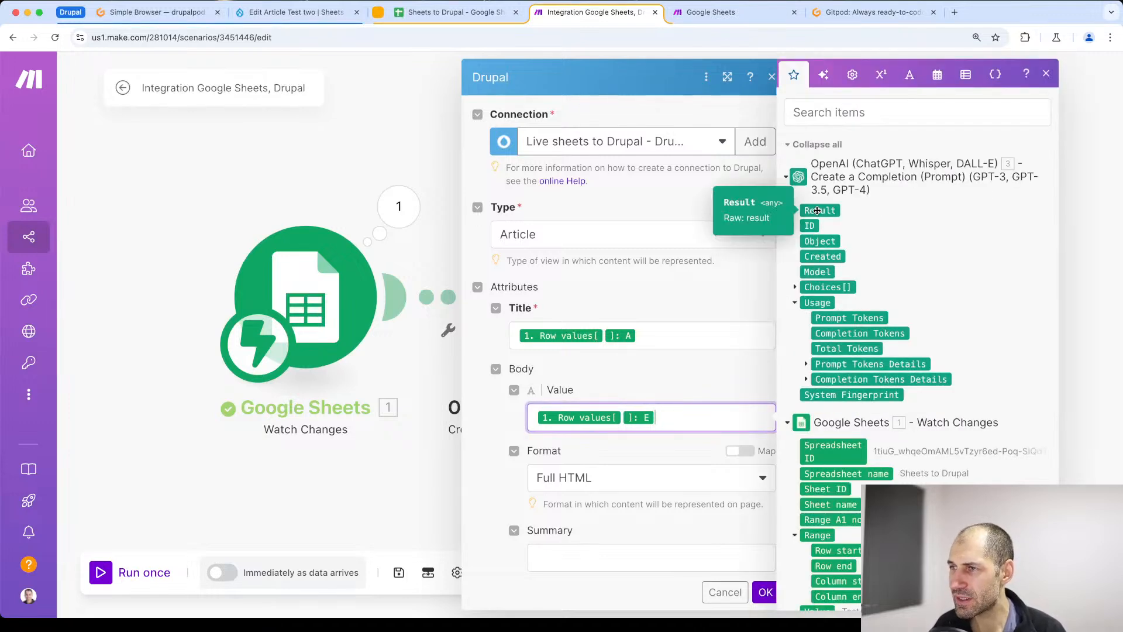
mouse_move(819, 210)
left_mouse_down()
mouse_move(831, 213)
mouse_move(820, 208)
left_mouse_up()
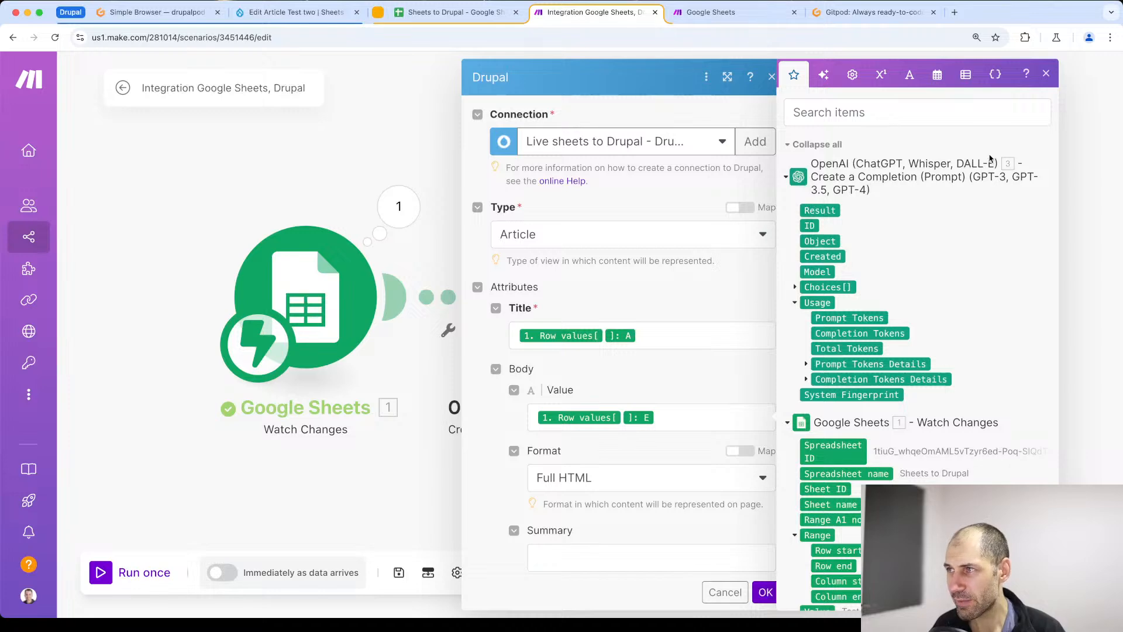
scroll(1071, 203, "down", 3)
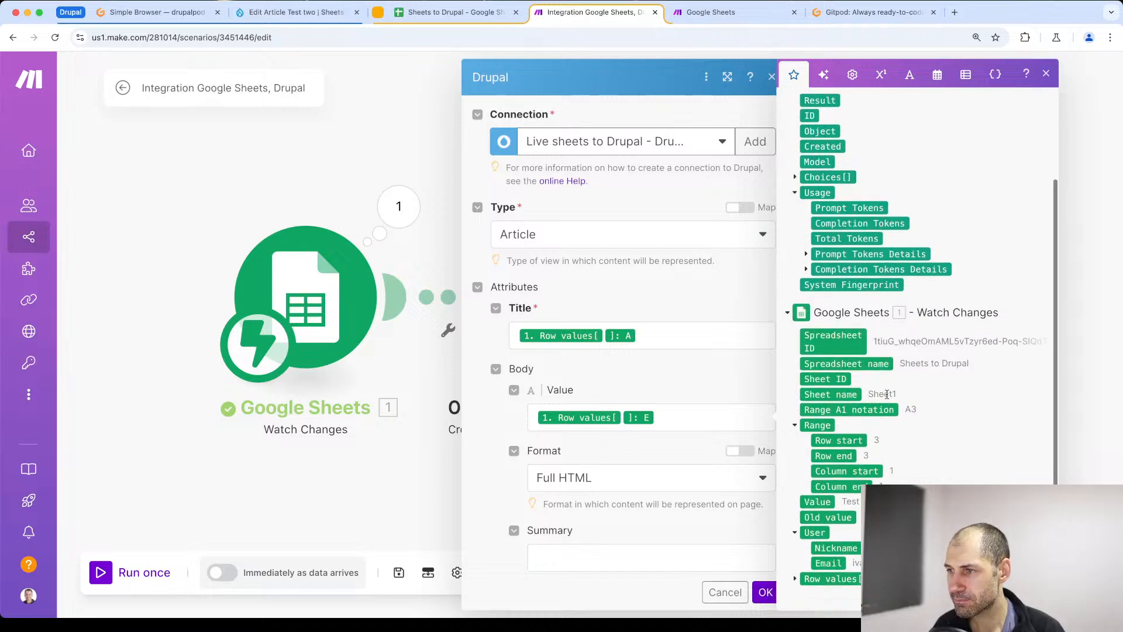
left_click(1108, 248)
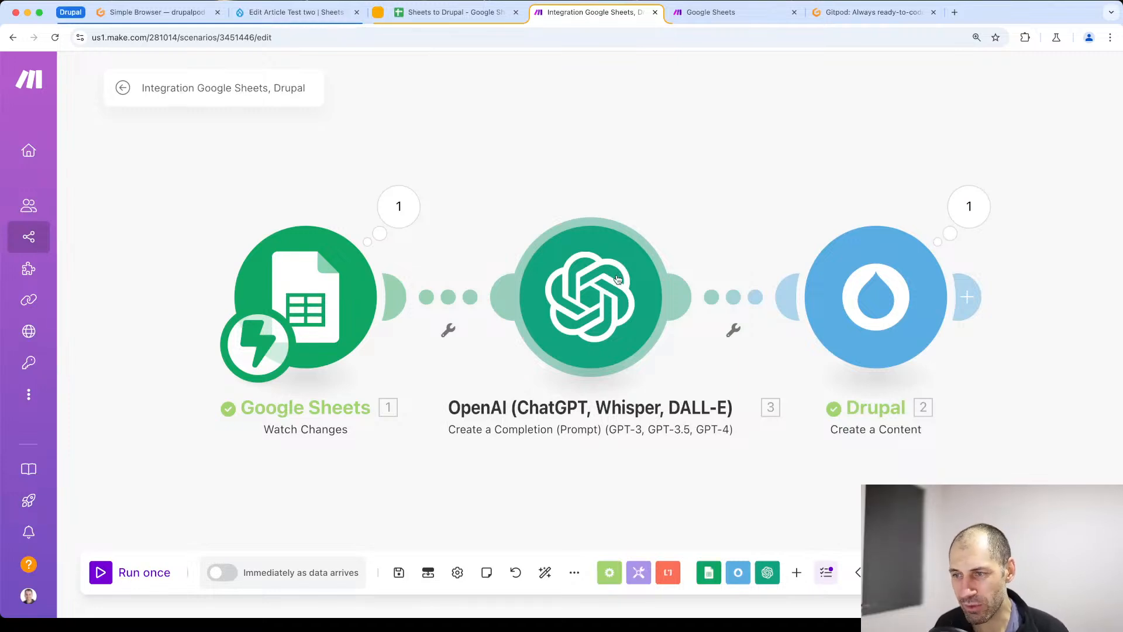
- Show the queue of the Google Sheets Watch Changes module, discarding the unsaved scenario changes
right_click(330, 304)
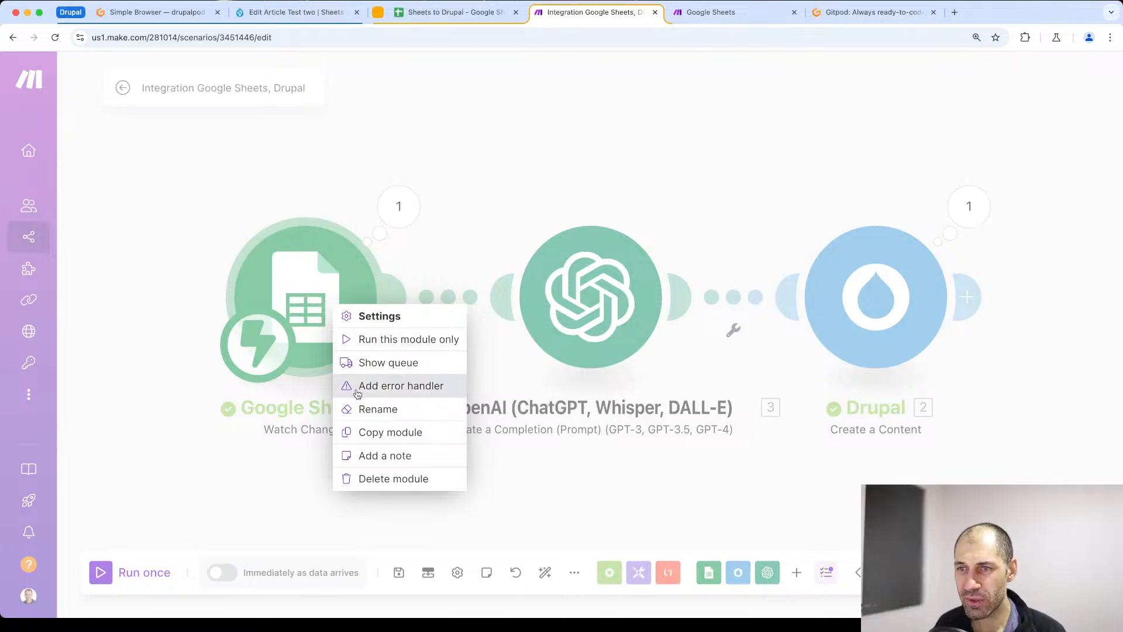
left_click(377, 363)
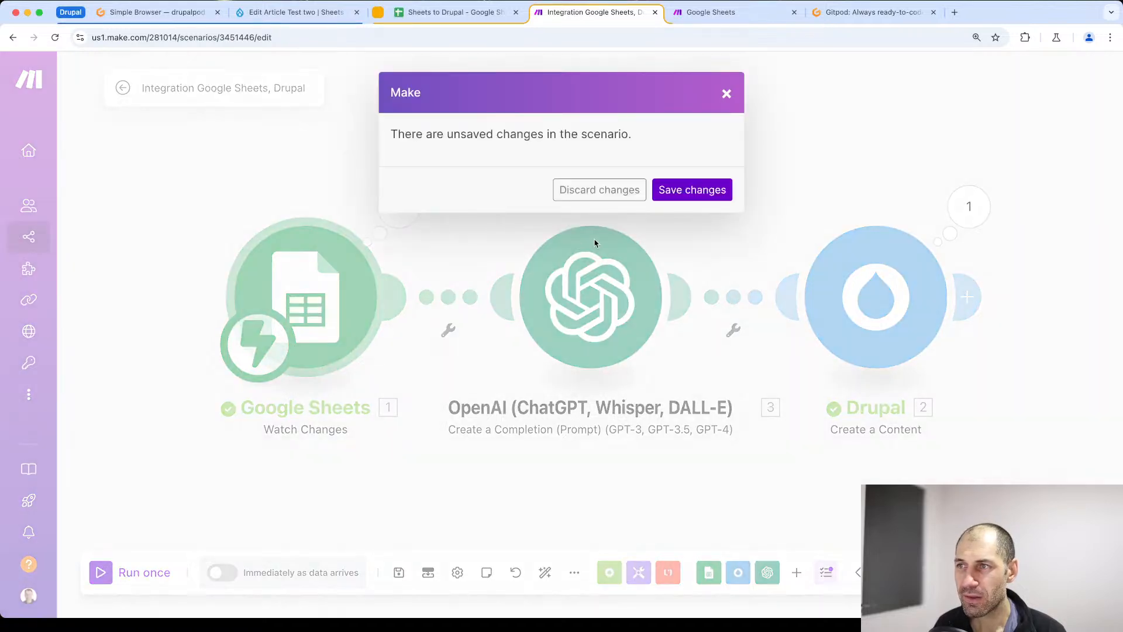
left_click(601, 196)
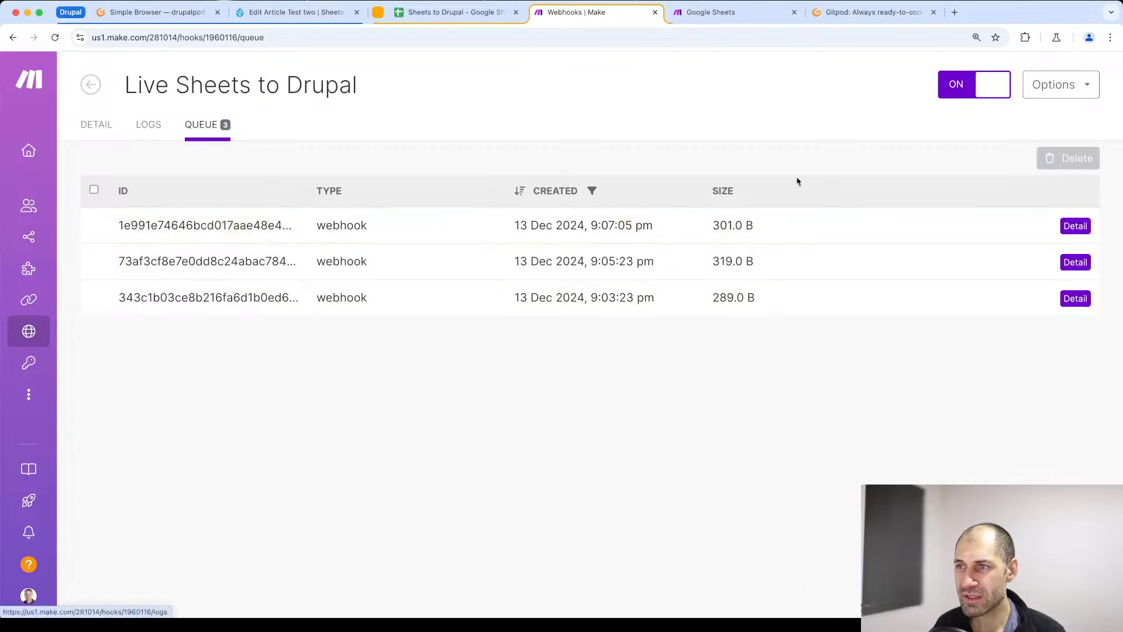
- Inspect the parsed data of the newest queued webhook item and look over the Live Sheets to Drupal webhook's logs
left_click(1074, 227)
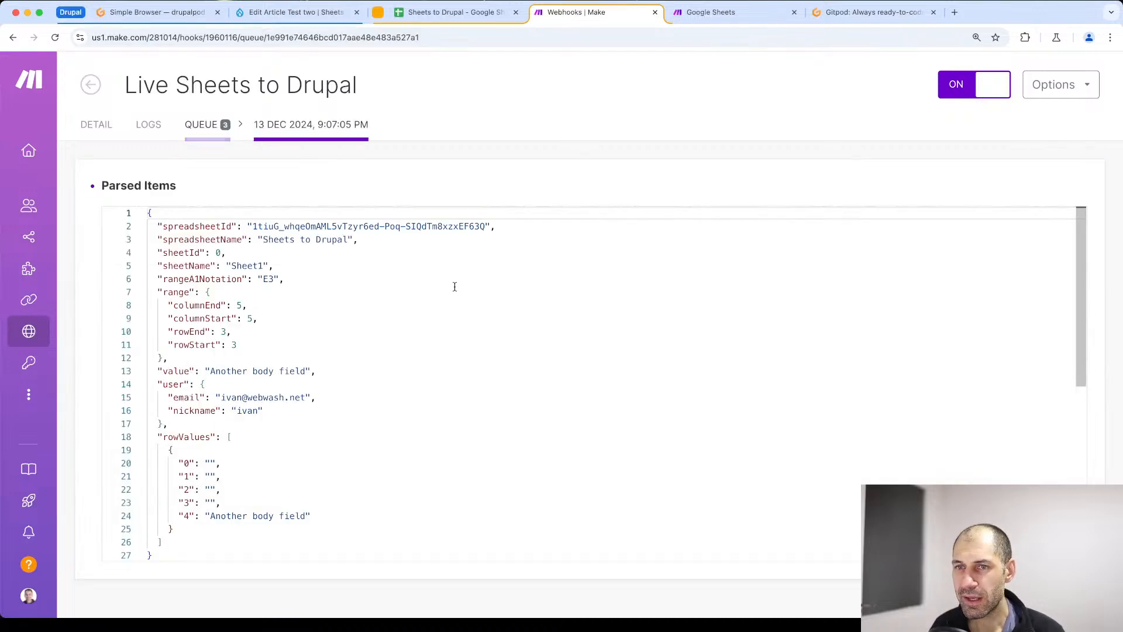
scroll(455, 286, "down", 4)
scroll(410, 285, "up", 3)
scroll(229, 351, "down", 3)
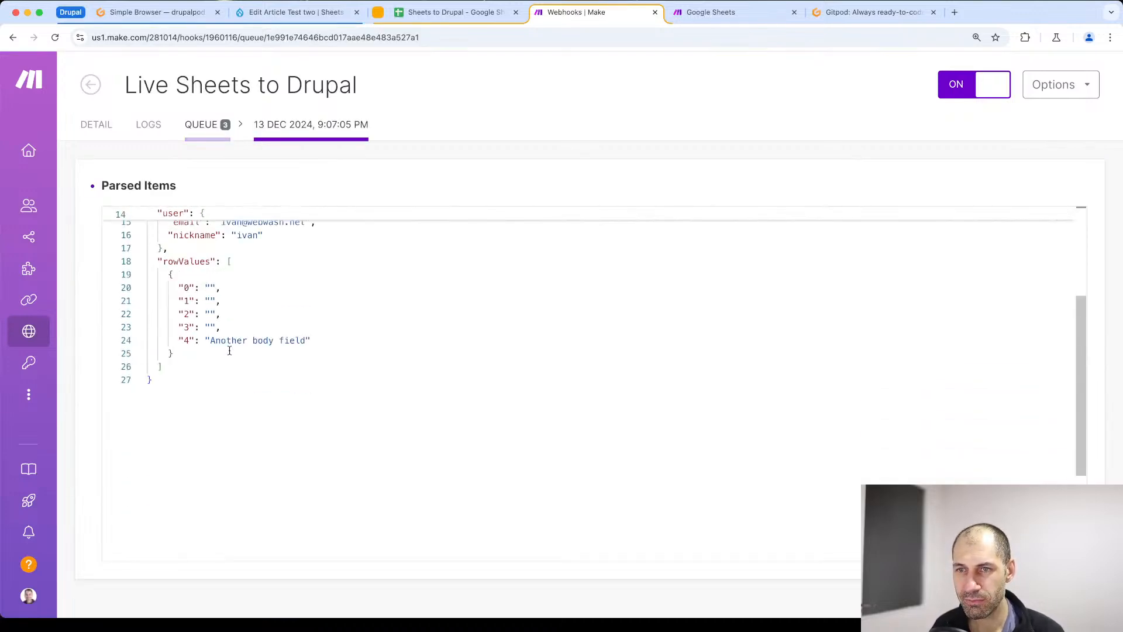
scroll(228, 349, "up", 3)
scroll(229, 348, "down", 6)
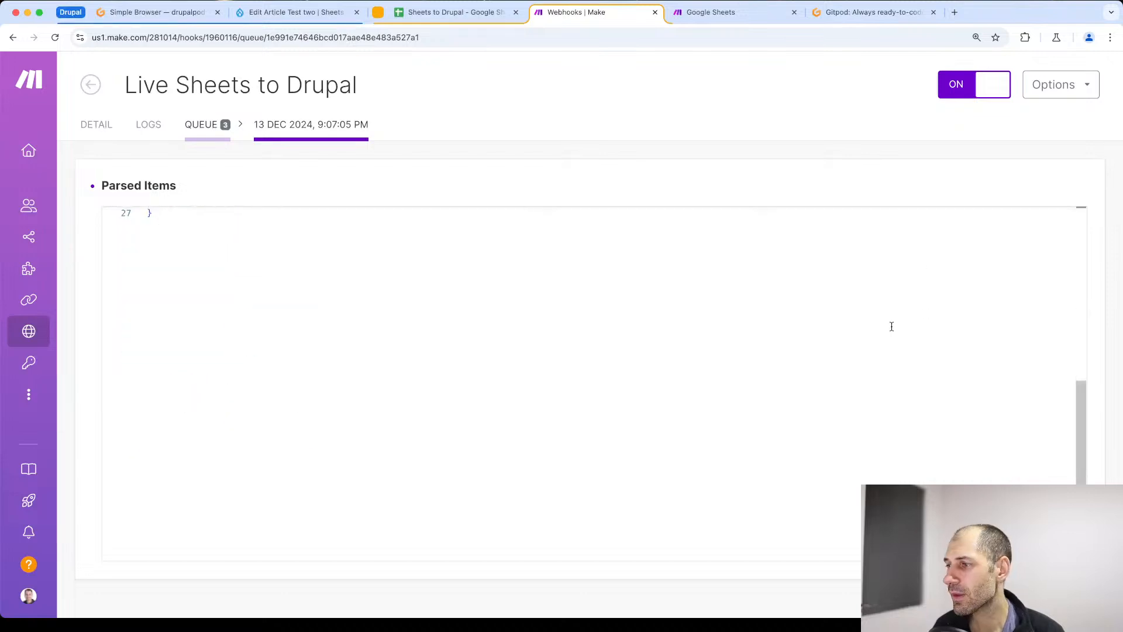
key("super+Left")
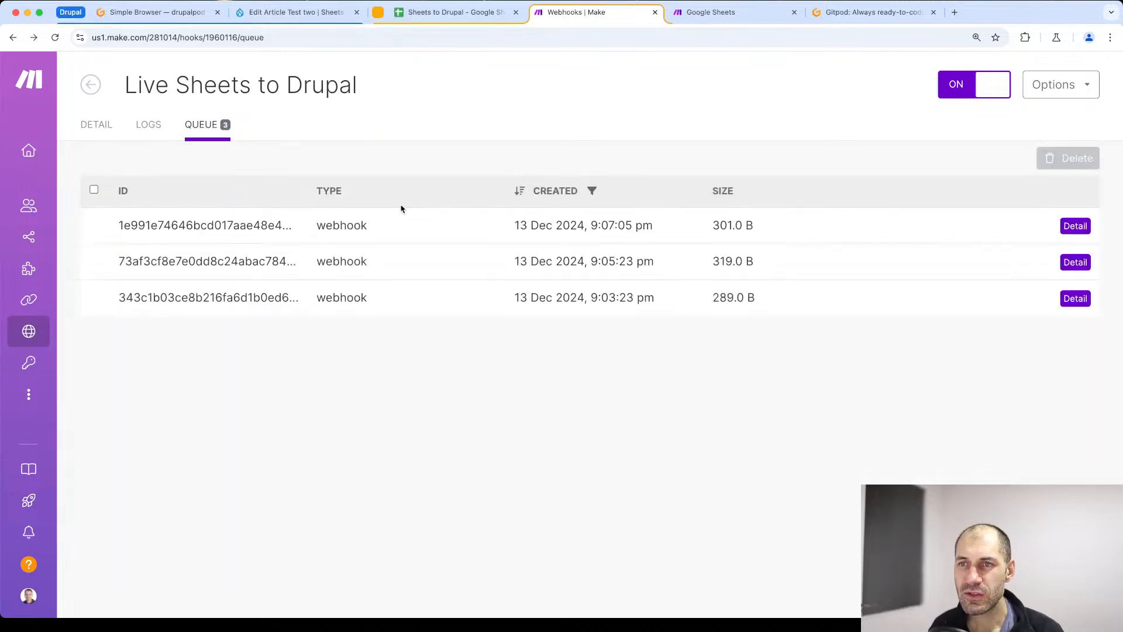
left_click(153, 127)
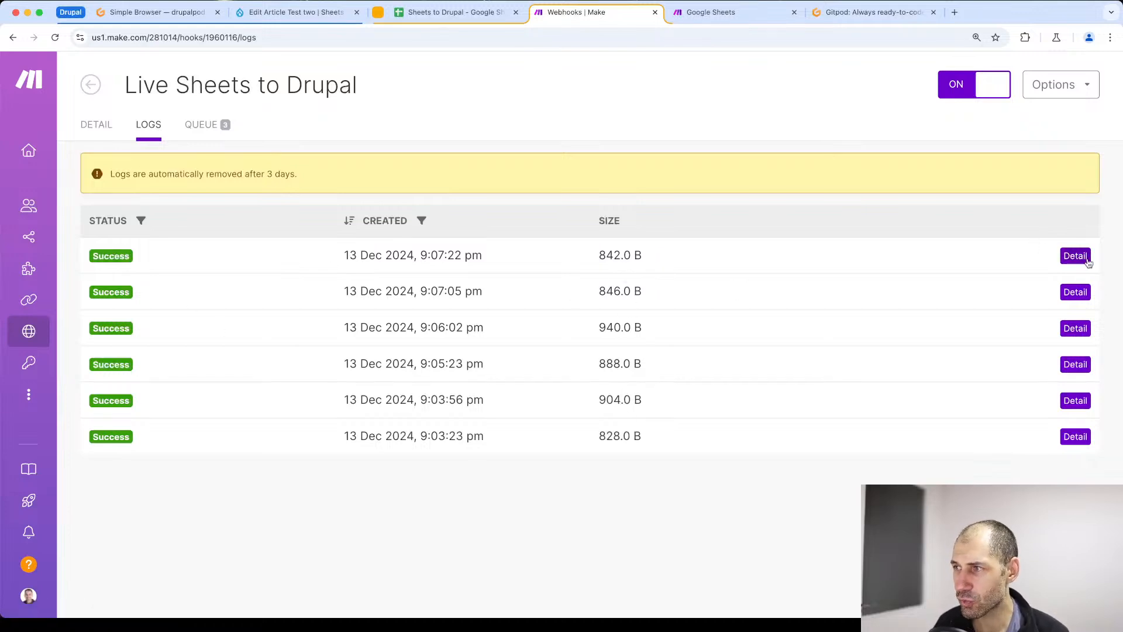
left_click(216, 128)
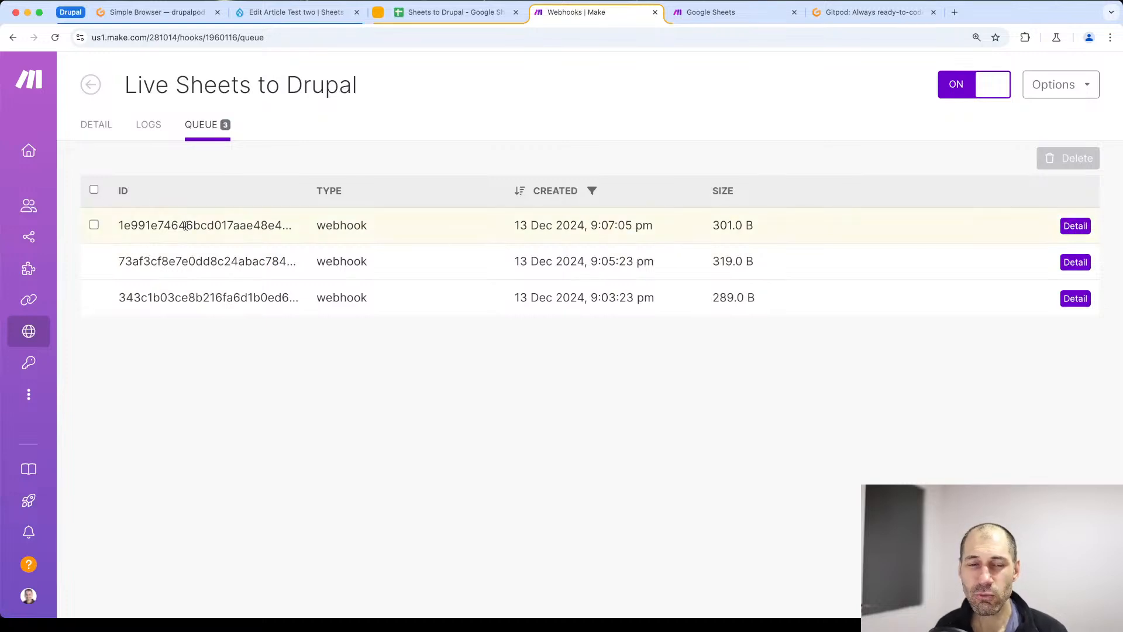
left_click(462, 13)
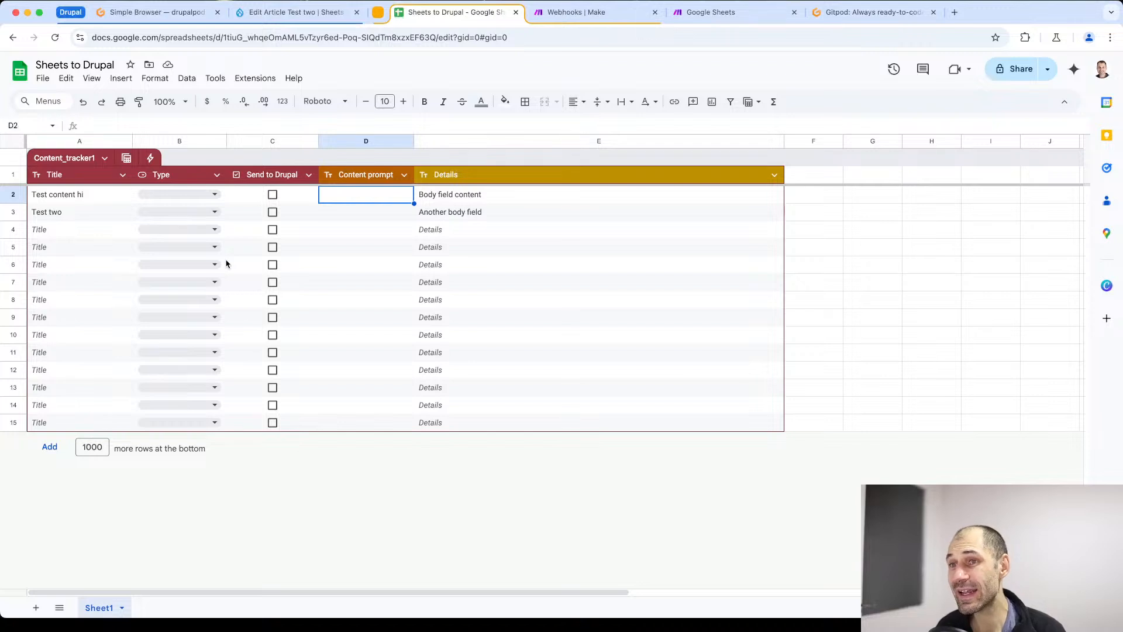
left_click(215, 79)
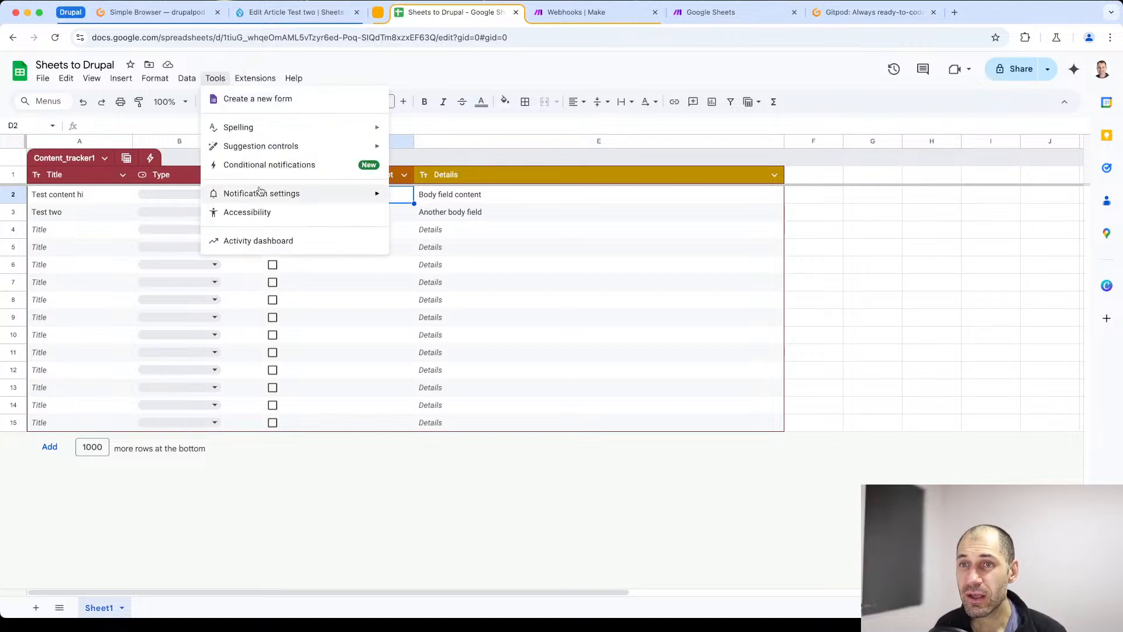
mouse_move(255, 78)
mouse_move(331, 217)
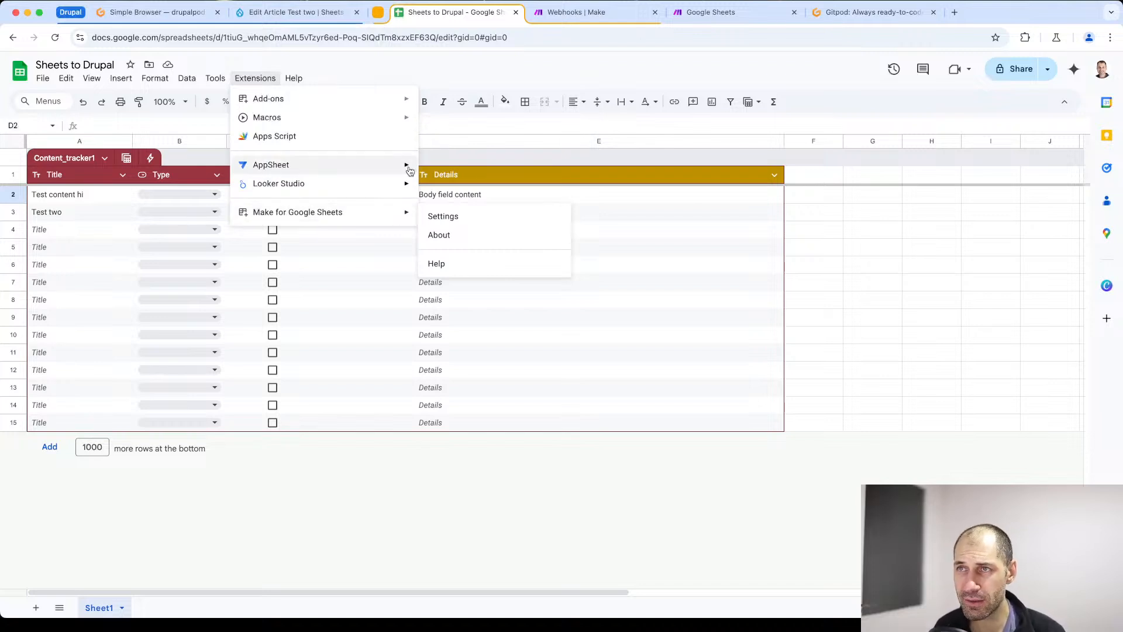
- Delete all queued items from the Live Sheets to Drupal webhook queue and confirm the deletion
left_click(560, 18)
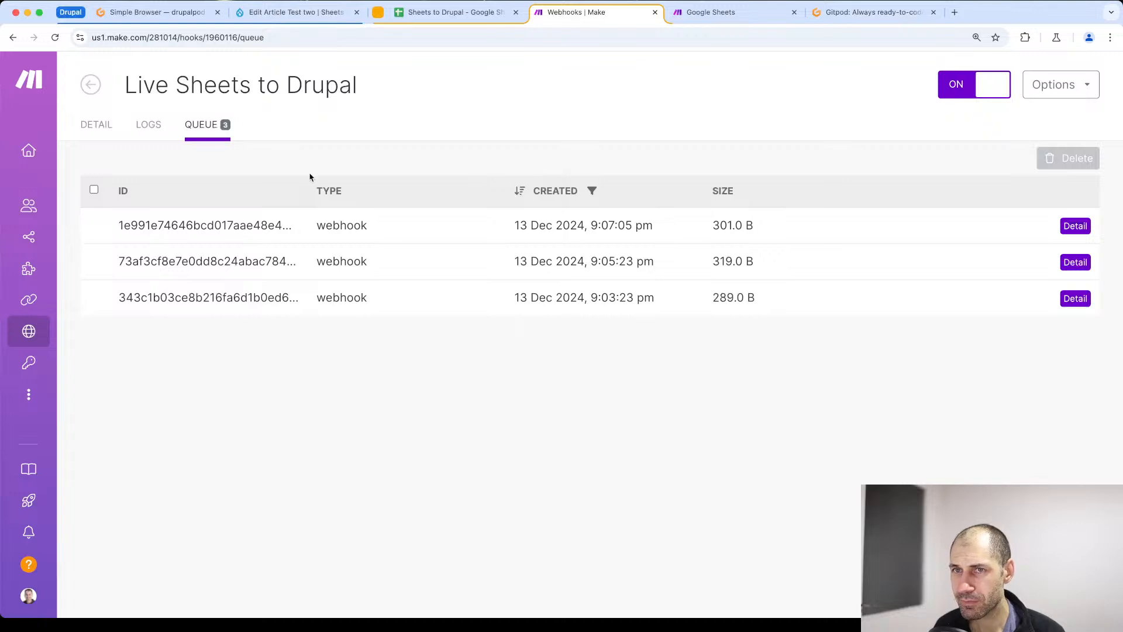
left_click(93, 190)
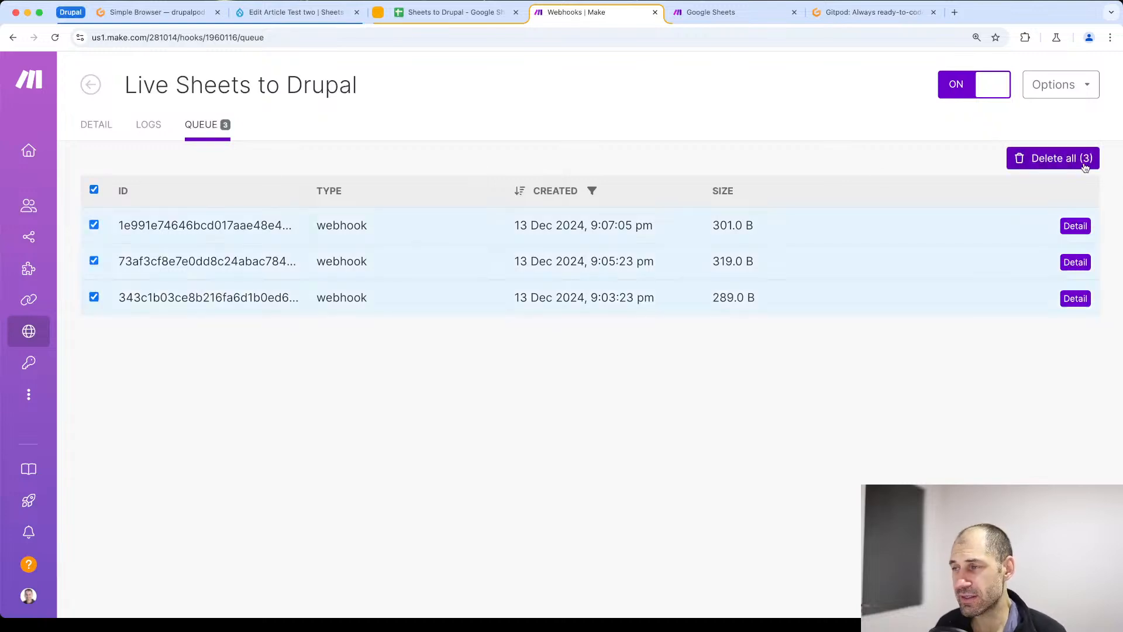
left_click(1052, 166)
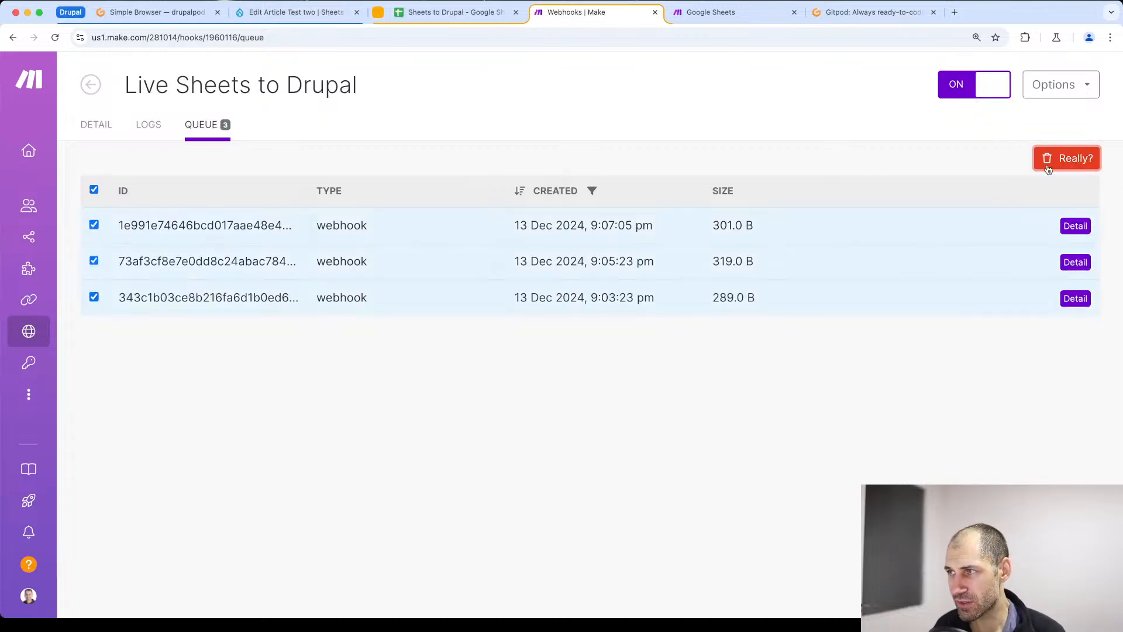
left_click(1081, 161)
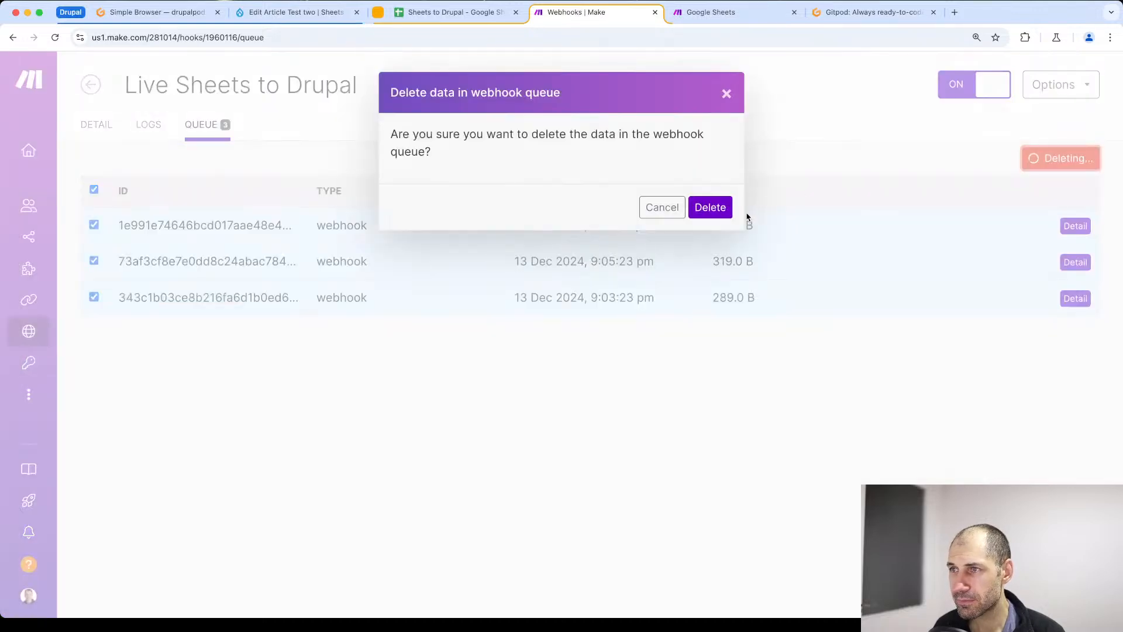
left_click(719, 215)
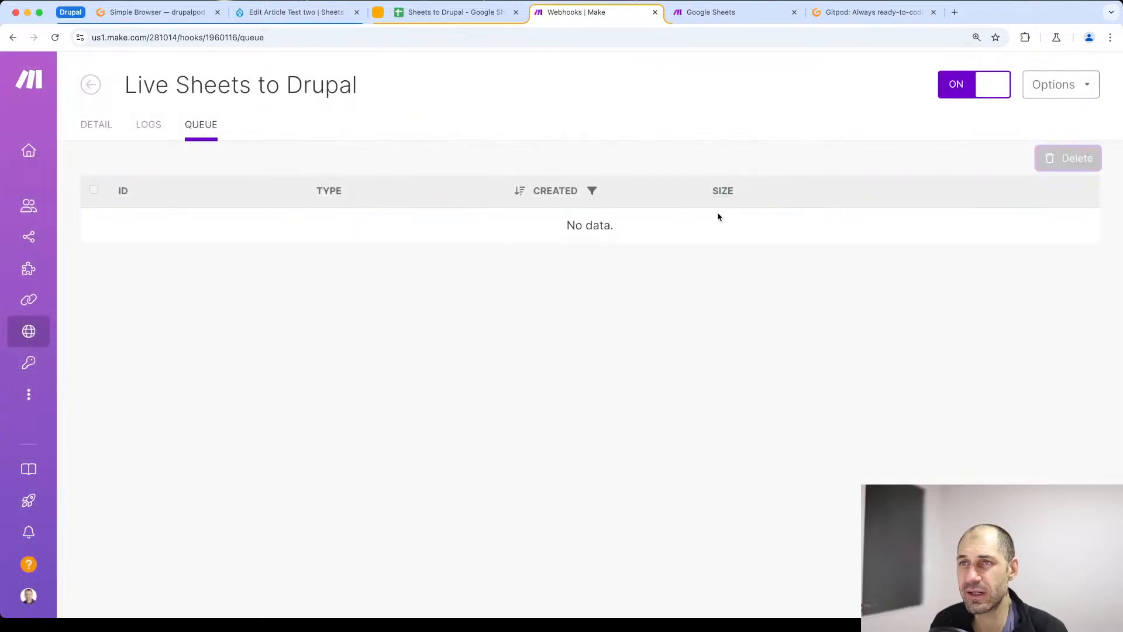
- Clear the contents of row 3 ("Test two") in the Sheets to Drupal spreadsheet
left_click(472, 13)
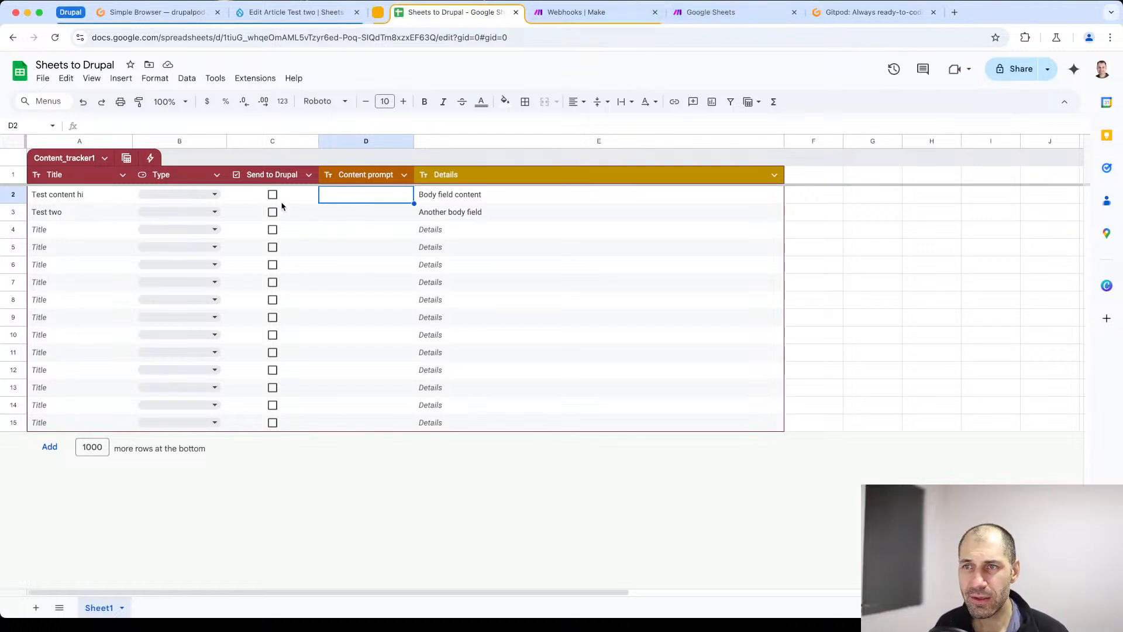
double_click(359, 197)
left_click(325, 215)
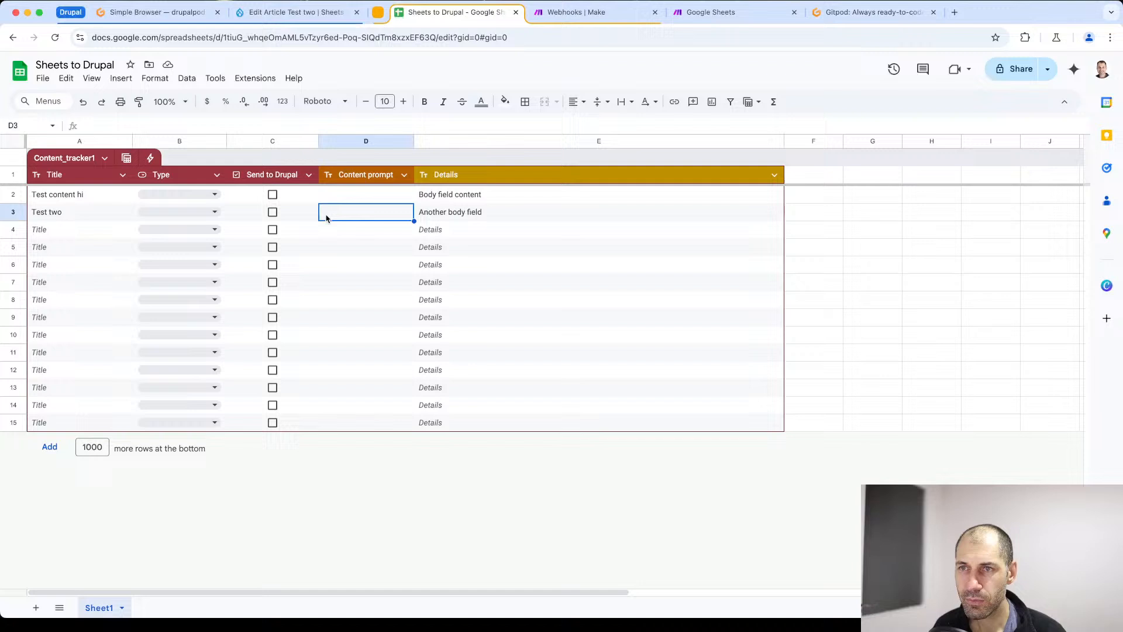
left_click(76, 199)
left_click(11, 212)
key("Delete")
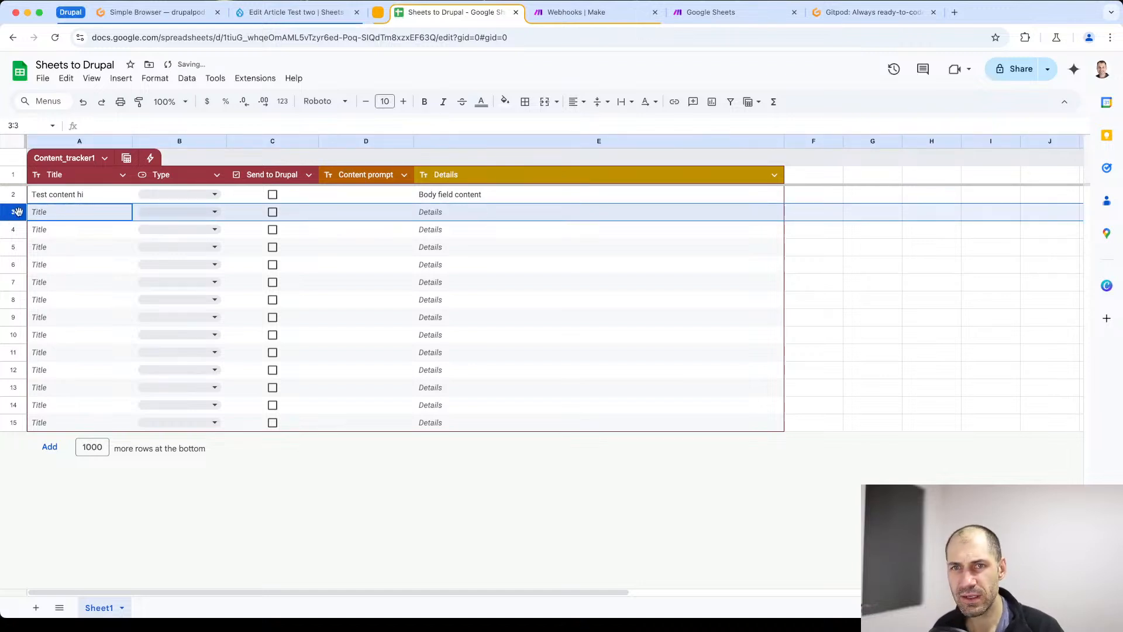
- Replace the title in A2 with "OpenAI Test" and clear the Details cell in row 2
double_click(74, 197)
left_click_drag(84, 194, 28, 197)
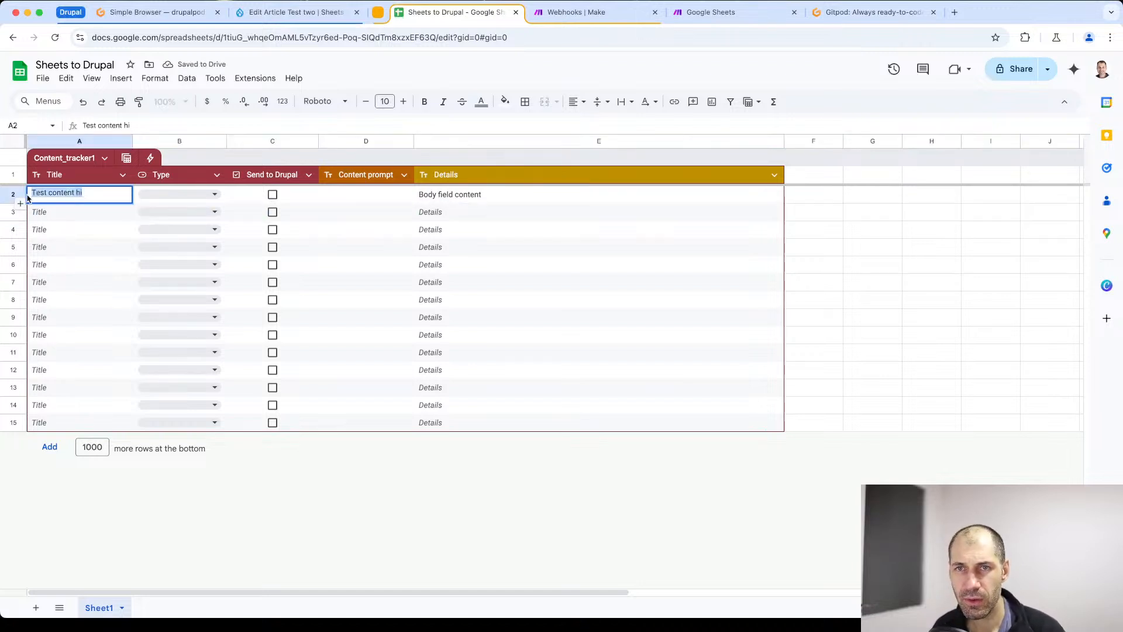
type("Open")
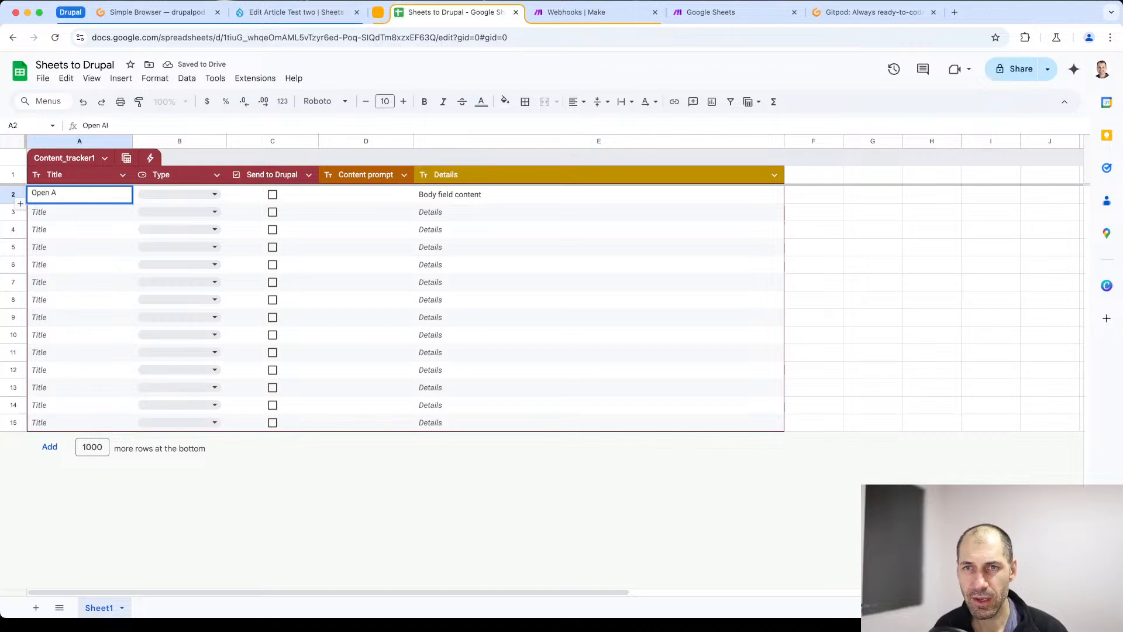
type("AI t")
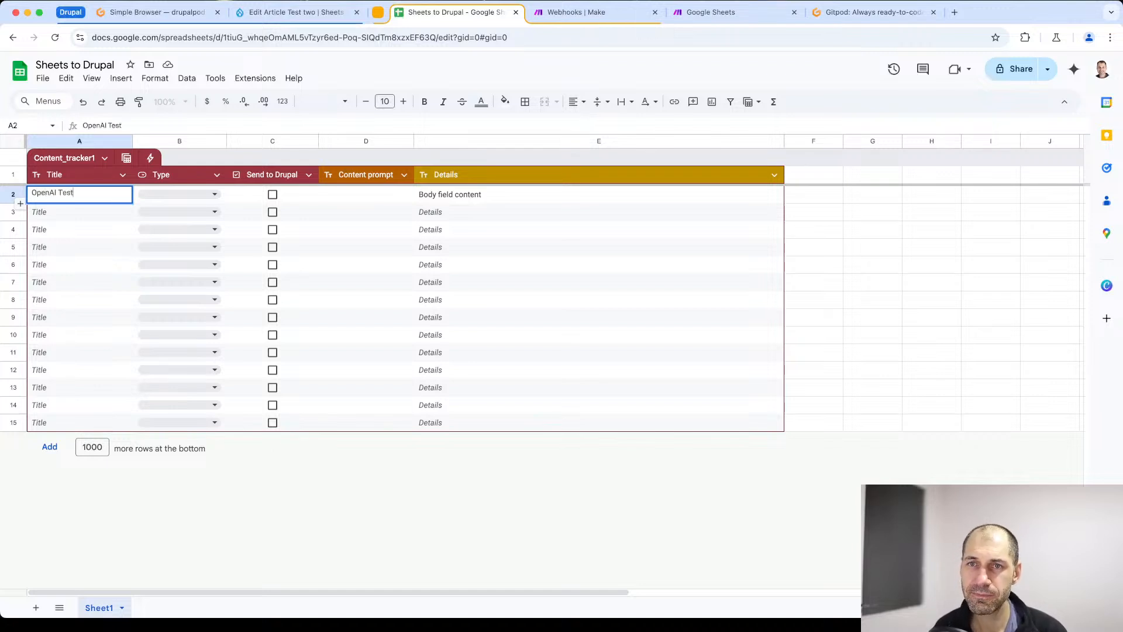
left_click(298, 494)
left_click(469, 201)
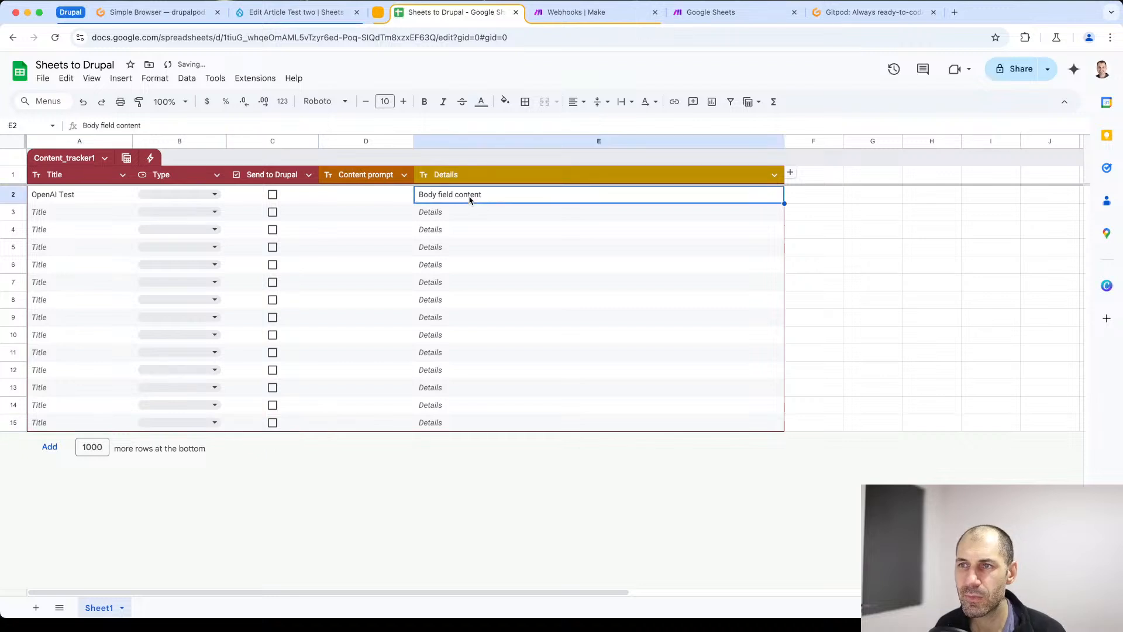
key("Delete")
- Delete the articles "Test two" and "Test content hi" from the Drupal content list, and return to the spreadsheet
left_click(295, 12)
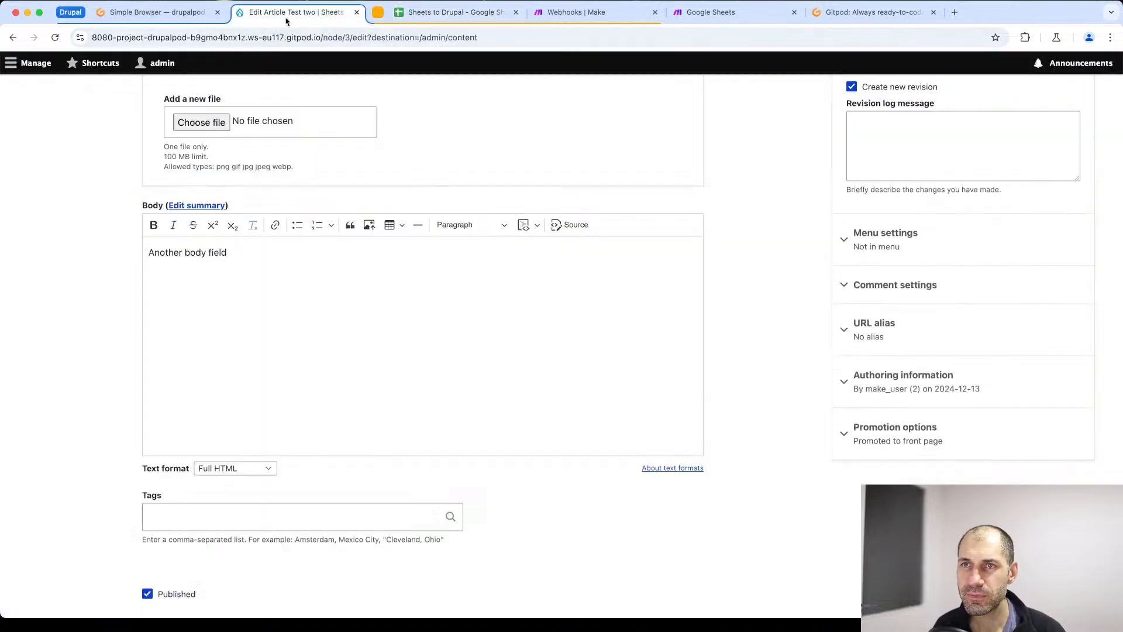
left_click(13, 38)
left_click(43, 319)
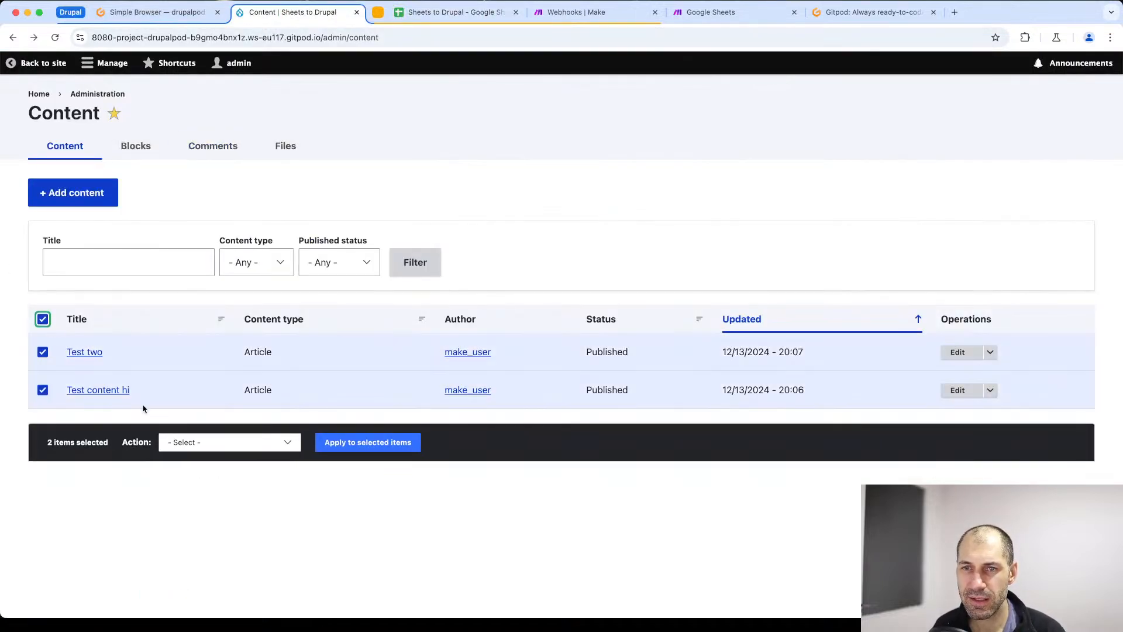
left_click(178, 441)
left_click(196, 460)
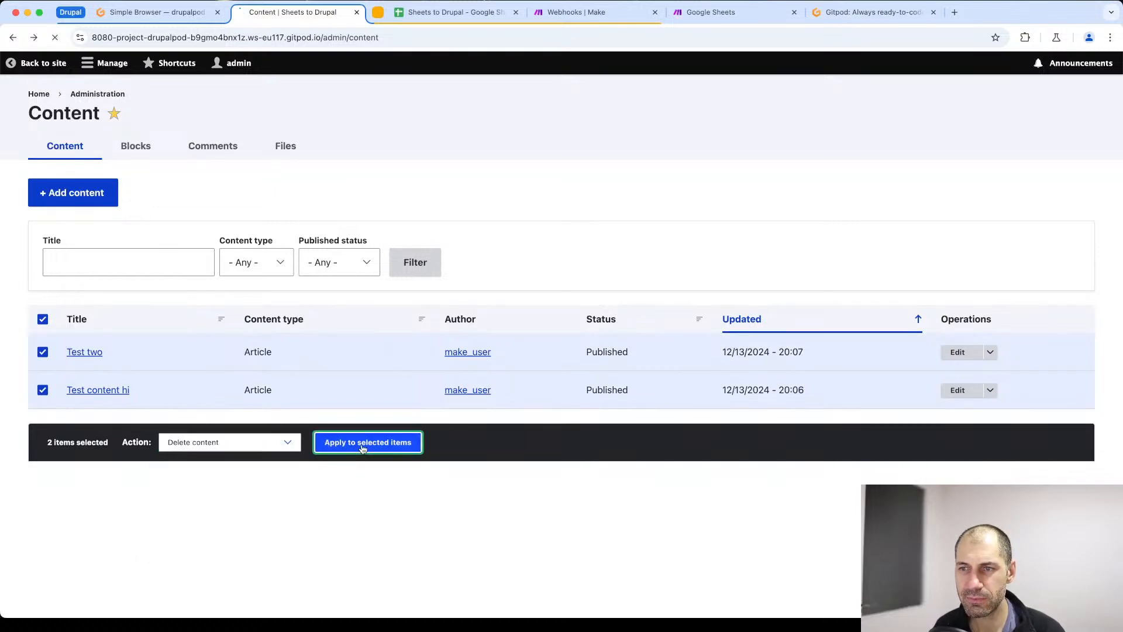
left_click(366, 442)
left_click(68, 233)
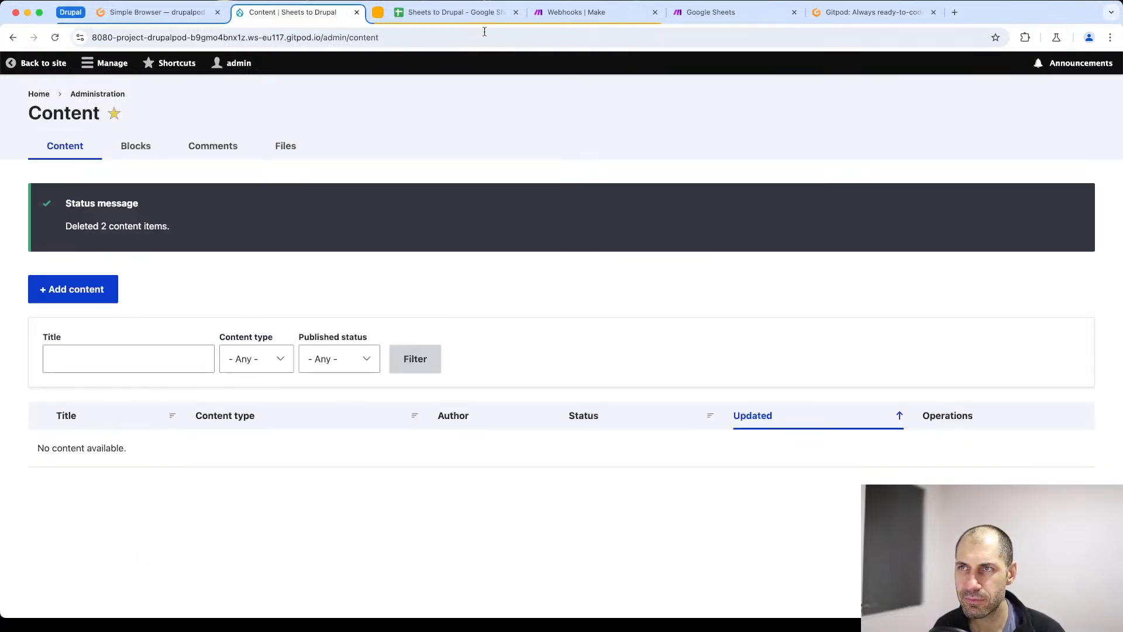
left_click(462, 15)
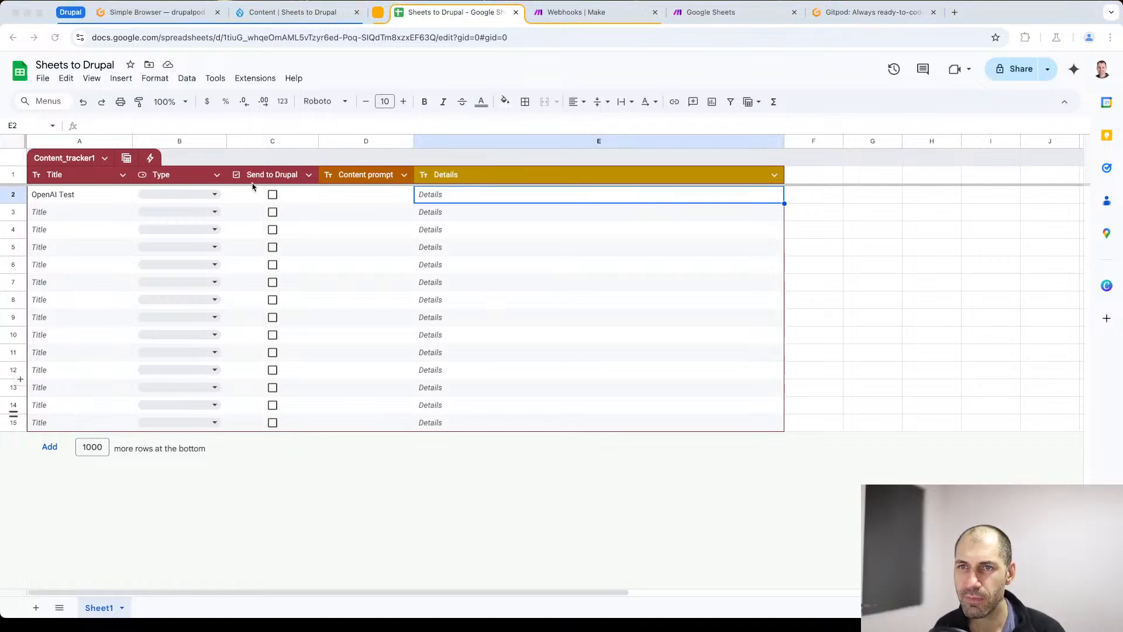
- Enter "How to install Drupal" as the content prompt in cell D2 for the "OpenAI Test" row
double_click(366, 200)
type("Create ")
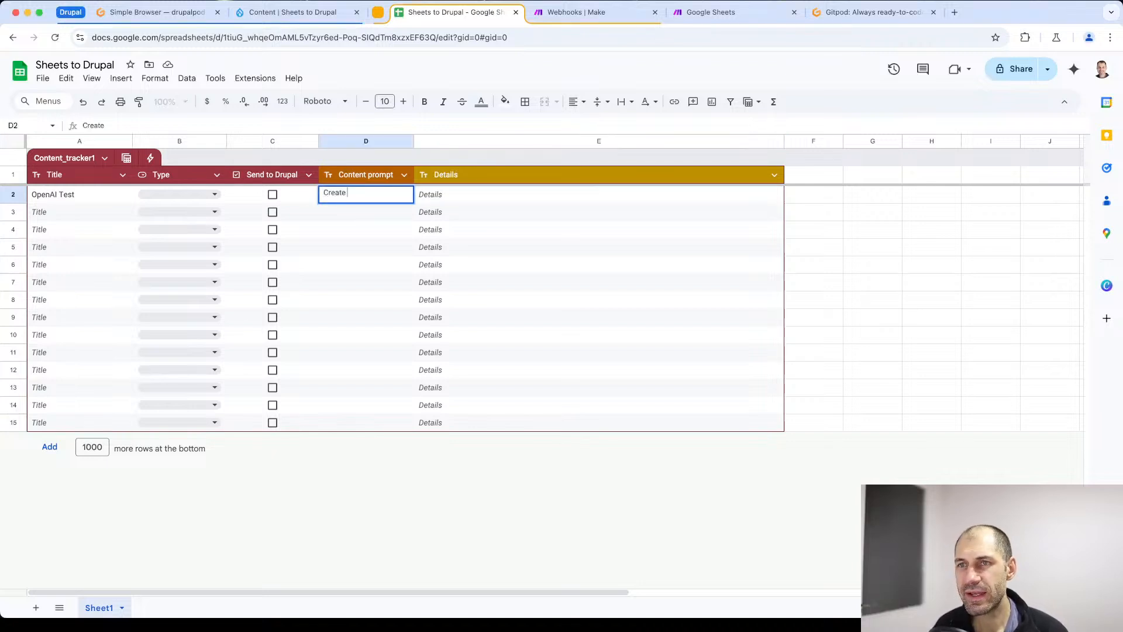
type("a")
key("super+a")
type("How ")
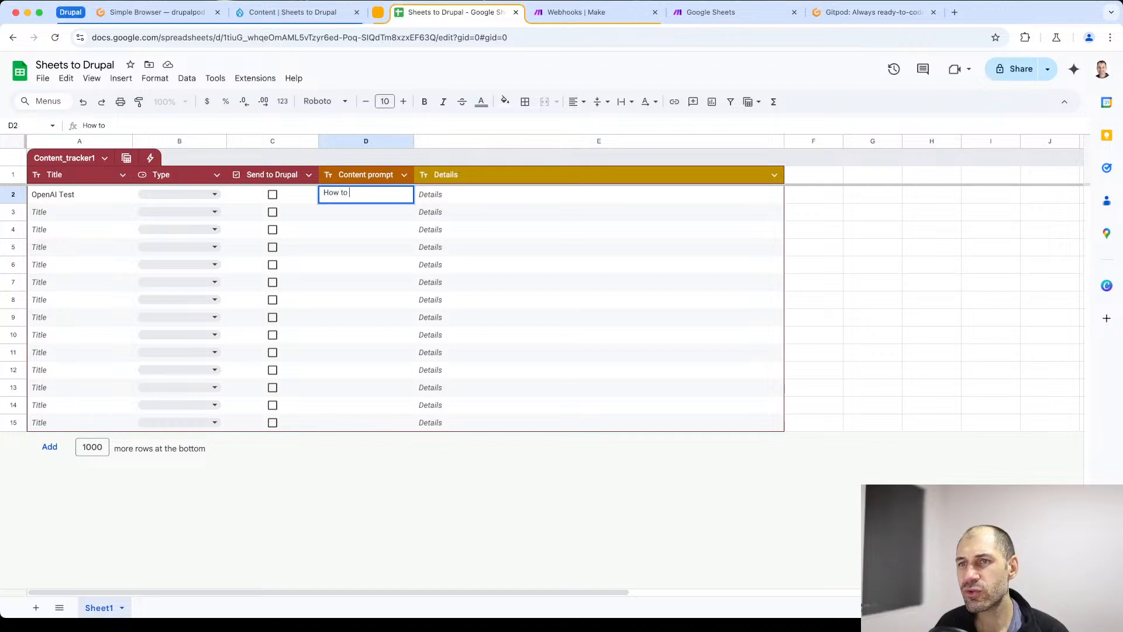
type("to in")
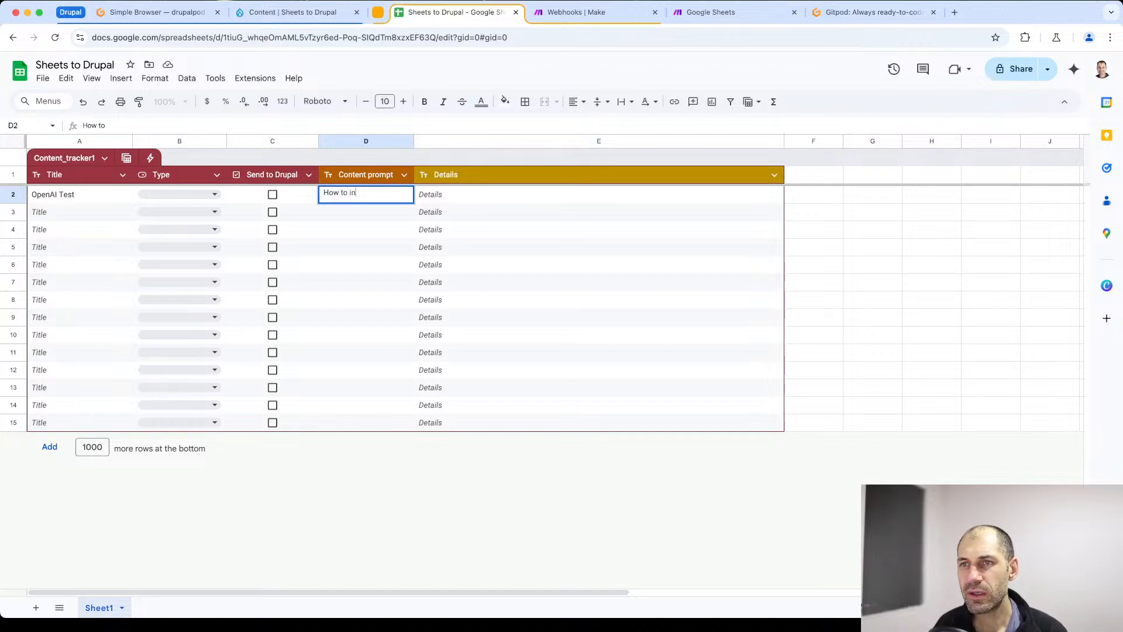
type("stall Drupal")
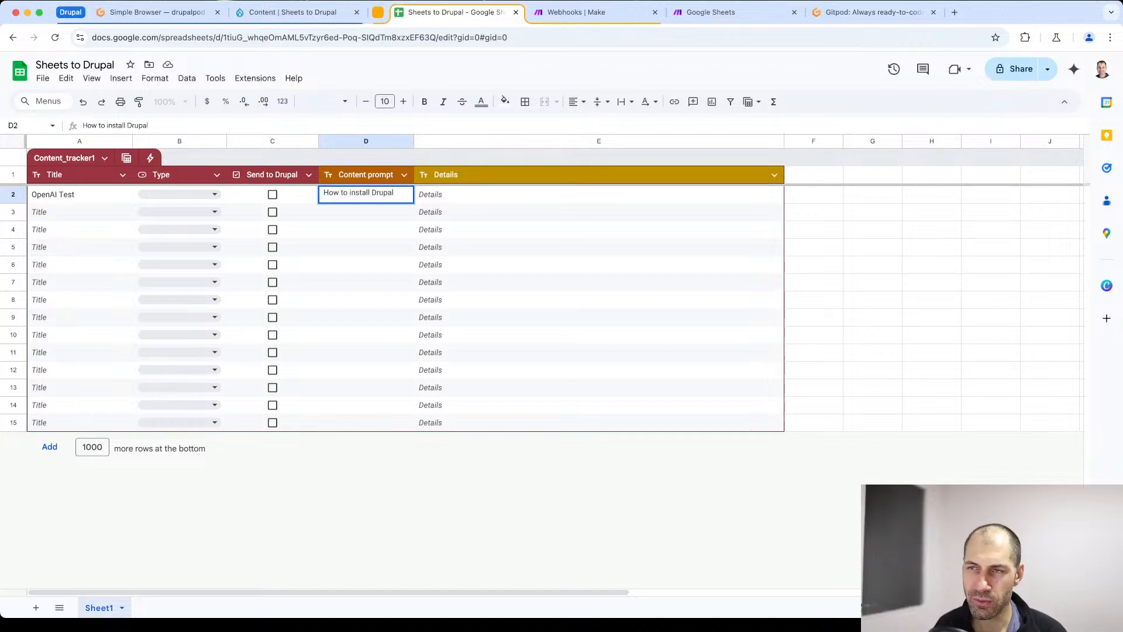
- Switch to Make, go back to the Integration Google Sheets, Drupal scenario, and run it once waiting for new data
left_click(575, 14)
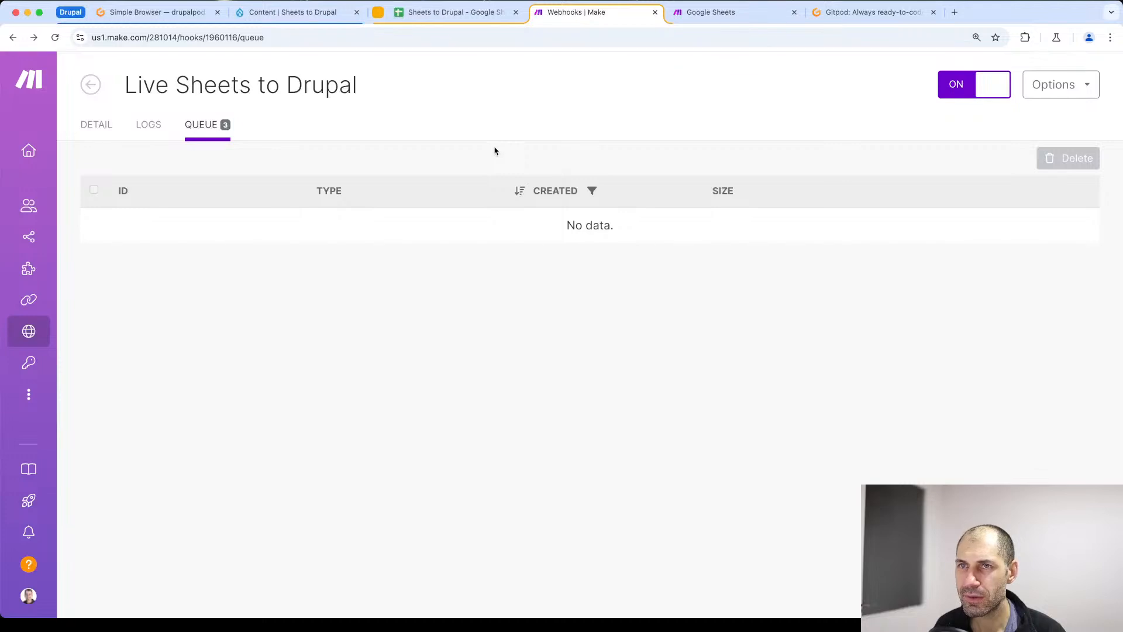
key("super+Left")
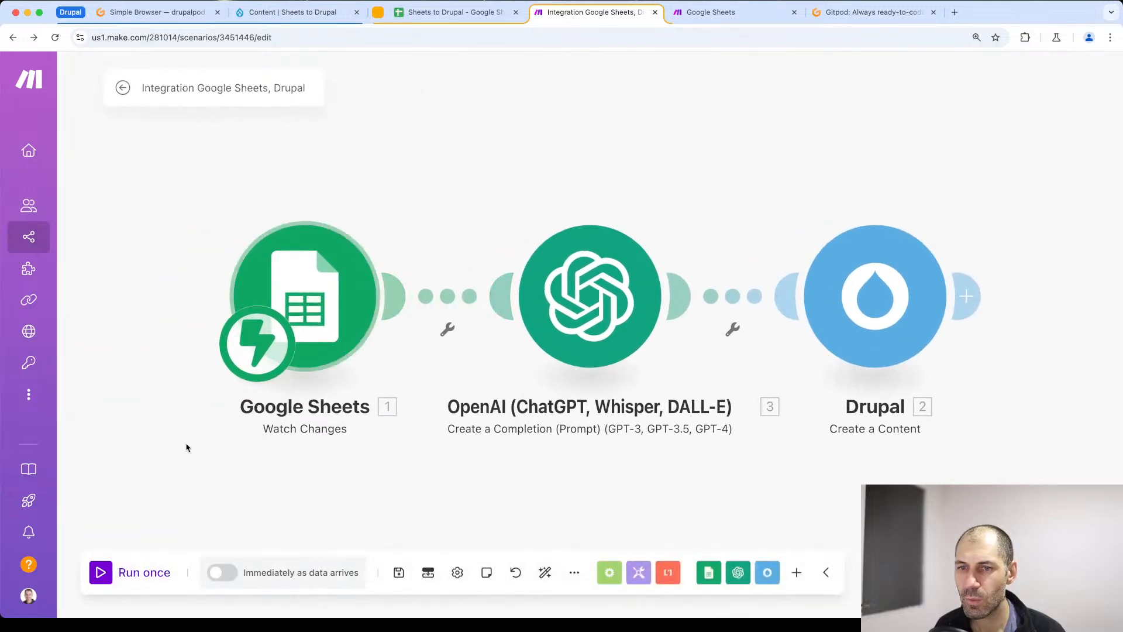
left_click(110, 577)
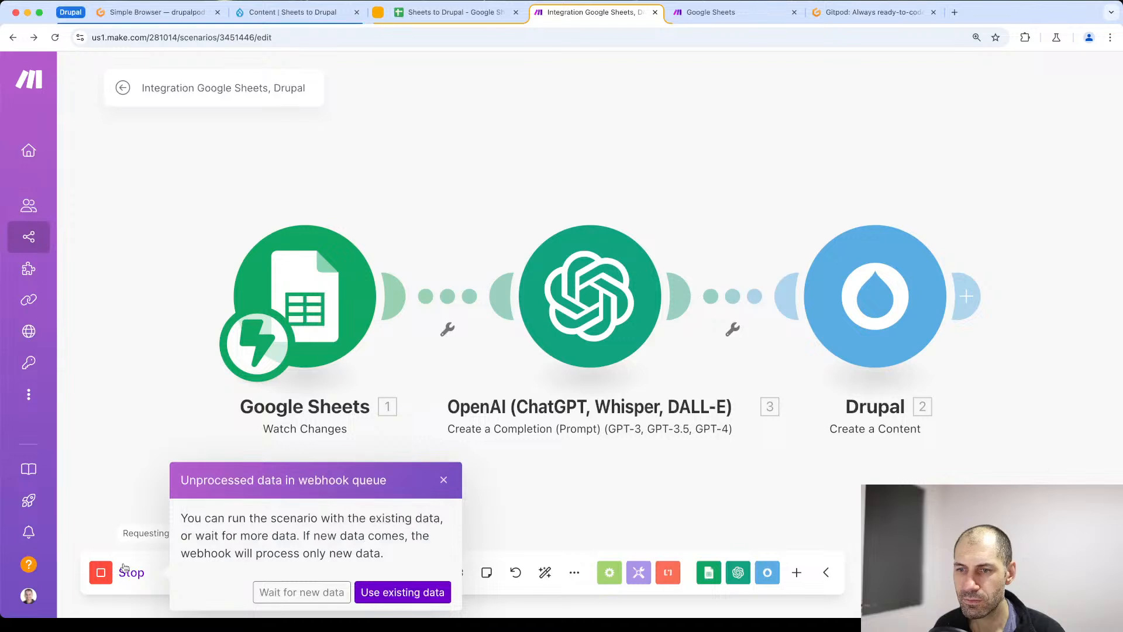
left_click(297, 592)
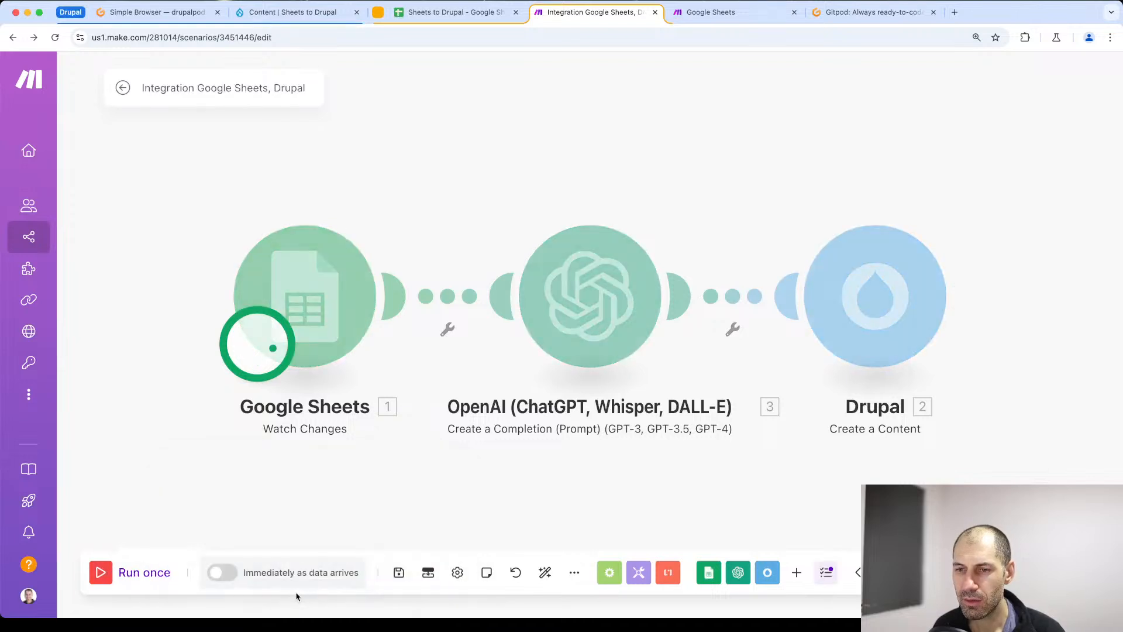
- Commit the D2 content prompt in the spreadsheet to trigger the waiting run, and return to the Make scenario
left_click(408, 19)
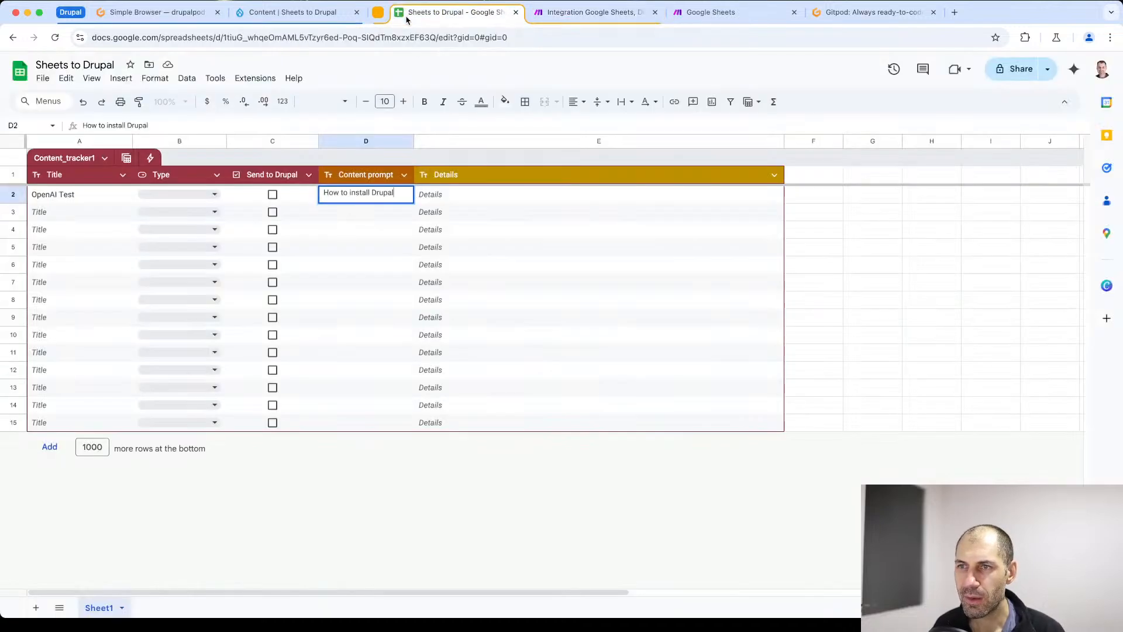
left_click(425, 200)
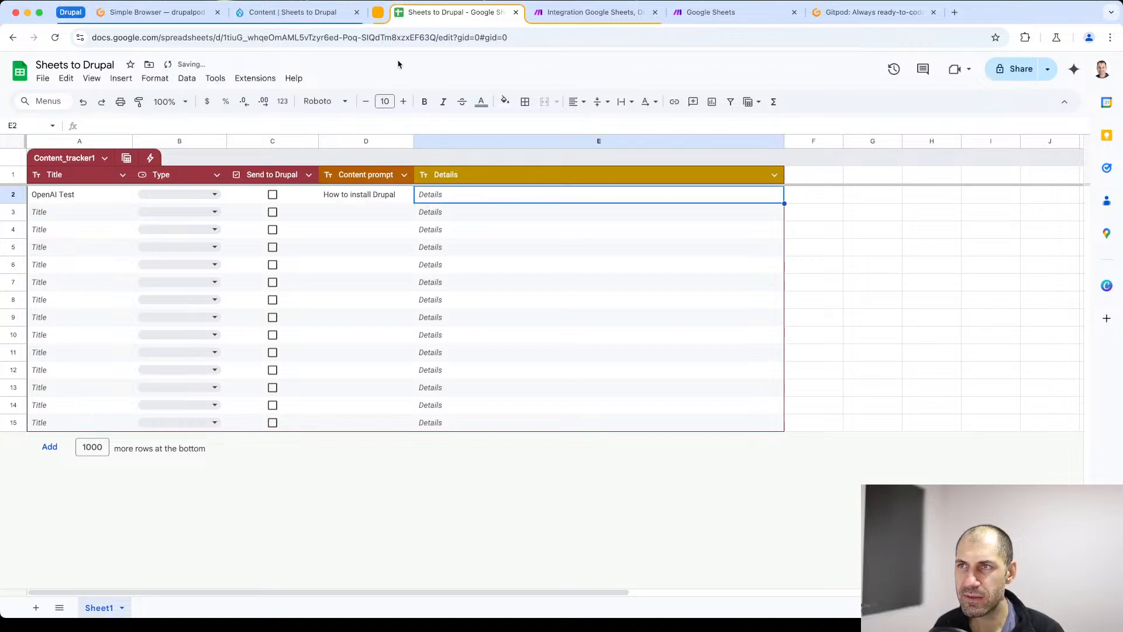
left_click(554, 14)
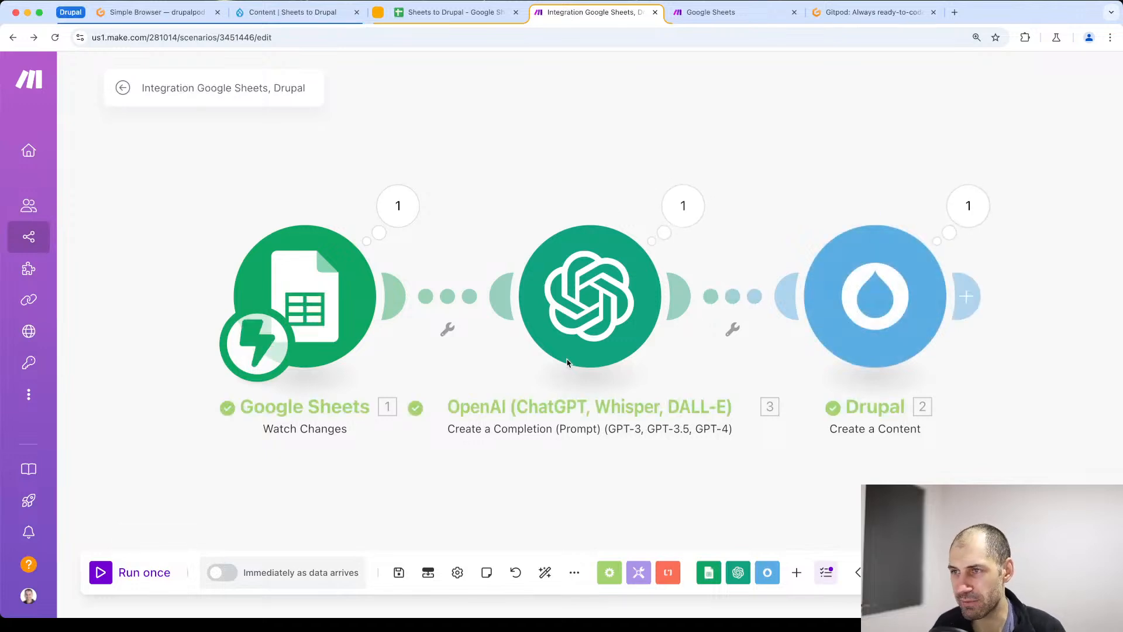
- Examine the generated Result text in the OpenAI module's output bundle, and close the execution details
left_click(685, 212)
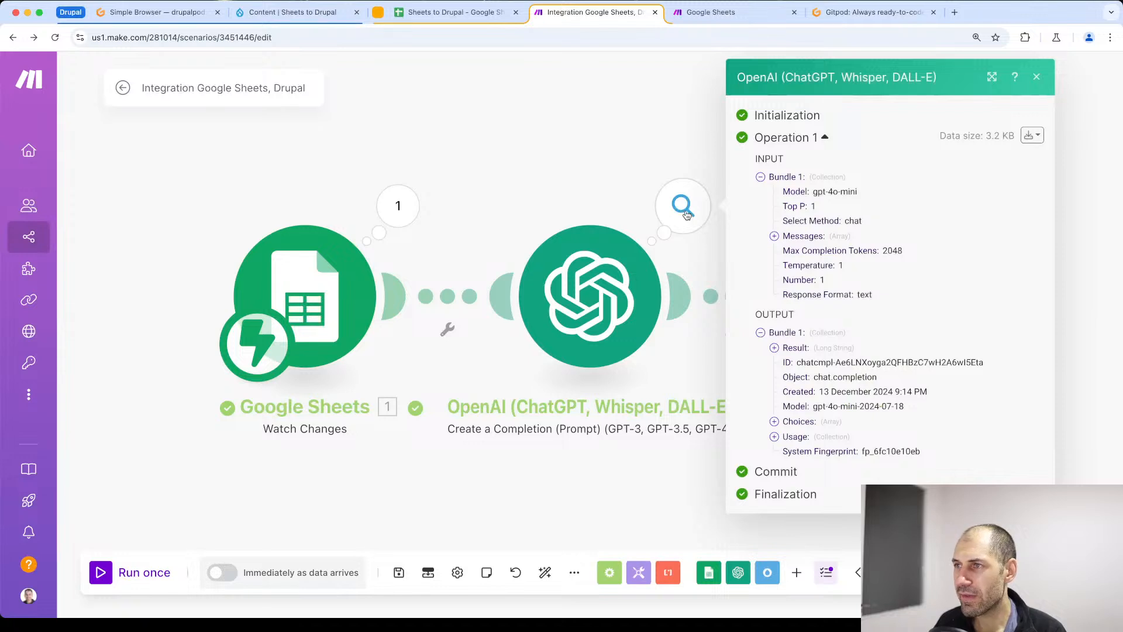
left_click(774, 348)
scroll(772, 350, "down", 5)
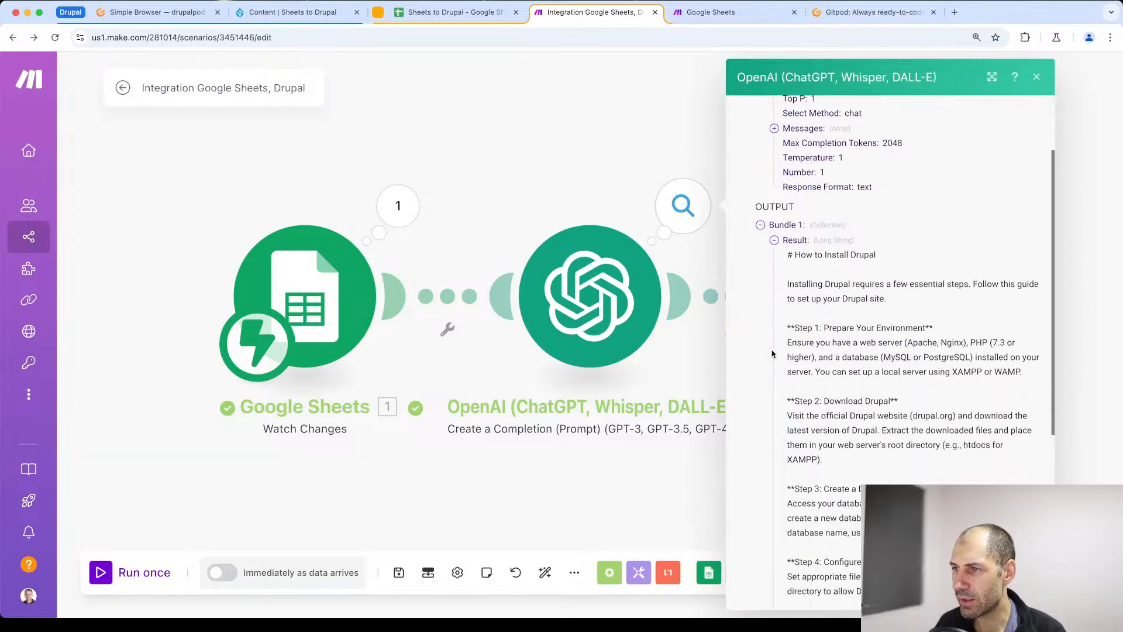
left_click(774, 214)
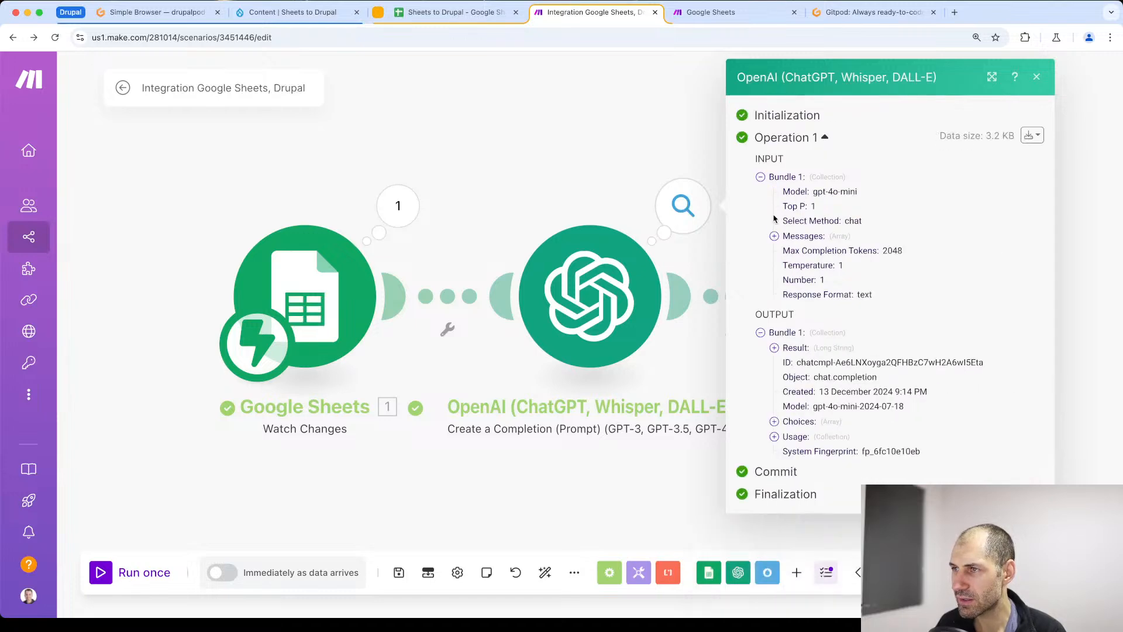
left_click(774, 348)
scroll(842, 228, "down", 8)
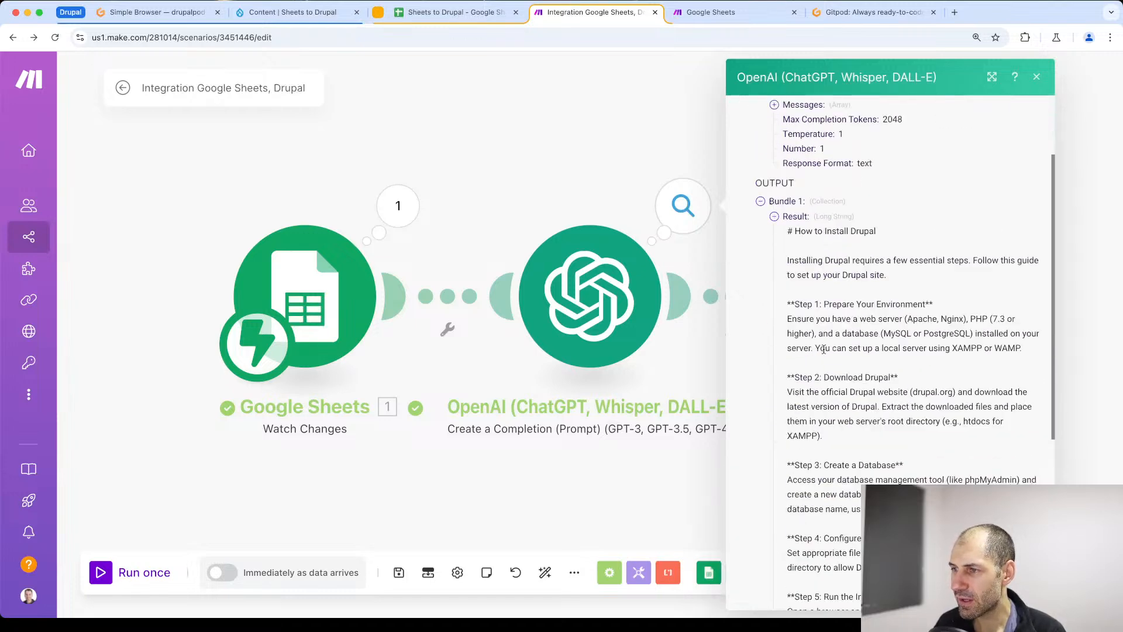
scroll(843, 240, "down", 5)
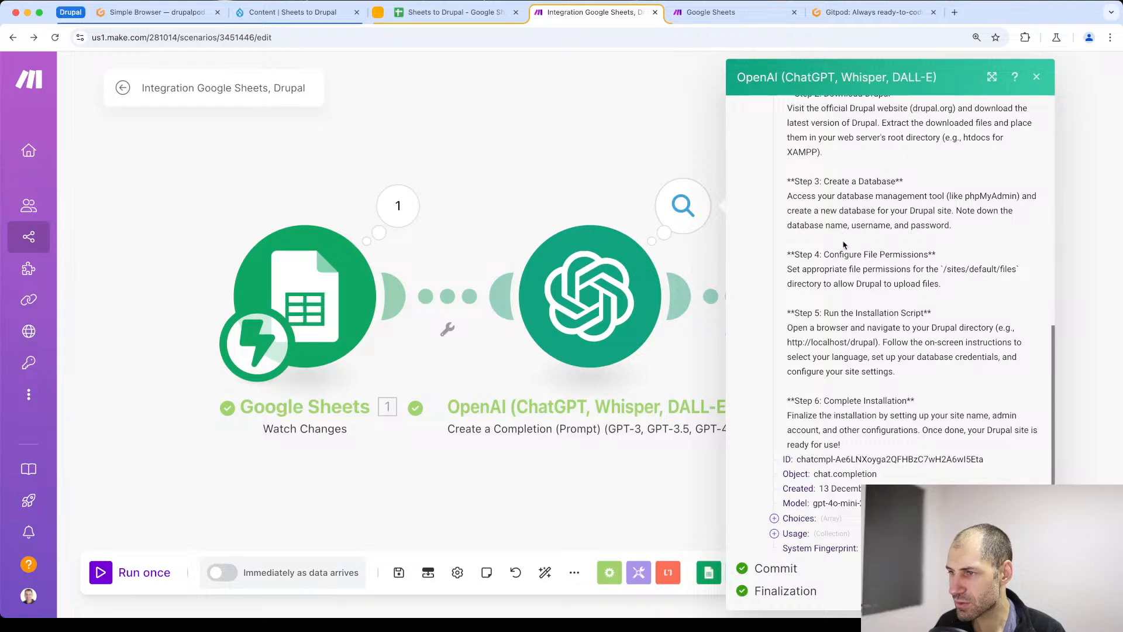
scroll(845, 315, "up", 7)
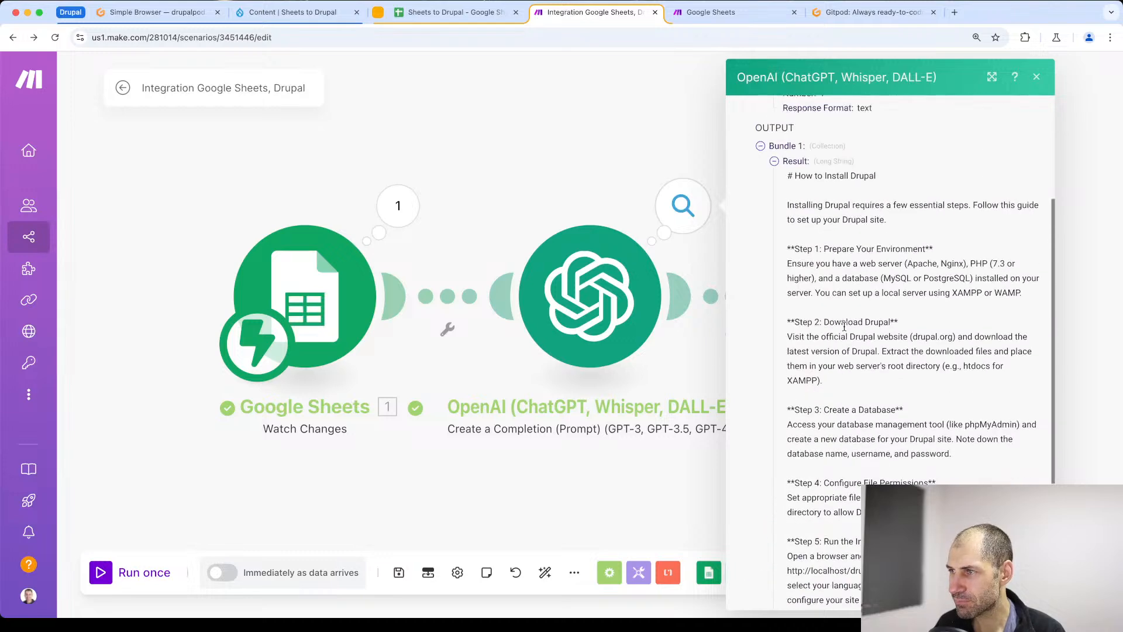
left_click(1037, 77)
- Replace the Drupal module's Body Value mapping with the OpenAI Result and save the module settings
left_click(901, 274)
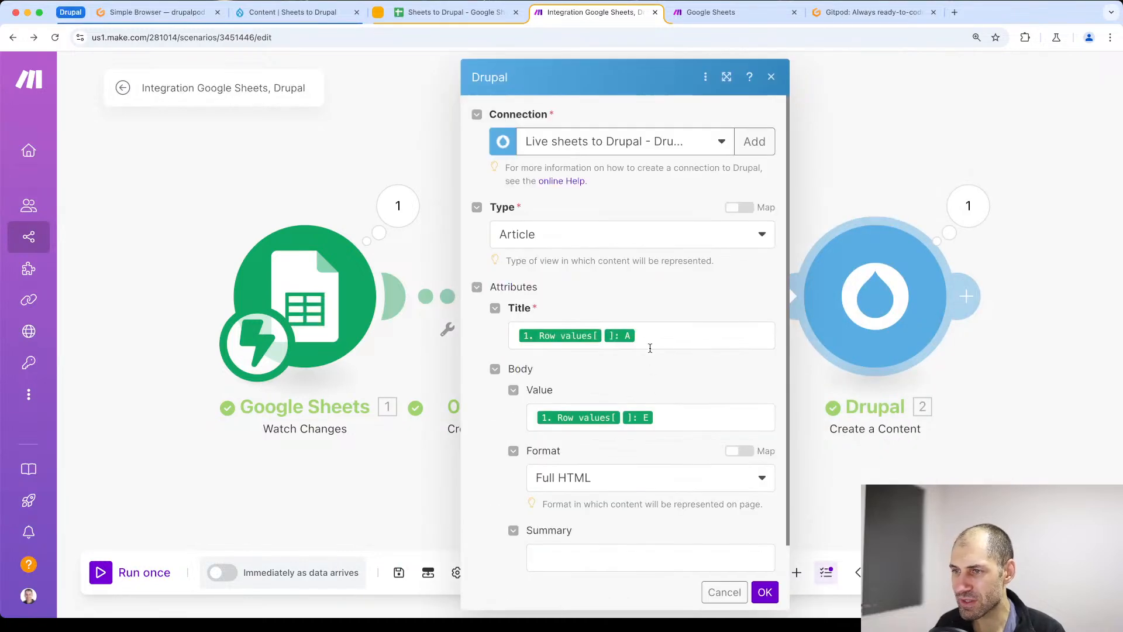
left_click(690, 417)
key("ctrl+a")
key("BackSpace")
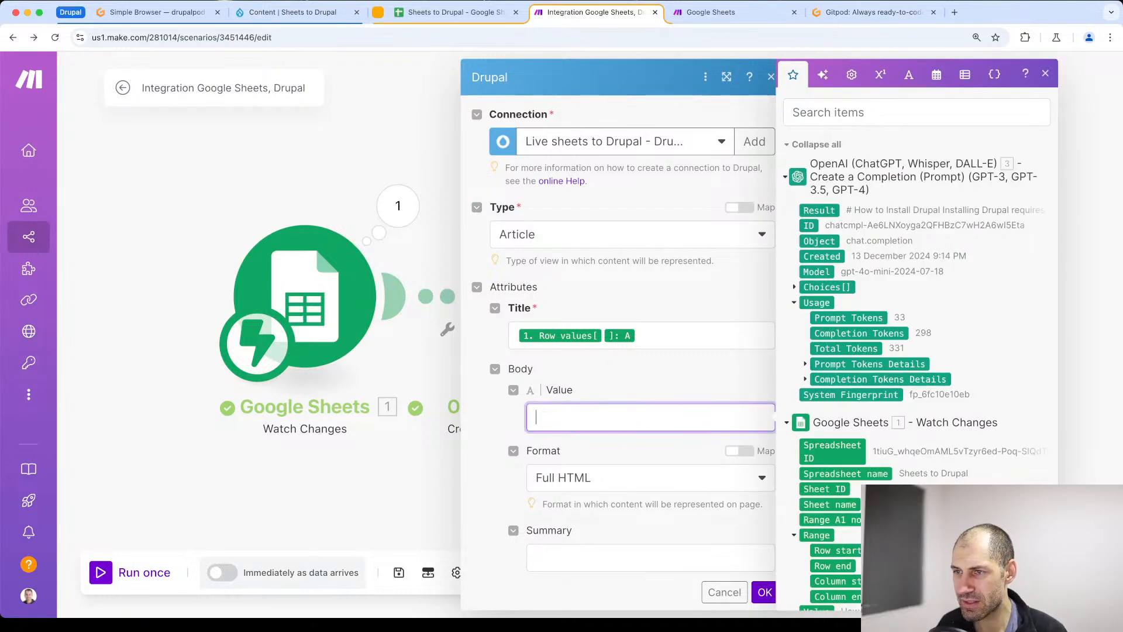
left_click_drag(817, 210, 606, 416)
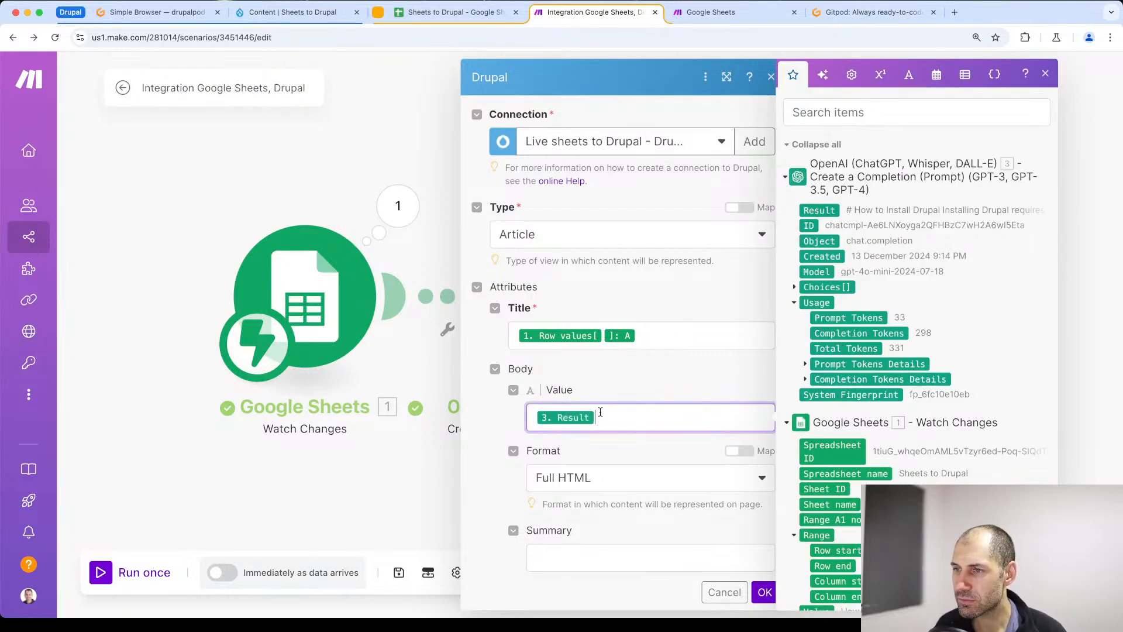
left_click(765, 593)
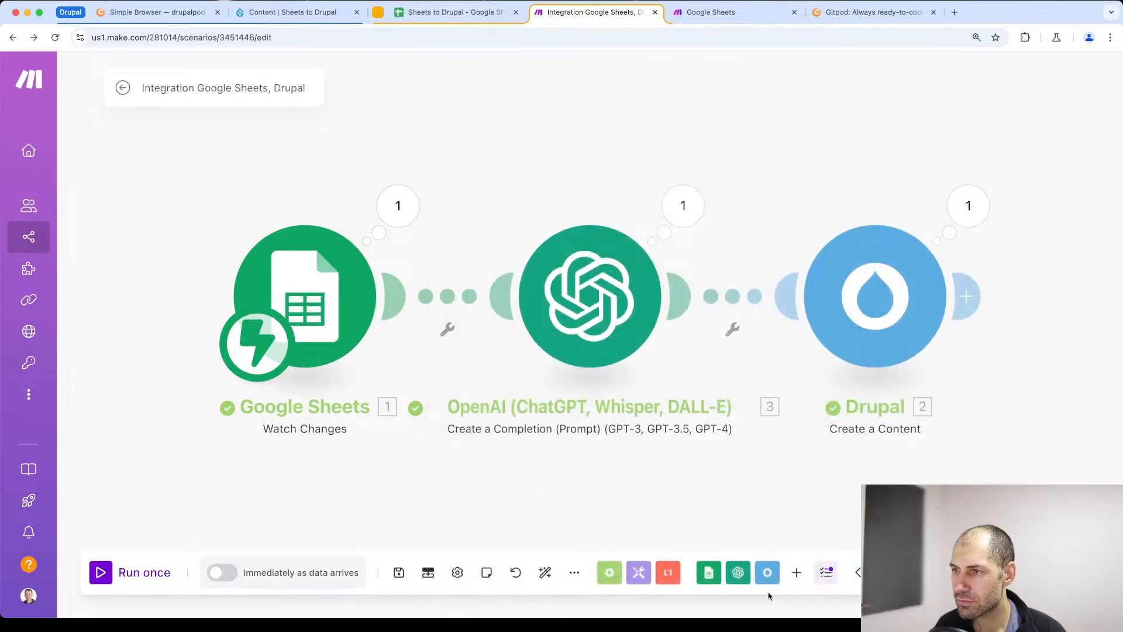
- Refresh the Drupal content list, delete the "OpenAI Test" article, and confirm the deletion
left_click(328, 16)
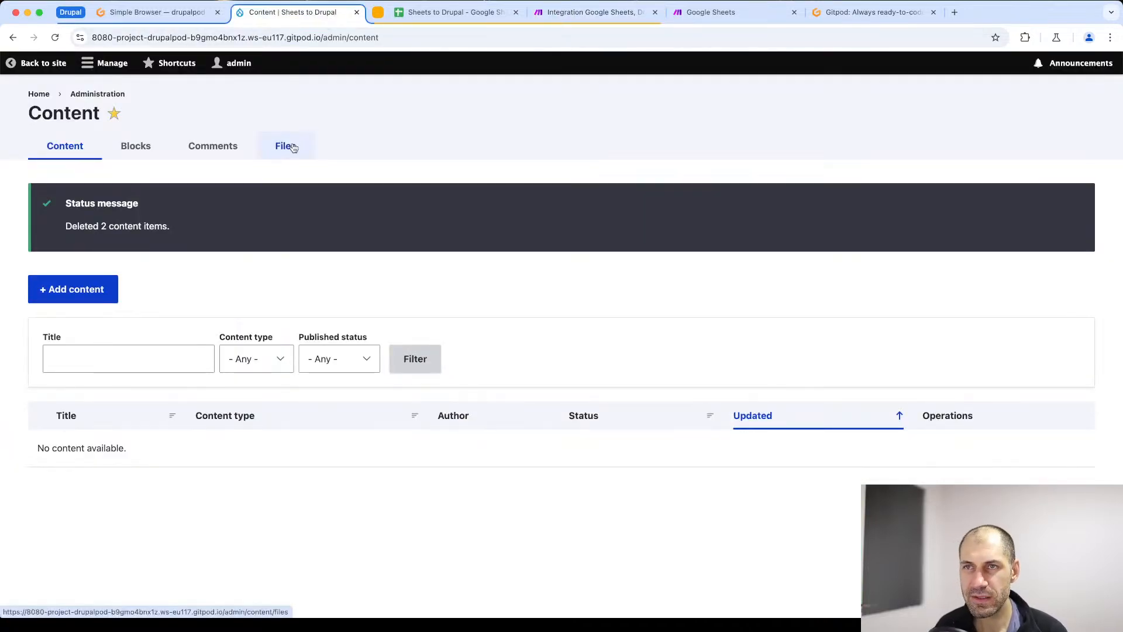
key("super+r")
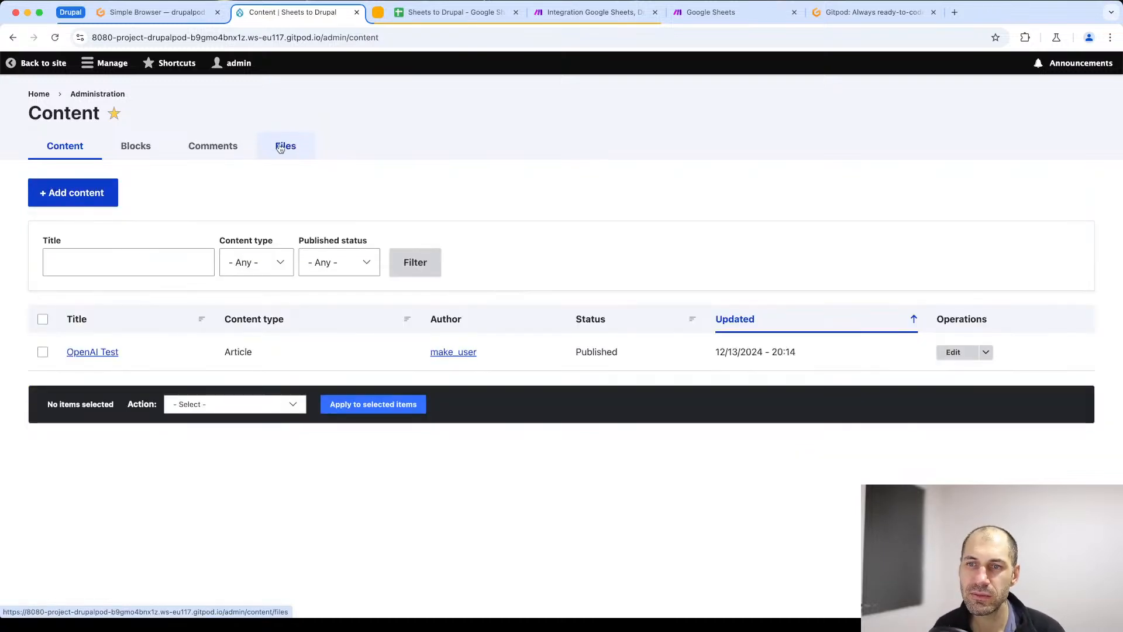
left_click(42, 319)
left_click(192, 409)
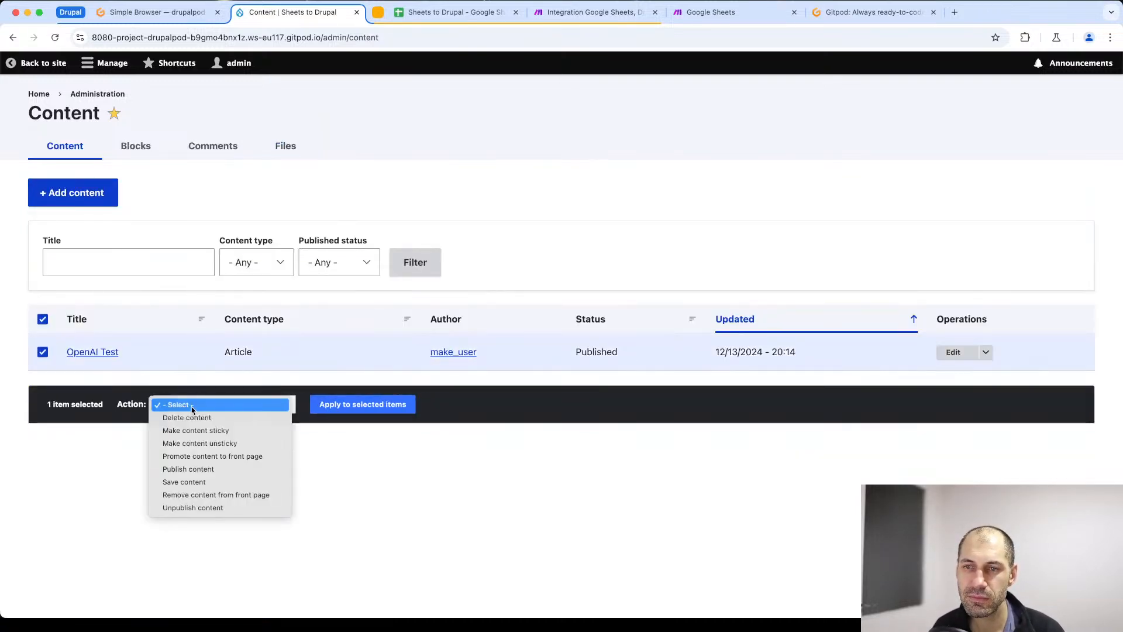
left_click(194, 418)
left_click(345, 404)
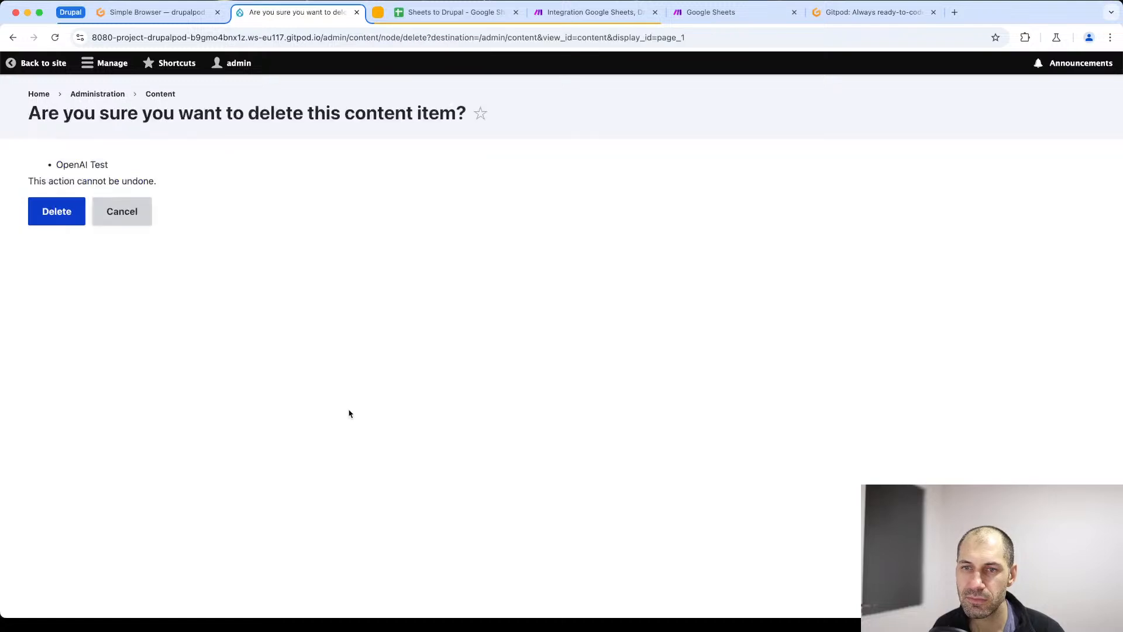
left_click(69, 211)
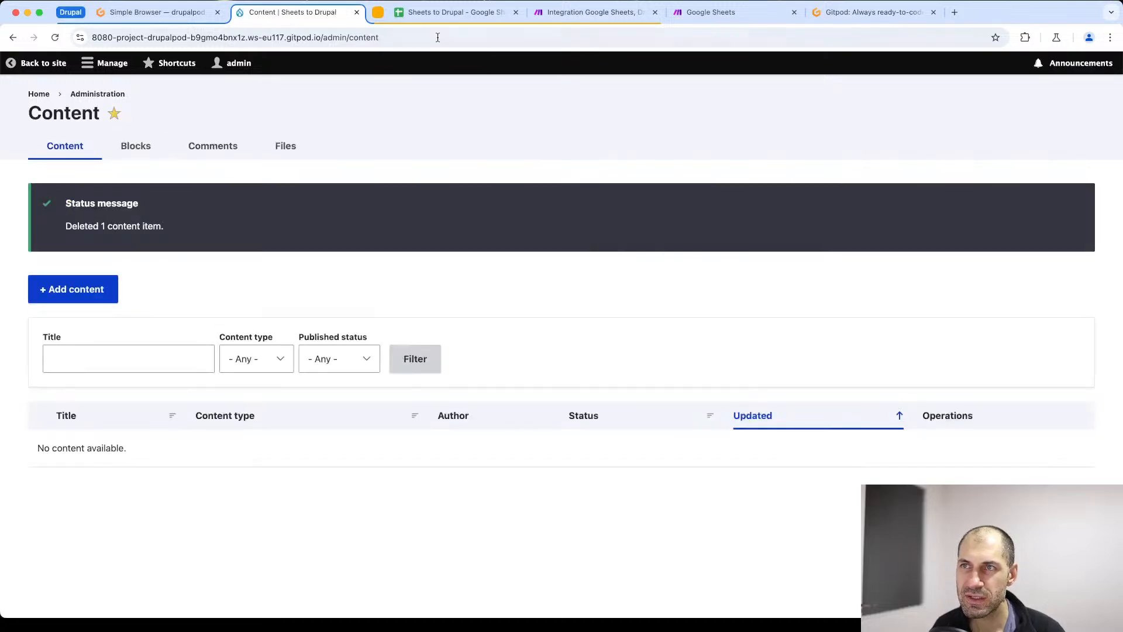
- Open the title in A2 of the spreadsheet for editing, and run the Make scenario once with new data awaited
left_click(444, 12)
left_click(103, 199)
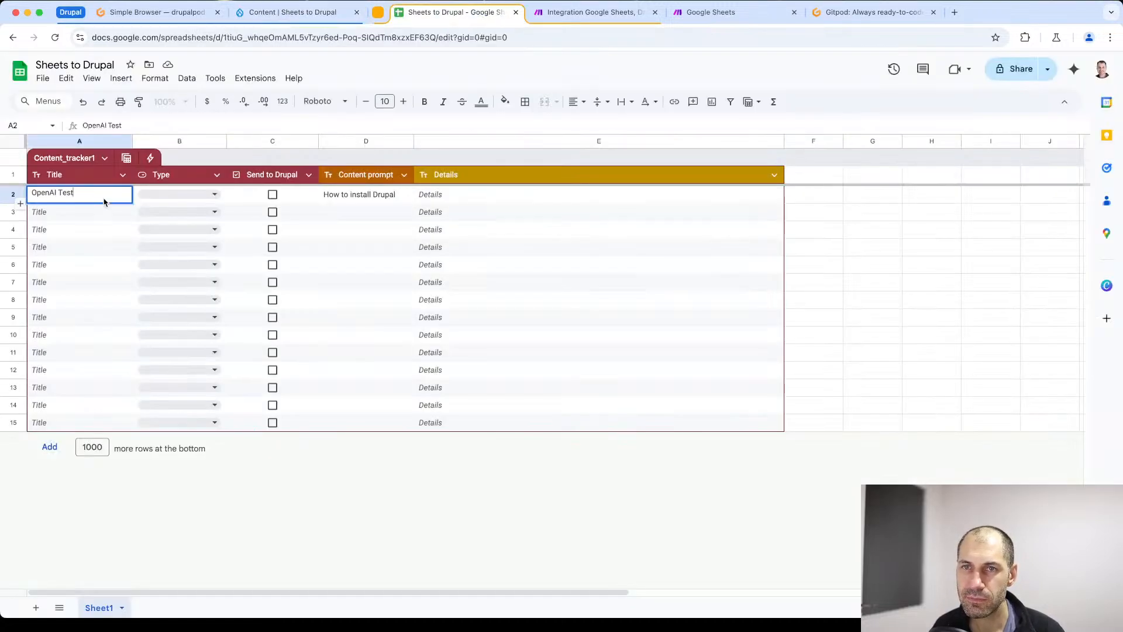
left_click(617, 15)
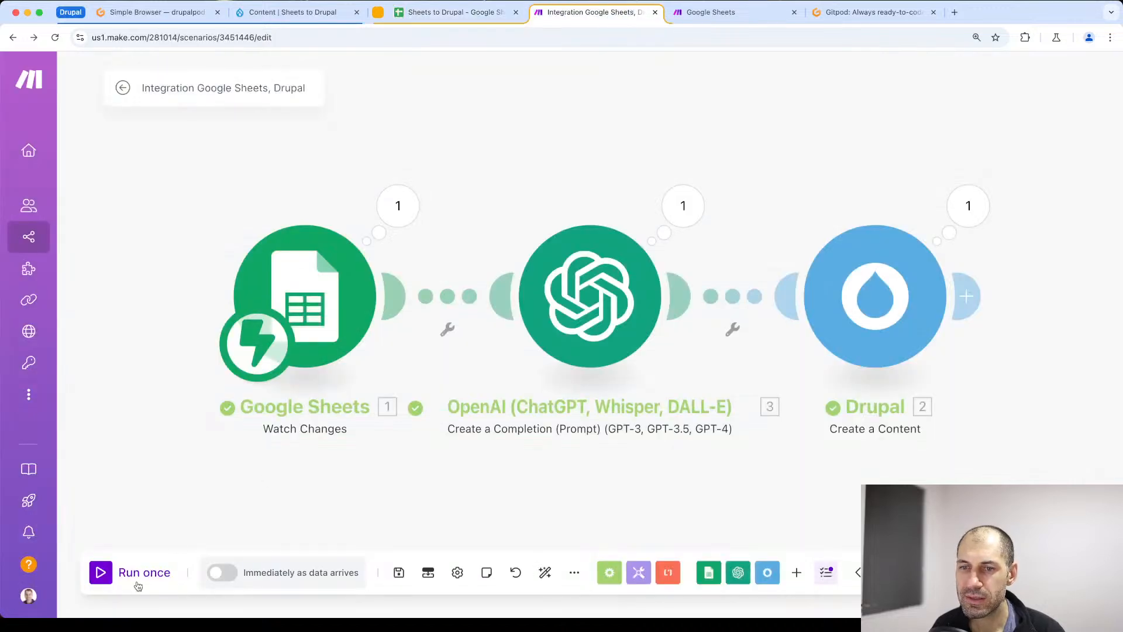
left_click(98, 573)
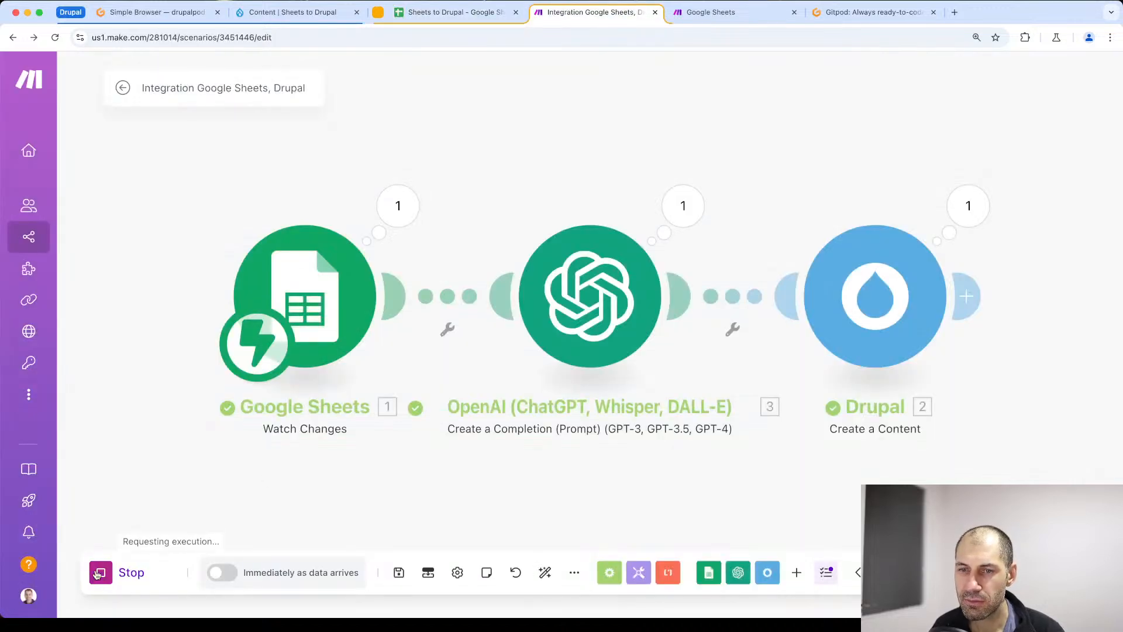
left_click(263, 592)
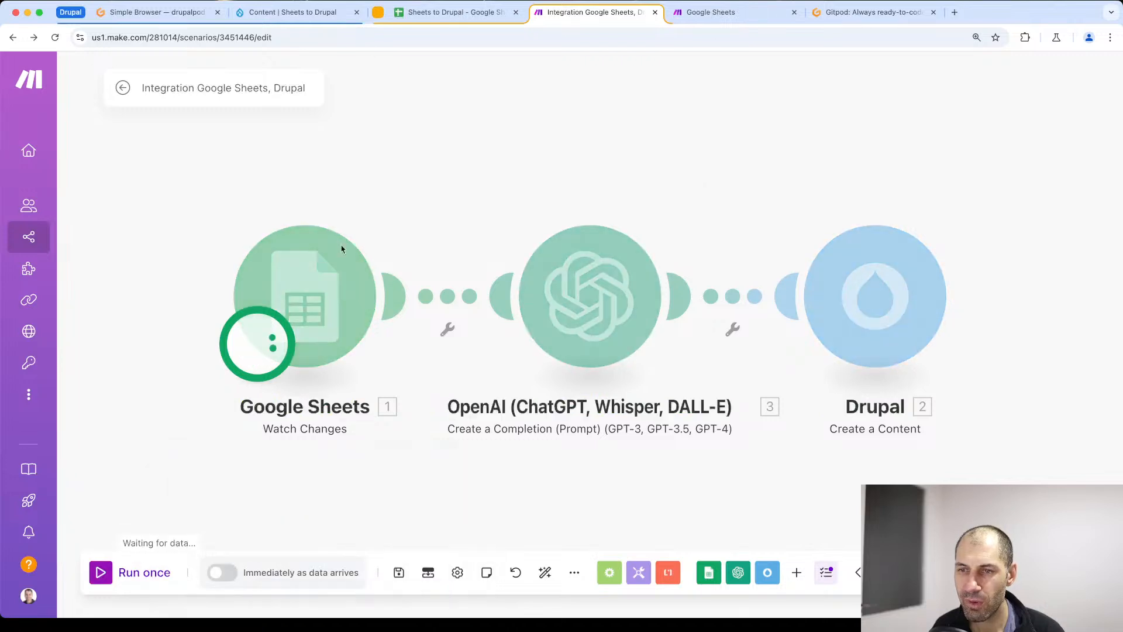
- Set the title in A2 of the spreadsheet to "OpenAI Test two" and return to the Make scenario
left_click(399, 13)
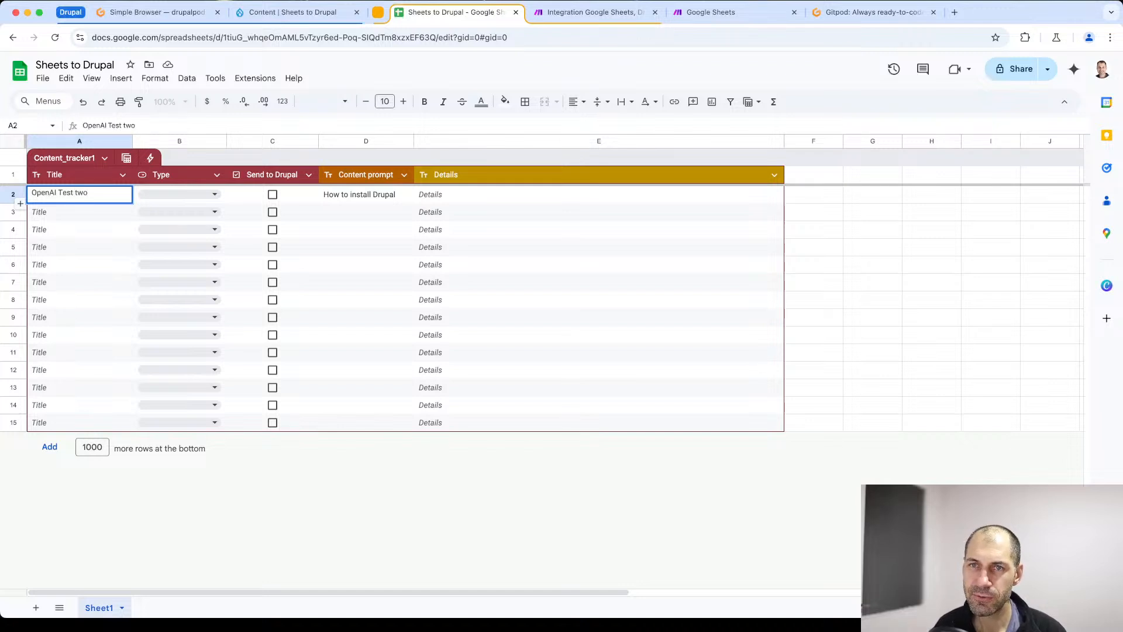
key("Return")
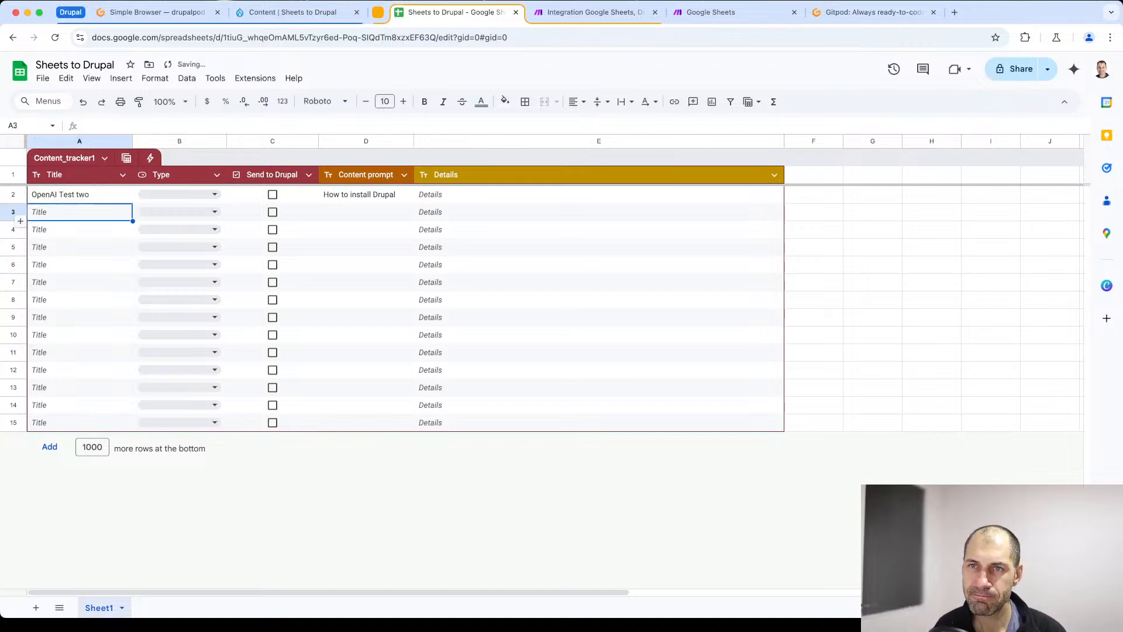
left_click(573, 14)
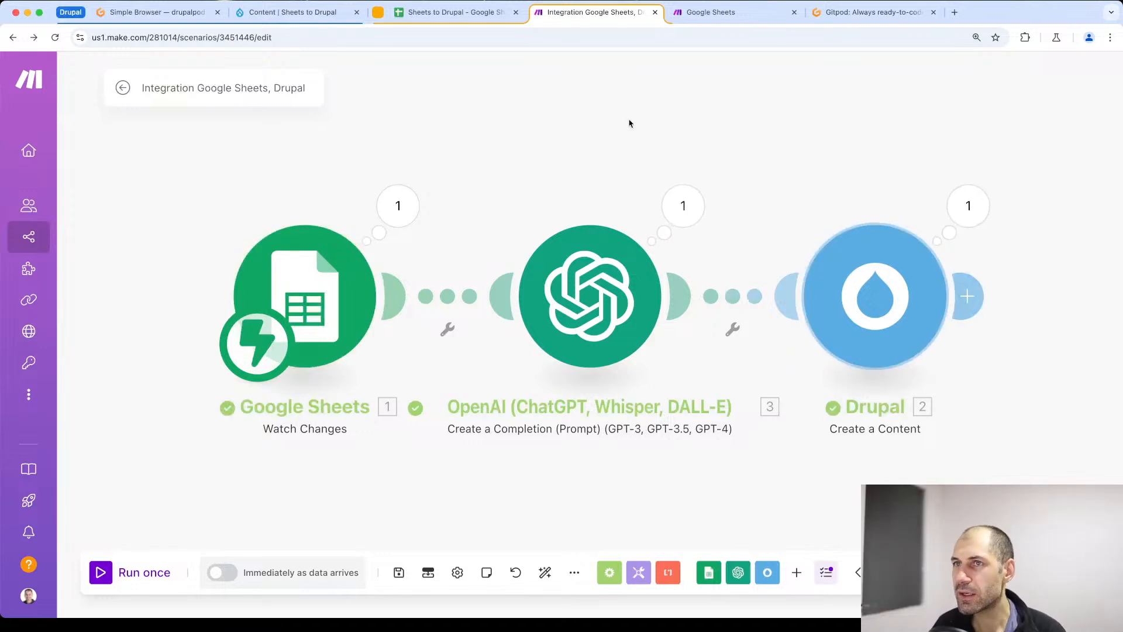
- Reload the Drupal content list and open the "OpenAI Test two" article
left_click(324, 13)
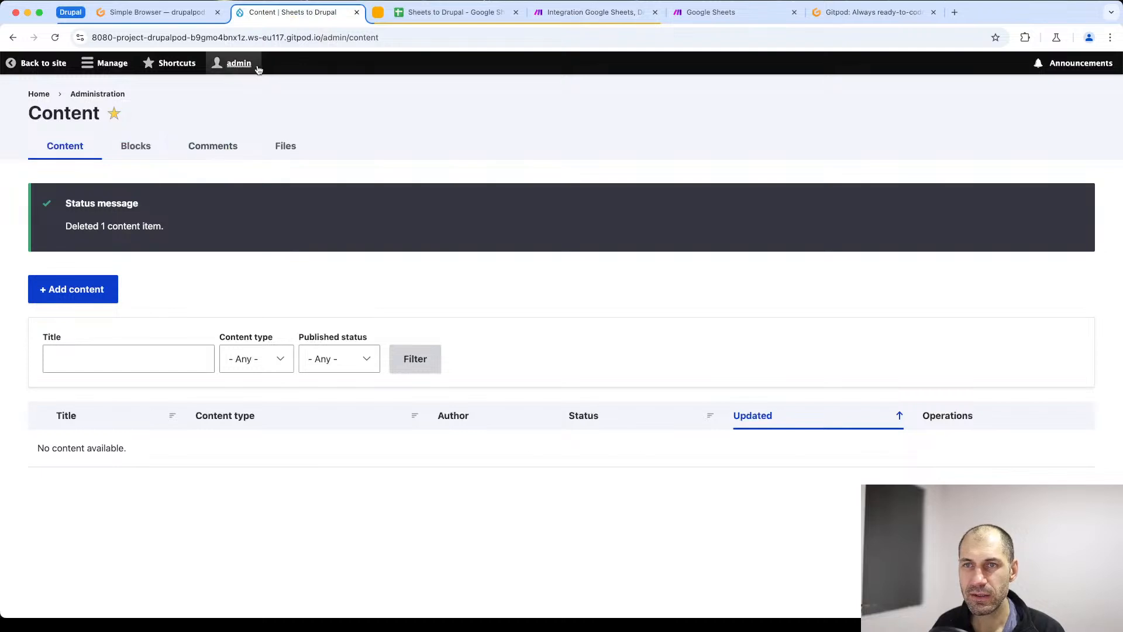
left_click(273, 37)
key("Return")
left_click(101, 351)
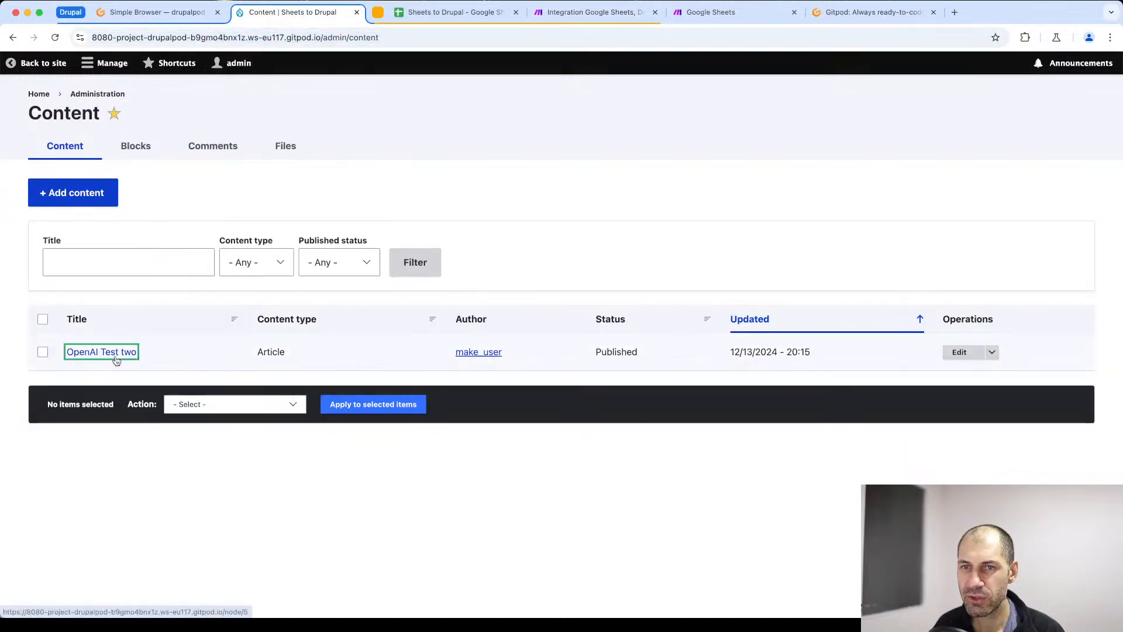
- Read through the generated body text of the "OpenAI Test two" article in Drupal
scroll(563, 446, "down", 4)
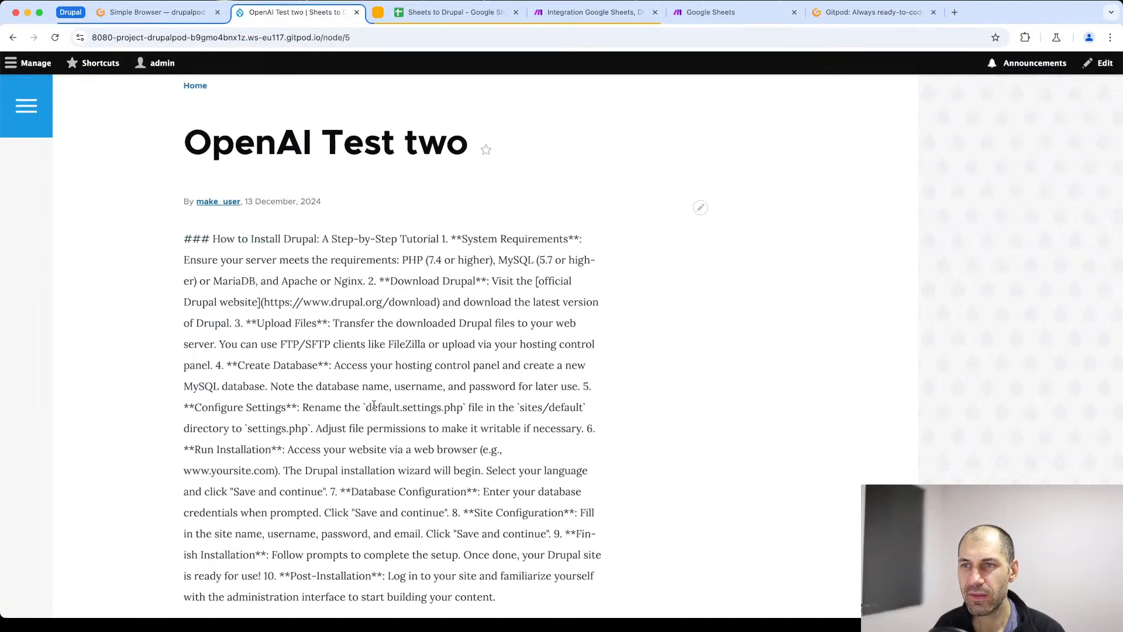
scroll(372, 390, "down", 3)
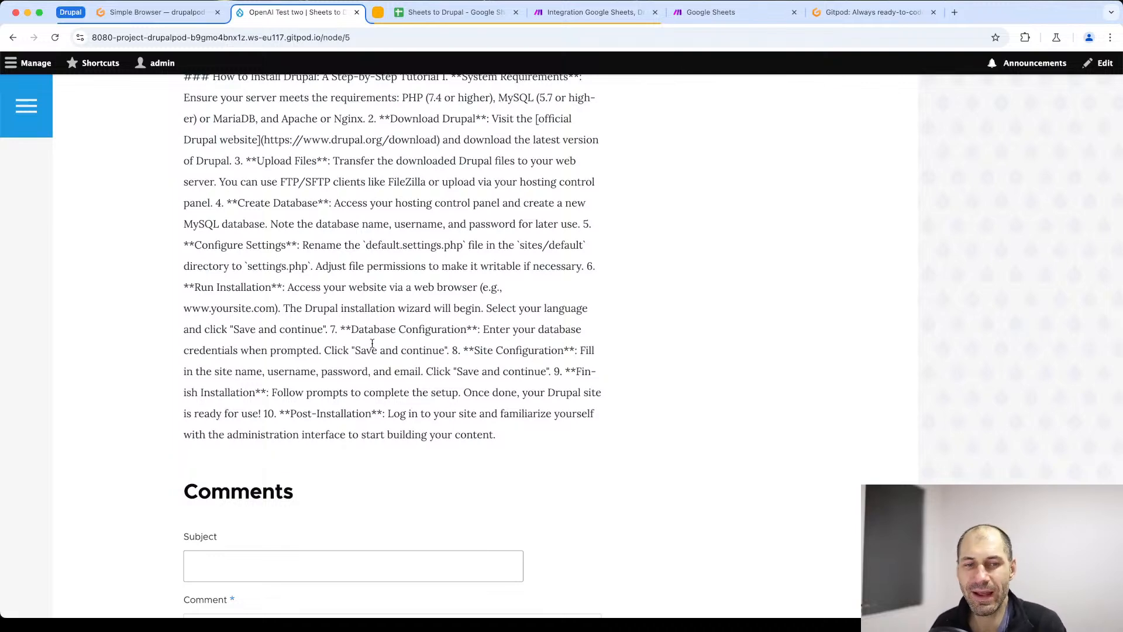
scroll(378, 343, "up", 3)
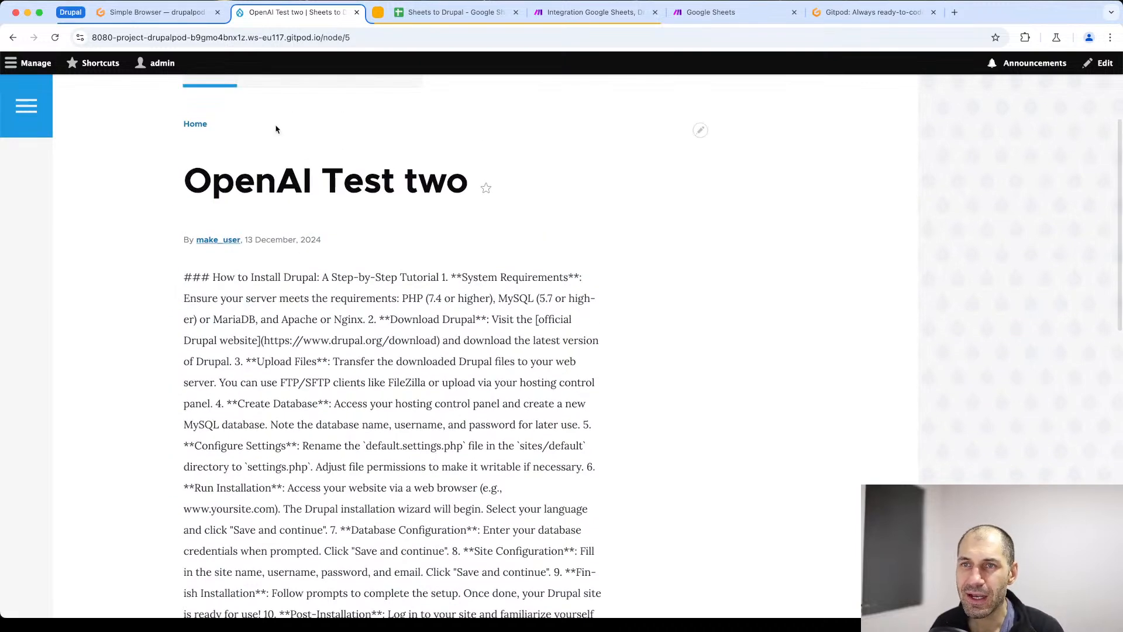
scroll(307, 452, "up", 3)
scroll(308, 452, "down", 5)
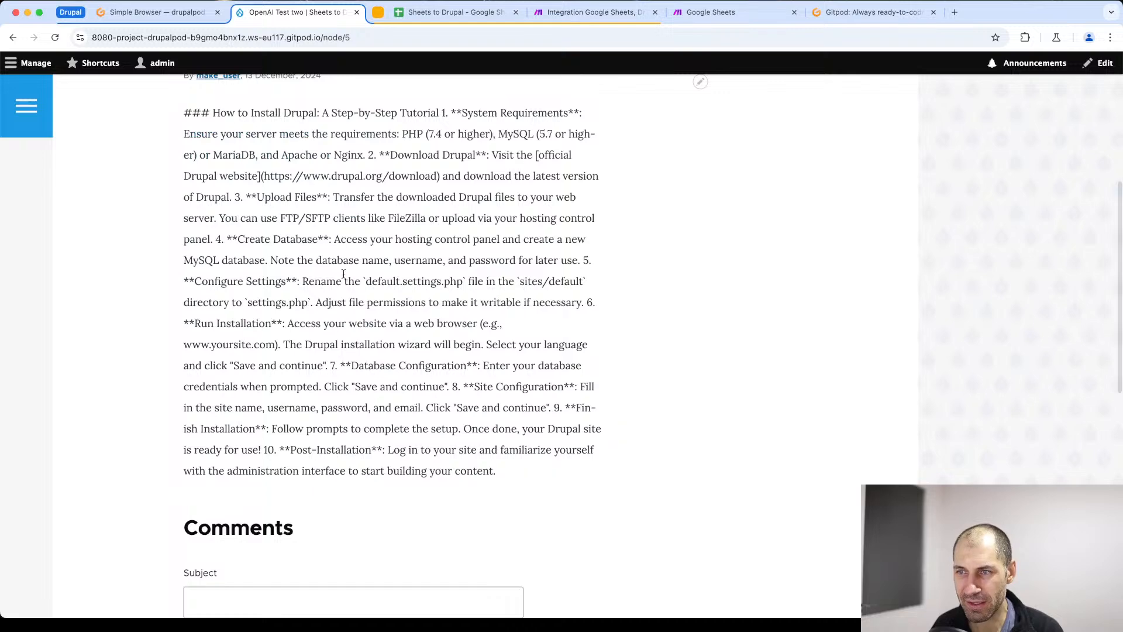
scroll(293, 380, "up", 4)
- Open the "OpenAI Test two" article for editing and select its entire body text
left_click(260, 138)
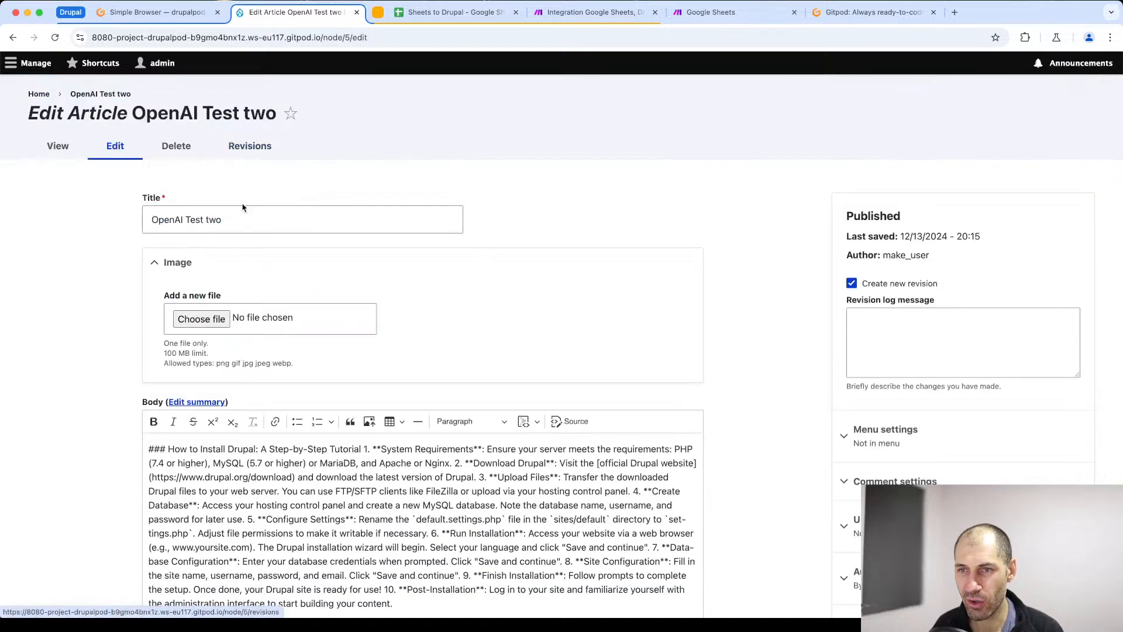
scroll(133, 477, "down", 3)
left_click_drag(456, 515, 98, 339)
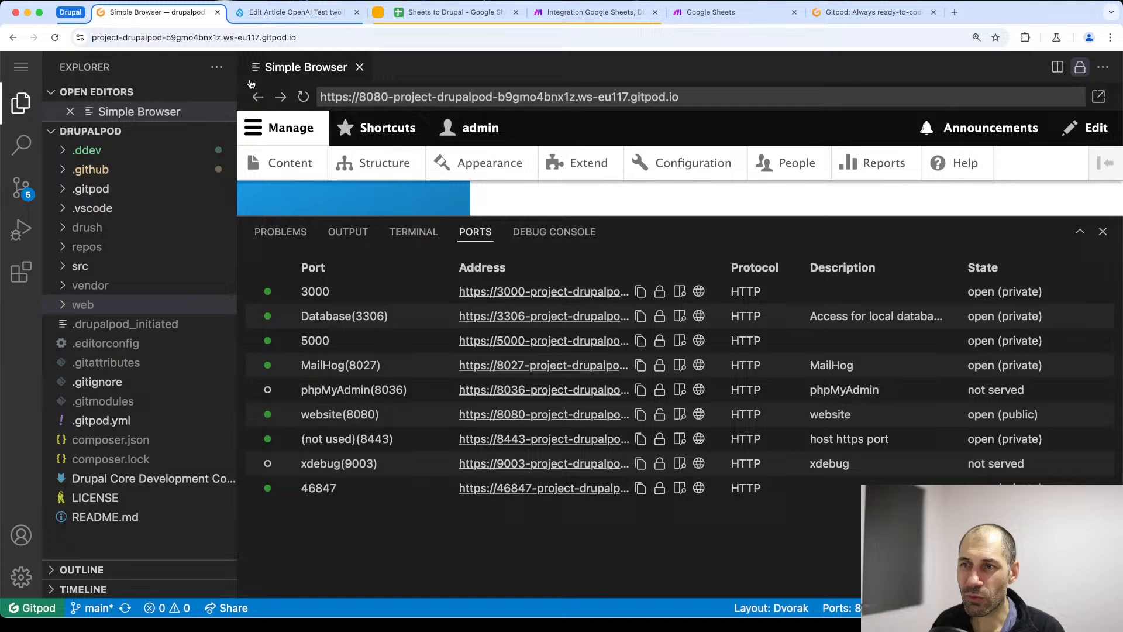
- Review the Drupal article, the tracker spreadsheet's columns and the Make scenario, ending on the Make scenario
left_click(156, 11)
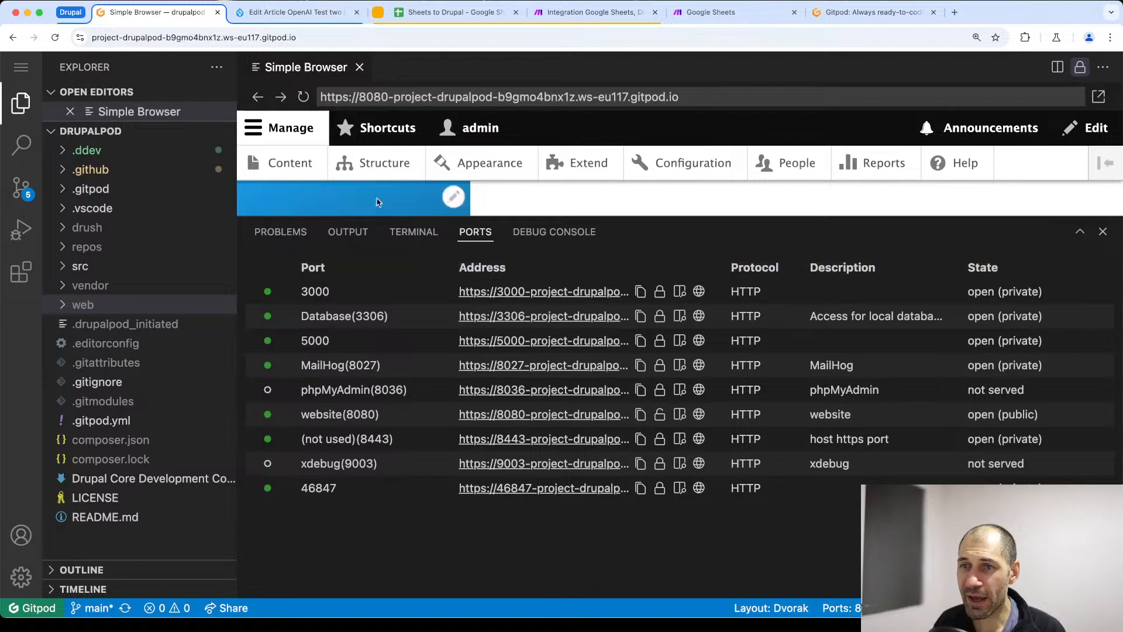
left_click(542, 17)
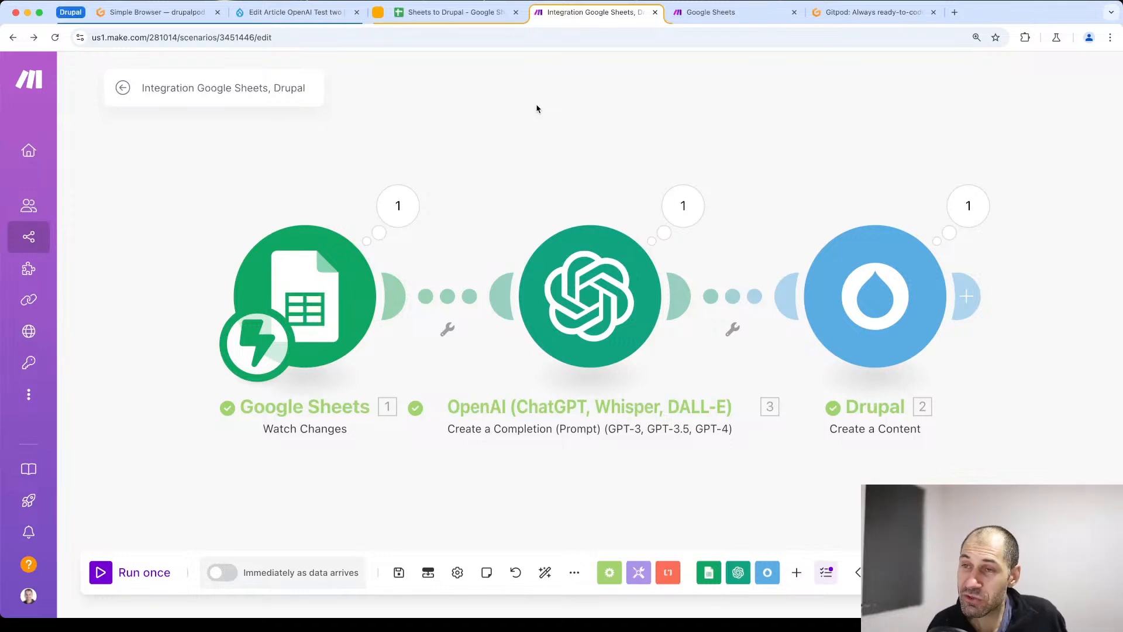
left_click(411, 8)
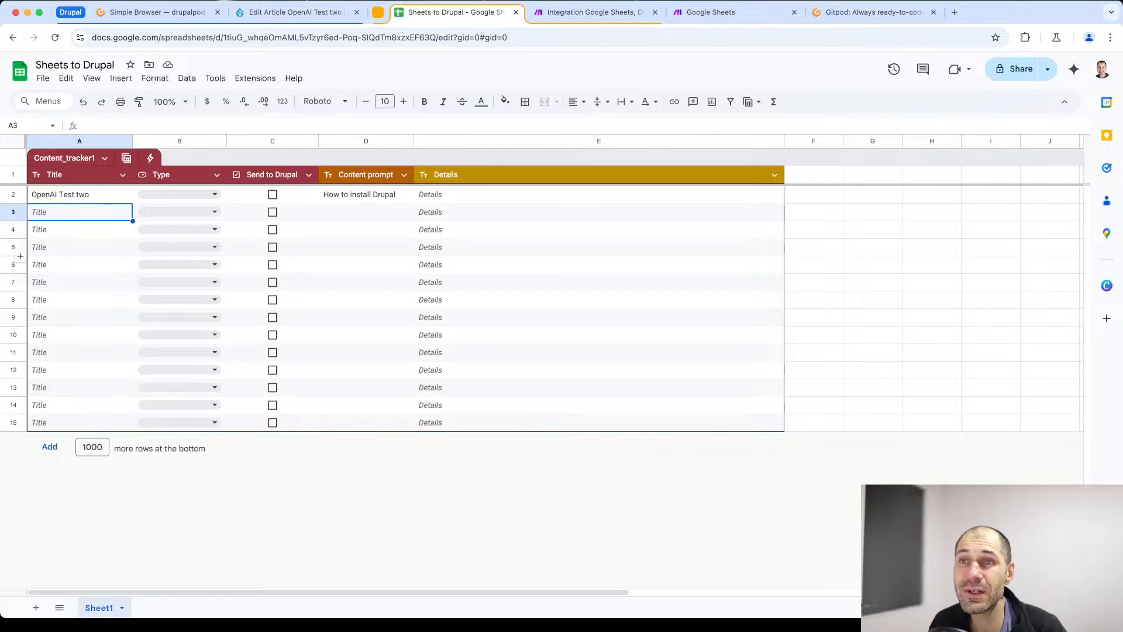
left_click(256, 13)
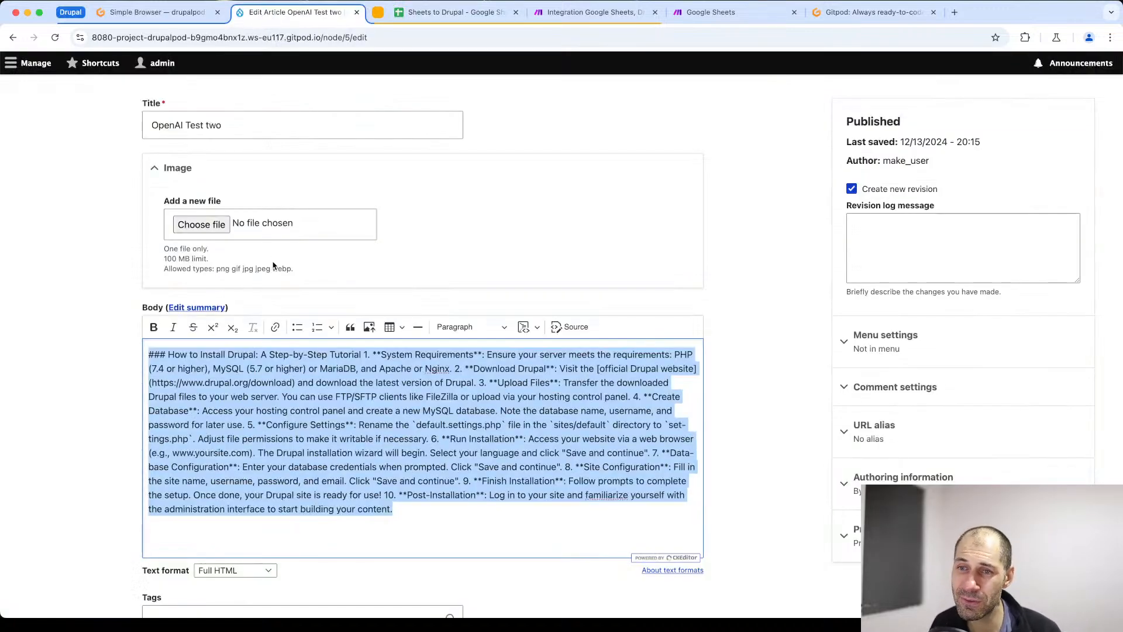
left_click(456, 13)
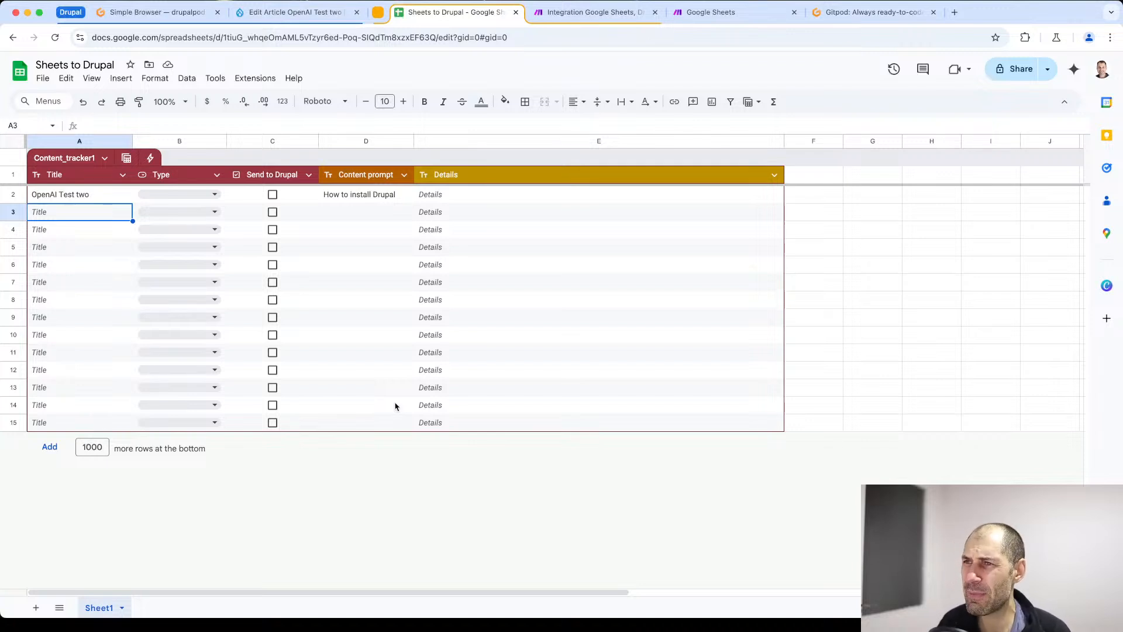
left_click(590, 12)
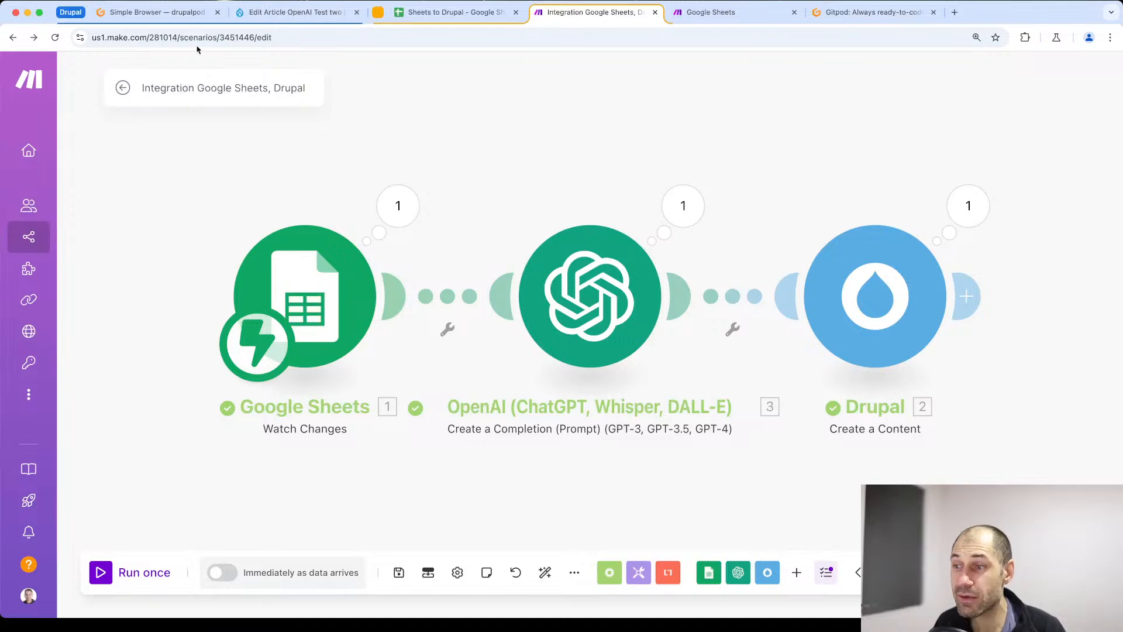
left_click(453, 12)
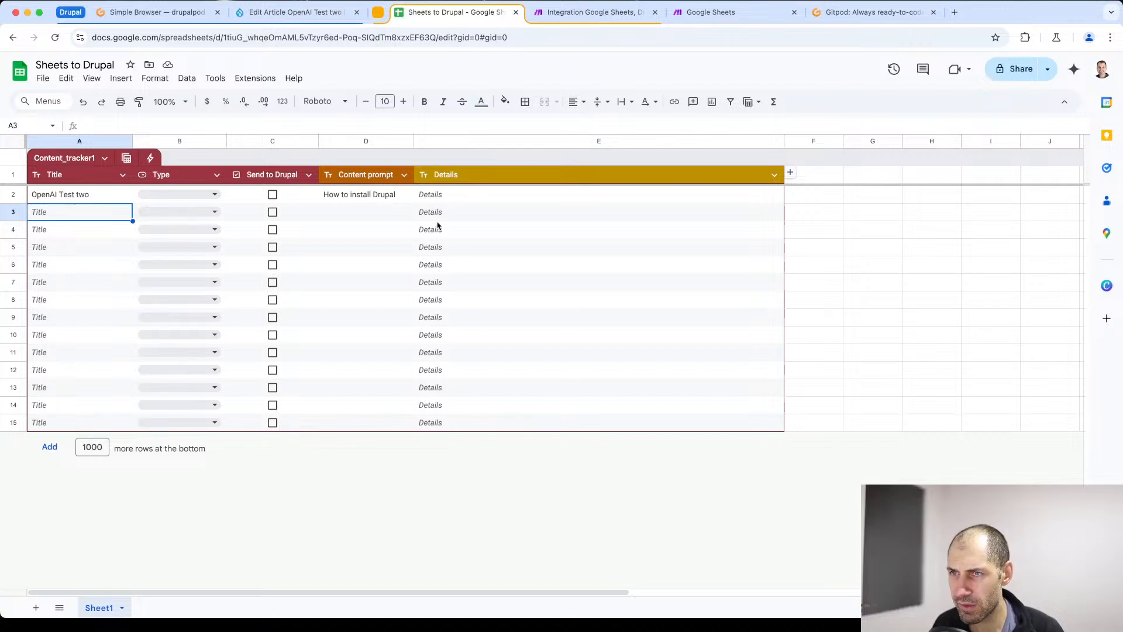
left_click(549, 19)
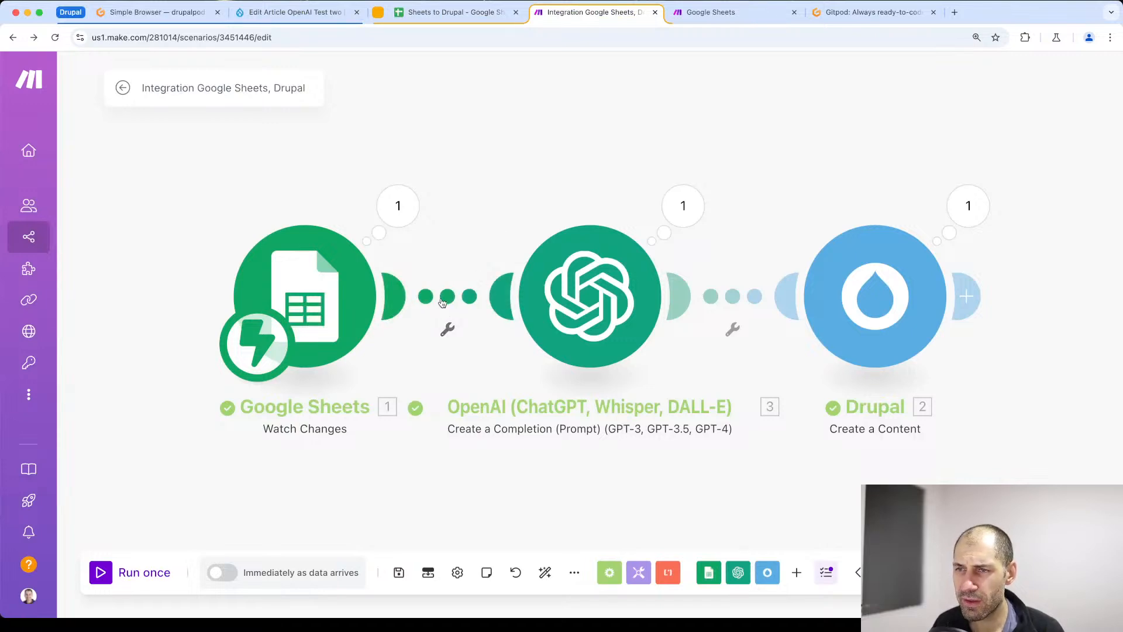
left_click(453, 13)
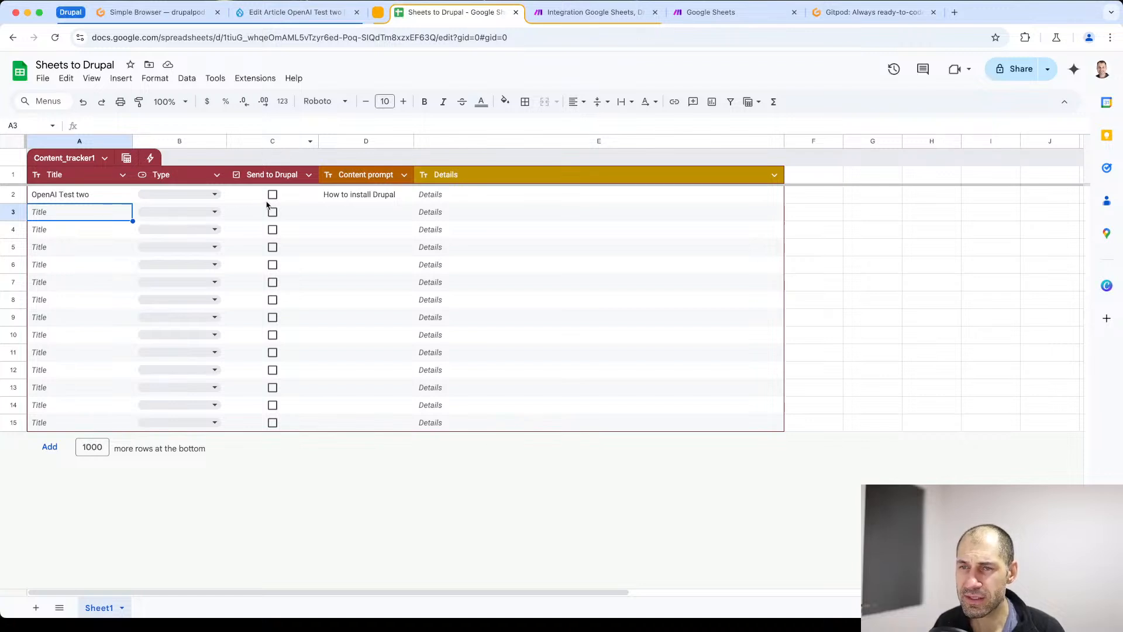
left_click(591, 13)
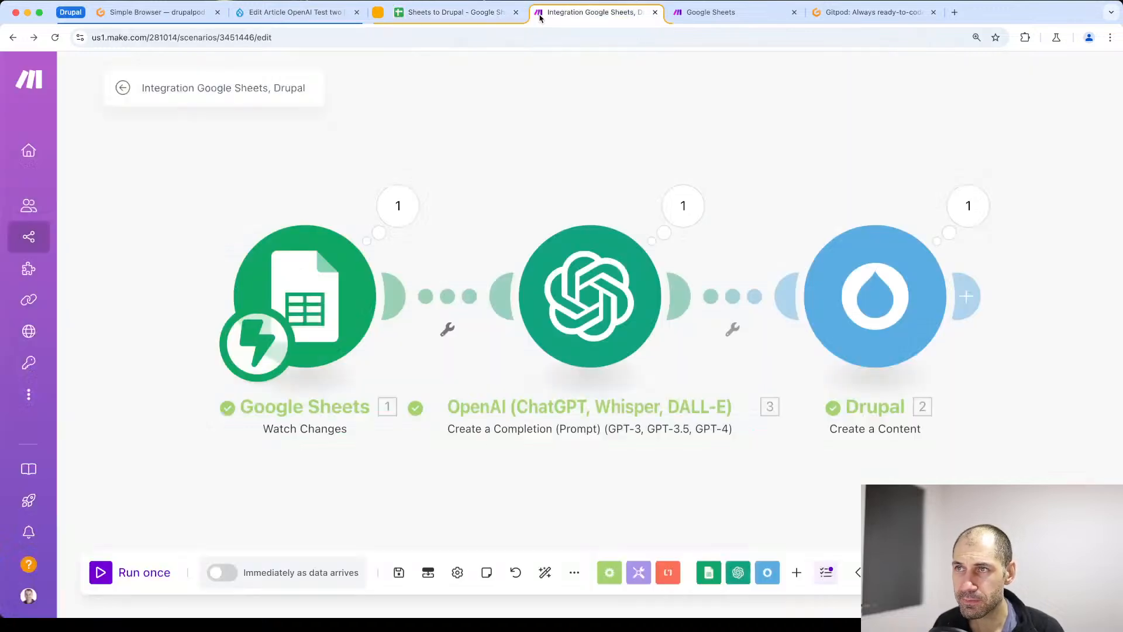
- Set up a filter between the Google Sheets and OpenAI modules with the label "Send to Drupal"
left_click(447, 299)
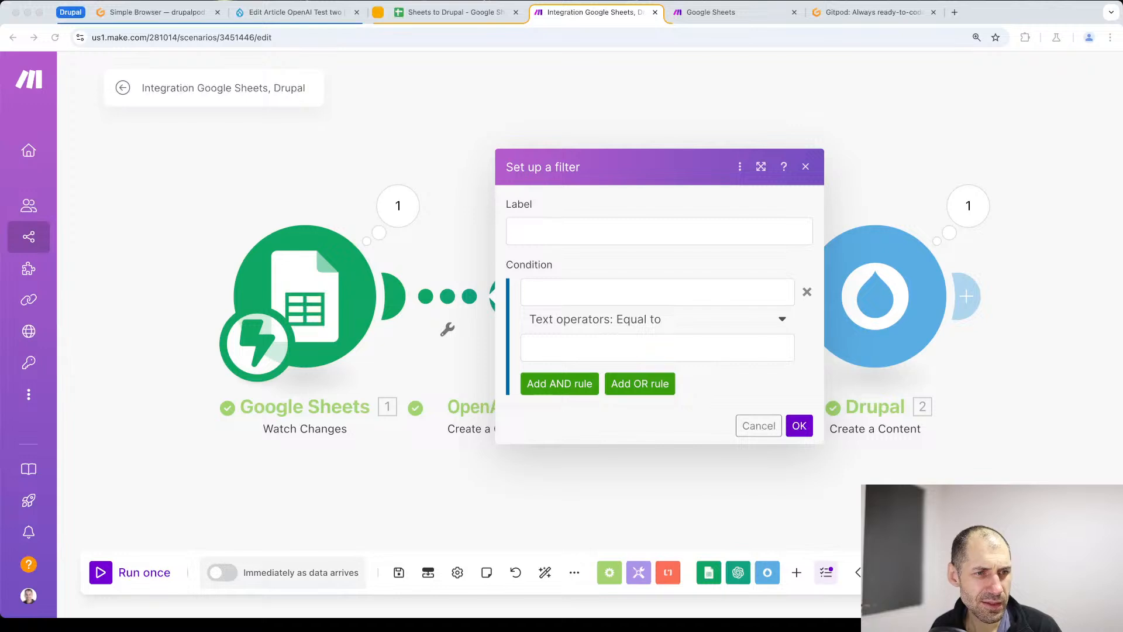
left_click(586, 231)
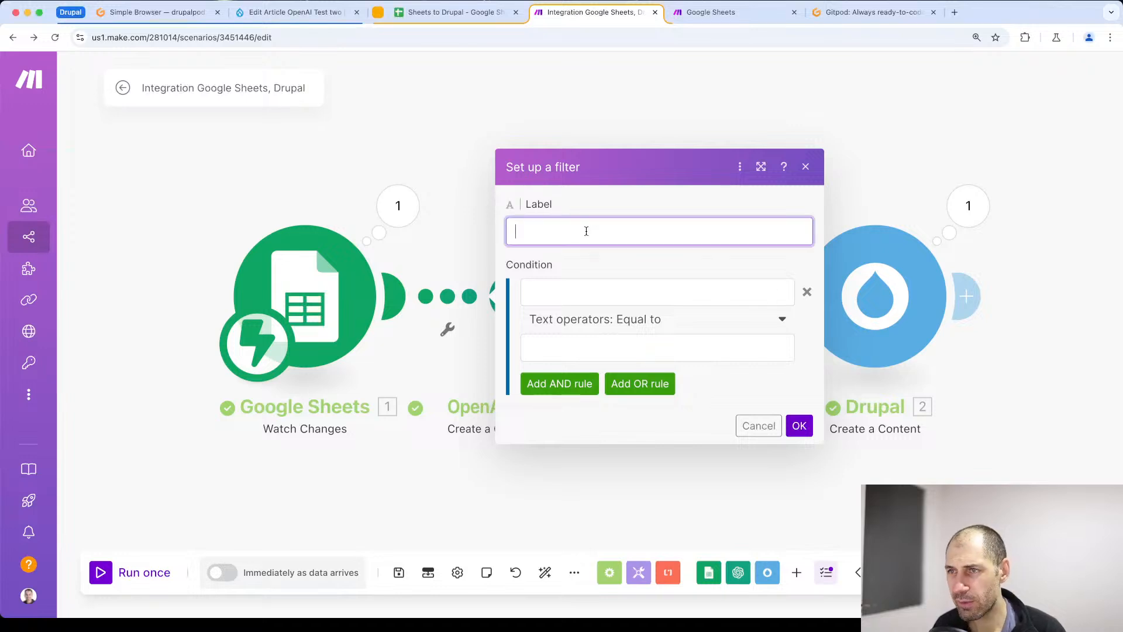
type("Send to Drupal")
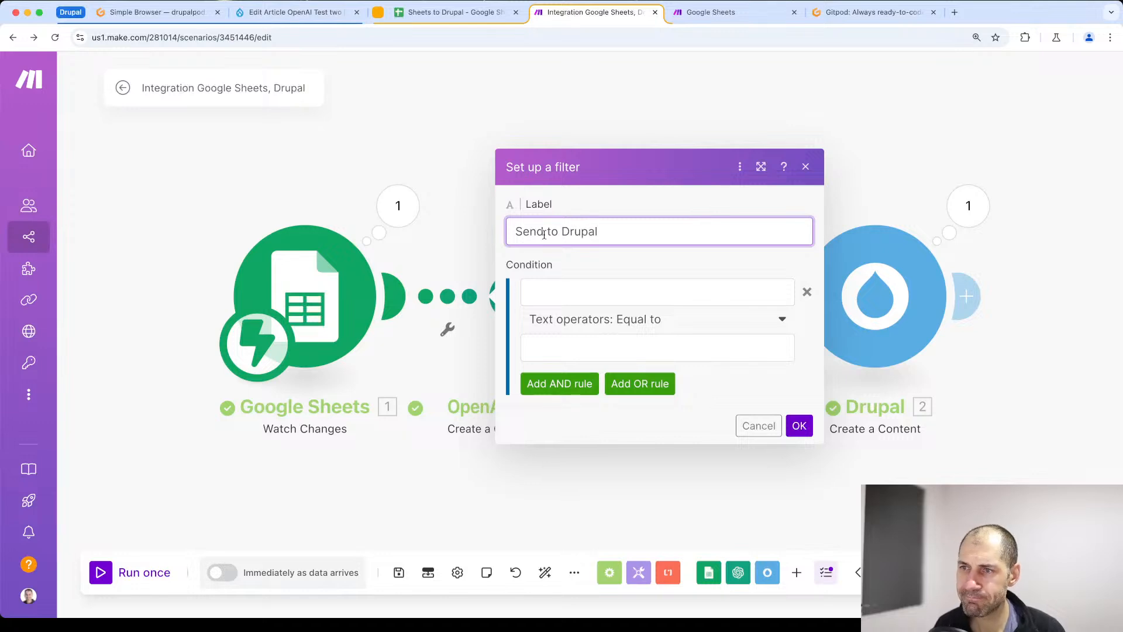
- Check which spreadsheet column holds Send to Drupal and map Row values C as the filter condition's first operand
left_click(539, 290)
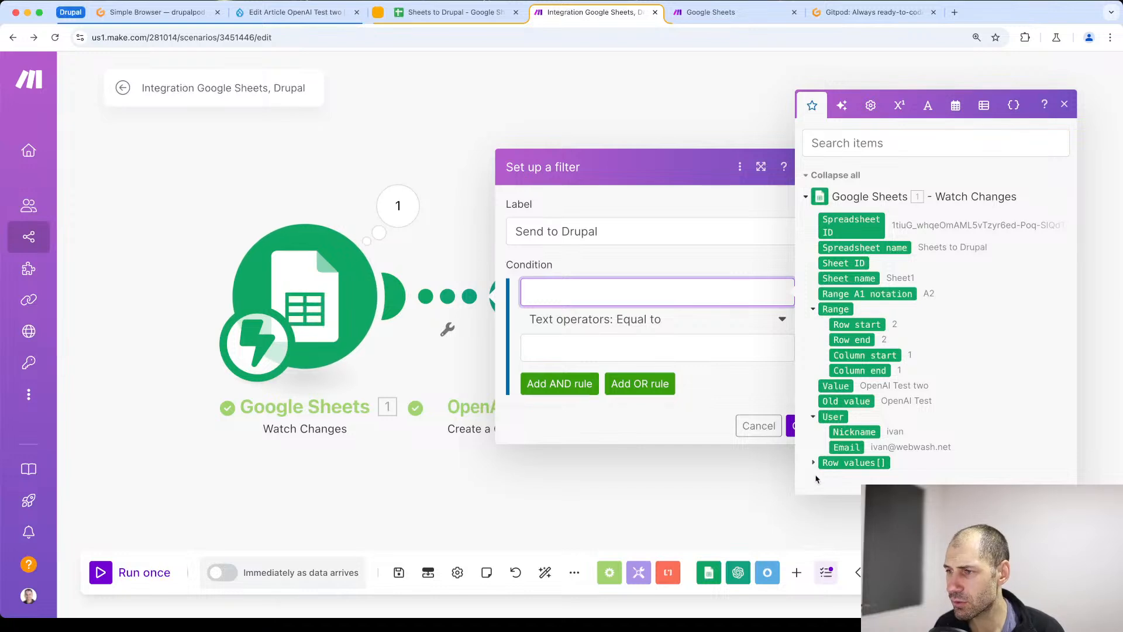
left_click(813, 462)
scroll(842, 409, "down", 2)
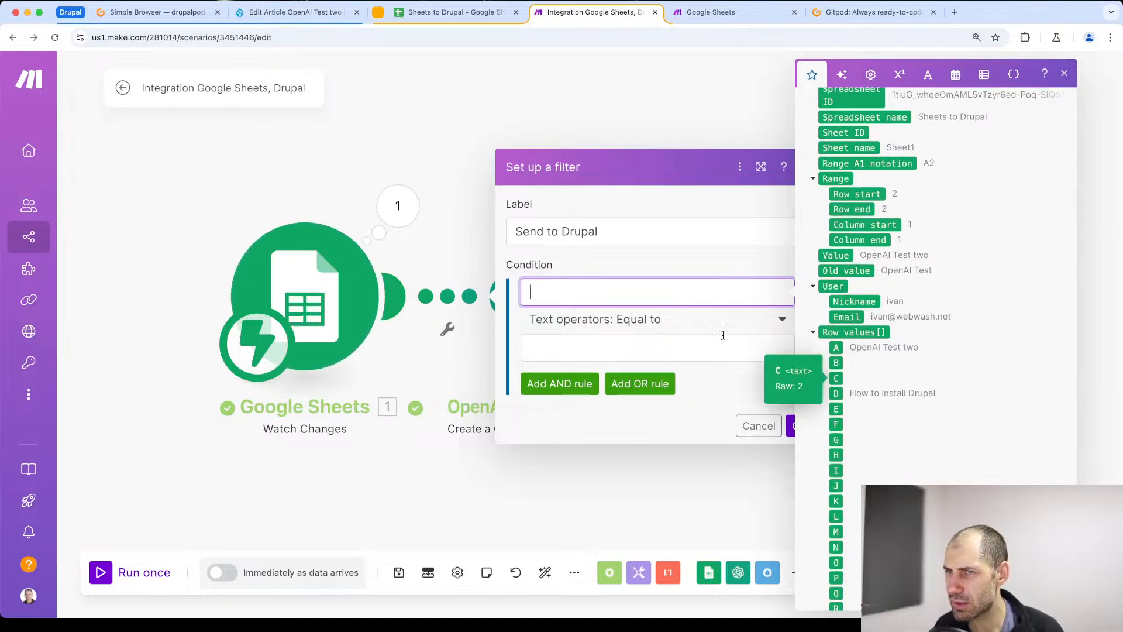
left_click(410, 10)
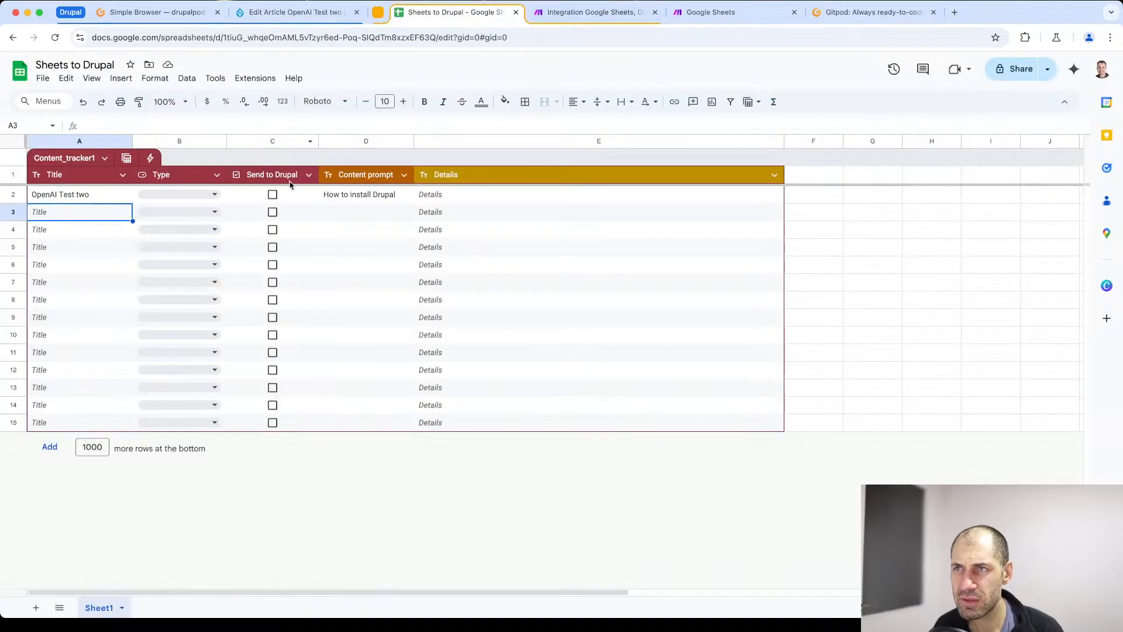
left_click(618, 9)
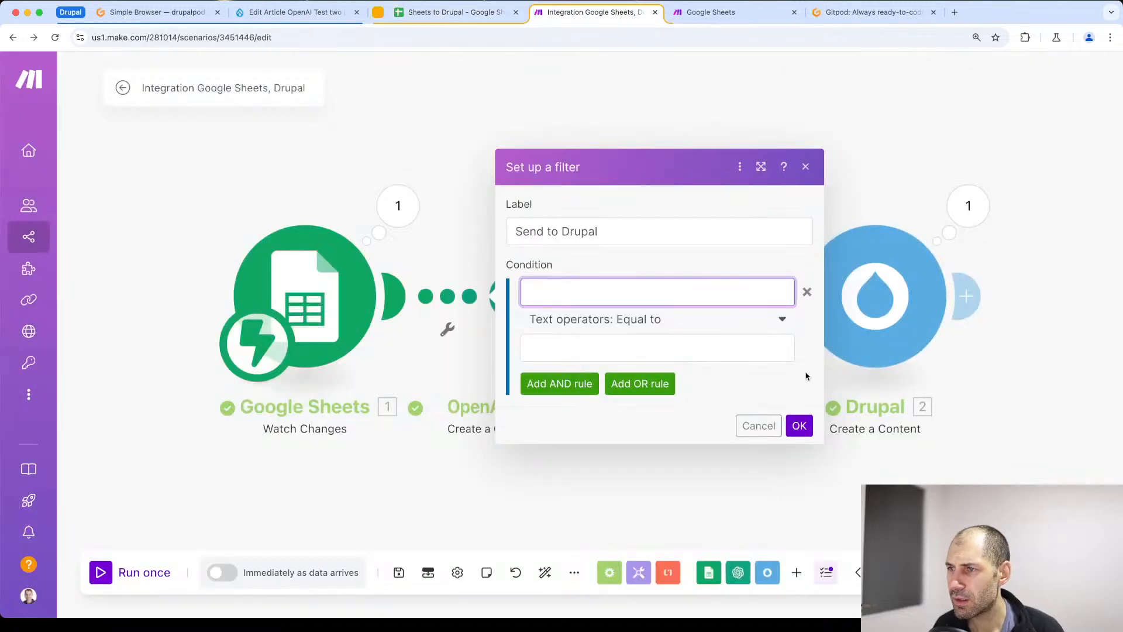
left_click(686, 294)
left_click_drag(836, 477, 603, 300)
- Look through the filter condition's available operators and search them for "tru" and "nu"
left_click(624, 322)
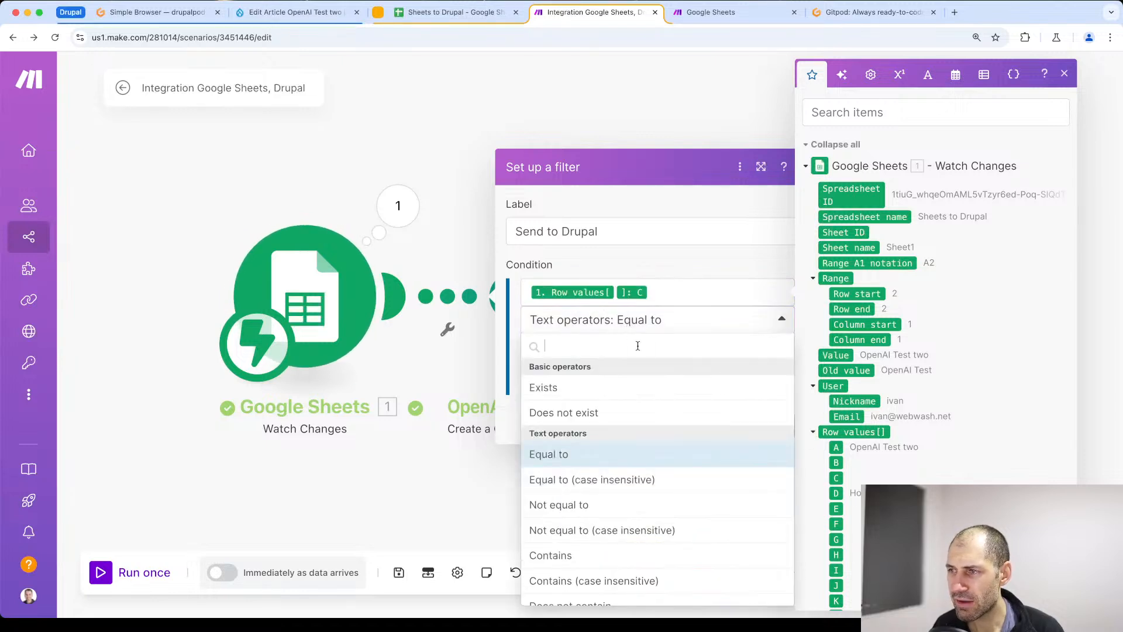
scroll(657, 432, "down", 15)
scroll(649, 427, "up", 8)
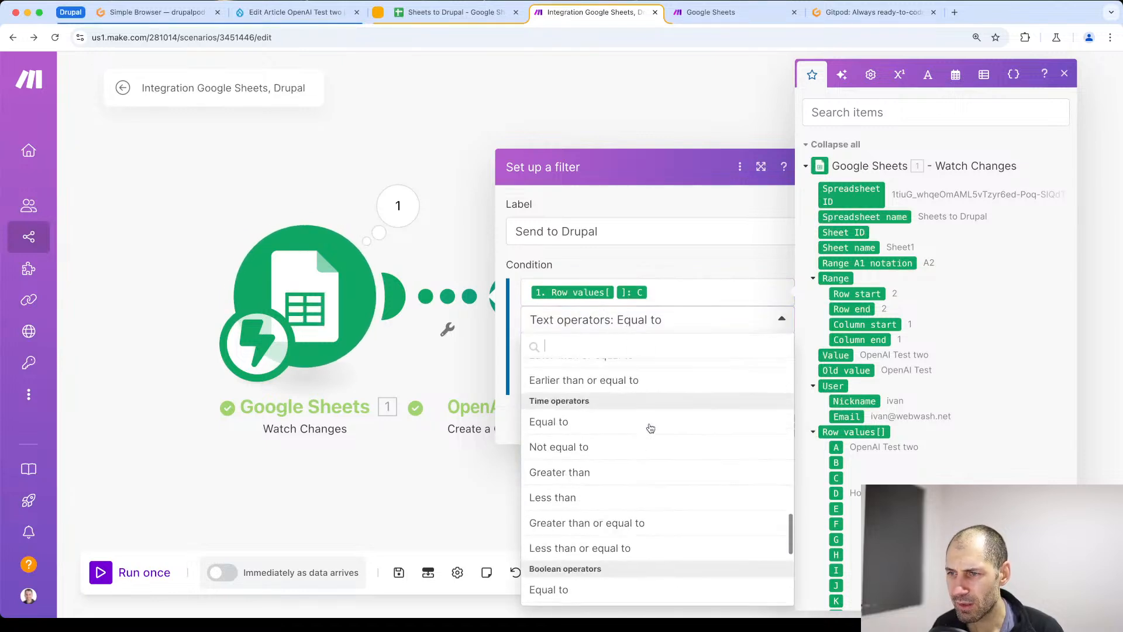
scroll(649, 427, "up", 8)
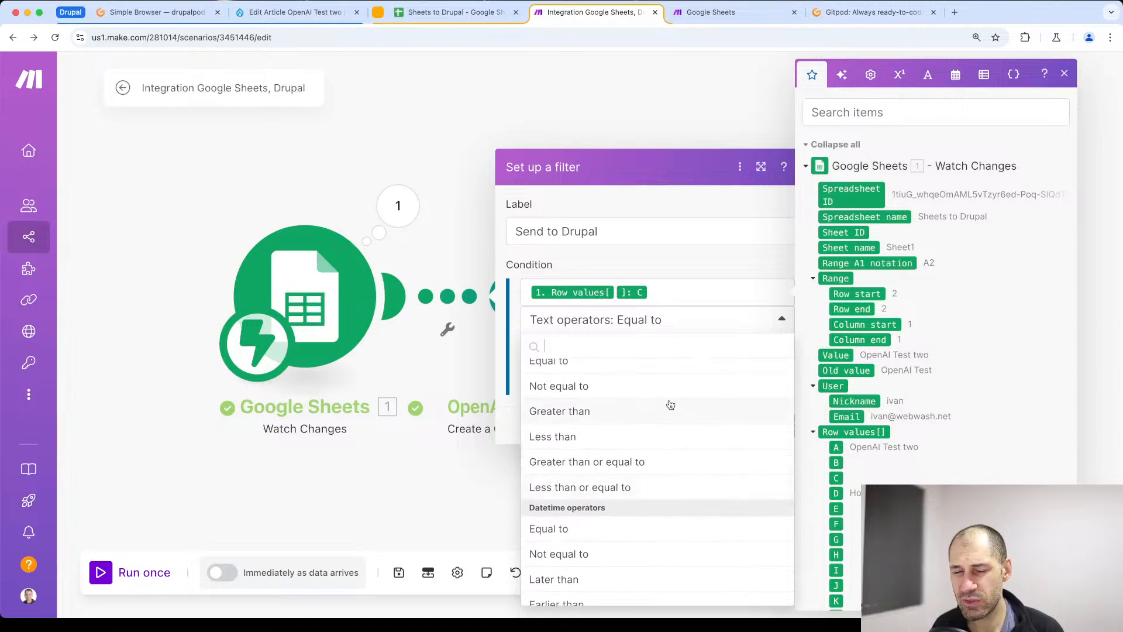
scroll(667, 402, "up", 8)
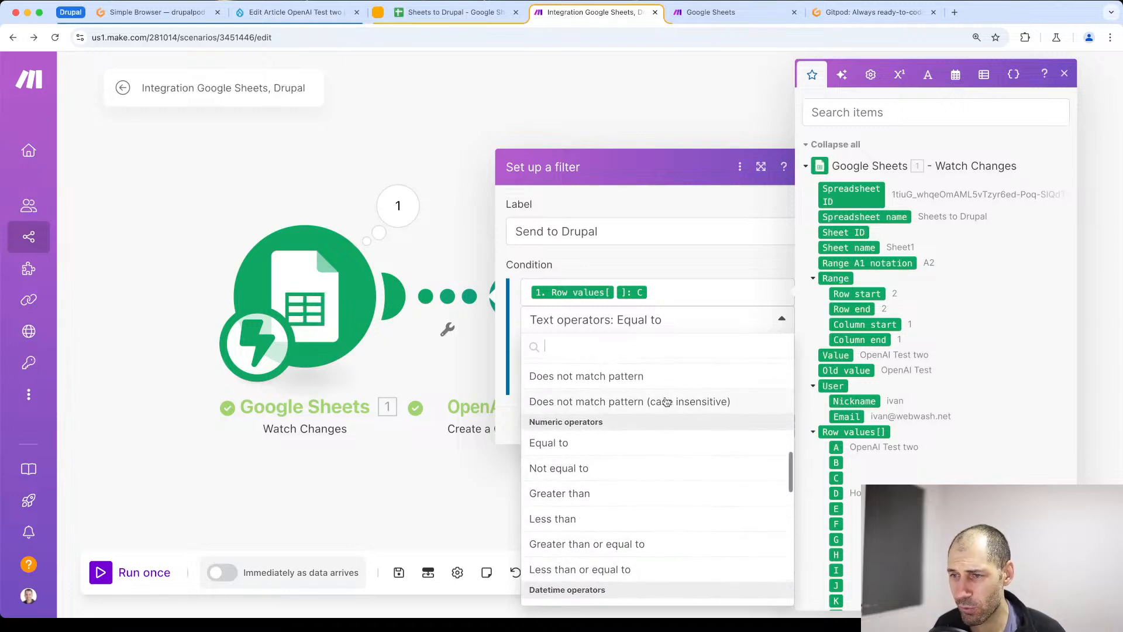
scroll(667, 404, "up", 5)
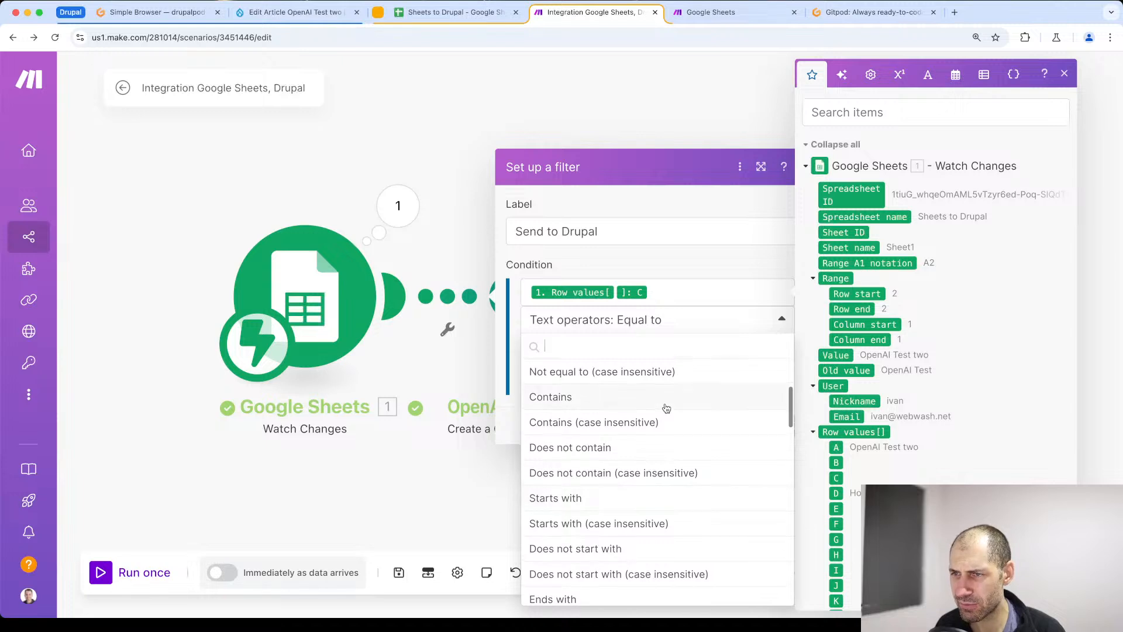
scroll(666, 408, "down", 5)
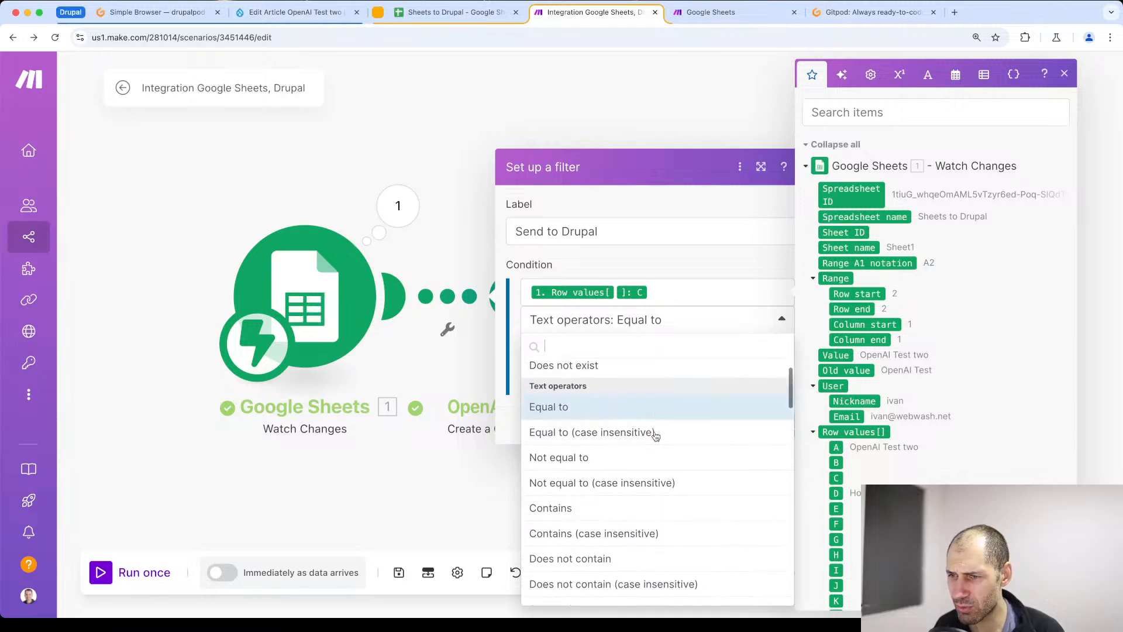
type("tru")
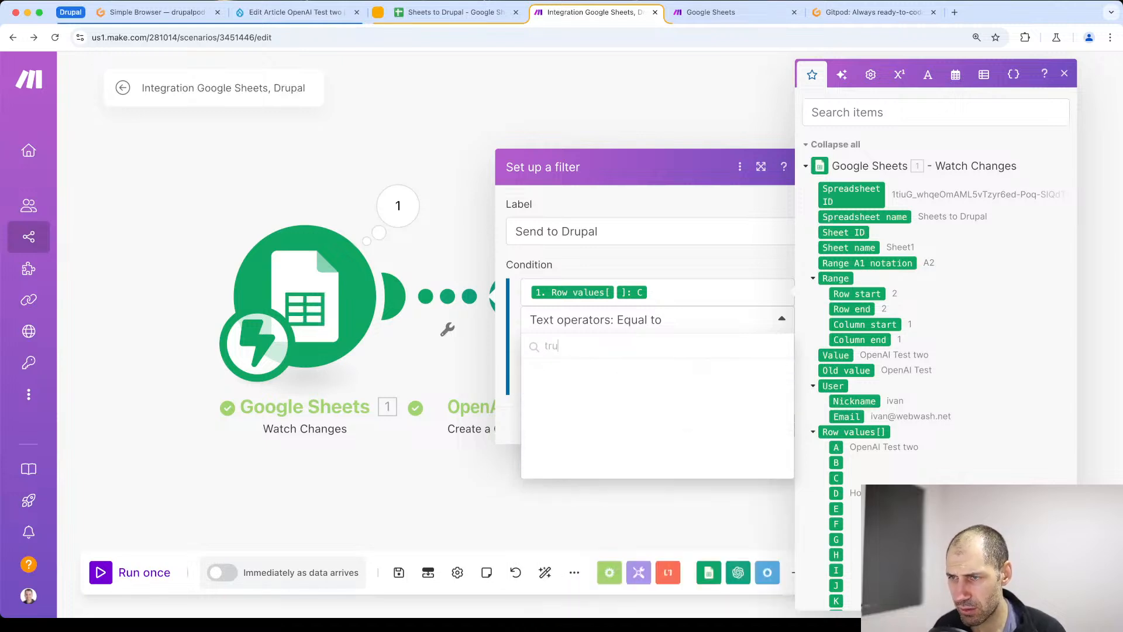
key("BackSpace")
key("BackSpace")
key("BackSpace")
type("nu")
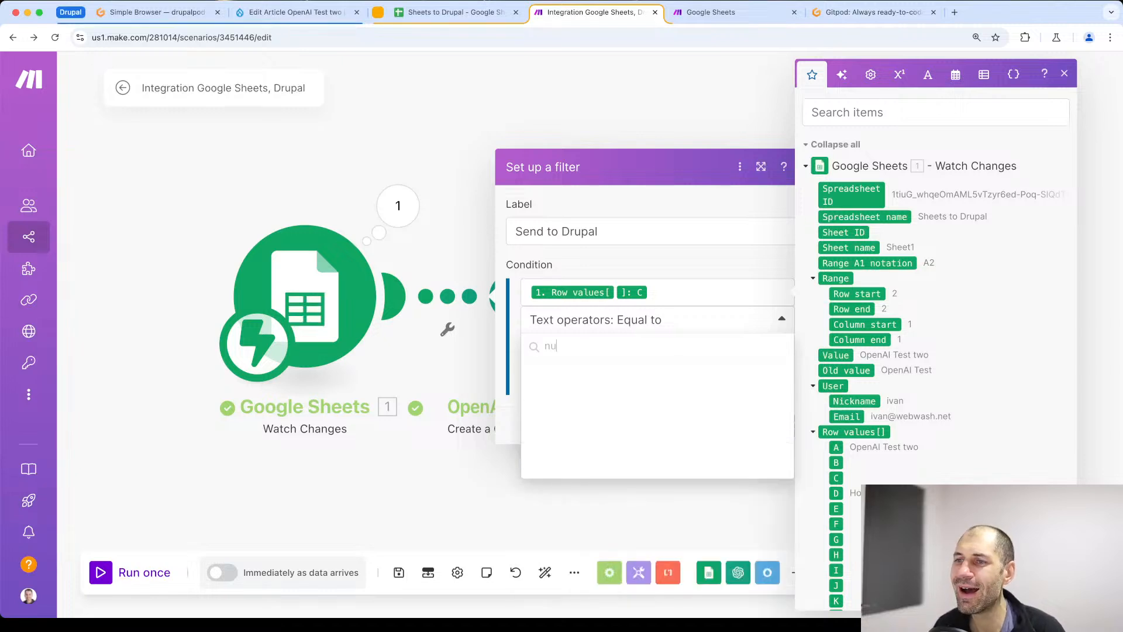
key("BackSpace")
key("BackSpace")
- Set the filter condition to the text operator Contains with the comparison value "true"
scroll(616, 460, "down", 2)
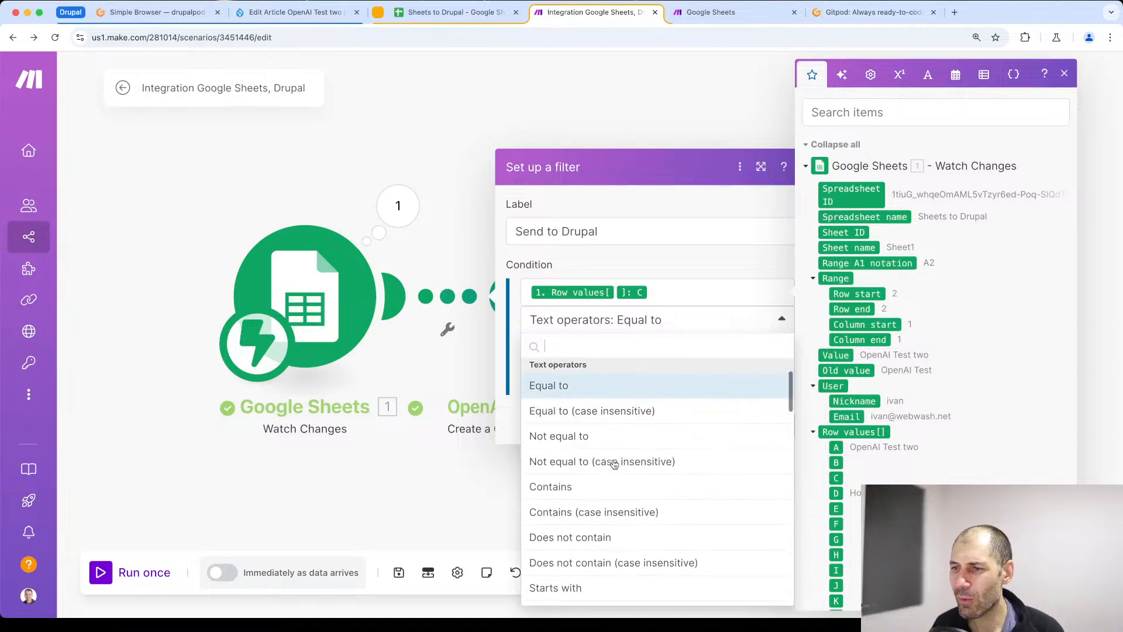
left_click(550, 482)
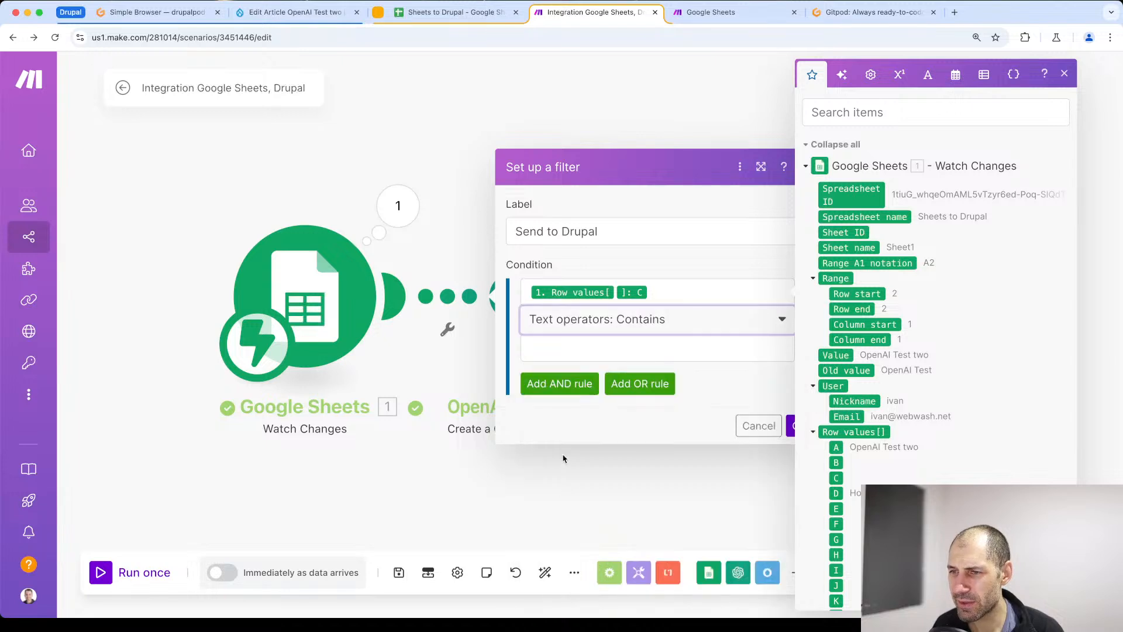
left_click(548, 347)
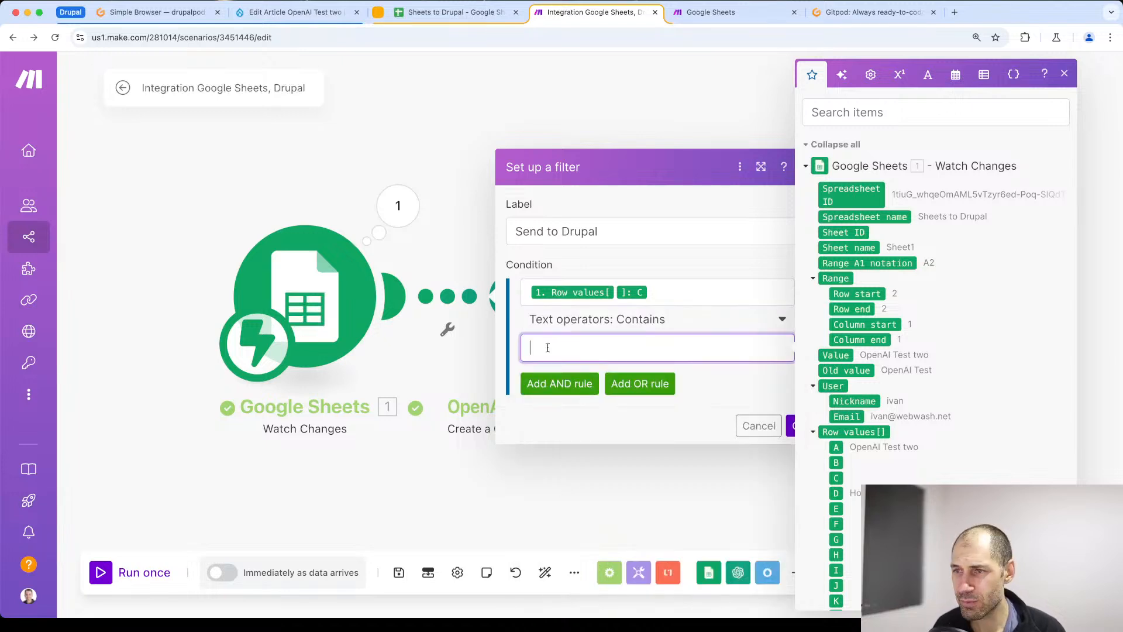
left_click(626, 428)
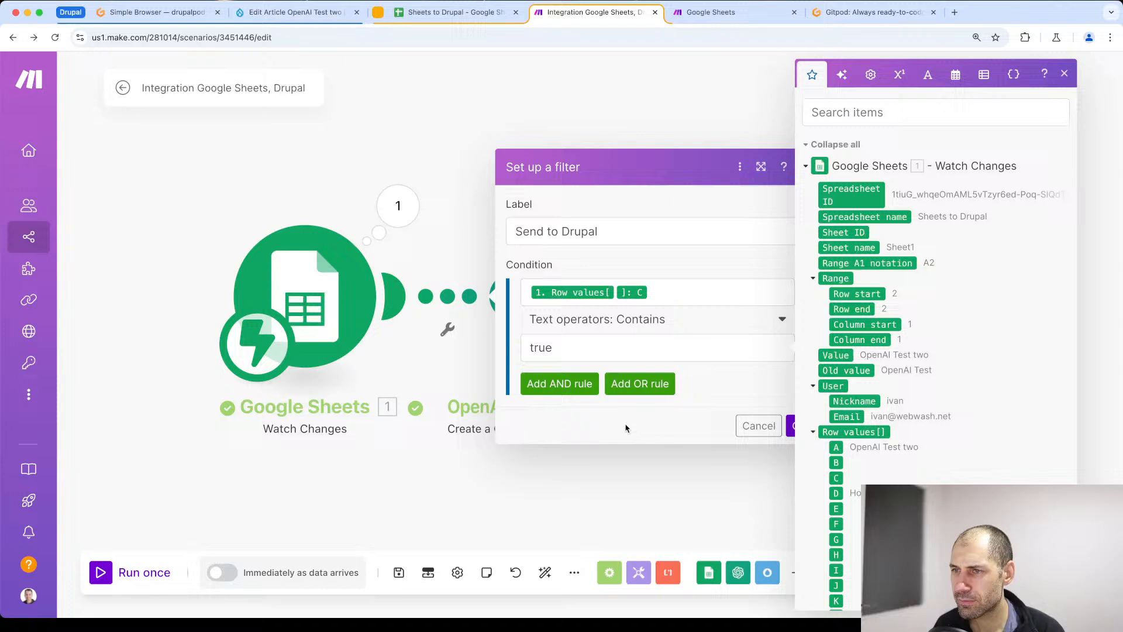
- Apply the Send to Drupal filter and save the scenario
left_click(1064, 73)
left_click(799, 427)
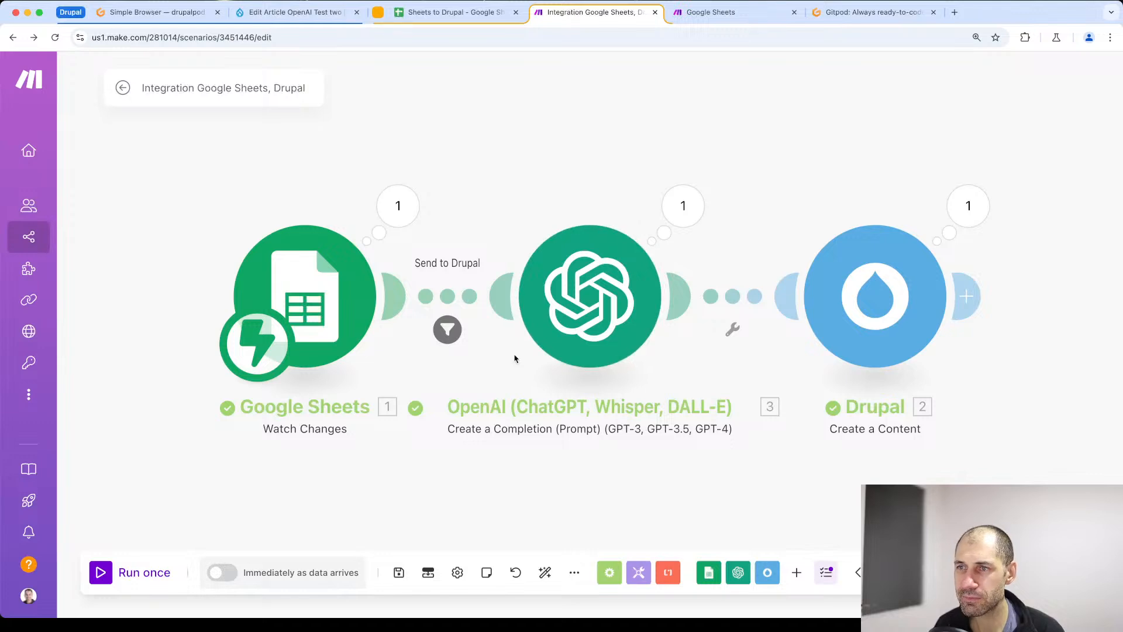
left_click(451, 12)
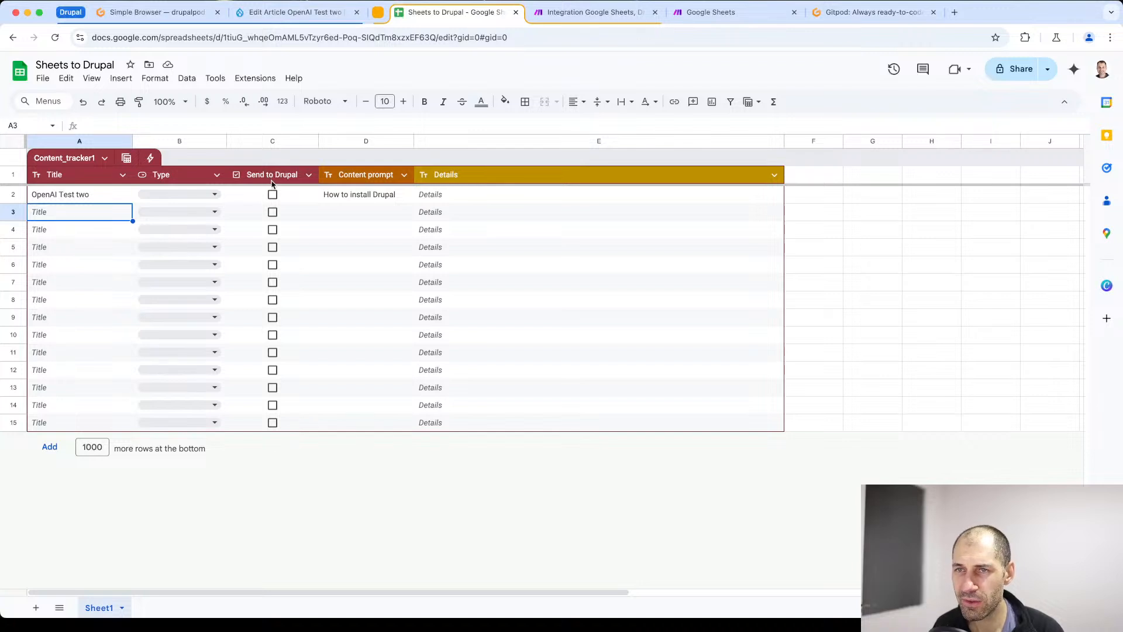
left_click(556, 13)
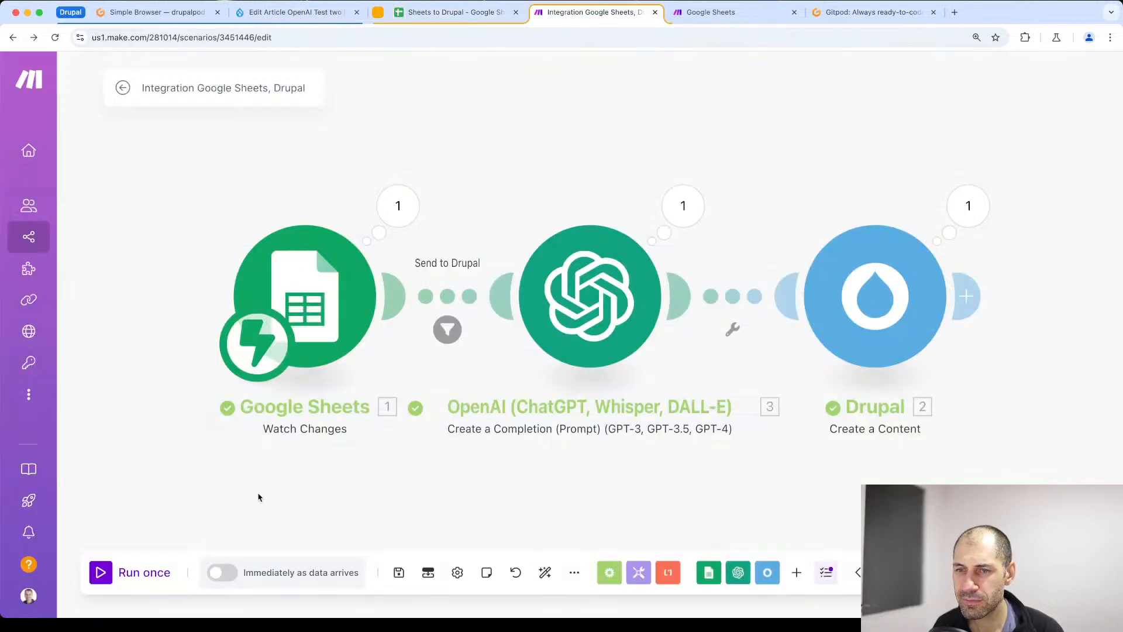
left_click(398, 572)
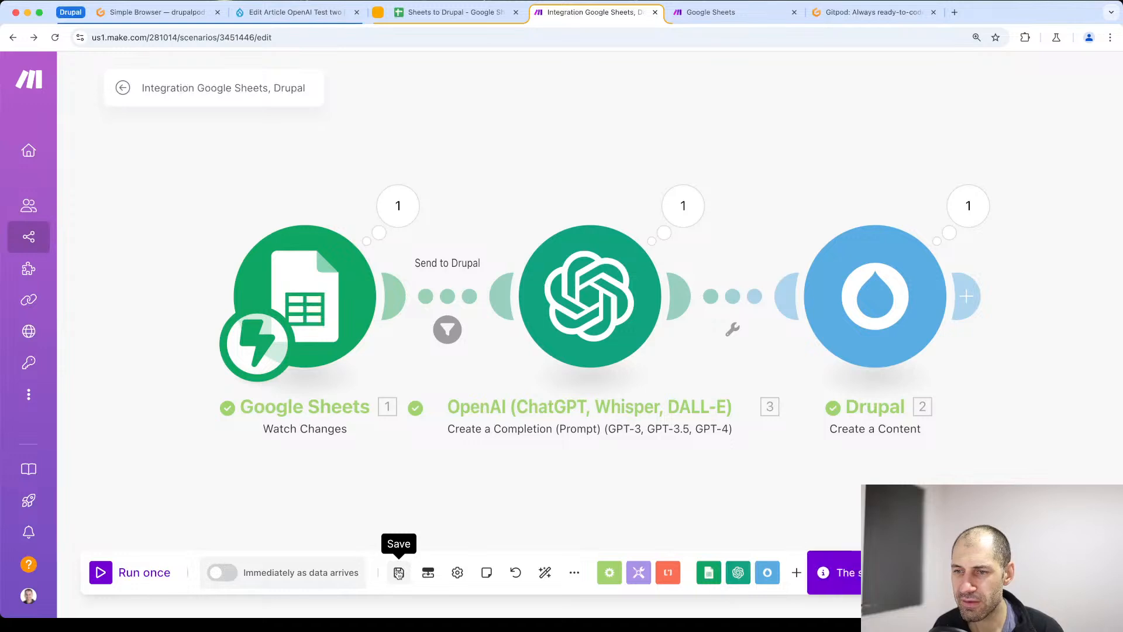
- Run the scenario once, waiting for new data, and change the row 2 title in the Sheets to Drupal spreadsheet to "OpenAI Test three"
left_click(108, 577)
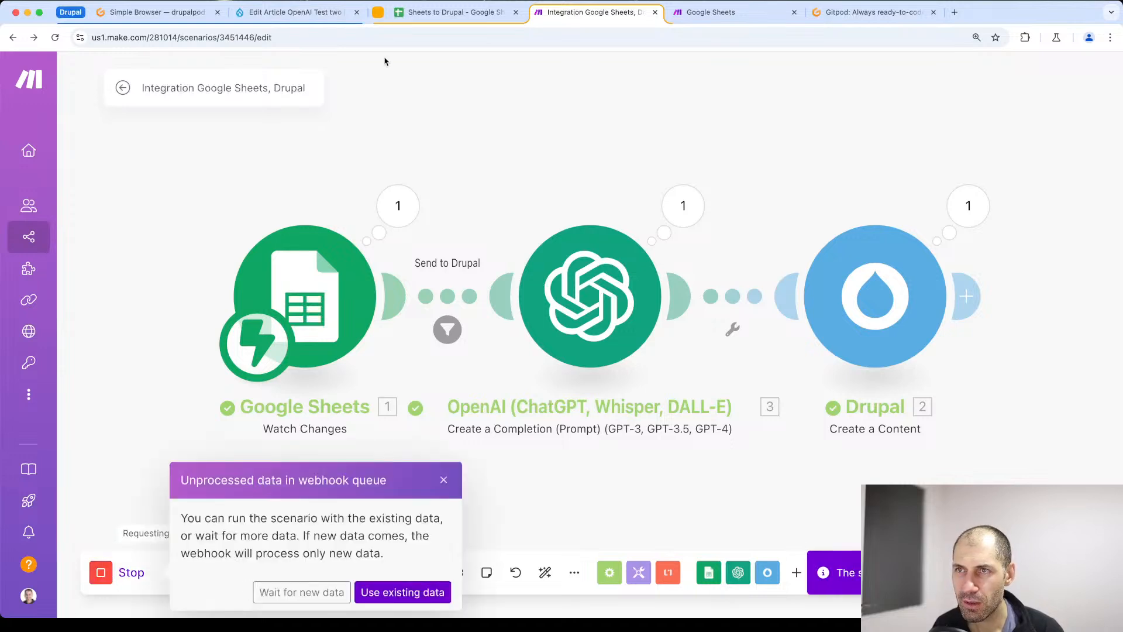
left_click(318, 590)
left_click(451, 12)
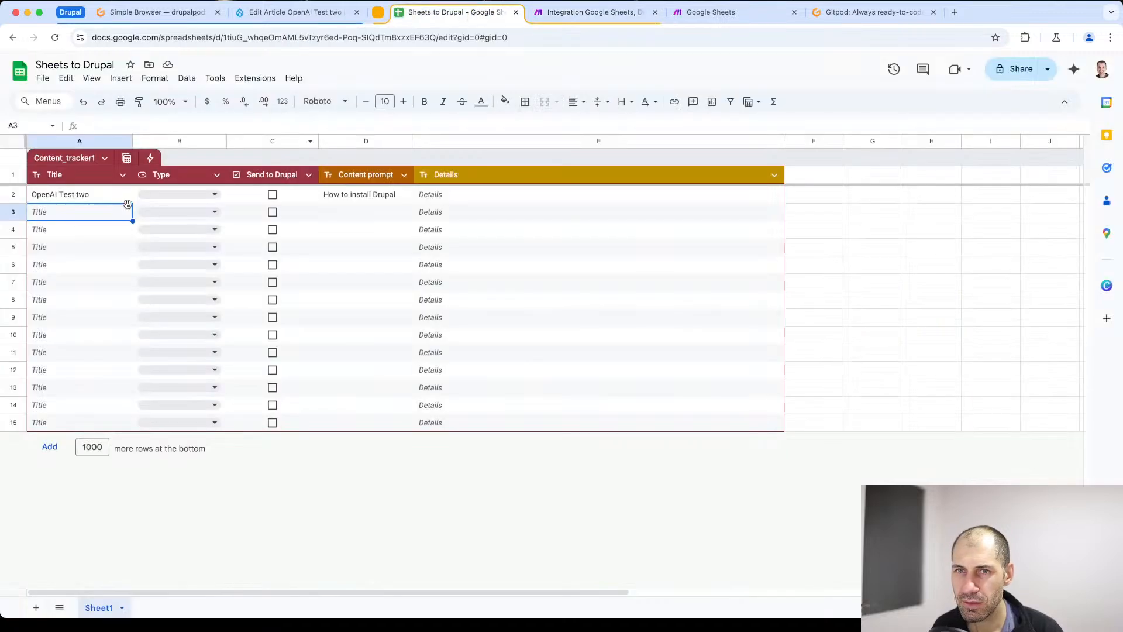
double_click(111, 194)
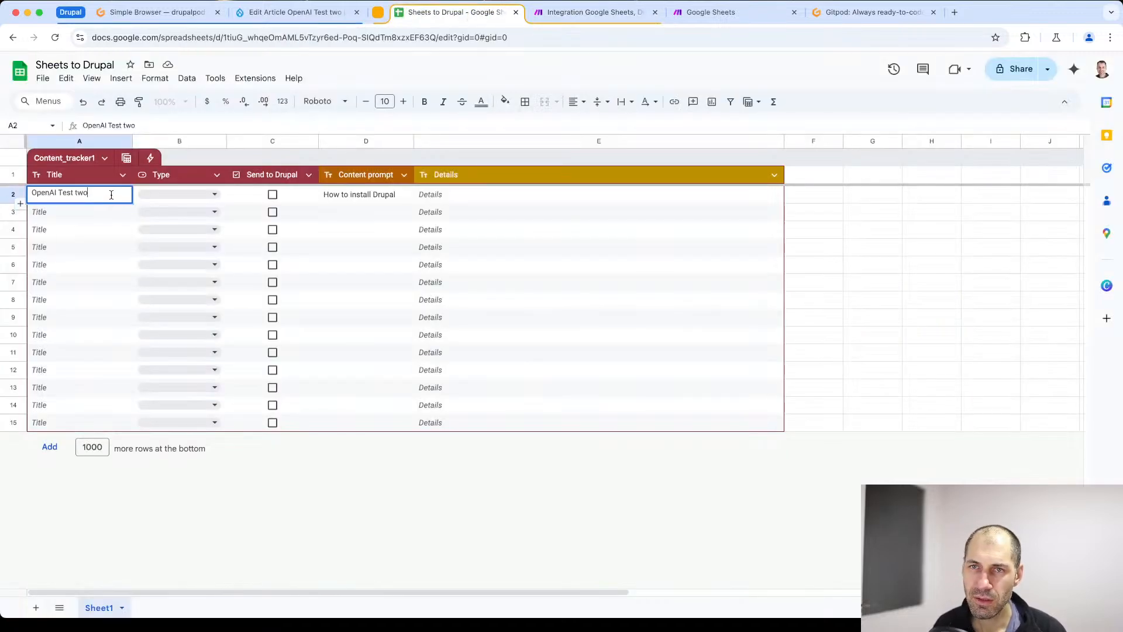
key("BackSpace")
type("three")
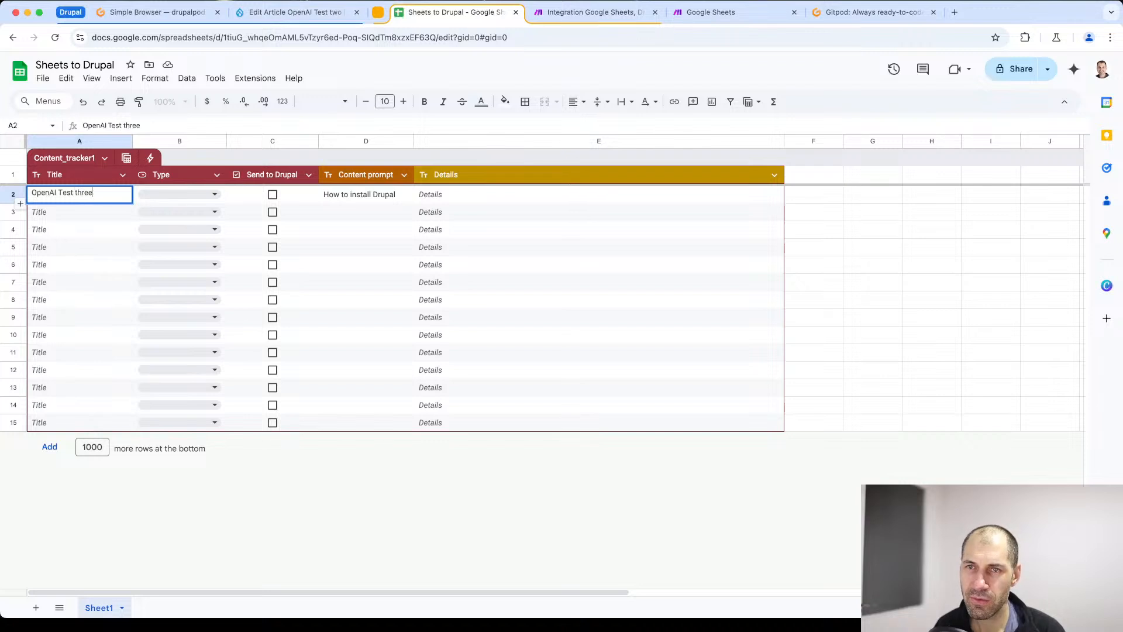
left_click(86, 218)
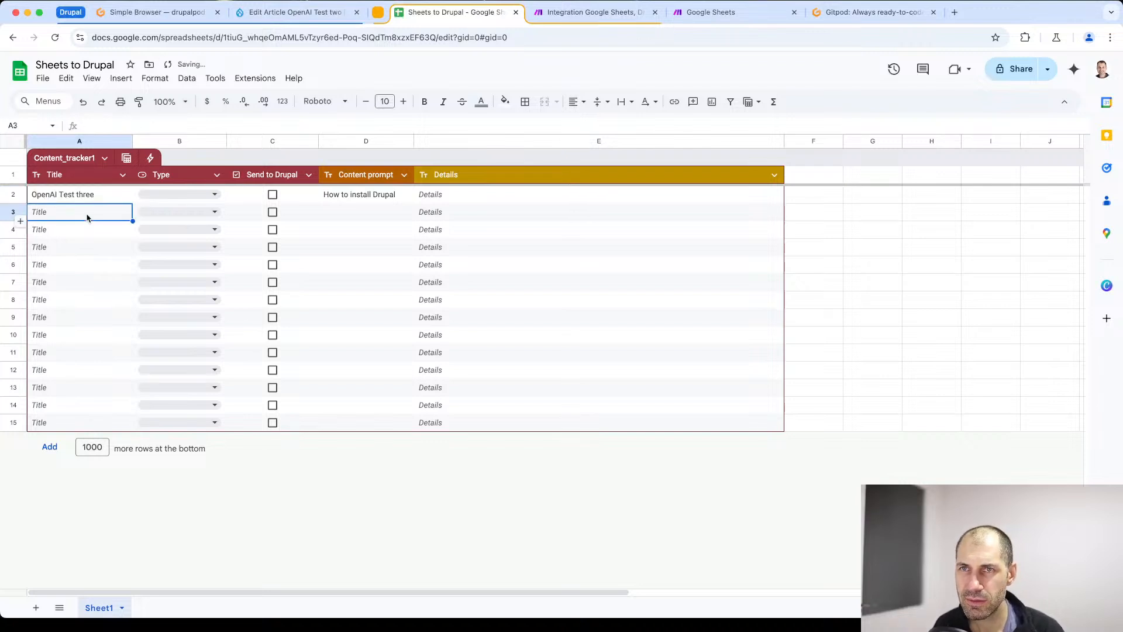
- In the Make scenario, inspect how the Send to Drupal filter evaluated the bundle and which row values Google Sheets output
left_click(579, 13)
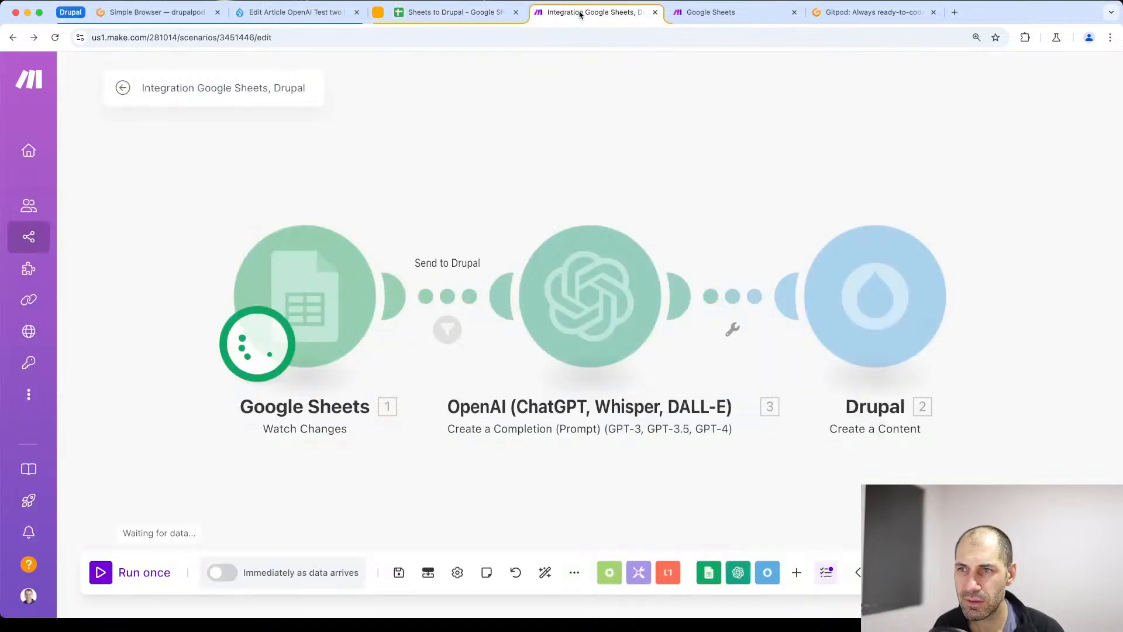
left_click(445, 331)
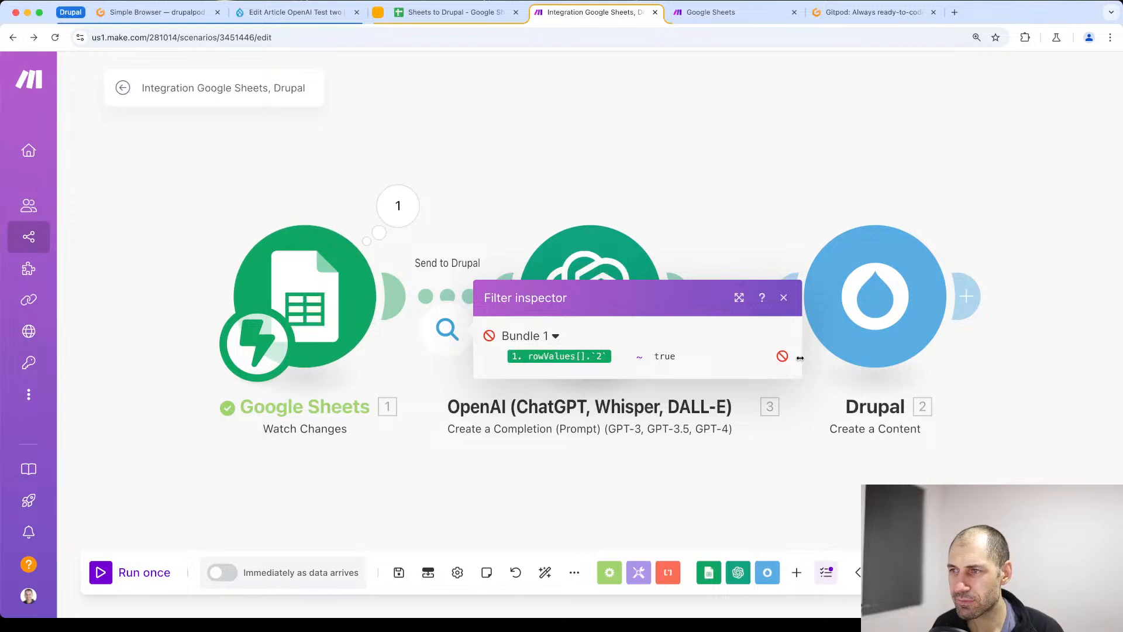
mouse_move(609, 356)
left_click(397, 206)
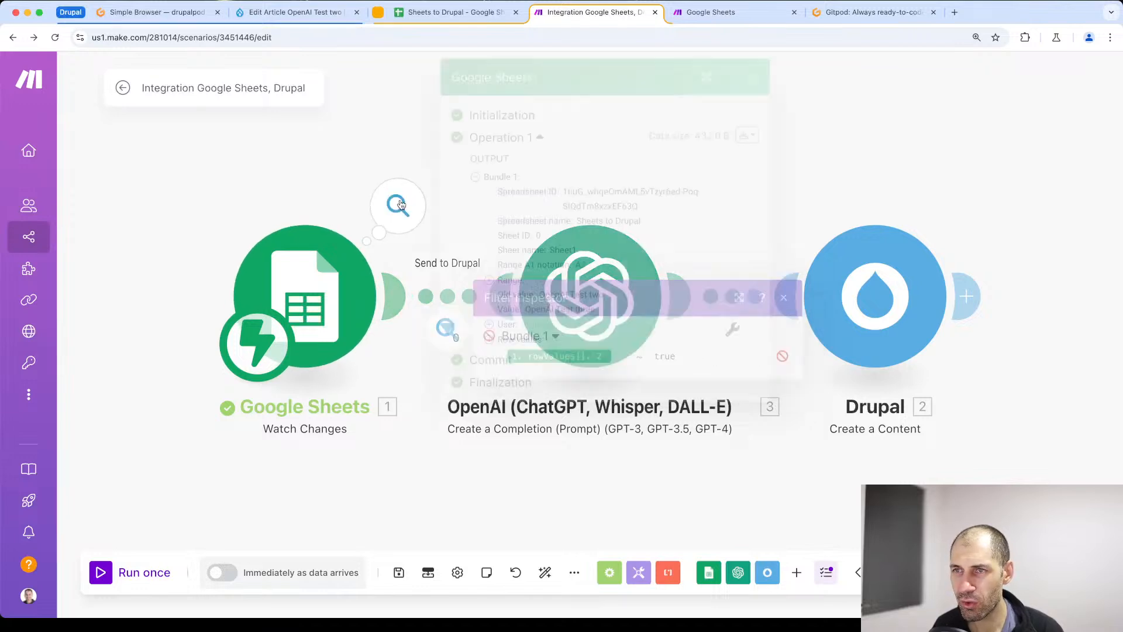
left_click(489, 340)
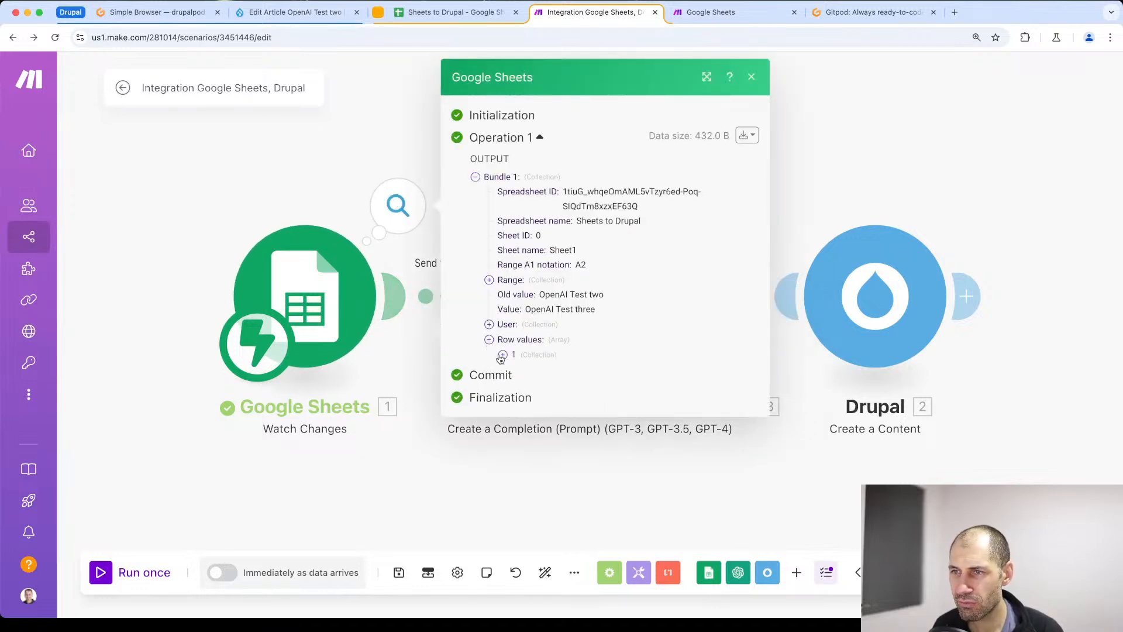
left_click(502, 356)
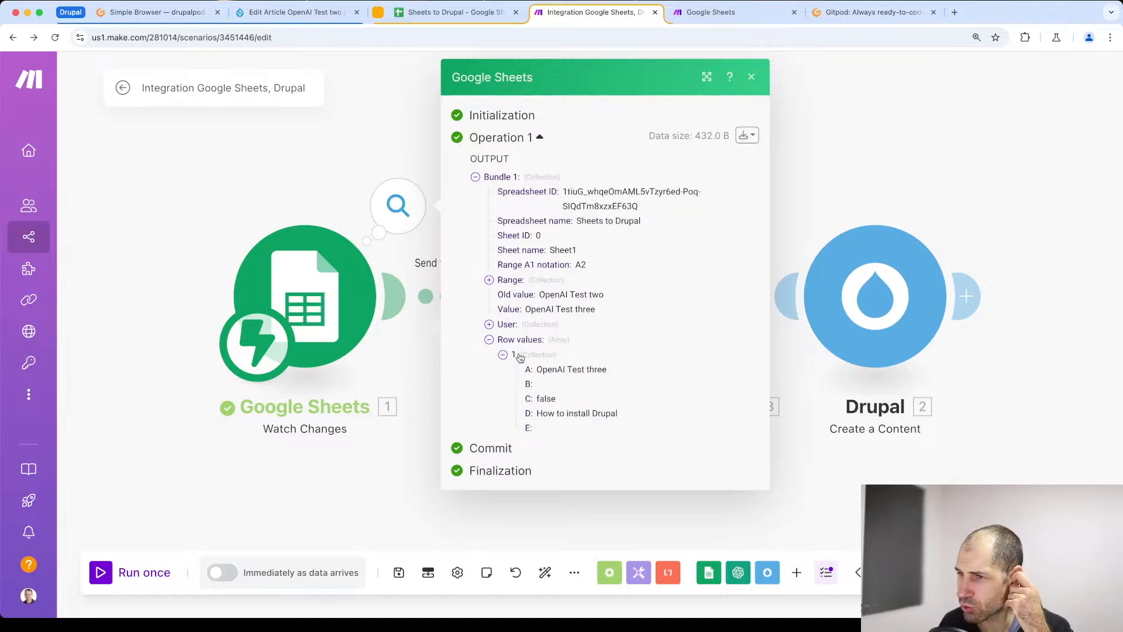
left_click(835, 125)
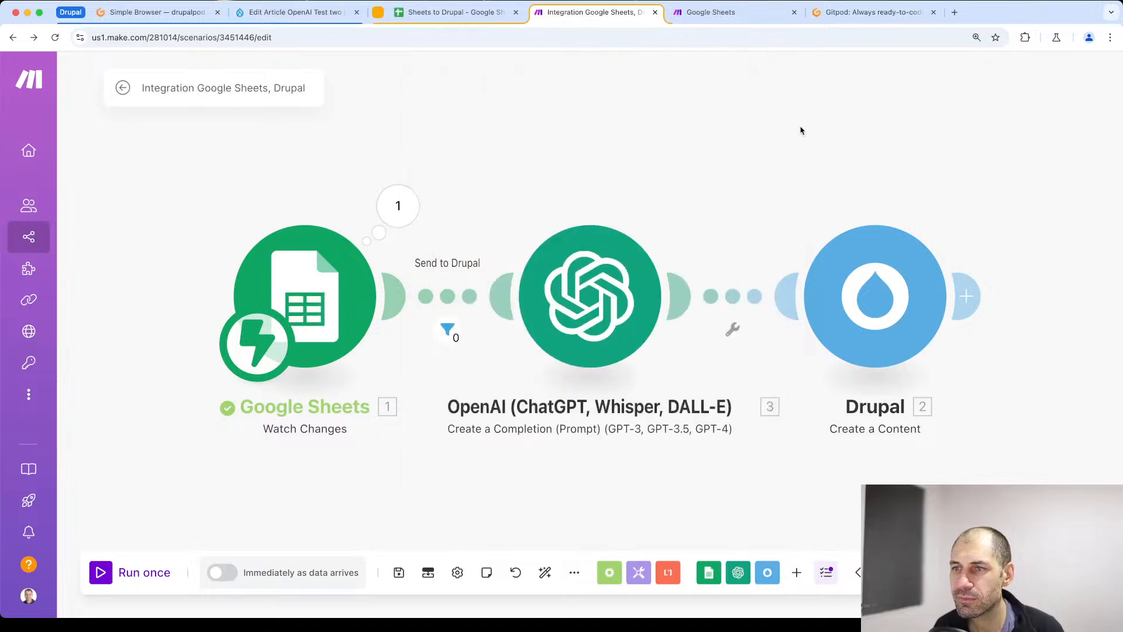
left_click(444, 19)
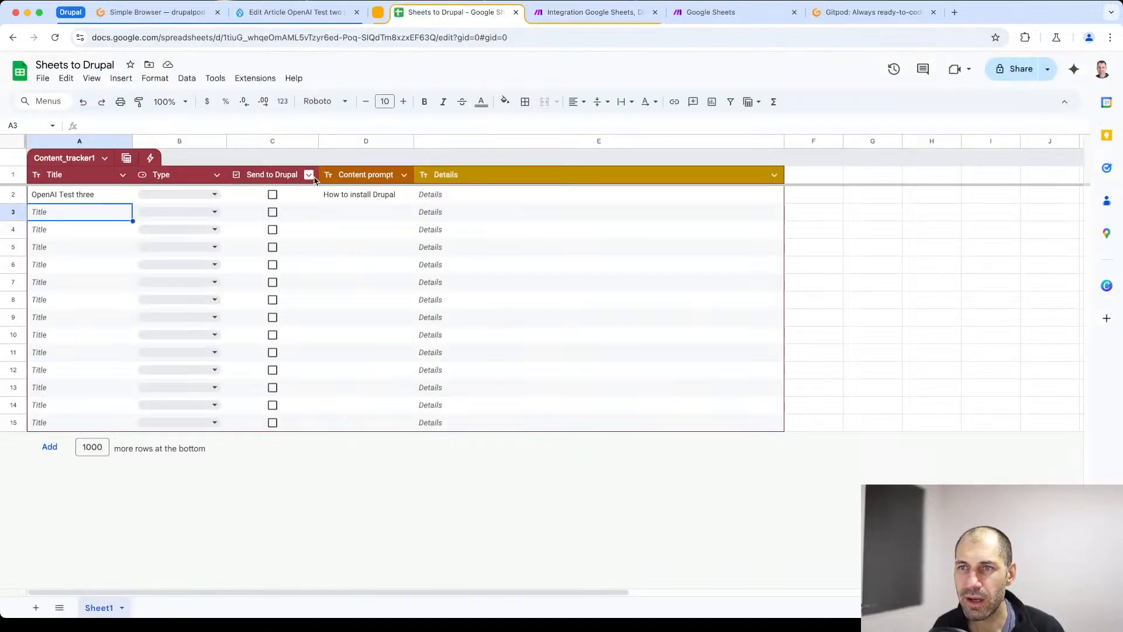
double_click(91, 194)
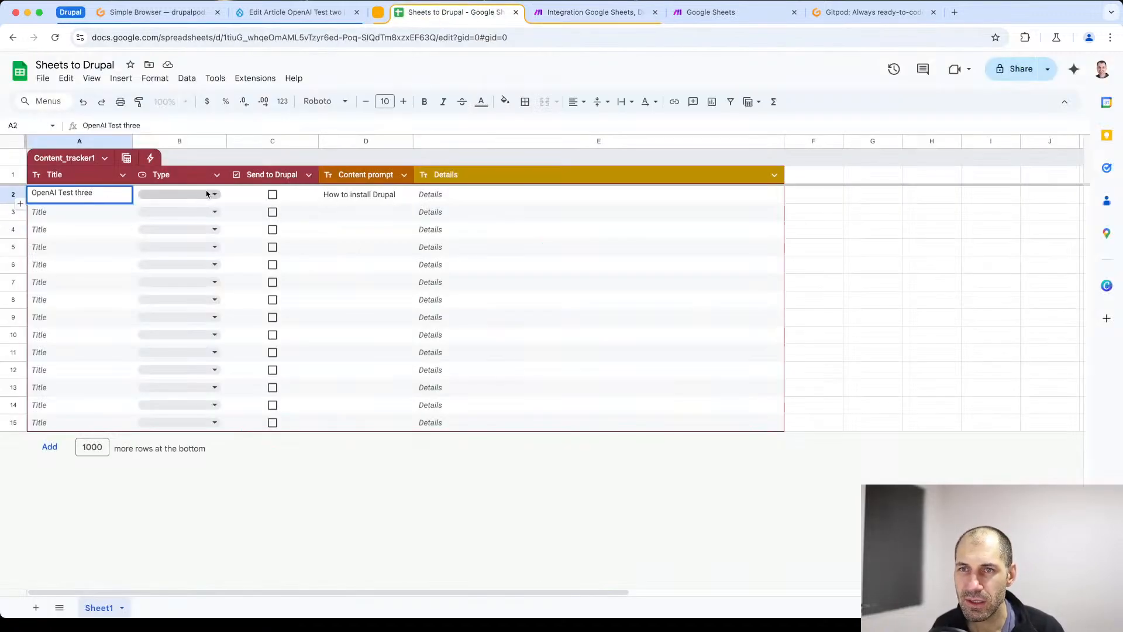
left_click(366, 423)
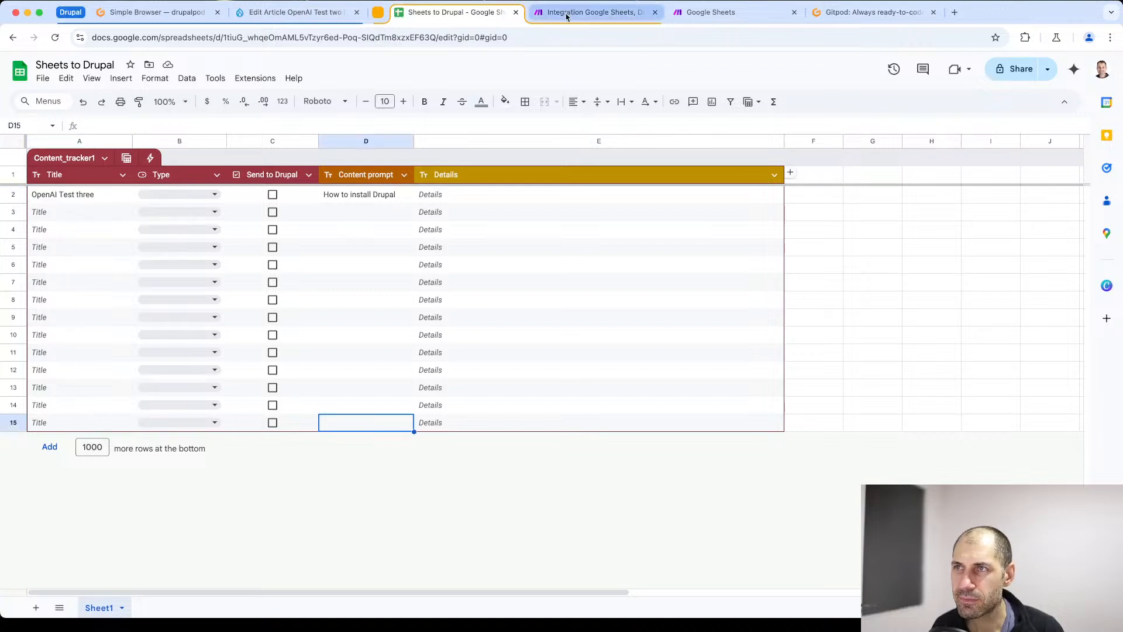
- Run the scenario once more, waiting for new data, tick Send to Drupal for spreadsheet row 2, and check the run in Make
left_click(591, 11)
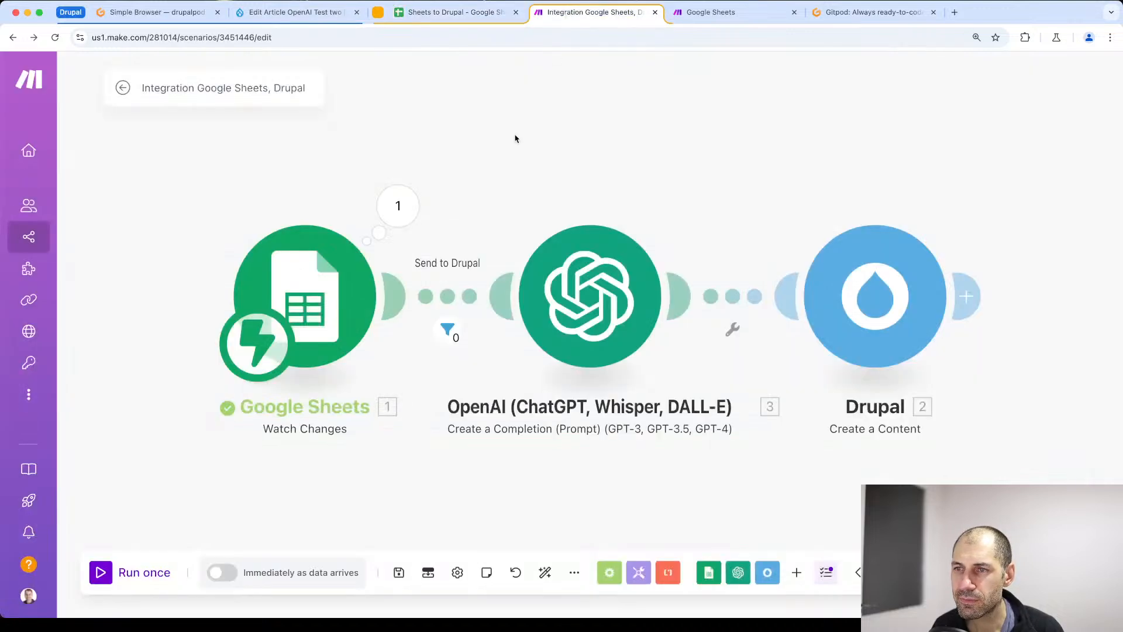
left_click(106, 575)
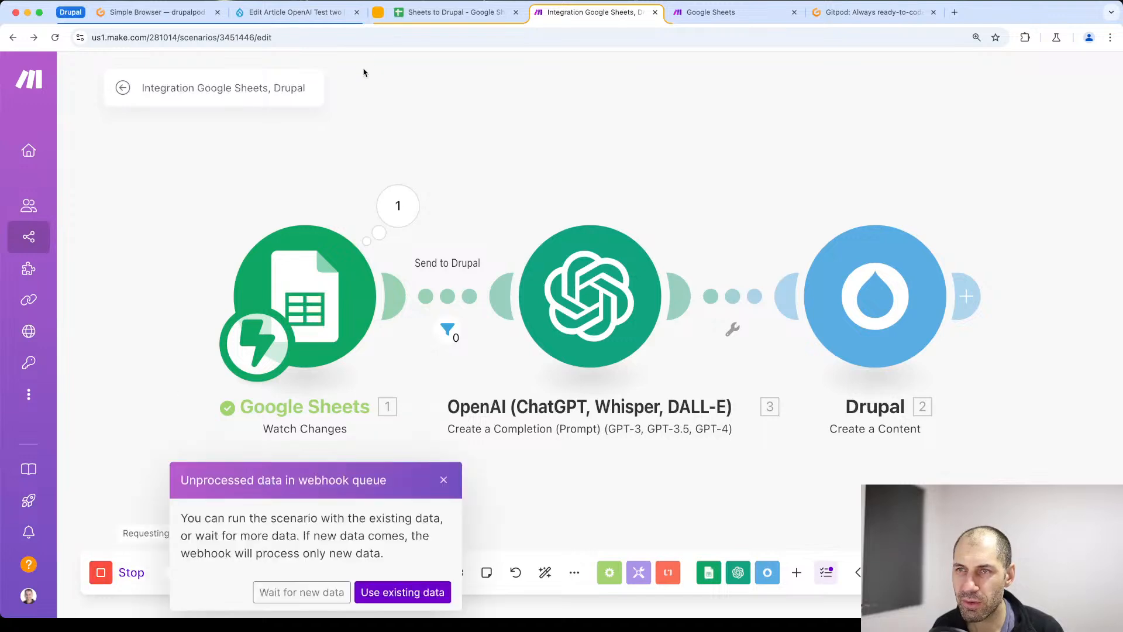
left_click(289, 602)
left_click(459, 12)
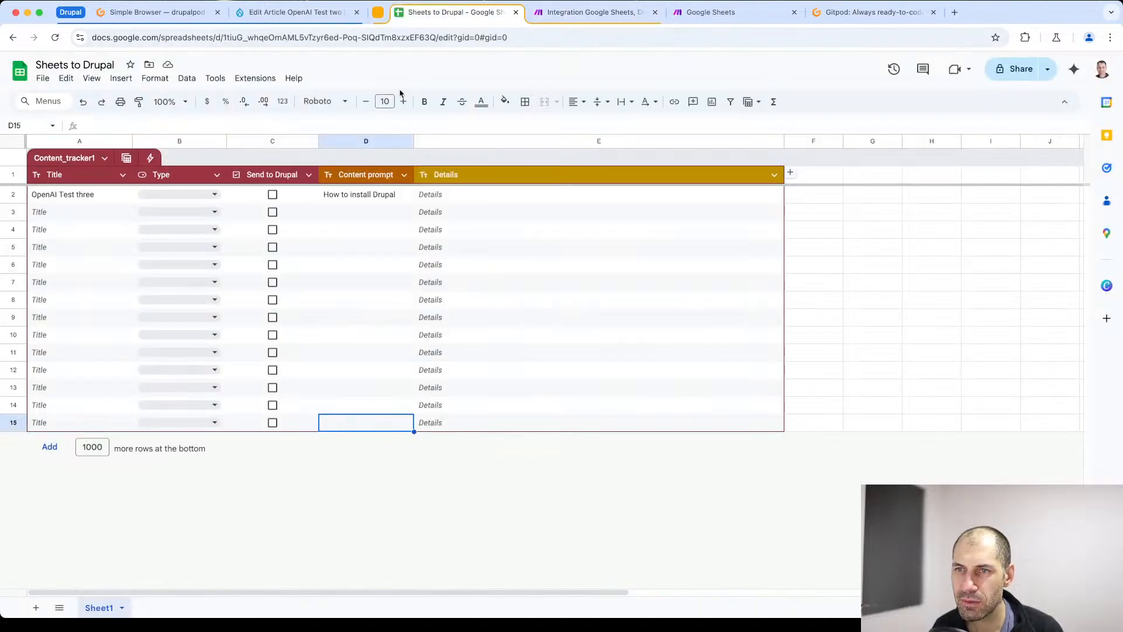
left_click(272, 195)
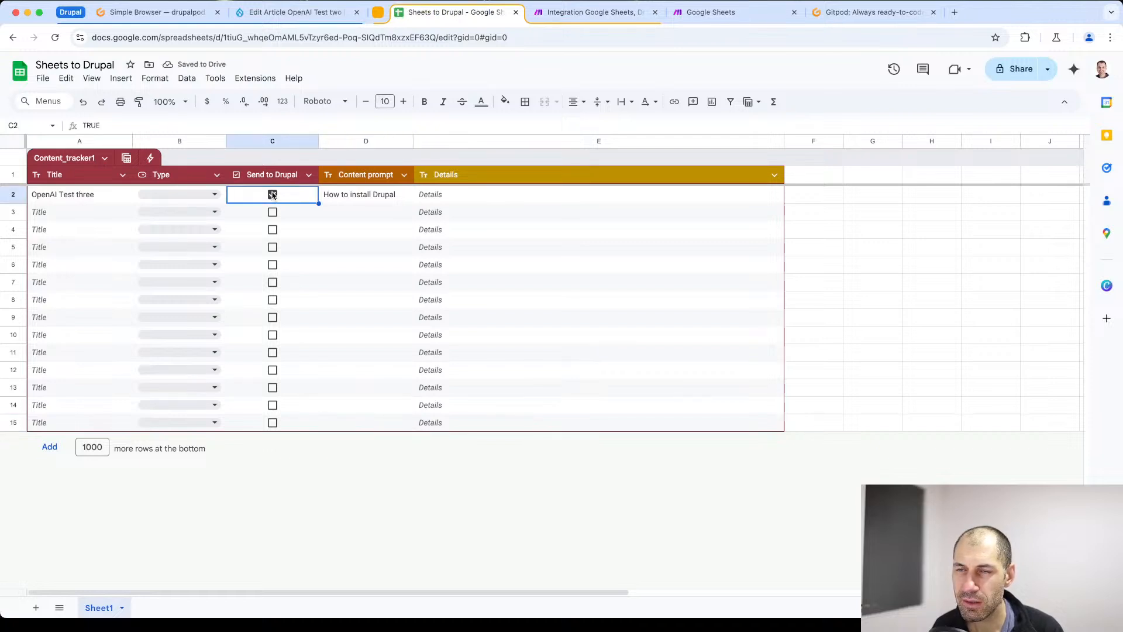
left_click(573, 13)
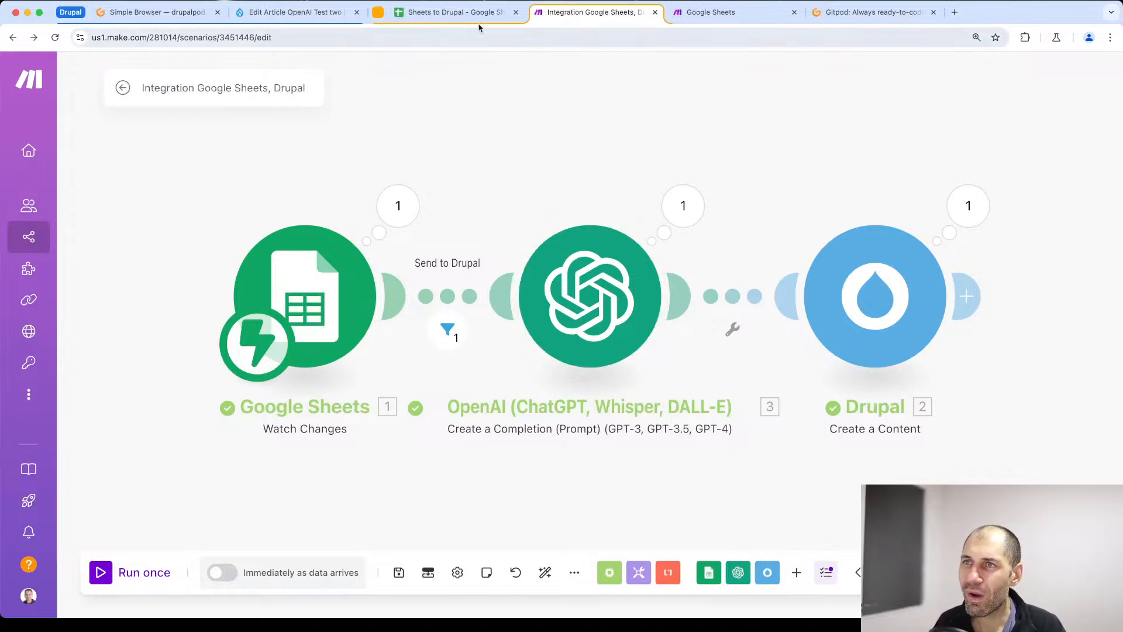
left_click(462, 12)
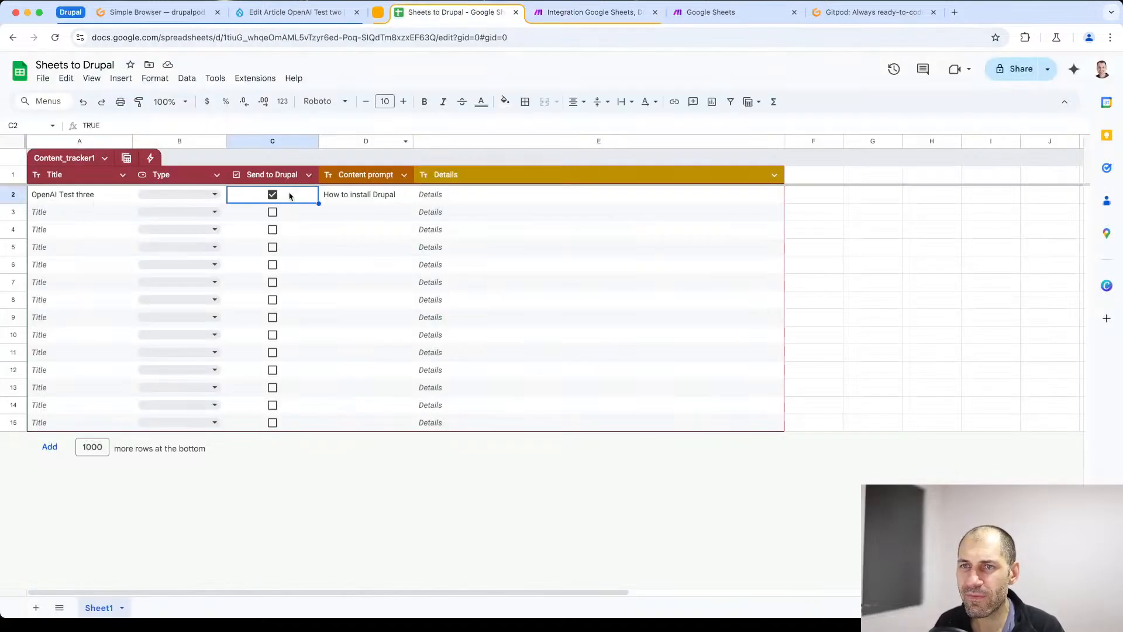
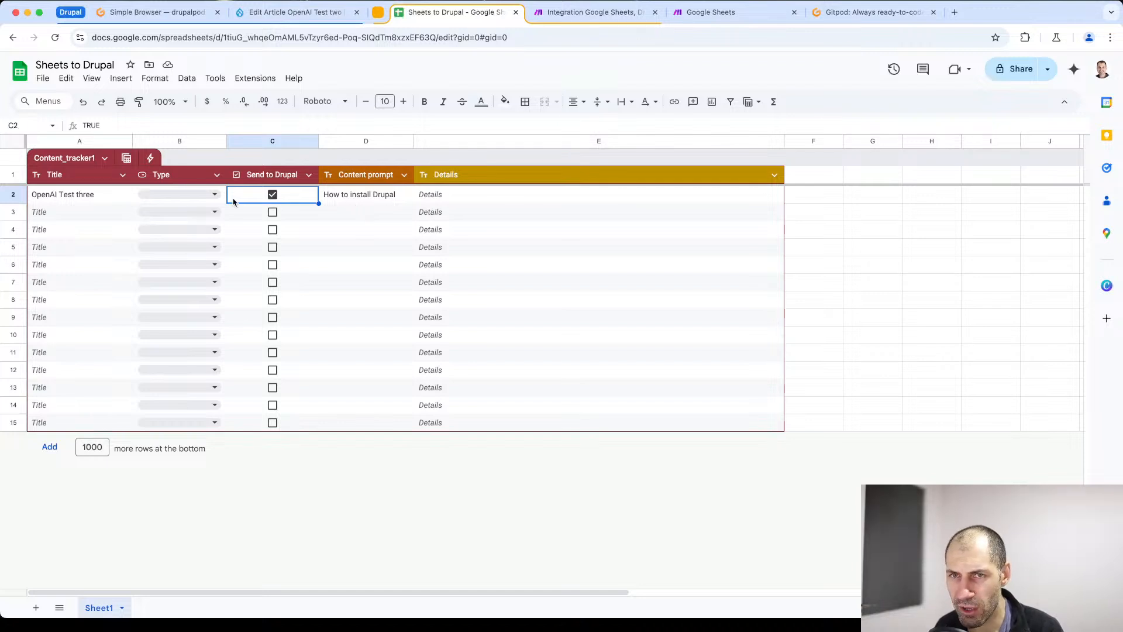
- In Drupal's content list, open the article OpenAI Test three and review its generated body
key("super+Down")
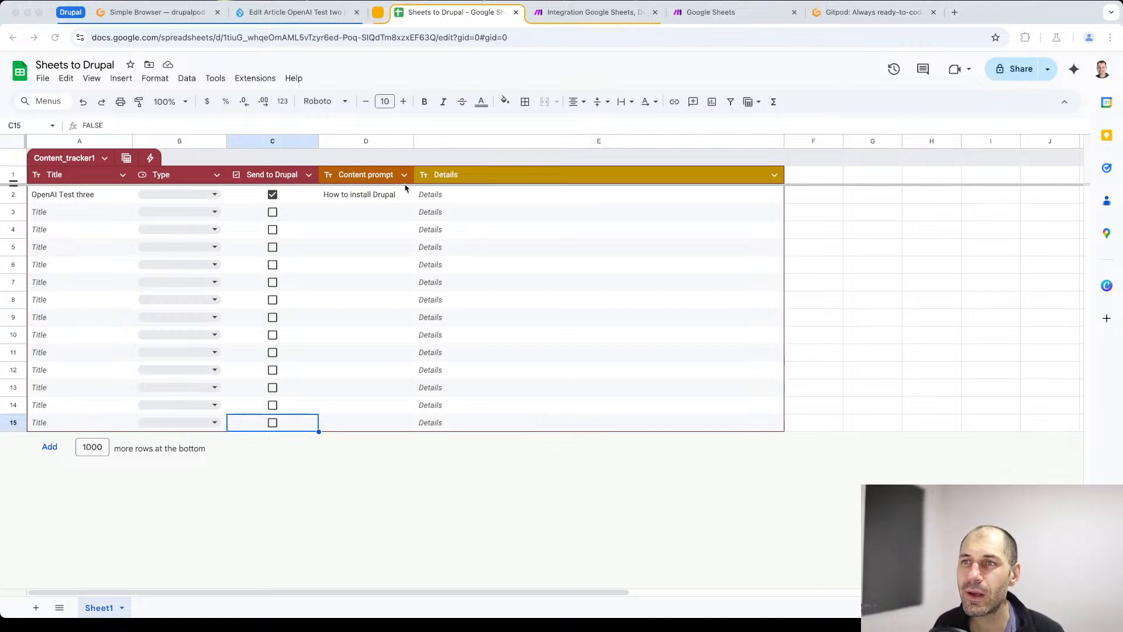
left_click(575, 11)
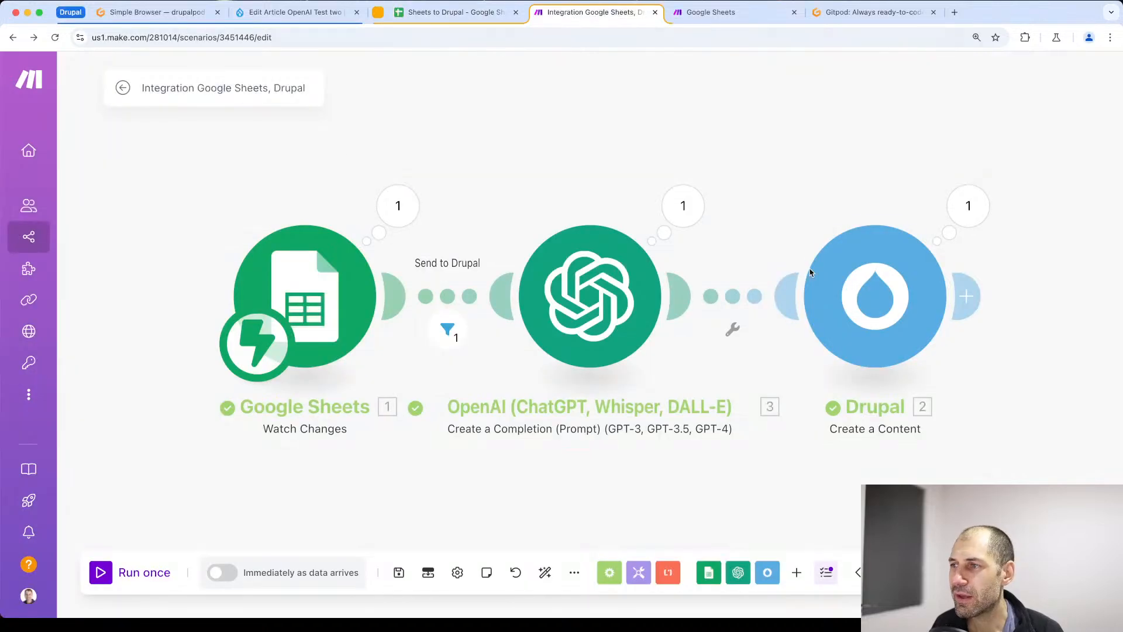
left_click(266, 16)
scroll(125, 138, "up", 2)
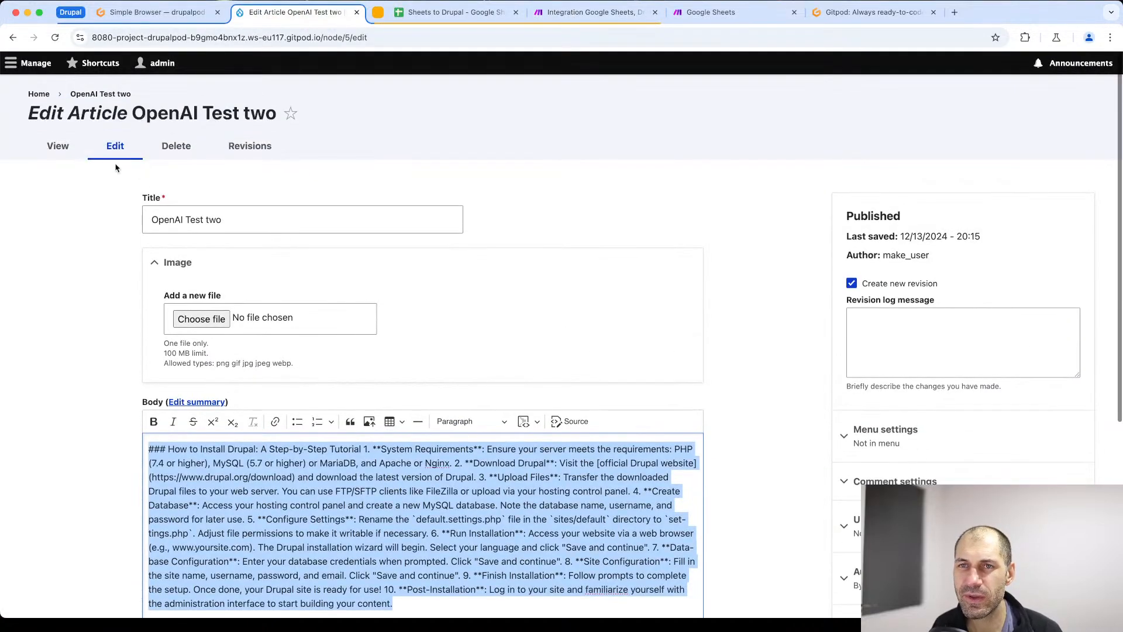
left_click(56, 147)
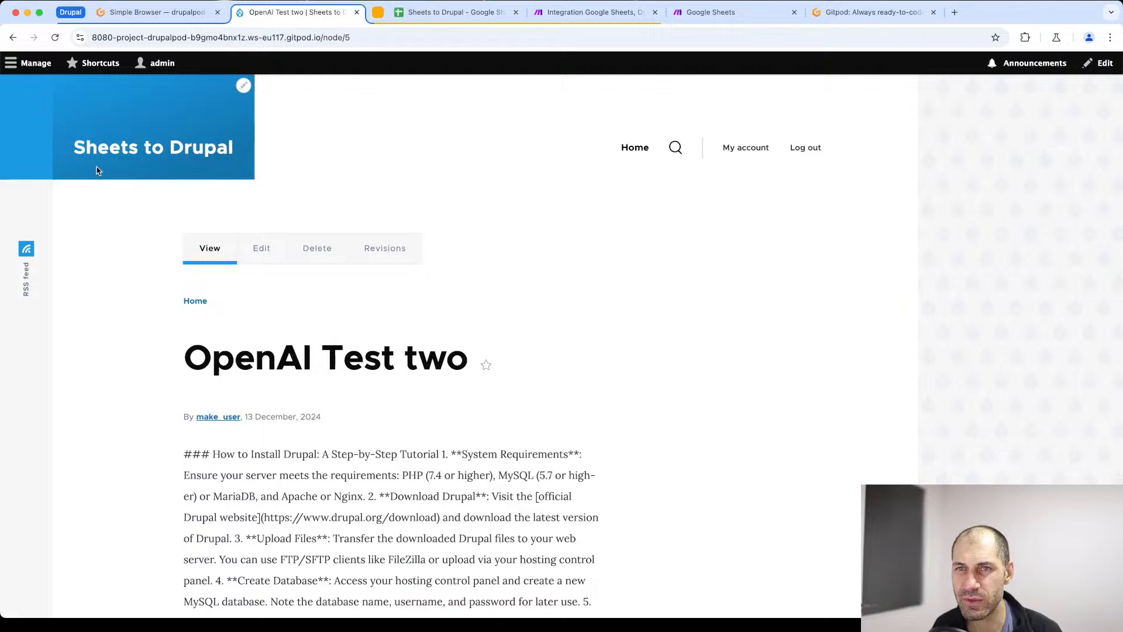
left_click(36, 63)
left_click(37, 87)
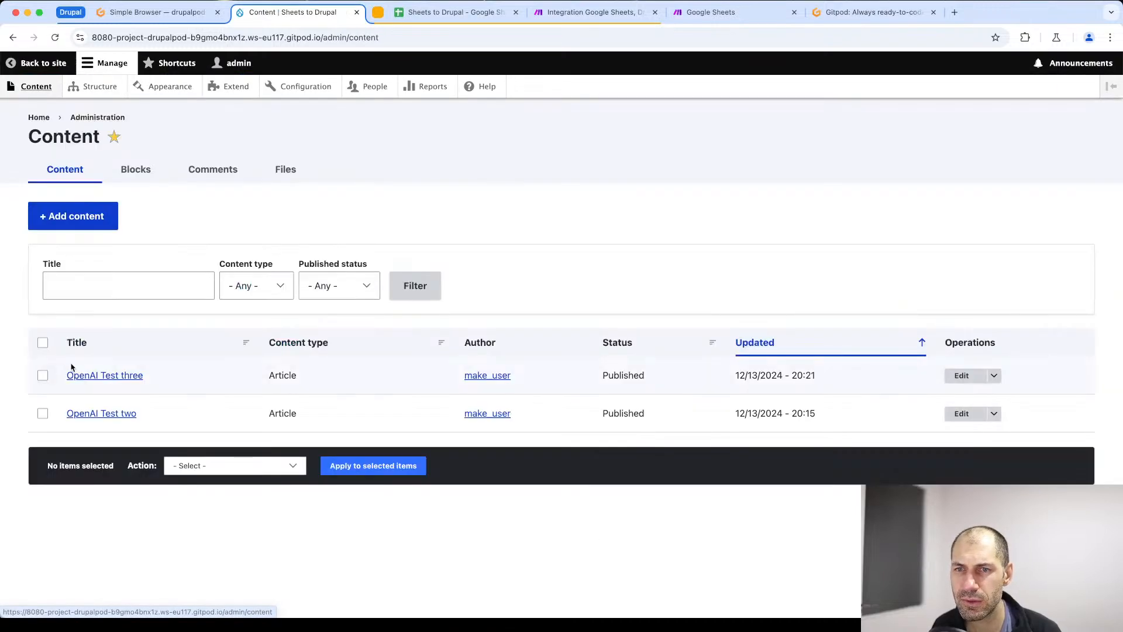
left_click(103, 376)
scroll(262, 449, "down", 7)
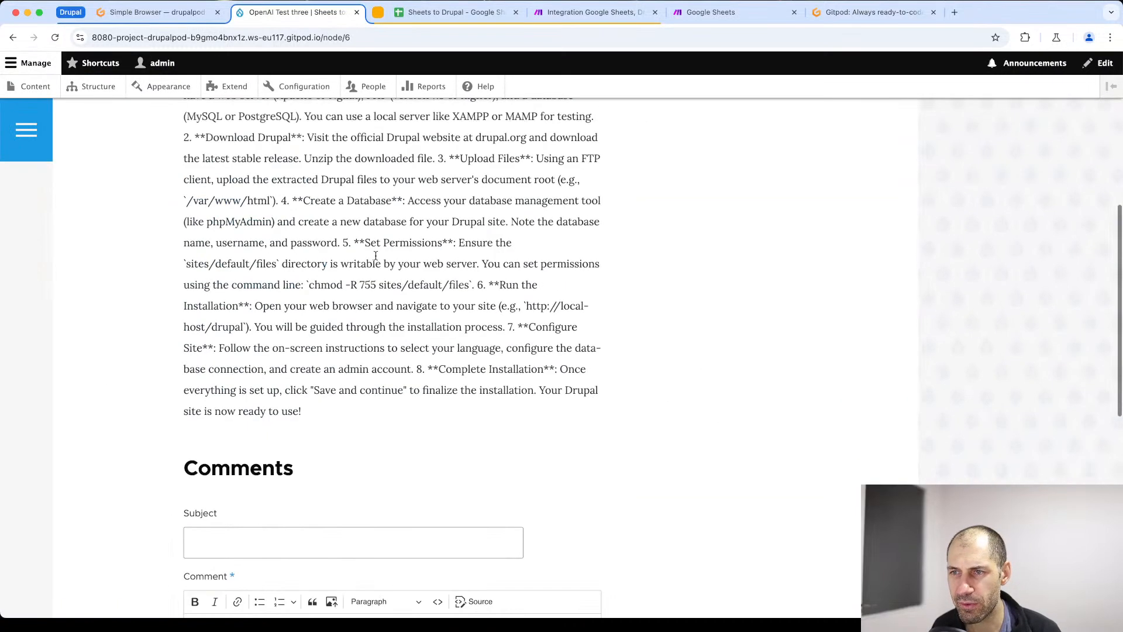
scroll(284, 263, "up", 7)
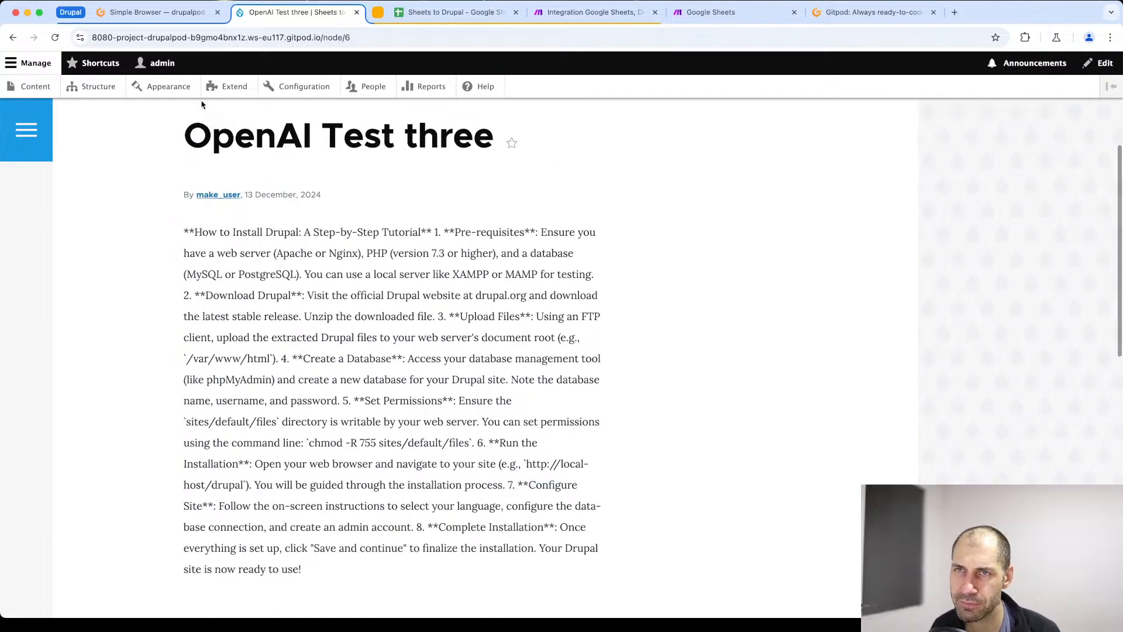
- In the Make scenario, insert a router between the OpenAI and Drupal modules and give it a second branch
left_click(486, 13)
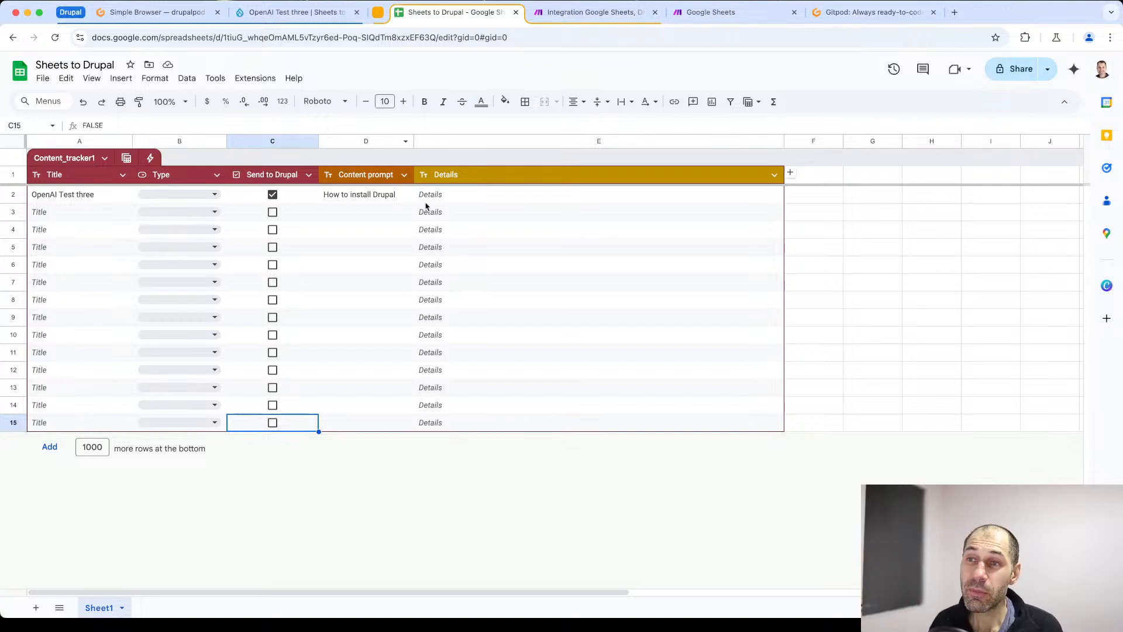
left_click(455, 193)
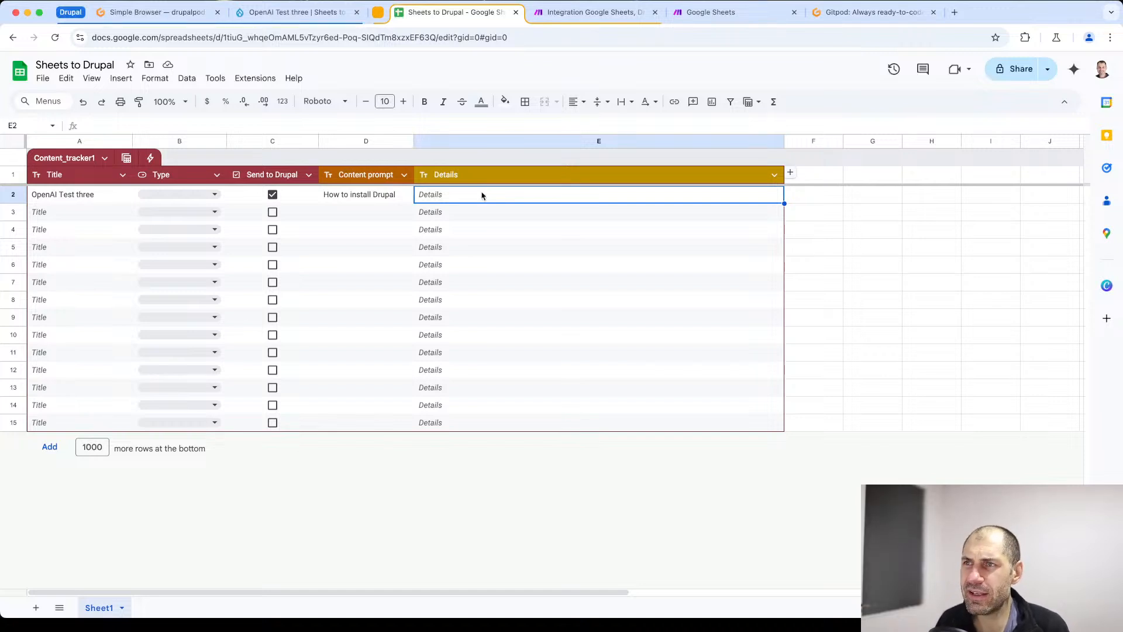
left_click(590, 23)
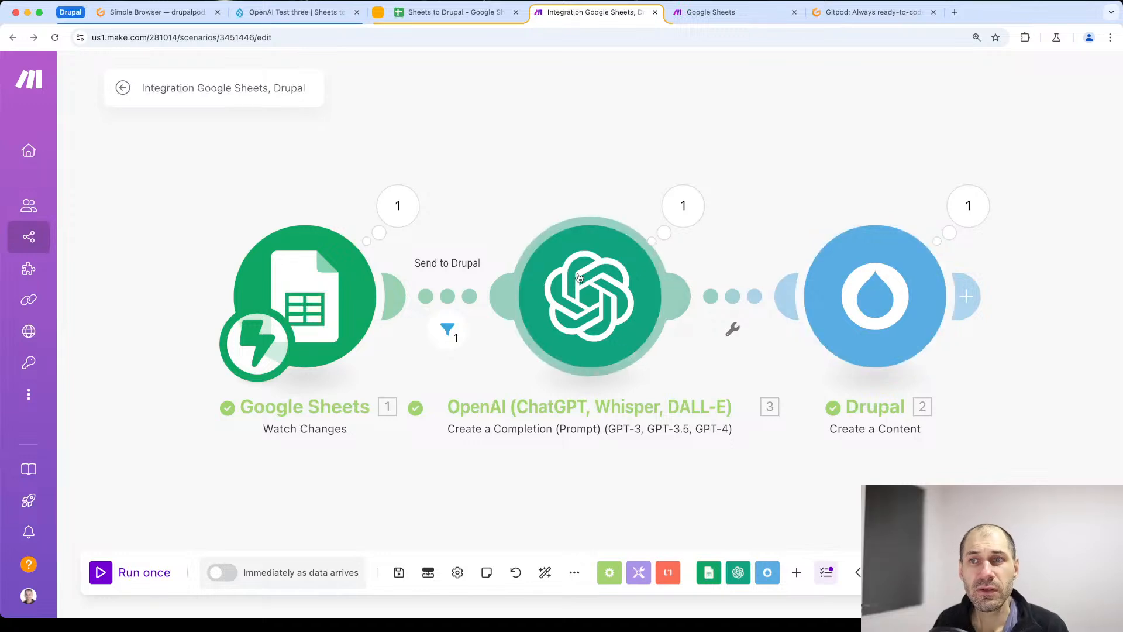
left_click(737, 300)
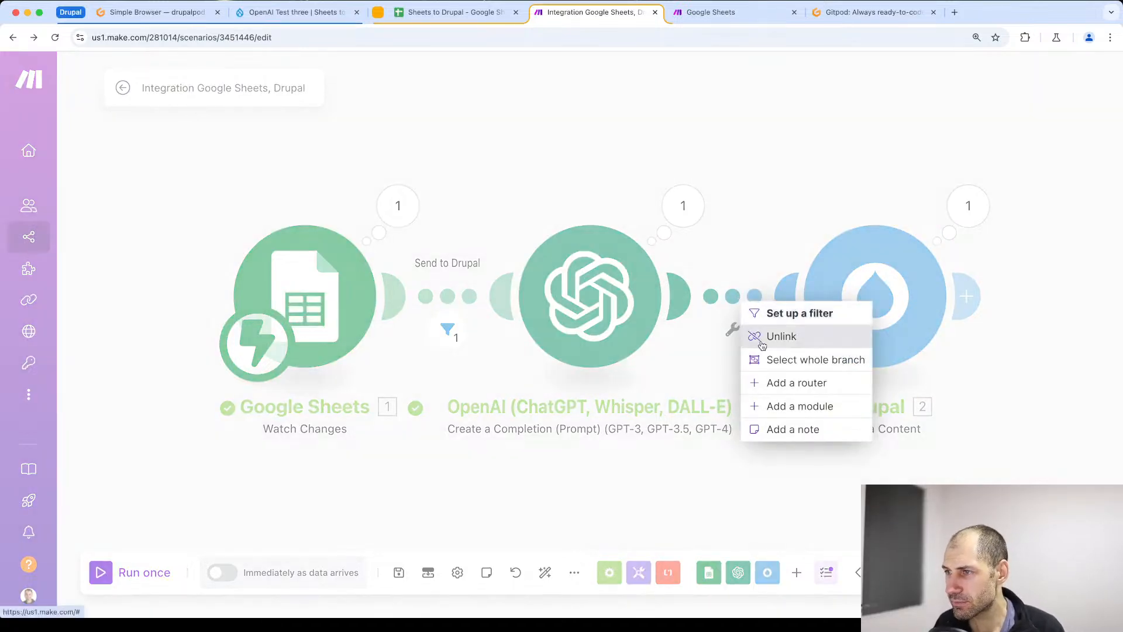
left_click(768, 383)
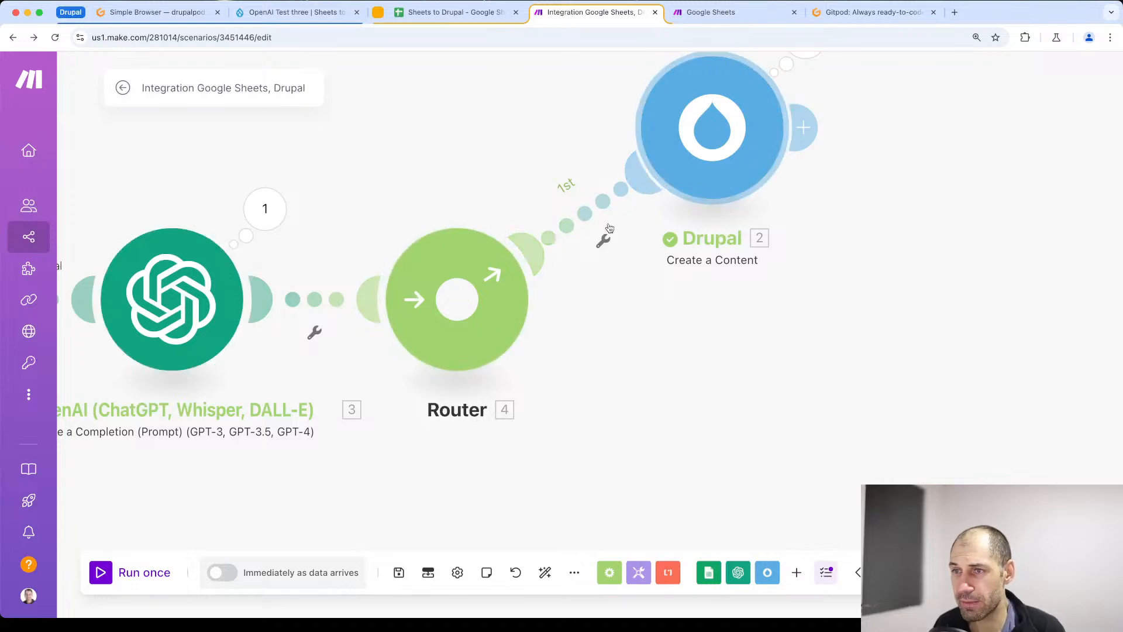
left_click(453, 310)
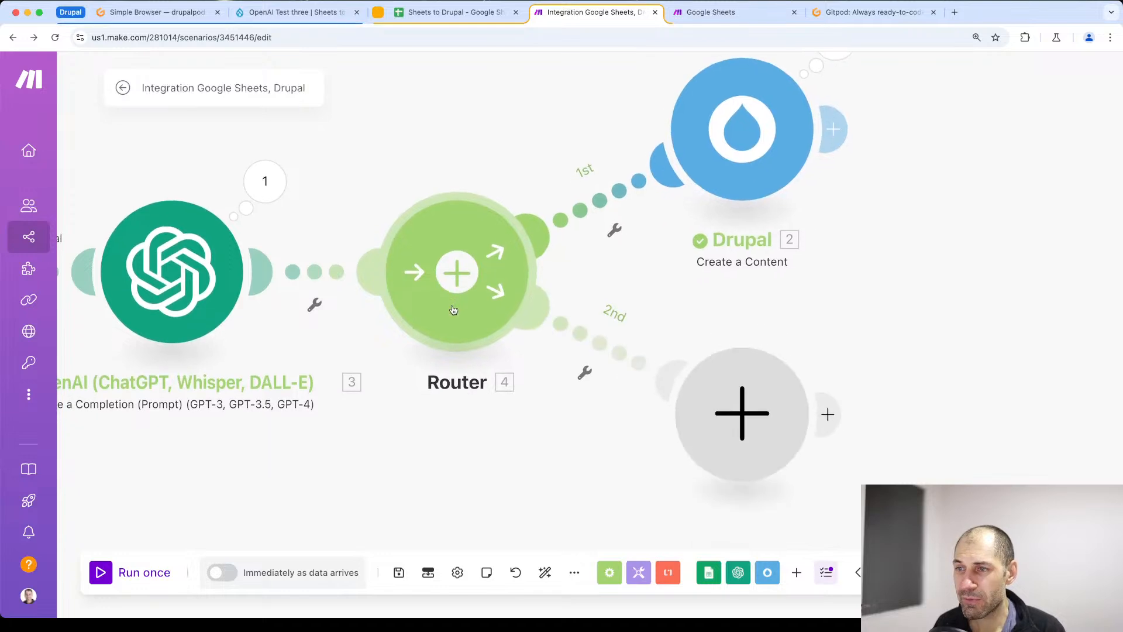
- Add a Google Sheets Update a Cell module to the router's second branch
left_click(725, 396)
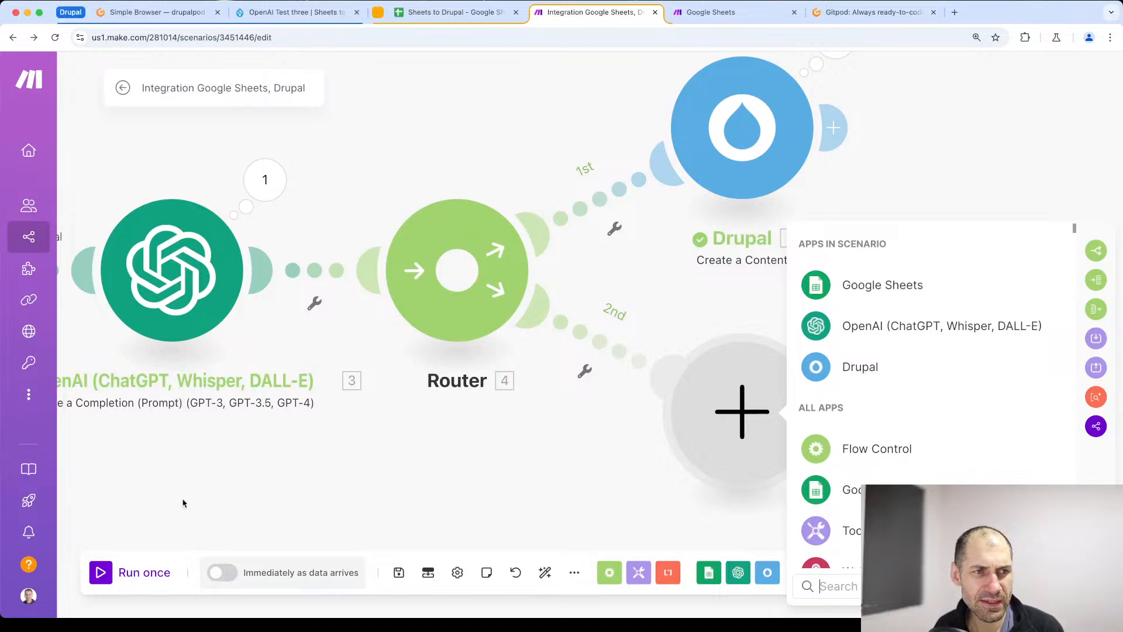
left_click(902, 296)
scroll(885, 466, "down", 3)
scroll(885, 465, "down", 3)
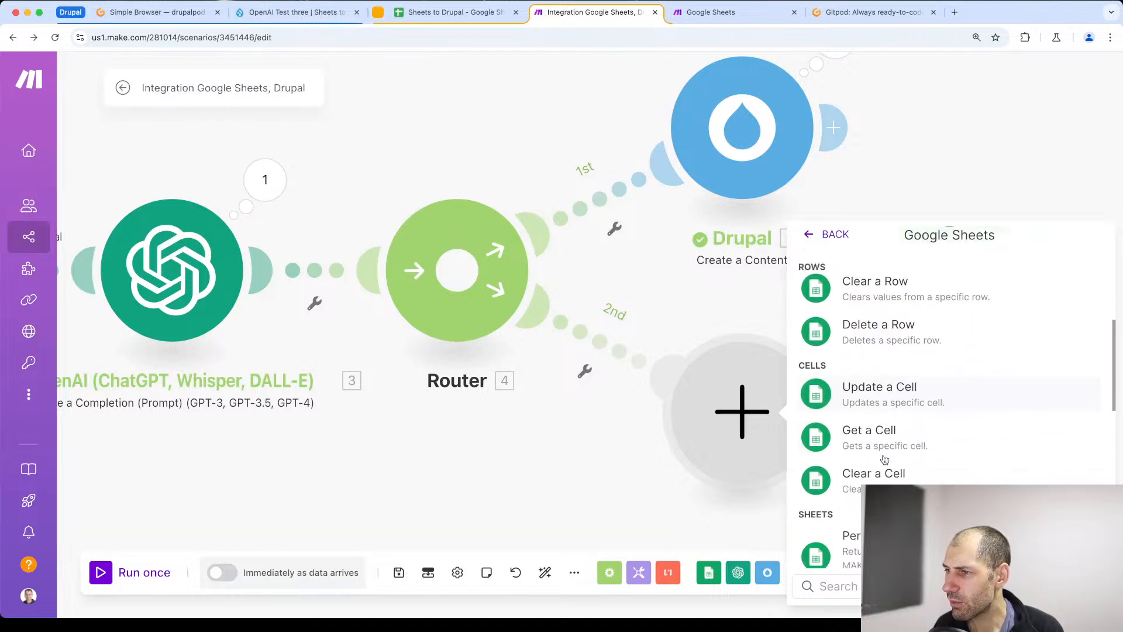
left_click(886, 397)
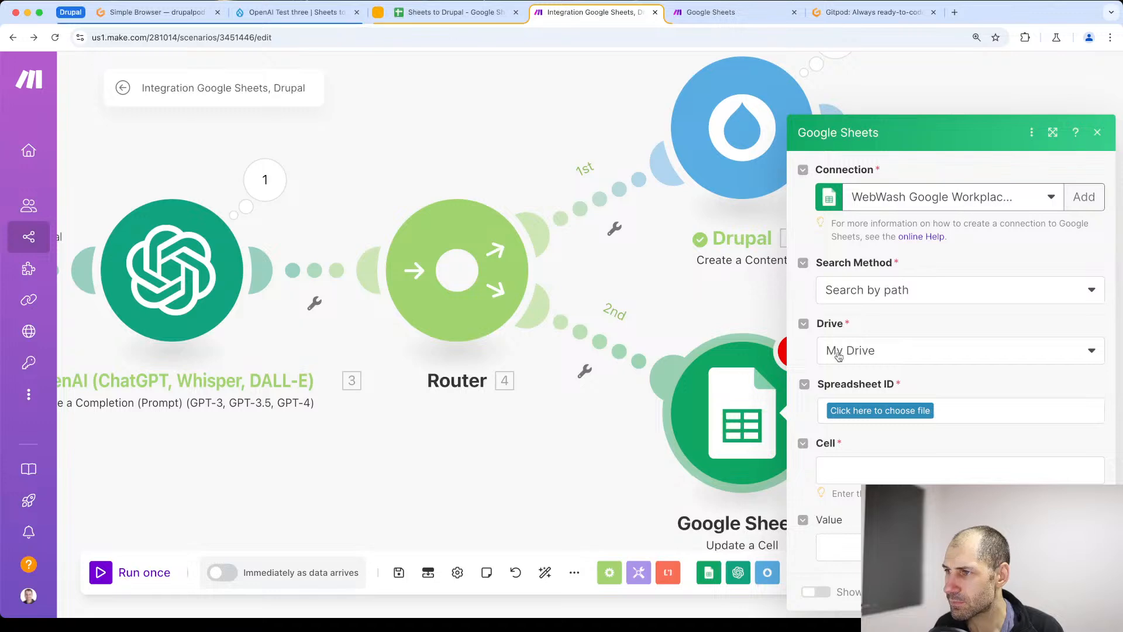
- Copy the spreadsheet ID from the URL of the Sheets to Drupal spreadsheet and return to the Make scenario
left_click(421, 13)
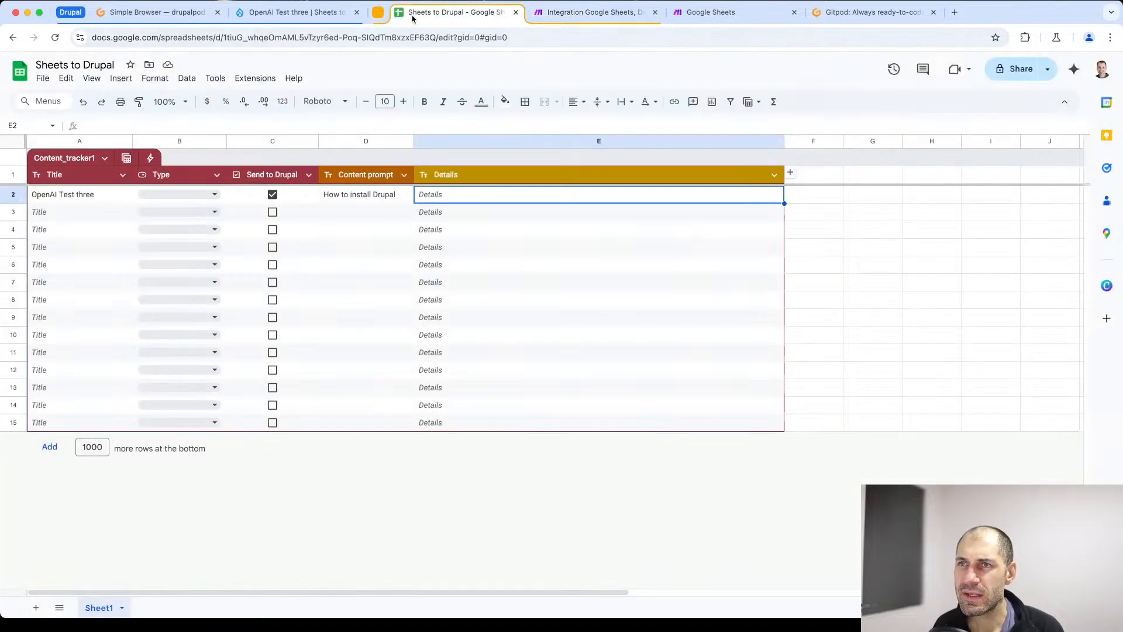
left_click_drag(437, 37, 222, 36)
right_click(266, 37)
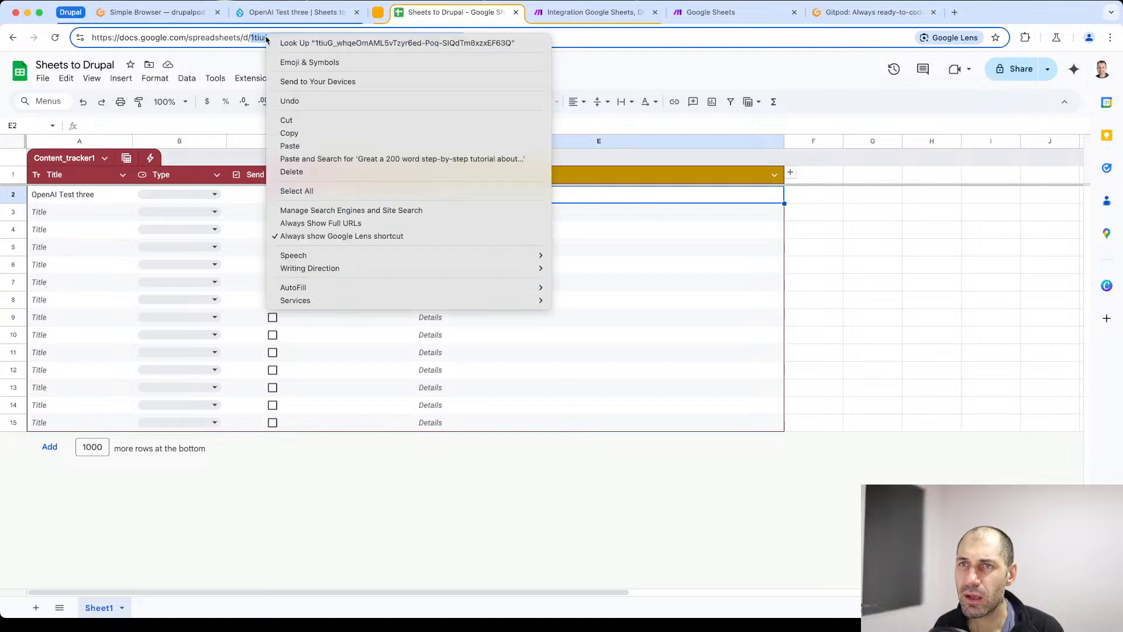
left_click(332, 132)
right_click(267, 38)
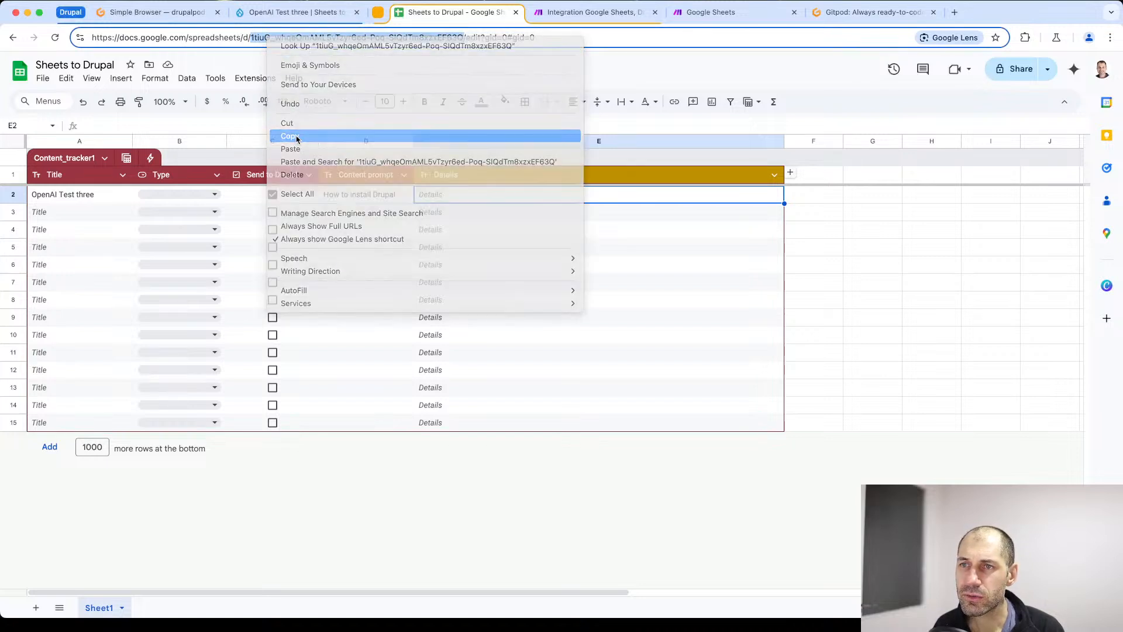
left_click(290, 135)
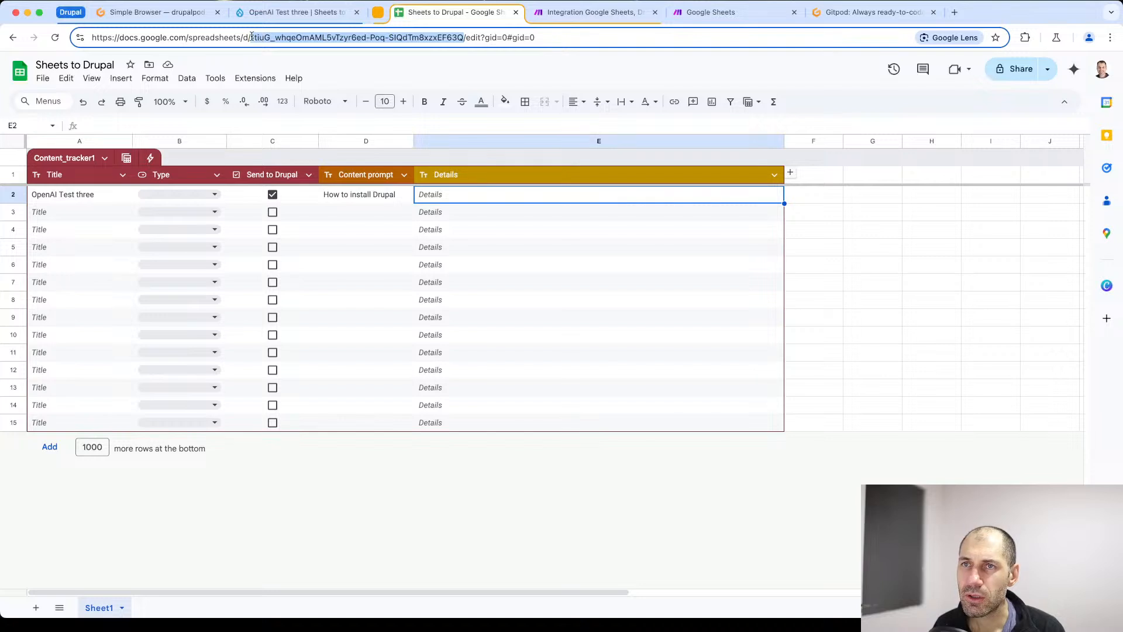
left_click(582, 14)
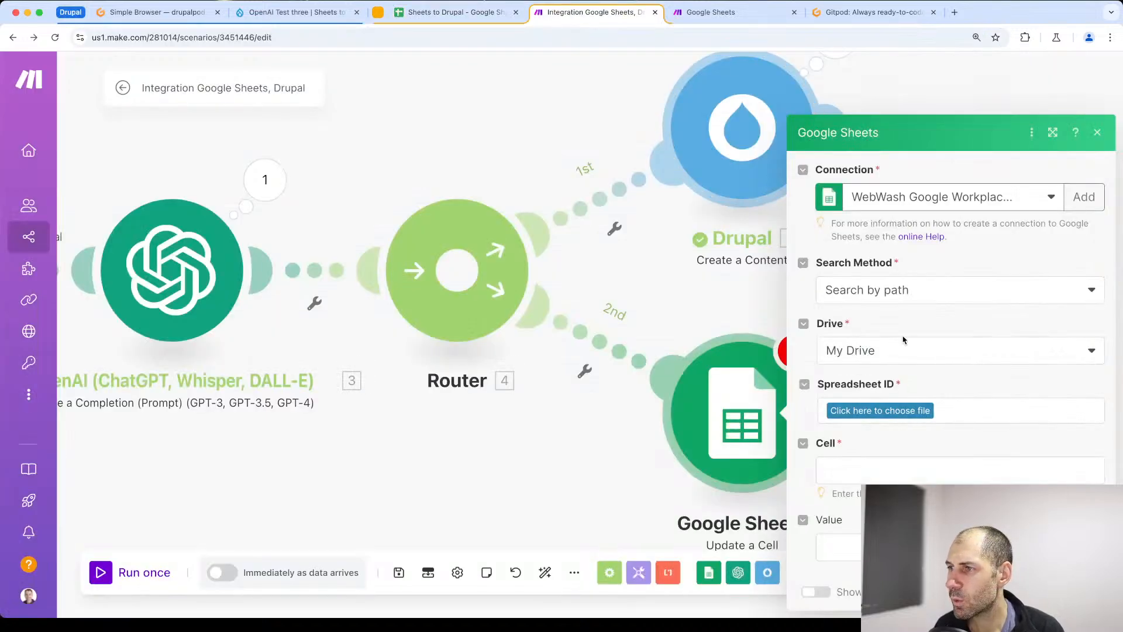
- Set the Update a Cell search method to Enter manually and paste the copied ID as the Spreadsheet ID
left_click(906, 293)
left_click(879, 369)
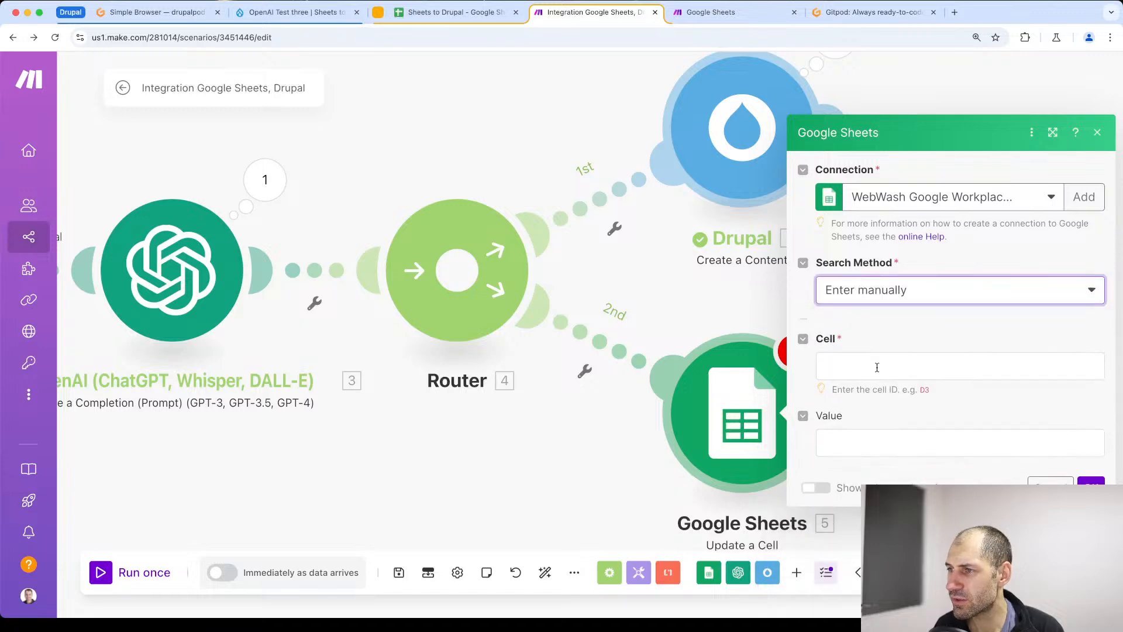
left_click(858, 294)
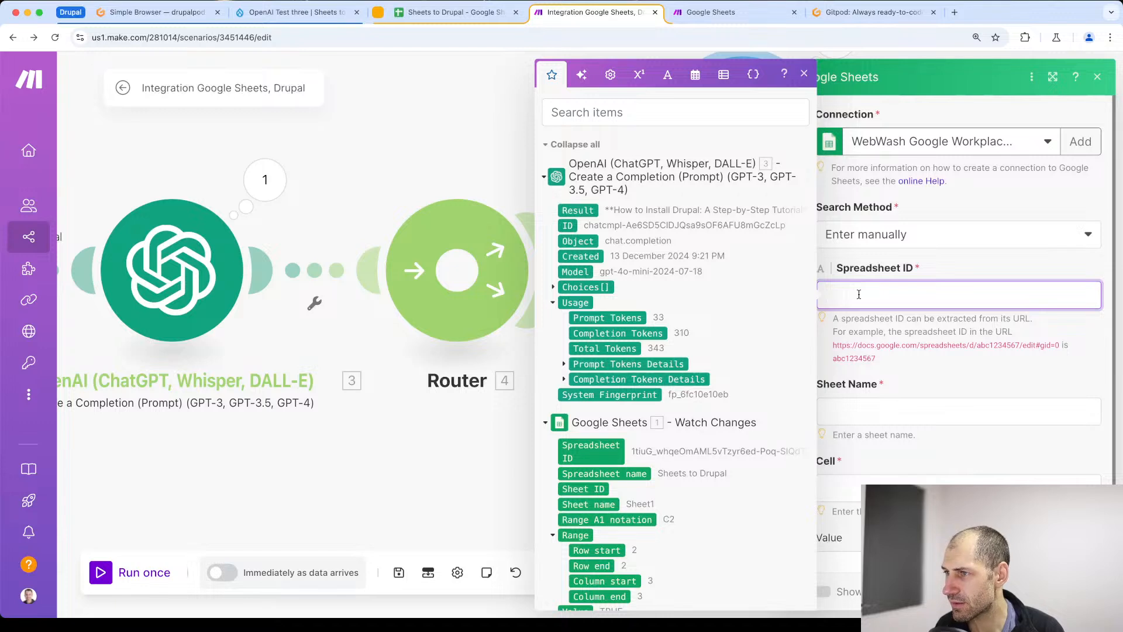
key("super+v")
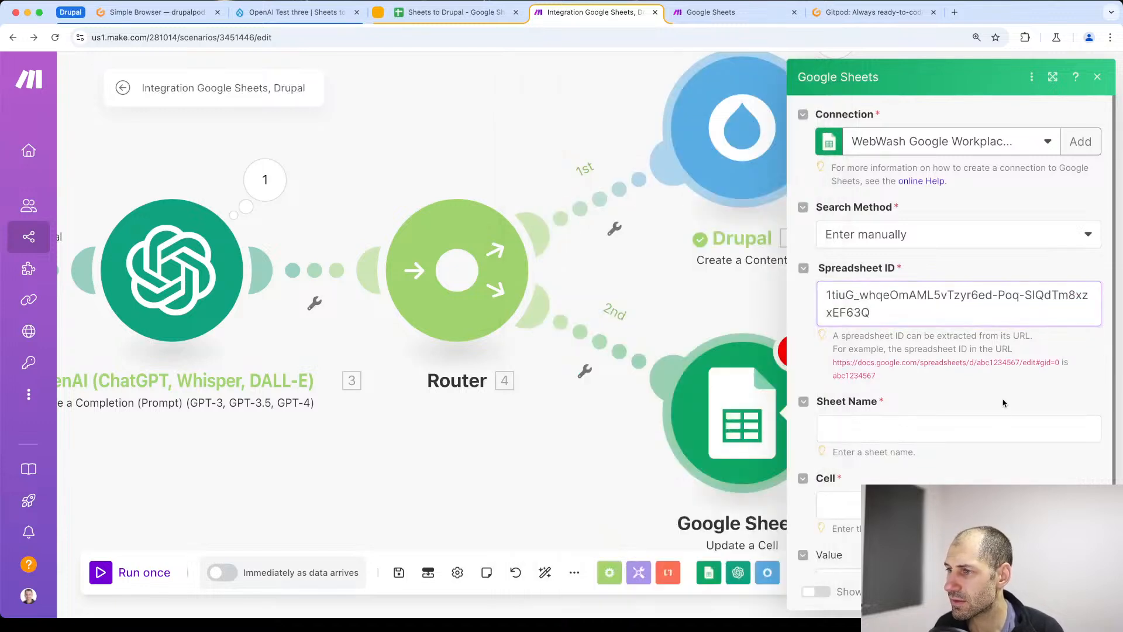
- Set the Update a Cell module's sheet name to Sheet1
left_click(925, 422)
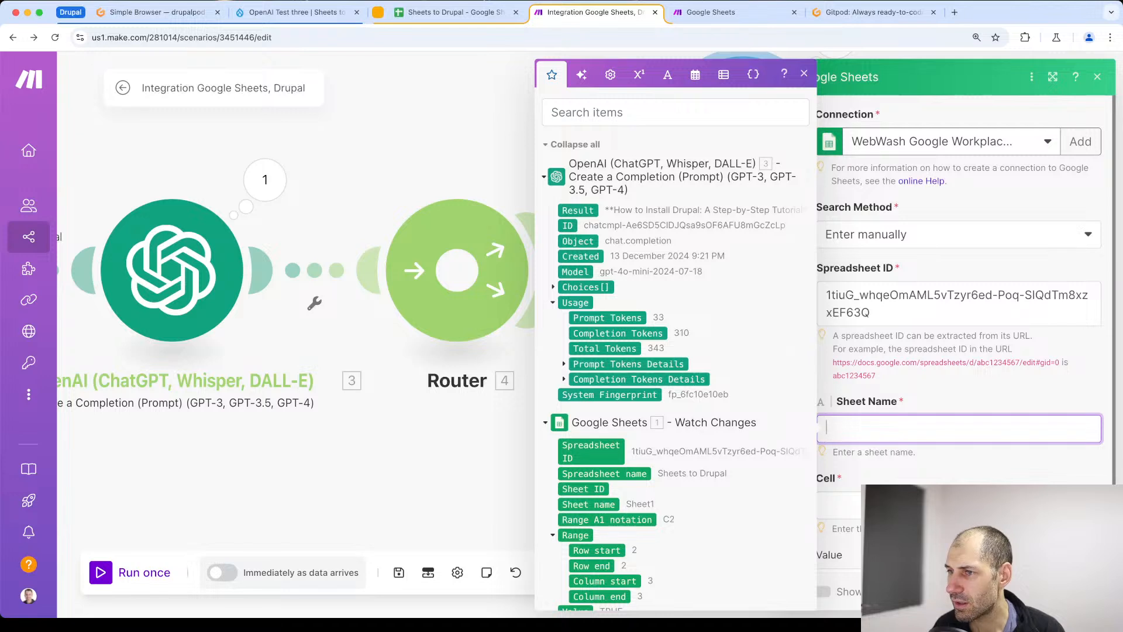
type("sh")
key("BackSpace")
type("Sheet1")
left_click(995, 457)
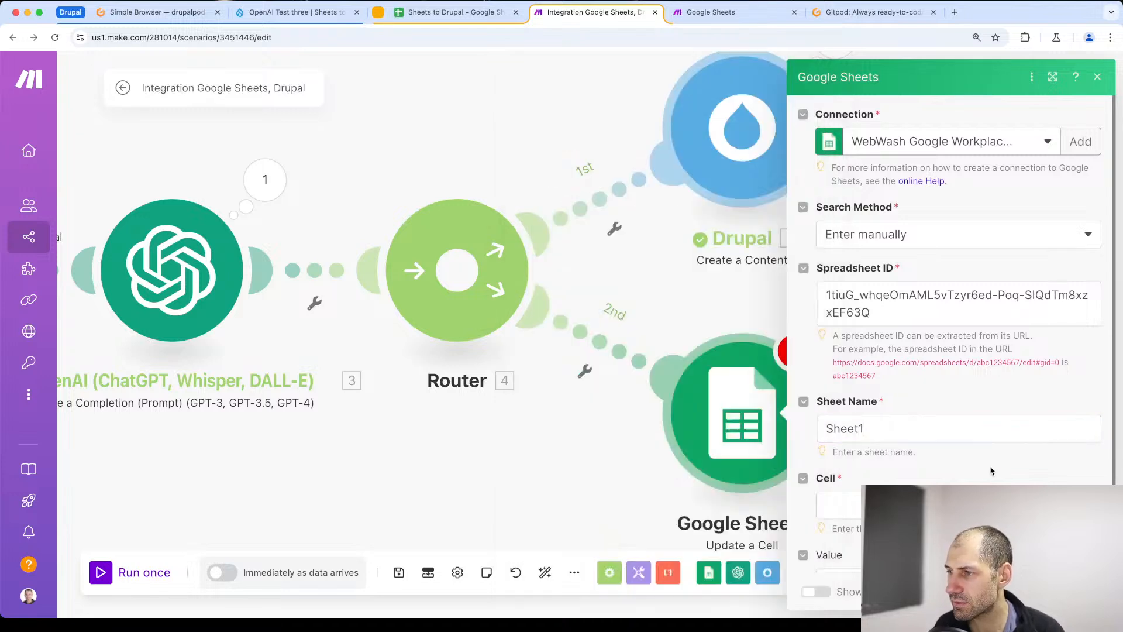
- Map the Update a Cell module's Cell field to row value E from Watch Changes and close the module settings
scroll(988, 462, "down", 1)
left_click(866, 468)
scroll(631, 515, "down", 2)
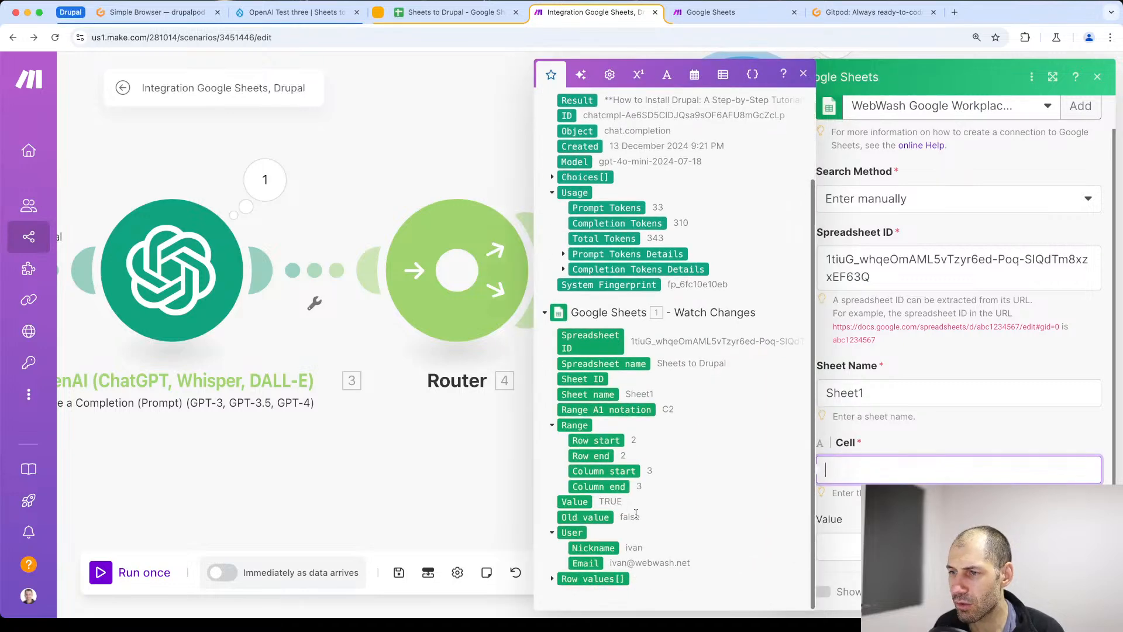
scroll(555, 582, "down", 6)
scroll(556, 583, "down", 1)
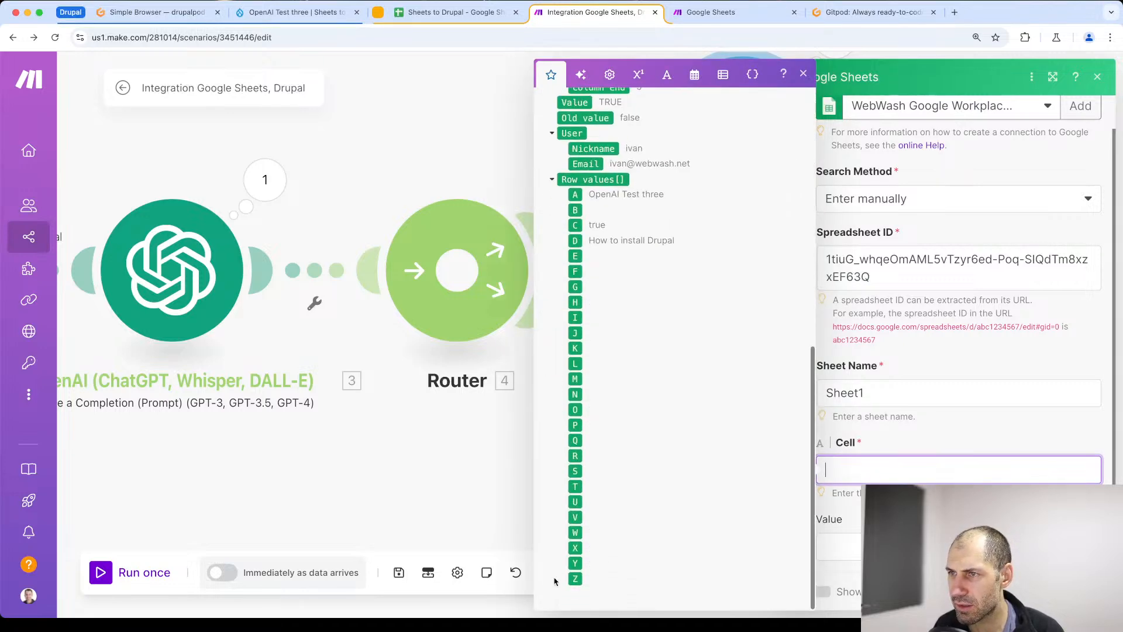
left_click(487, 16)
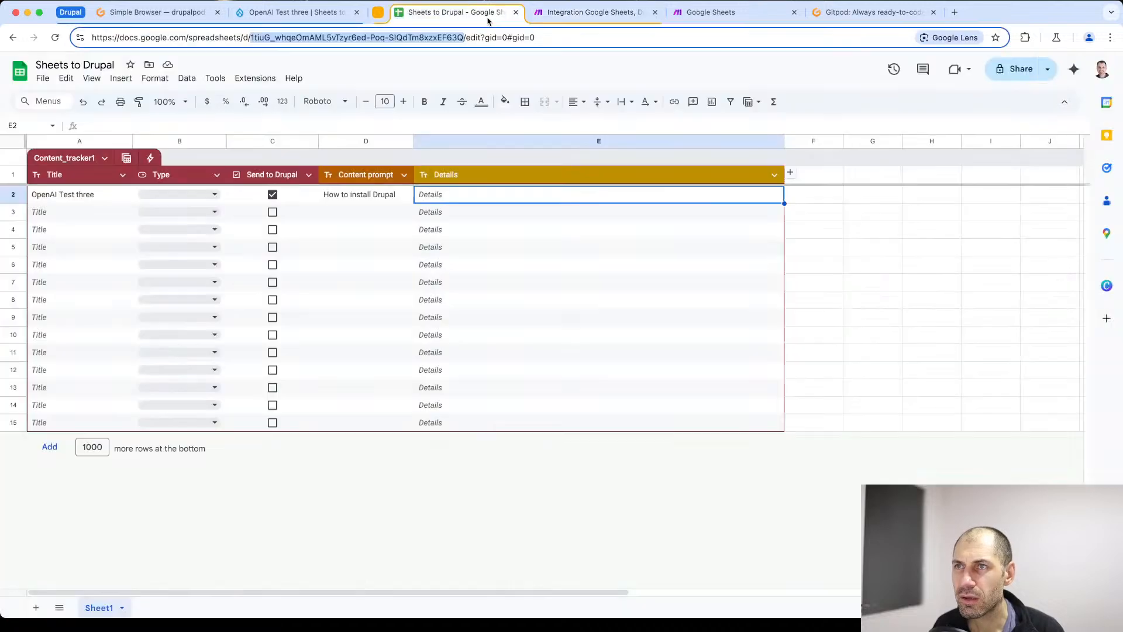
left_click(575, 14)
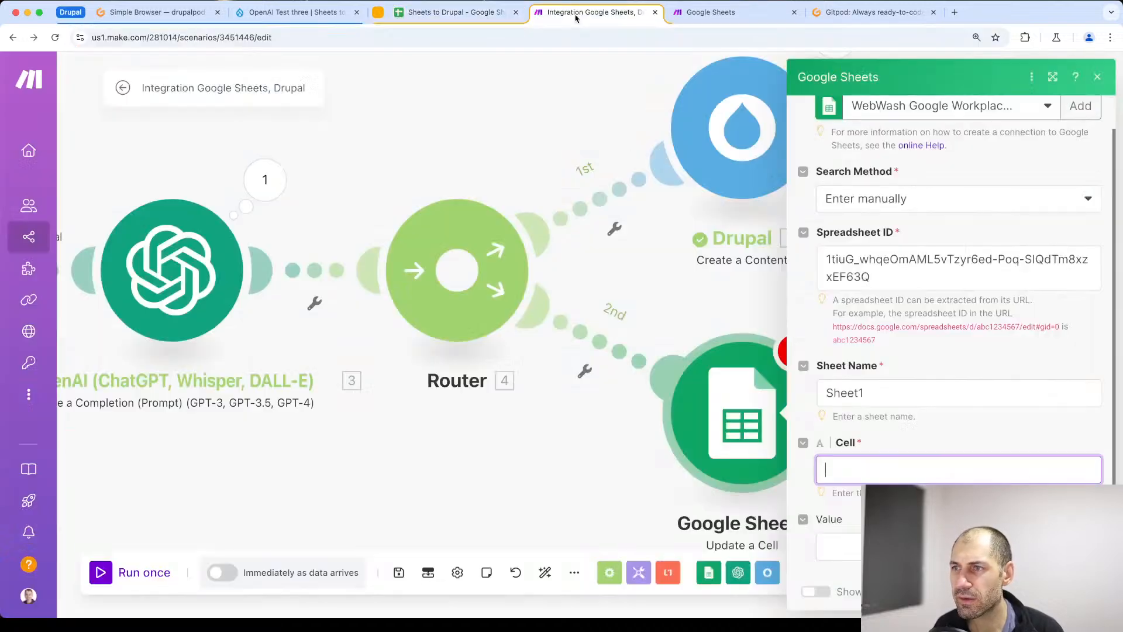
left_click(842, 474)
scroll(642, 495, "down", 5)
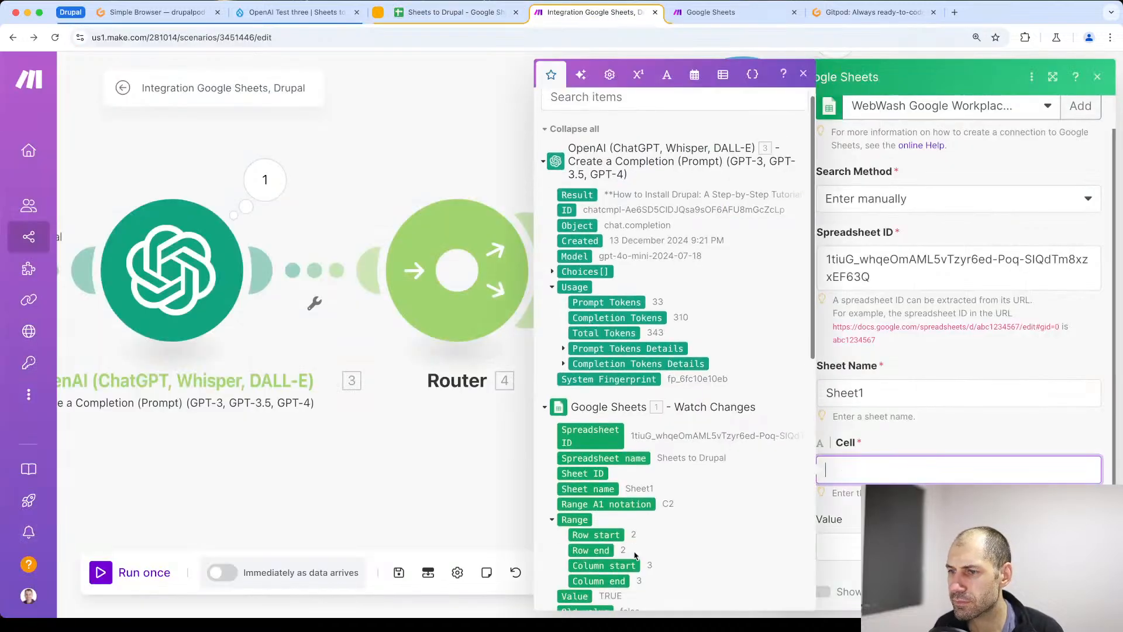
left_click_drag(573, 563, 902, 475)
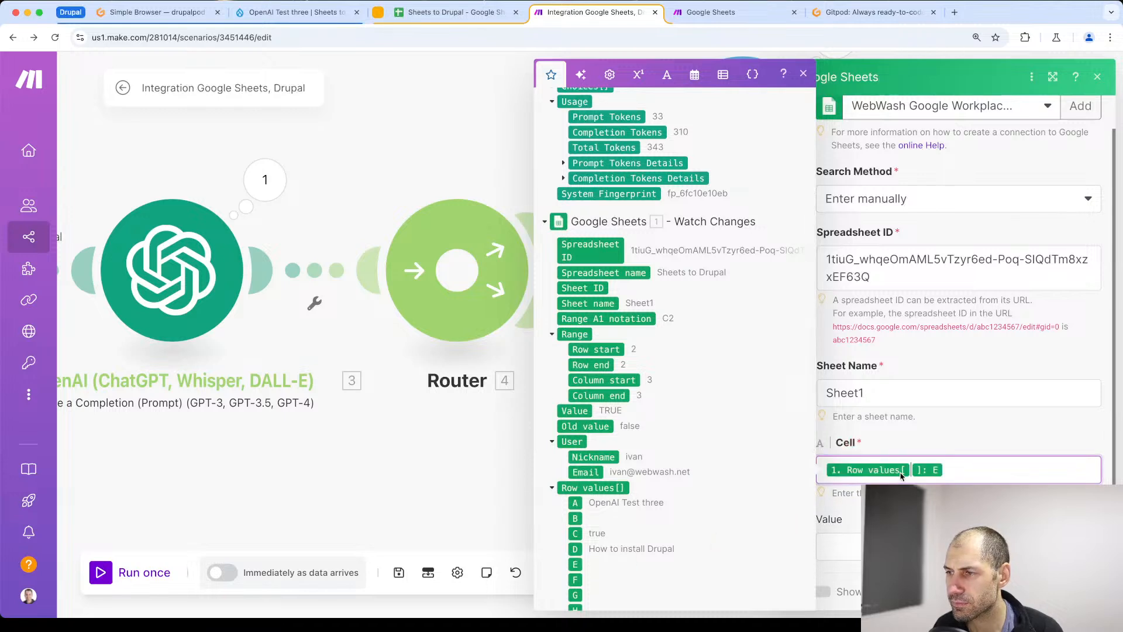
left_click(415, 498)
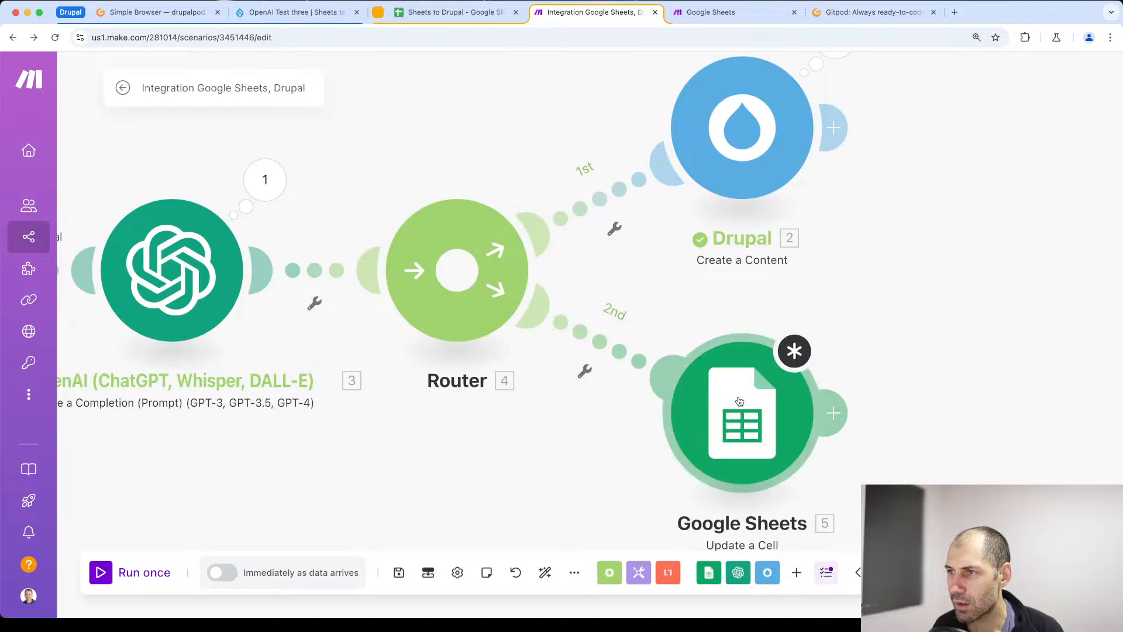
left_click_drag(252, 485, 644, 462)
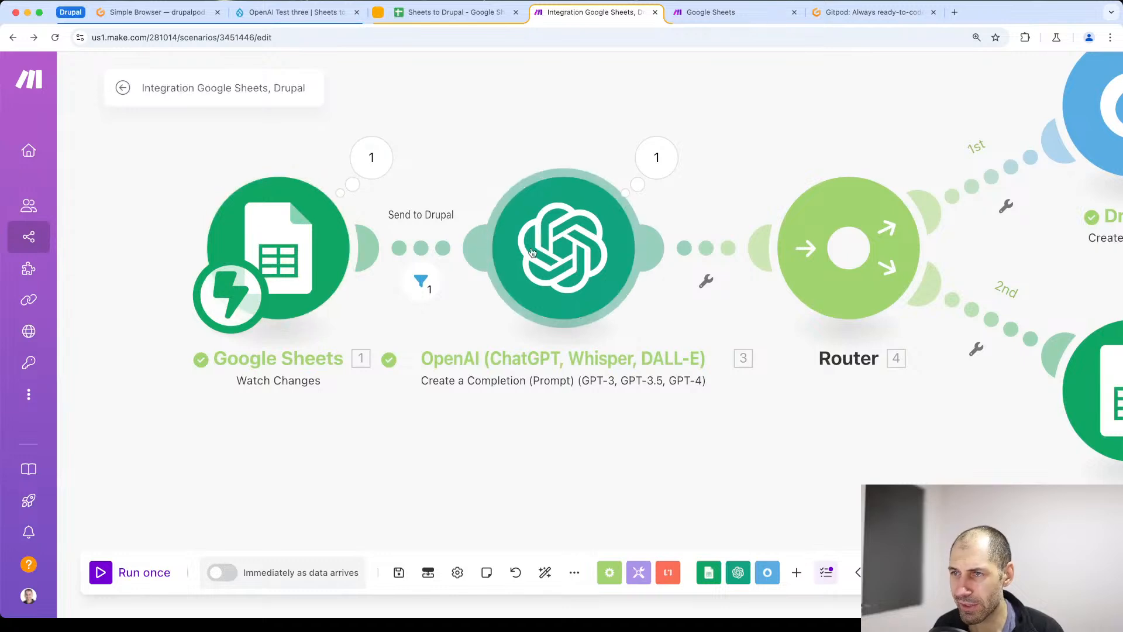
left_click_drag(831, 458, 389, 510)
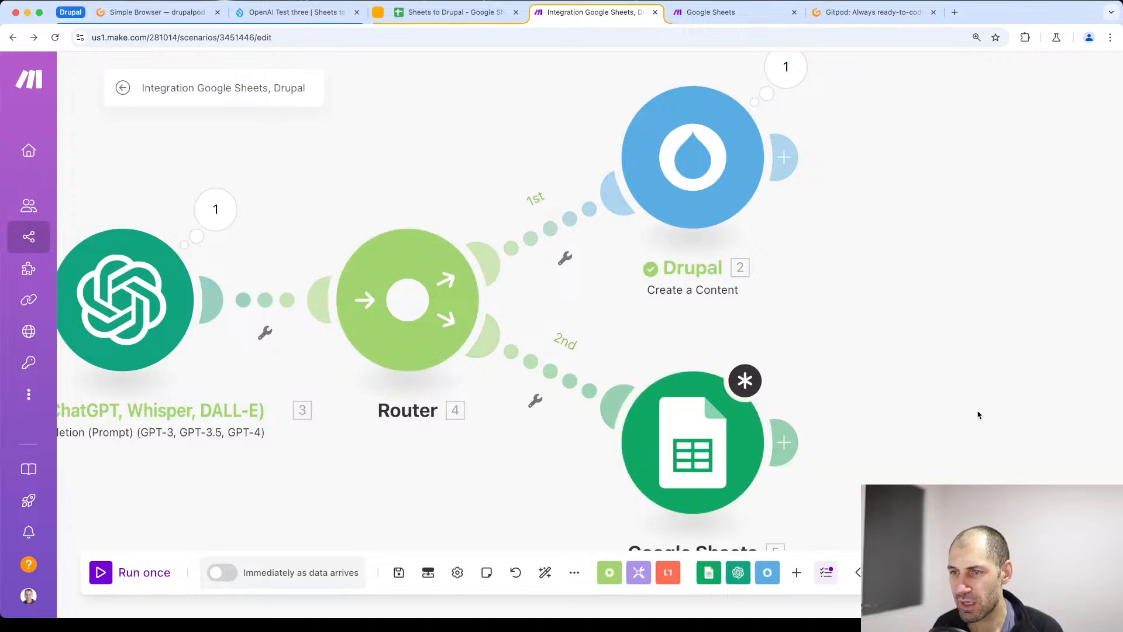
- Confirm the Update a Cell module's pending settings and save the scenario
left_click_drag(330, 485, 589, 437)
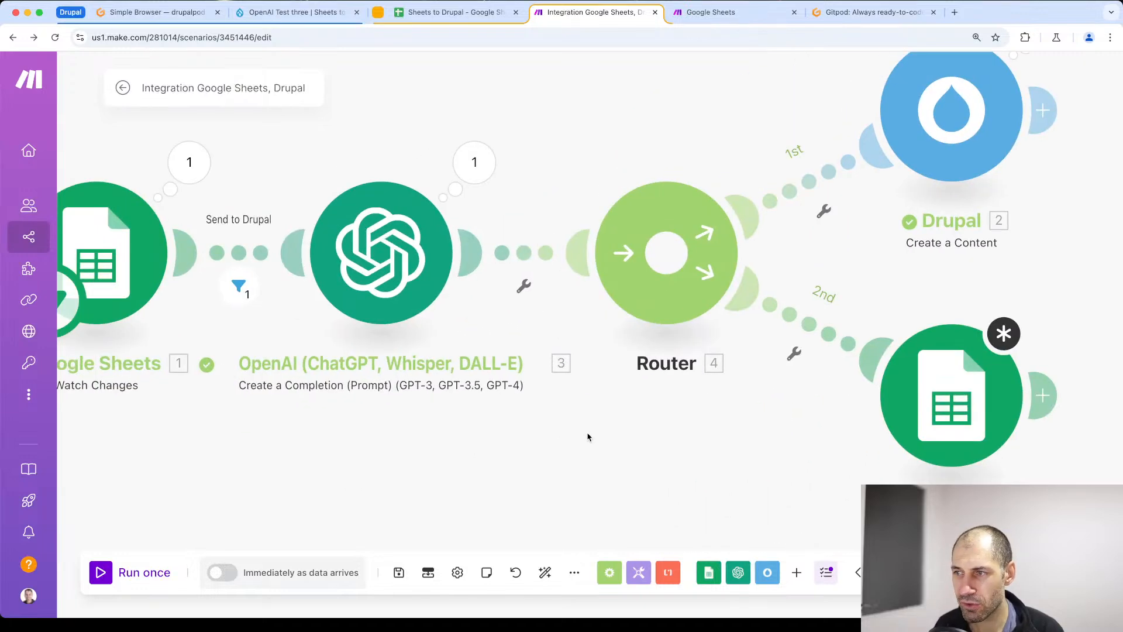
left_click(398, 572)
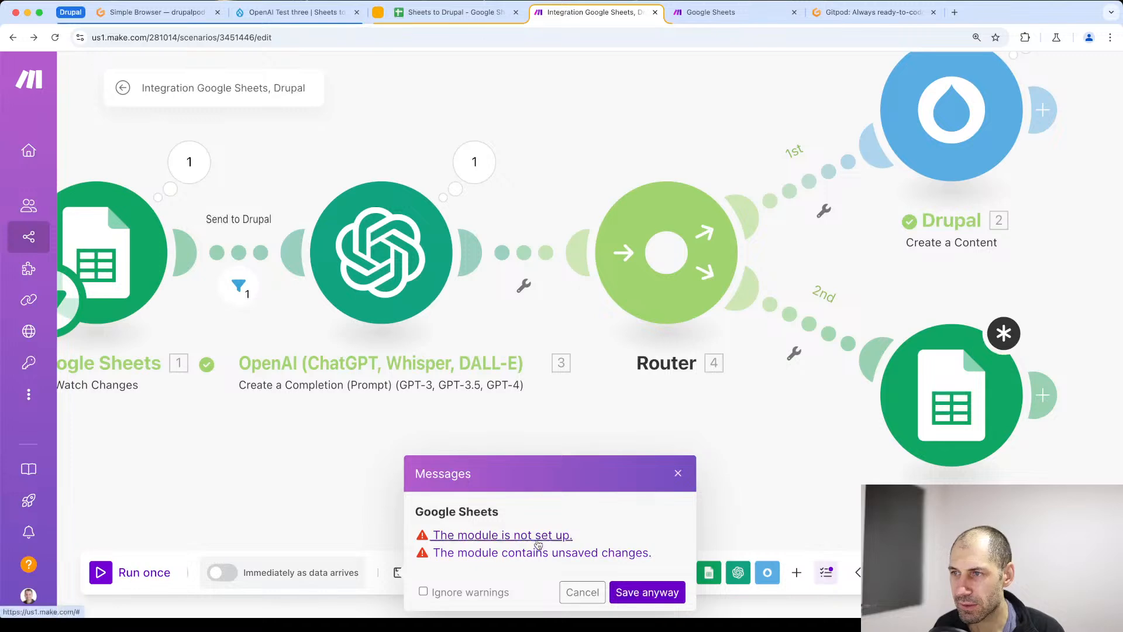
left_click(997, 338)
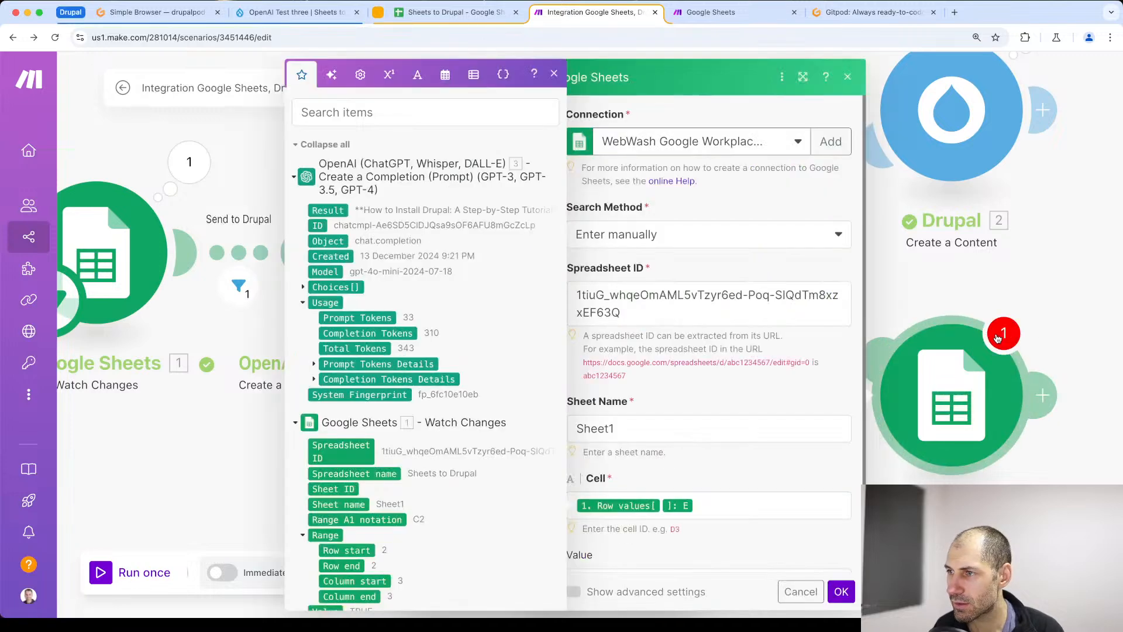
left_click(831, 587)
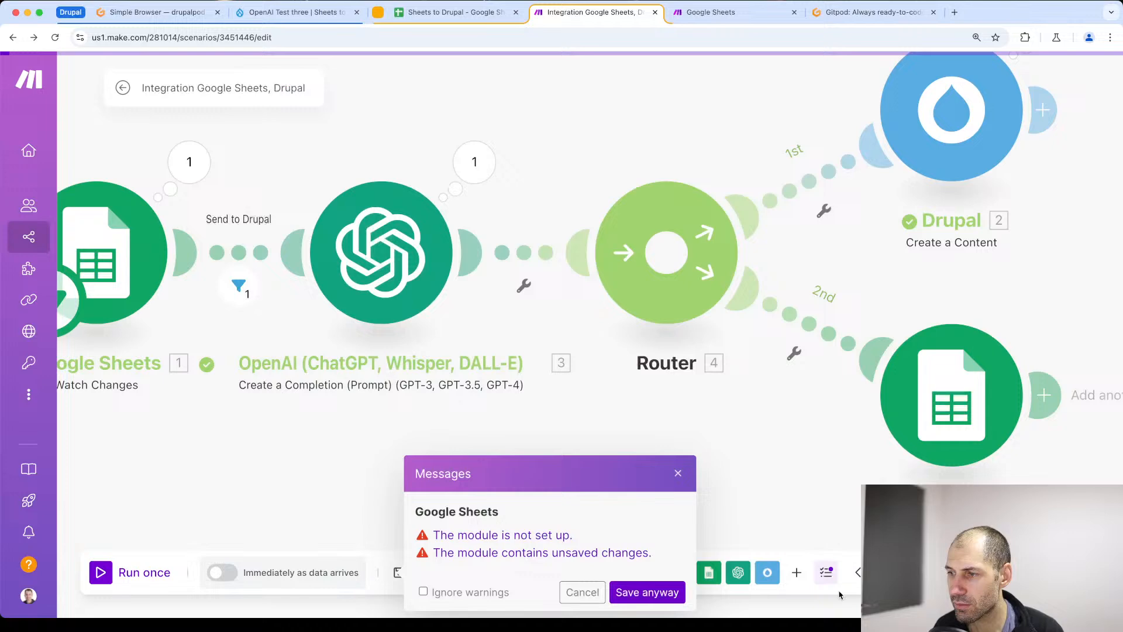
left_click(678, 473)
left_click(399, 572)
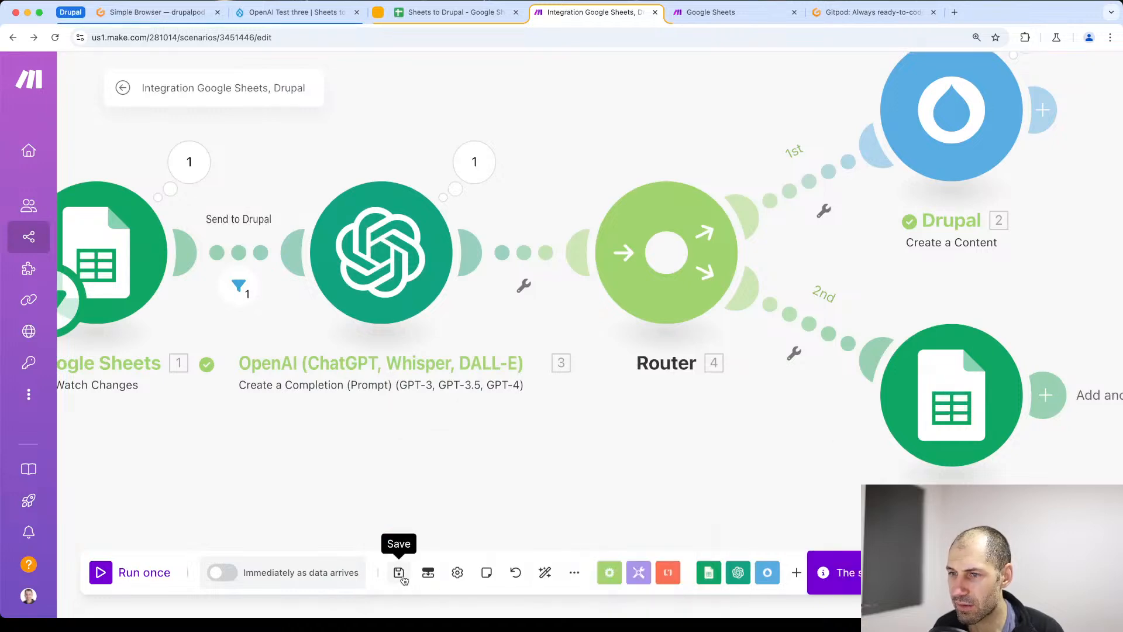
- Review the Update a Cell module's settings through to its Value field, confirm them and save the scenario again
scroll(1000, 417, "right", 3)
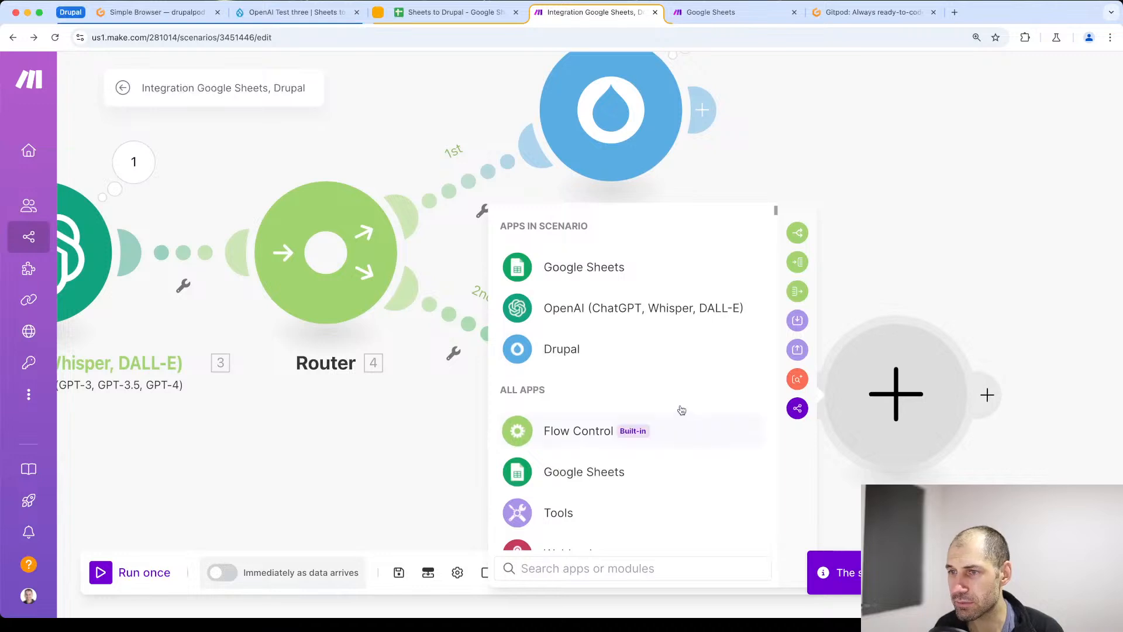
left_click(366, 422)
left_click(604, 396)
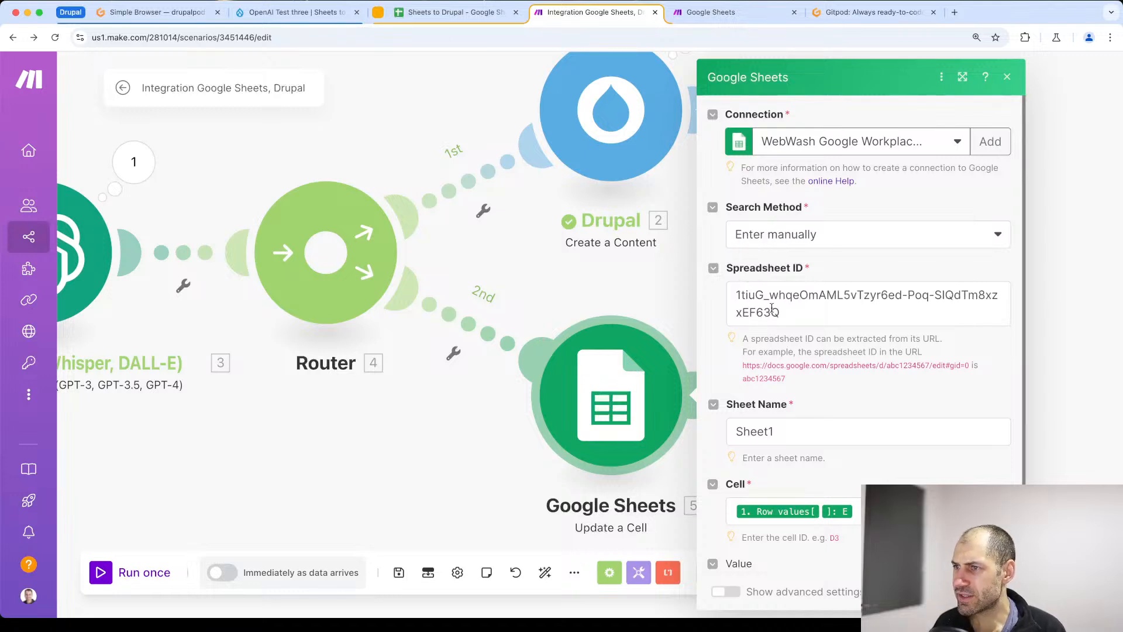
scroll(763, 333, "down", 1)
scroll(772, 415, "down", 2)
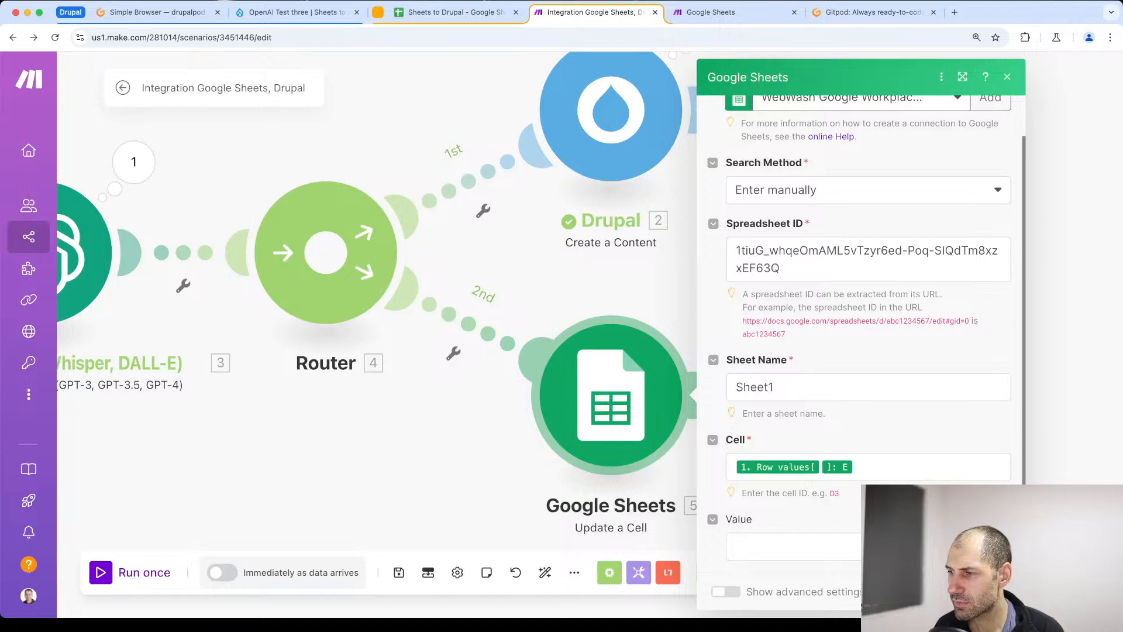
left_click(990, 592)
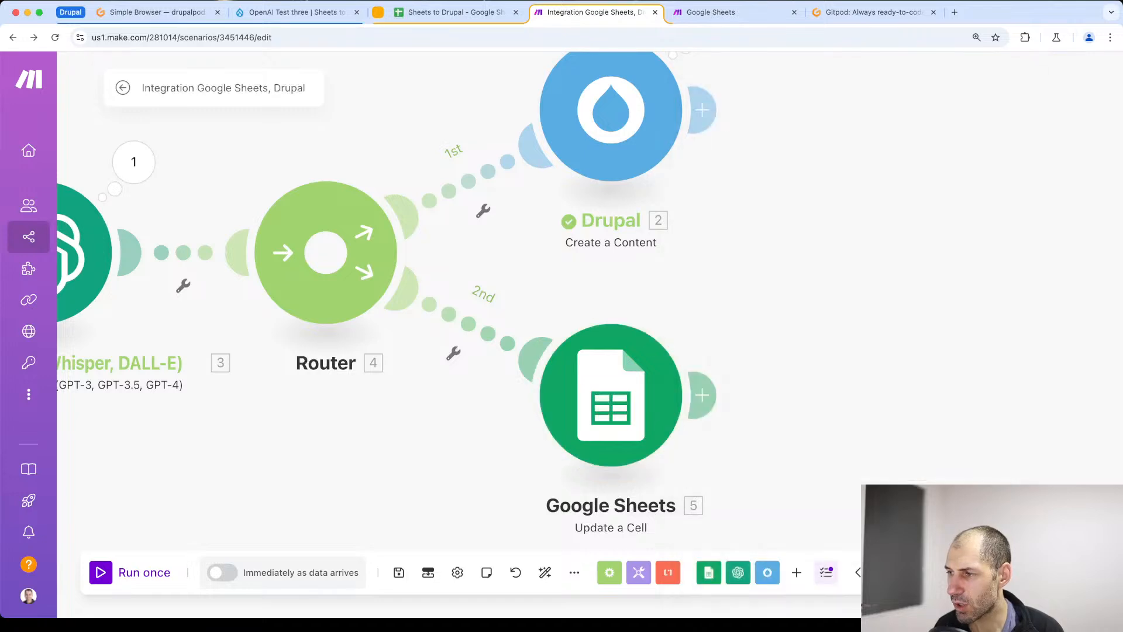
left_click(400, 571)
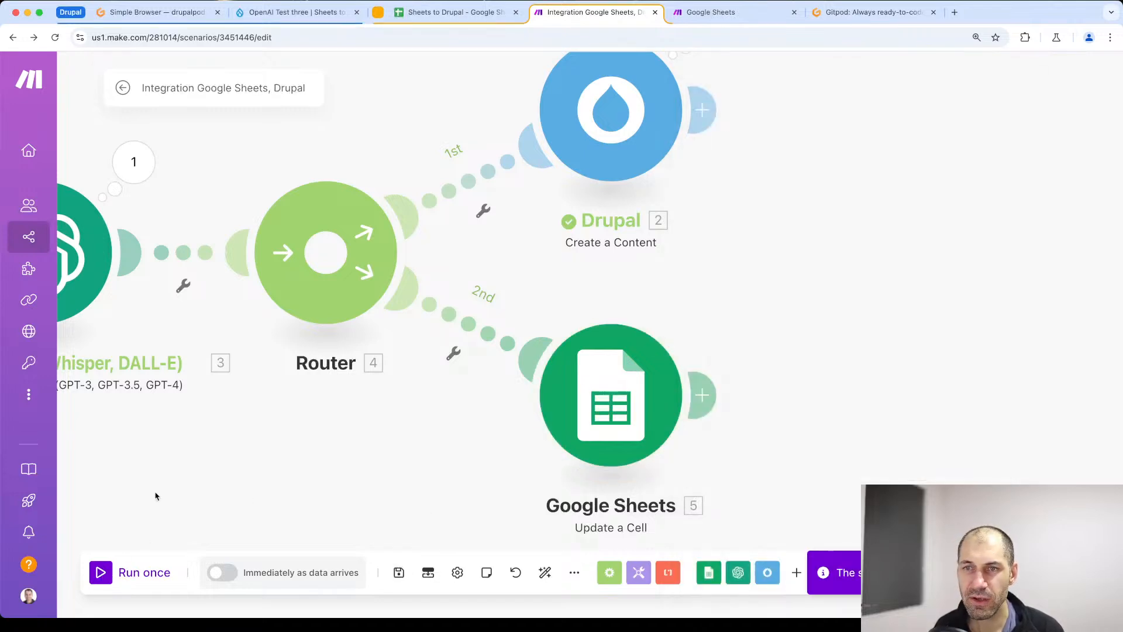
- Run the scenario once, choosing to wait for new data, and check the Sheets to Drupal spreadsheet
left_click_drag(155, 496, 629, 436)
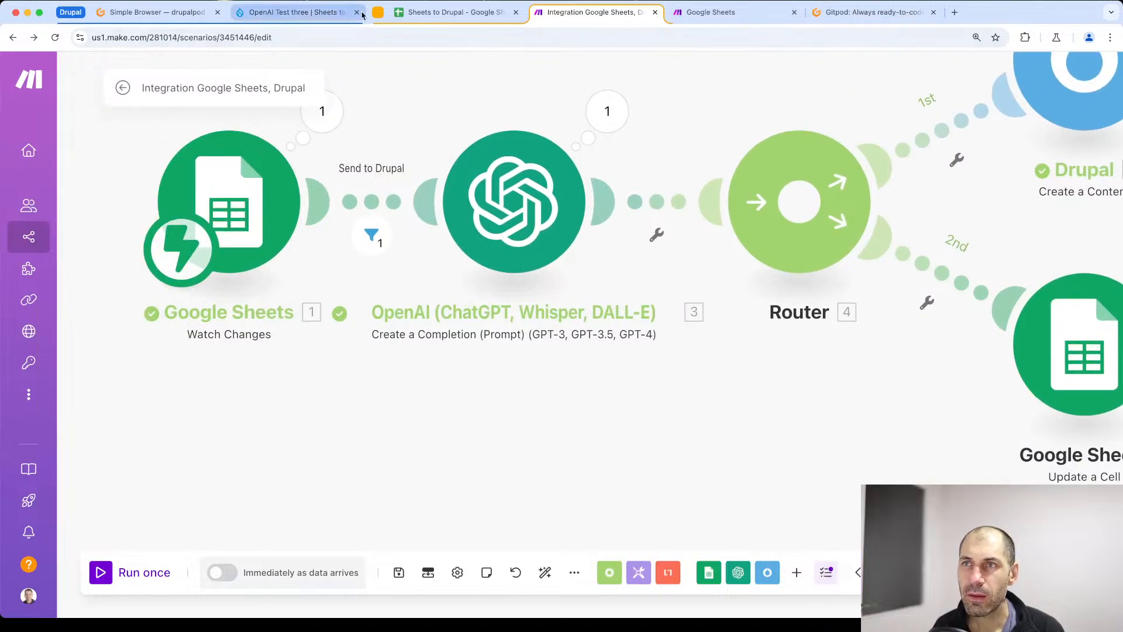
left_click(108, 574)
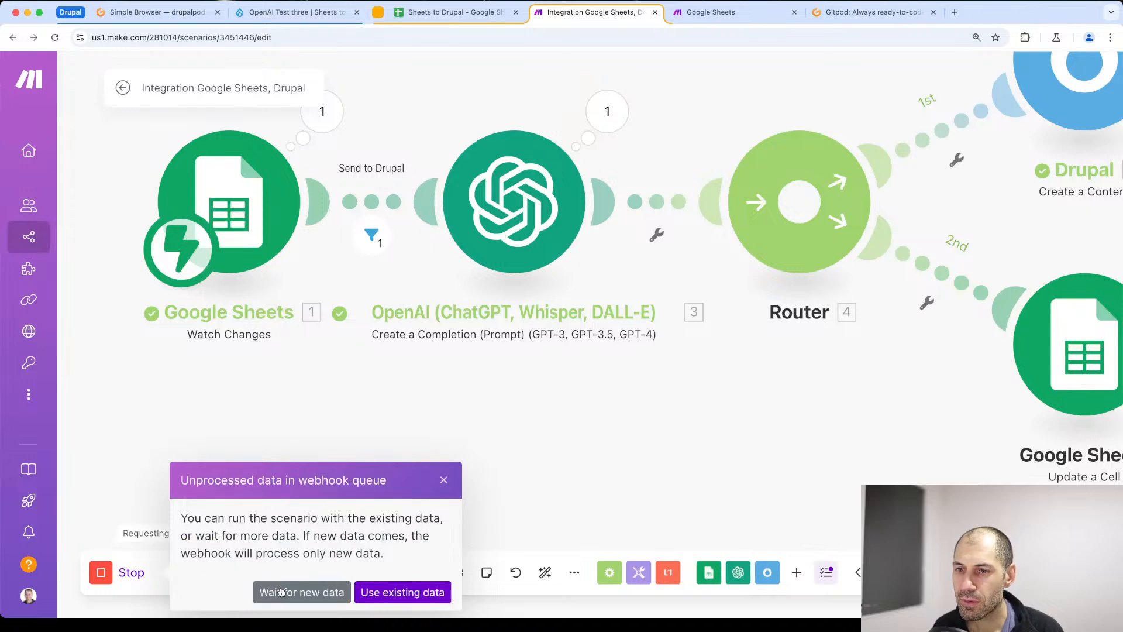
left_click(328, 592)
left_click(470, 13)
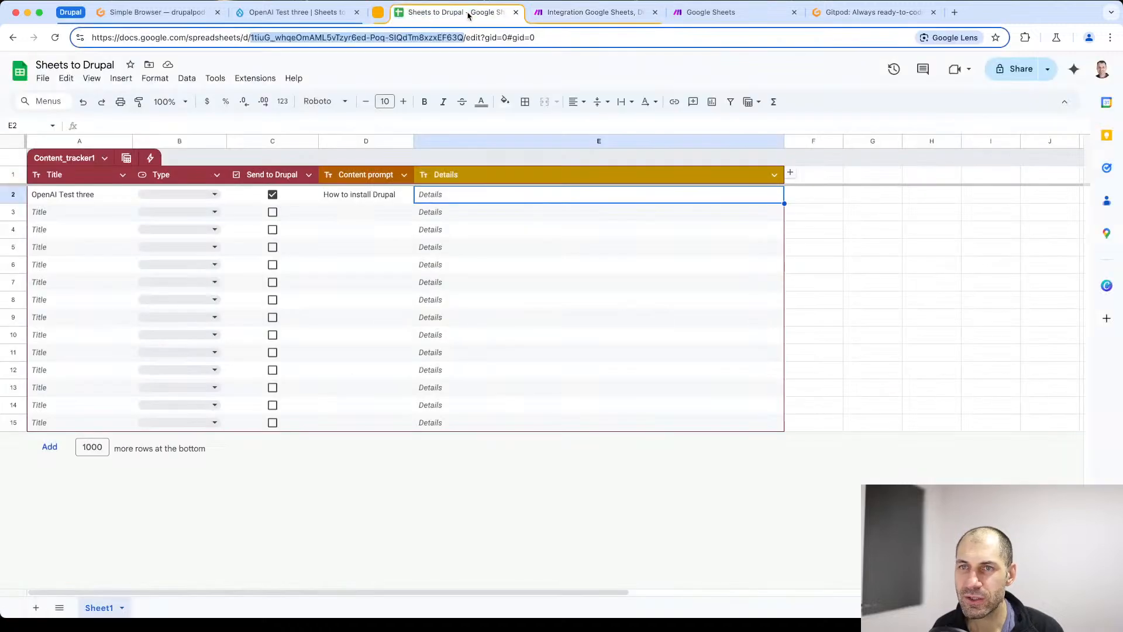
left_click(571, 13)
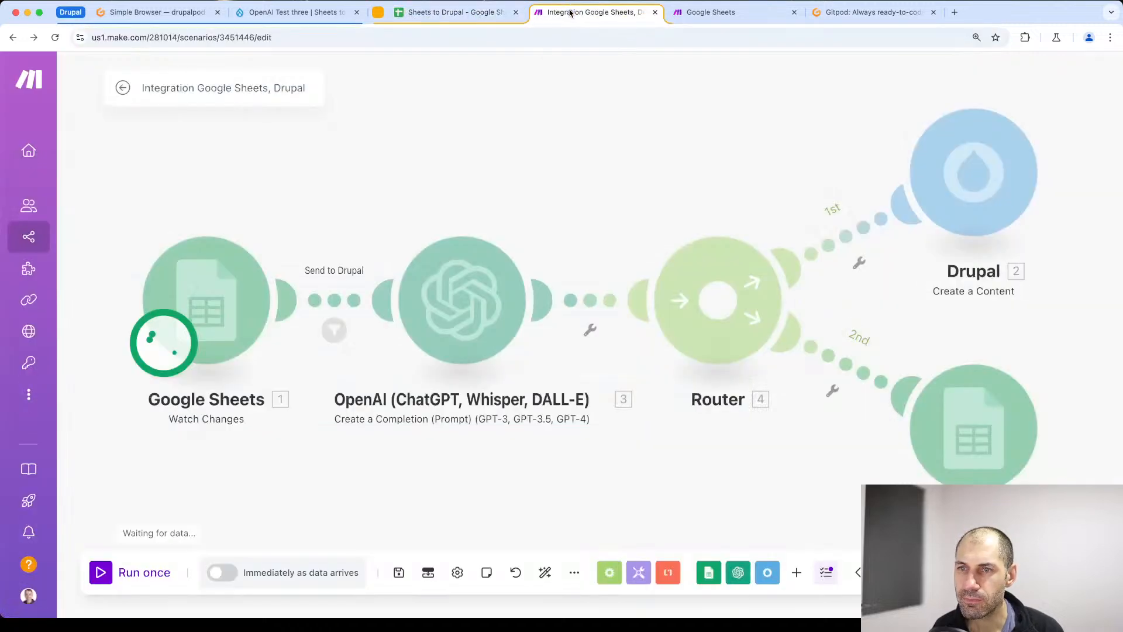
- Enter the title "Create block" in row 3 of the Sheets to Drupal spreadsheet
left_click(409, 14)
double_click(64, 213)
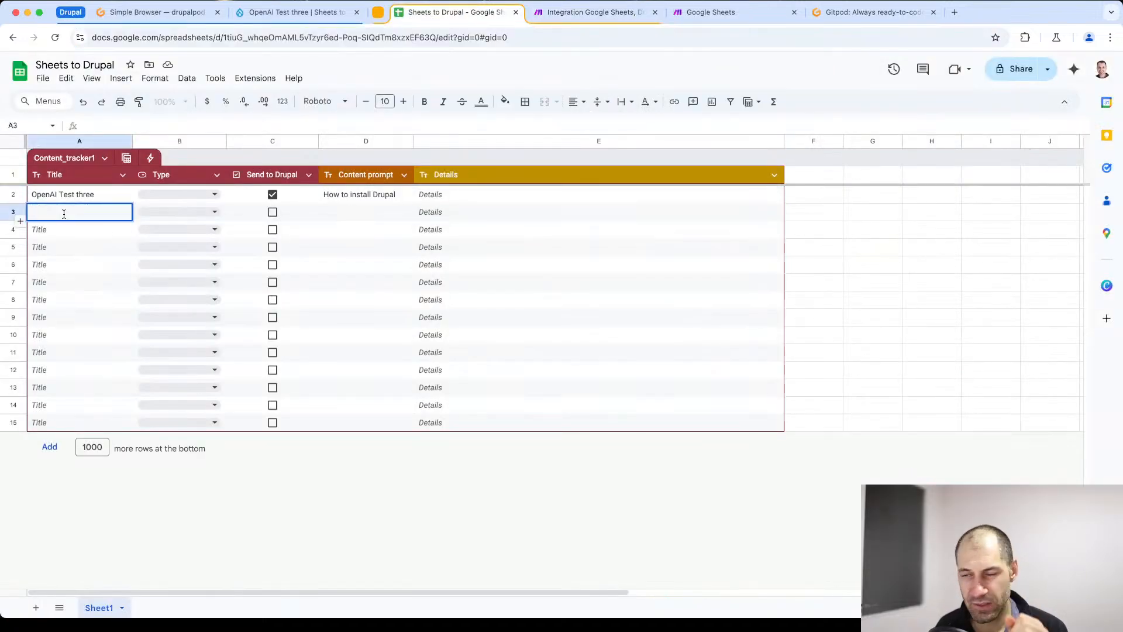
type("O")
key("BackSpace")
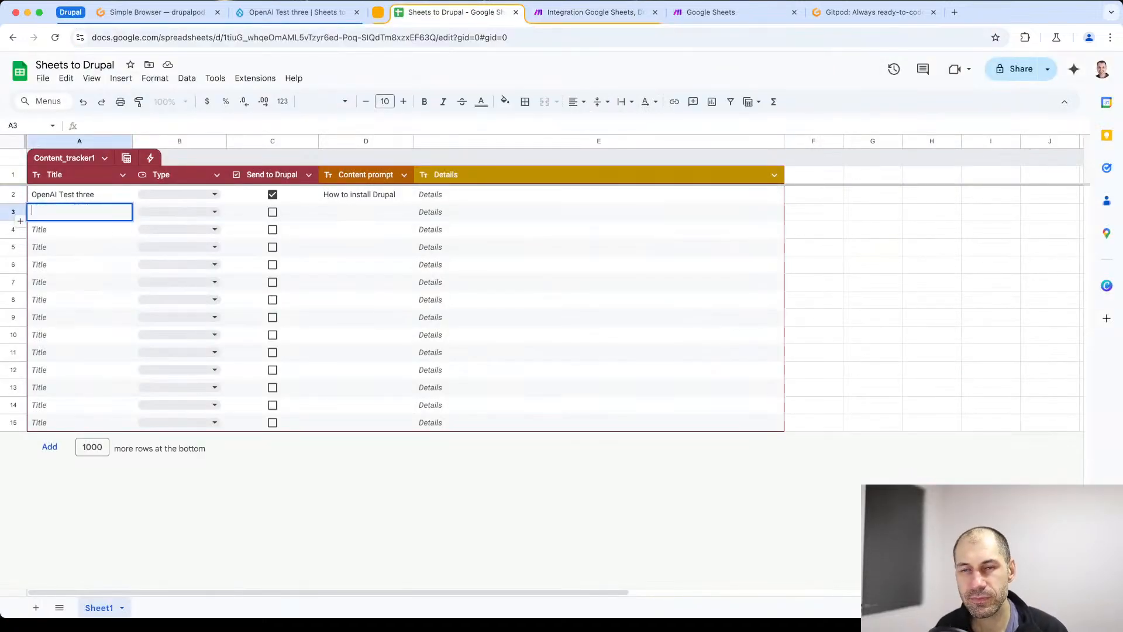
type("Create block")
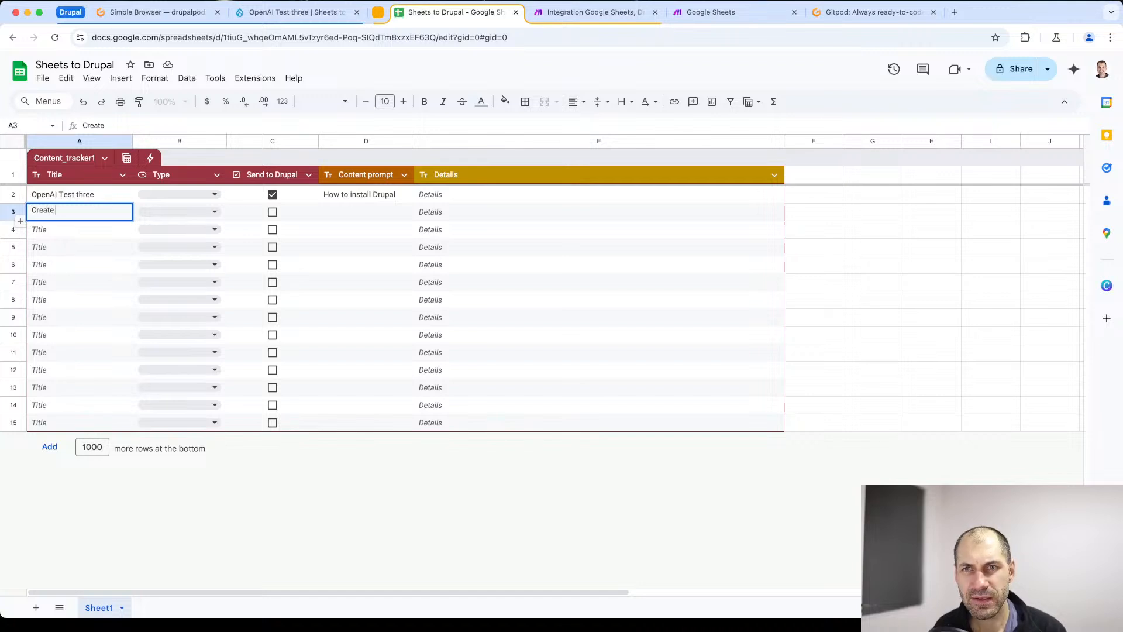
key("Tab")
key("Tab")
key("Tab")
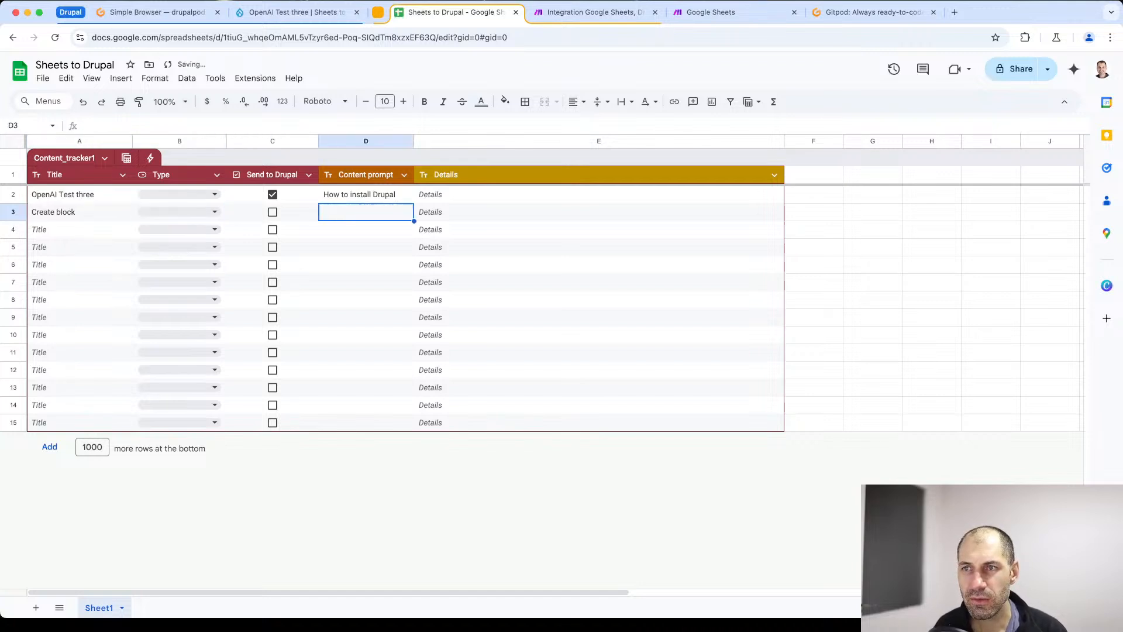
- Enter "How to create a block in Drupal" as the content prompt for row 3
type("How t")
key("shift+Right")
type("cr")
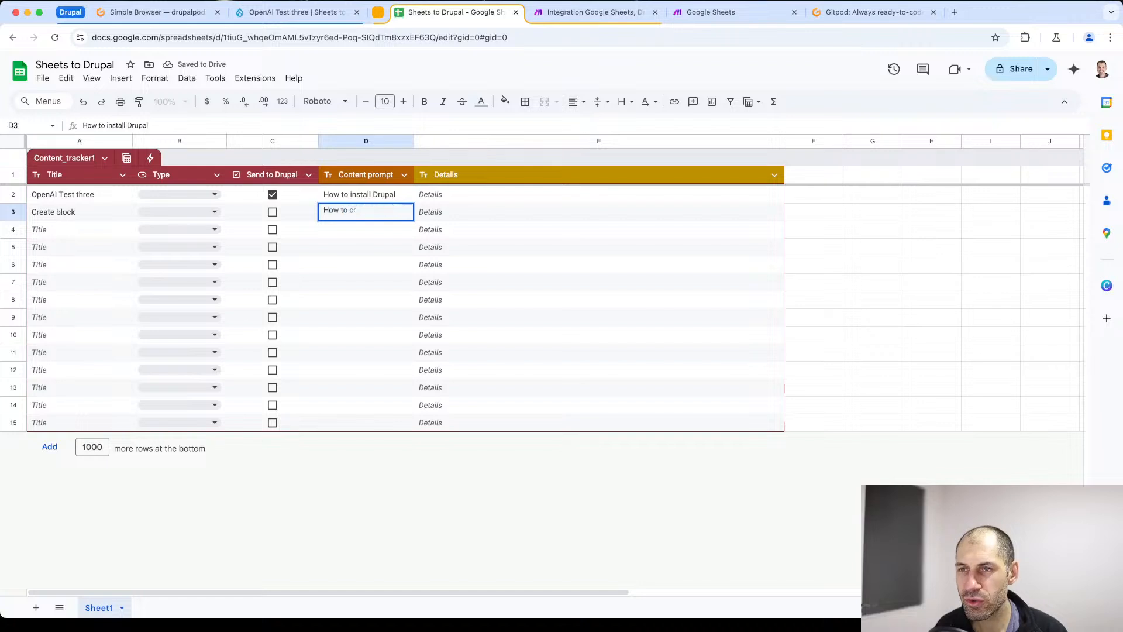
type("eate a block in")
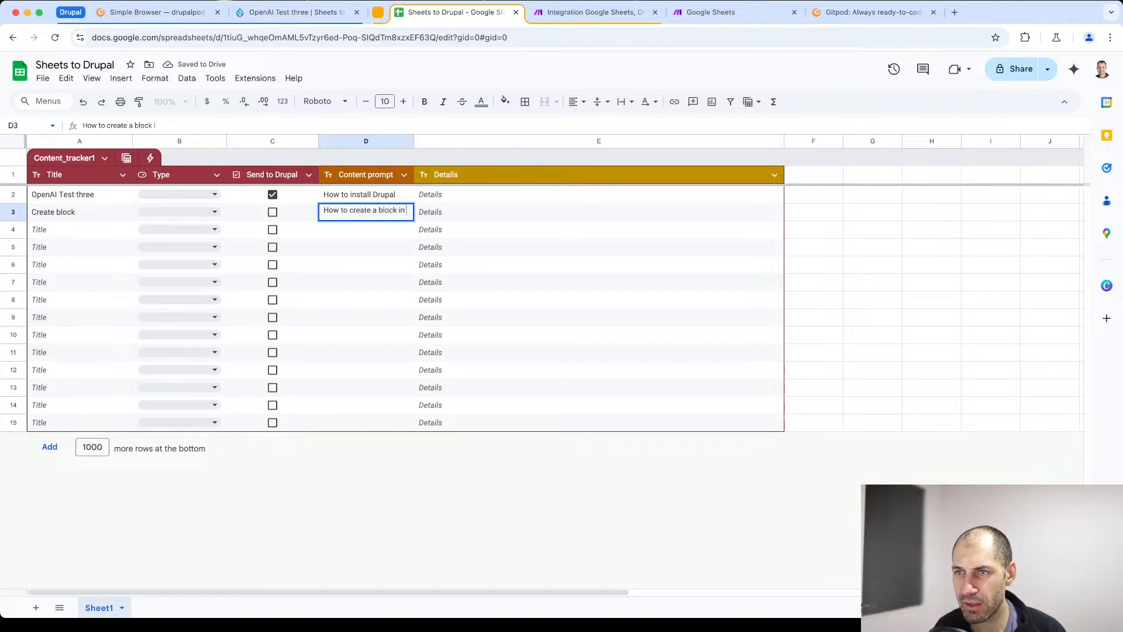
type(" Drupal")
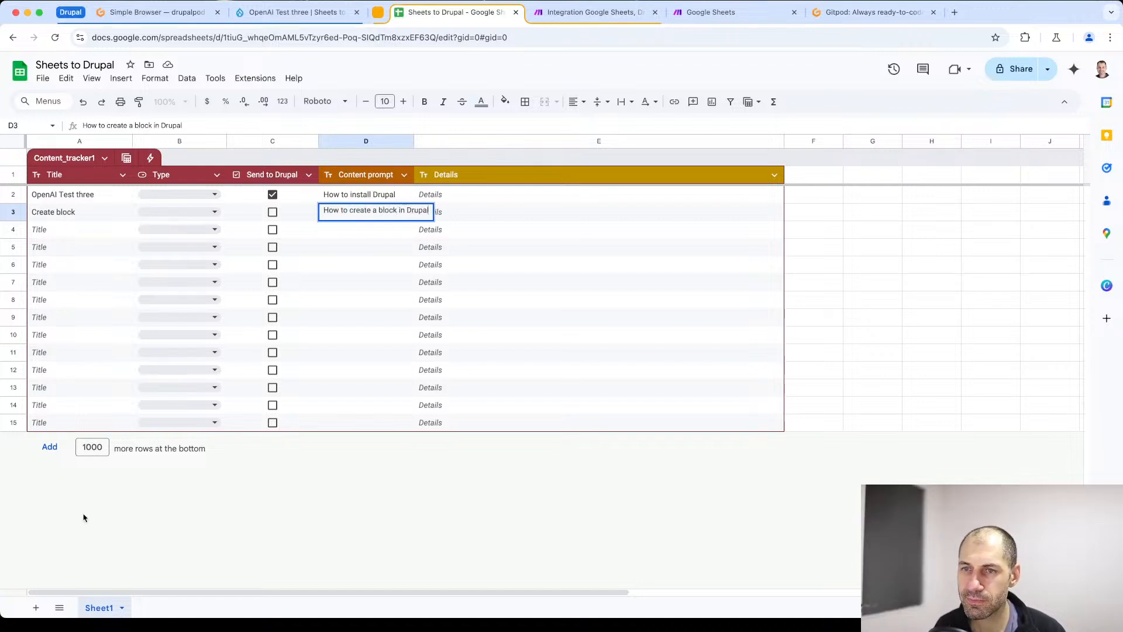
left_click(273, 512)
- Run the Make scenario once waiting for new data, and mark the Create block row as Send to Drupal in the spreadsheet
left_click(551, 21)
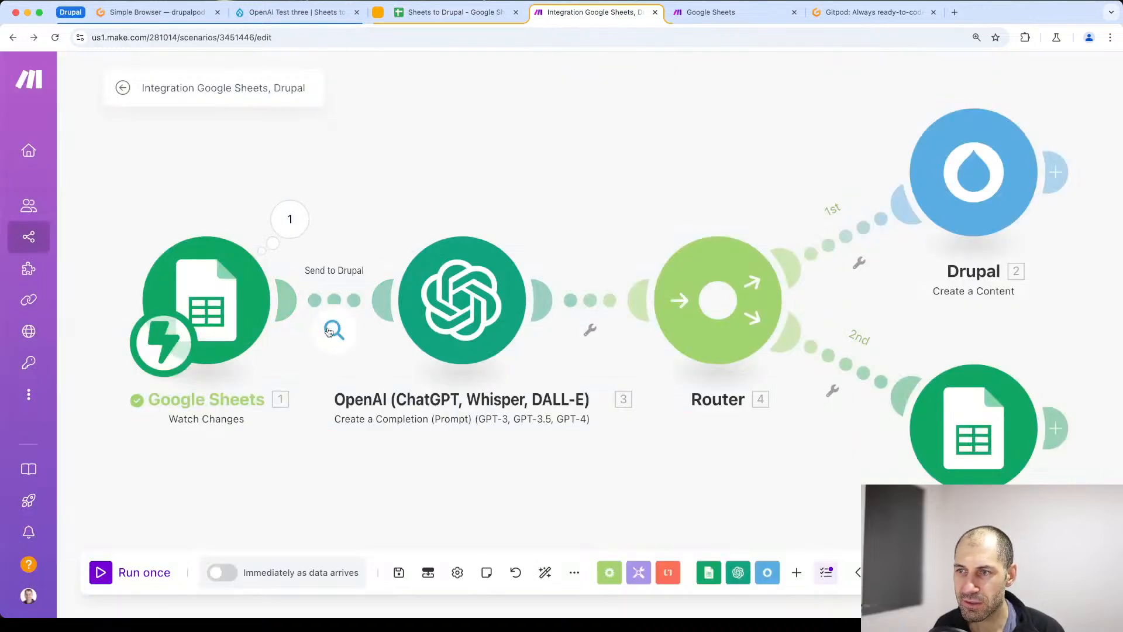
left_click(102, 573)
left_click(281, 592)
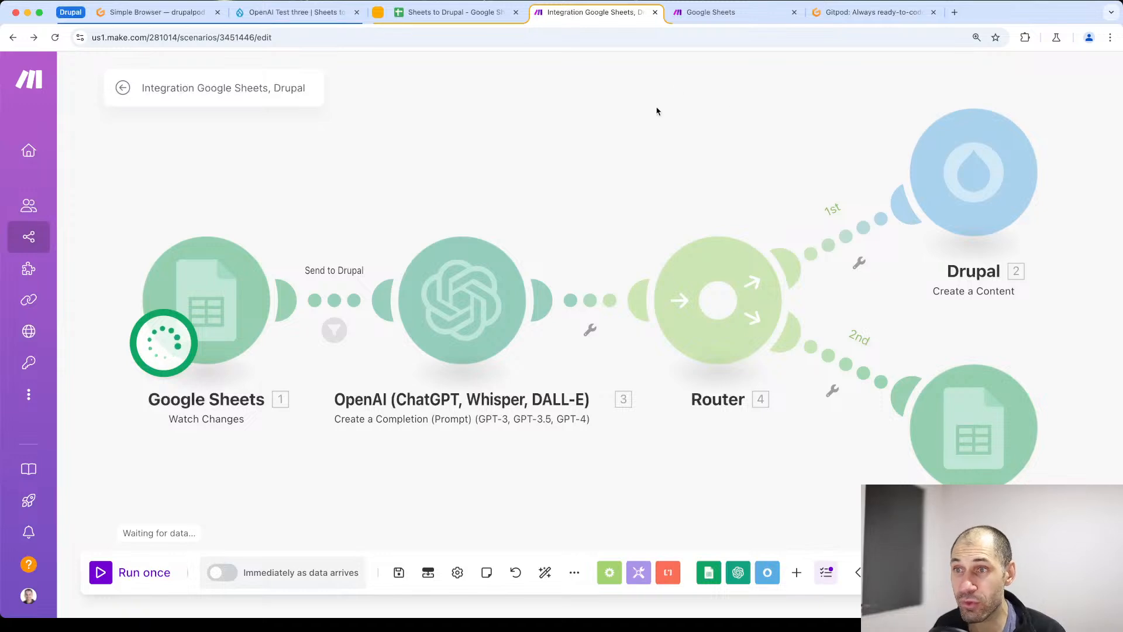
left_click(412, 11)
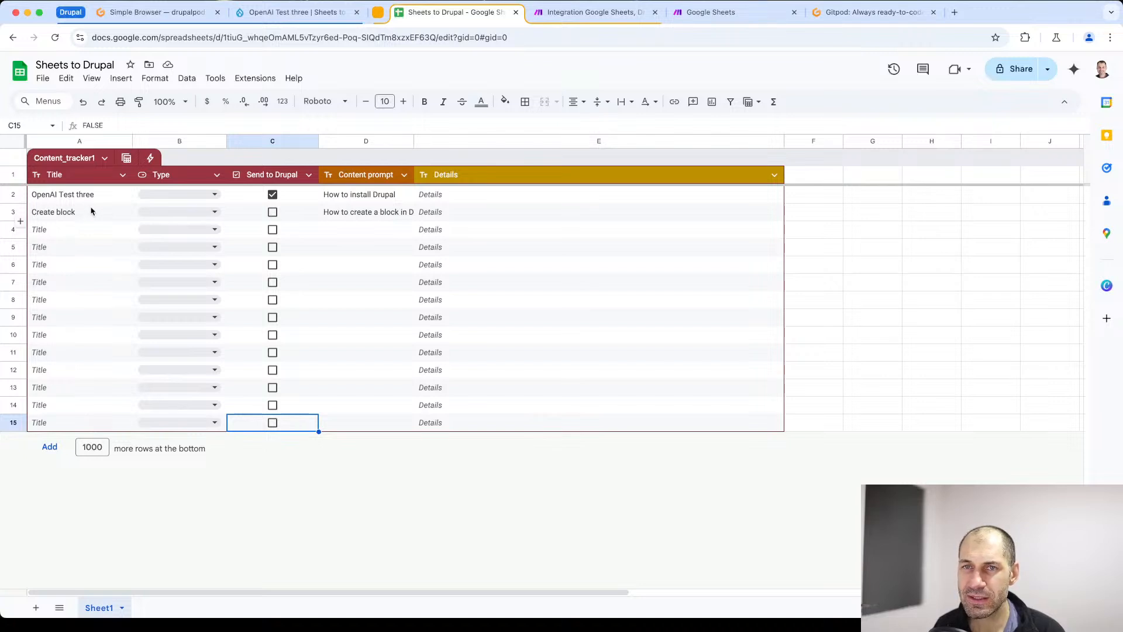
left_click(272, 213)
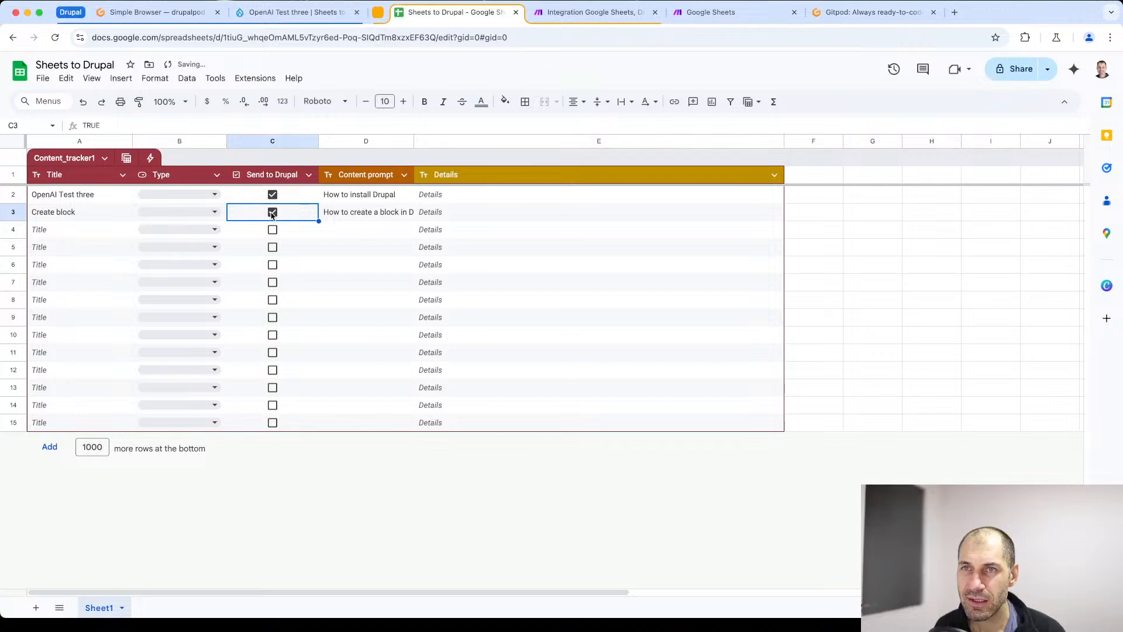
- Return to the Make scenario and inspect the error details of the Update a Cell module's operation
left_click(585, 17)
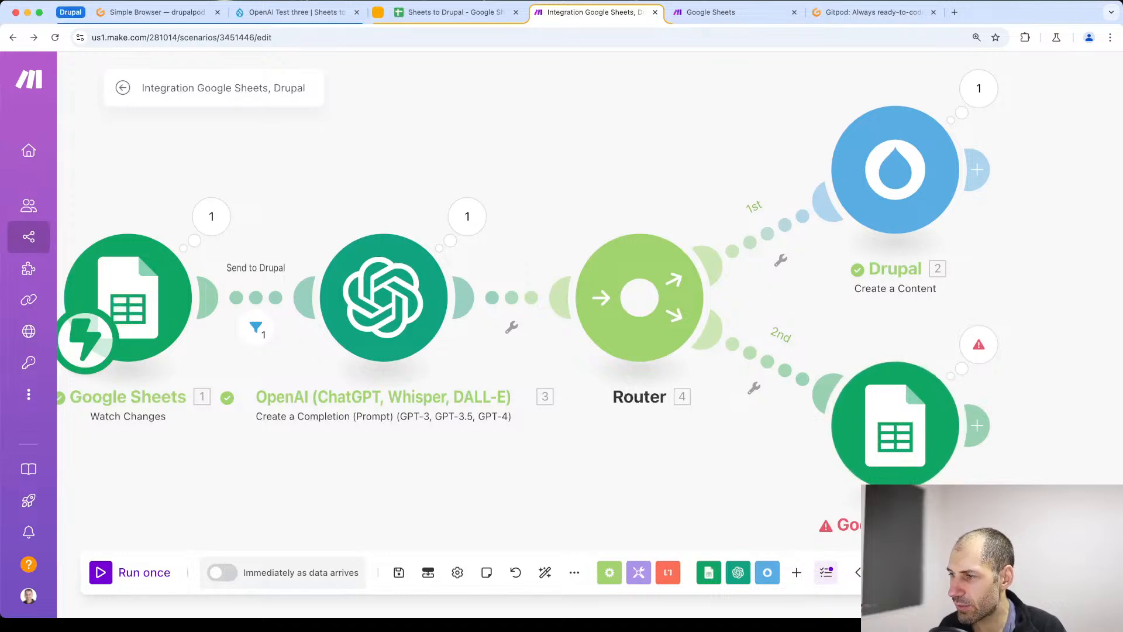
left_click(976, 357)
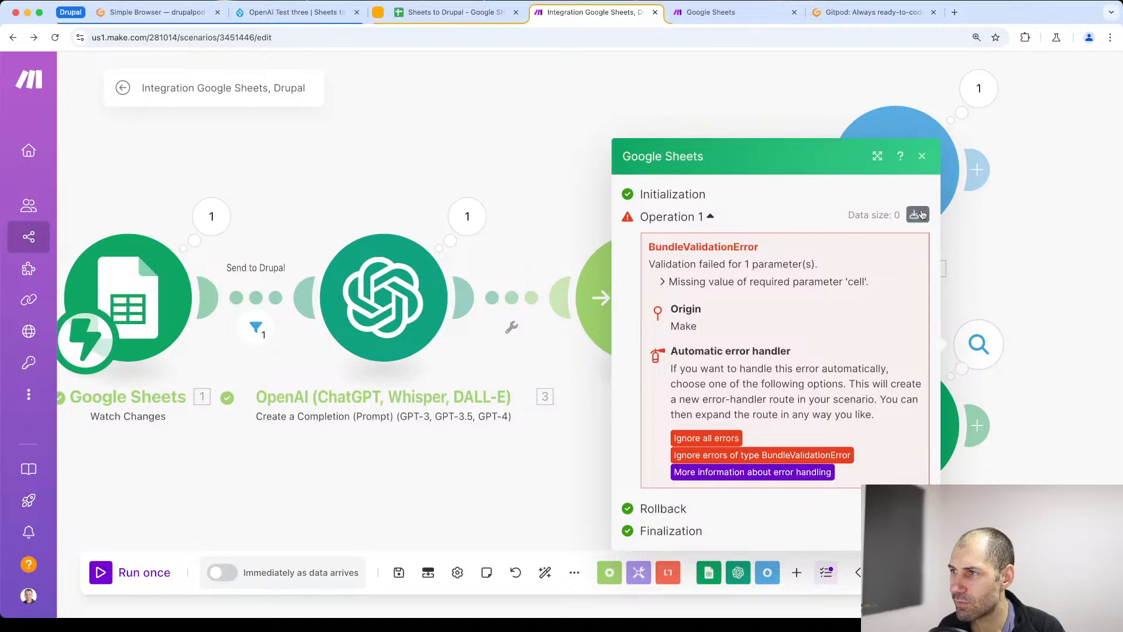
left_click(1065, 275)
- Try the Select from all search method with the ID Finder in the Update a Cell module
left_click(907, 409)
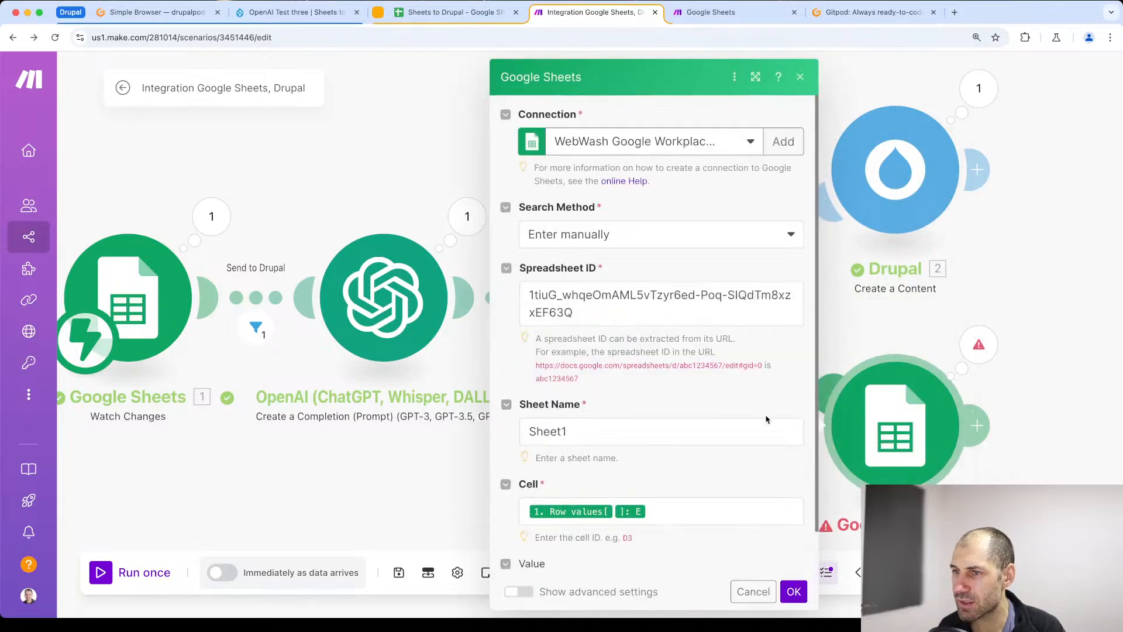
left_click(639, 240)
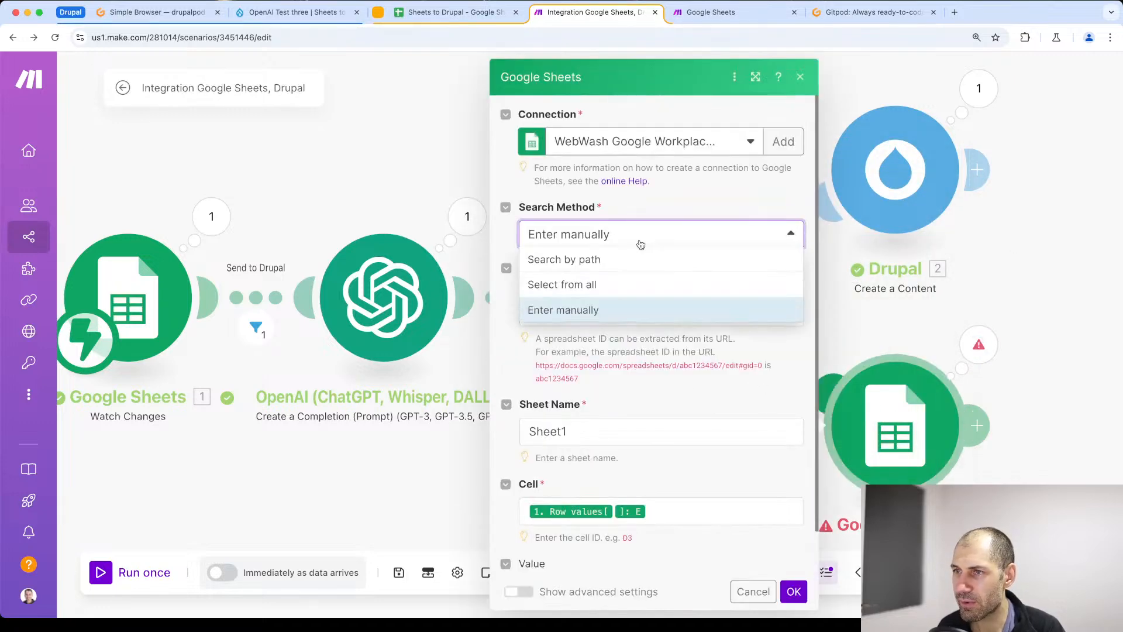
left_click(616, 284)
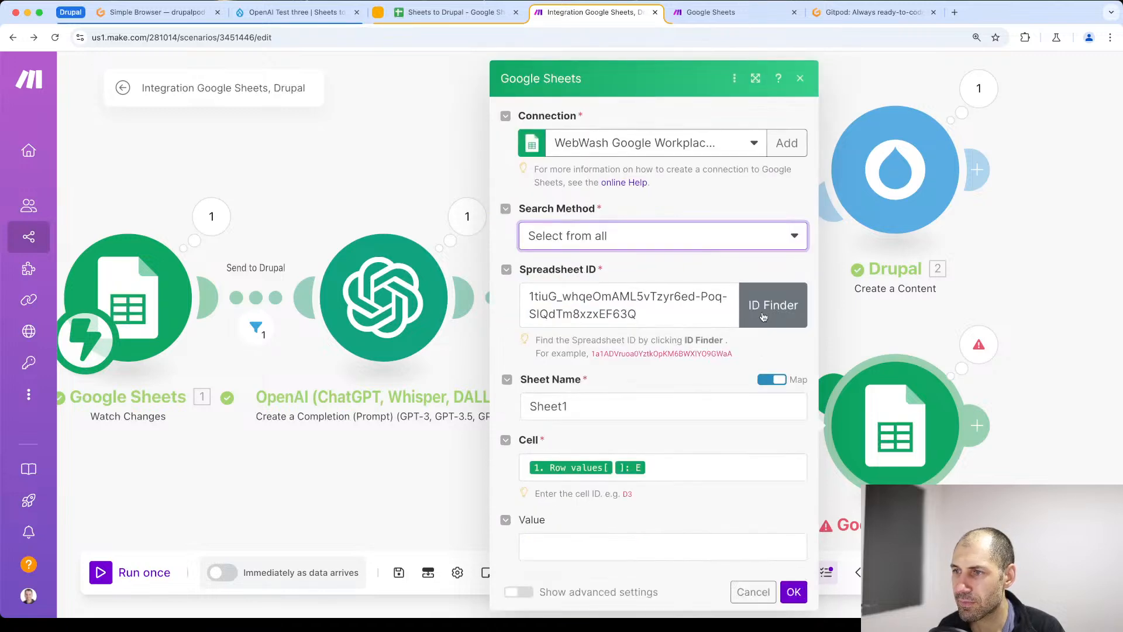
left_click(762, 316)
left_click(684, 406)
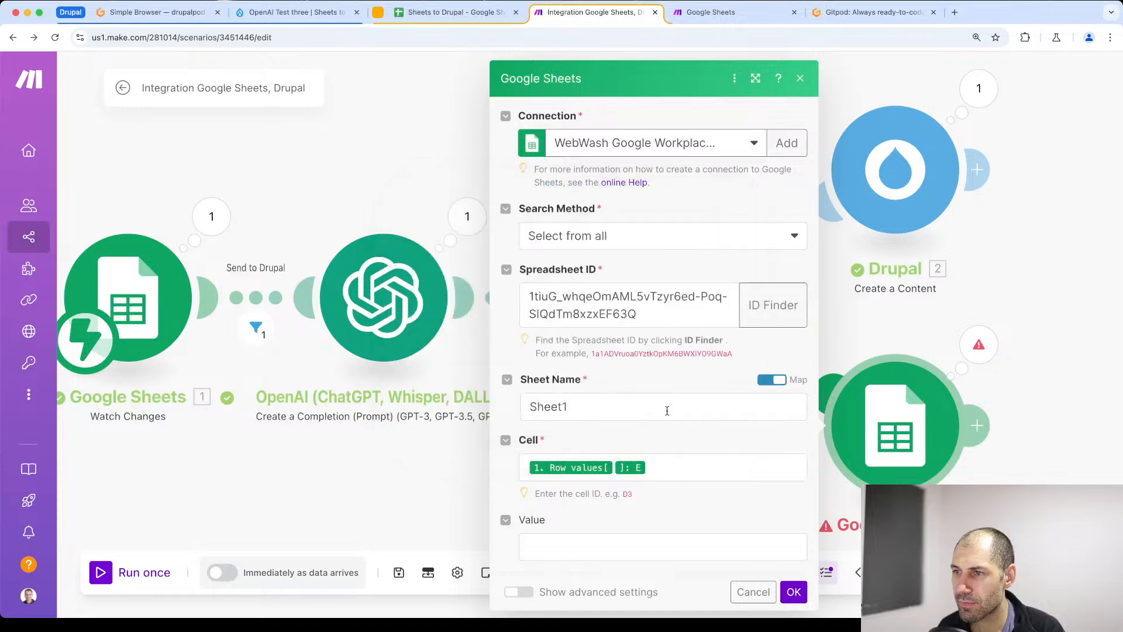
- Set the Update a Cell module's search method to Search by path and confirm the module settings
left_click(622, 236)
left_click(611, 263)
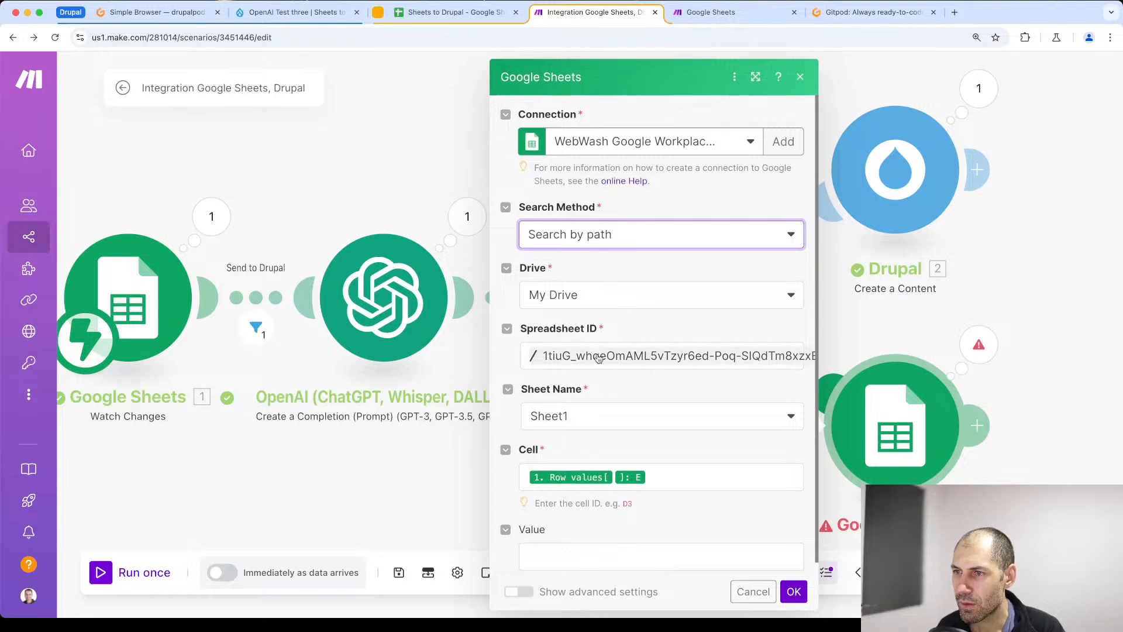
left_click(598, 358)
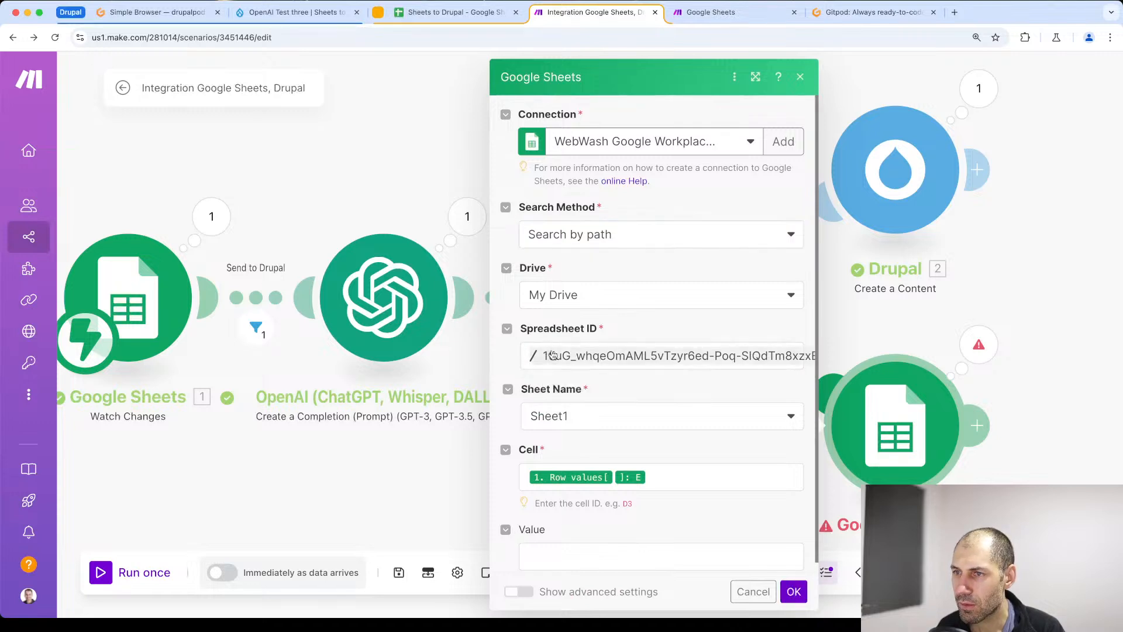
left_click(795, 594)
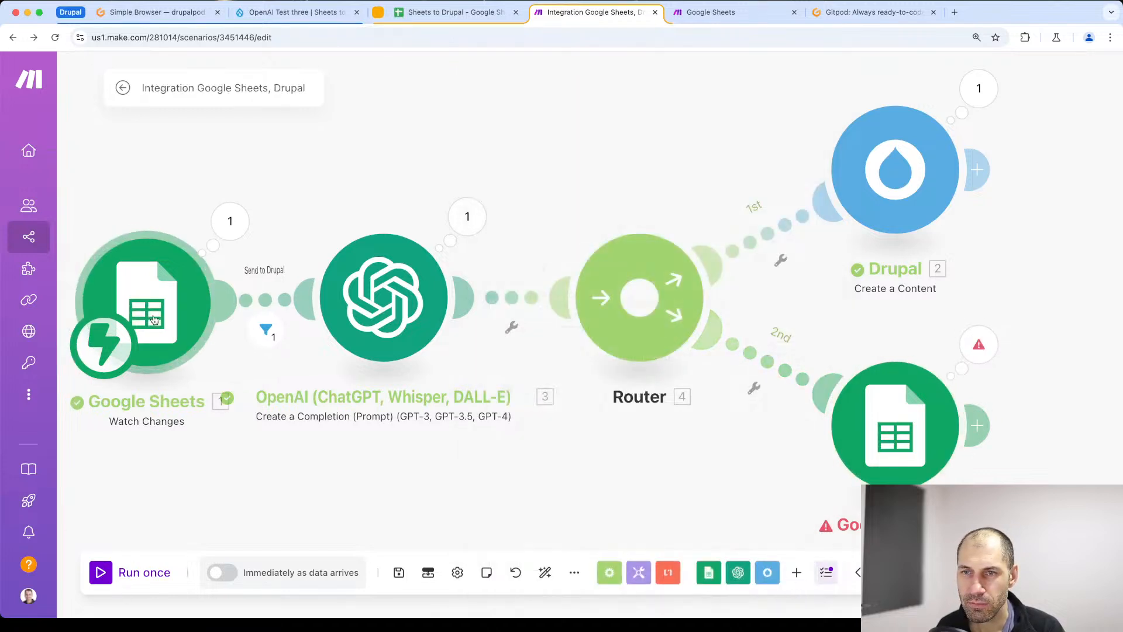
- Reselect Sheet1 as the sheet name in the Update a Cell module and confirm its settings
left_click(954, 427)
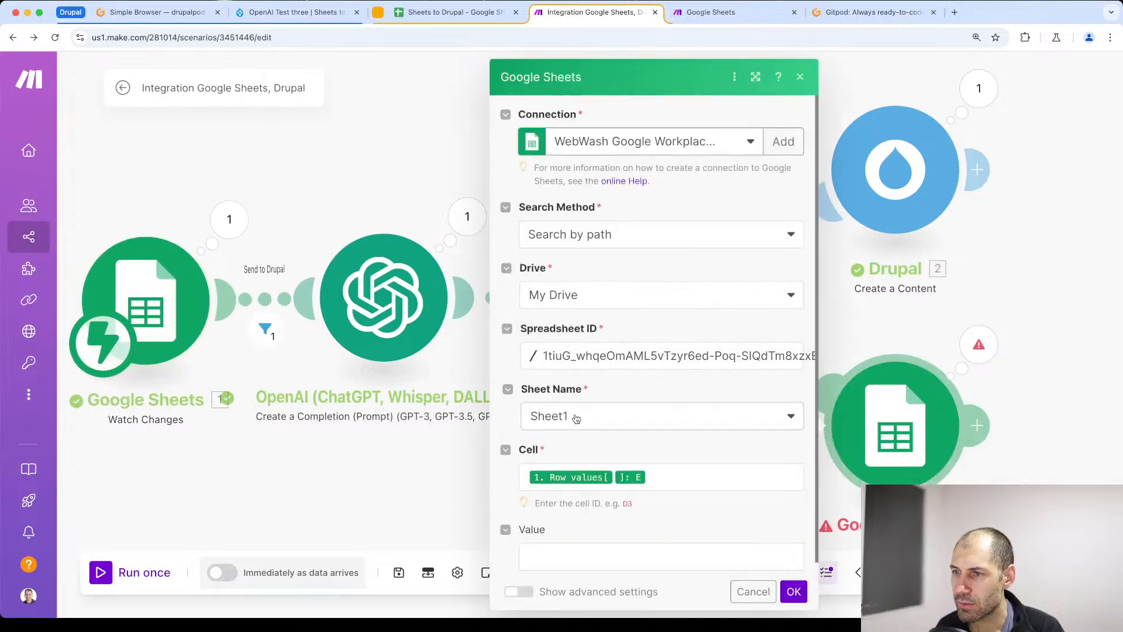
left_click(576, 418)
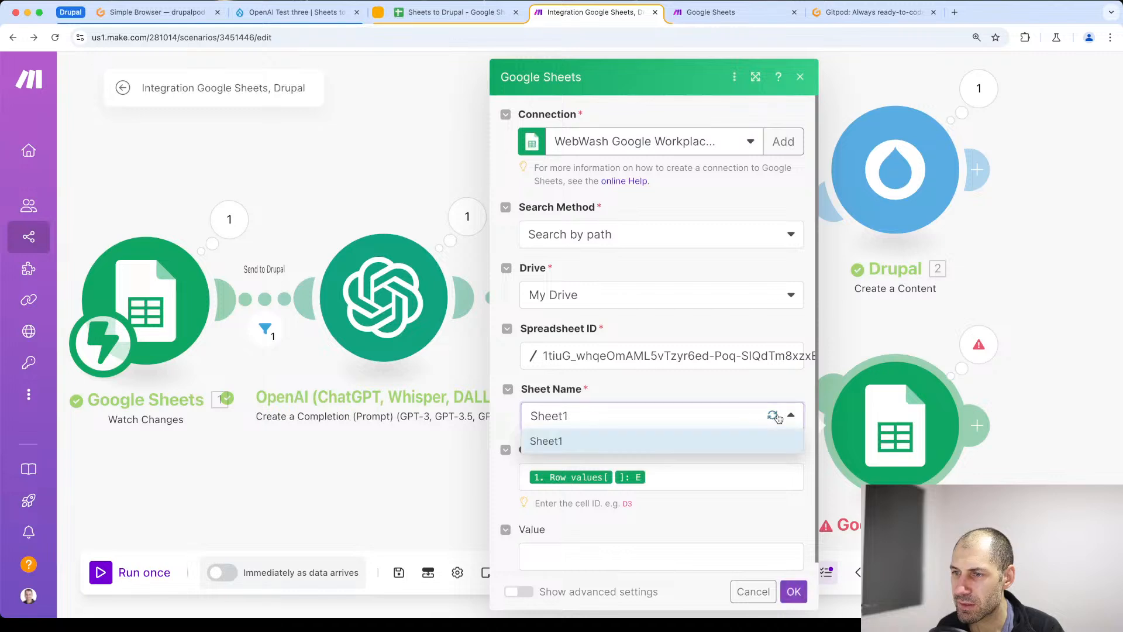
left_click(576, 444)
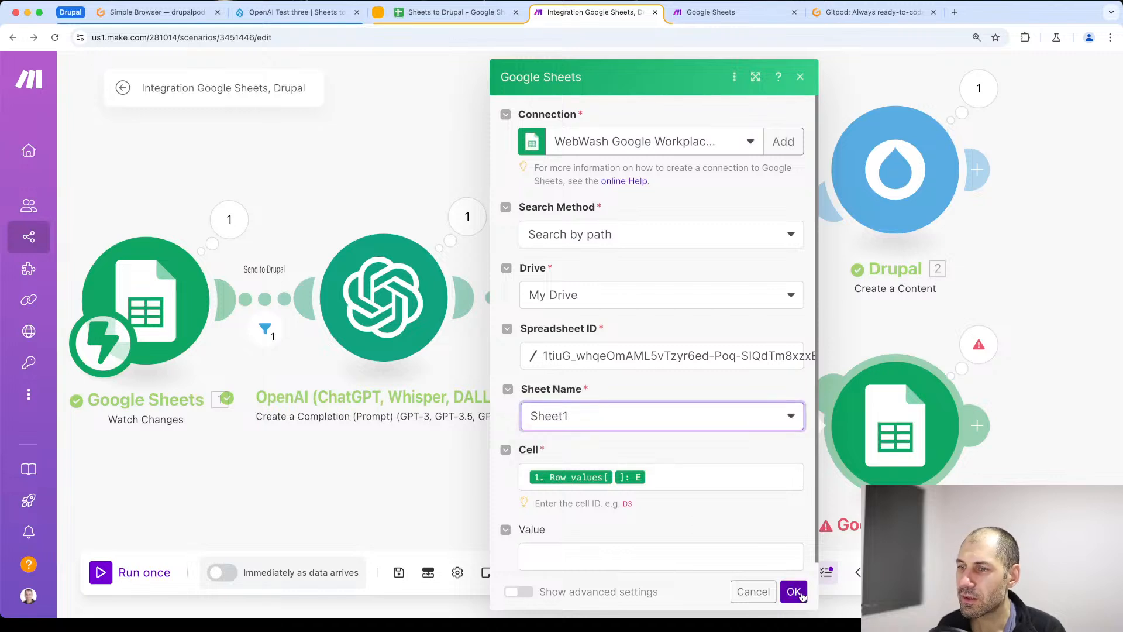
left_click(794, 592)
- Run the scenario once using the existing data in the webhook queue
left_click_drag(606, 448, 708, 432)
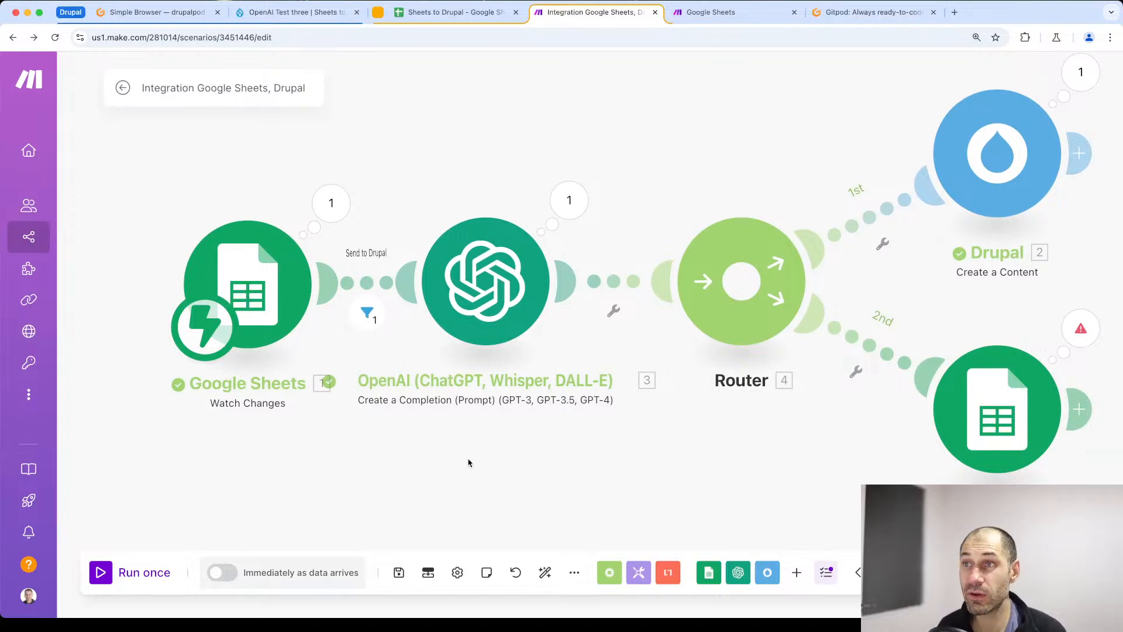
left_click_drag(468, 460, 423, 459)
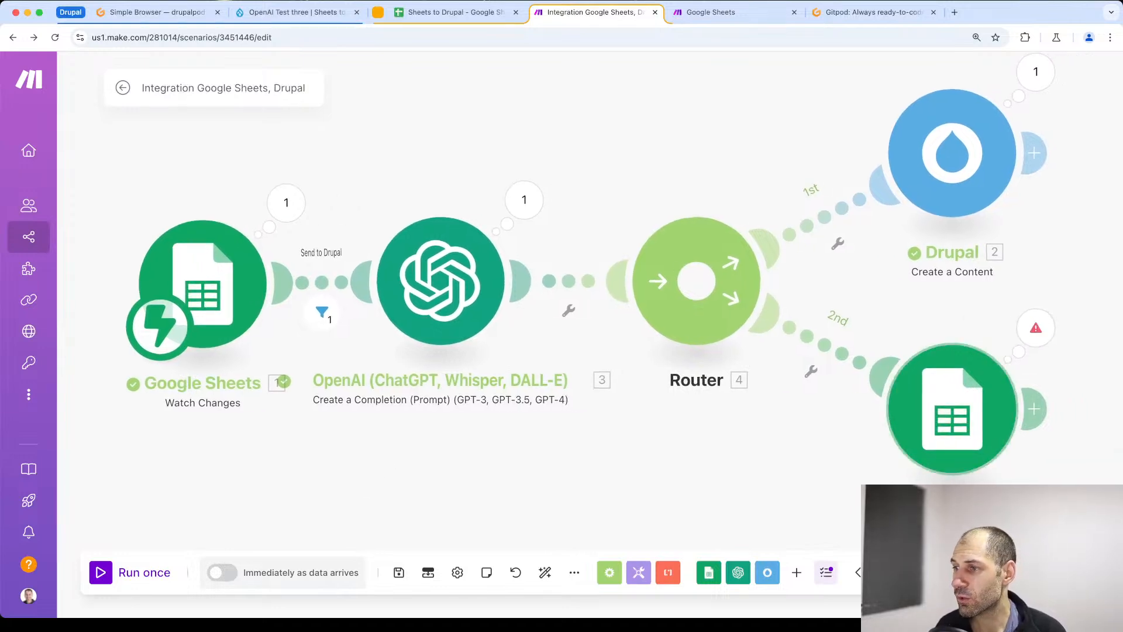
left_click(100, 573)
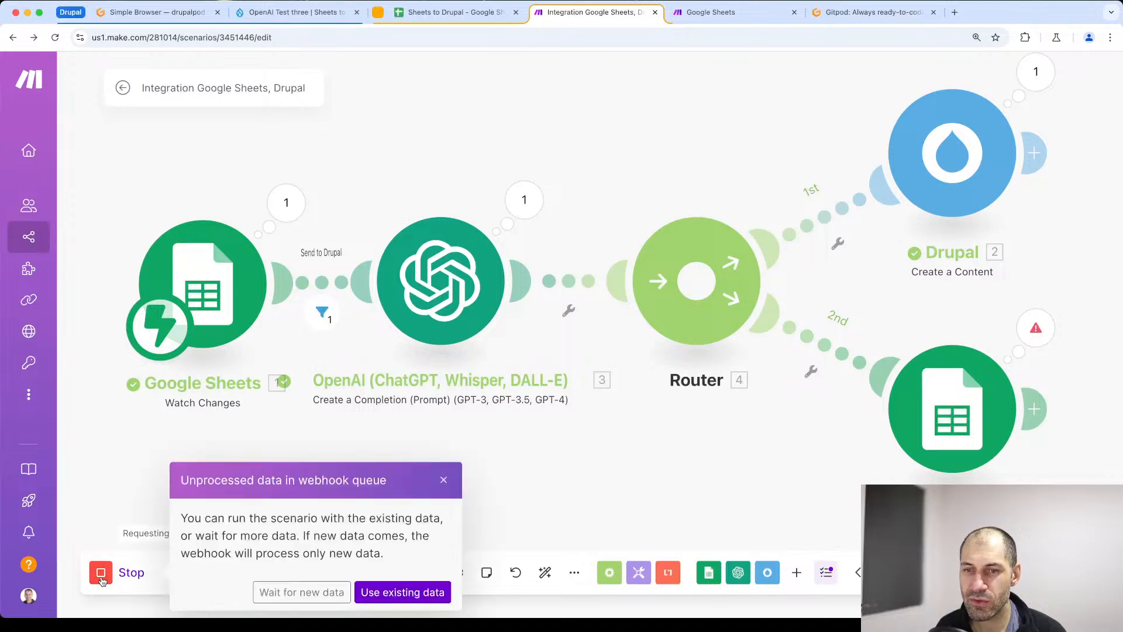
left_click(381, 591)
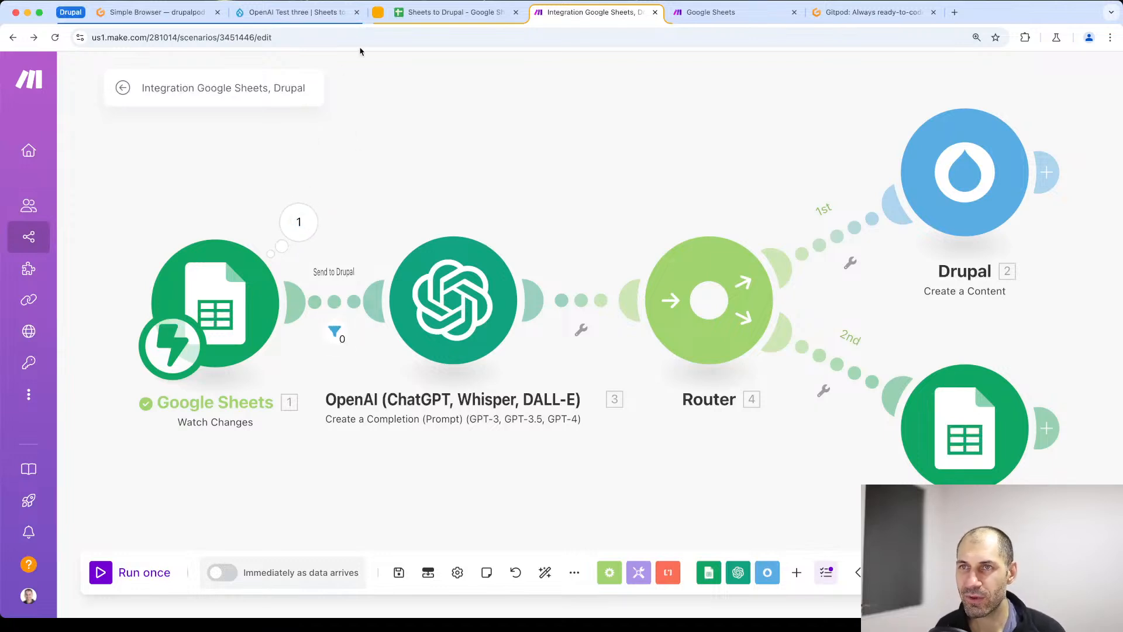
- In the spreadsheet, clear the Create block row's Send to Drupal checkbox and retitle the row "Create block Two"
left_click(451, 11)
left_click(272, 214)
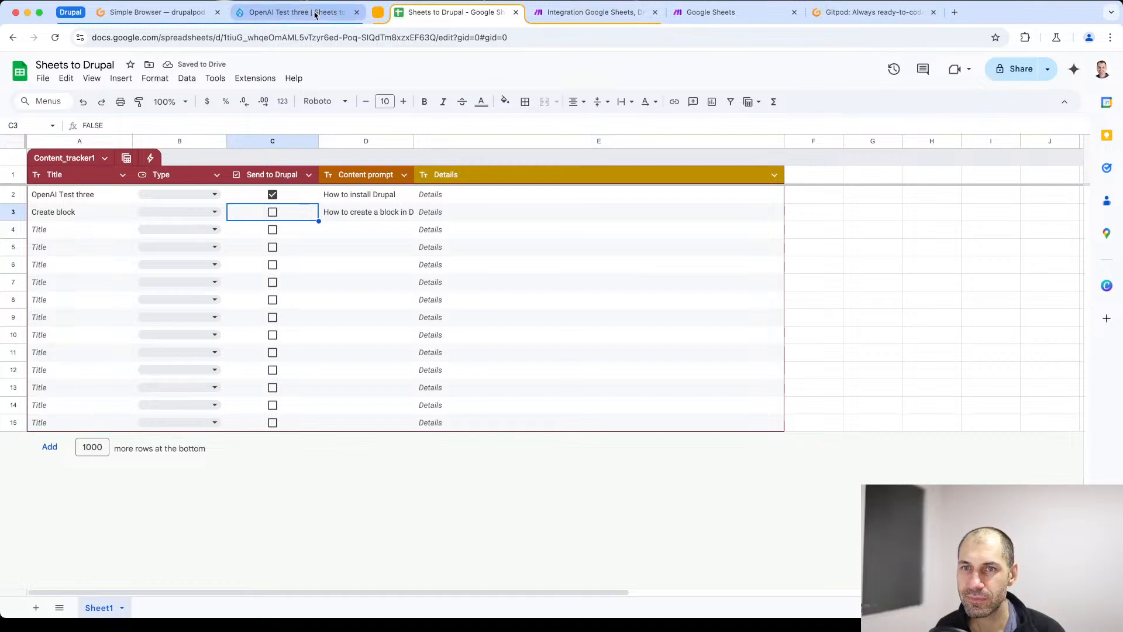
double_click(96, 213)
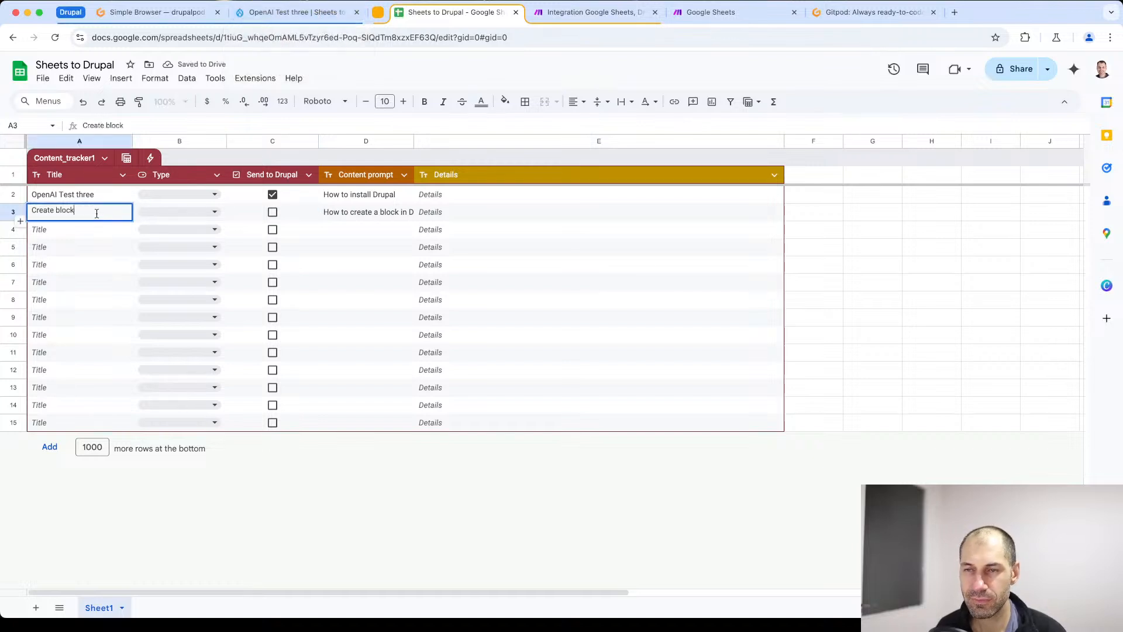
type("Two")
left_click(196, 422)
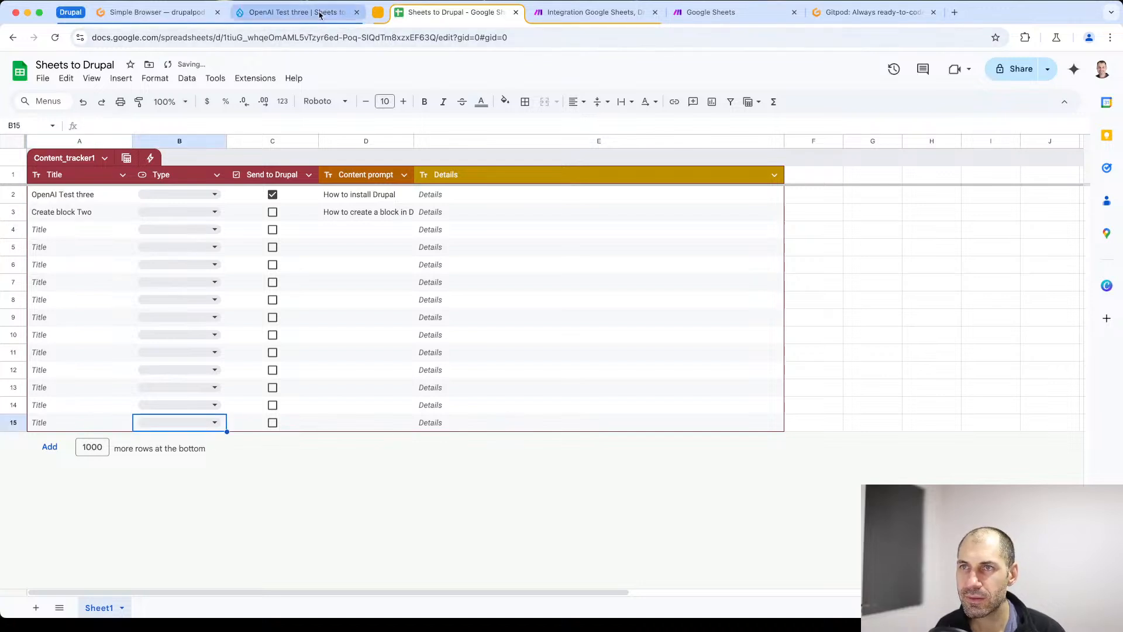
left_click(322, 529)
- Return to the Make scenario, save it and run it once waiting for new data
left_click(591, 12)
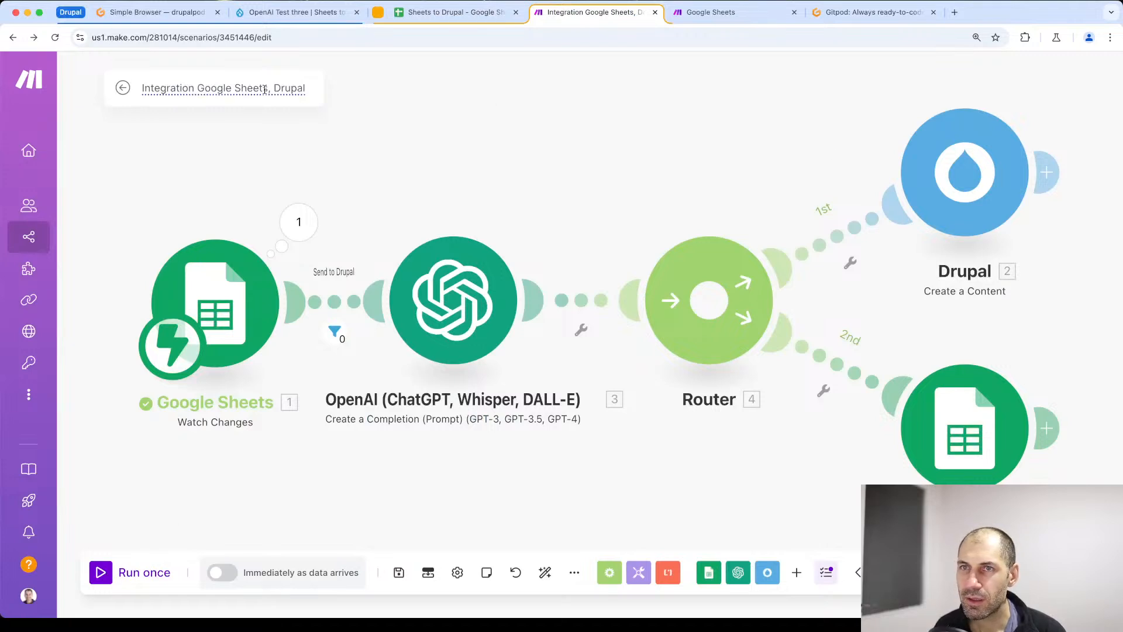
left_click(399, 572)
left_click(101, 573)
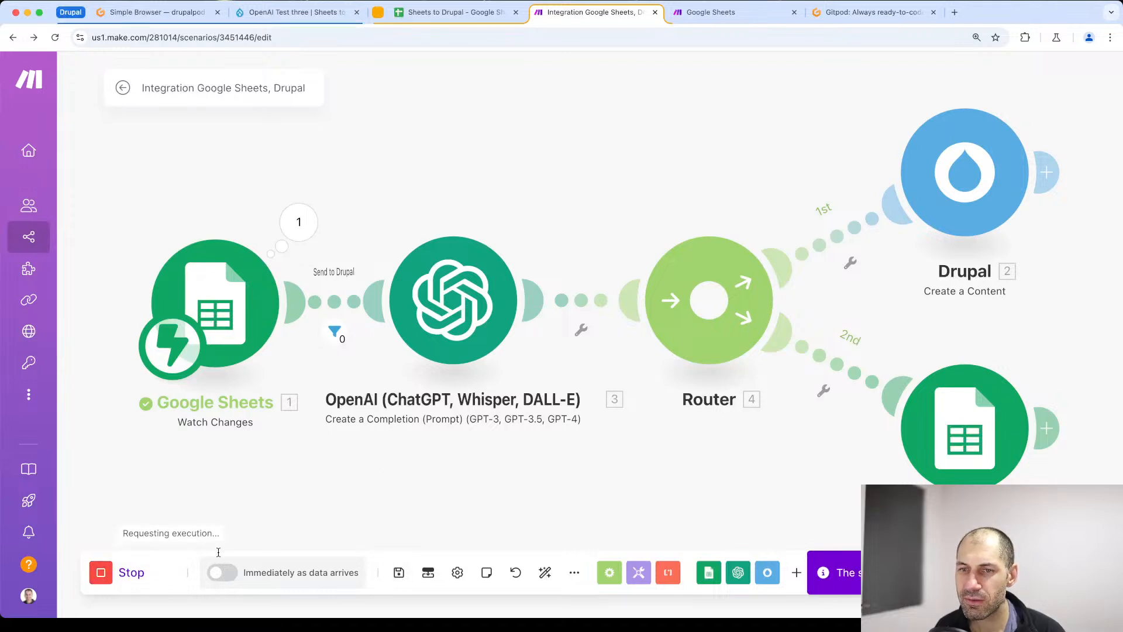
left_click(302, 592)
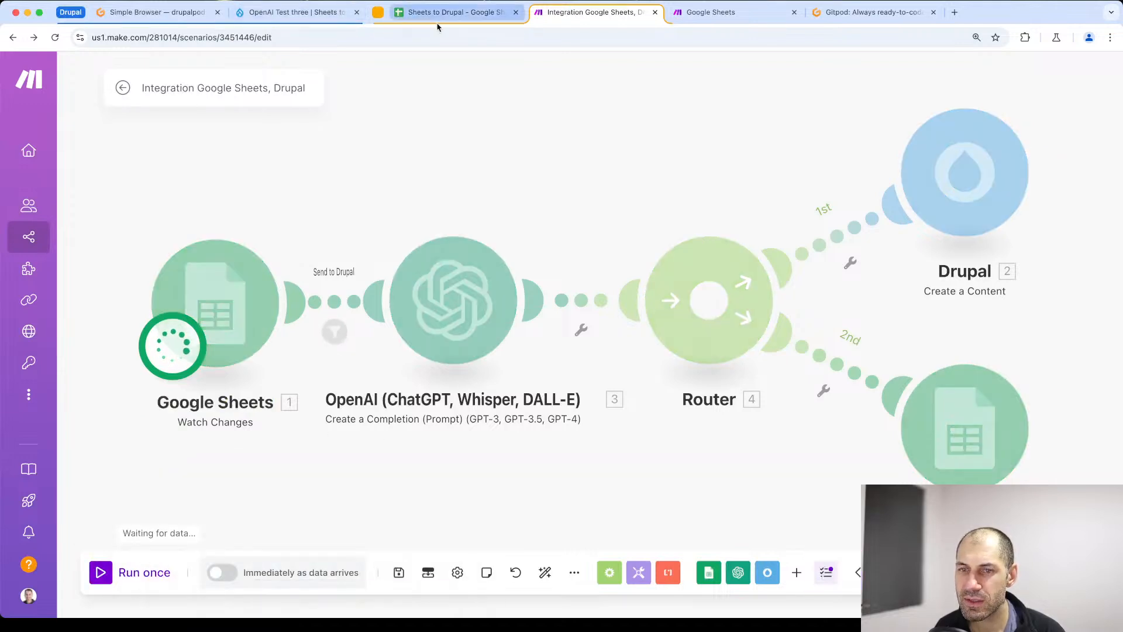
- In the Google Sheets spreadsheet, mark the Create block Two row as Send to Drupal
left_click(450, 12)
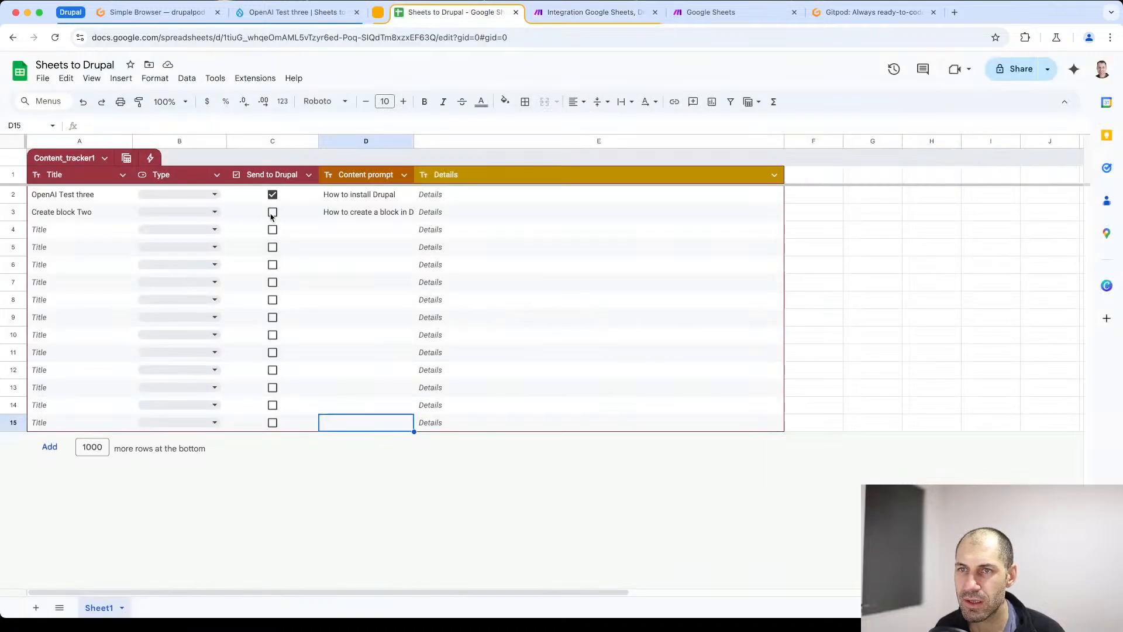
left_click(272, 213)
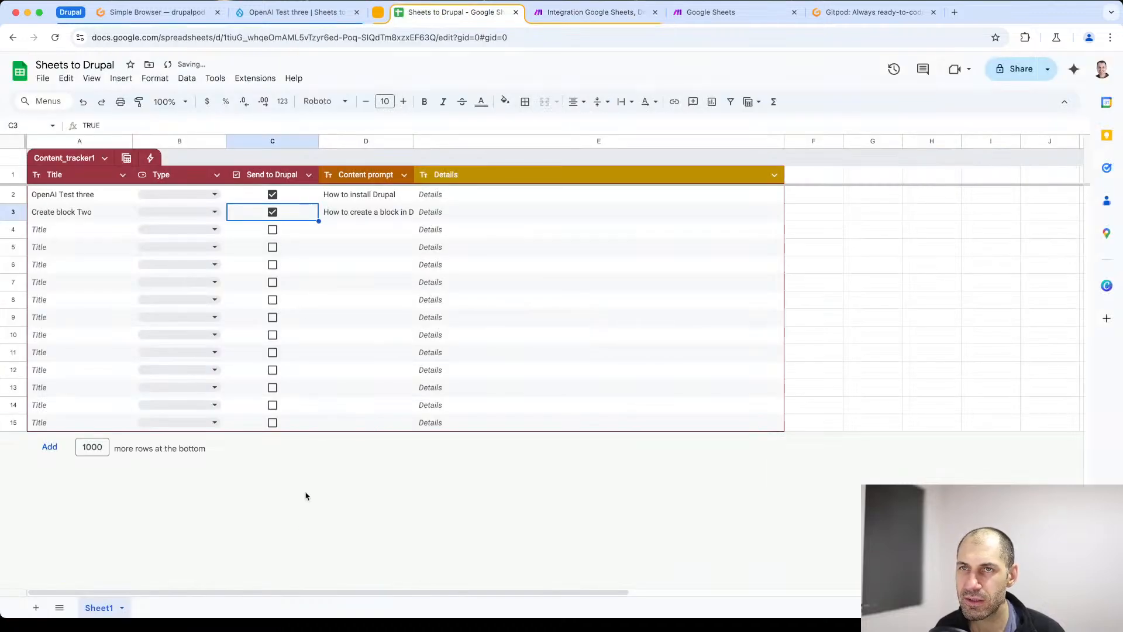
left_click(298, 422)
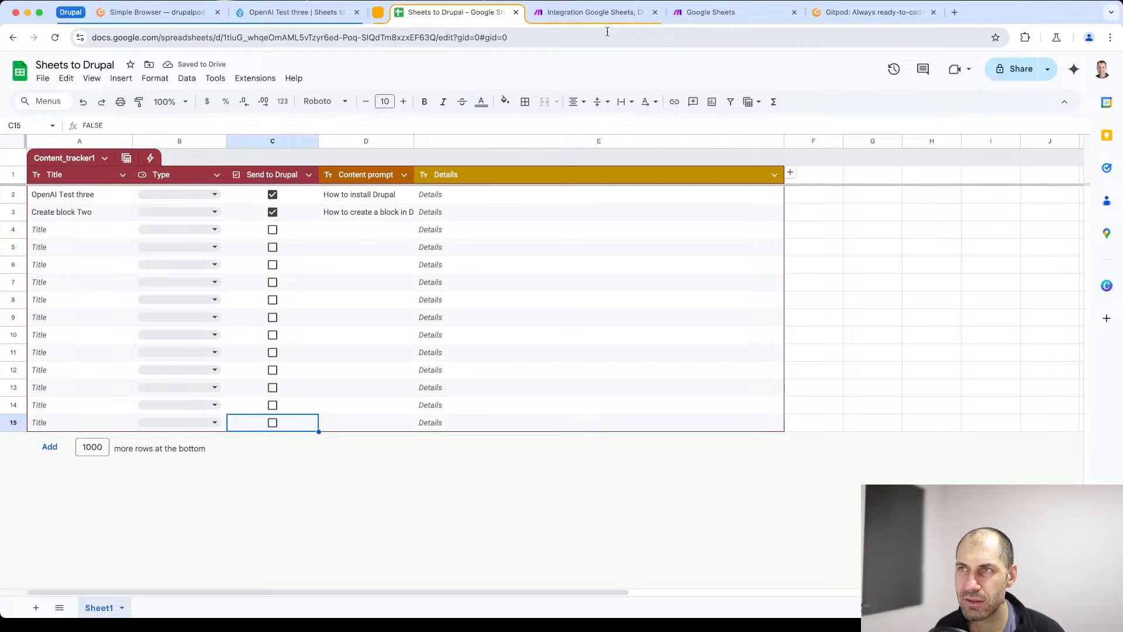
- Return to the Make scenario and try mapping the OpenAI Result to the Update a Cell module's Value field
left_click(581, 14)
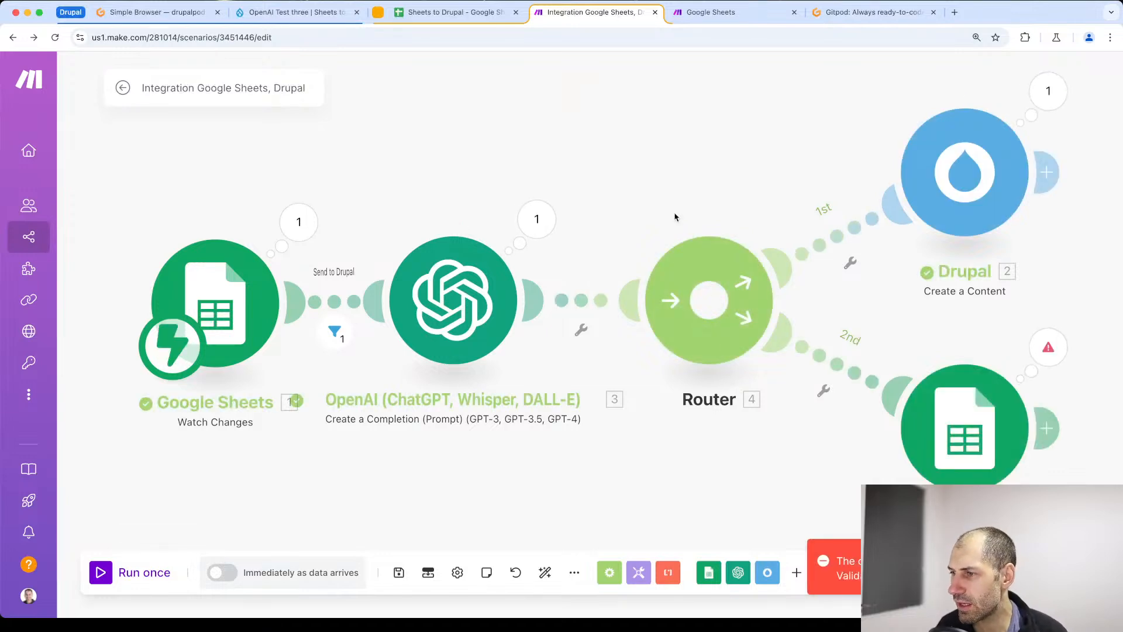
left_click_drag(816, 490, 589, 447)
left_click(733, 369)
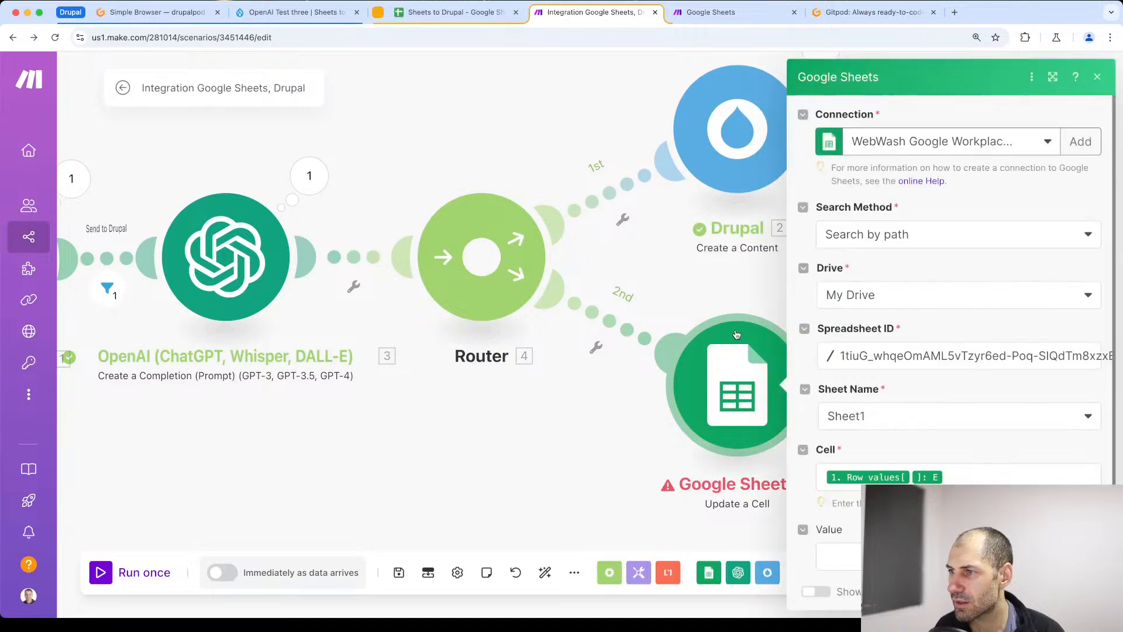
scroll(924, 456, "down", 1)
left_click(836, 547)
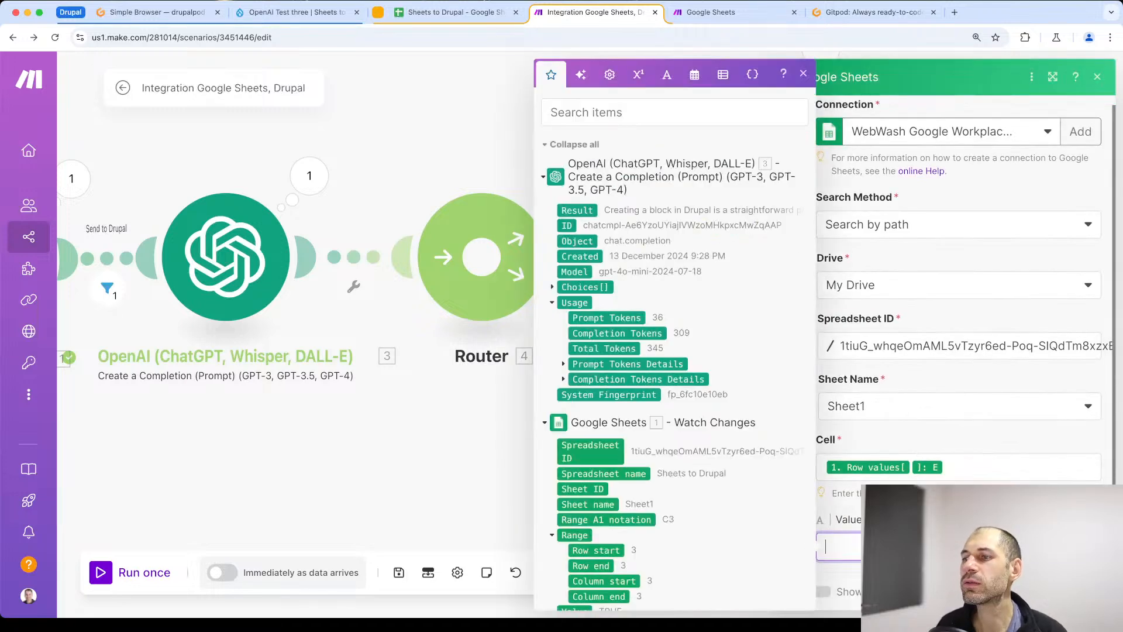
scroll(648, 483, "down", 3)
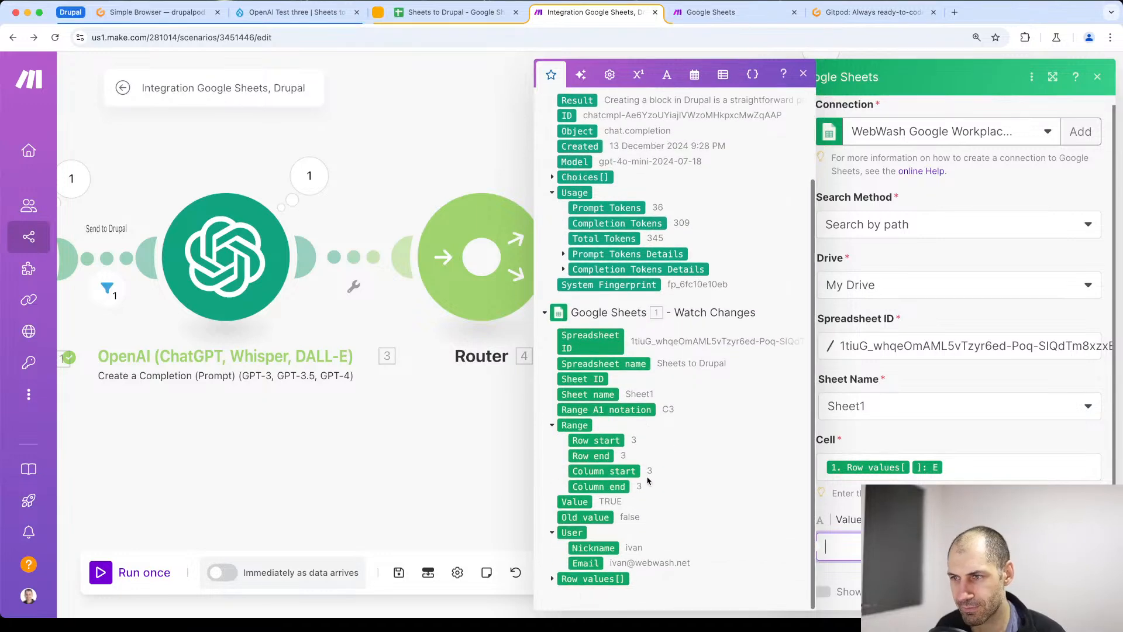
scroll(647, 477, "up", 3)
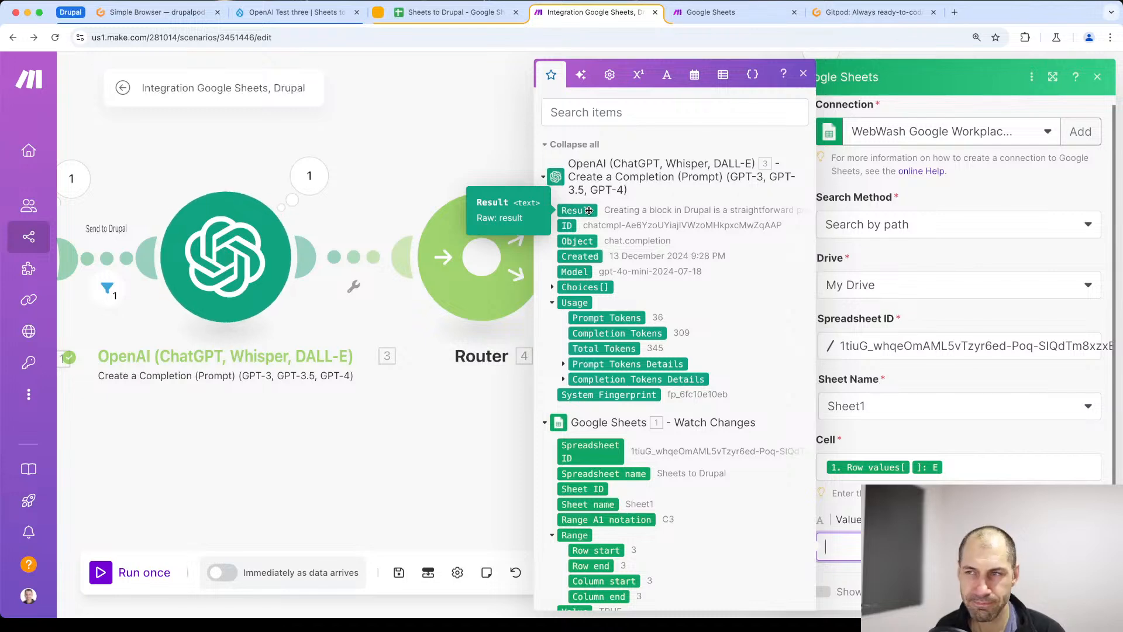
left_click_drag(588, 211, 936, 545)
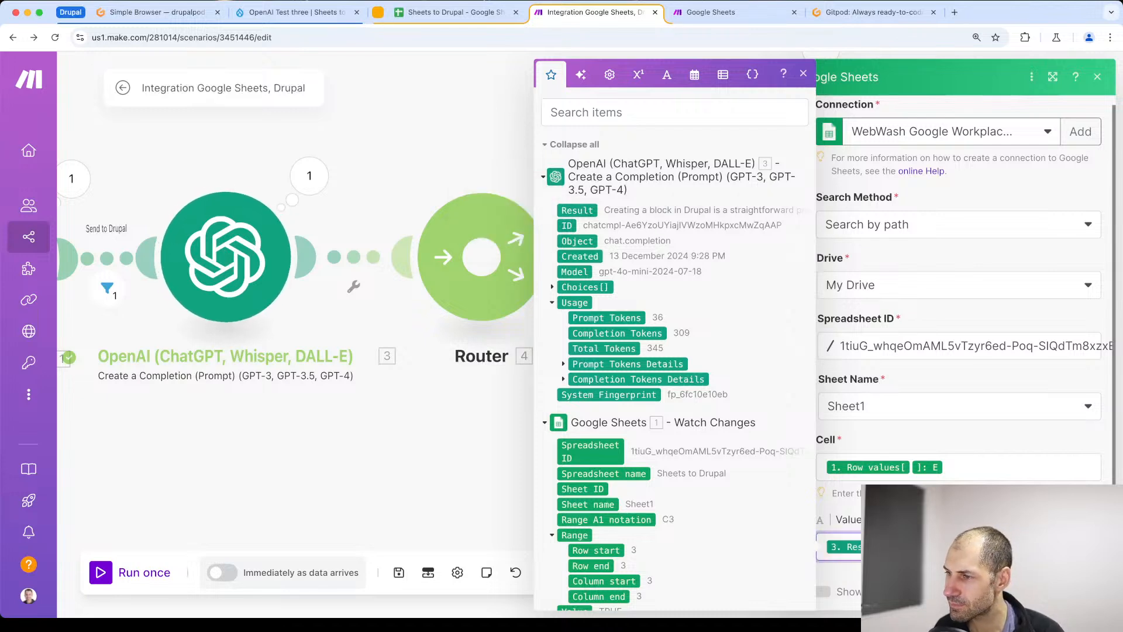
left_click(802, 76)
left_click(936, 546)
key("BackSpace")
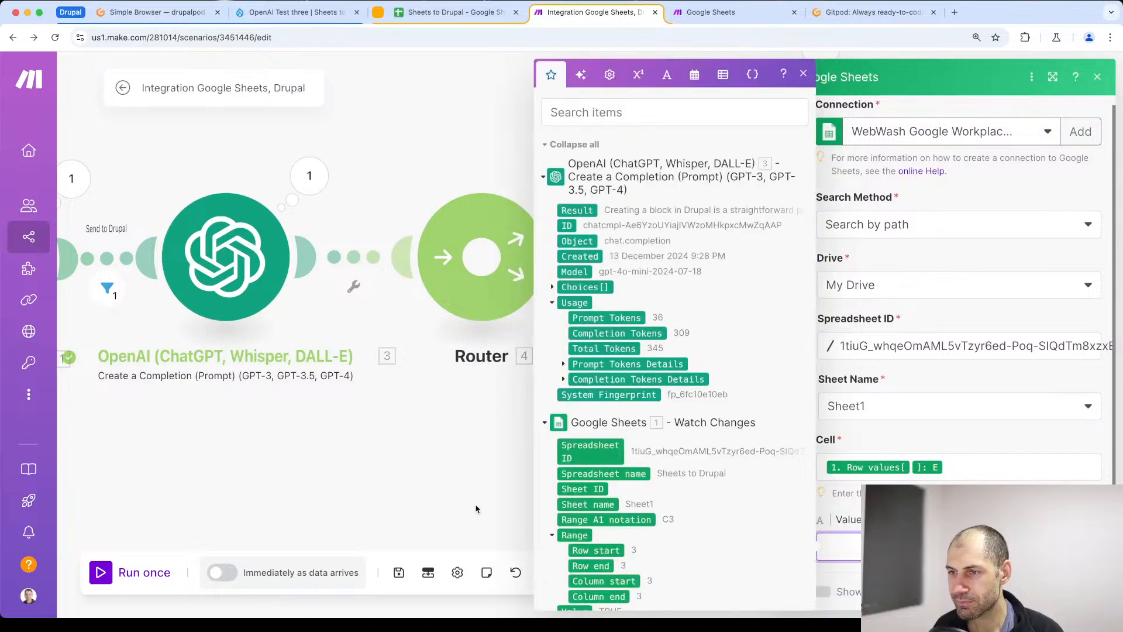
left_click(462, 474)
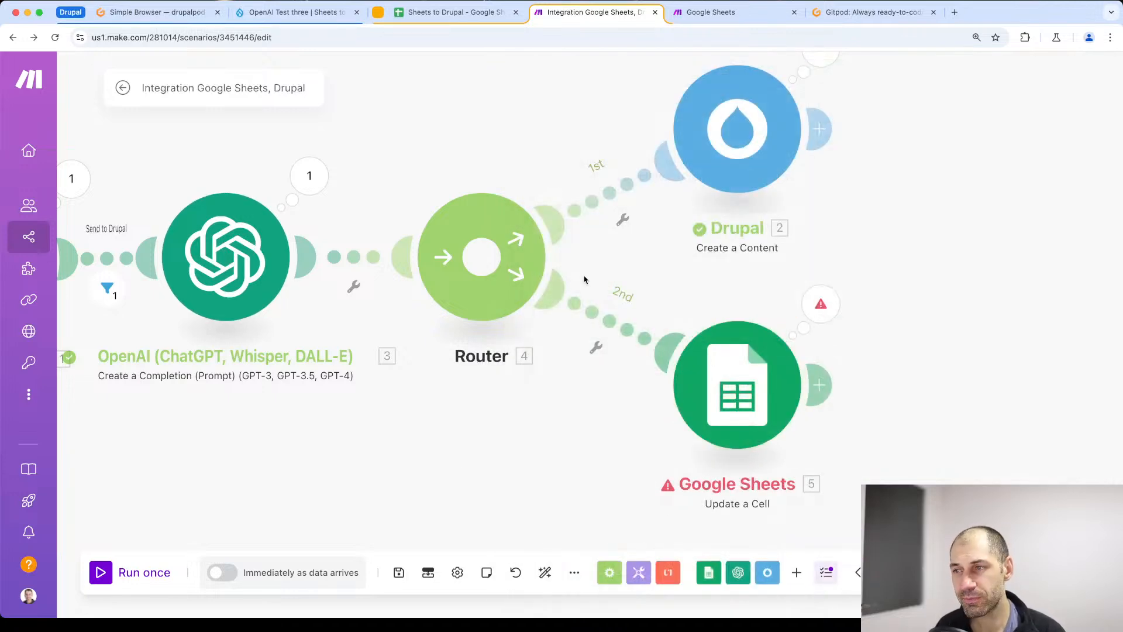
- Try mapping the OpenAI Result as the Update a Cell value again and emptying the module's Cell field
left_click(757, 401)
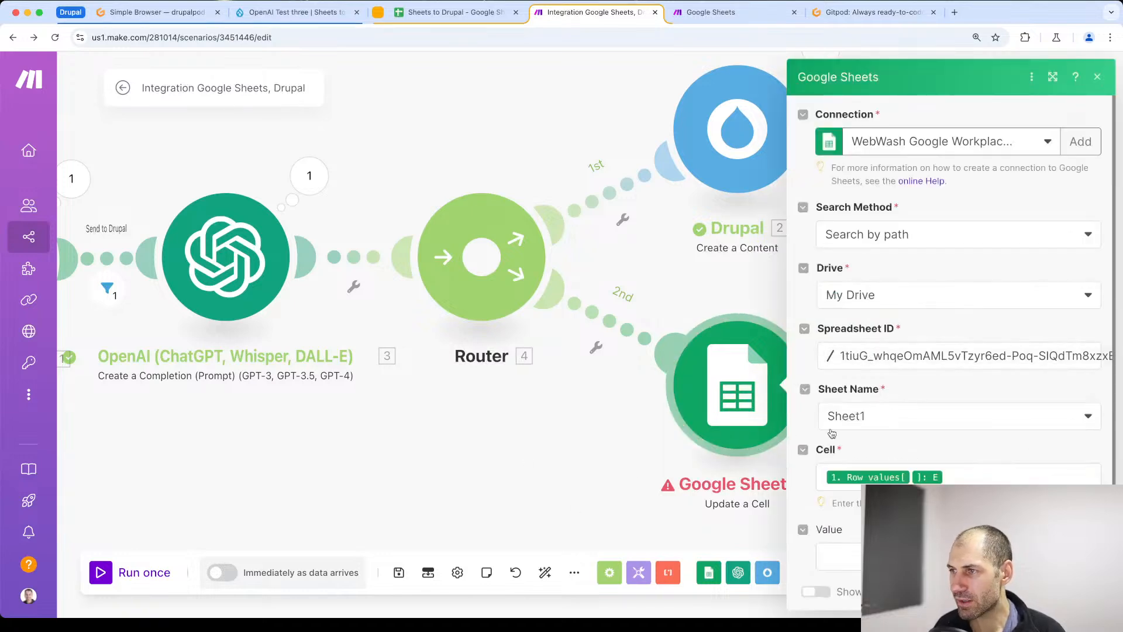
scroll(853, 374, "down", 1)
left_click(847, 549)
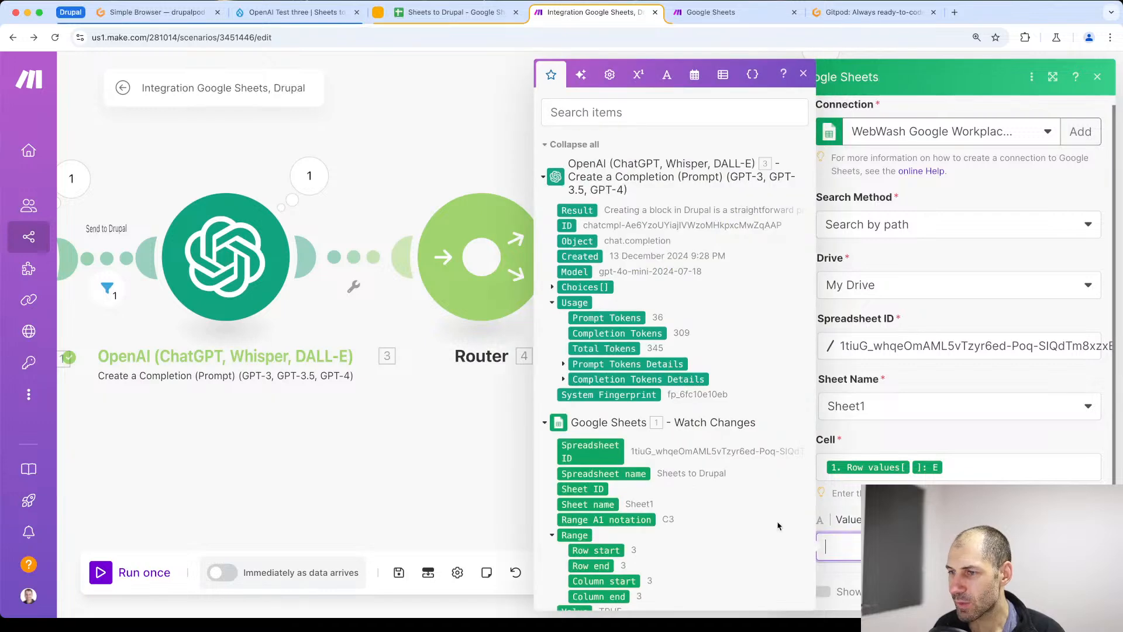
left_click(580, 212)
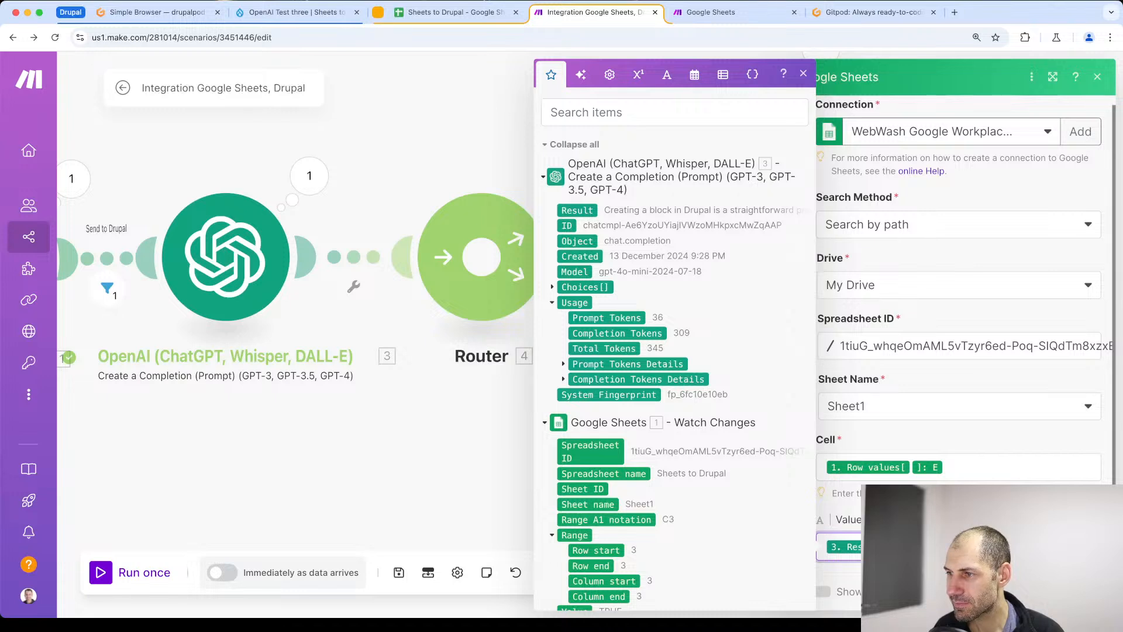
left_click(949, 470)
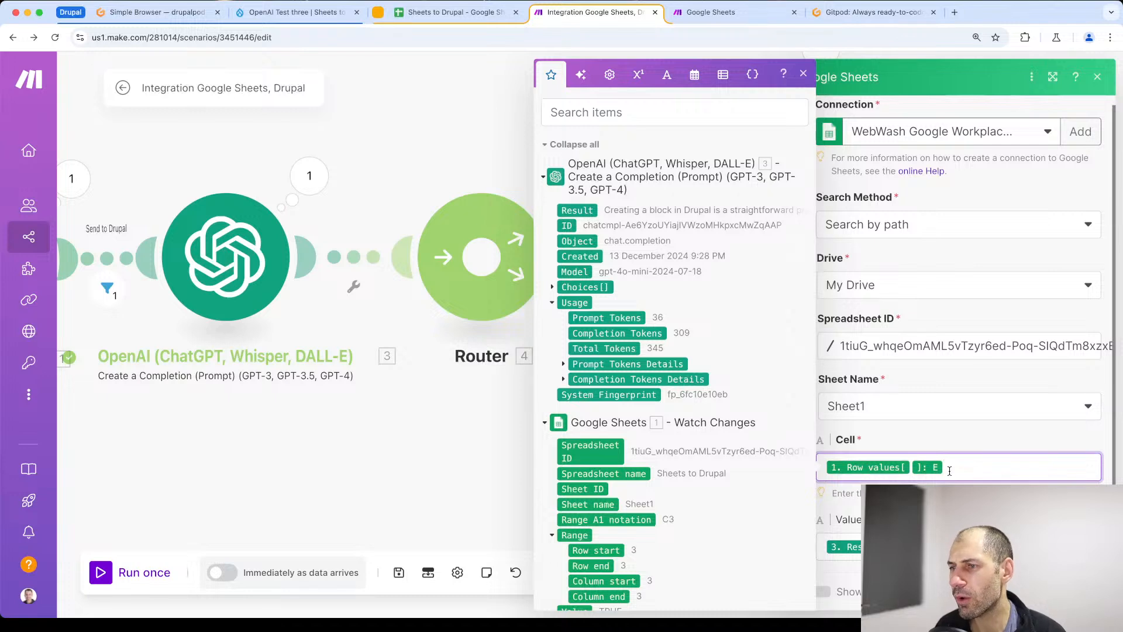
key("BackSpace")
key("BackSpace")
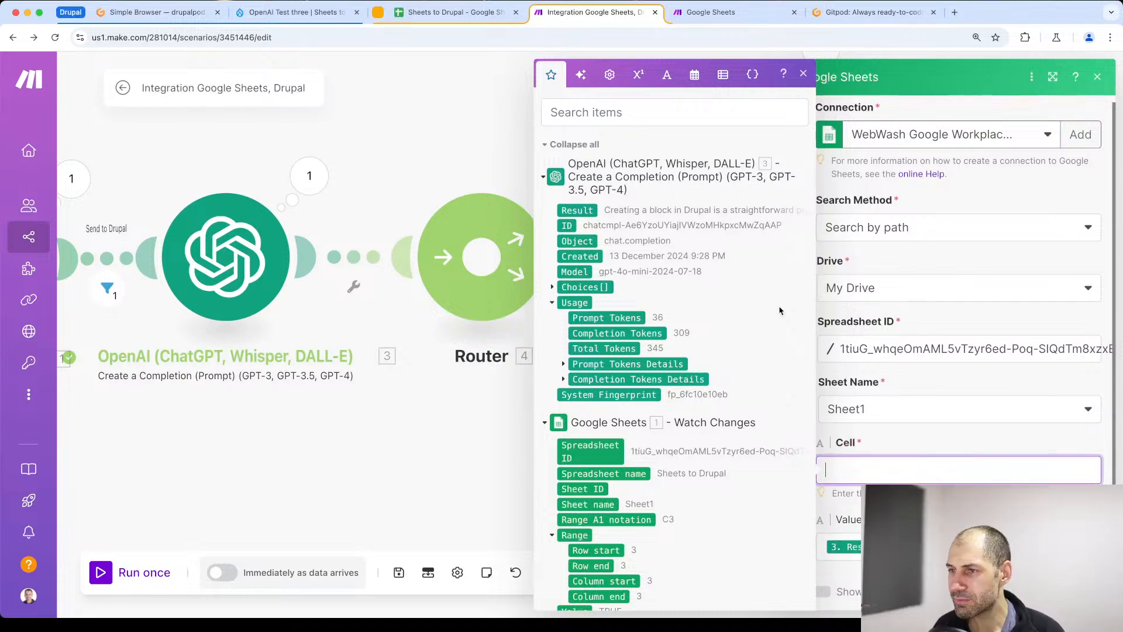
left_click(803, 75)
left_click(837, 547)
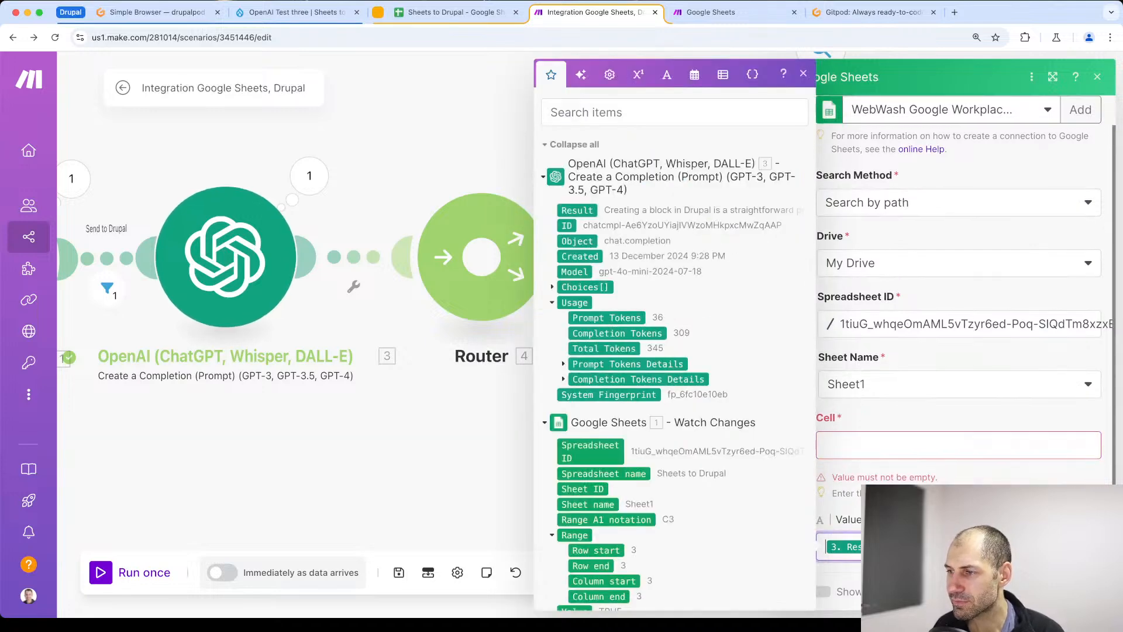
key("Escape")
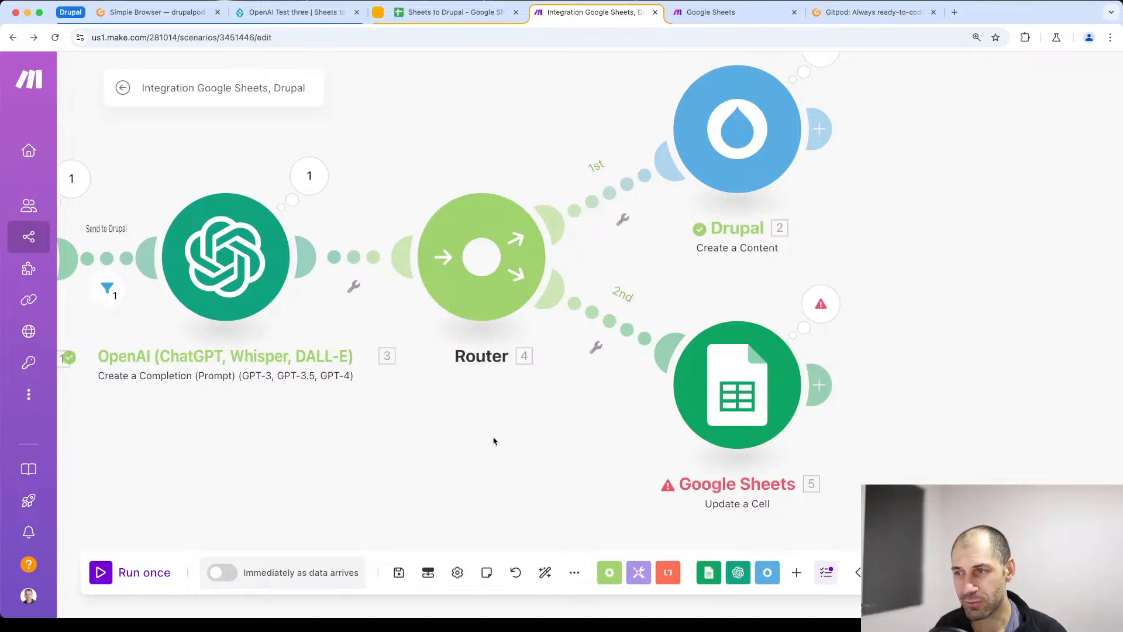
- Replace the Update a Cell module's Cell entry with E followed by the Watch Changes Range: Row start value
left_click(769, 380)
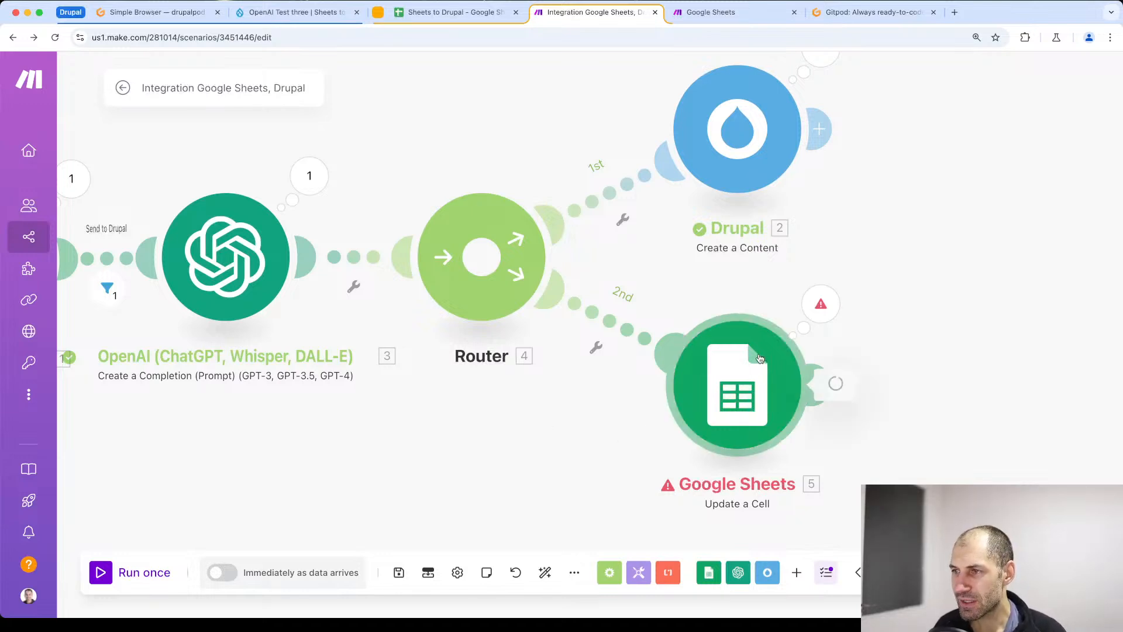
scroll(978, 472, "down", 1)
left_click(978, 472)
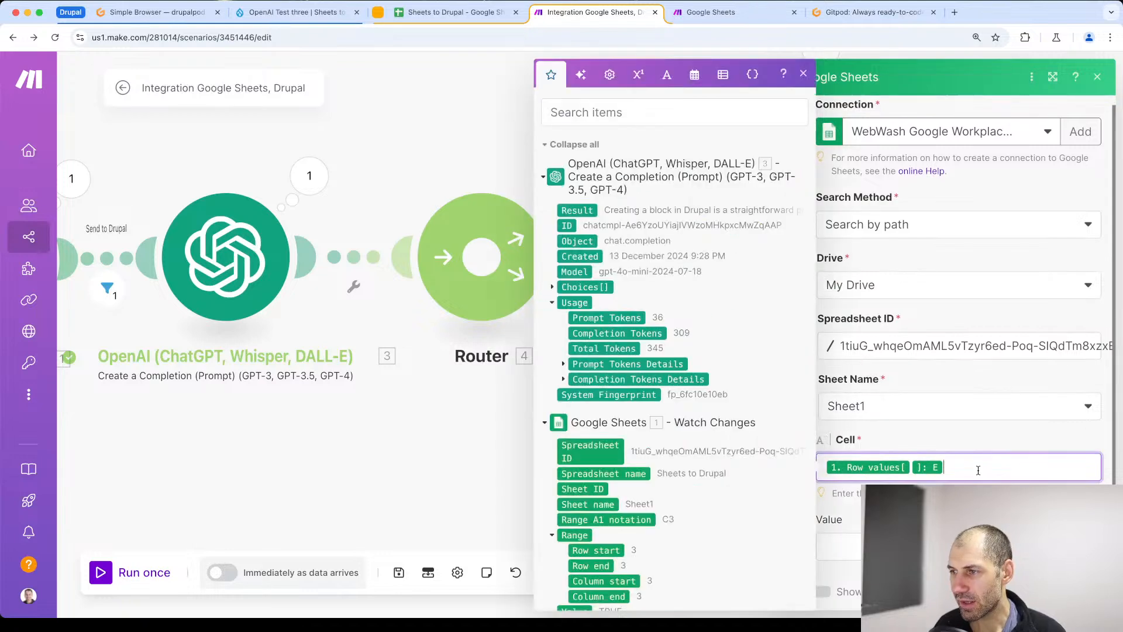
key("BackSpace")
key("BackSpace")
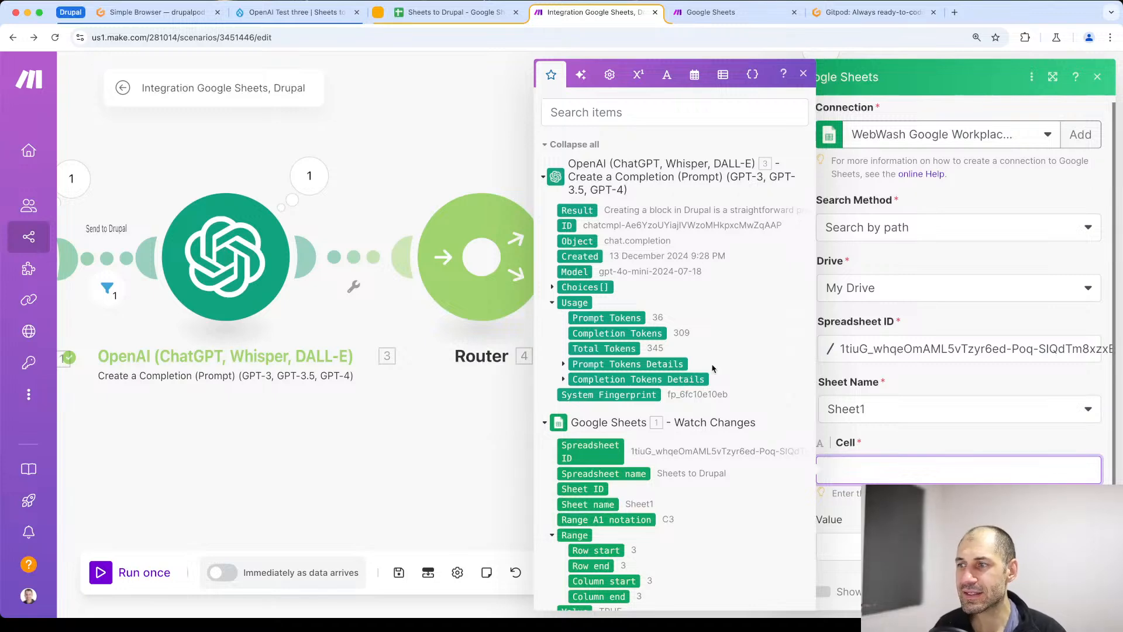
left_click(448, 14)
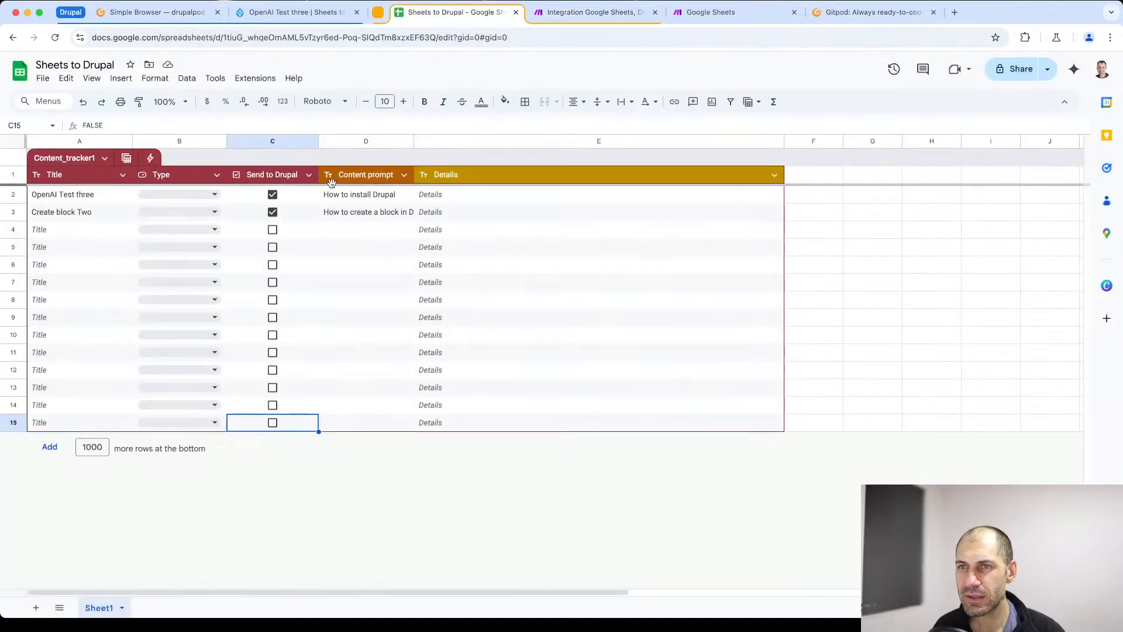
left_click(562, 13)
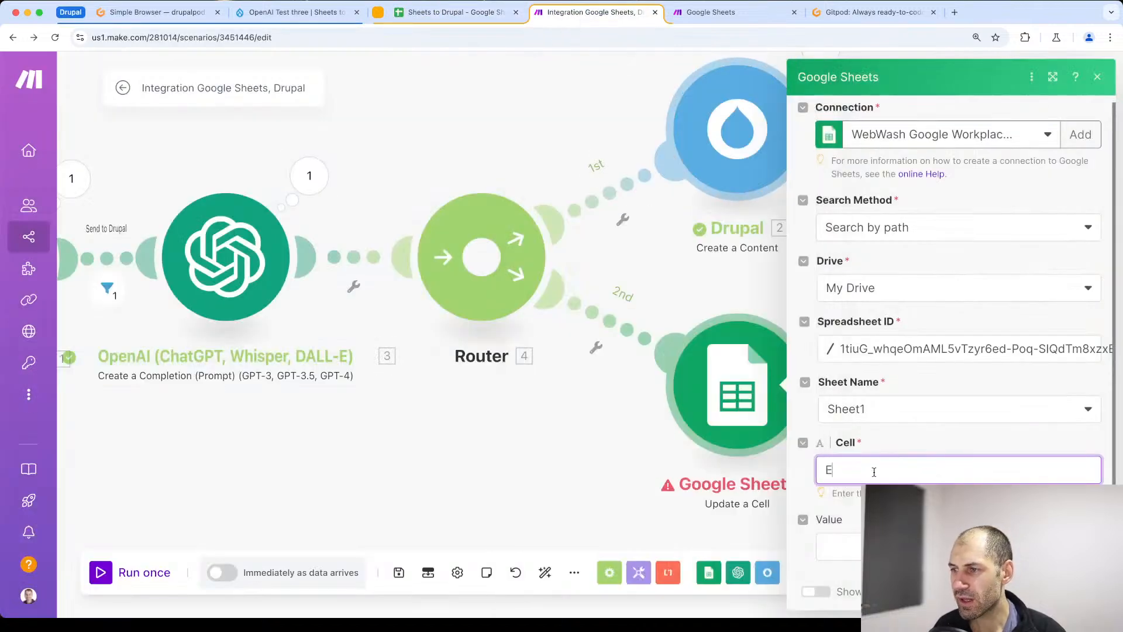
left_click(851, 470)
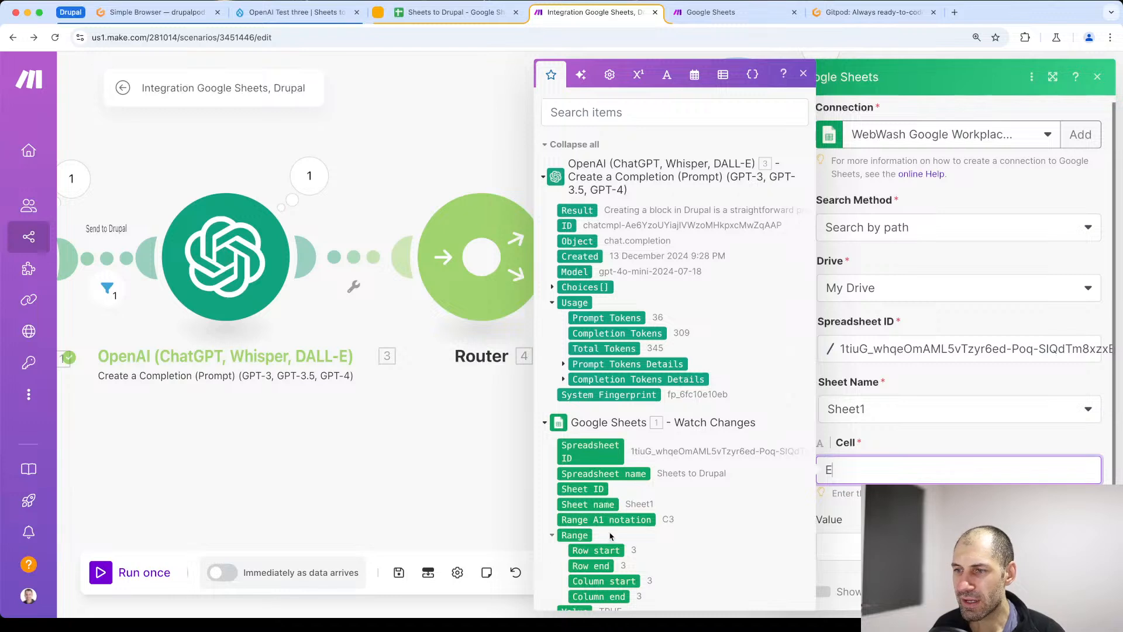
scroll(608, 534, "down", 4)
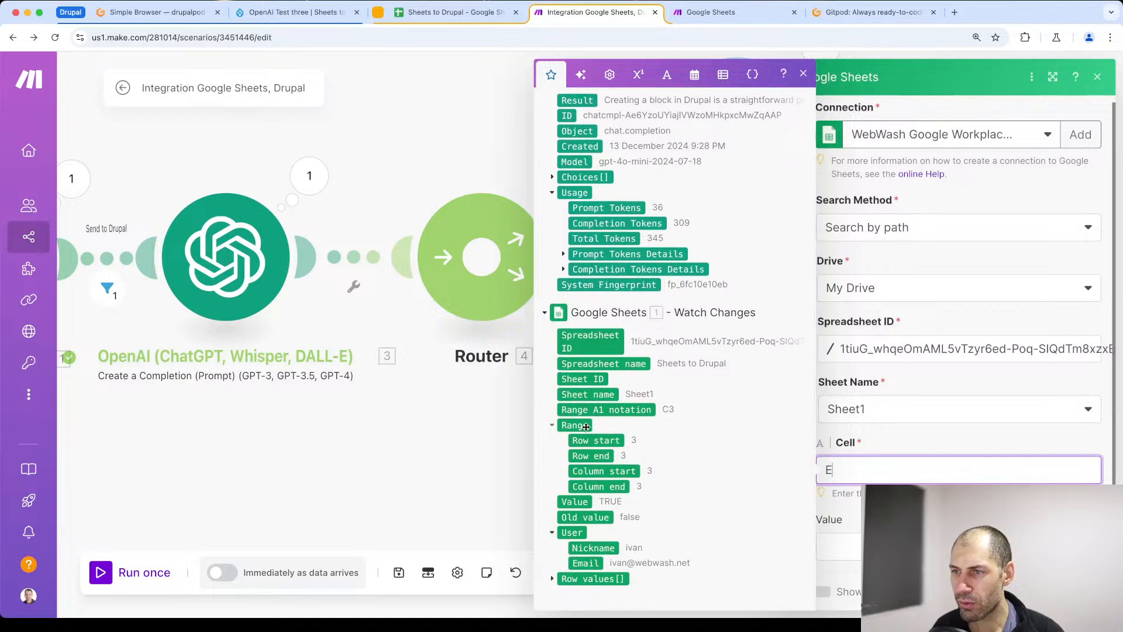
left_click_drag(586, 442, 870, 478)
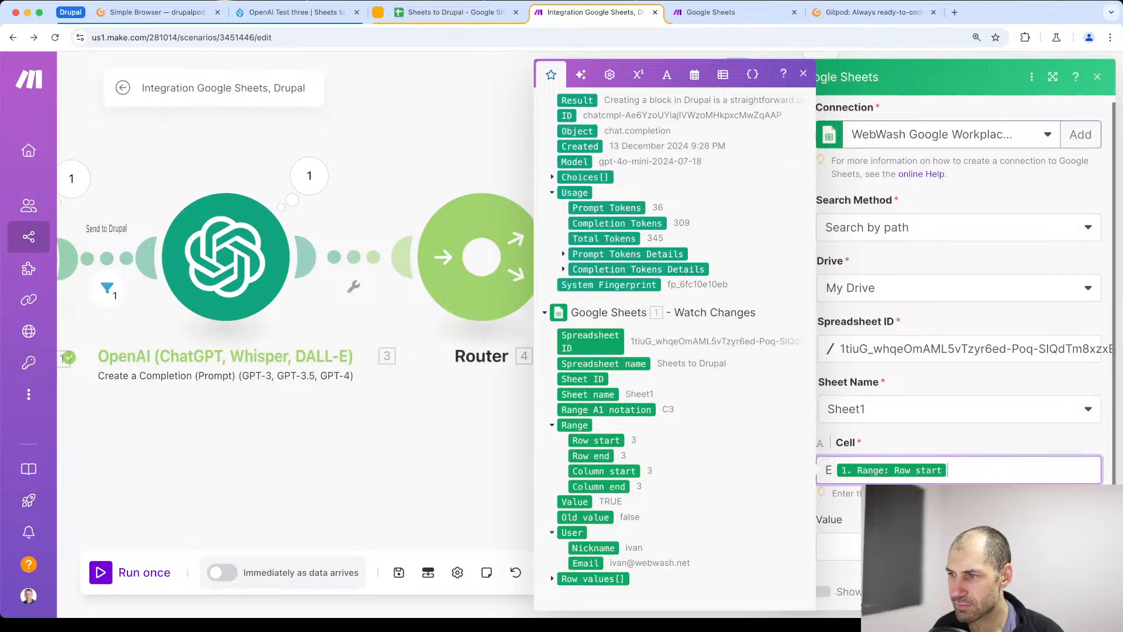
- Map the OpenAI Result to the Update a Cell module's Value, confirm the module and save the scenario
left_click(948, 515)
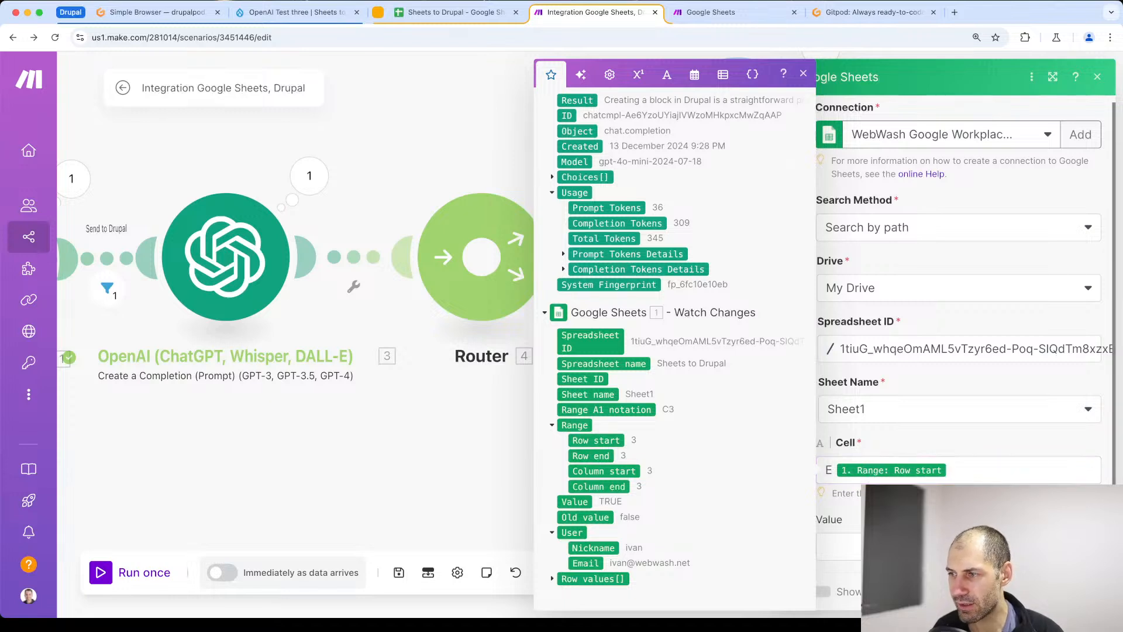
left_click(840, 539)
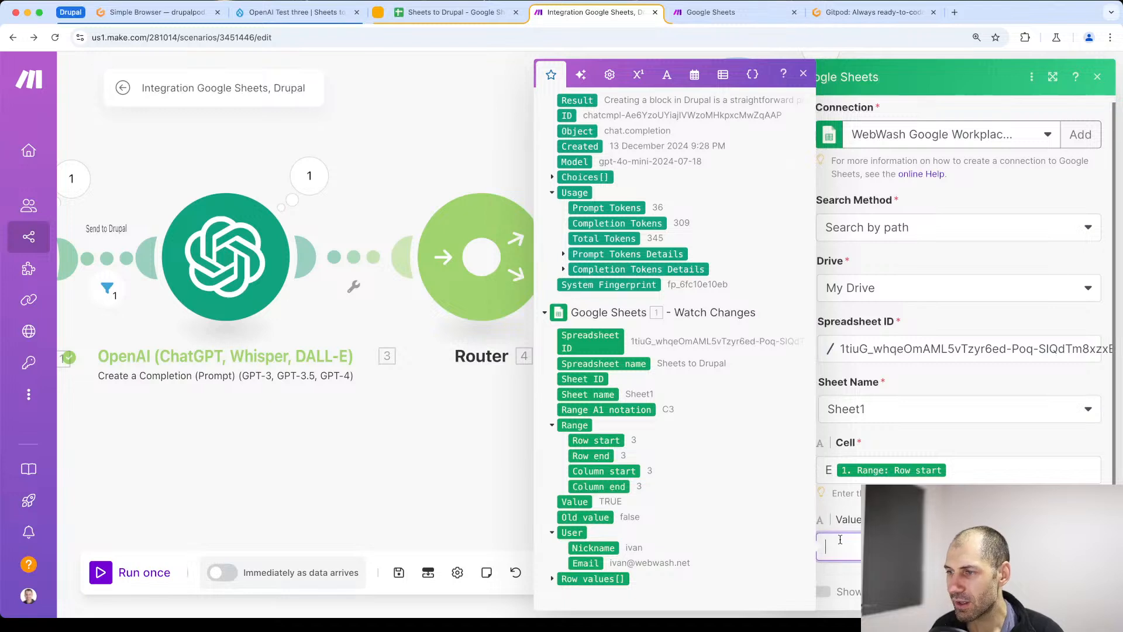
scroll(675, 310, "up", 1)
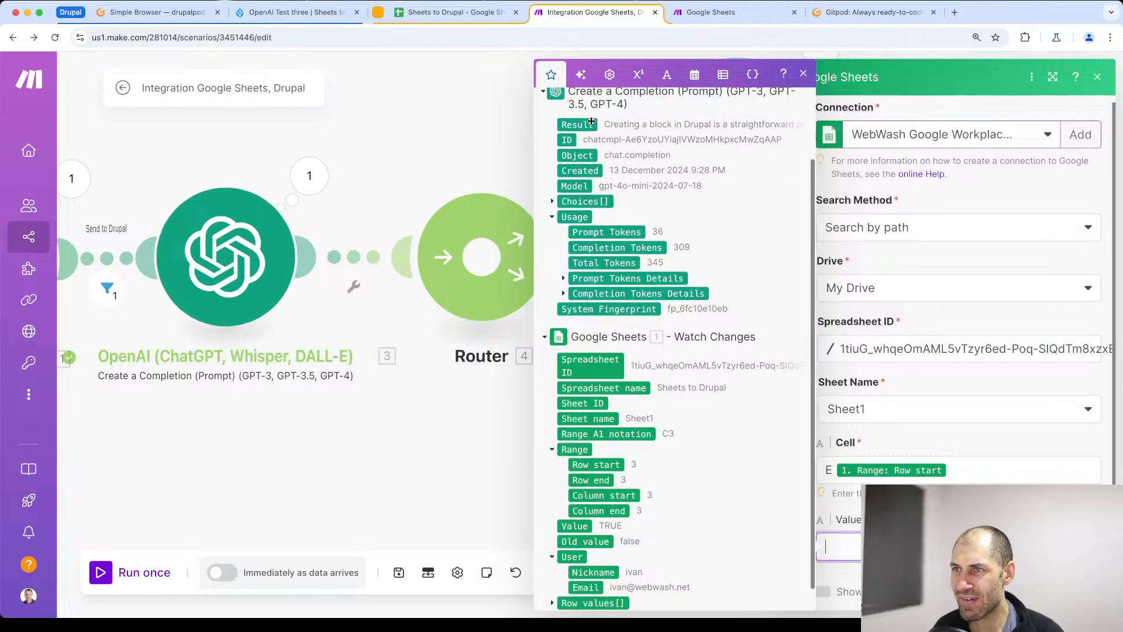
left_click_drag(872, 573, 864, 548)
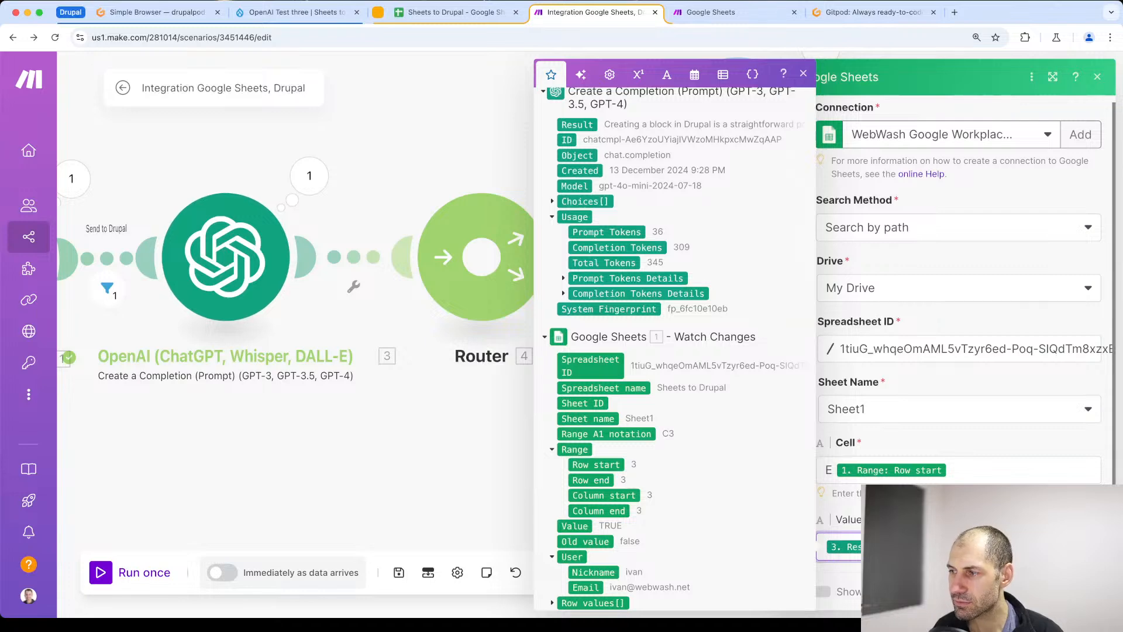
left_click(1082, 591)
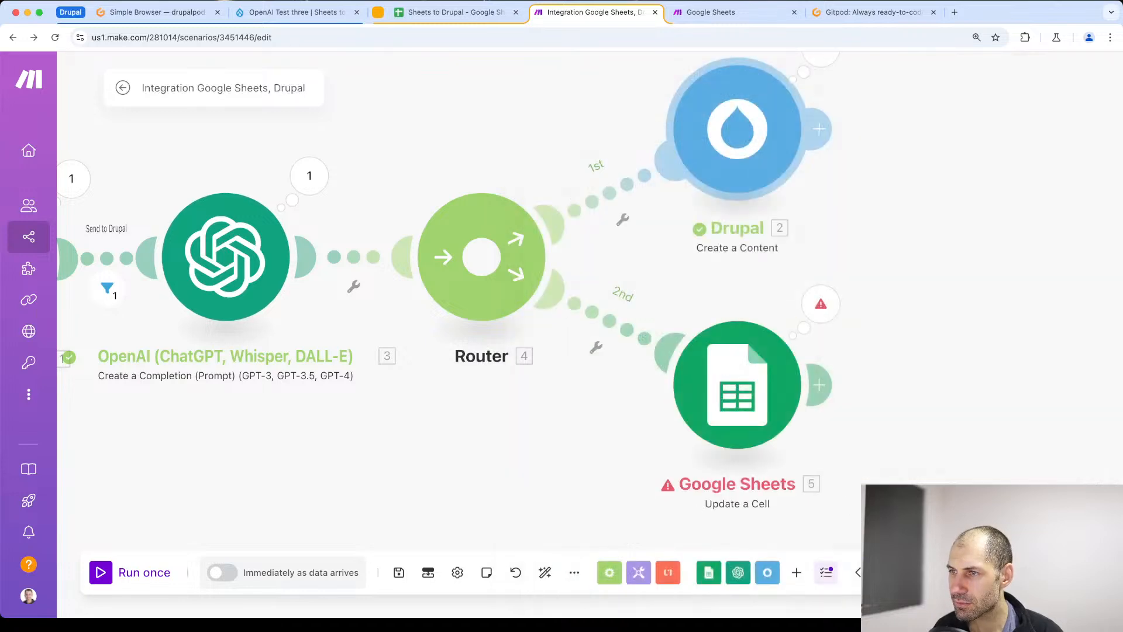
left_click(403, 579)
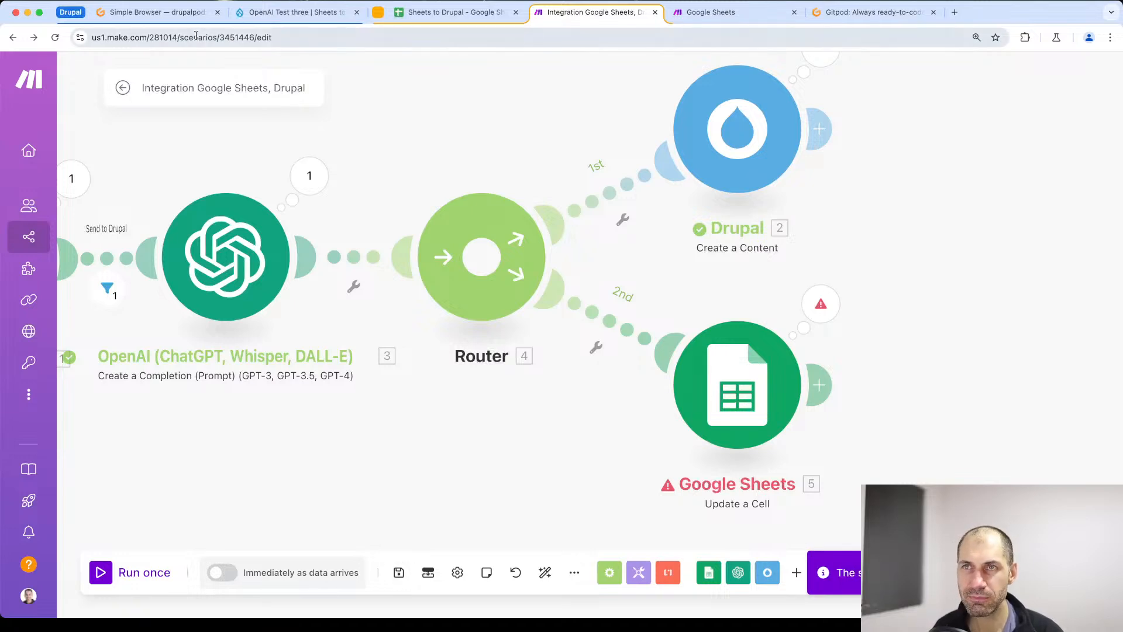
- In the Google Sheets spreadsheet, uncheck Send to Drupal for row 3 and change its title to Create block three
left_click(438, 14)
left_click(272, 211)
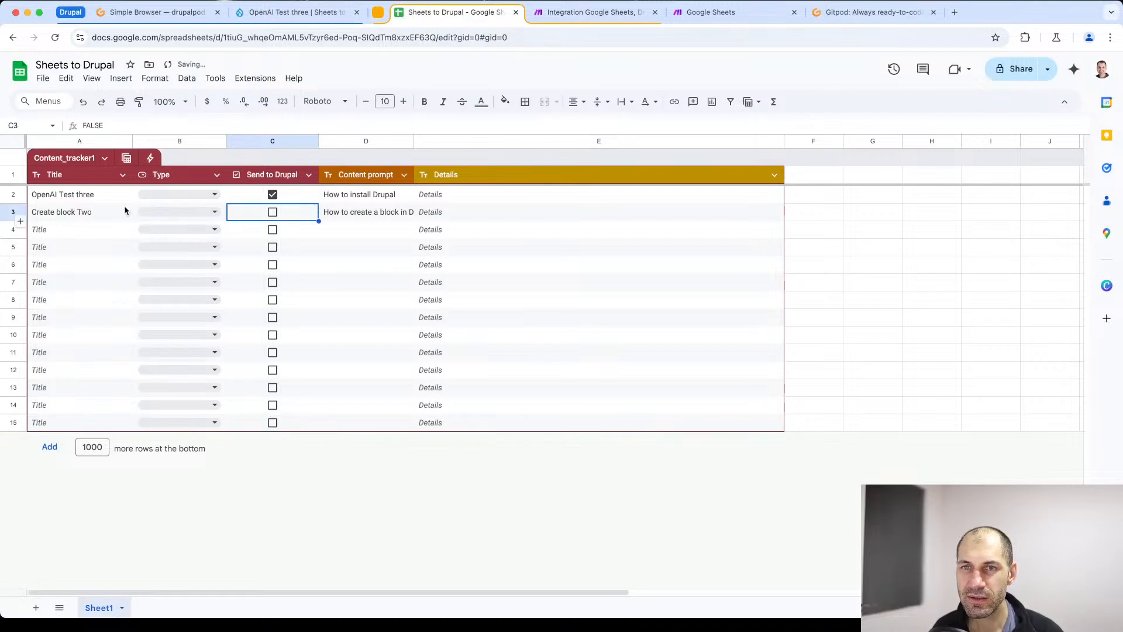
double_click(85, 211)
double_click(85, 211)
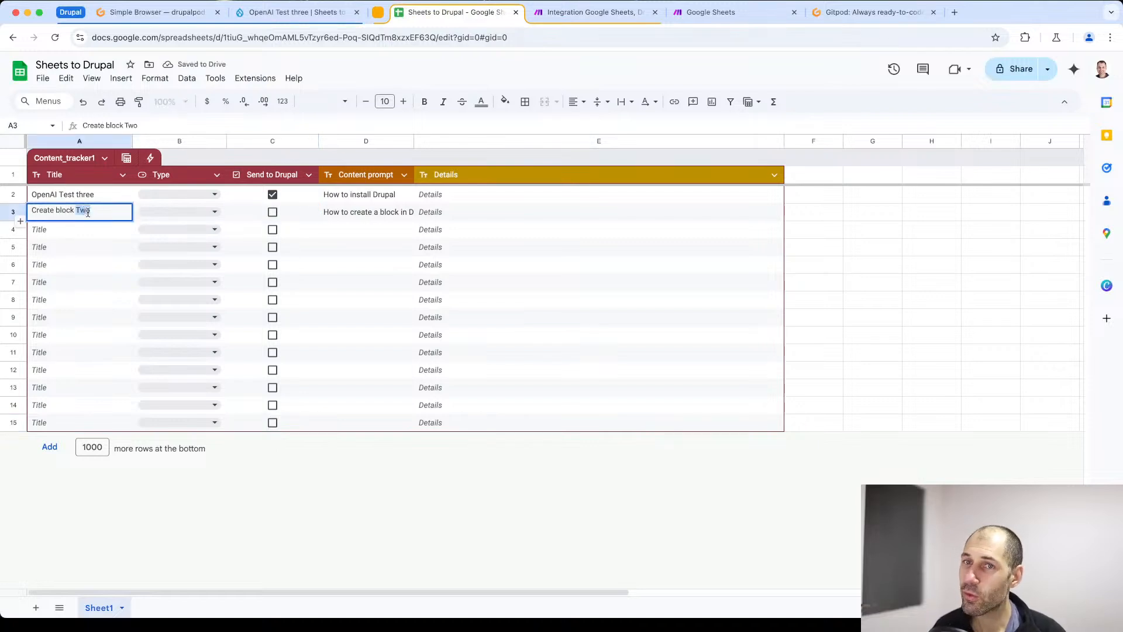
type("three")
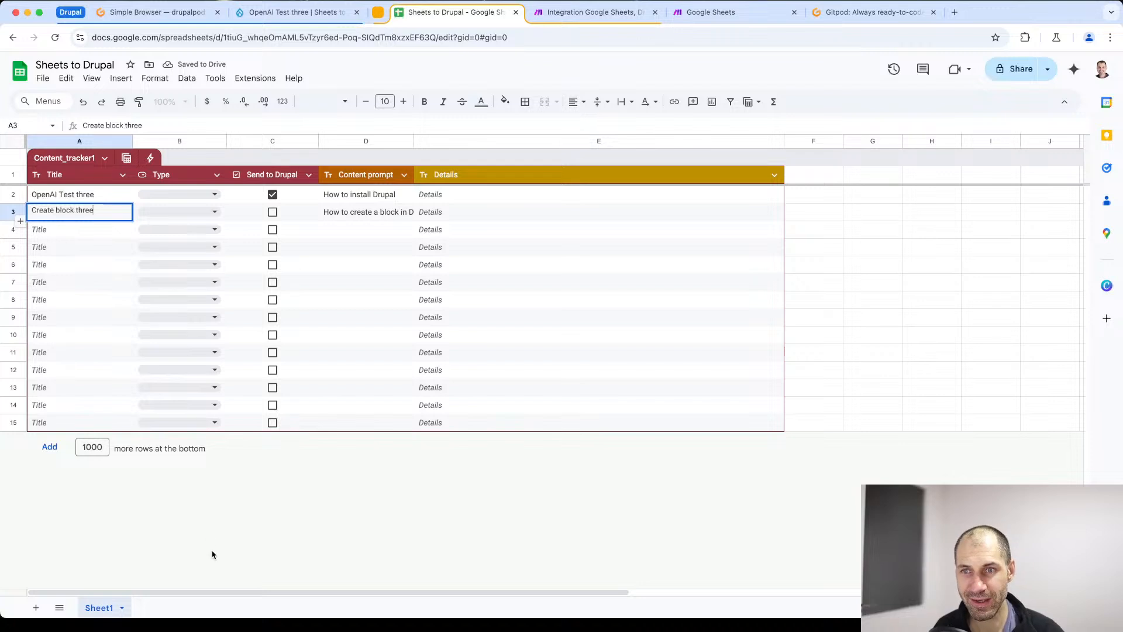
left_click(237, 210)
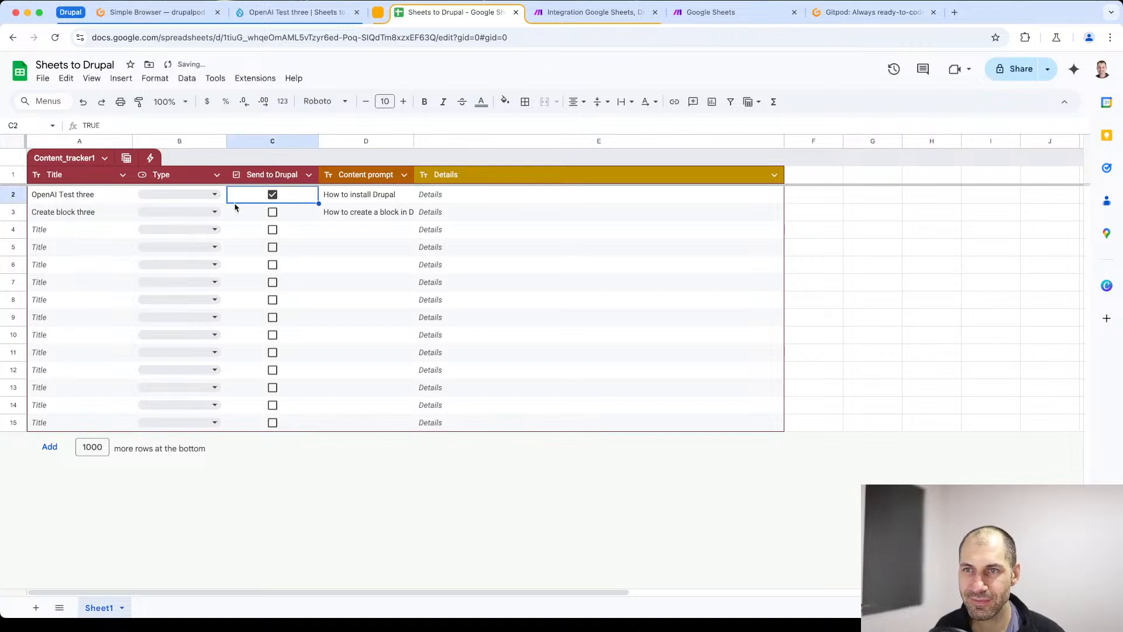
- Return to the Make scenario and run it once, waiting for new data
left_click(552, 14)
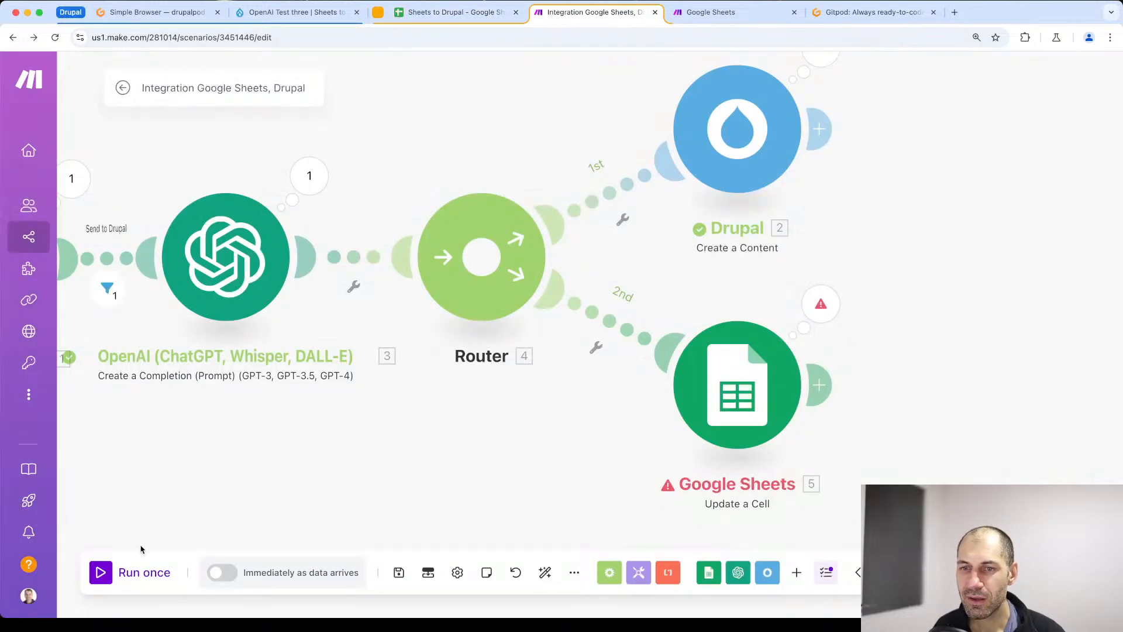
left_click(106, 574)
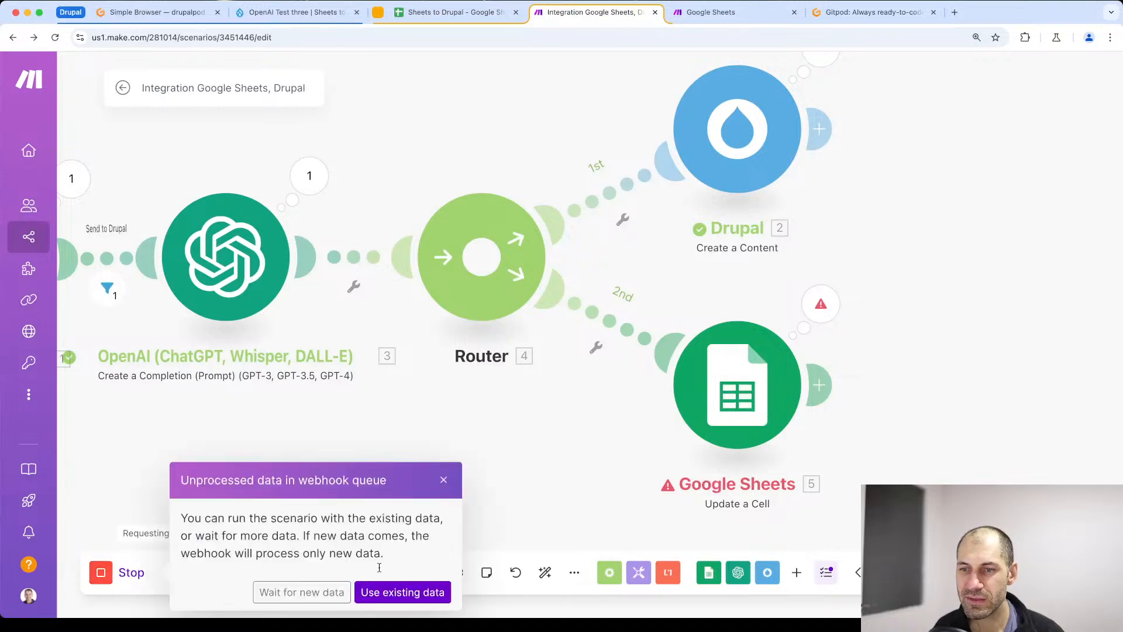
left_click(296, 592)
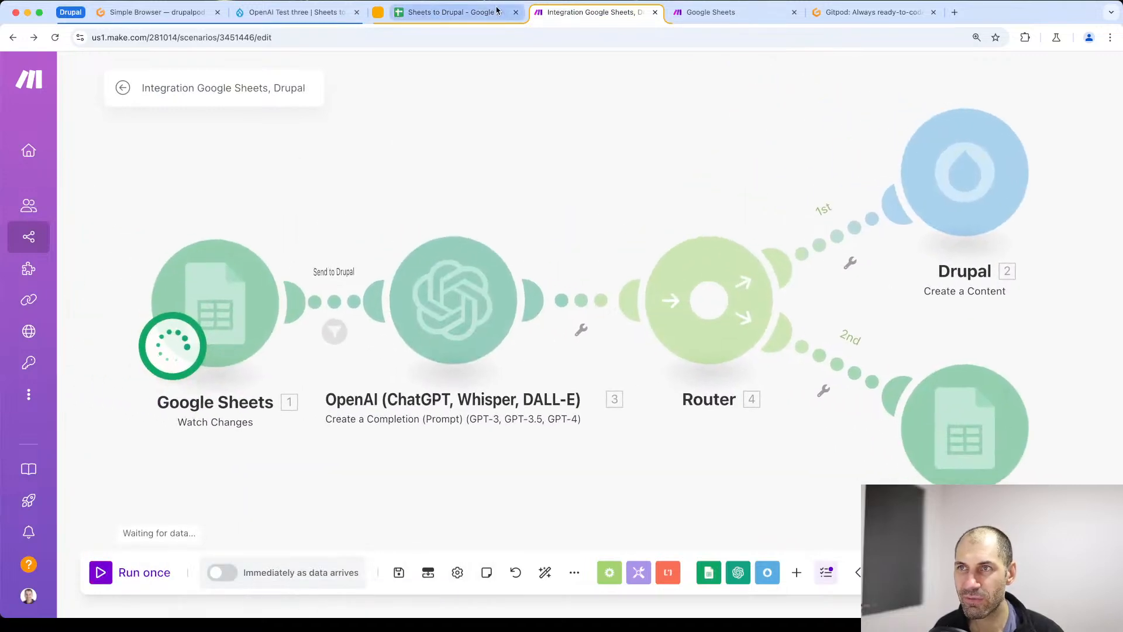
- Mark the Create block three row as Send to Drupal in the spreadsheet and return to the Make scenario to check the run
left_click(473, 17)
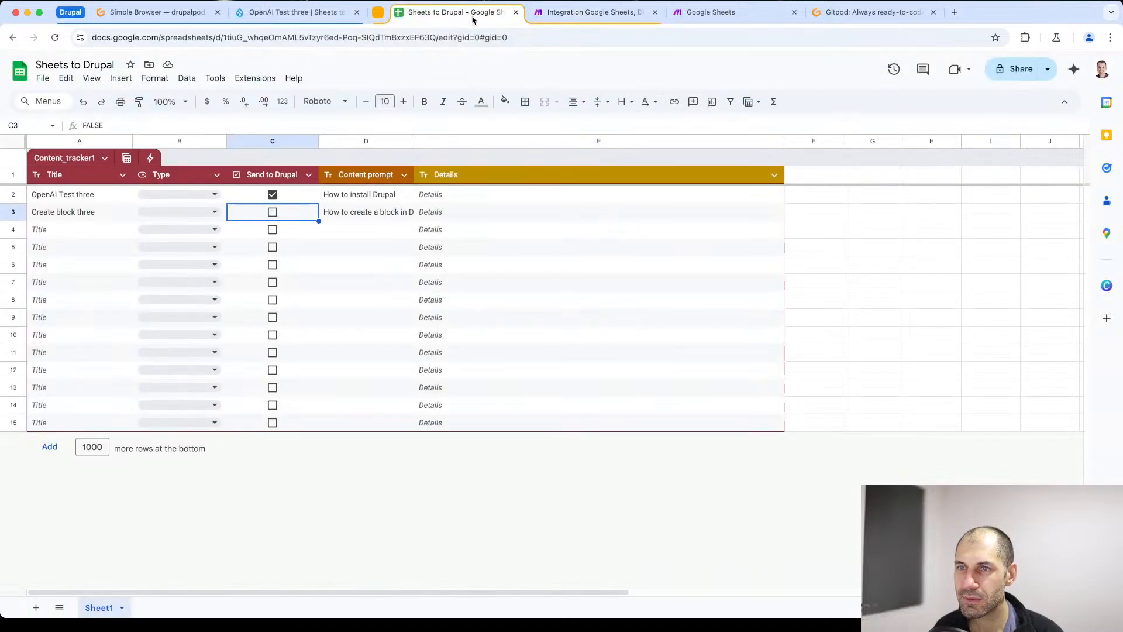
left_click(273, 213)
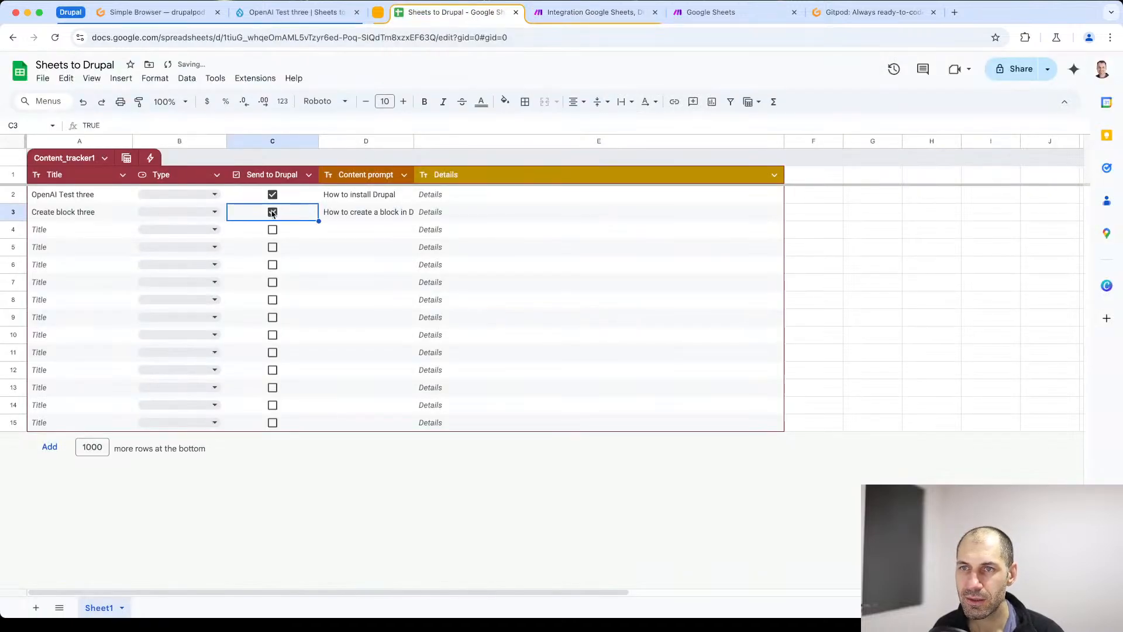
left_click(576, 12)
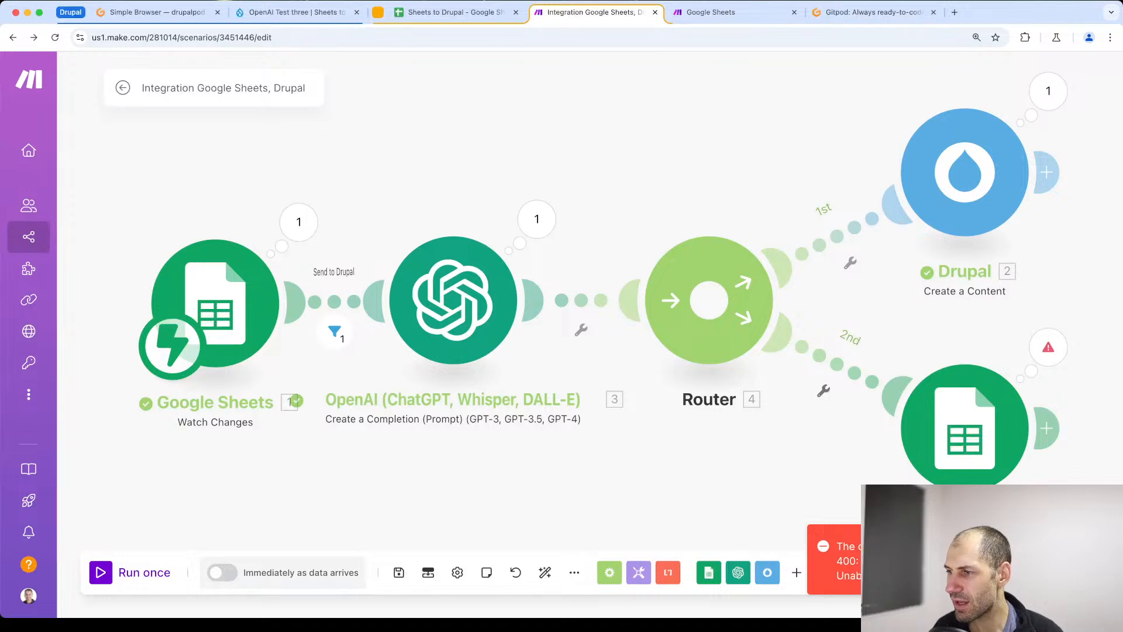
- Remove the space between E and Range: Row start in the Update a Cell module's Cell field, keeping Sheet1, and confirm the module
left_click(963, 430)
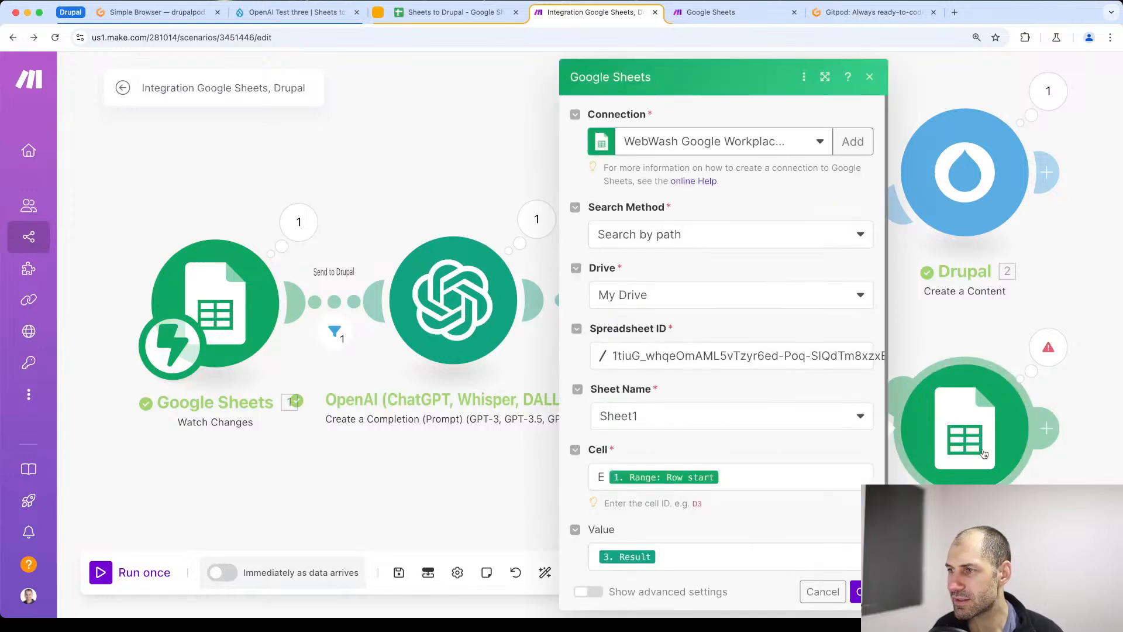
left_click(683, 416)
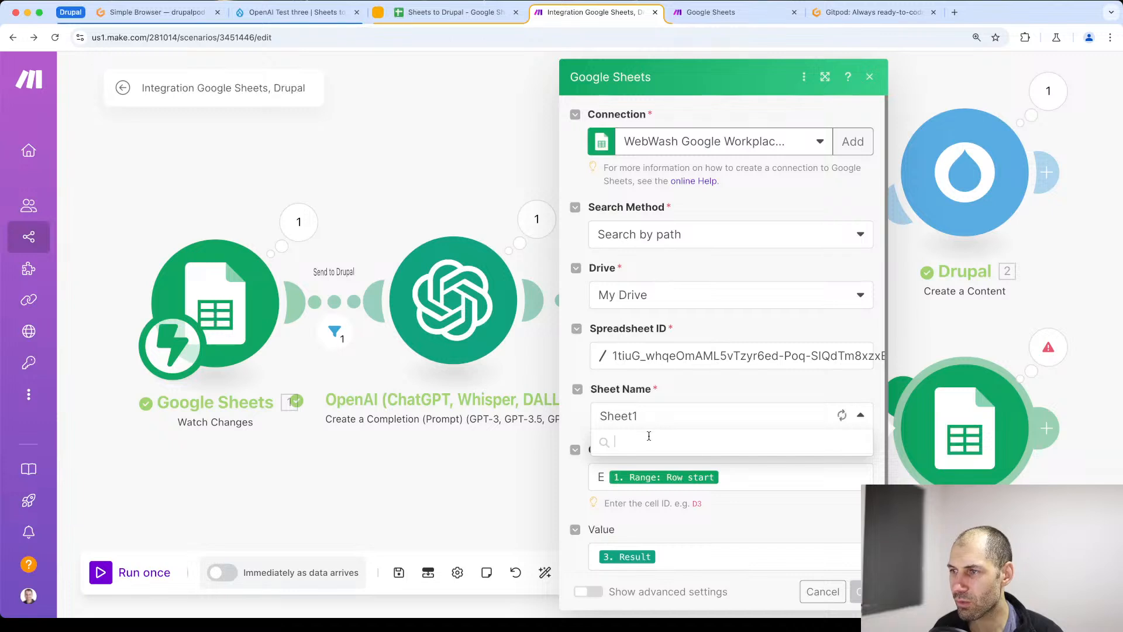
left_click(622, 445)
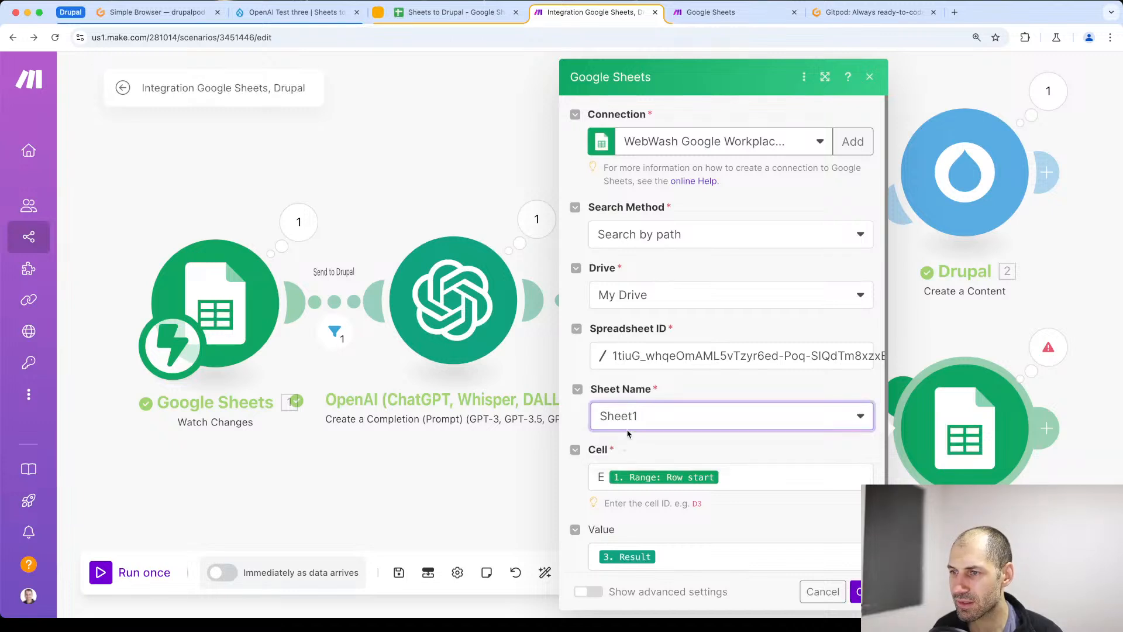
left_click(633, 483)
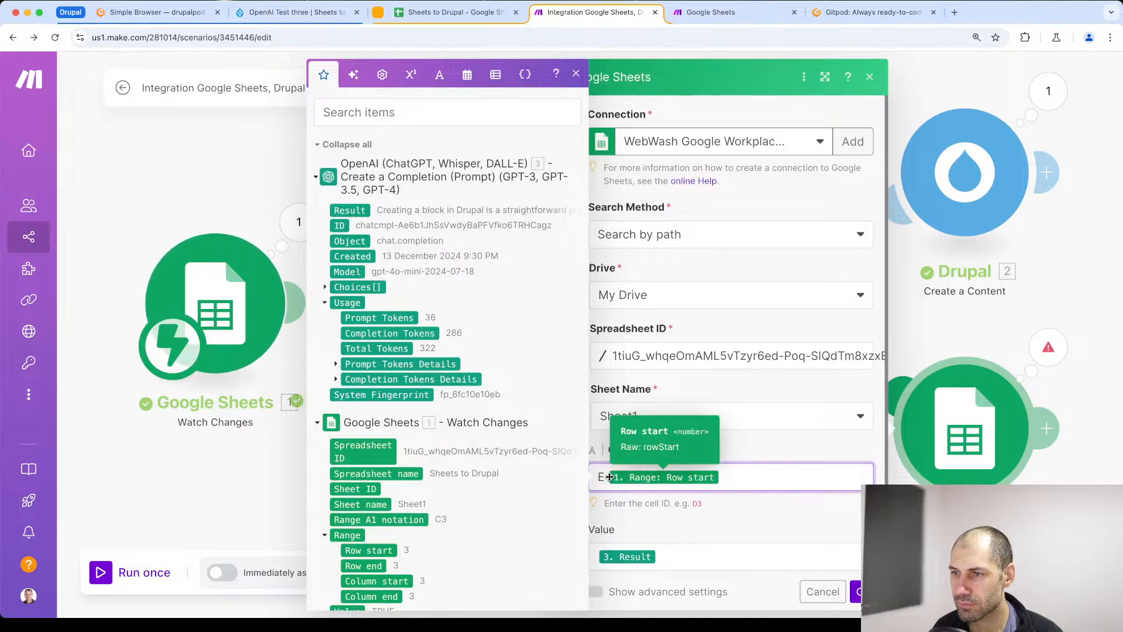
key("BackSpace")
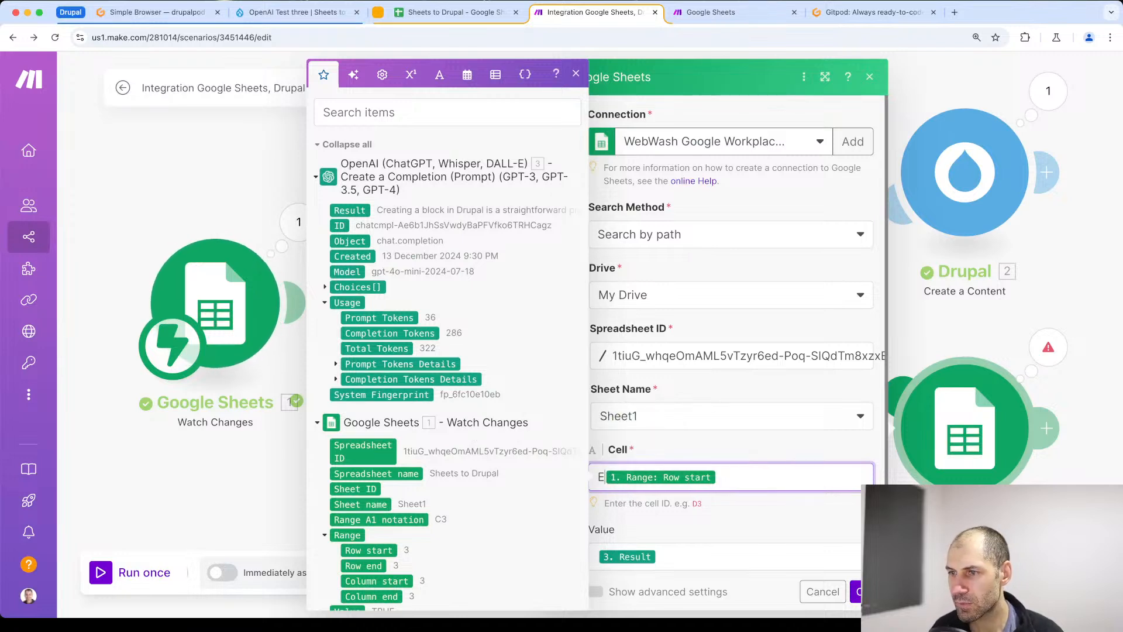
key("shift+Left")
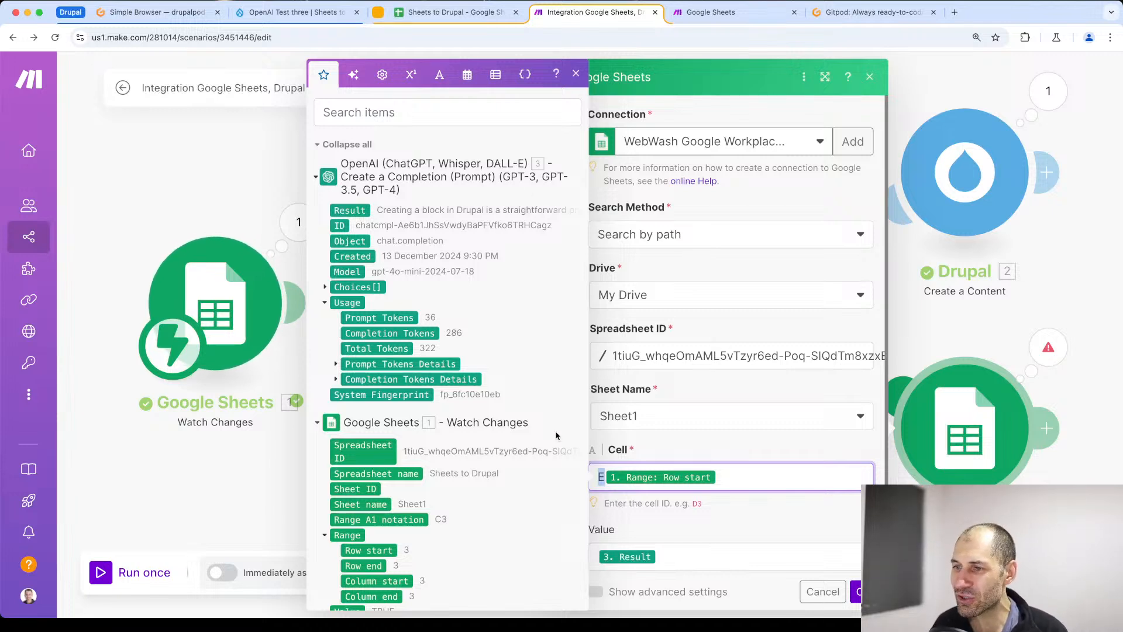
left_click(727, 481)
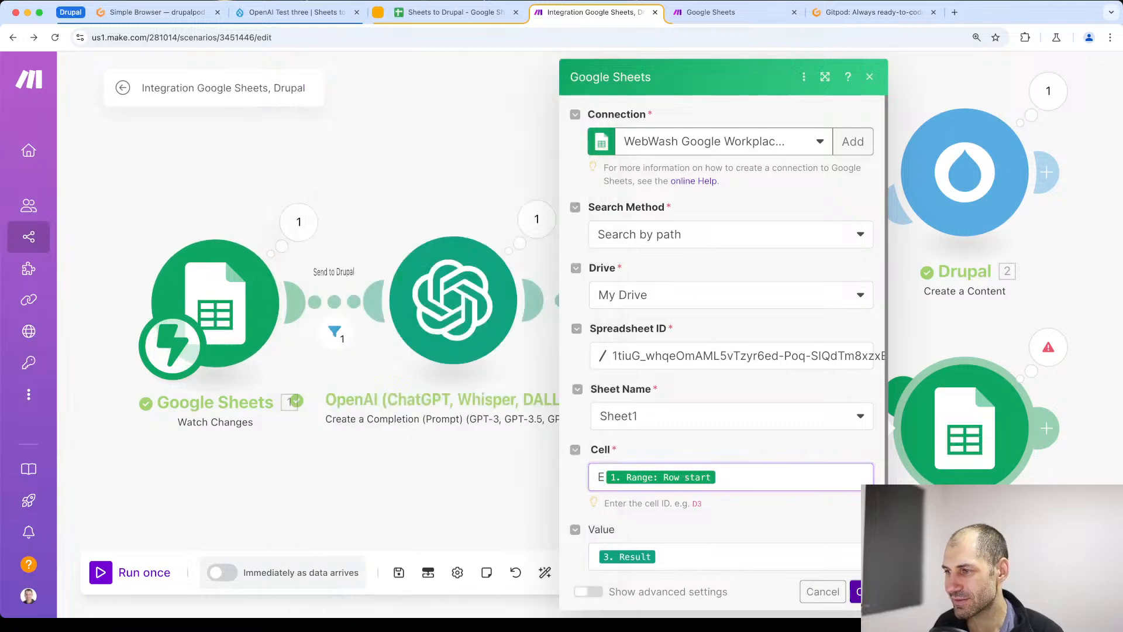
left_click(864, 591)
- In the spreadsheet, uncheck Send to Drupal for row 3, change its title to Create block four and return to the Make scenario
left_click(473, 16)
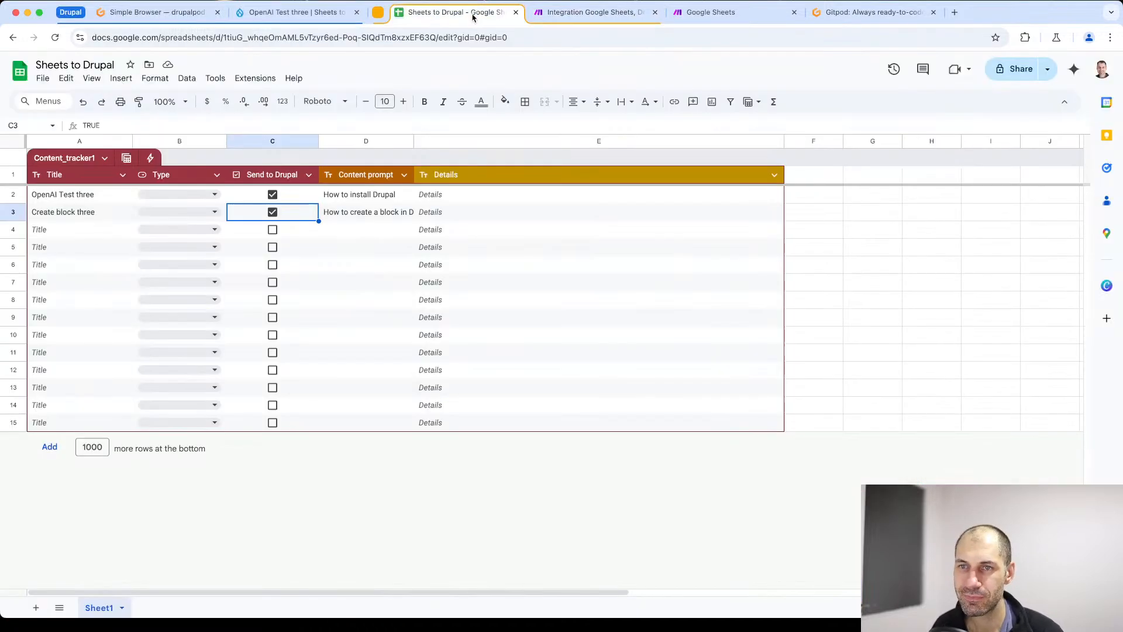
left_click(273, 212)
double_click(91, 211)
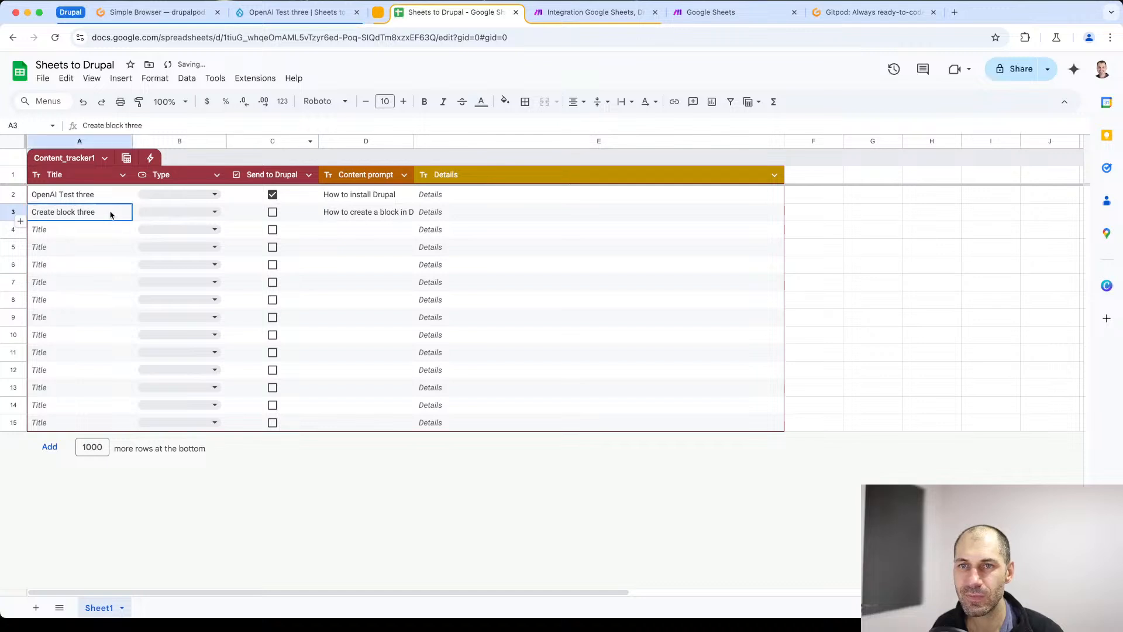
double_click(90, 212)
type("four")
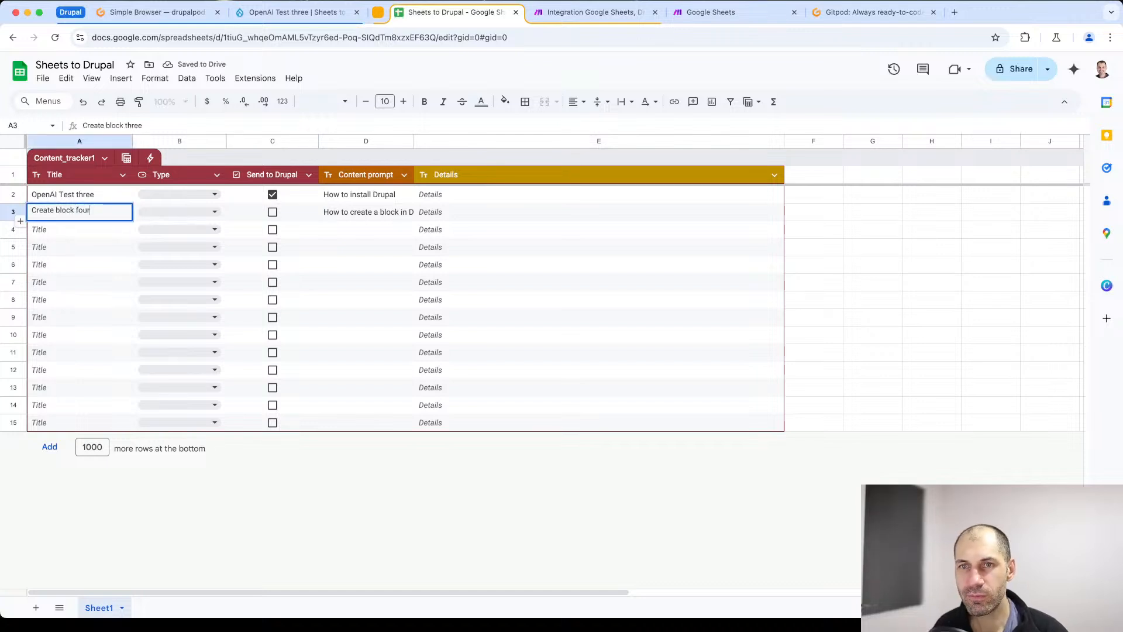
left_click(397, 465)
left_click(574, 13)
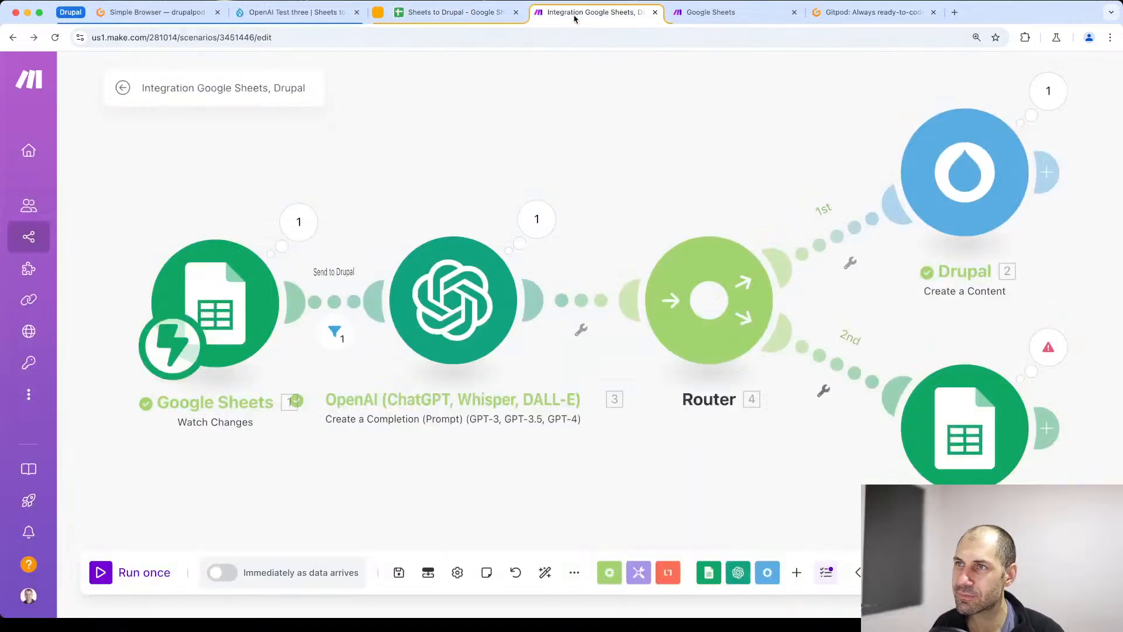
- Save the scenario and review the Cell mapping of the Update a Cell module against the Watch Changes range data
left_click(397, 574)
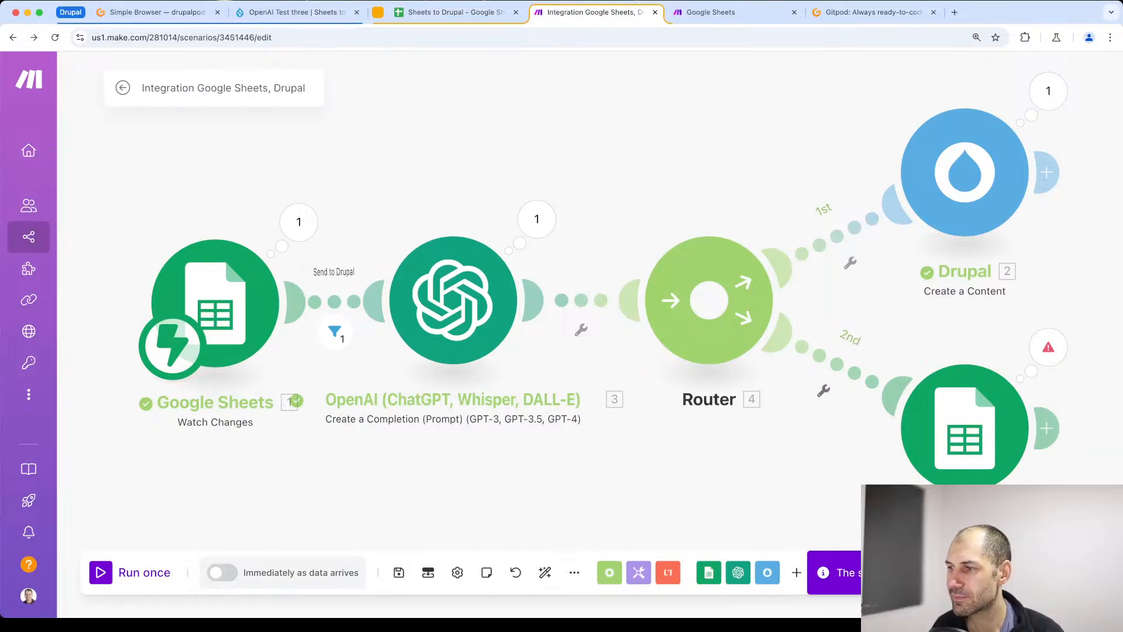
left_click(918, 433)
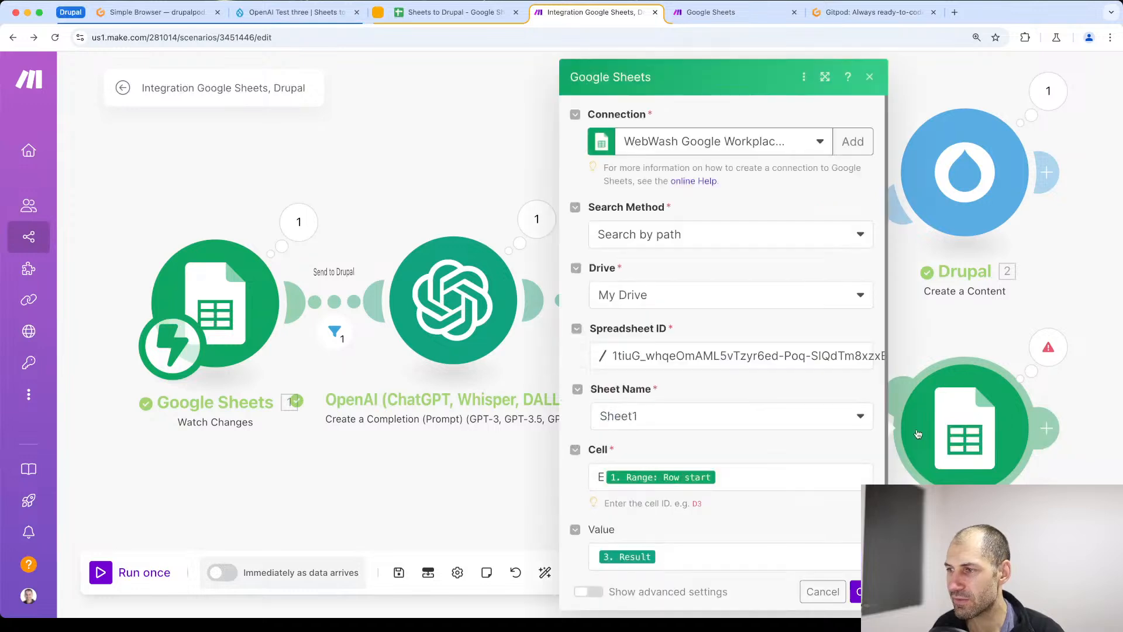
left_click(744, 480)
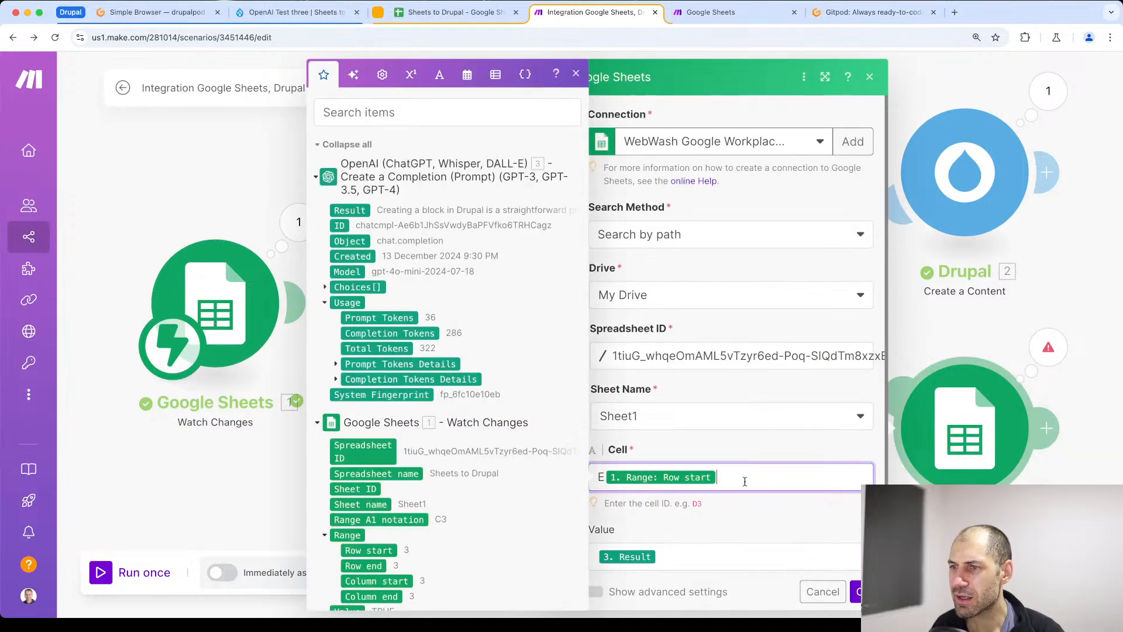
scroll(442, 521, "down", 2)
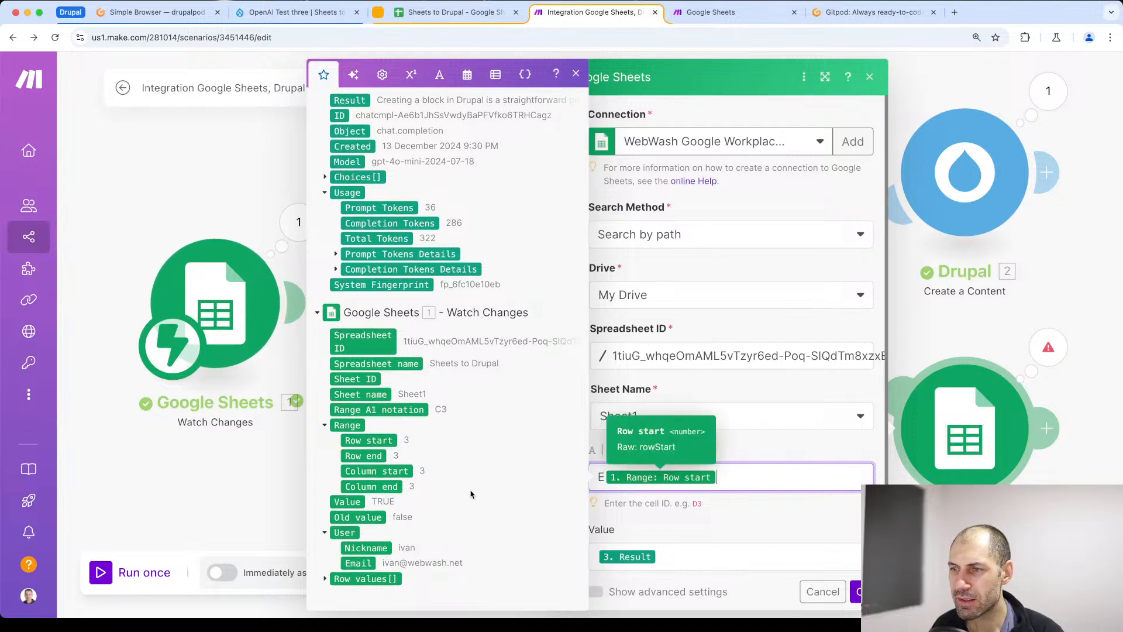
left_click(244, 496)
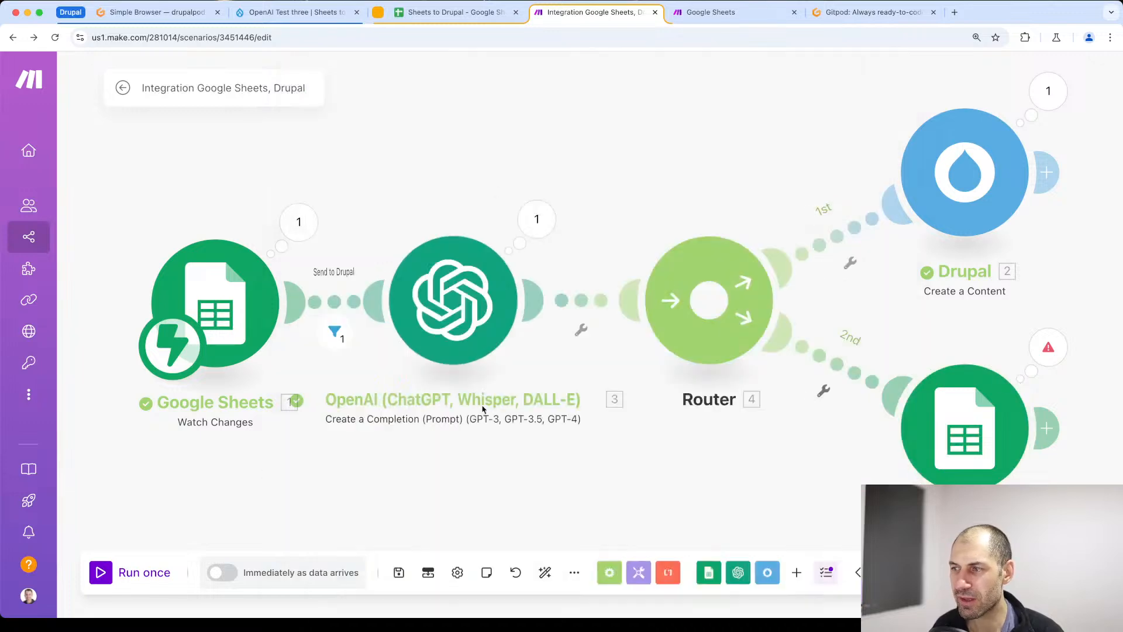
- Run the scenario once, select the Create block four title in the spreadsheet and open Drupal's content list to compare the existing titles
left_click(116, 572)
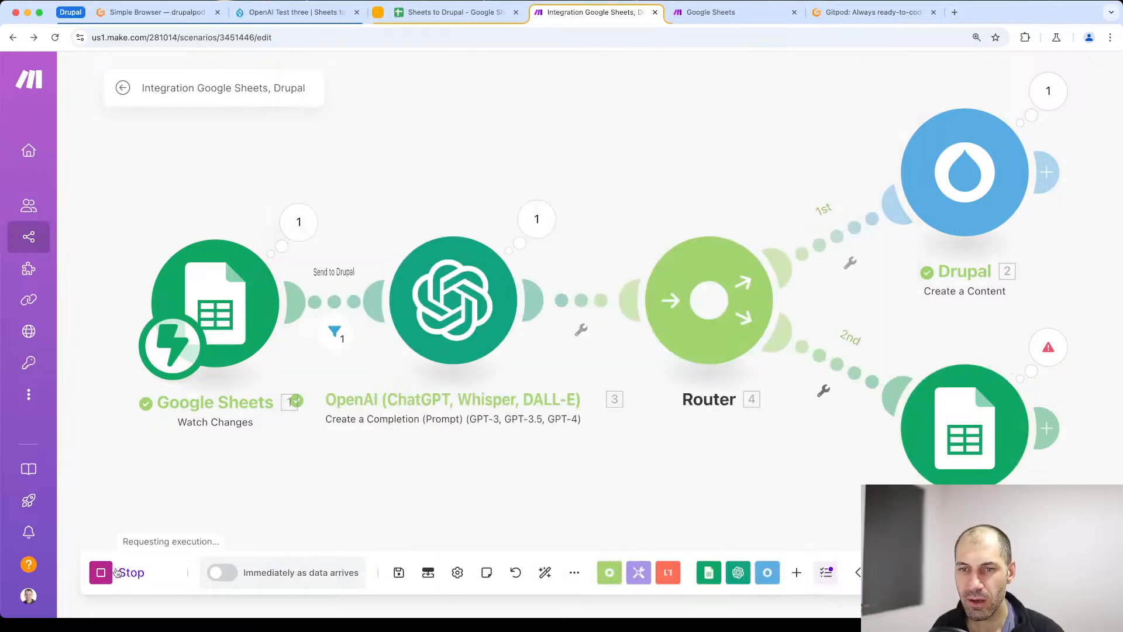
left_click(425, 14)
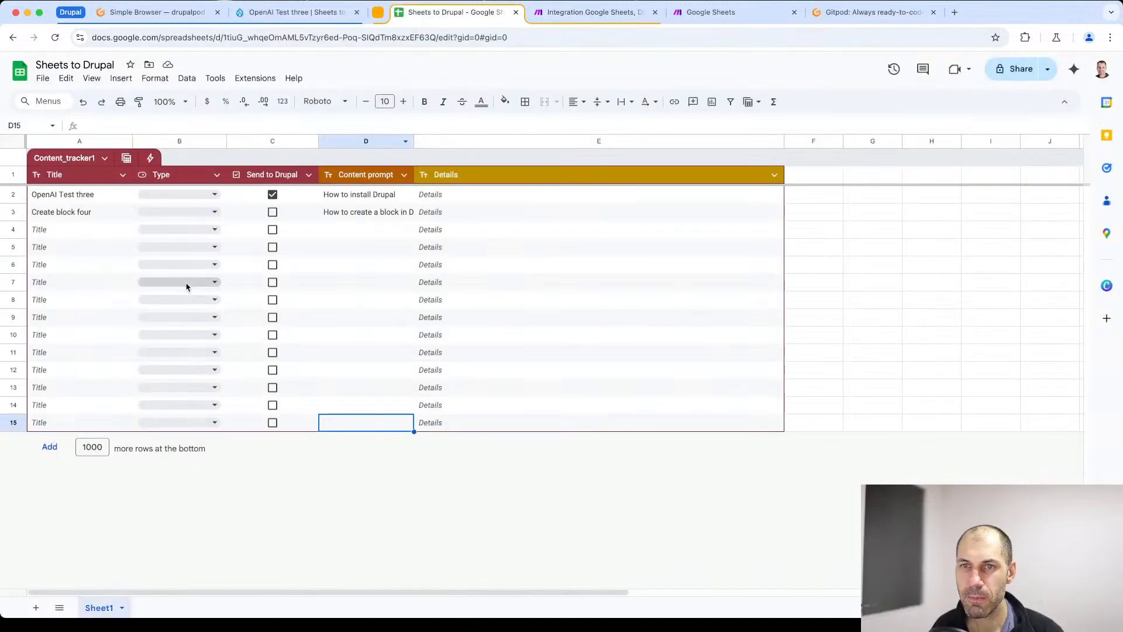
left_click(91, 212)
left_click(289, 12)
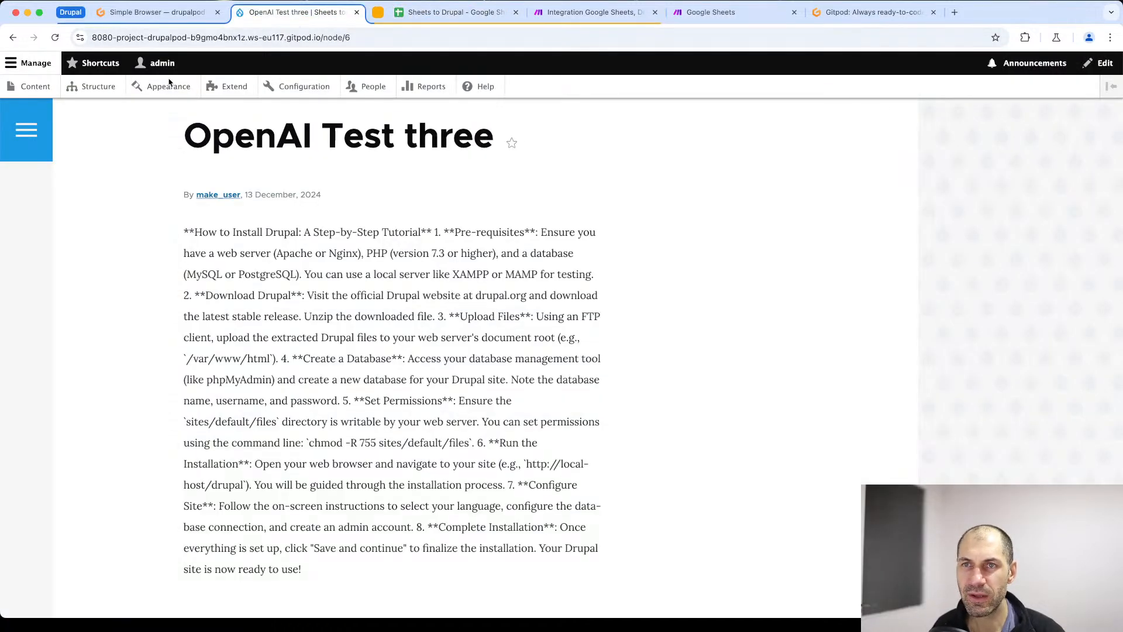
left_click(36, 88)
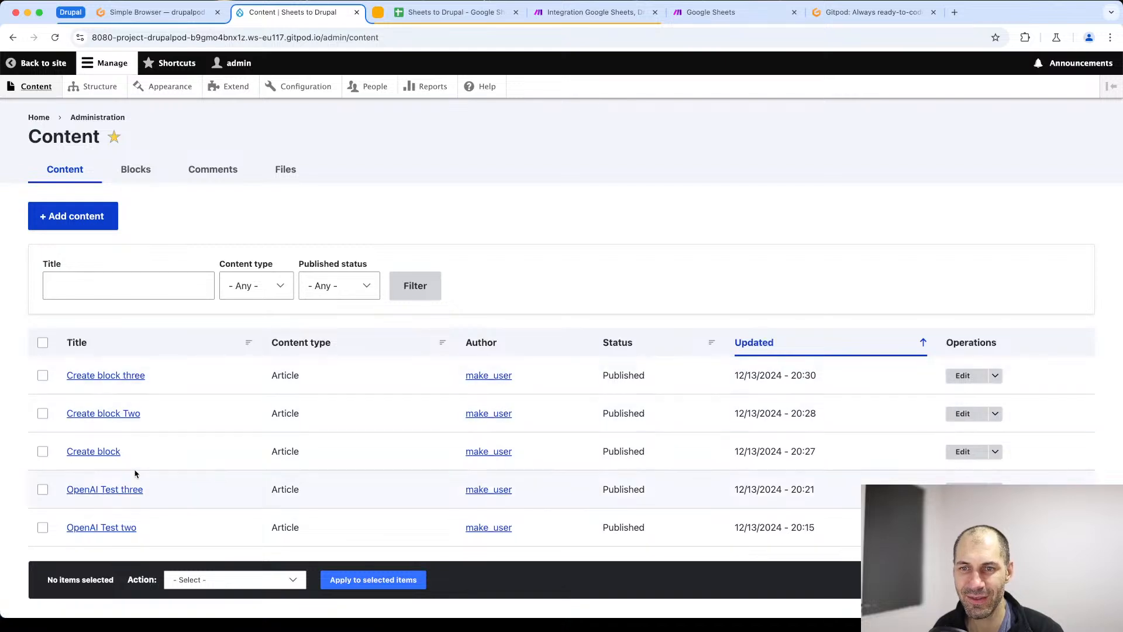
- Mark the Create block four row as Send to Drupal and set the Make run to wait for new data
left_click(468, 14)
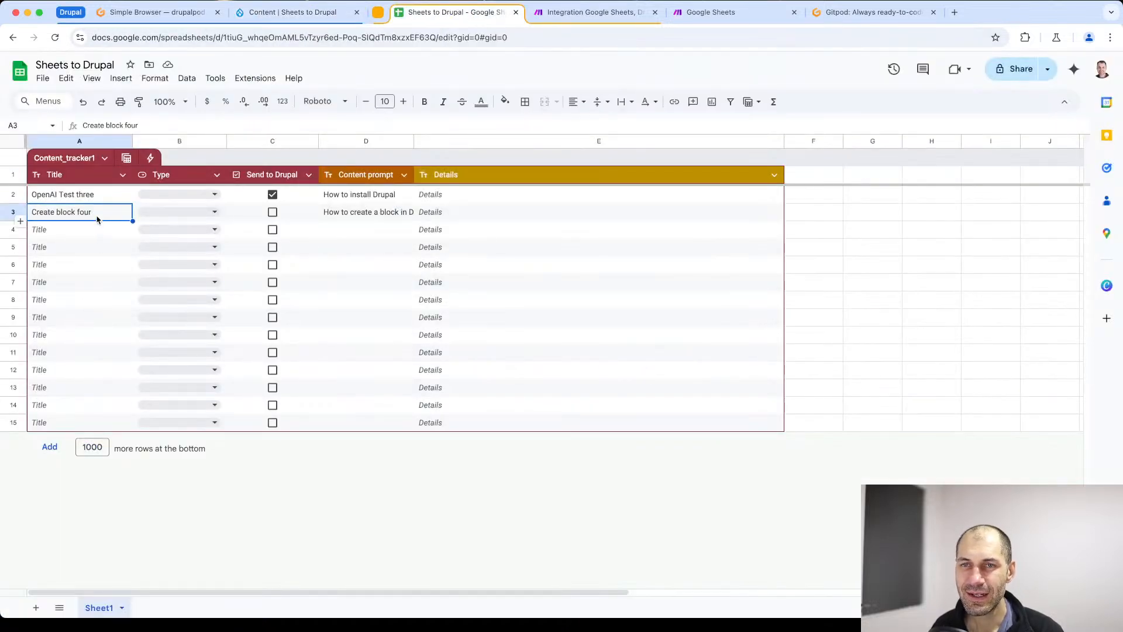
left_click(273, 212)
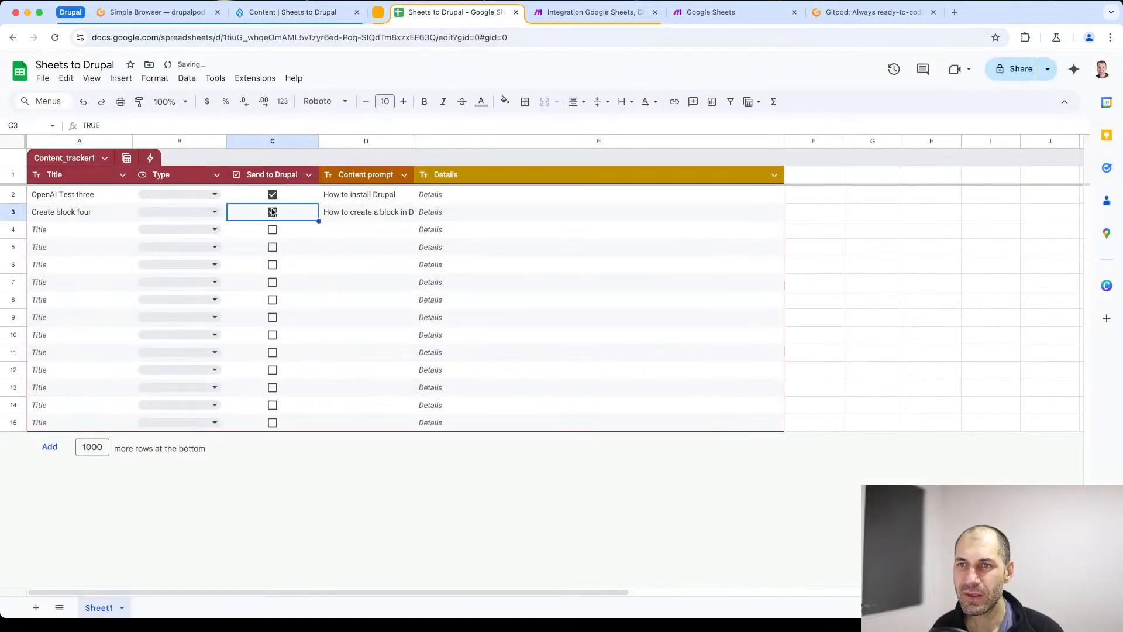
left_click(556, 17)
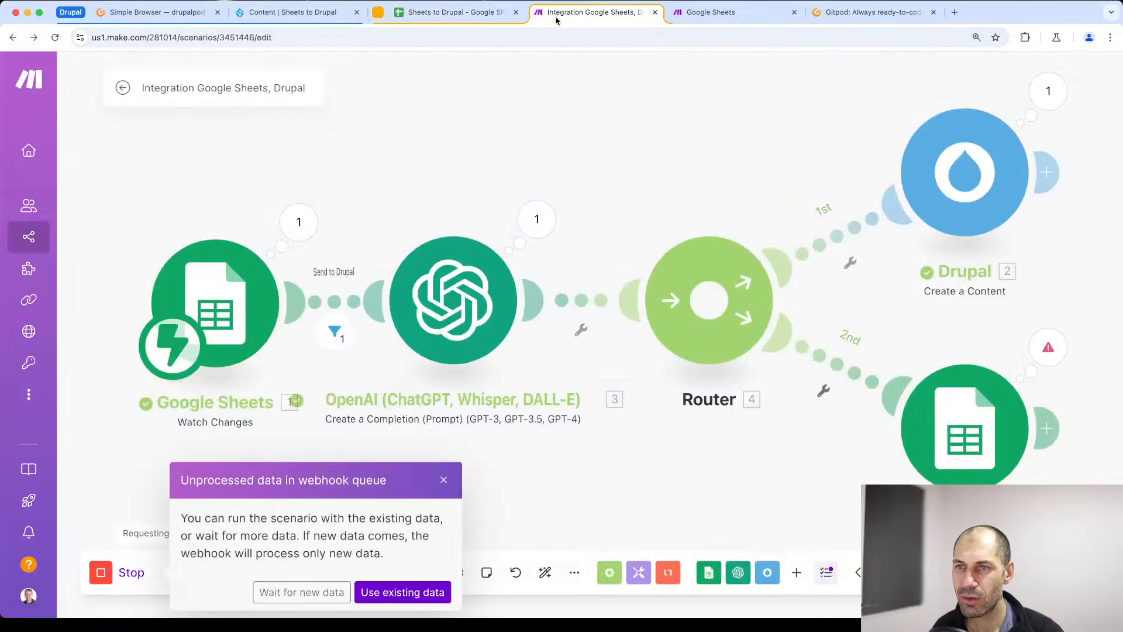
left_click(316, 591)
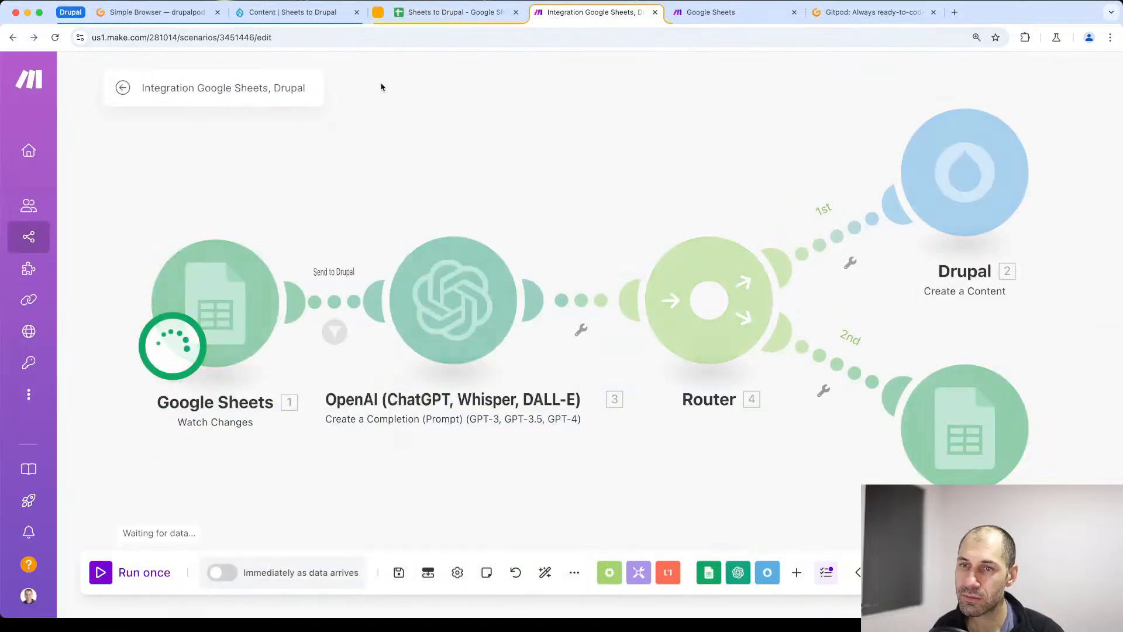
- Uncheck Send to Drupal for row 3 in the spreadsheet, and run the Make scenario once again, waiting for new data
left_click(426, 17)
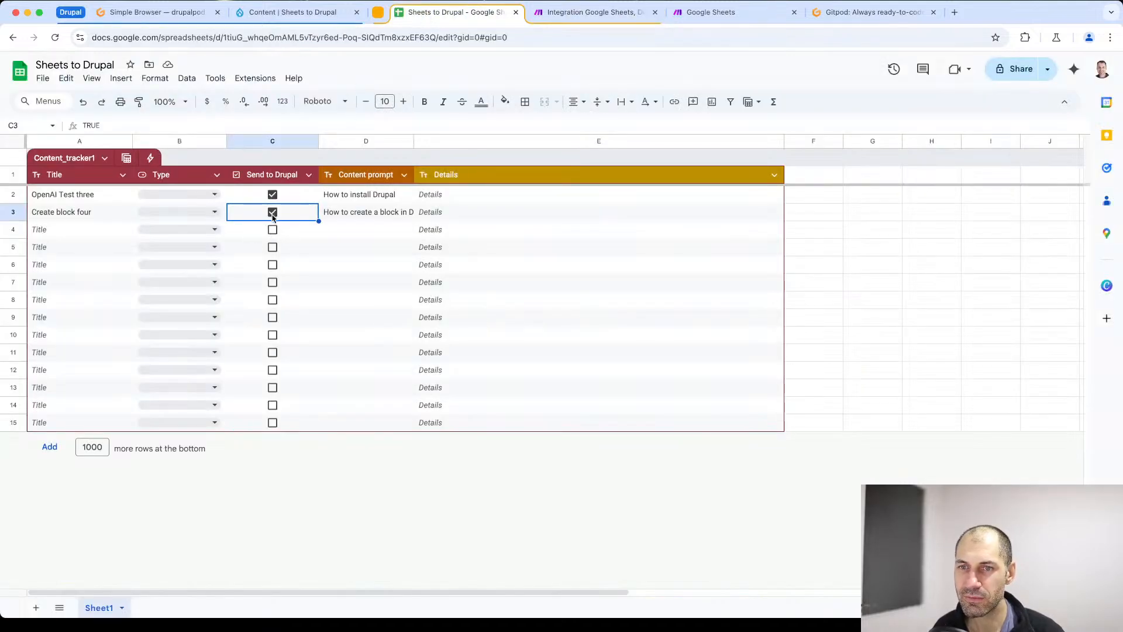
left_click(556, 13)
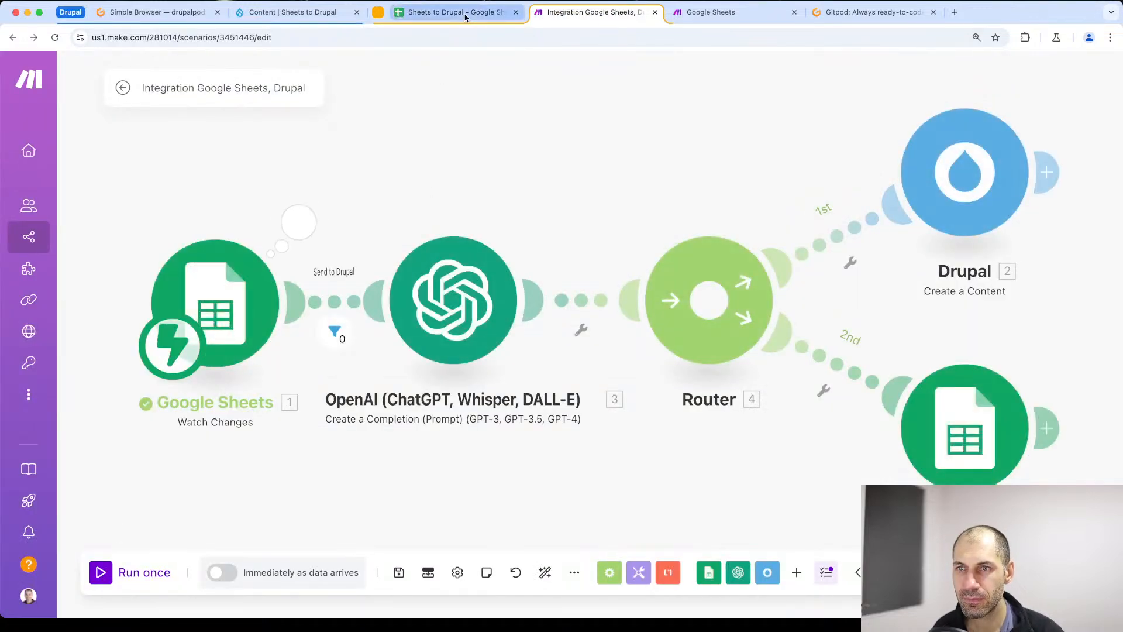
left_click(116, 580)
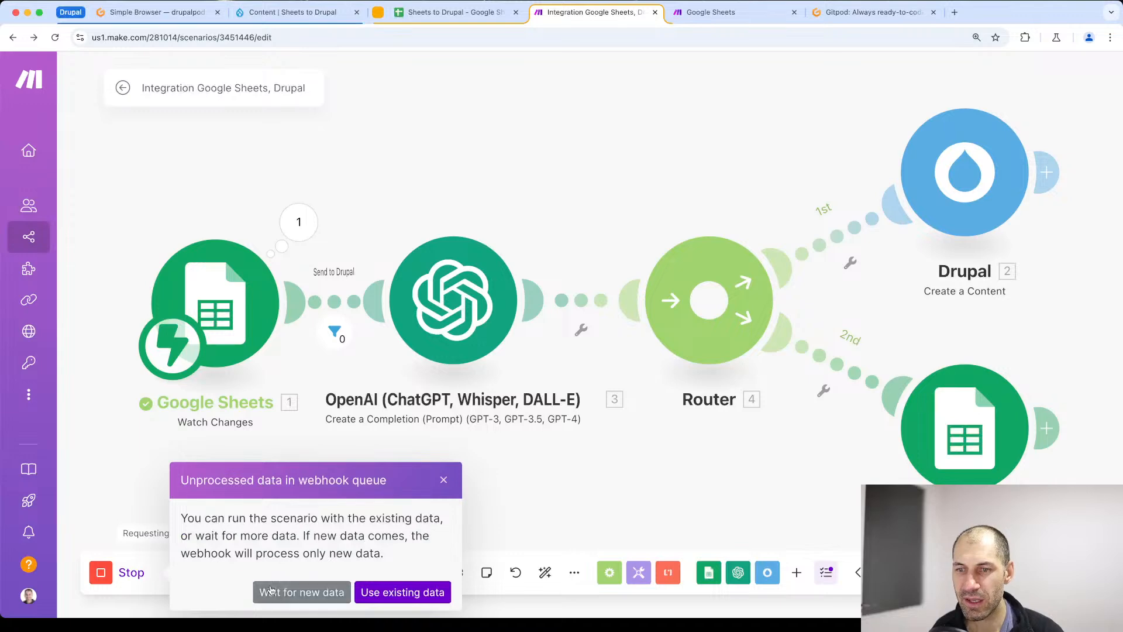
left_click(271, 590)
- Mark the Create block four row as Send to Drupal, check the run in Make and inspect the row's Details cell in the spreadsheet
left_click(451, 17)
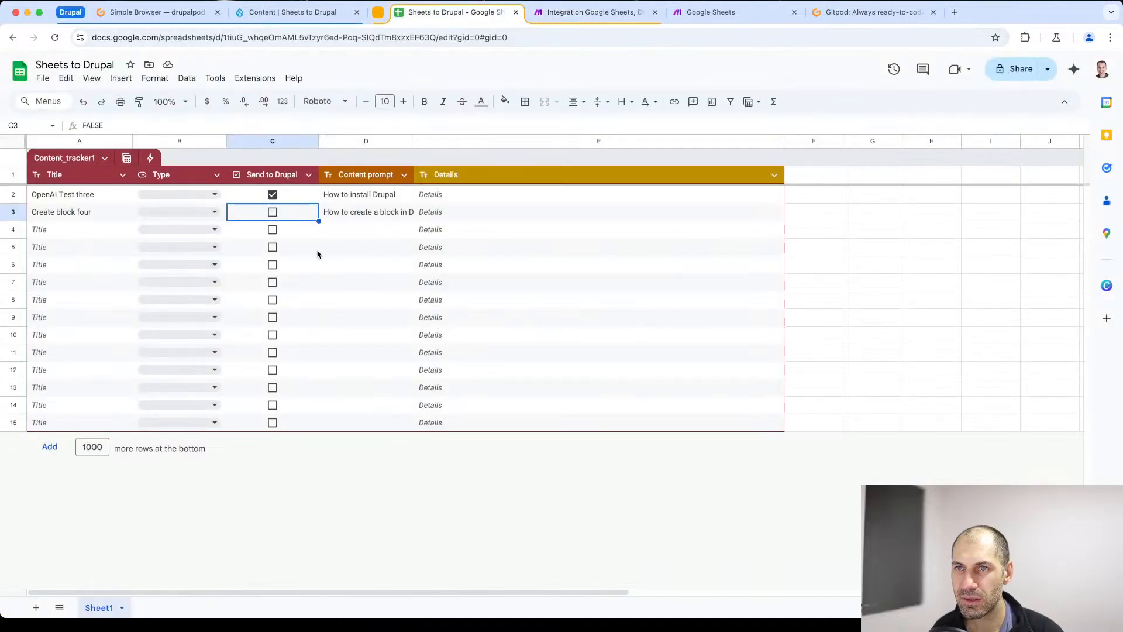
left_click(272, 211)
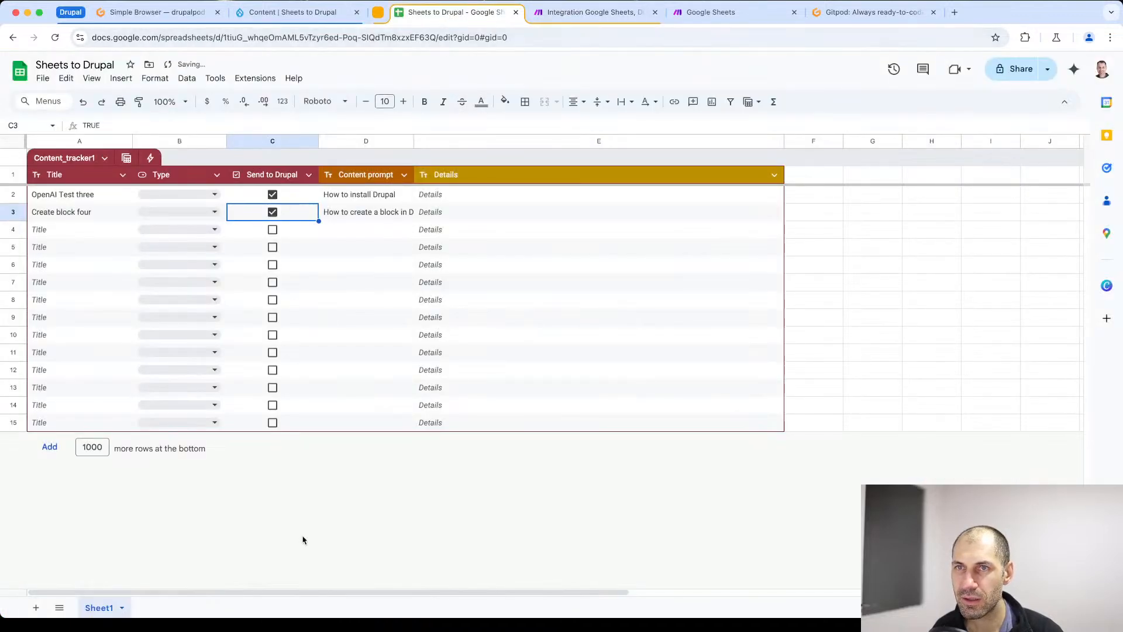
left_click(572, 13)
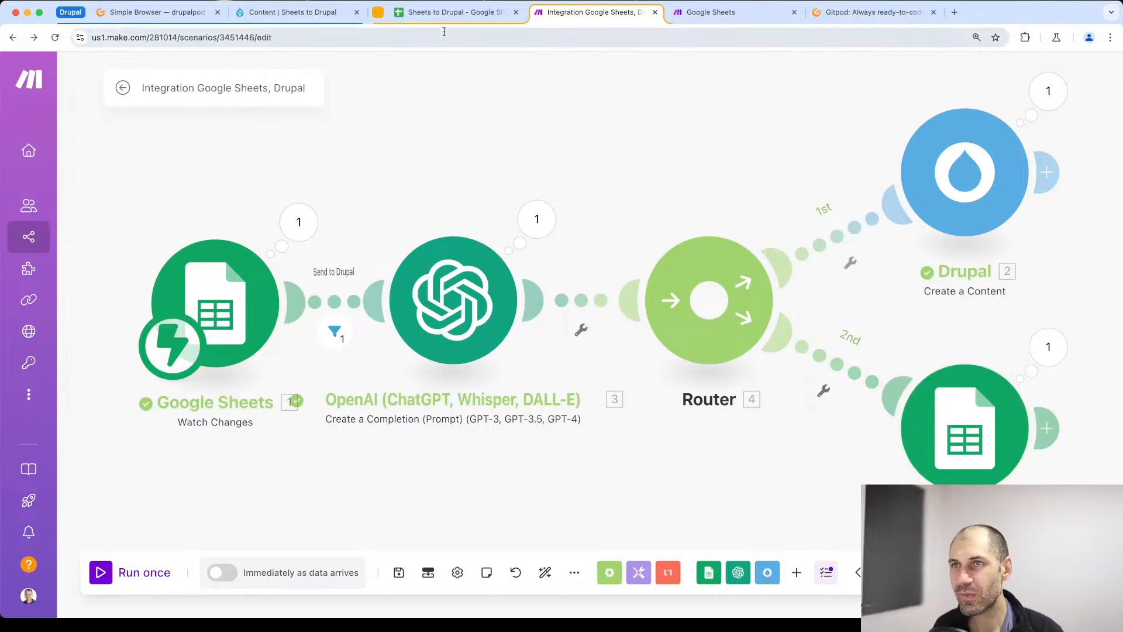
left_click(451, 12)
left_click(510, 279)
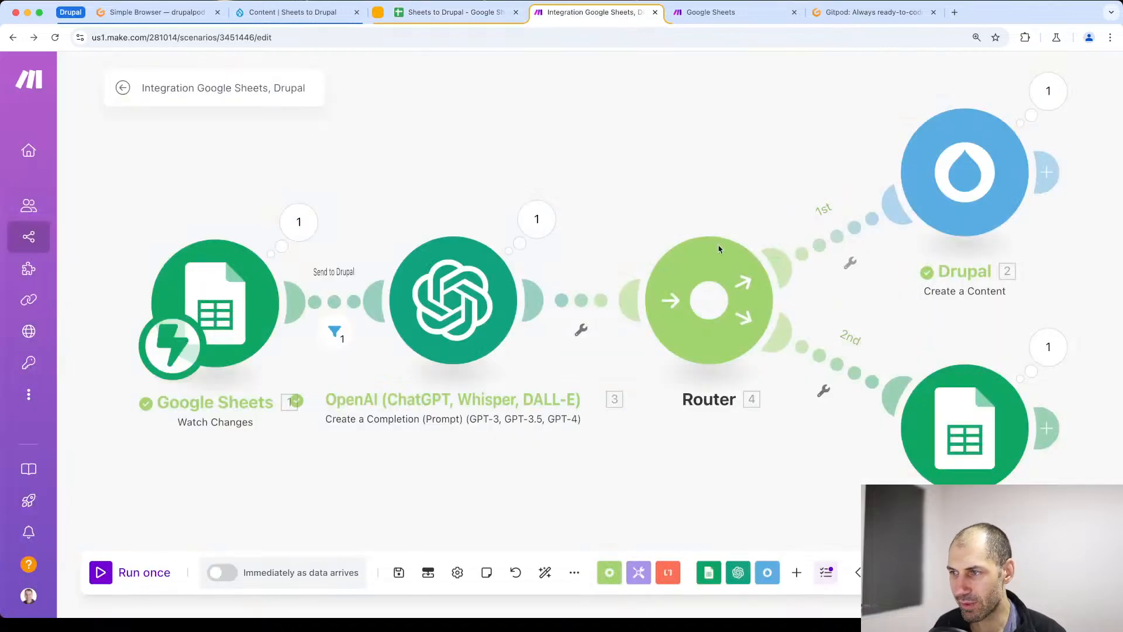
- Review the Update a Cell module in Make, checking that E directly precedes Range: Row start in Cell and that Value uses Result
left_click(626, 13)
left_click(945, 419)
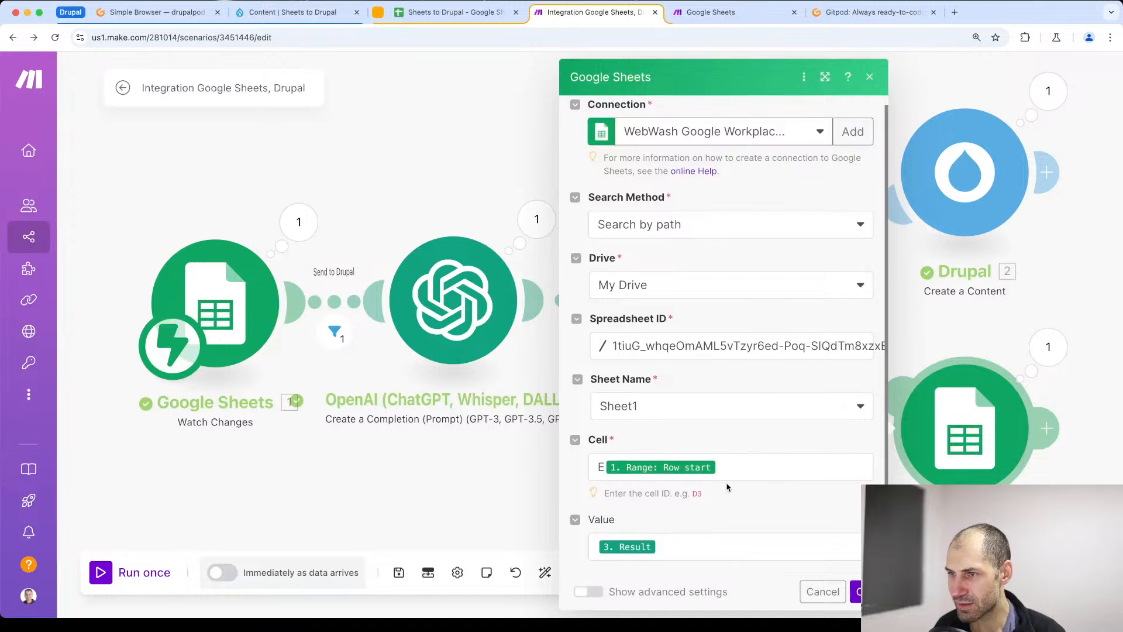
left_click(604, 467)
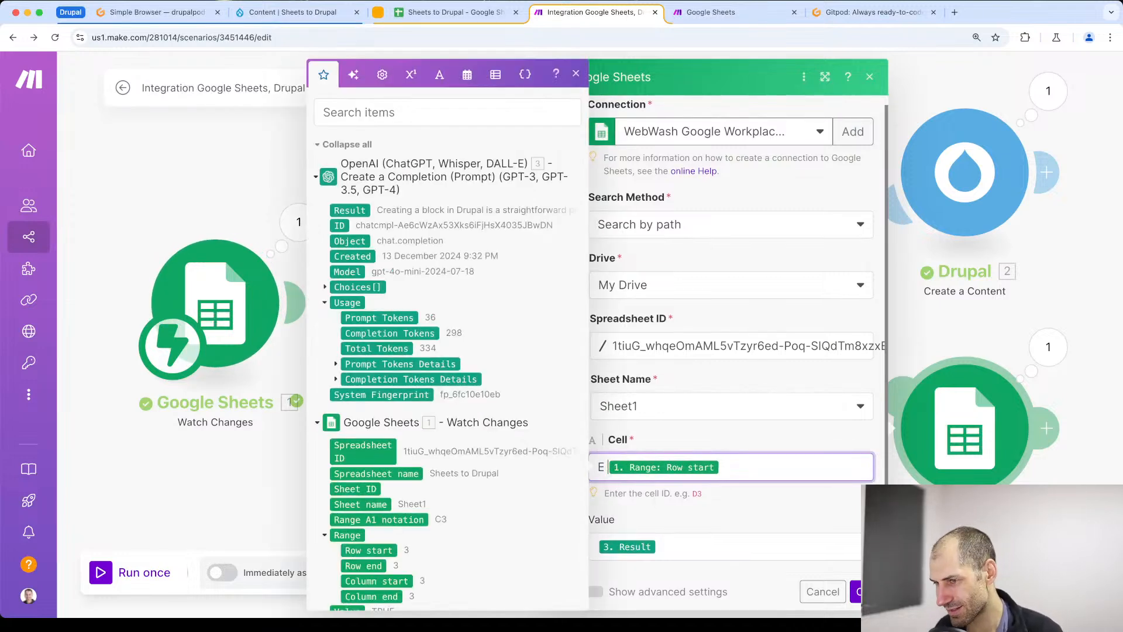
key("BackSpace")
left_click(681, 551)
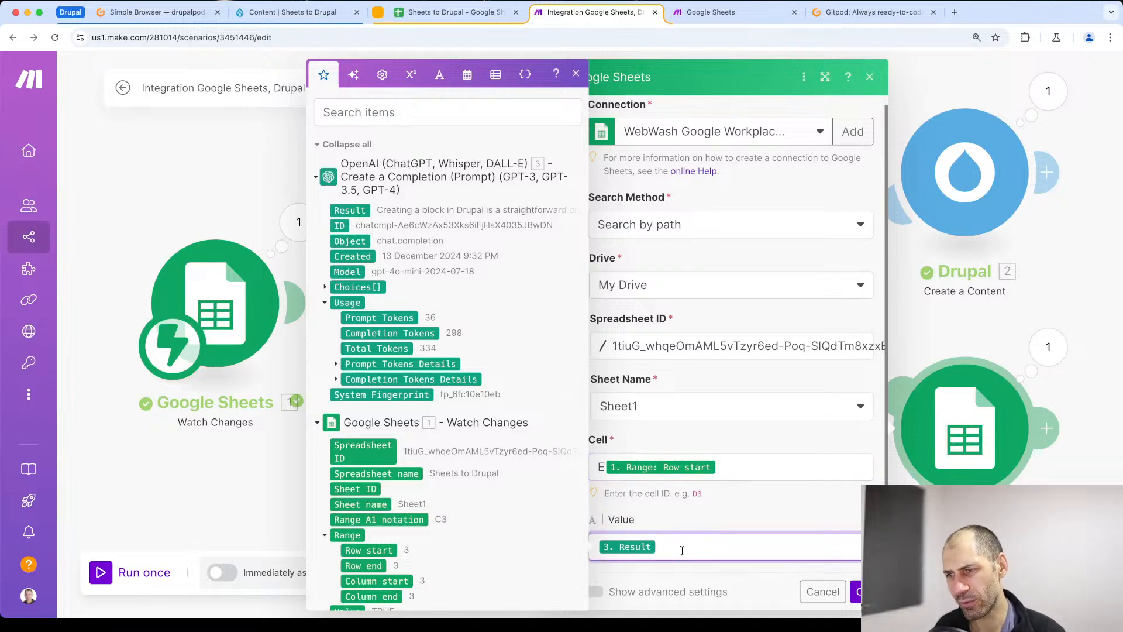
left_click(577, 75)
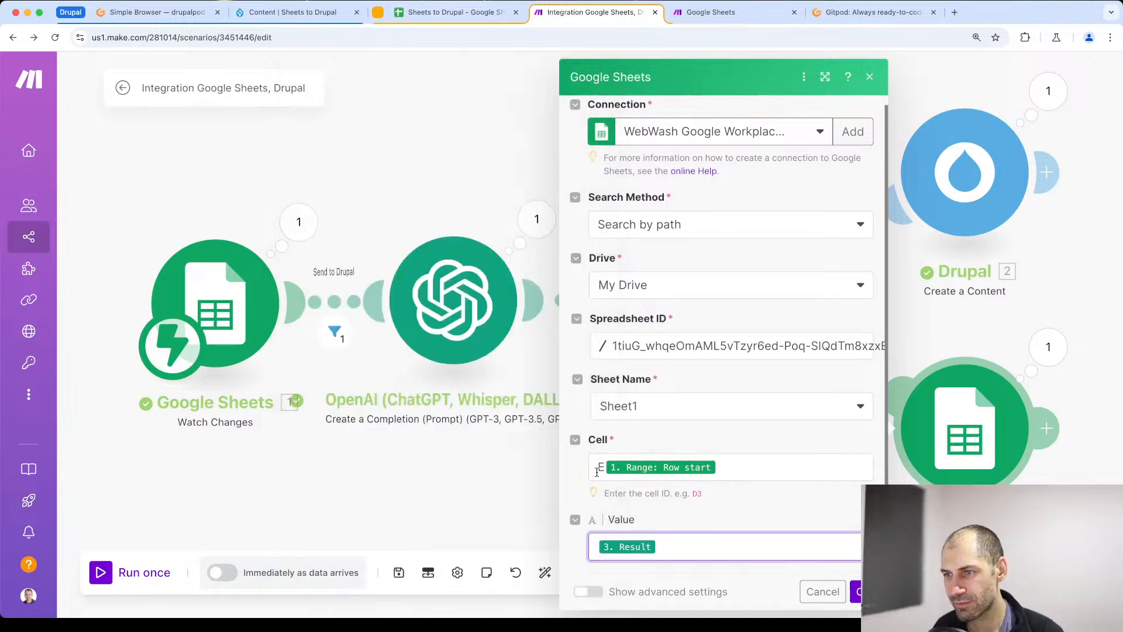
left_click(601, 472)
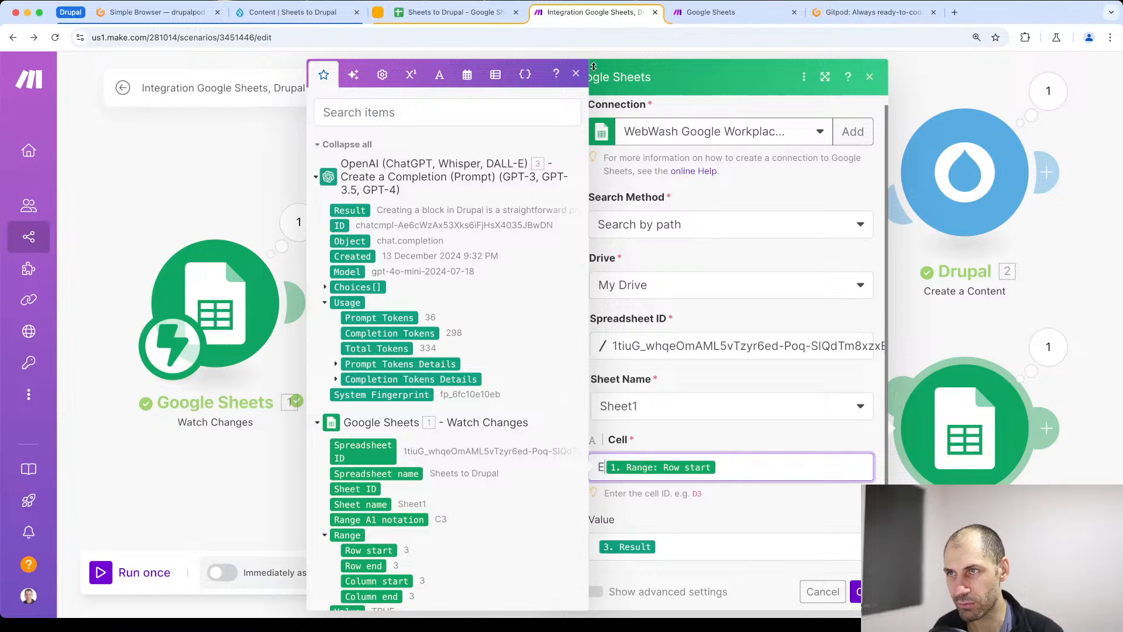
left_click(575, 74)
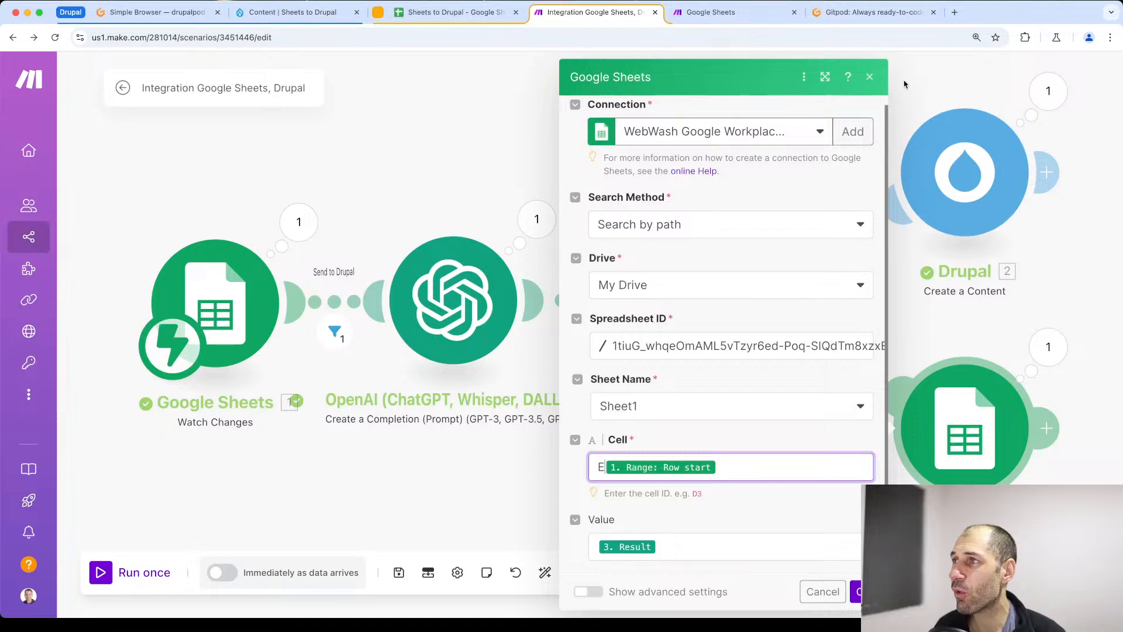
left_click(868, 80)
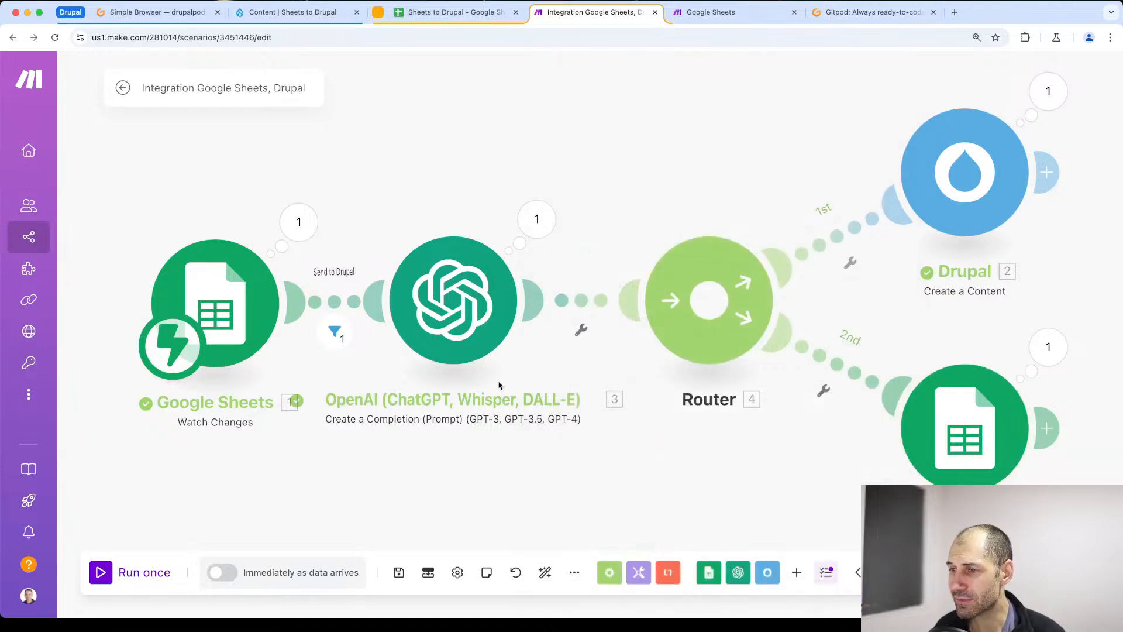
left_click(329, 495)
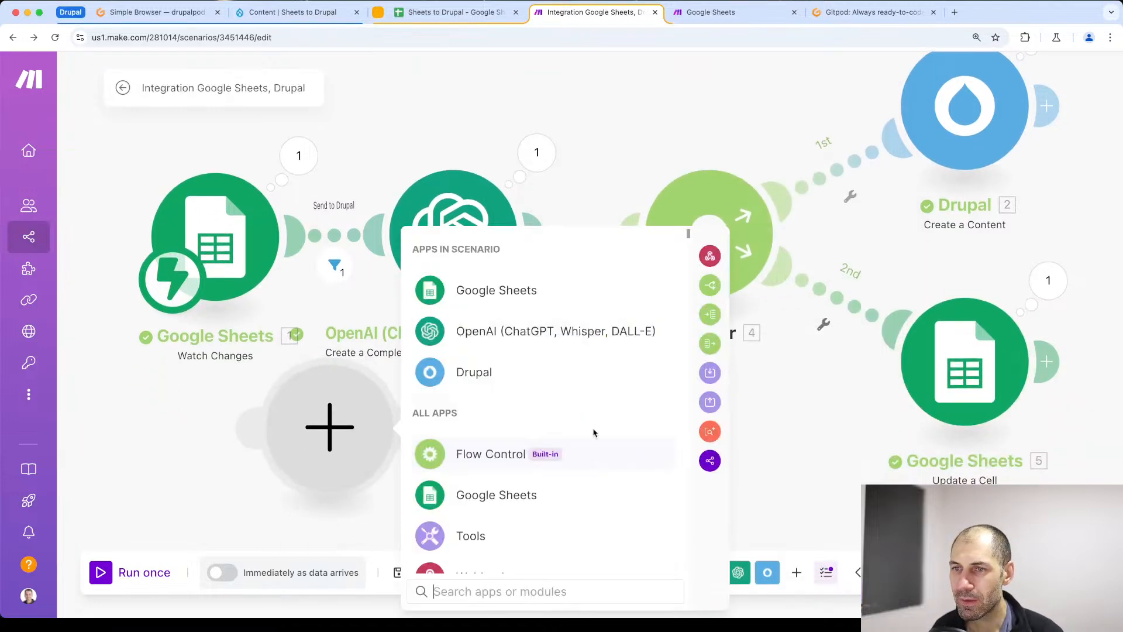
left_click(797, 412)
right_click(371, 438)
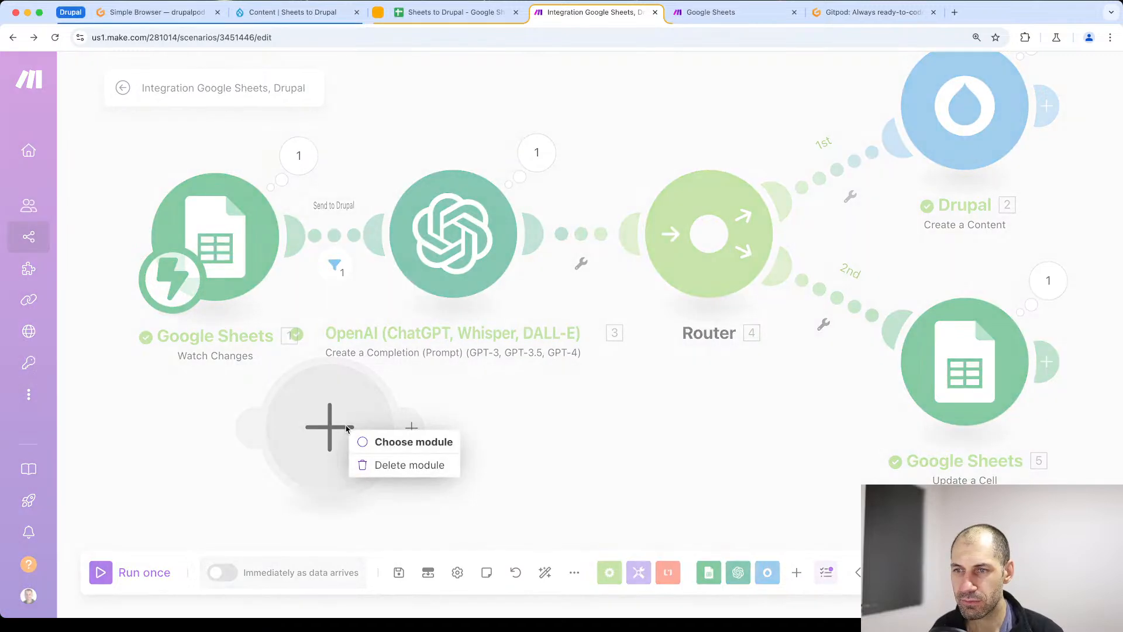
left_click(372, 461)
- Auto-align the modules on the scenario canvas
scroll(426, 467, "up", 2)
scroll(426, 466, "down", 1)
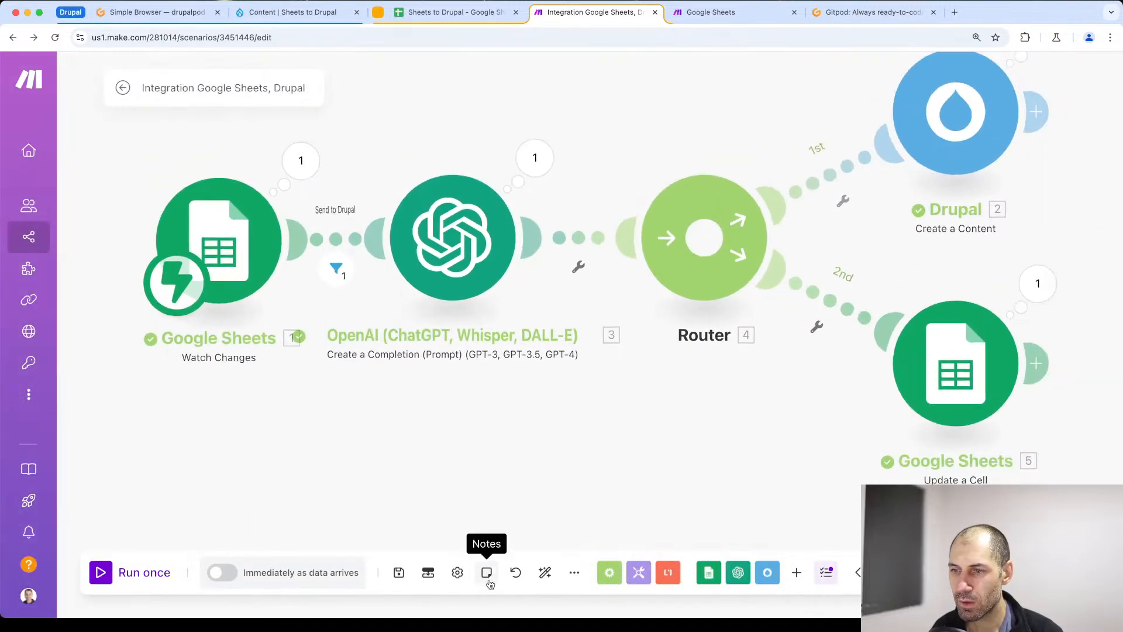
left_click(551, 574)
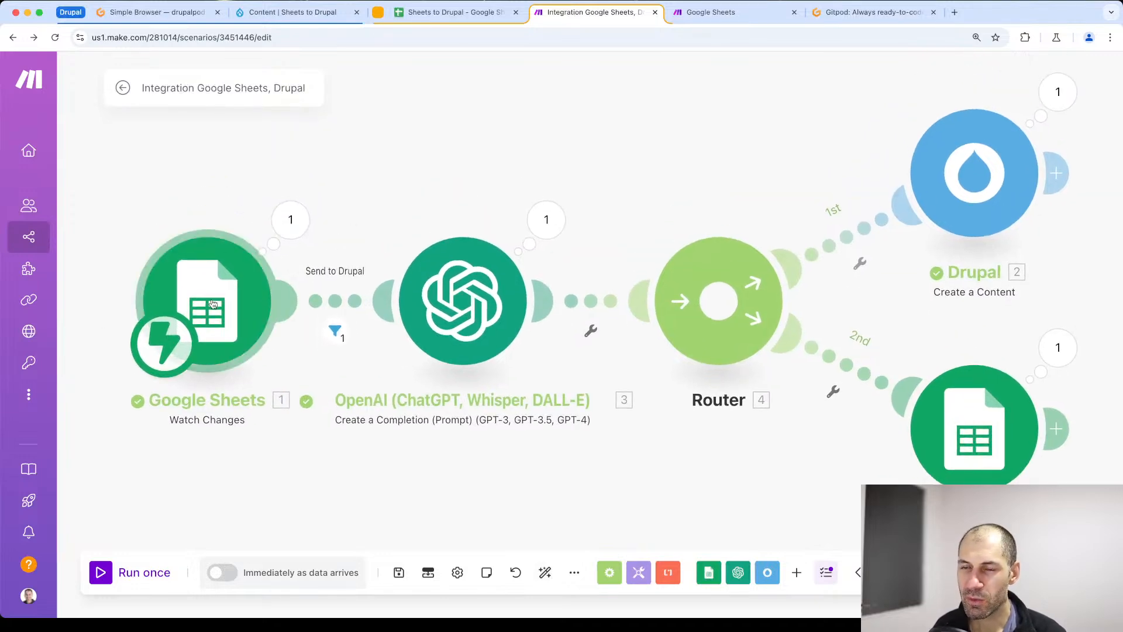
- Review the generated Details text in the spreadsheet, return to Make and exit the scenario editor, saving the changes
left_click(447, 12)
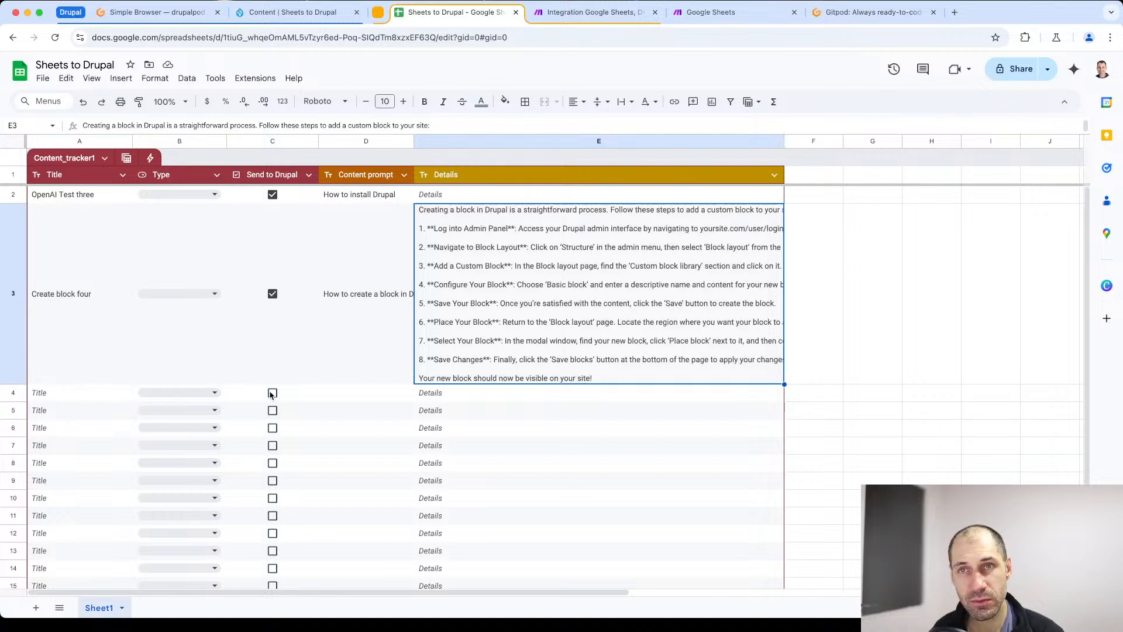
left_click(594, 12)
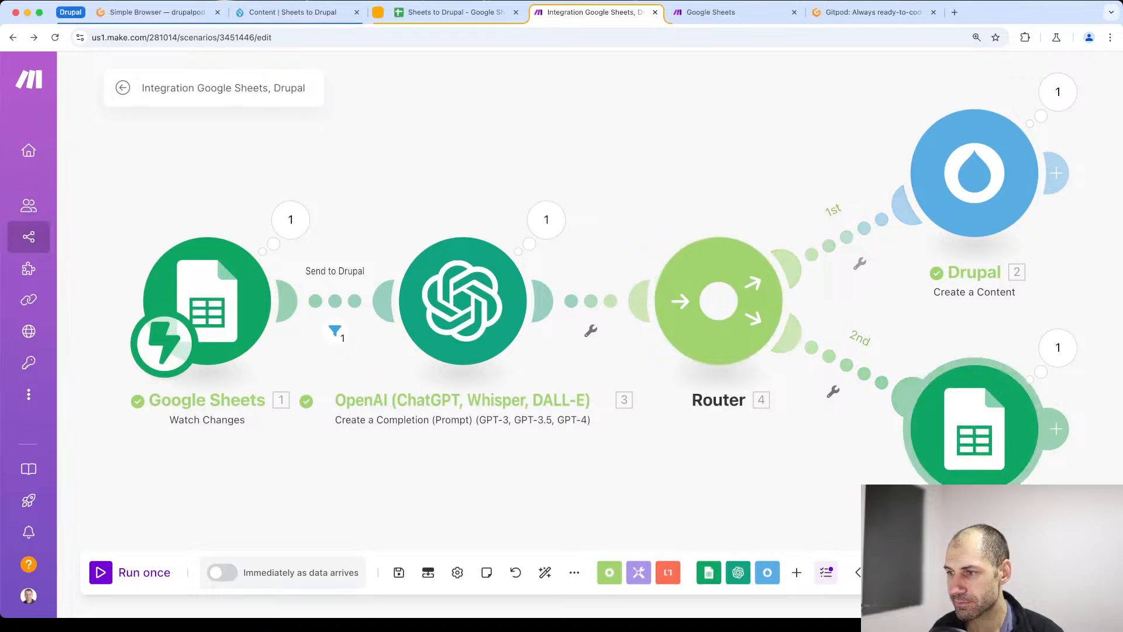
left_click(123, 93)
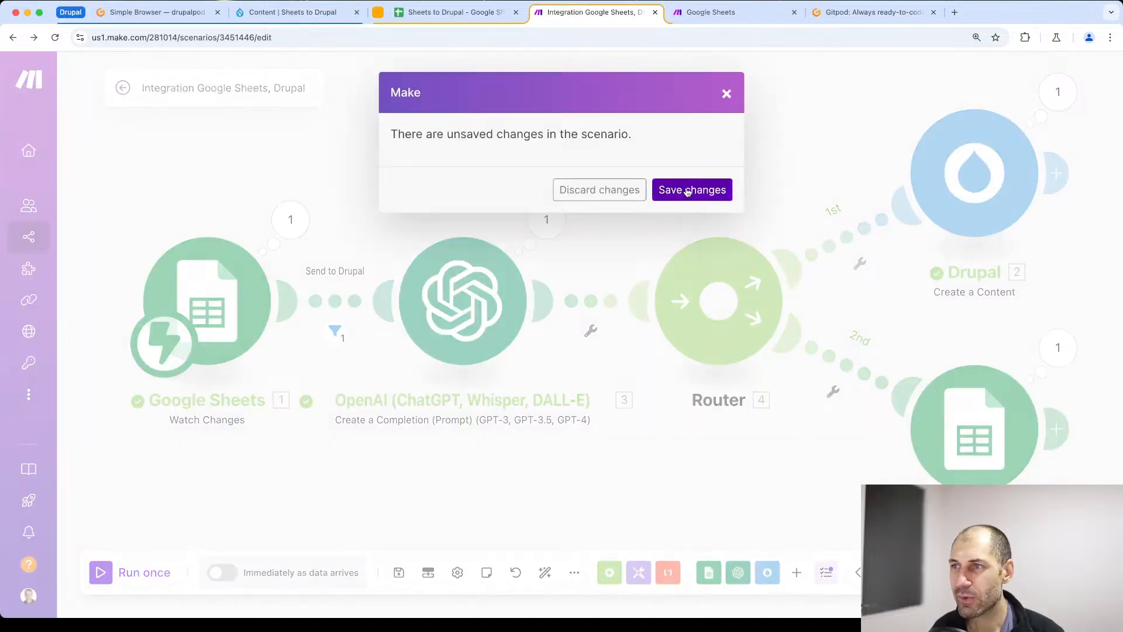
left_click(689, 190)
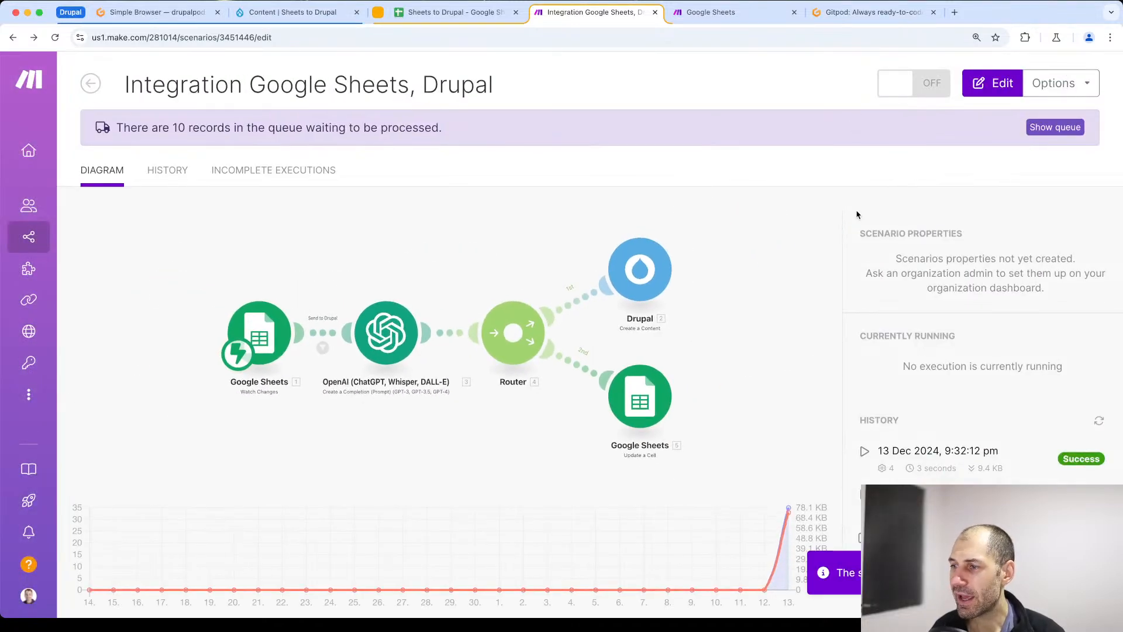
- Activate the Integration Google Sheets, Drupal scenario and delete the old data waiting in its webhook queue
left_click(907, 92)
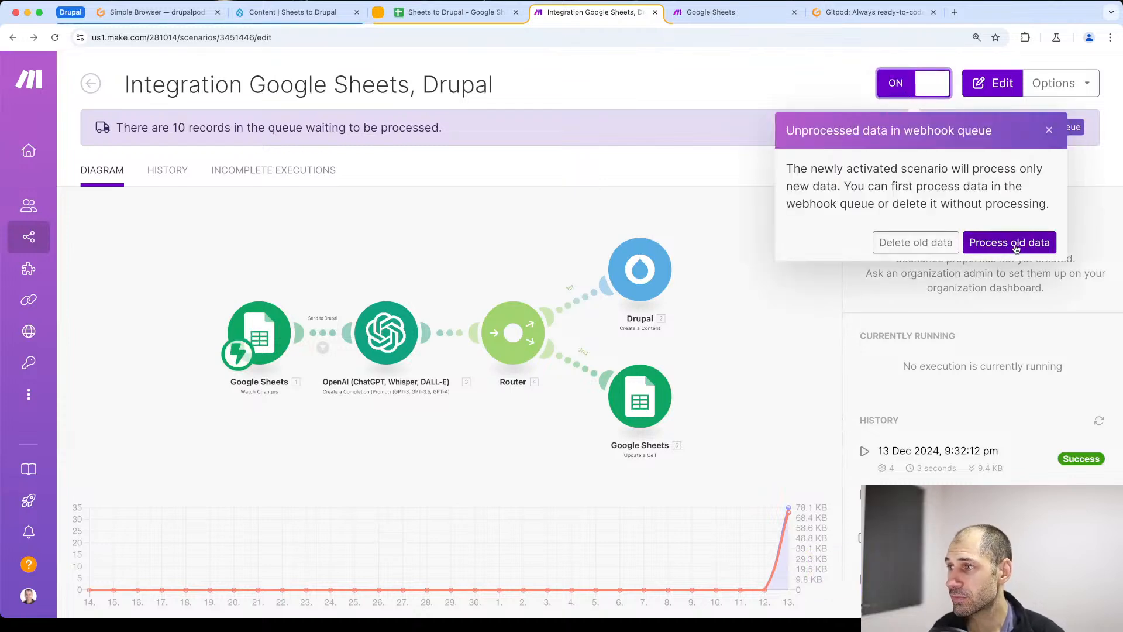
left_click(911, 237)
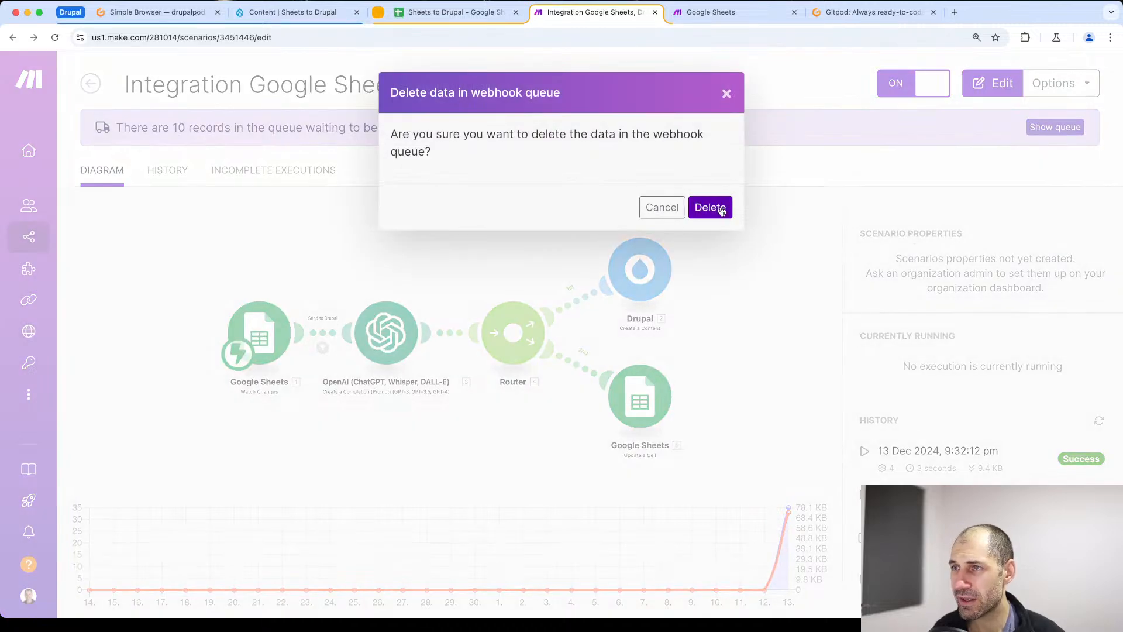
left_click(722, 208)
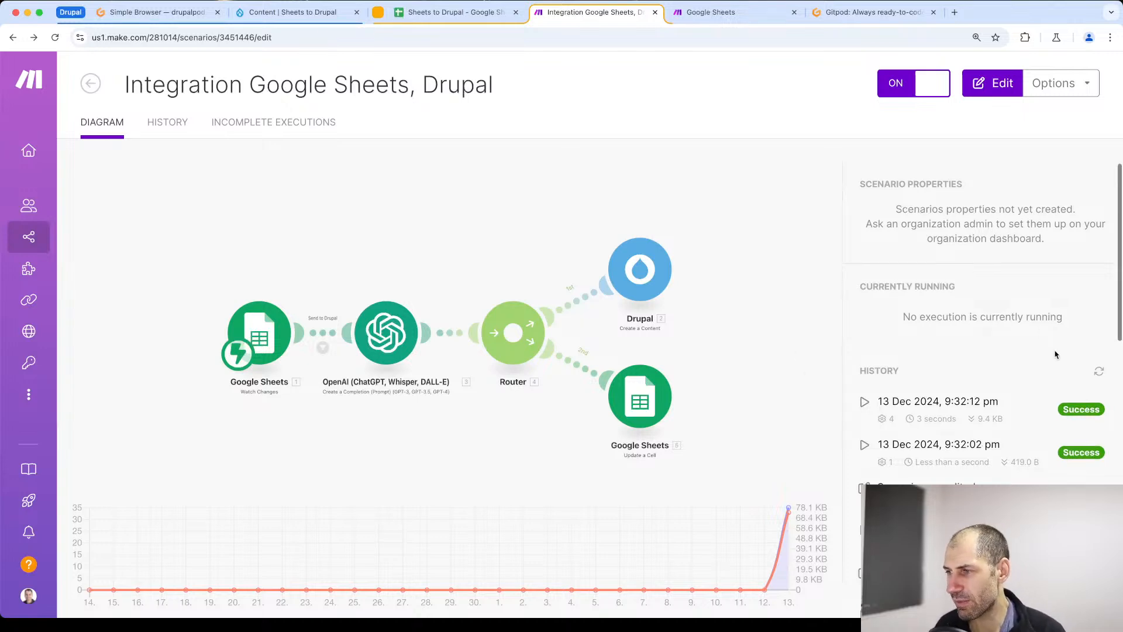
- Open the failed 13 December 2024 9:30 PM run from the scenario's history and examine its advanced log
scroll(994, 339, "down", 3)
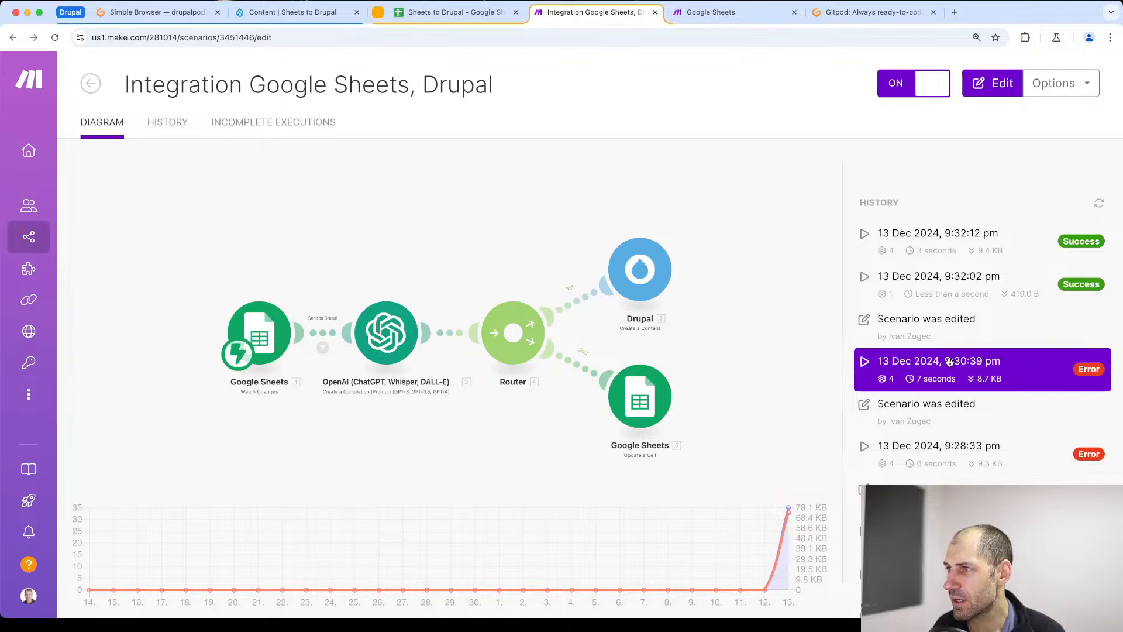
scroll(942, 368, "down", 10)
scroll(910, 395, "up", 15)
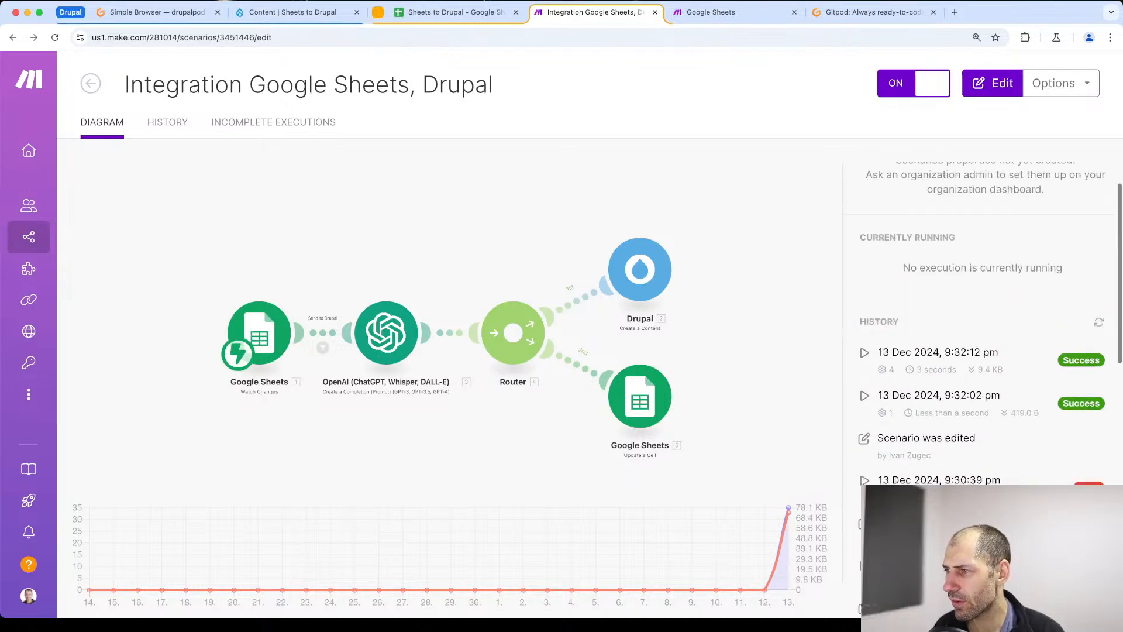
left_click(966, 539)
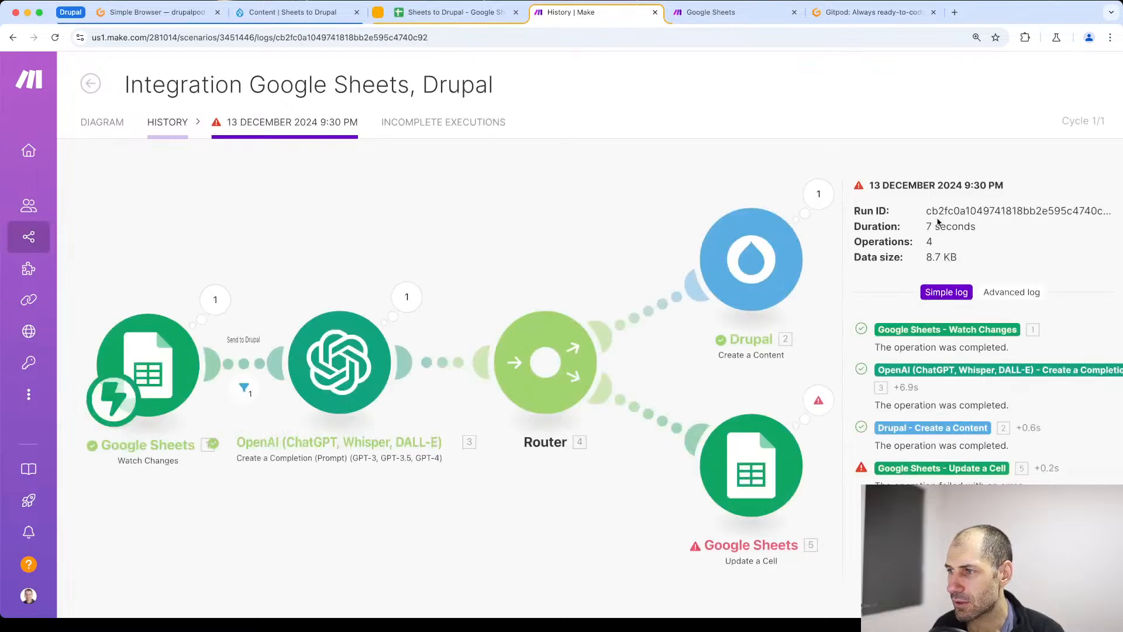
left_click(1011, 292)
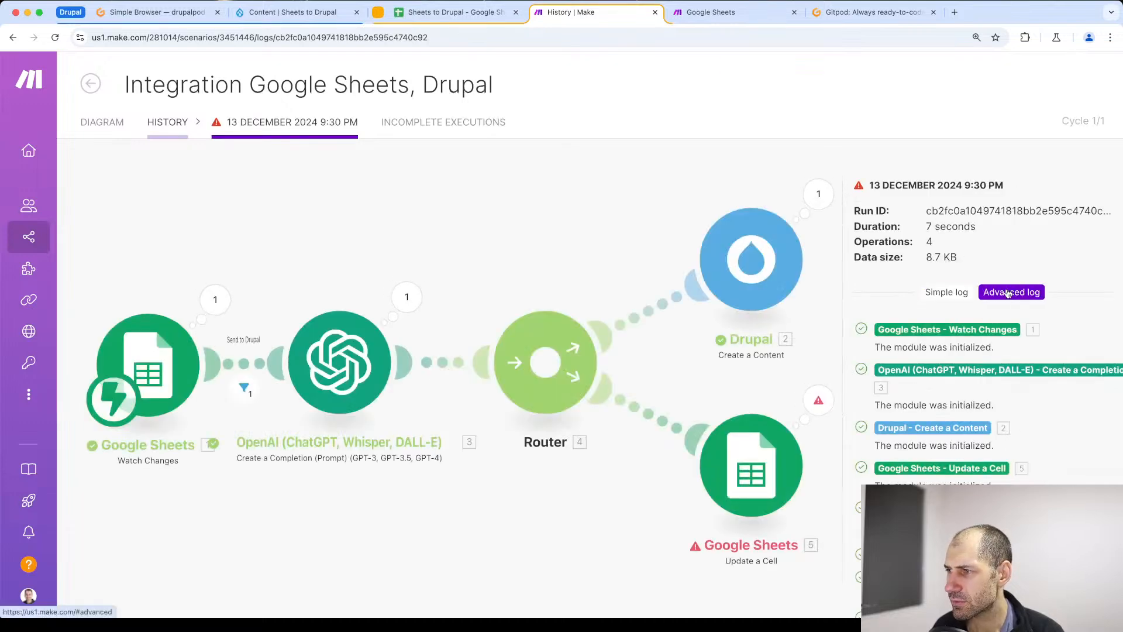
scroll(971, 363, "down", 10)
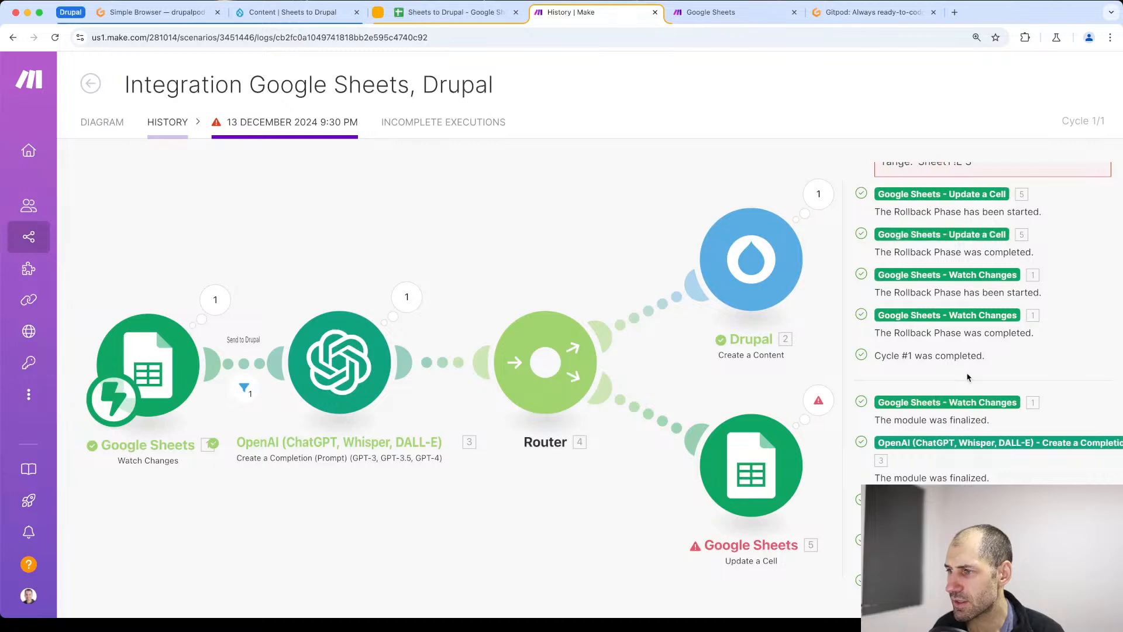
scroll(967, 380, "up", 10)
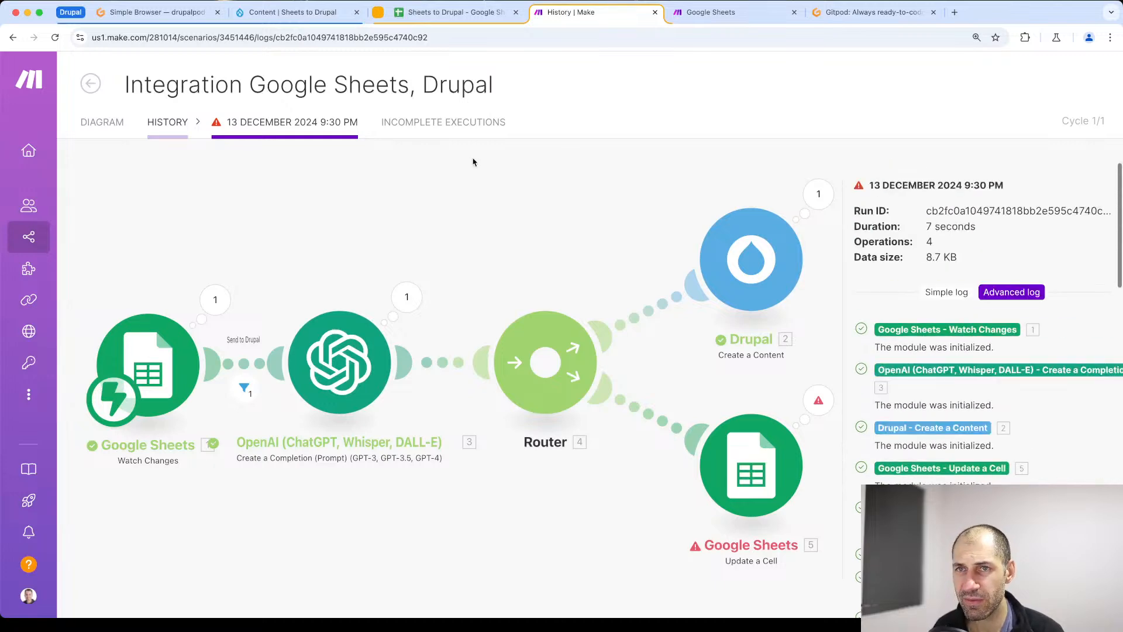
- Check the scenario's incomplete executions and its full run history, and return to the scenario diagram
left_click(443, 123)
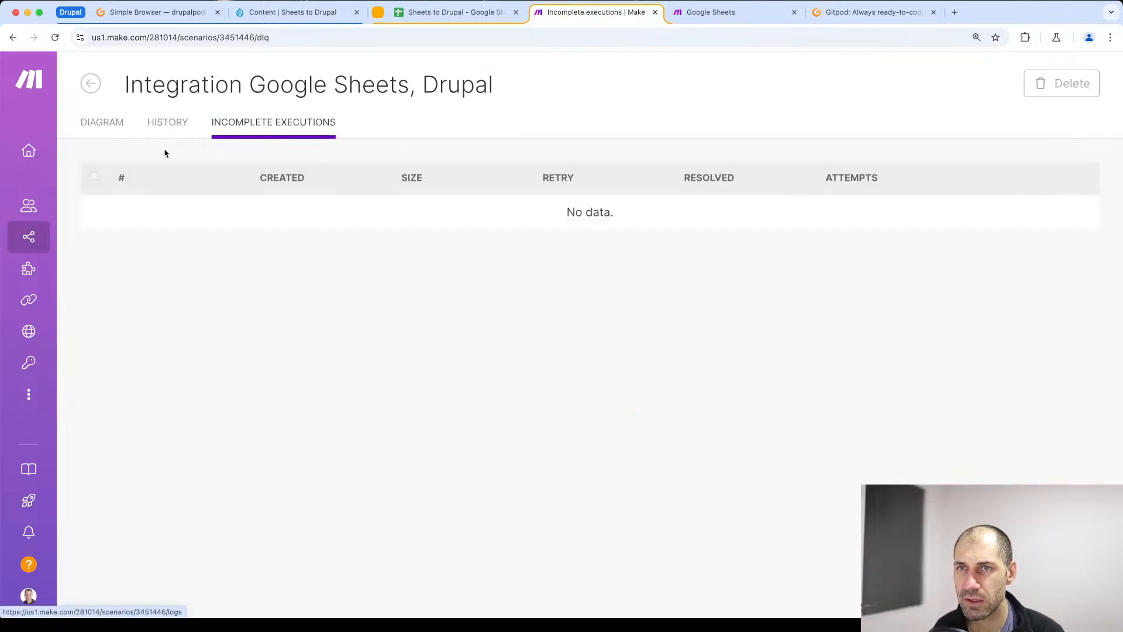
left_click(91, 83)
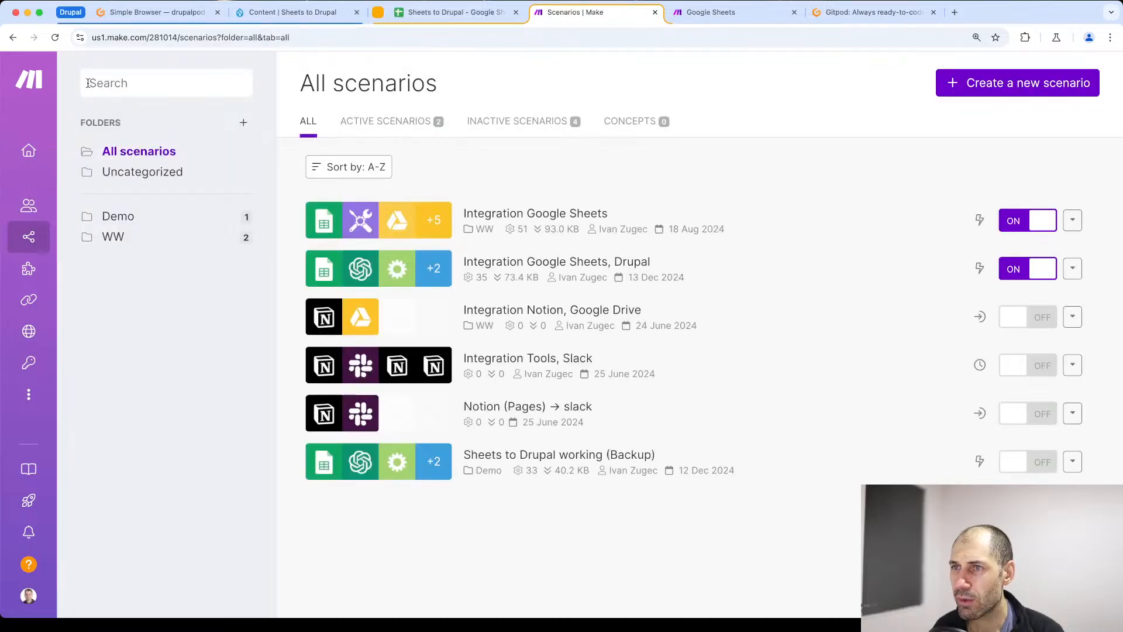
left_click(511, 268)
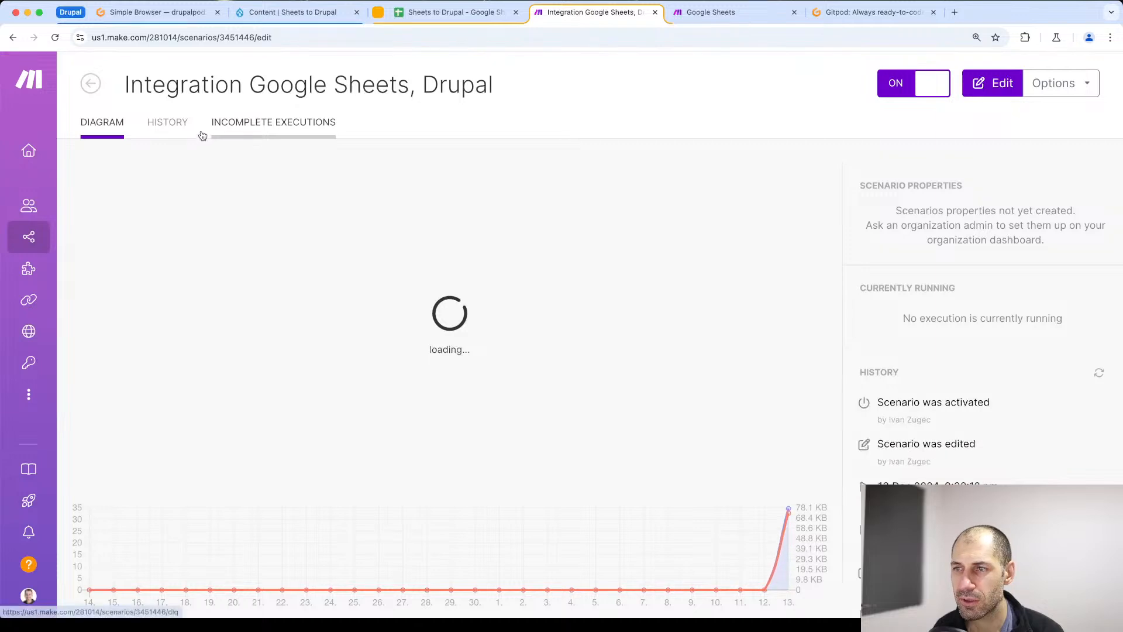
left_click(179, 127)
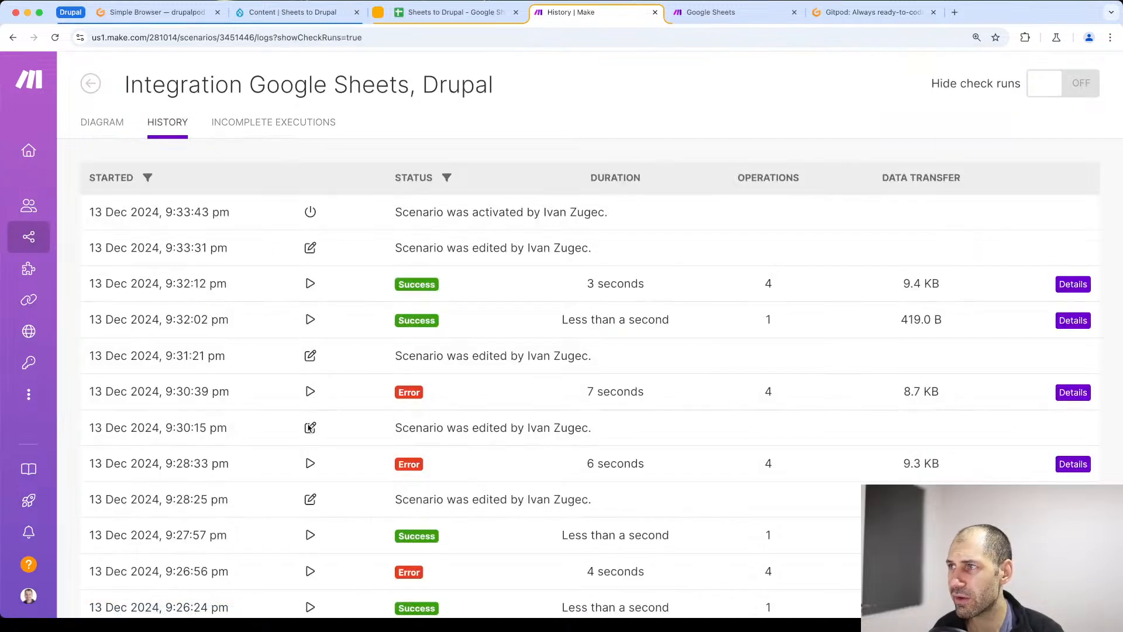
scroll(310, 428, "down", 7)
scroll(310, 426, "up", 7)
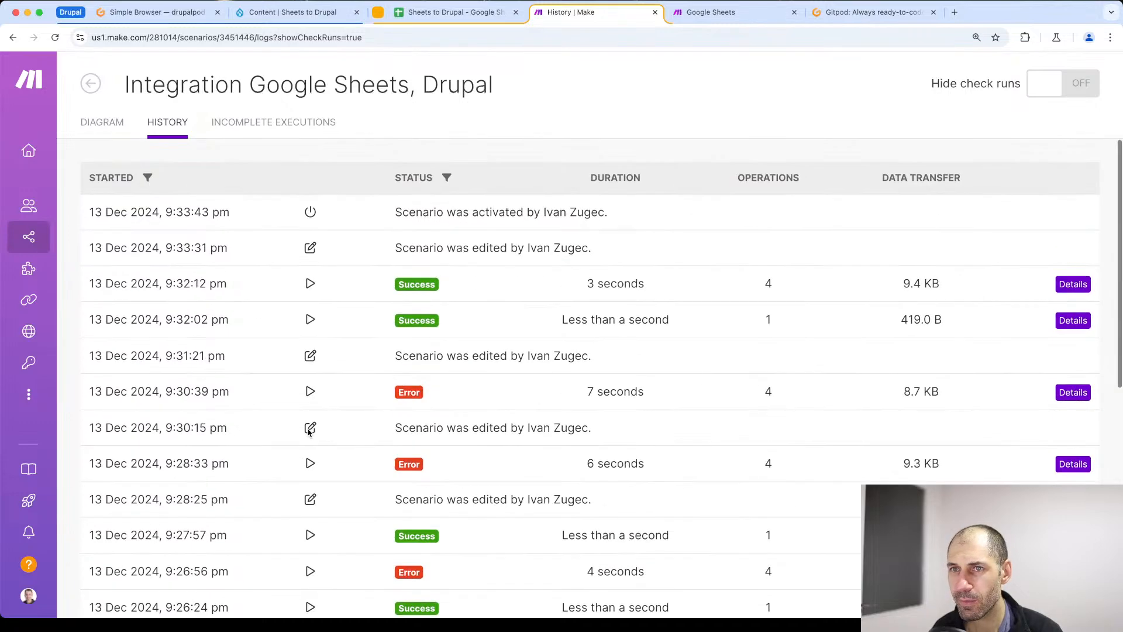
left_click(108, 121)
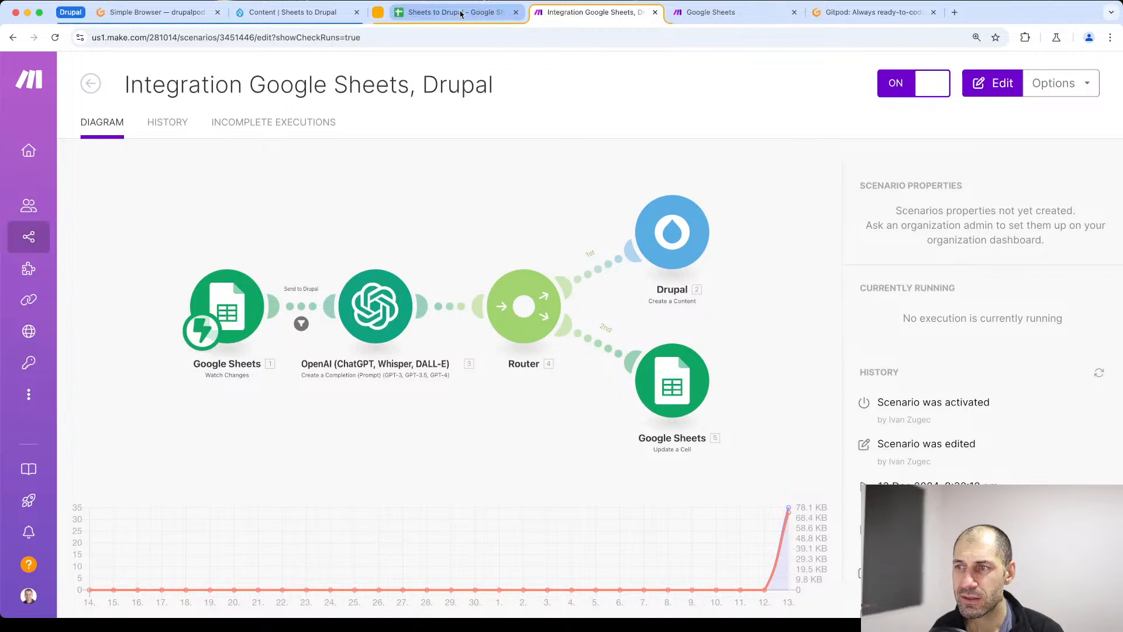
- Switch to the Sheets to Drupal spreadsheet and enter the title How to install WordPress in cell A4
left_click(461, 13)
double_click(42, 391)
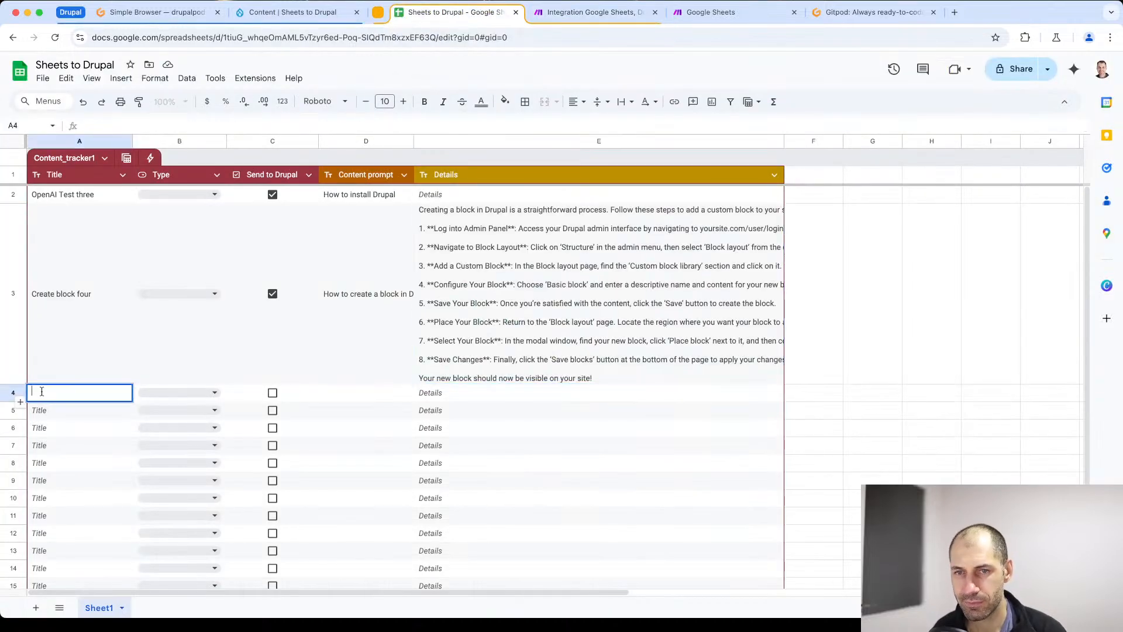
type("How t")
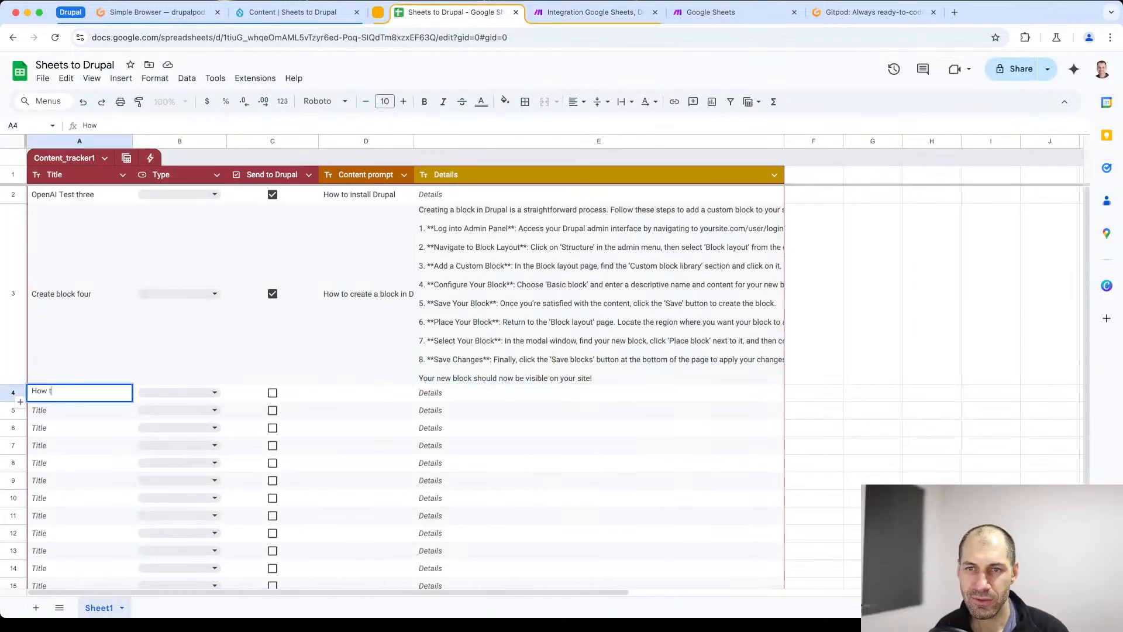
type("o install Wordpress")
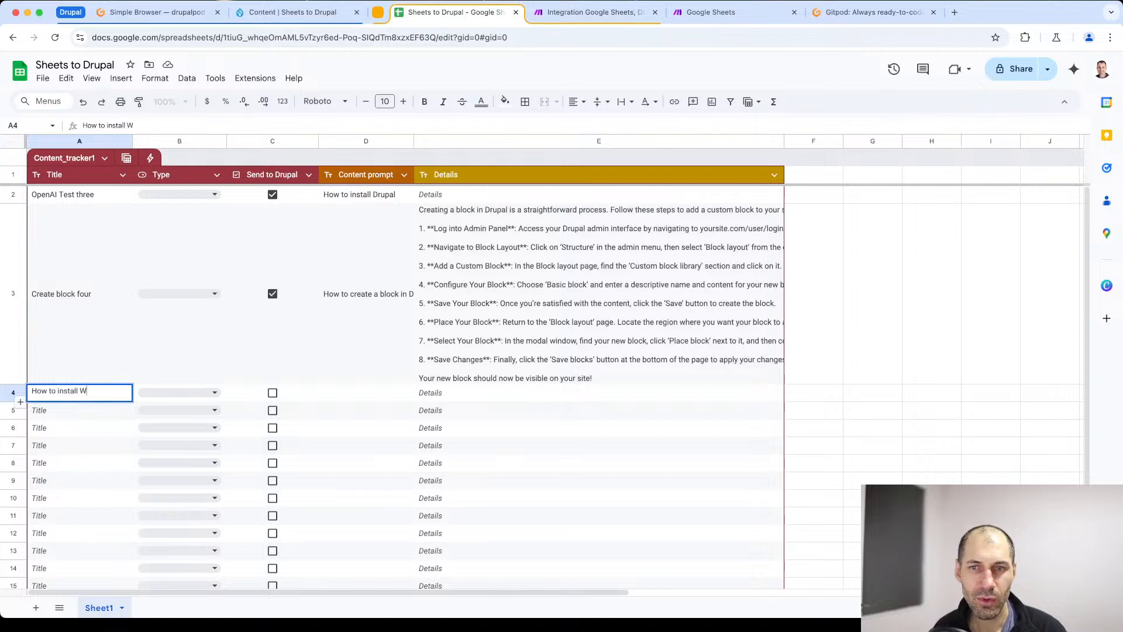
key("BackSpace")
key("BackSpace")
key("BackSpace")
key("BackSpace")
key("BackSpace")
type("Press")
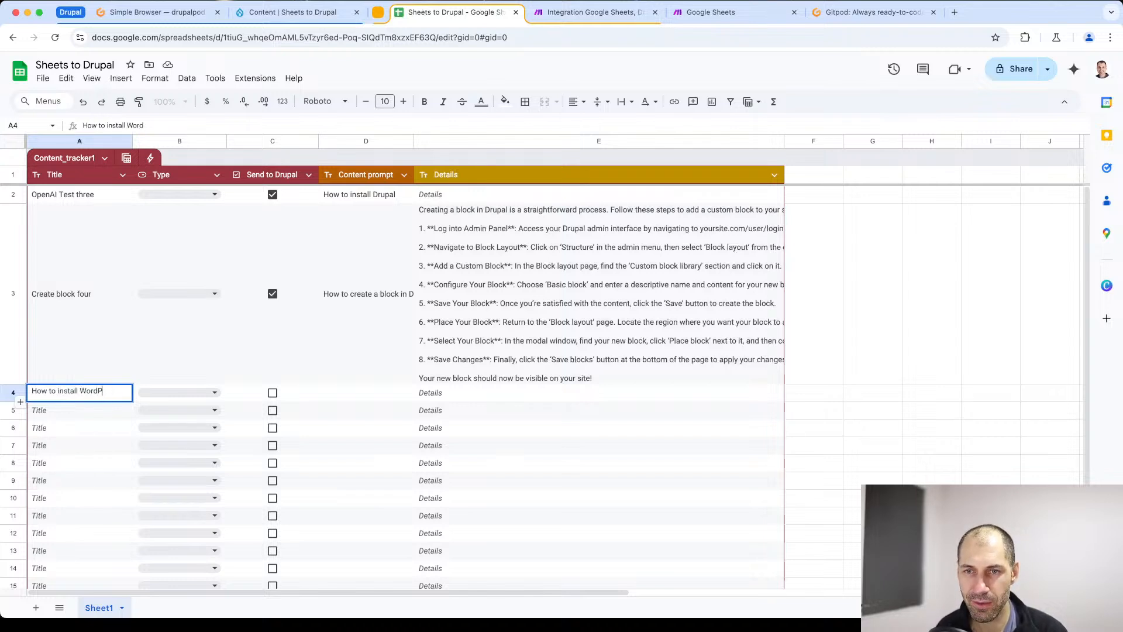
- Enter How to Install WordPress locally as the Content prompt in cell D4
key("Tab")
key("Tab")
key("Tab")
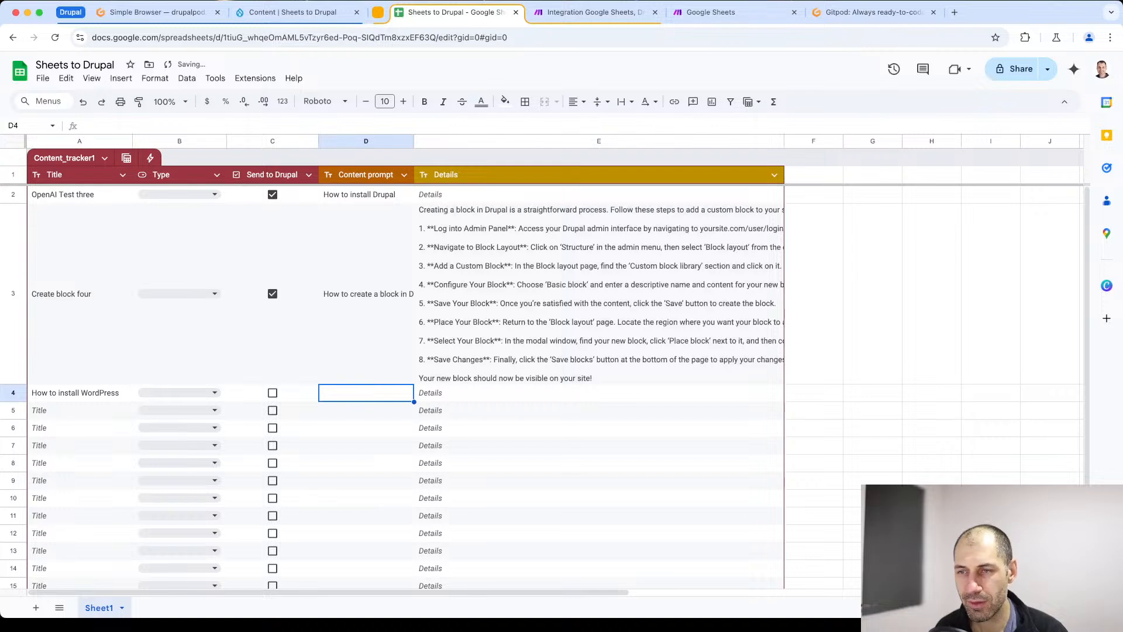
double_click(343, 392)
type("How to ")
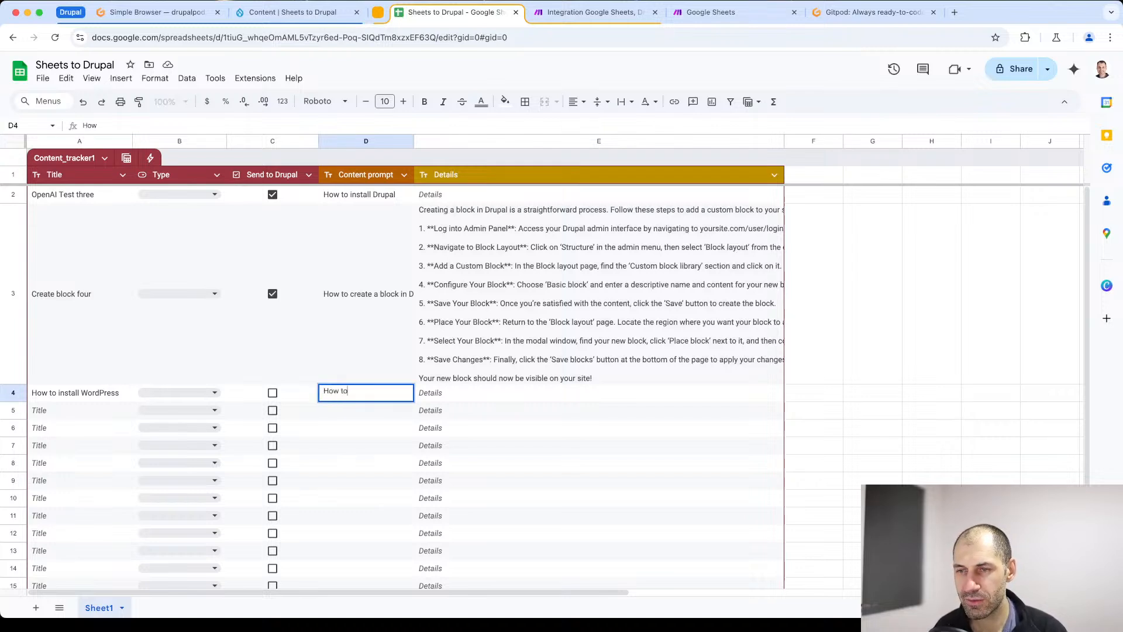
type("Ins")
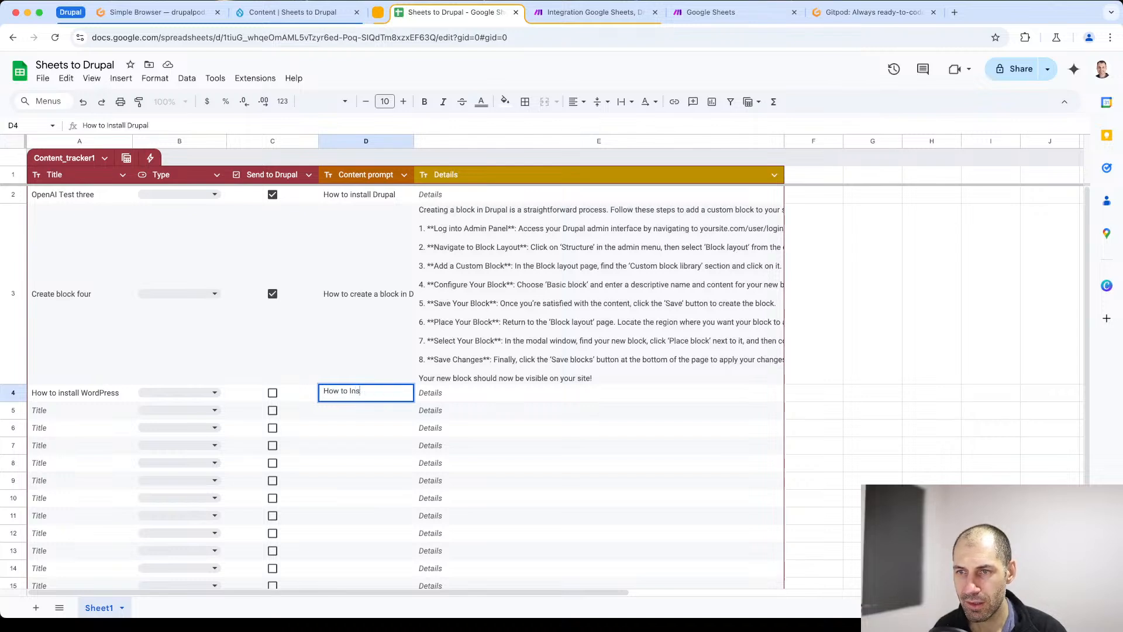
type("tall WordP")
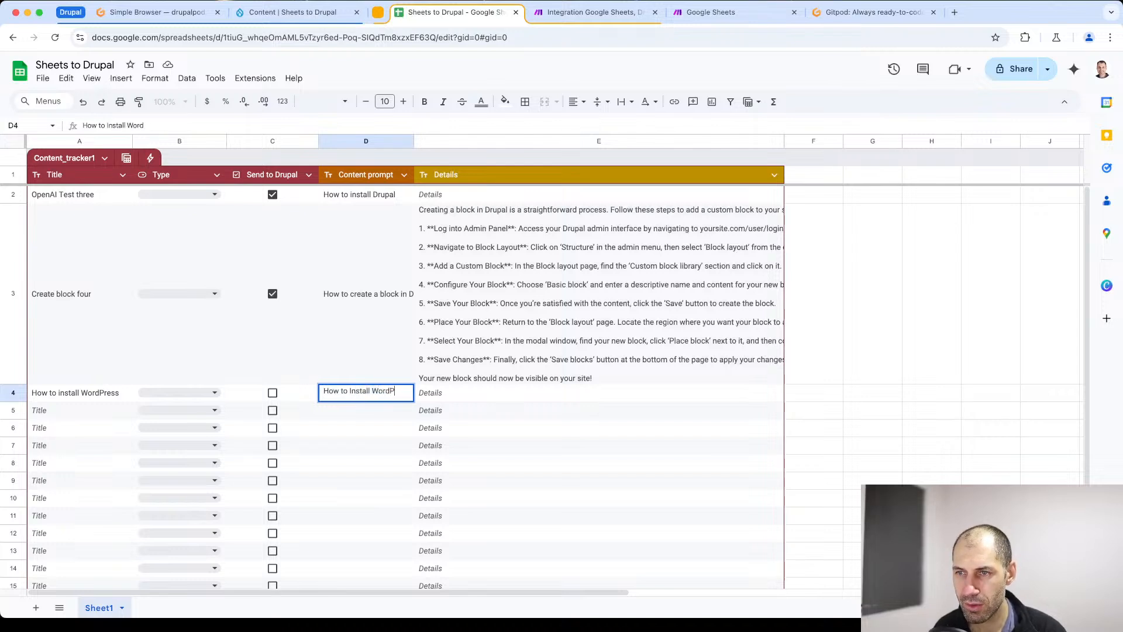
type("ress locally")
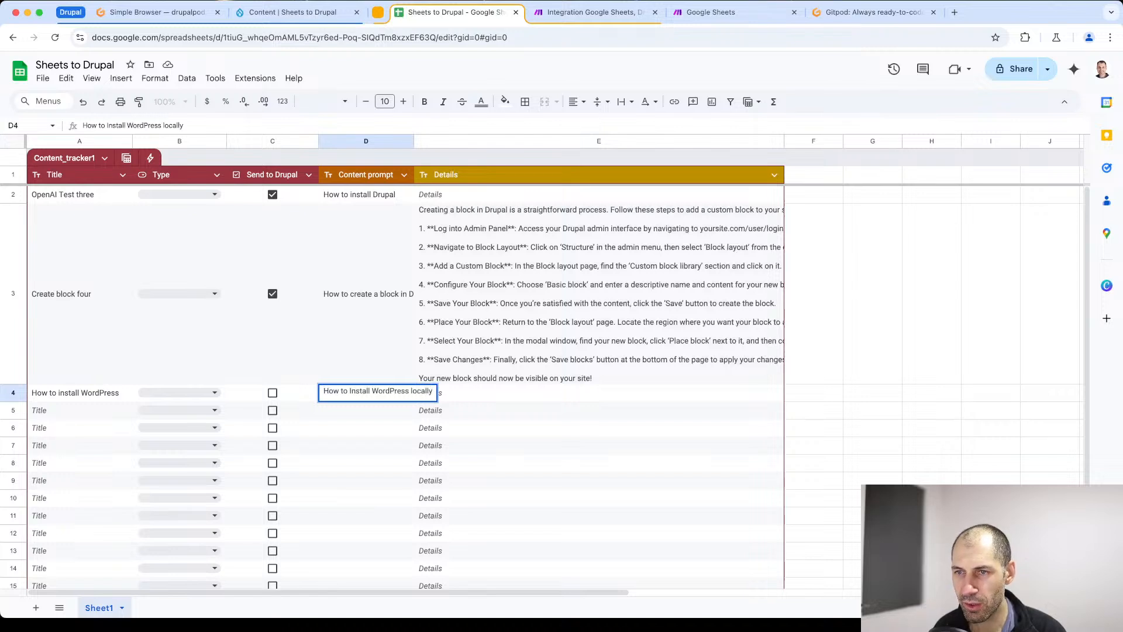
key("Return")
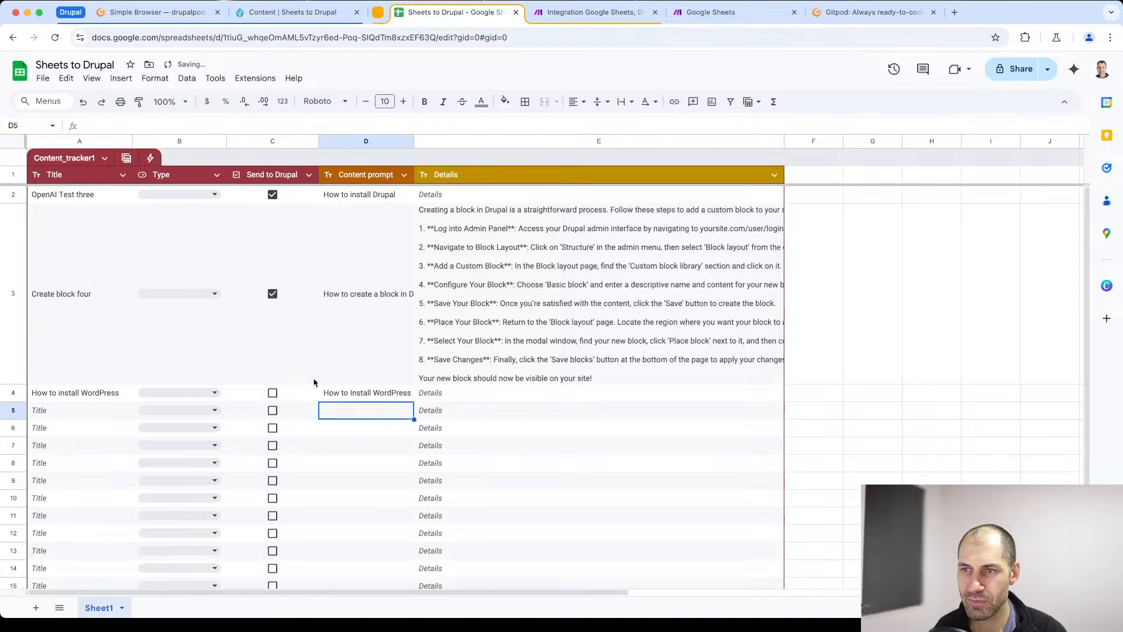
- Check the scenario's activity in Make, mark row 4 of the spreadsheet as Send to Drupal and check the run in Make
left_click(360, 399)
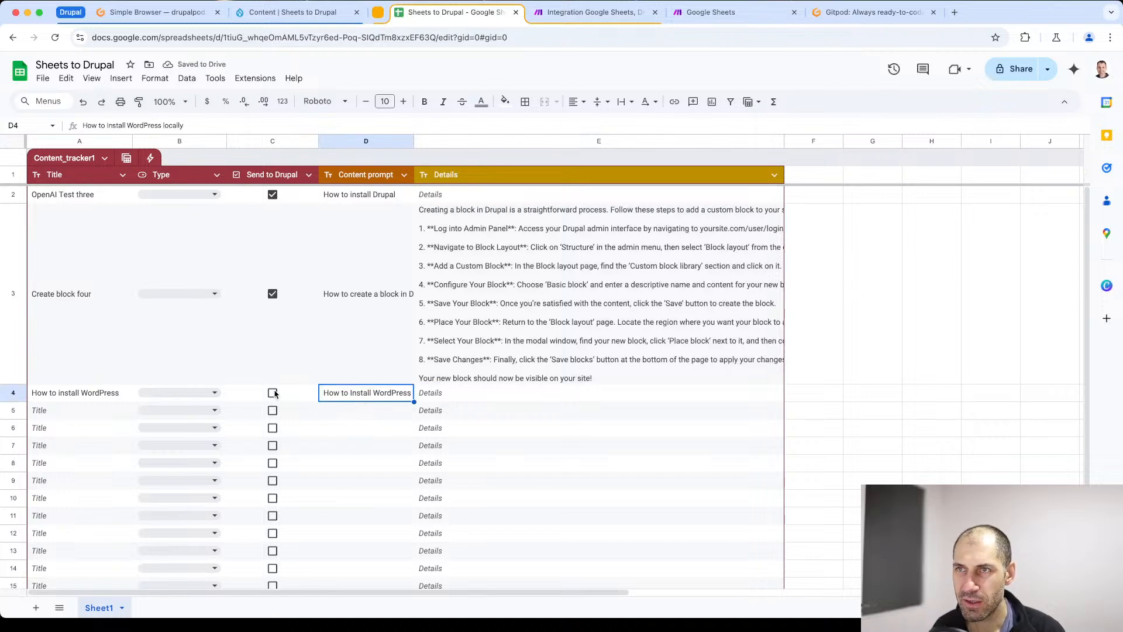
left_click(623, 12)
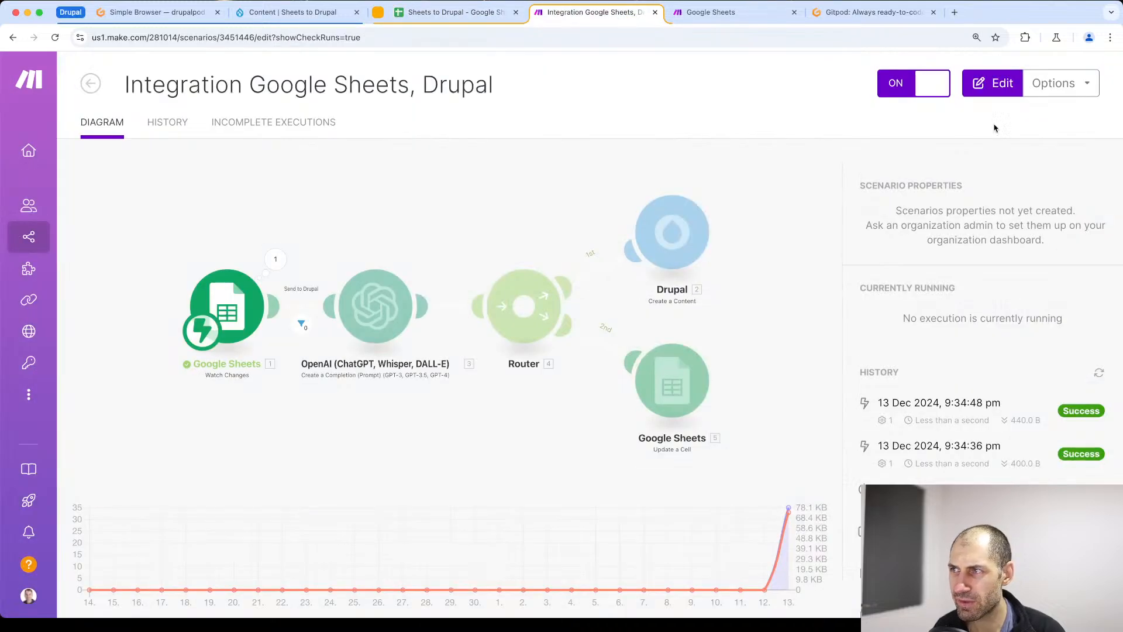
left_click(457, 12)
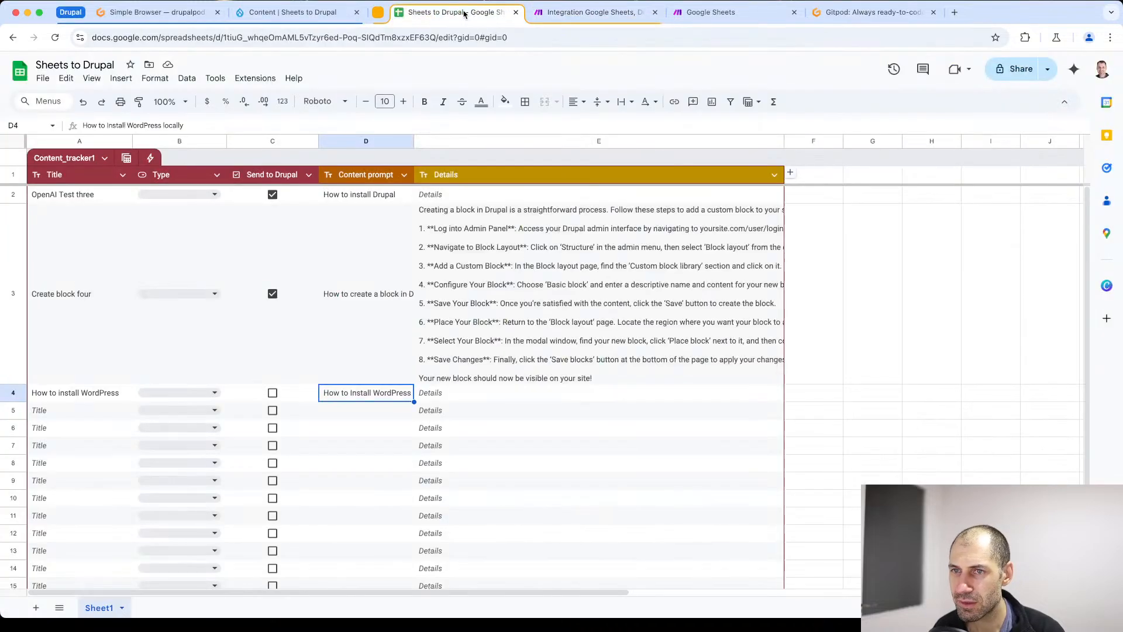
left_click(272, 394)
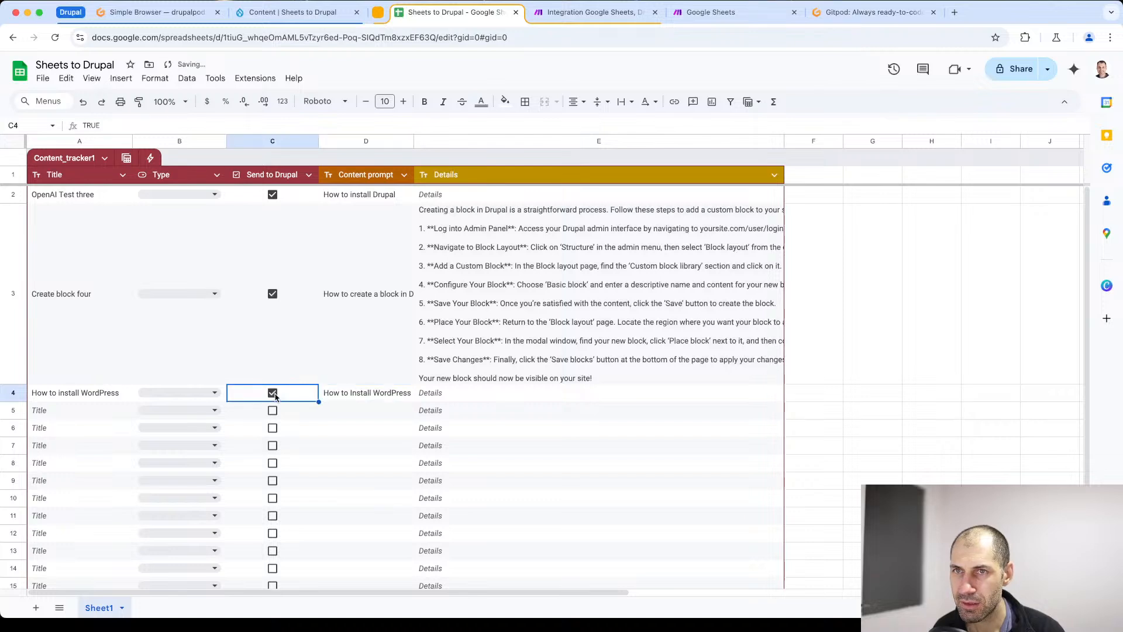
left_click(567, 14)
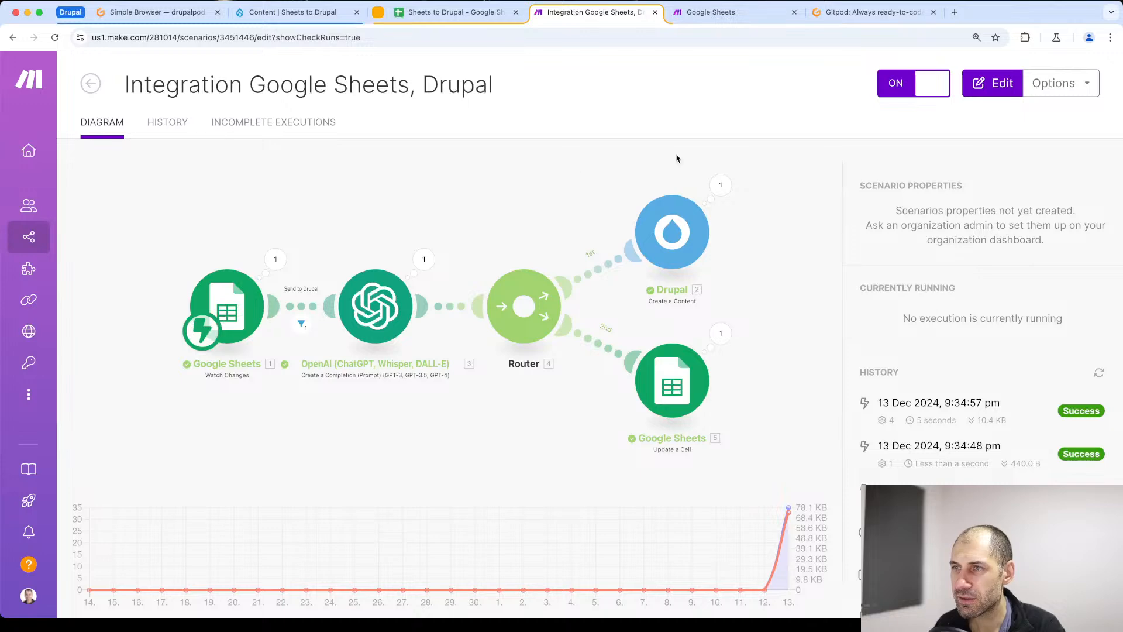
- Return to the spreadsheet and review the generated Details text of the How to install WordPress row
left_click(445, 12)
scroll(547, 412, "down", 3)
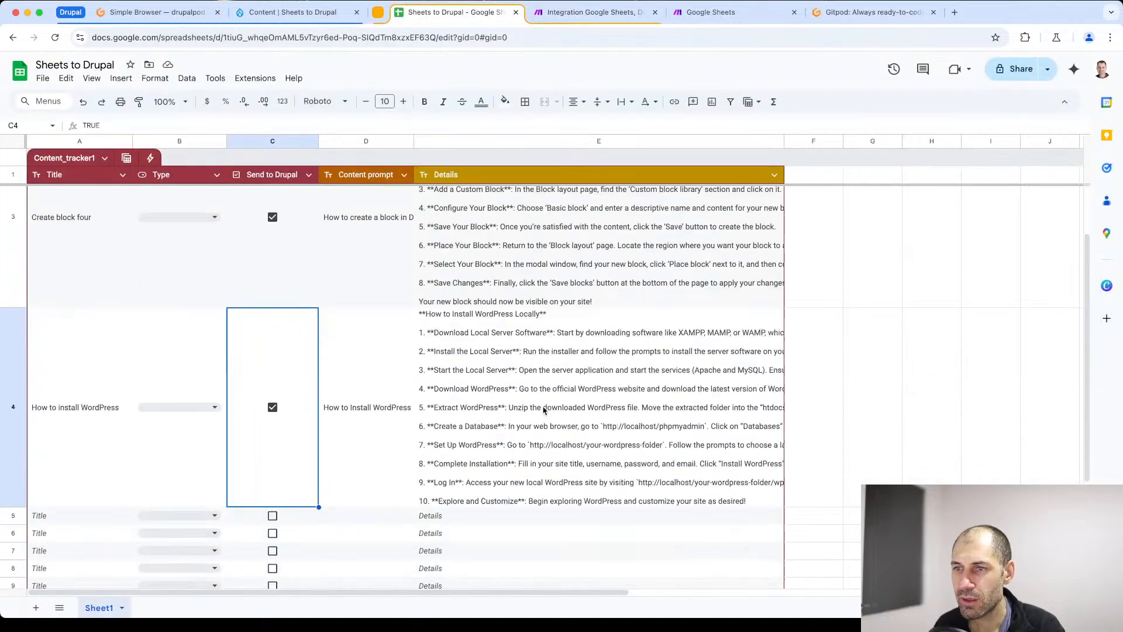
left_click(508, 341)
- Switch to the Drupal site and reload the Content overview to check for the newly sent article
left_click(292, 11)
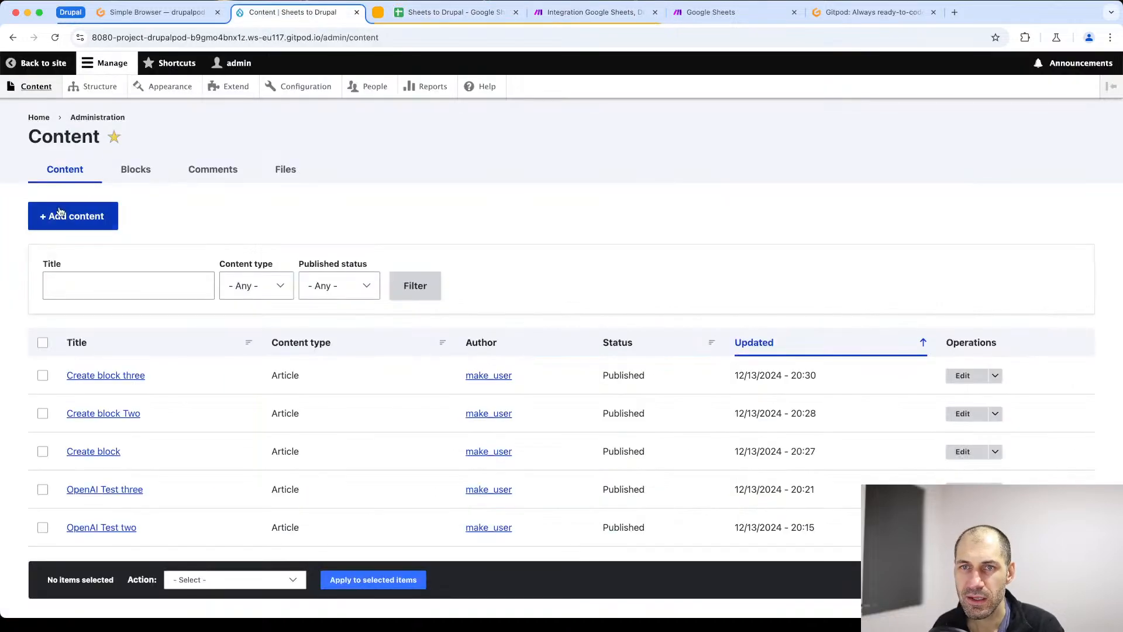
left_click(221, 39)
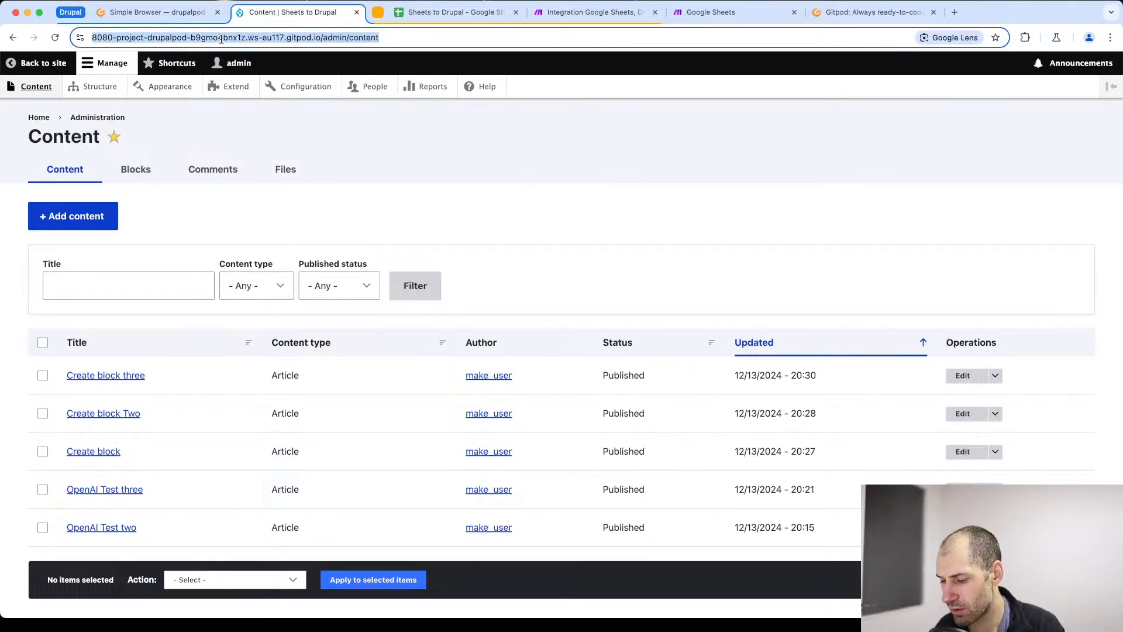
key("Return")
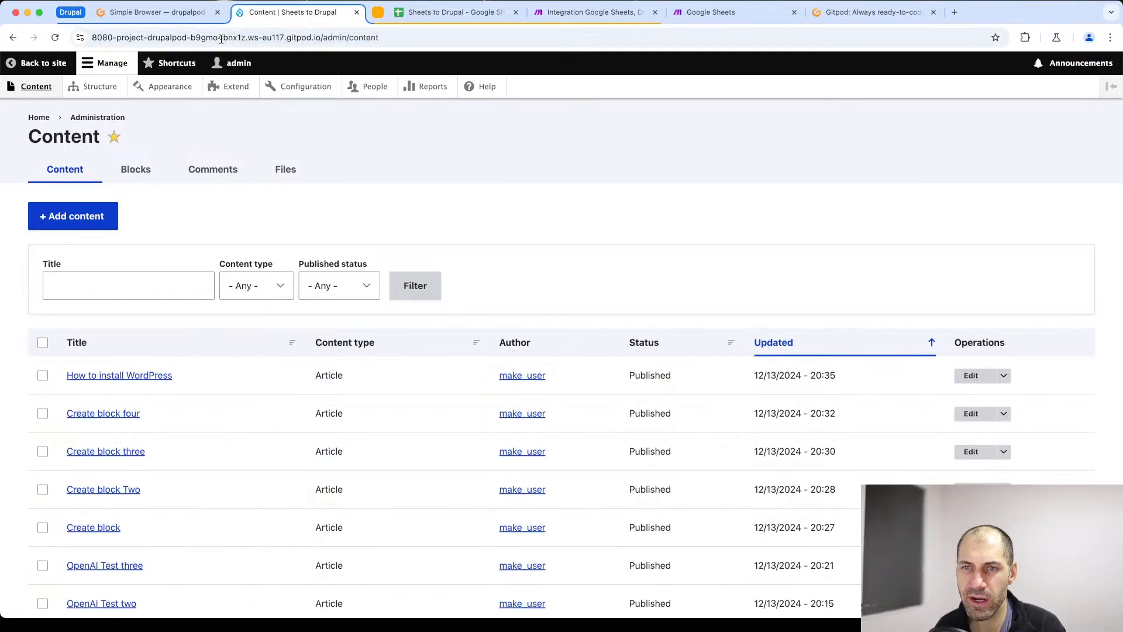
- Open the How to install WordPress article in Drupal and review its title and generated body text
right_click(130, 379)
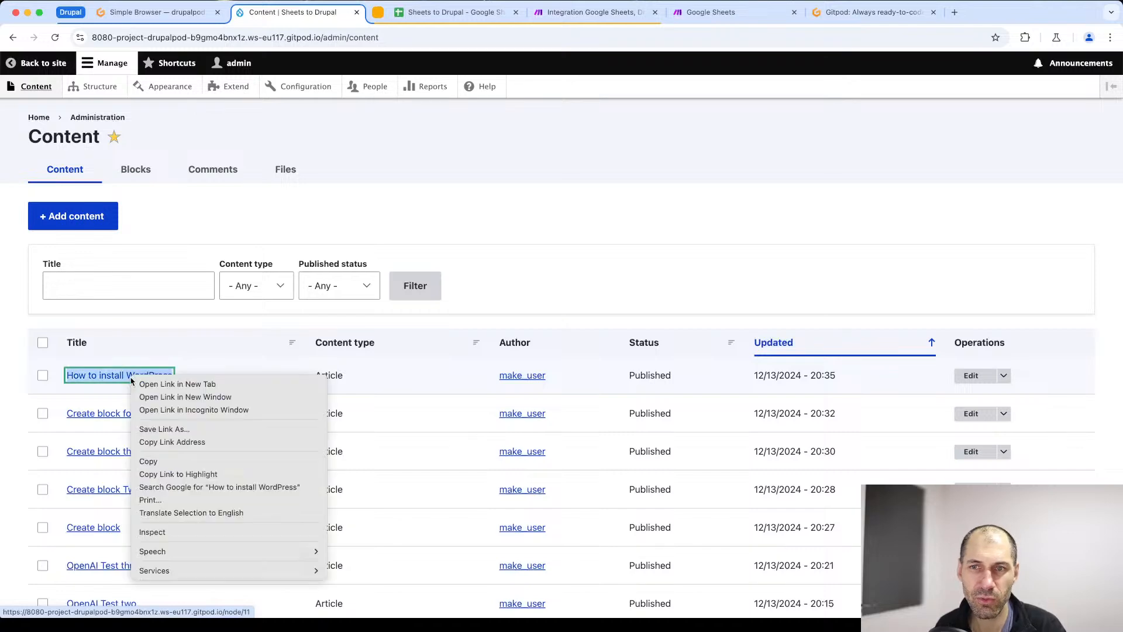
left_click(244, 349)
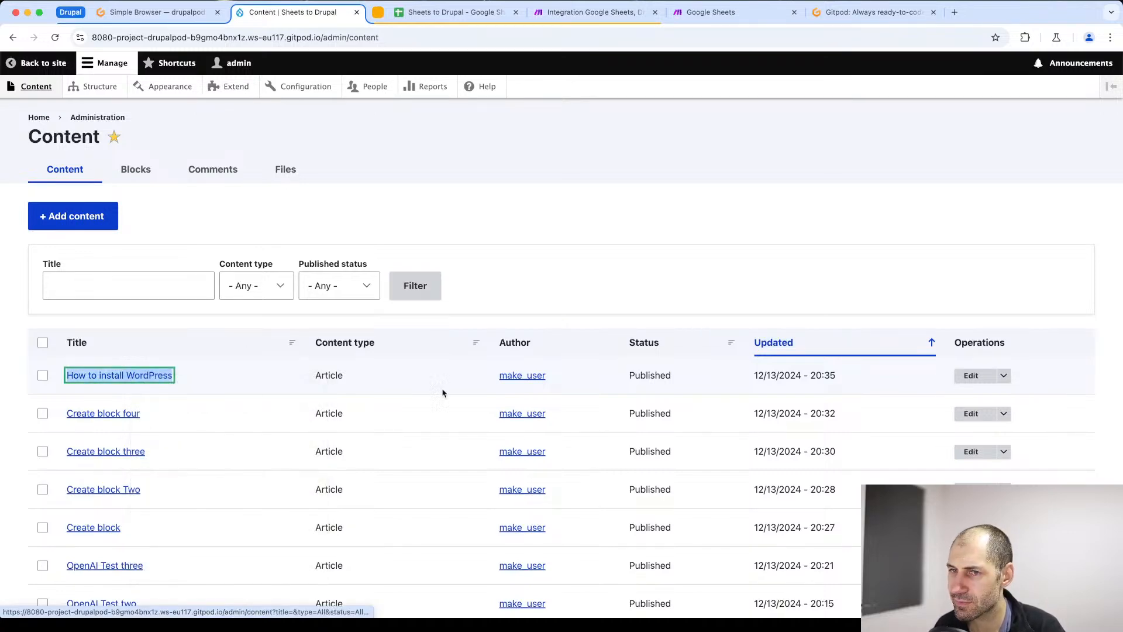
left_click(102, 381)
scroll(131, 384, "down", 5)
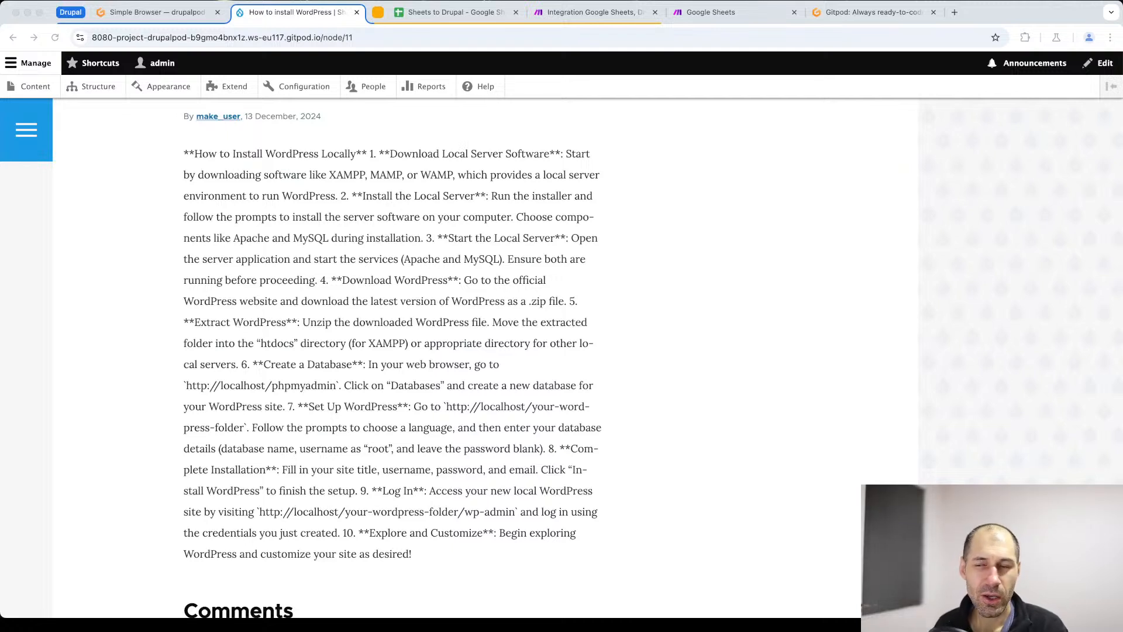
scroll(271, 253, "up", 6)
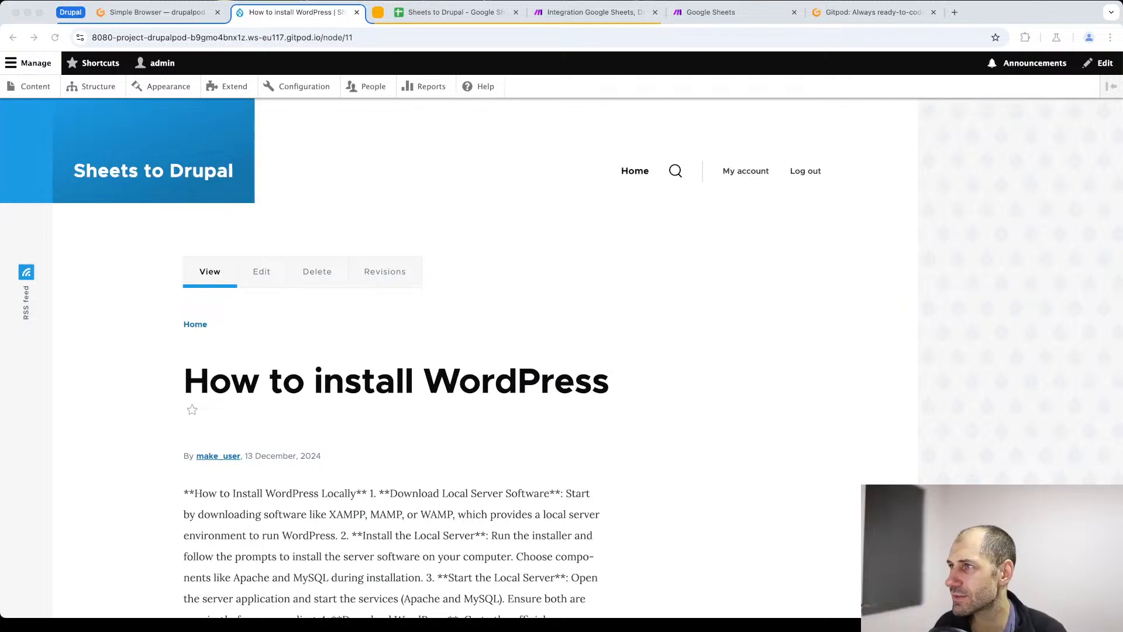
left_click(1033, 13)
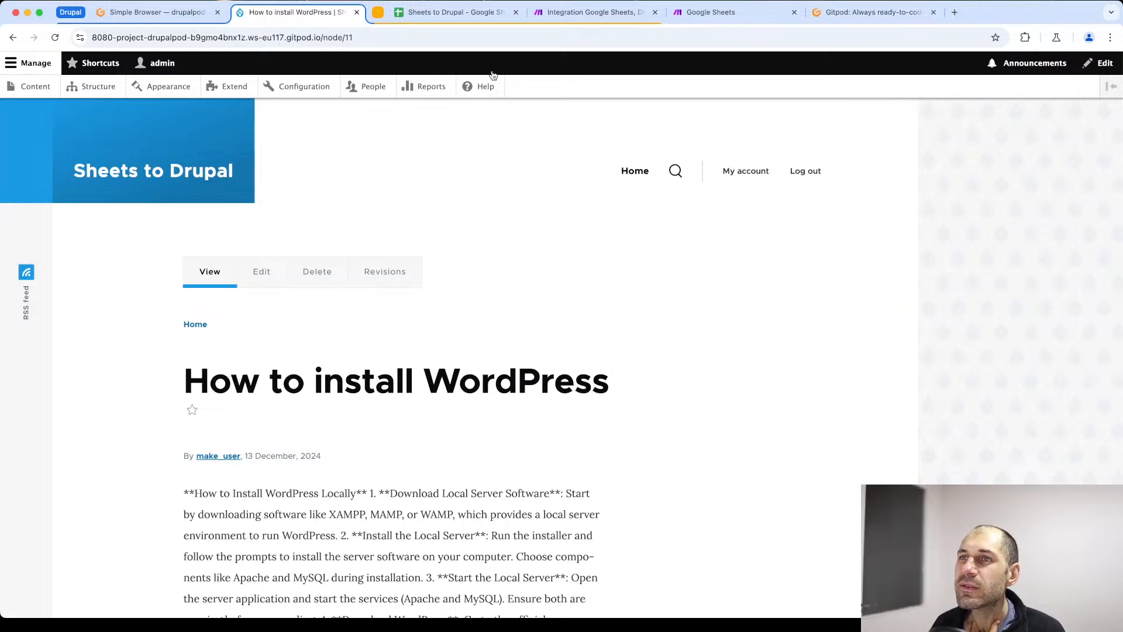
- Switch back to the Sheets to Drupal spreadsheet and look over the content tracker rows
left_click(450, 12)
scroll(403, 407, "down", 3)
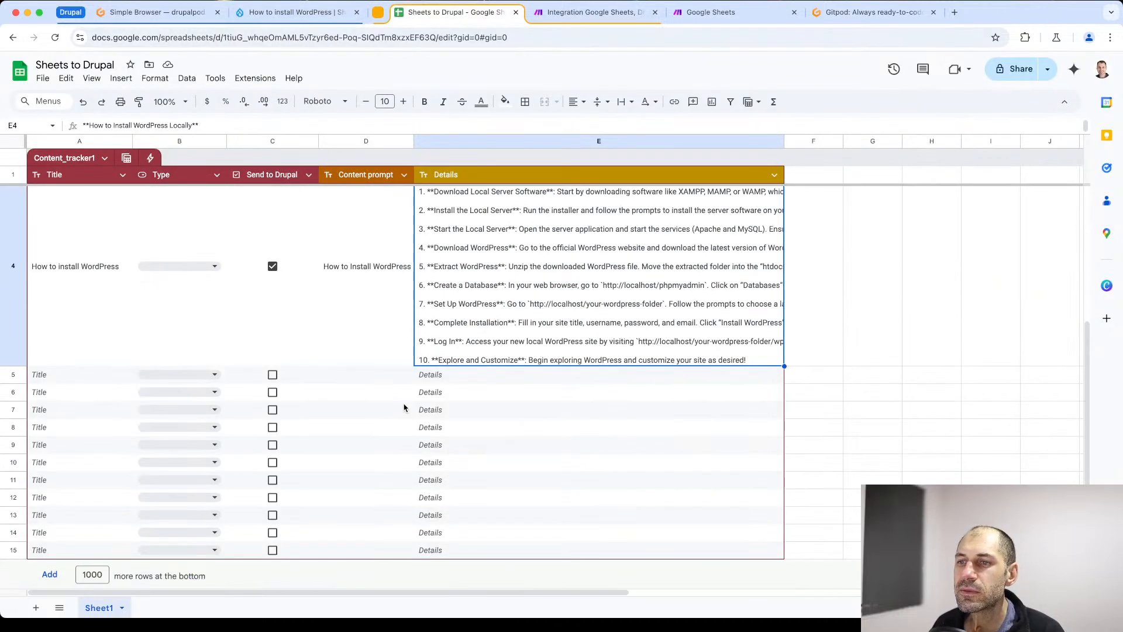
scroll(403, 408, "up", 4)
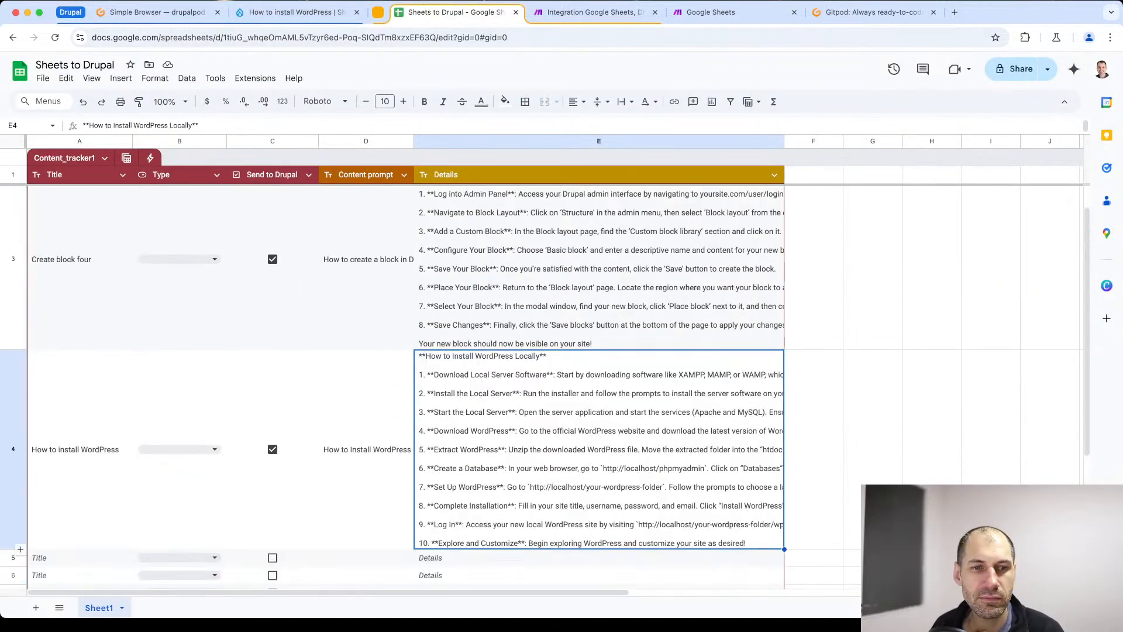